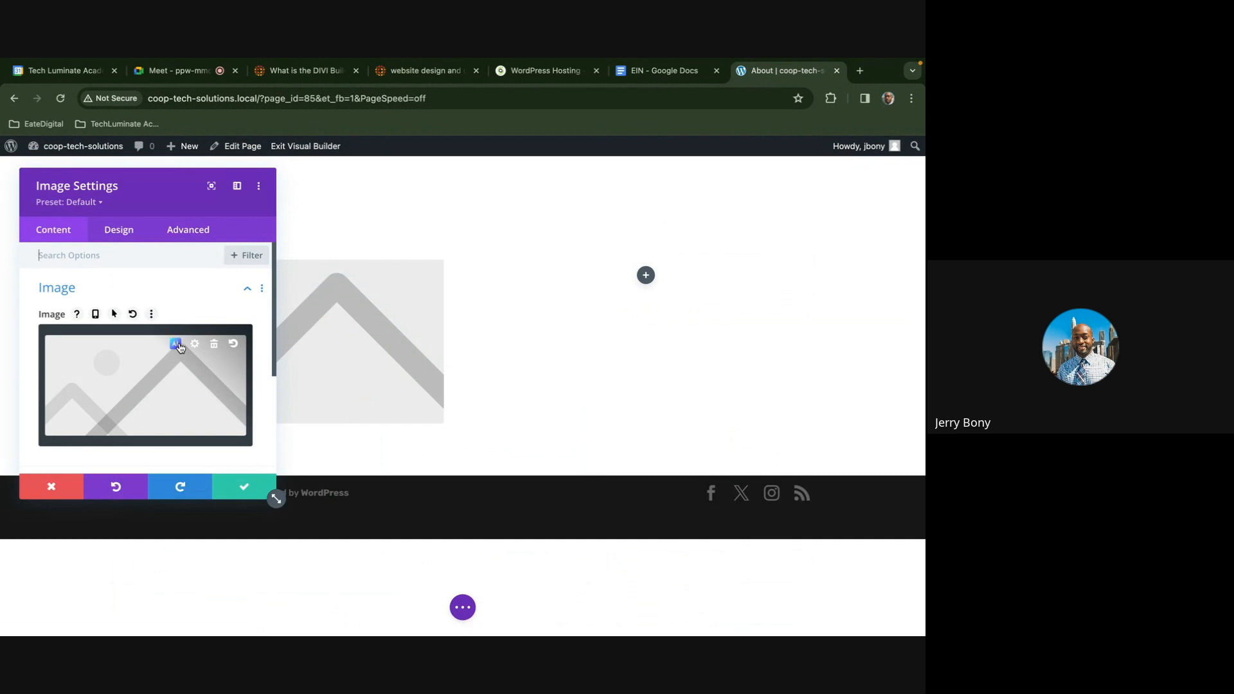
Generate AI images for the image module from the description "a beach ball on a chair with a night background"
left_click(175, 345)
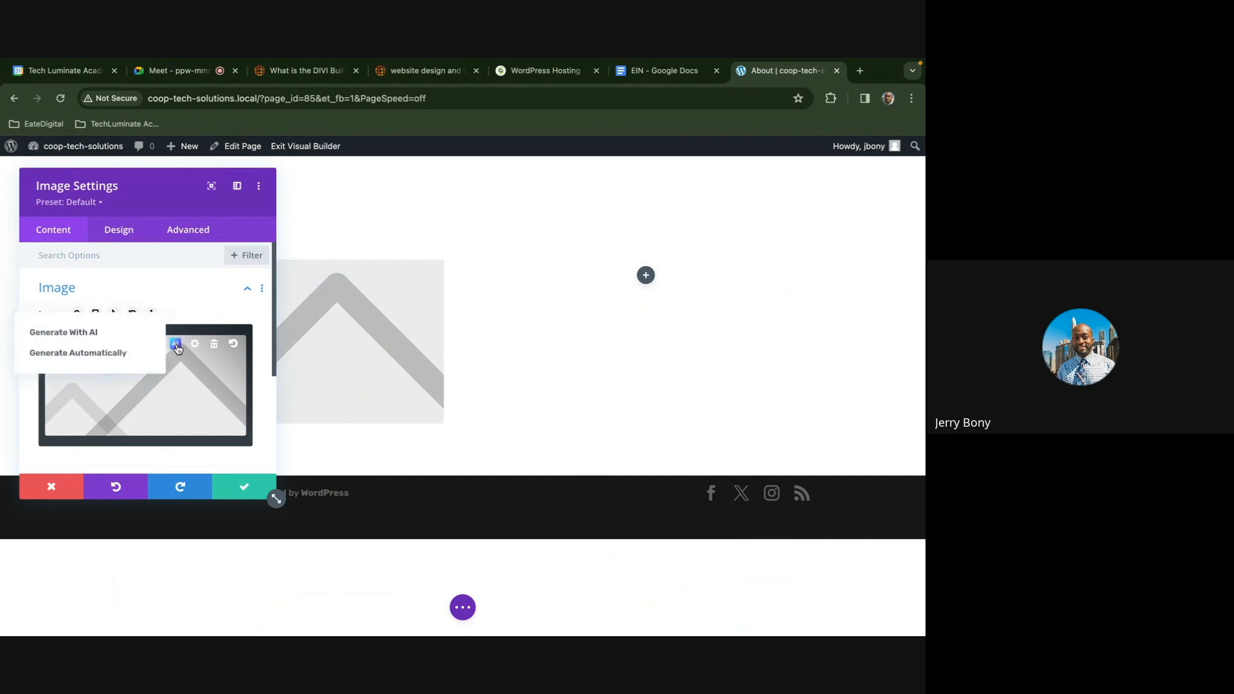
left_click(144, 338)
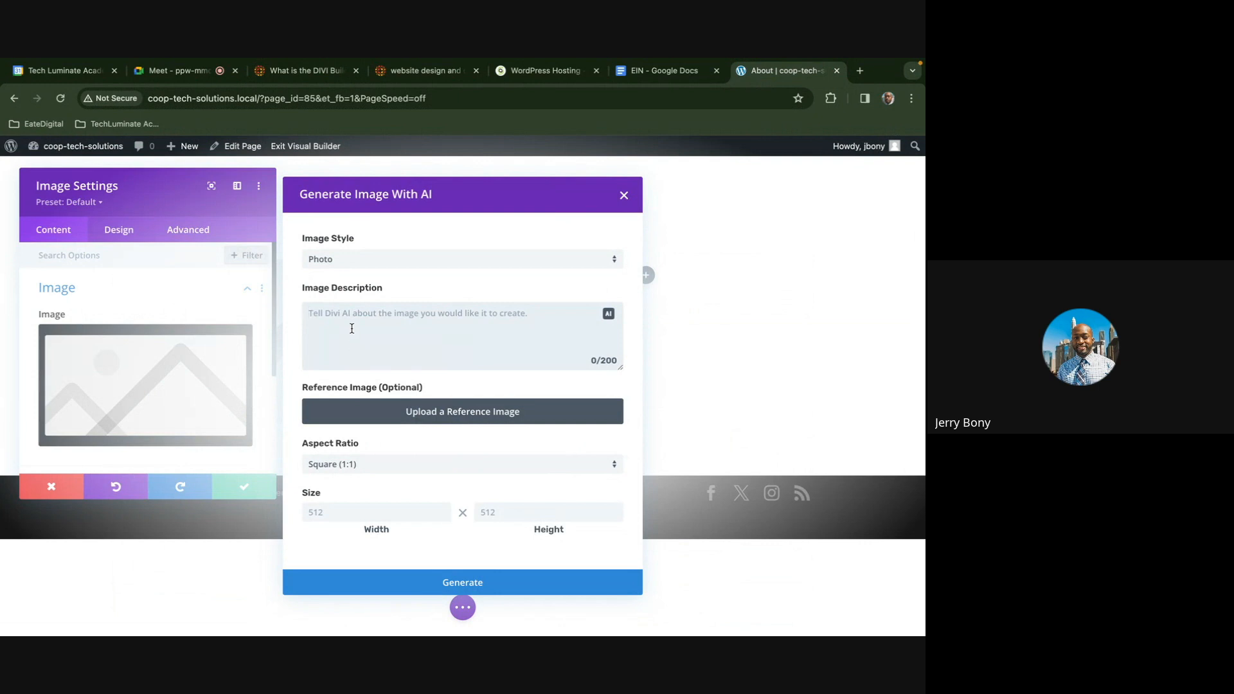
type("a beach ball on a hair")
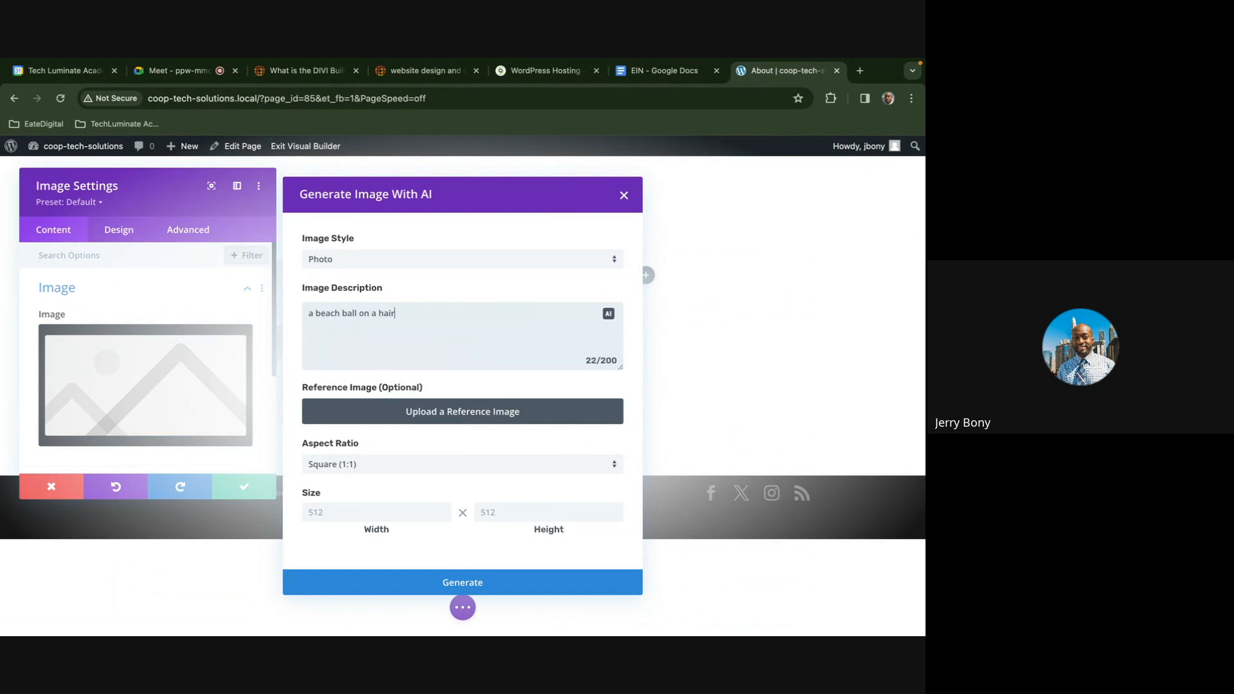
key("BackSpace")
key("BackSpace")
type("chair with a night background")
left_click(500, 589)
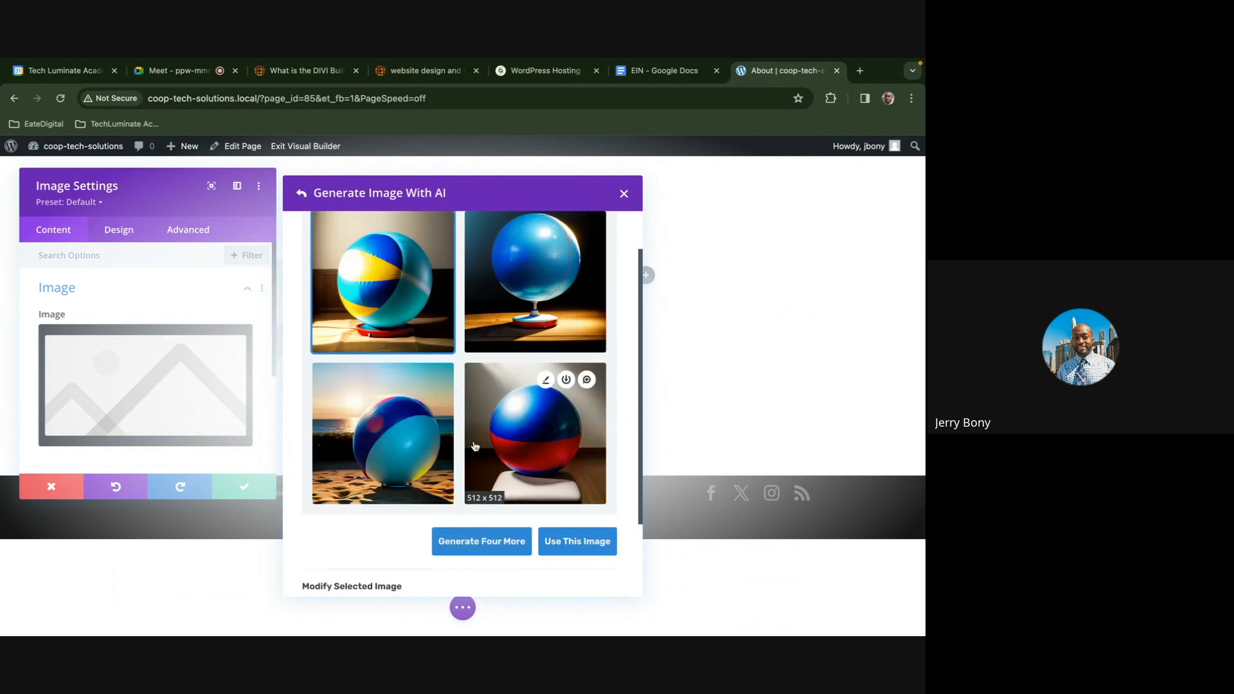
Use the generated image of the blue beach ball on sand at sunset and save the image module's settings
left_click(424, 451)
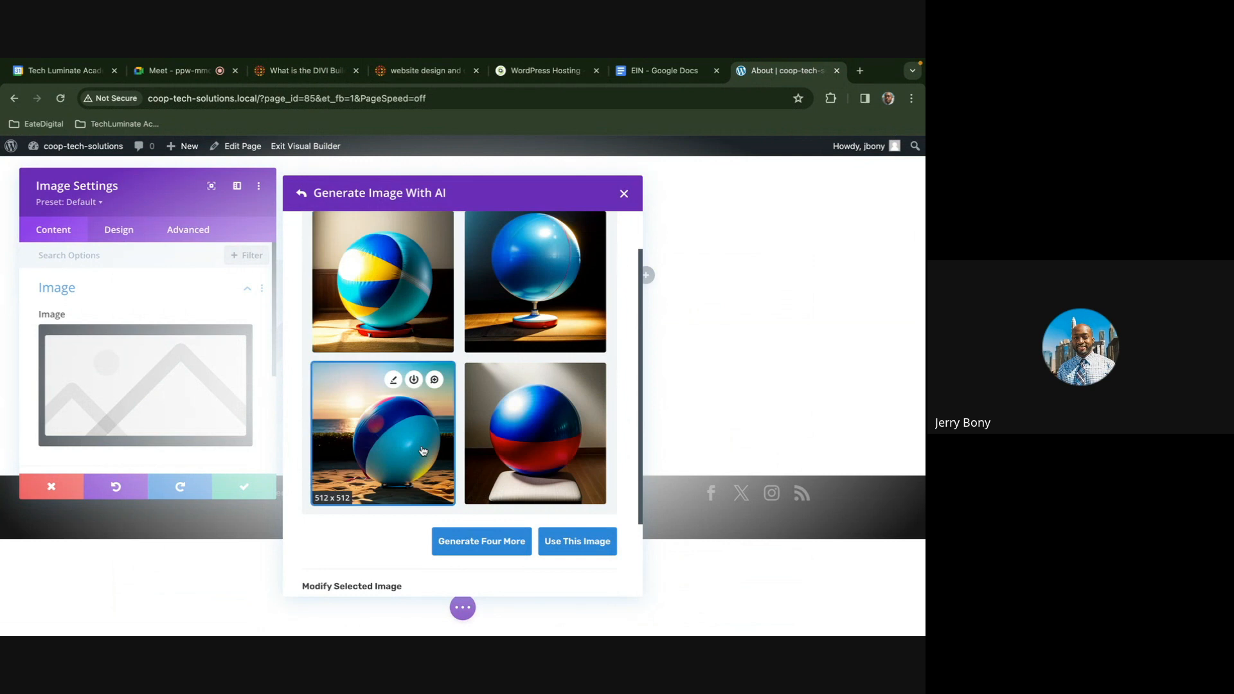
left_click(585, 552)
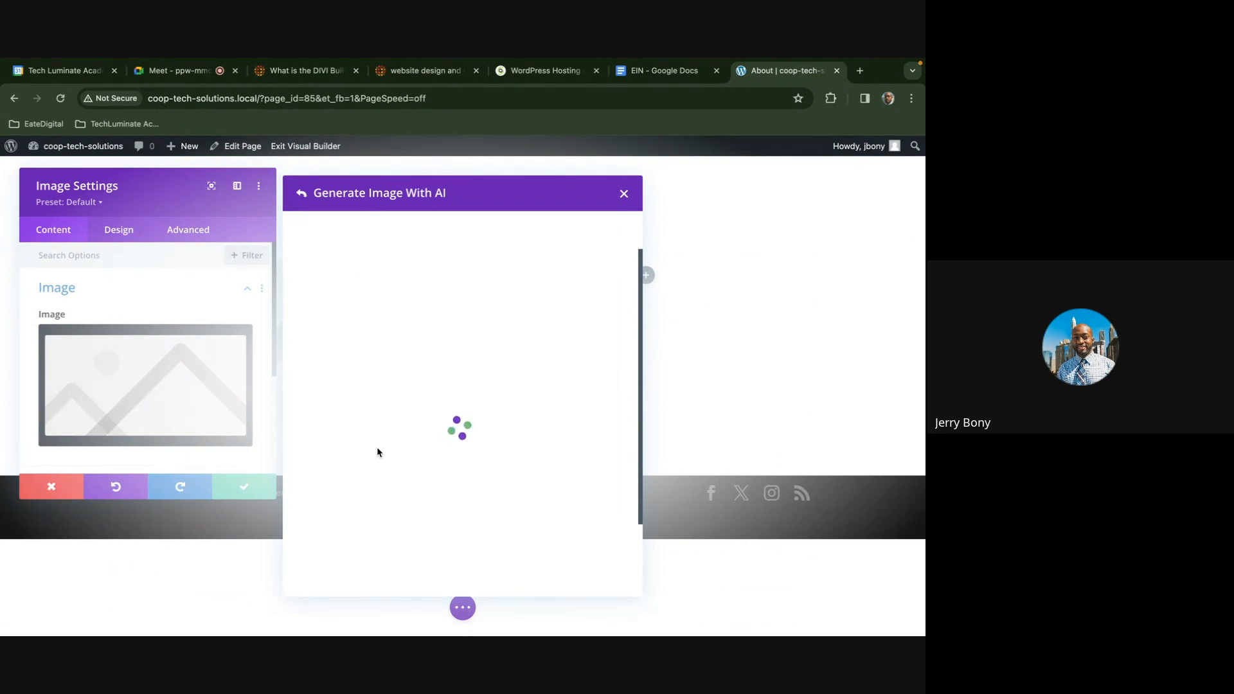
left_click(258, 493)
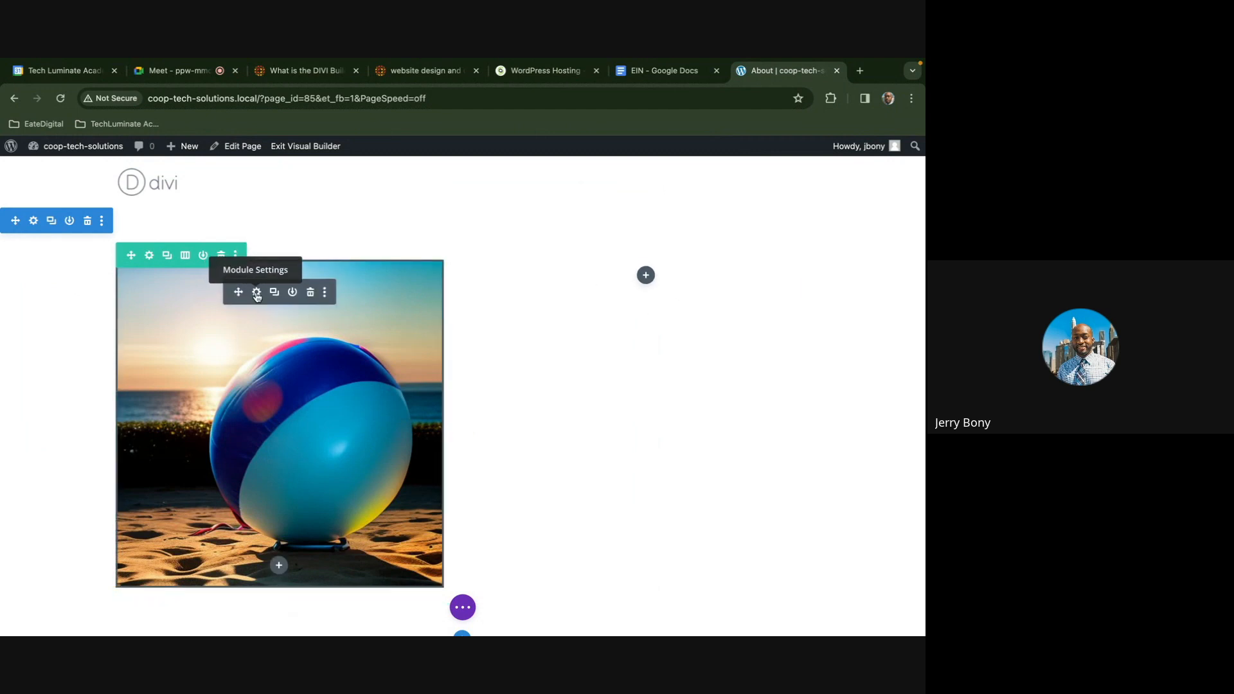
Copy the beach ball image module into the empty second column and open the copy's settings
right_click(256, 295)
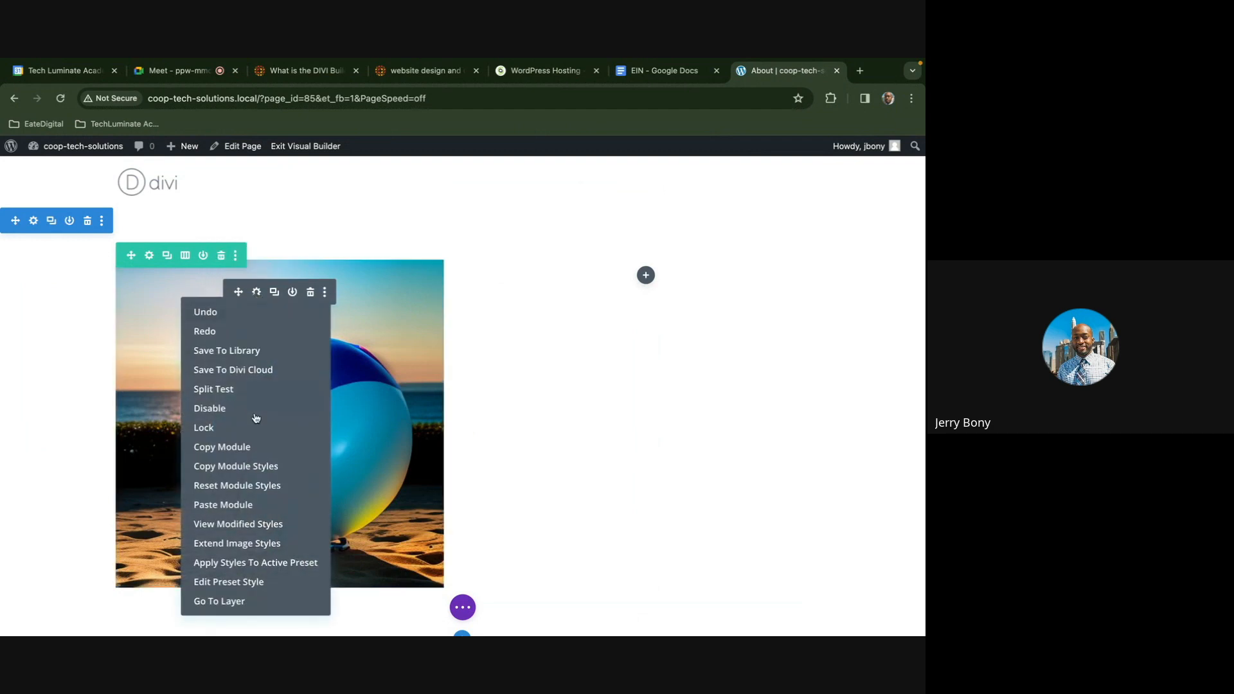
left_click(252, 443)
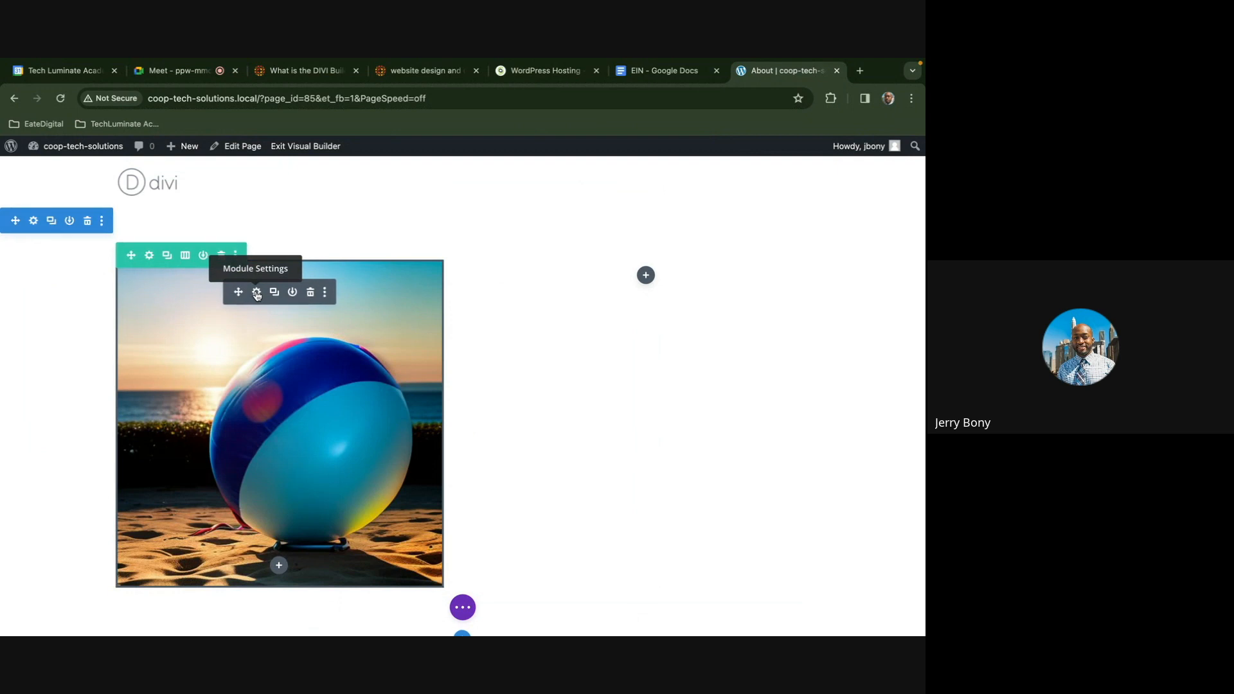
right_click(651, 277)
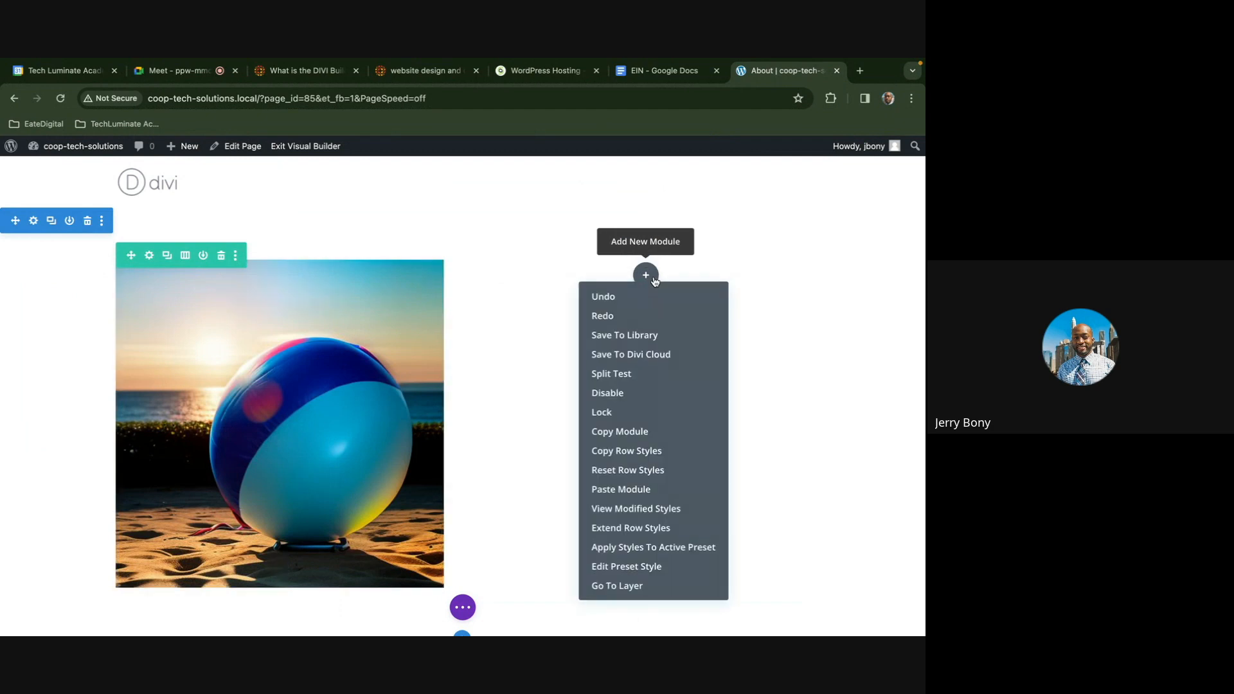
left_click(637, 490)
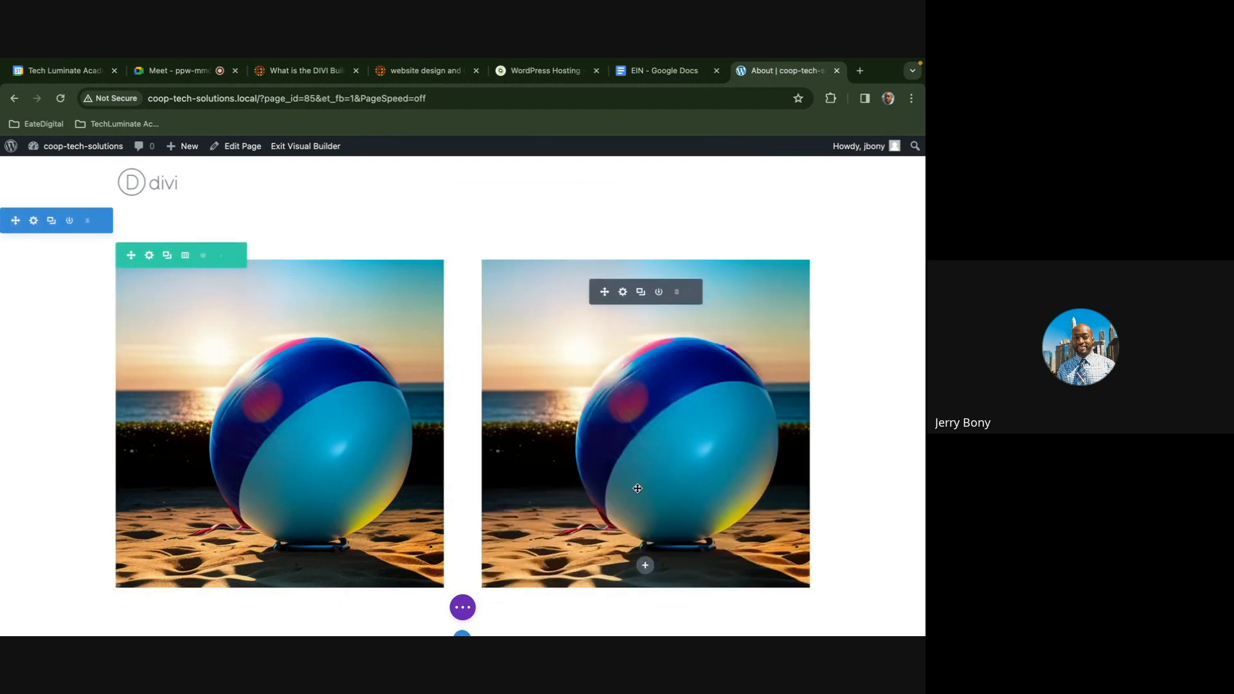
left_click(623, 294)
mouse_move(178, 344)
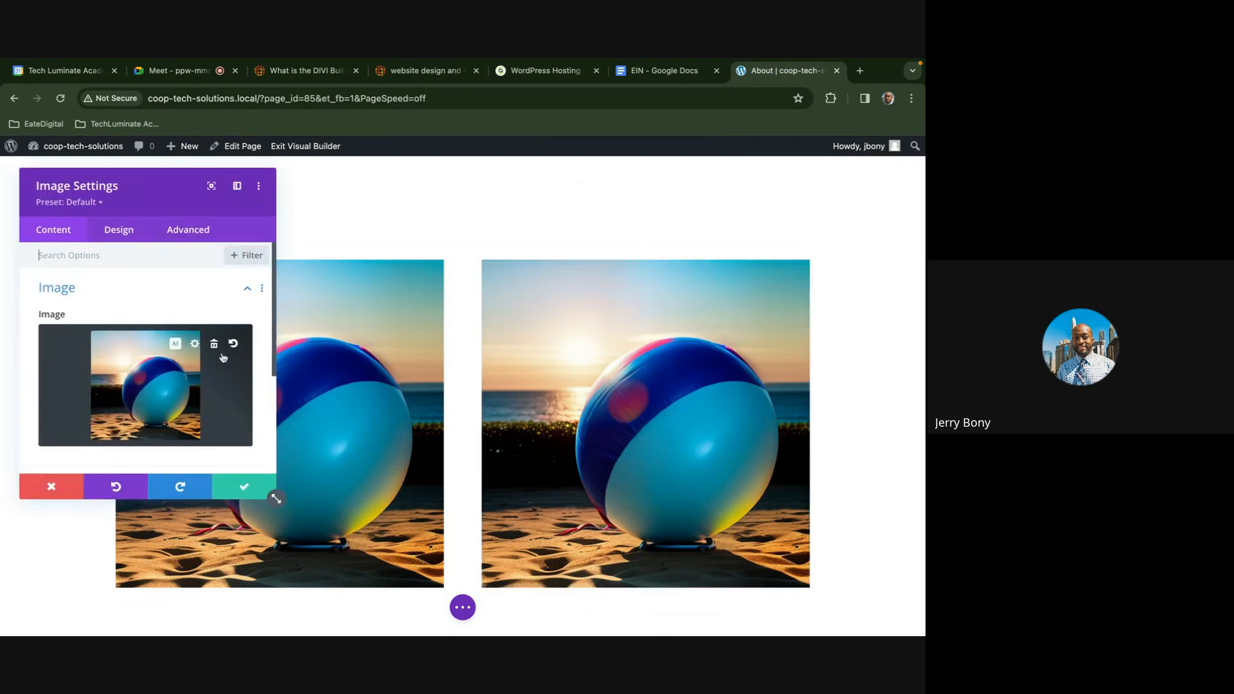
left_click(178, 344)
mouse_move(119, 293)
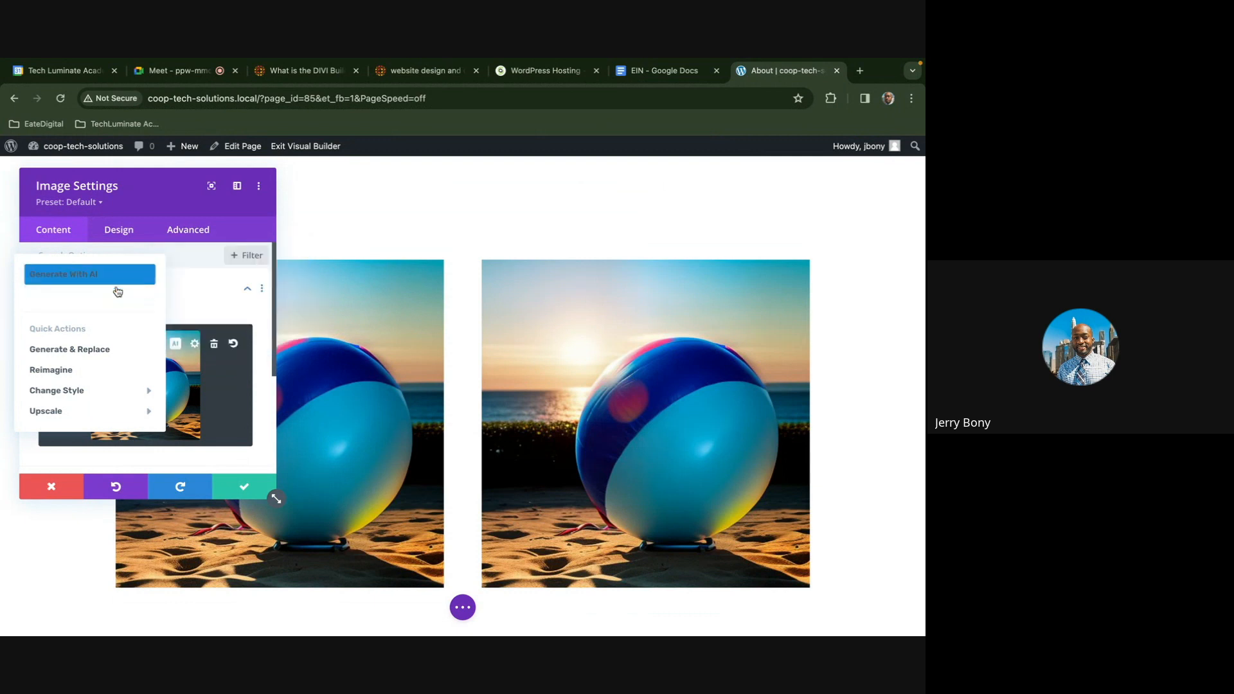
left_click(111, 353)
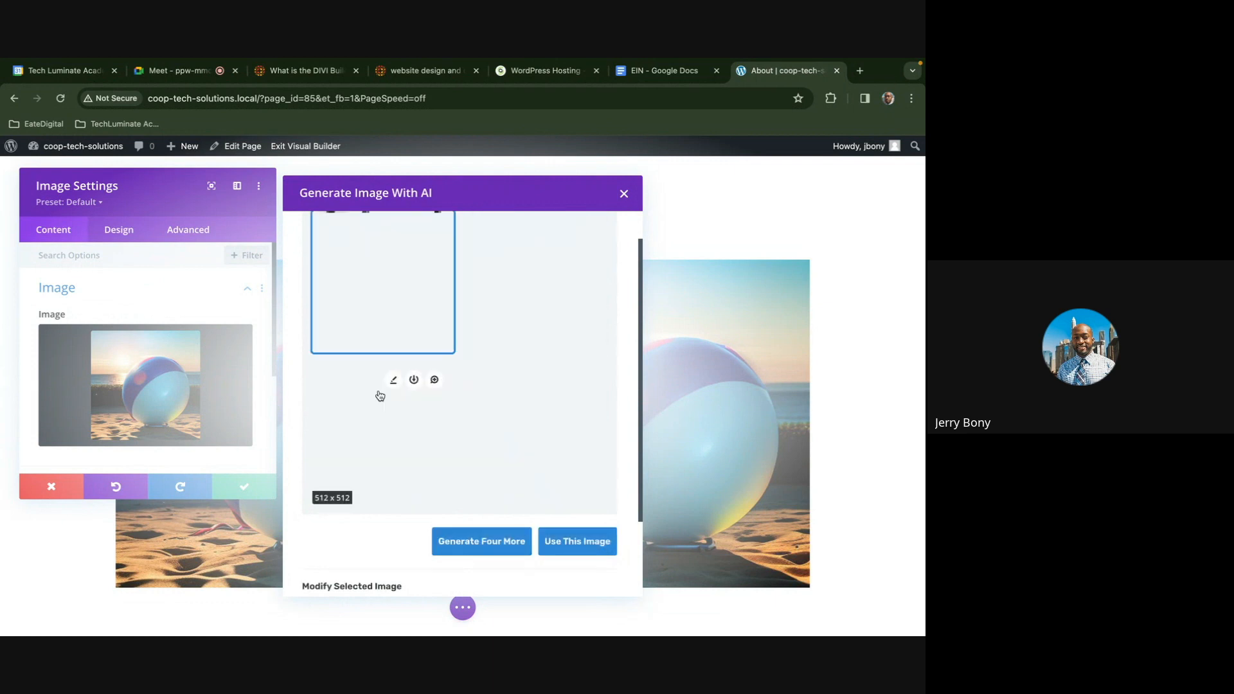
scroll(418, 416, "down", 2)
scroll(418, 418, "up", 2)
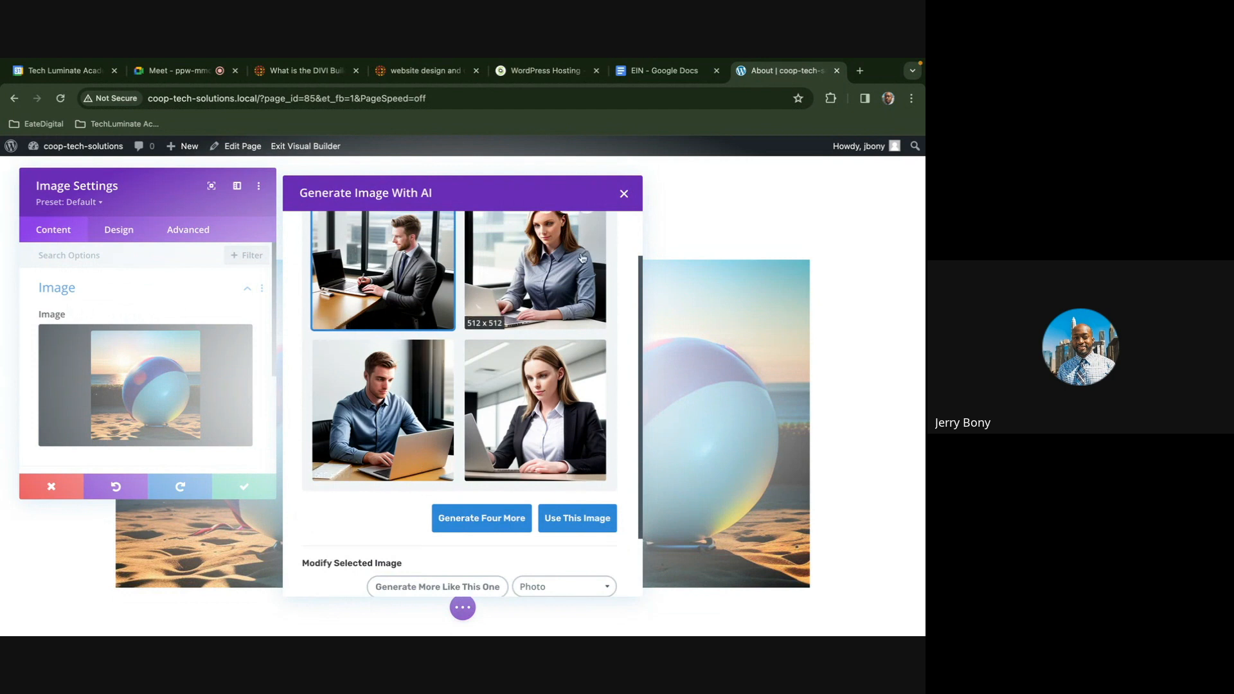
left_click(623, 195)
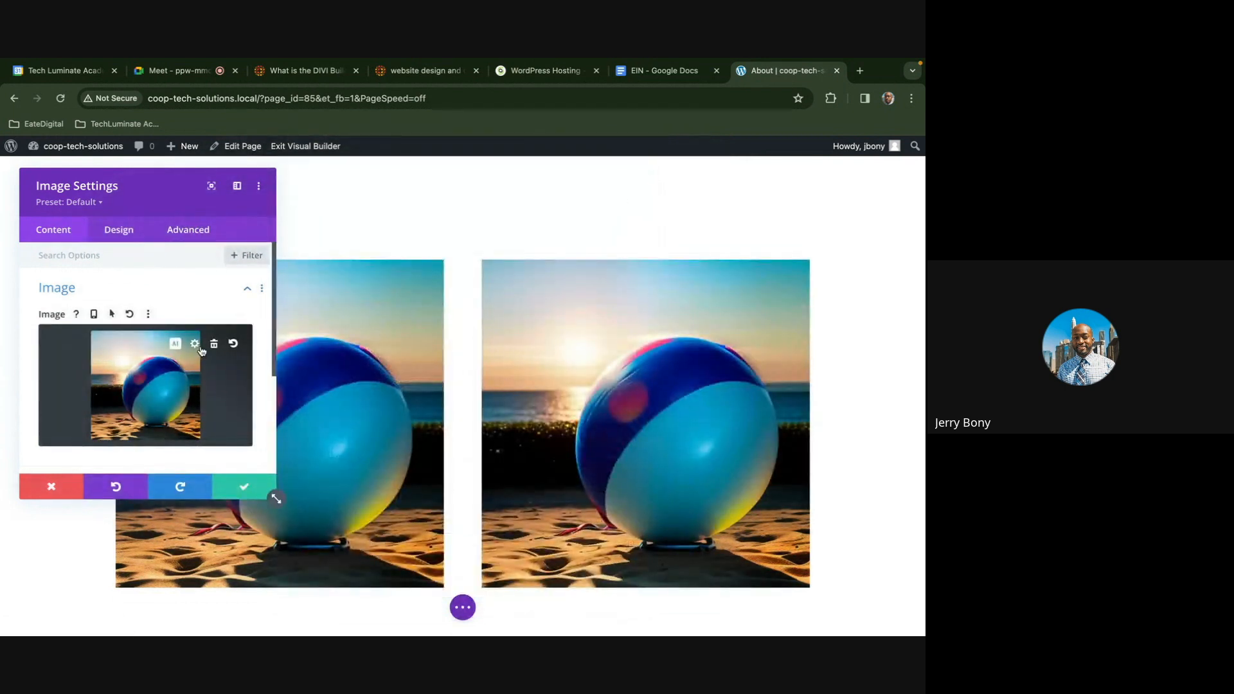
Generate new AI images for the second column's image from the description "a beach ball on a patio with a rainy background"
left_click(173, 345)
mouse_move(138, 302)
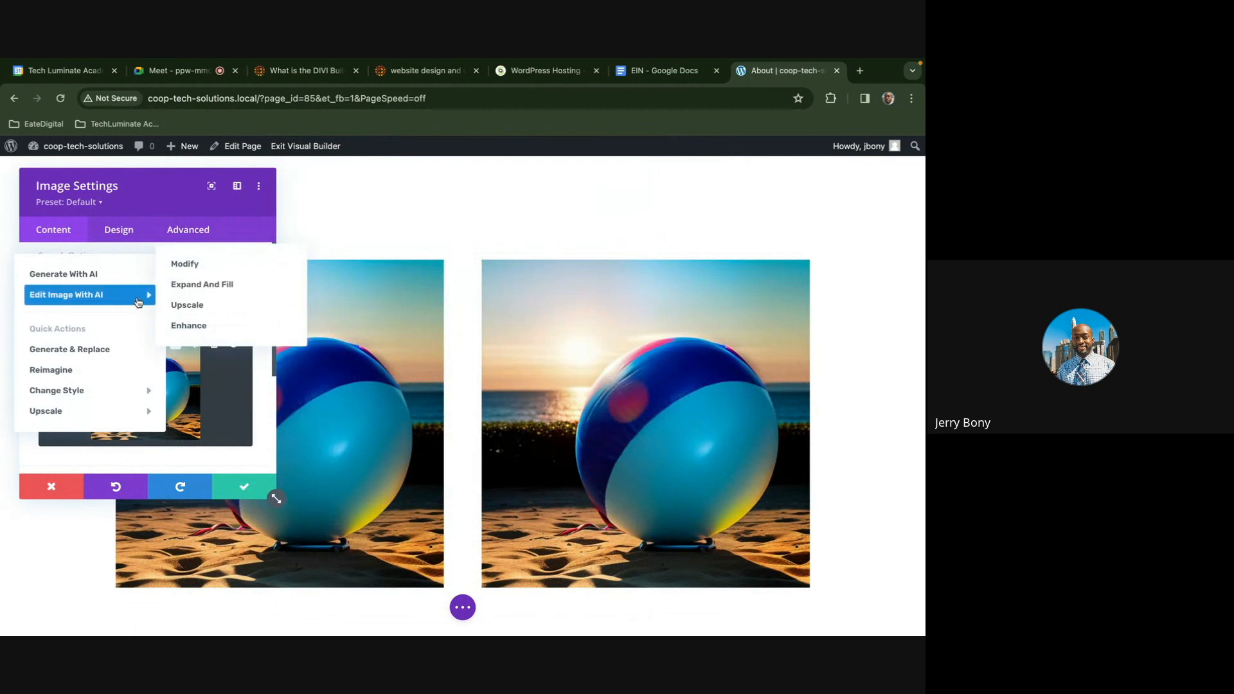
left_click(129, 275)
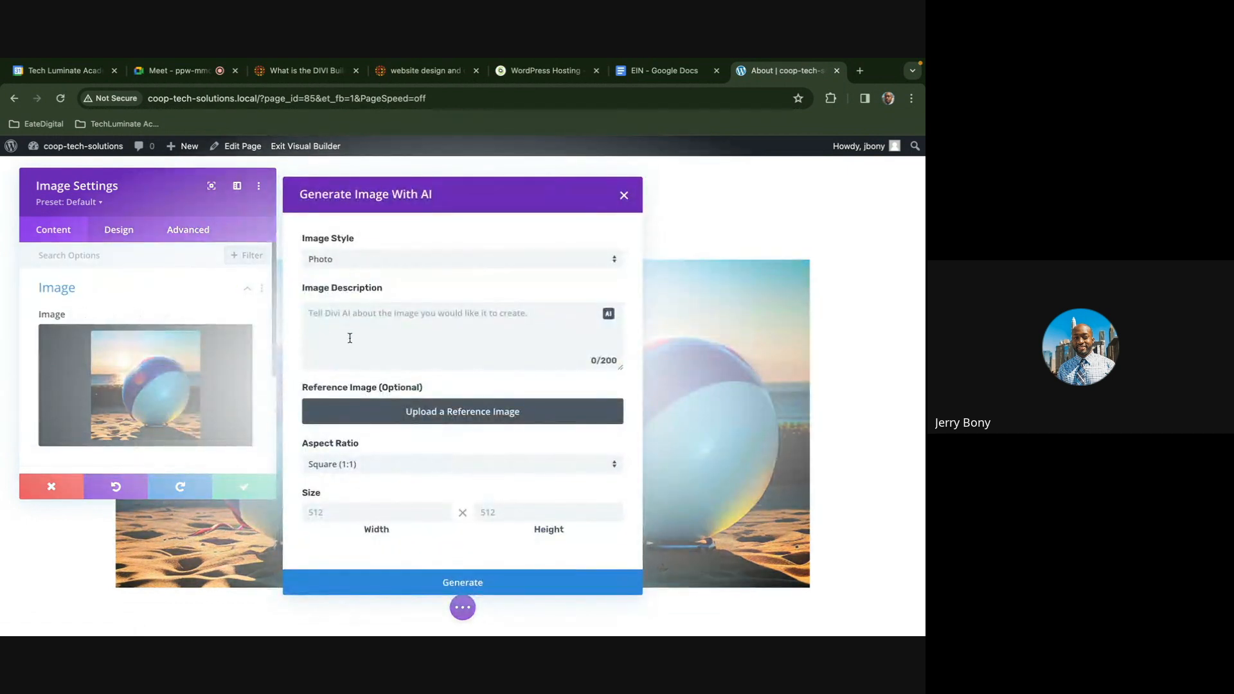
type("a")
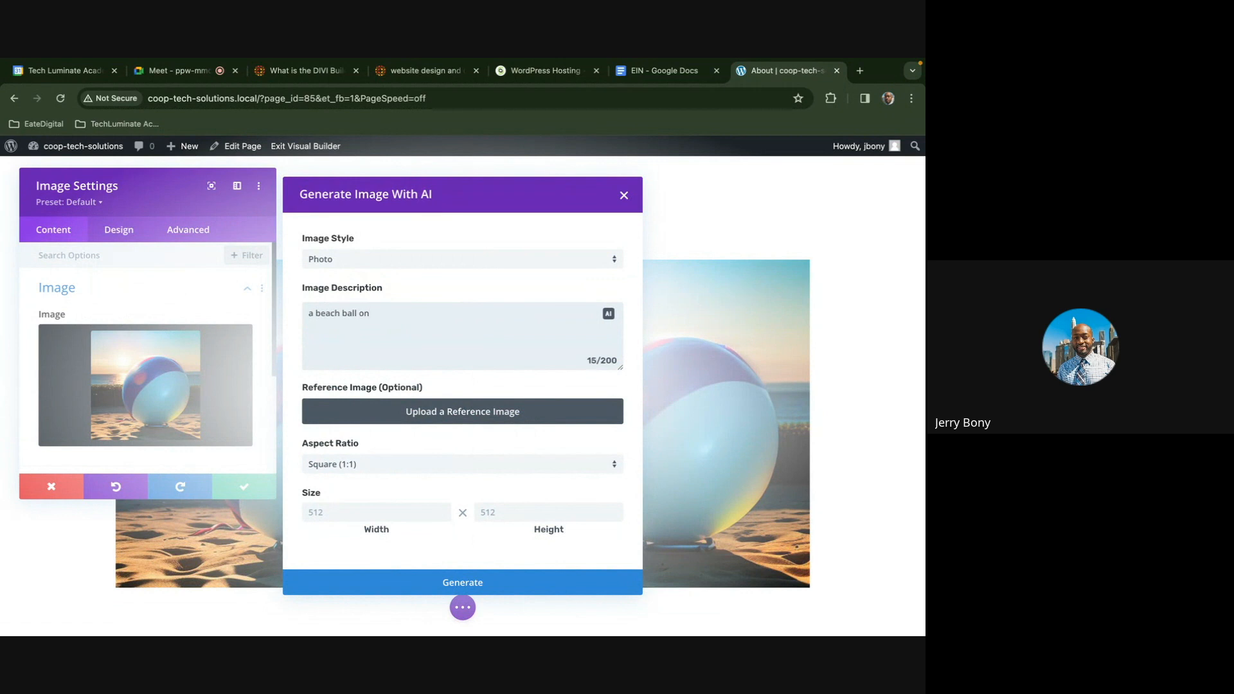
type("beach ball on a patio with a rainy background")
left_click(532, 582)
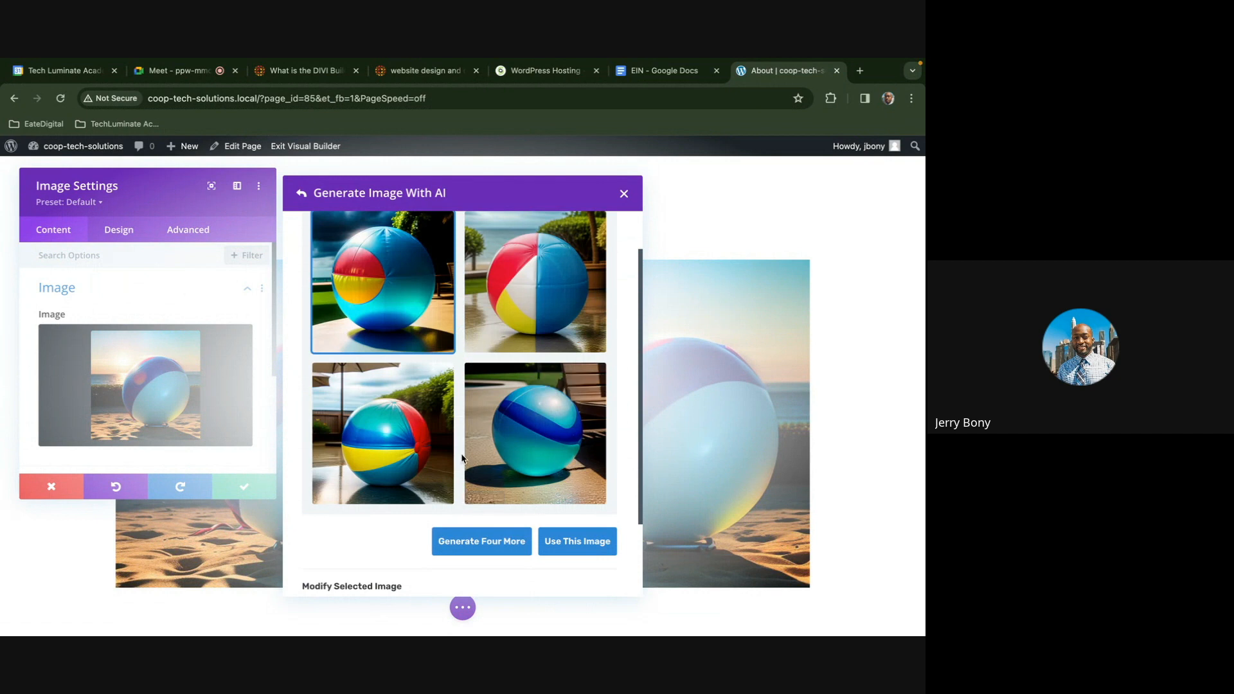
Apply the generated red, white, yellow and blue beach ball image to the second column's module and save the page as a draft
mouse_move(424, 438)
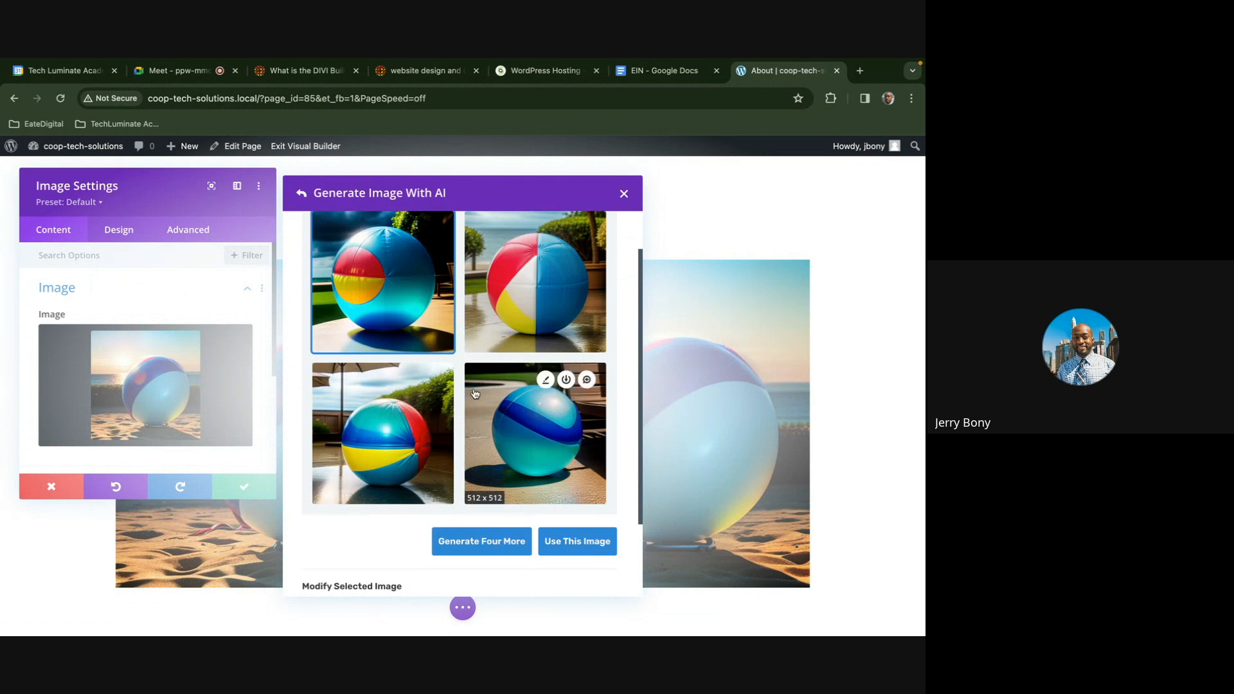
mouse_move(528, 338)
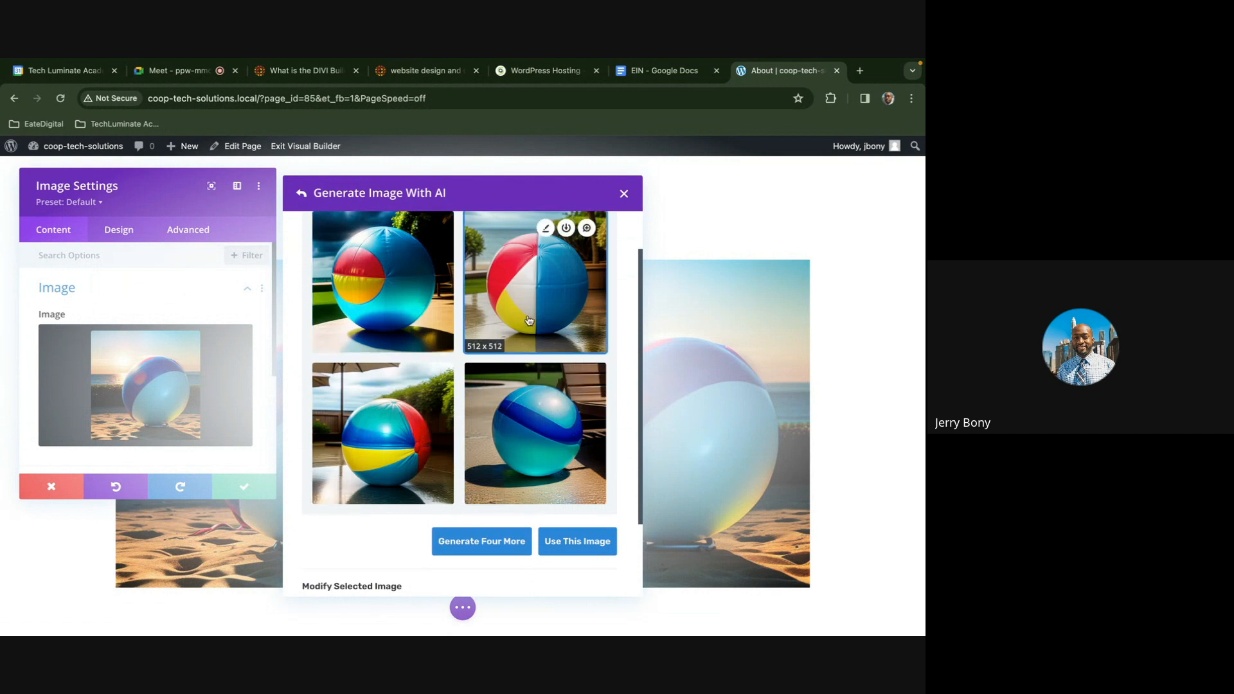
left_click(565, 542)
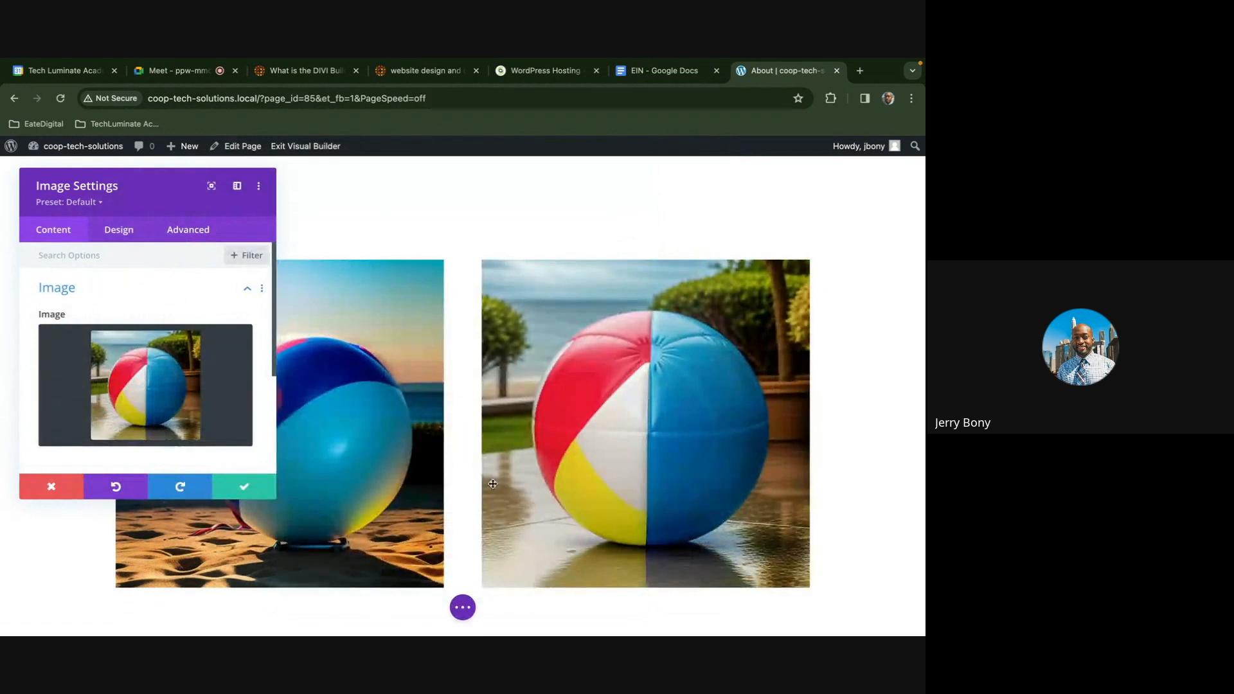
left_click(244, 487)
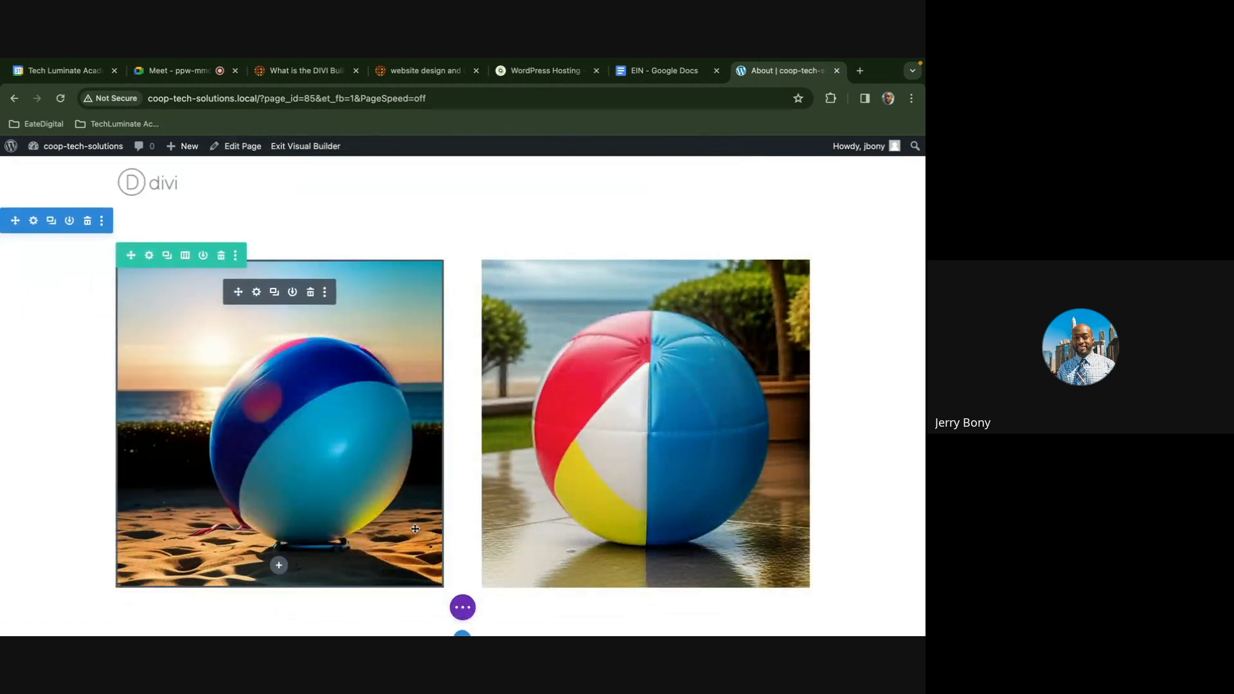
left_click(463, 608)
left_click(838, 617)
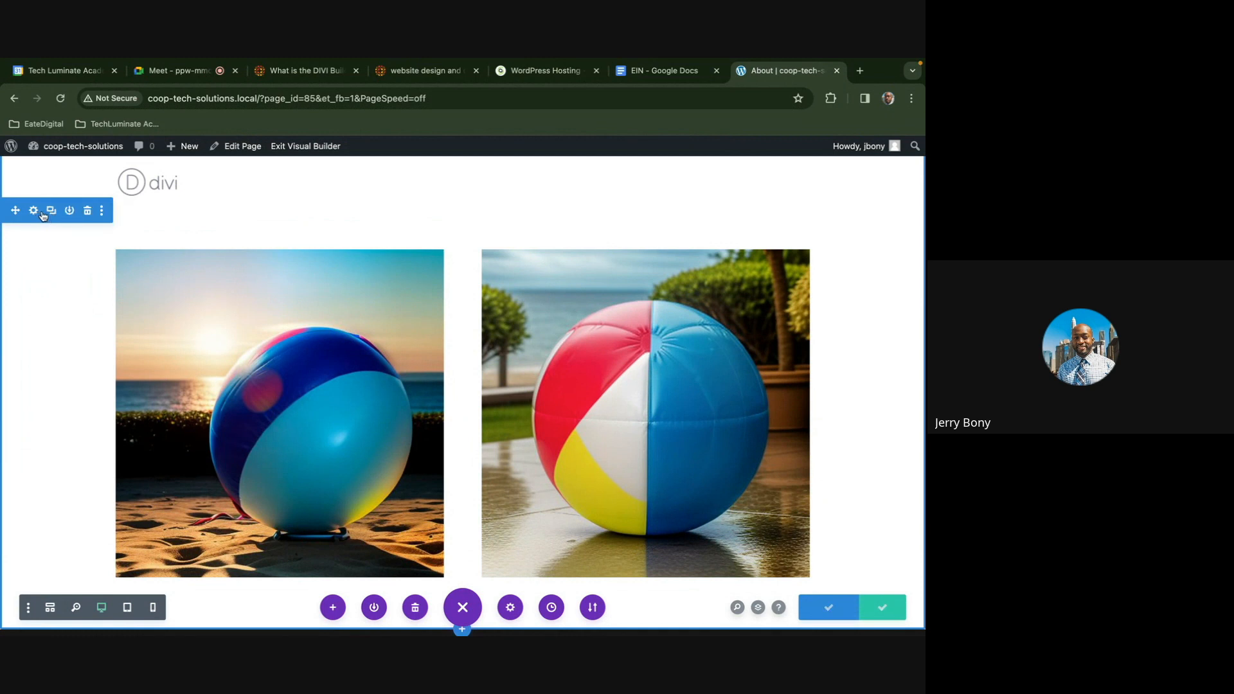
Review the row's controls and its available column layouts, keeping the current two-column layout
mouse_move(132, 248)
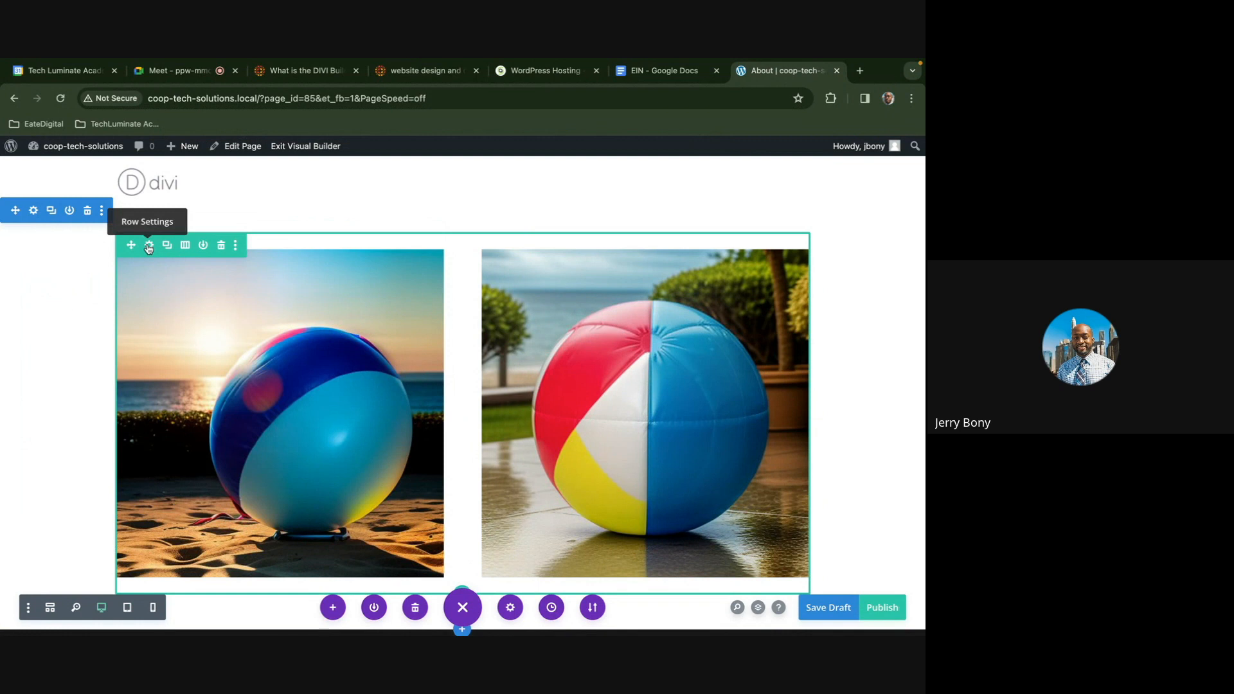
mouse_move(182, 275)
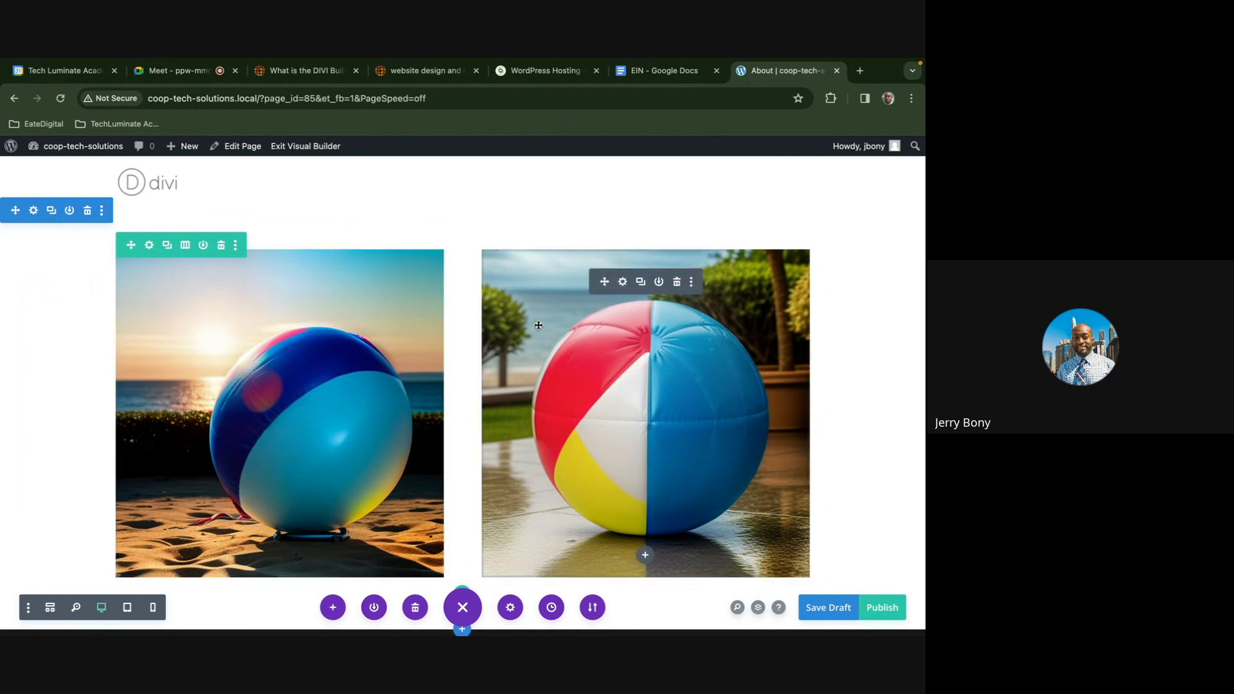
left_click(185, 245)
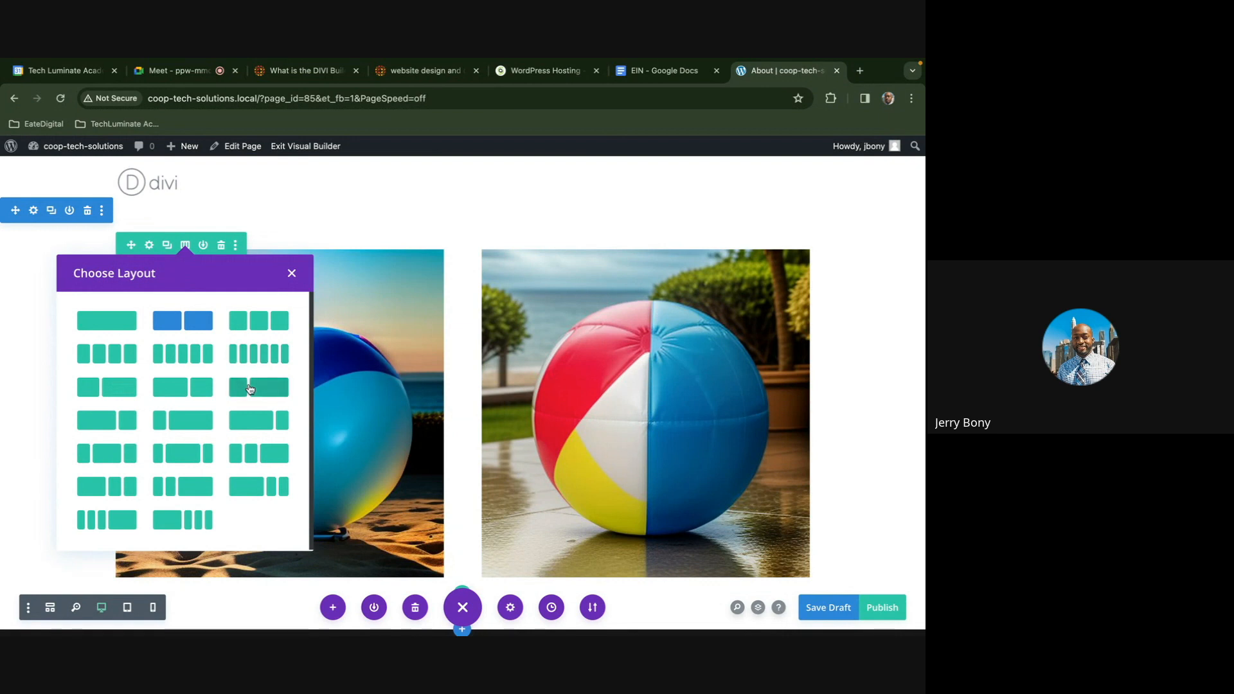
left_click(291, 274)
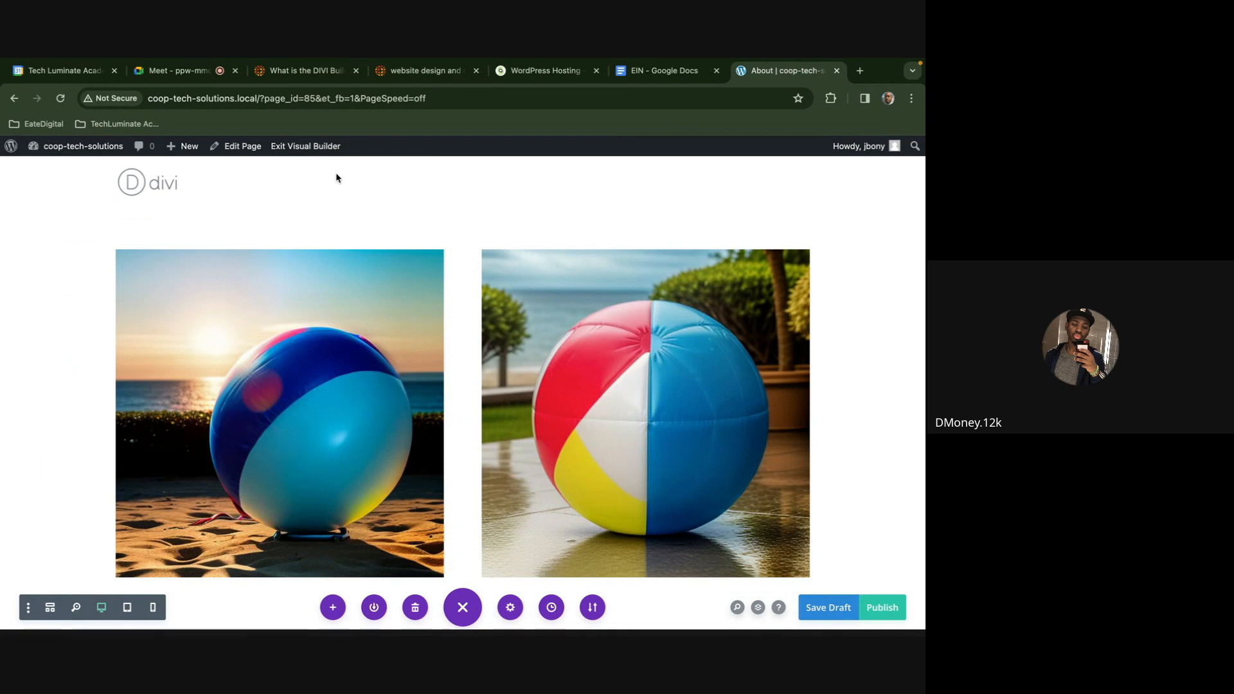
Switch to the "What is the DIVI Builder" article and examine its Insert Section types and the Sections explanation
left_click(302, 72)
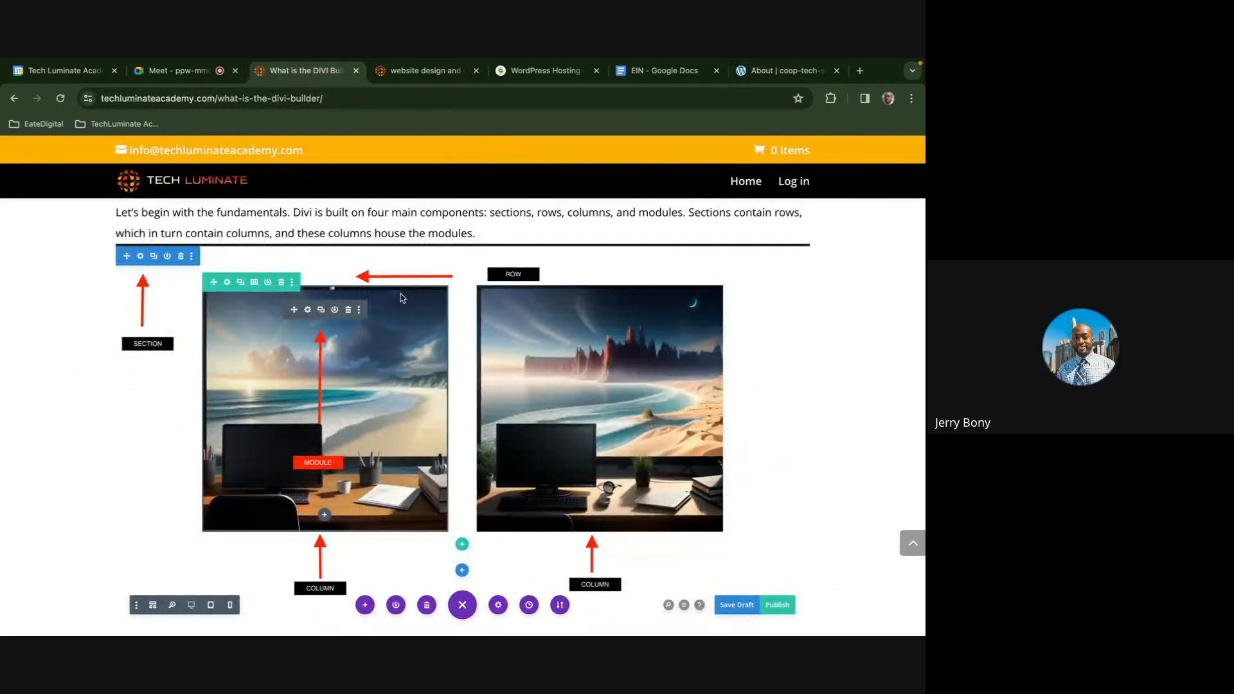
scroll(402, 297, "down", 5)
scroll(401, 298, "up", 2)
scroll(400, 298, "down", 1)
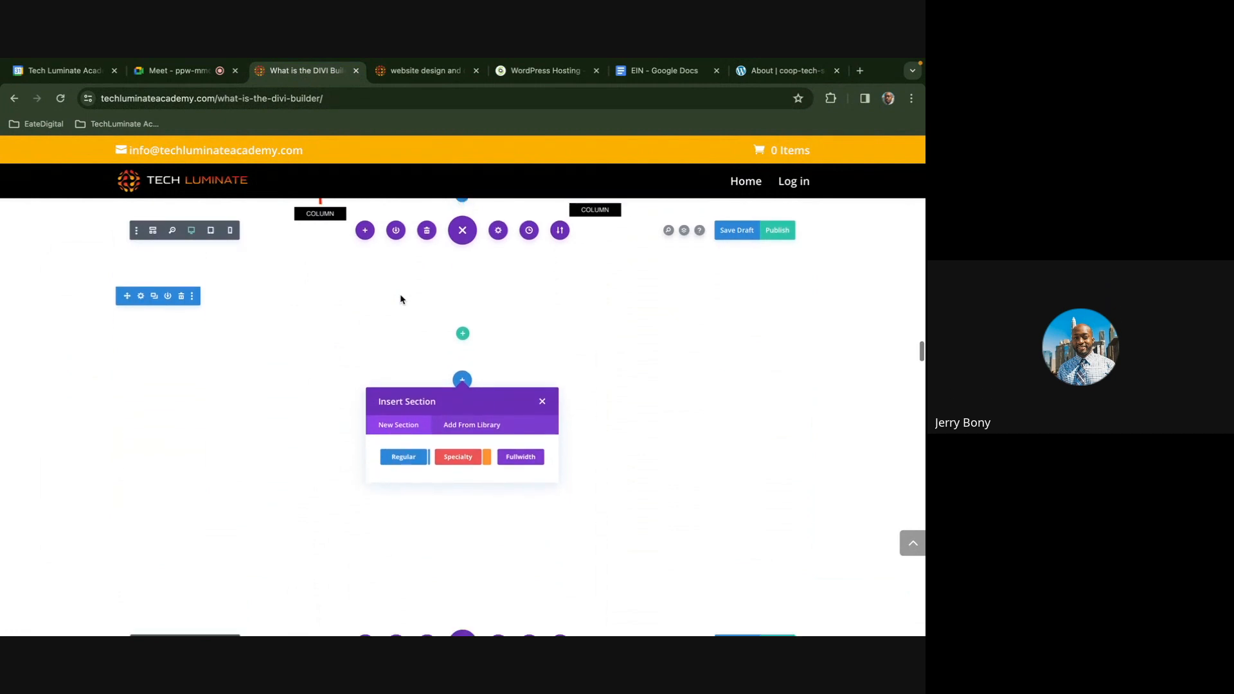
scroll(400, 299, "up", 1)
scroll(427, 458, "down", 1)
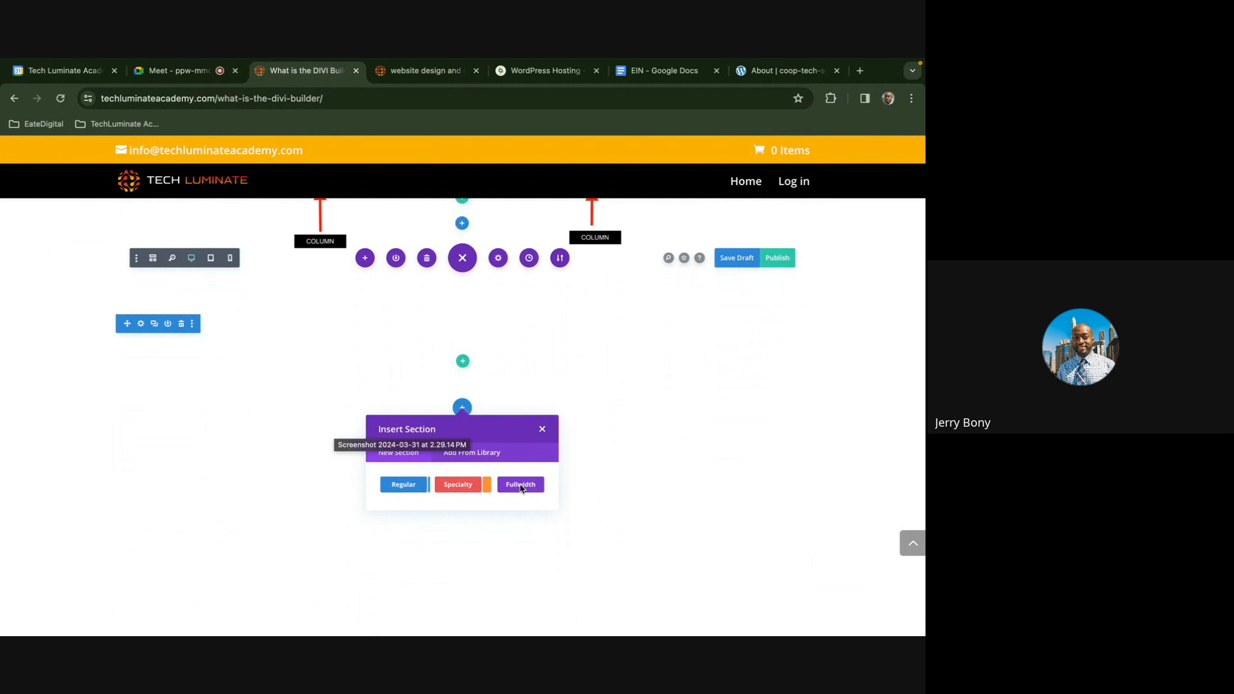
scroll(520, 488, "down", 2)
scroll(521, 488, "down", 5)
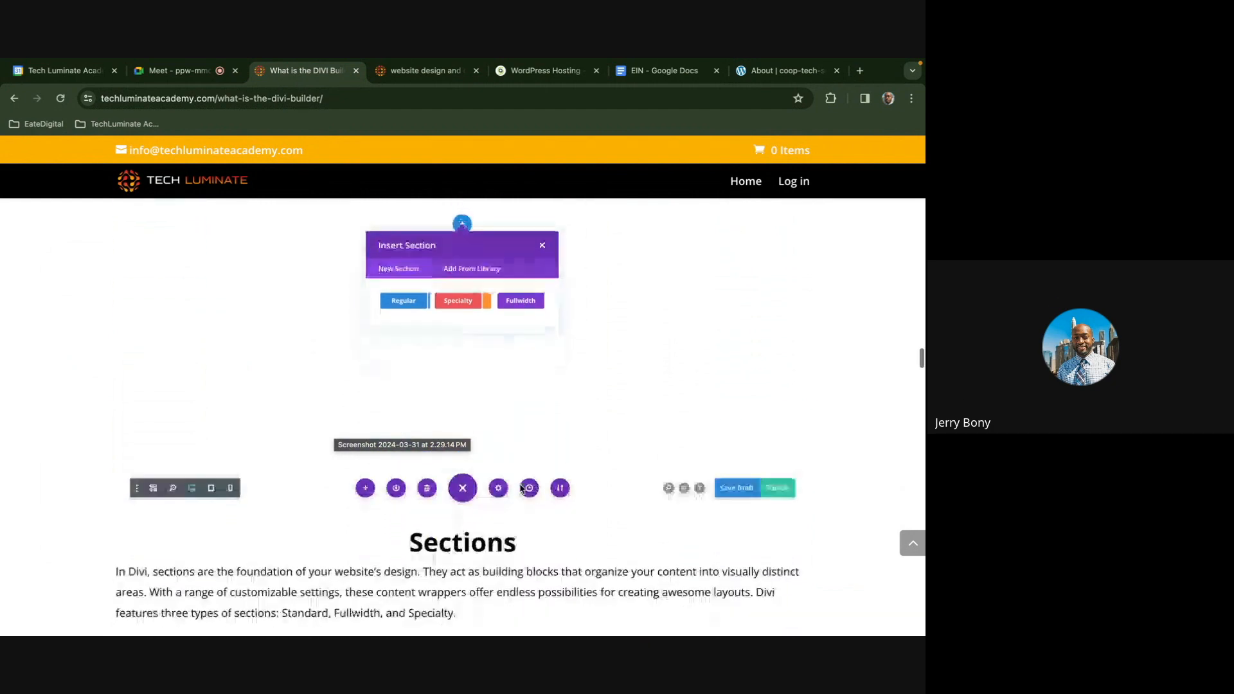
scroll(521, 489, "down", 2)
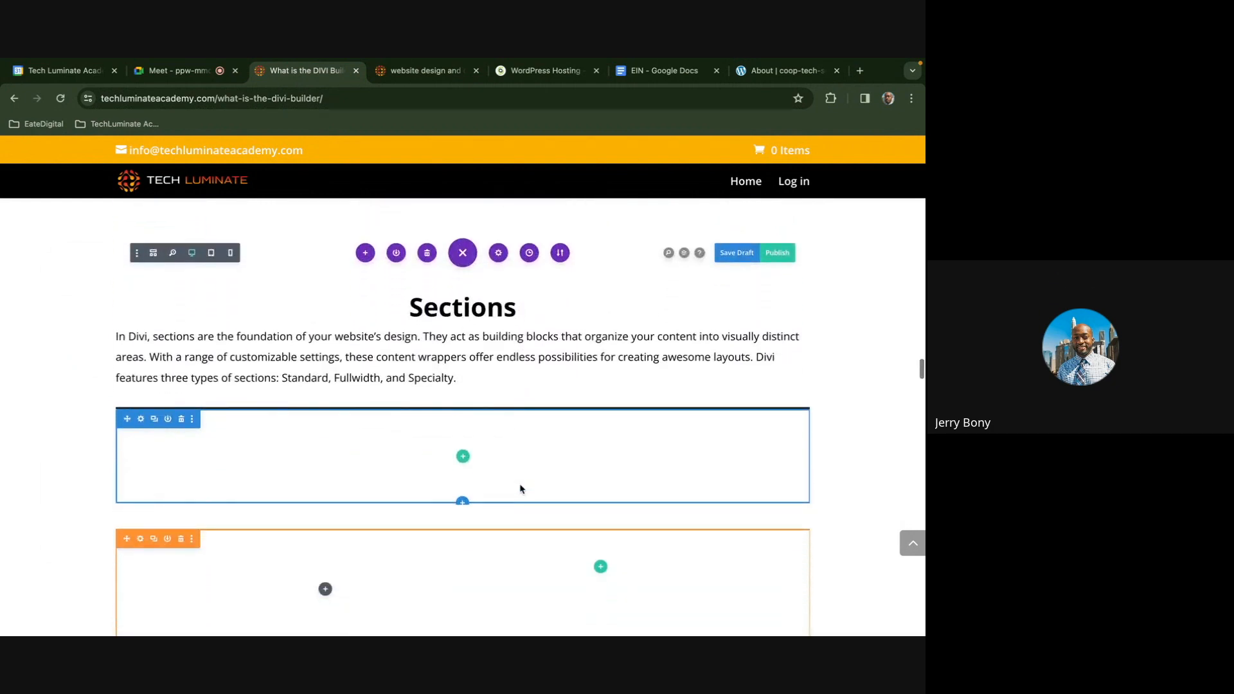
scroll(520, 488, "down", 1)
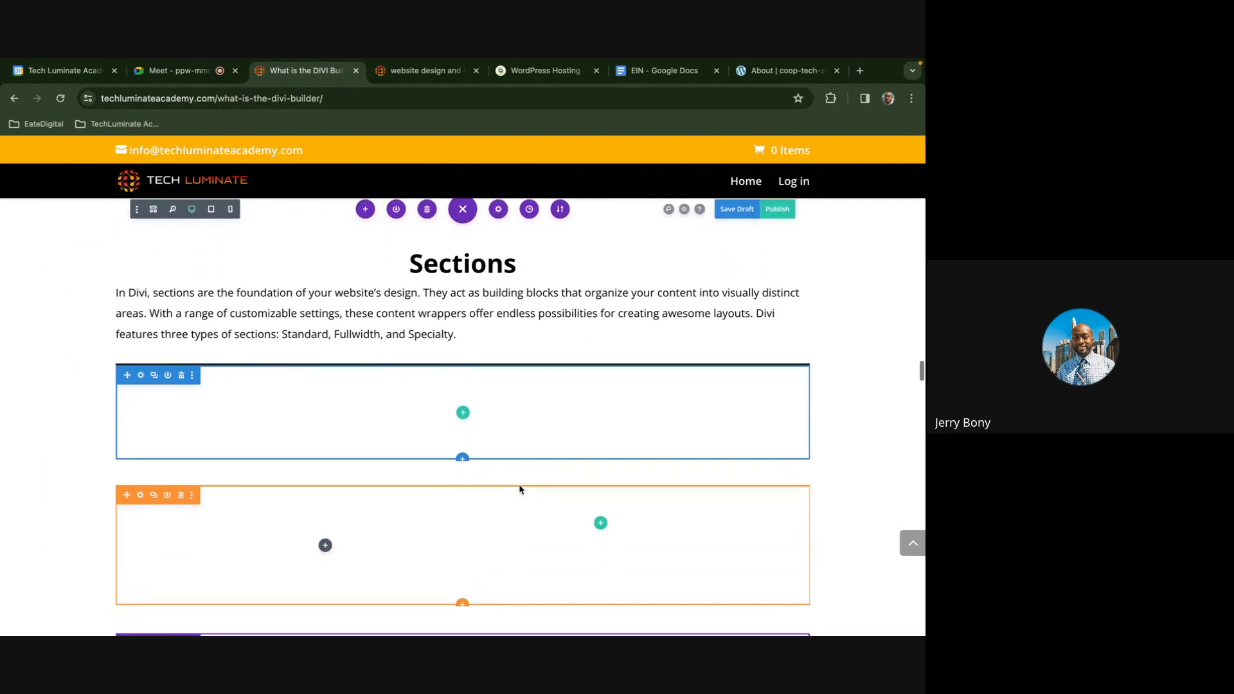
Examine the article's blue, orange and purple section examples and the Standard Sections explanation
scroll(520, 486, "up", 1)
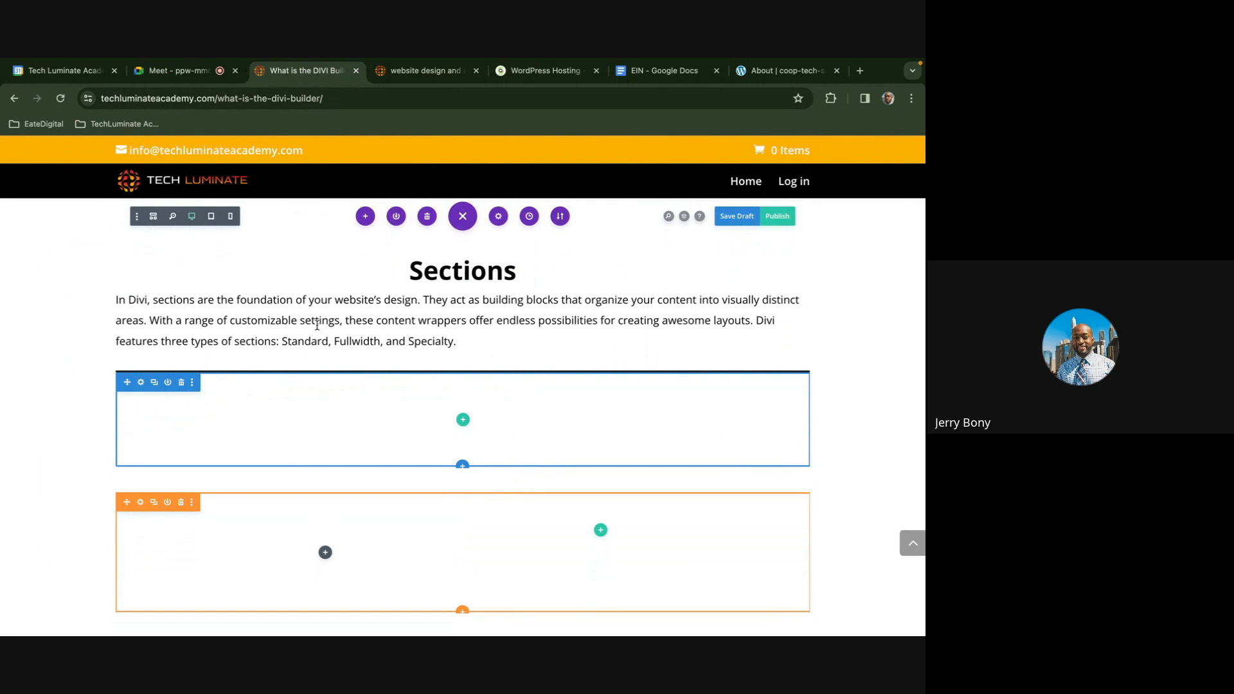
scroll(306, 402, "down", 1)
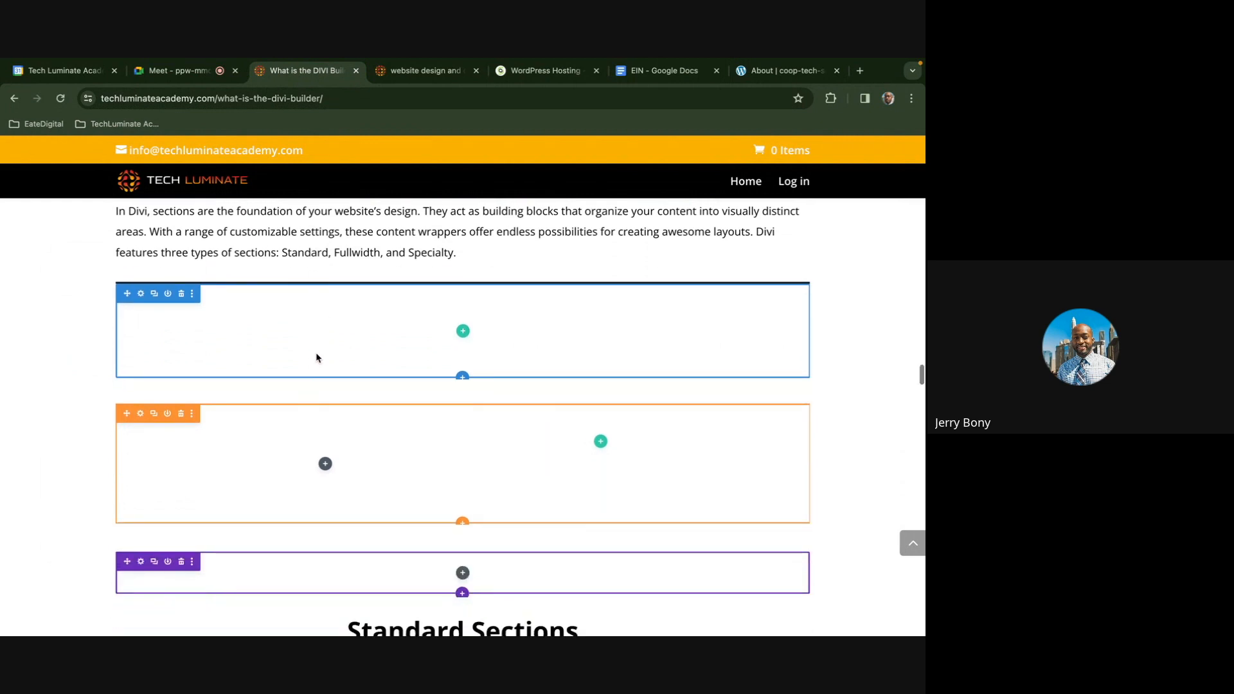
scroll(330, 349, "down", 1)
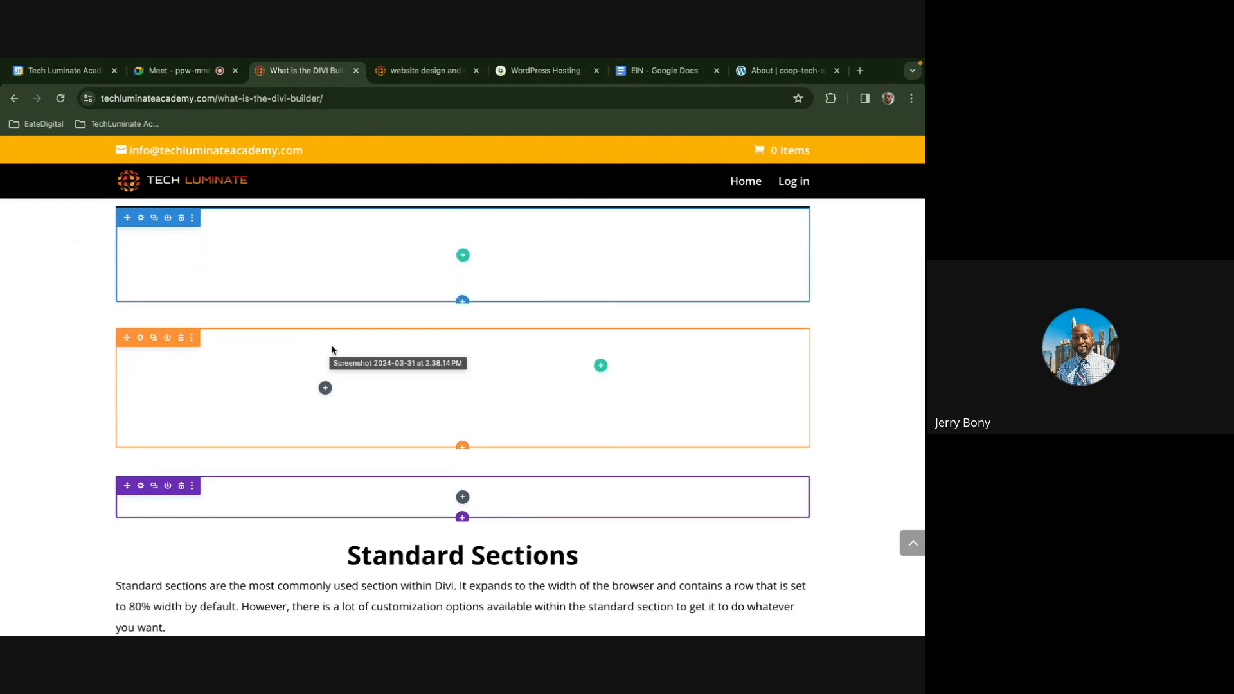
scroll(377, 420, "down", 1)
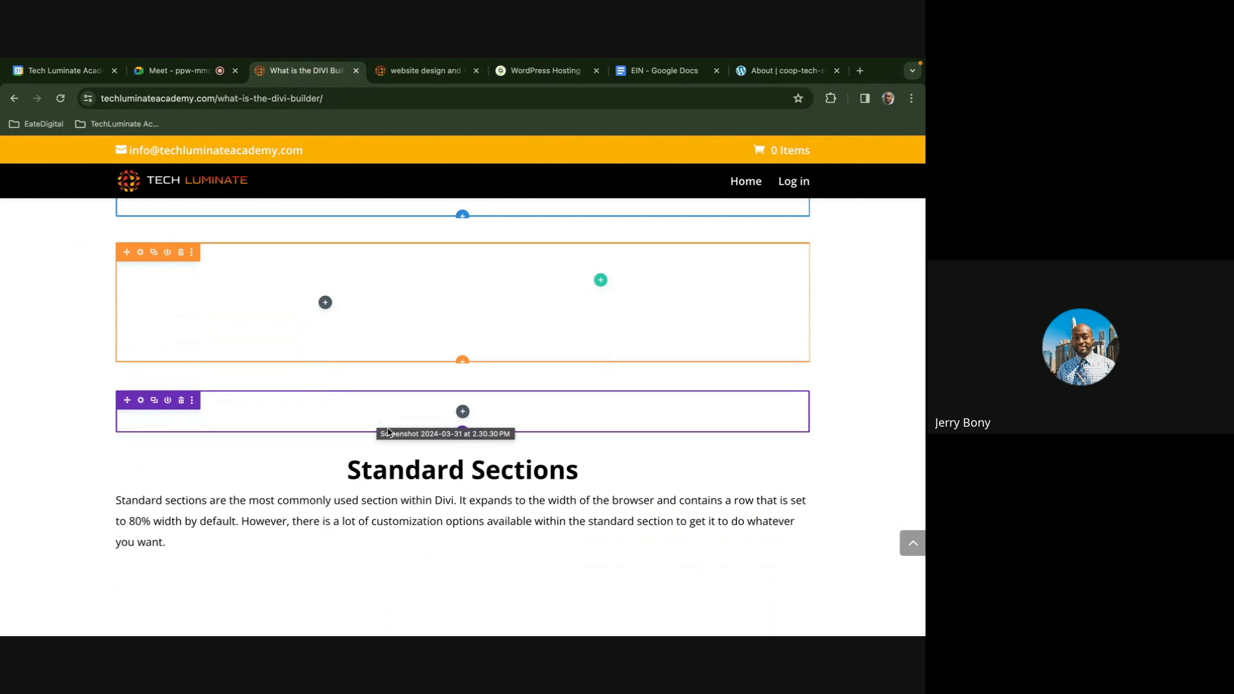
scroll(388, 432, "down", 3)
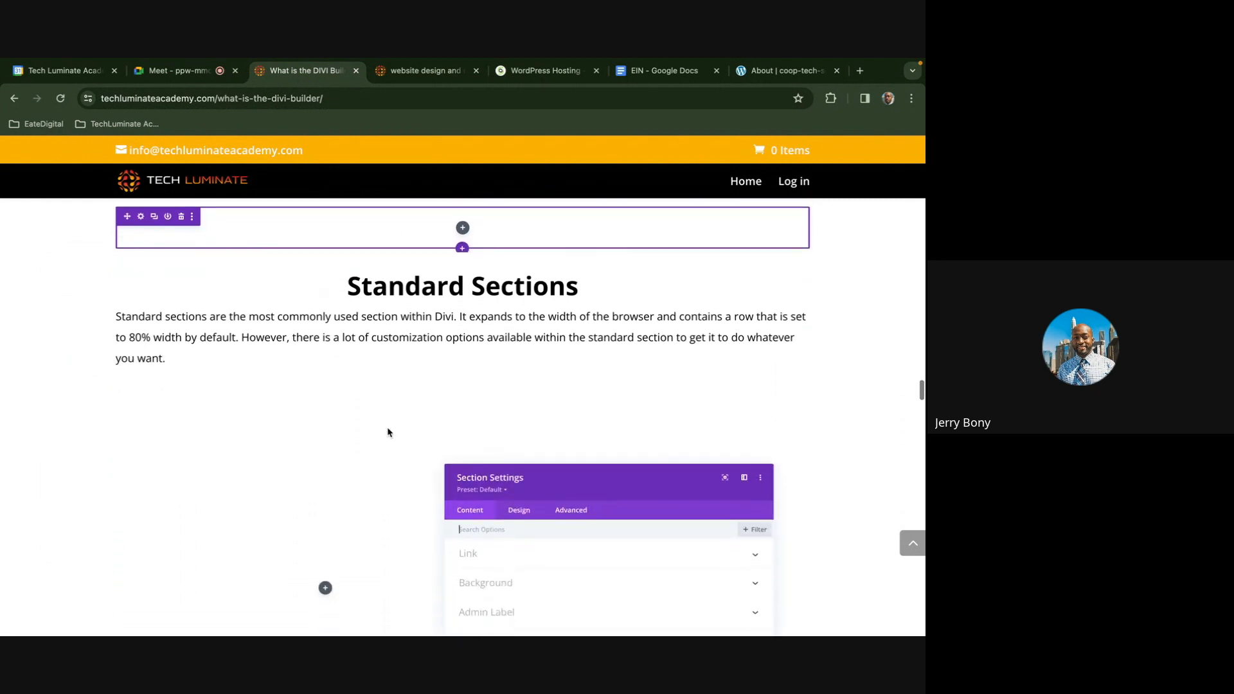
scroll(388, 432, "down", 1)
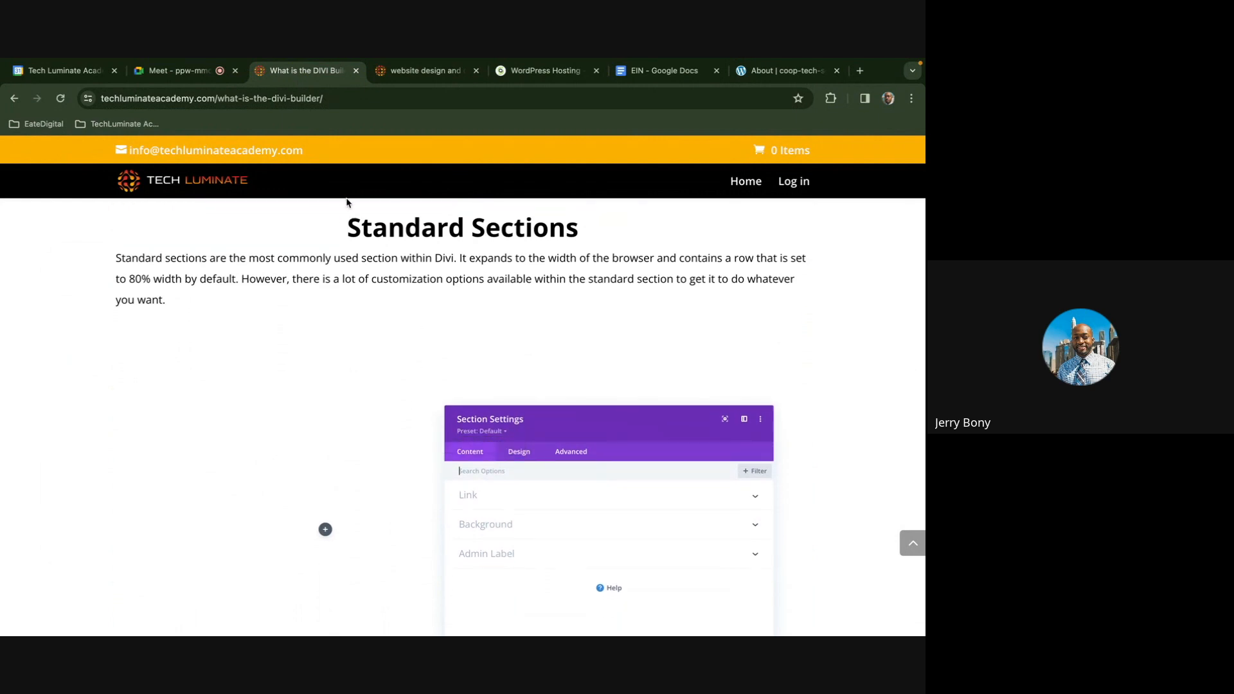
Check the Google Meet call, then return to the article and re-examine the three section type examples above Standard Sections
left_click(192, 76)
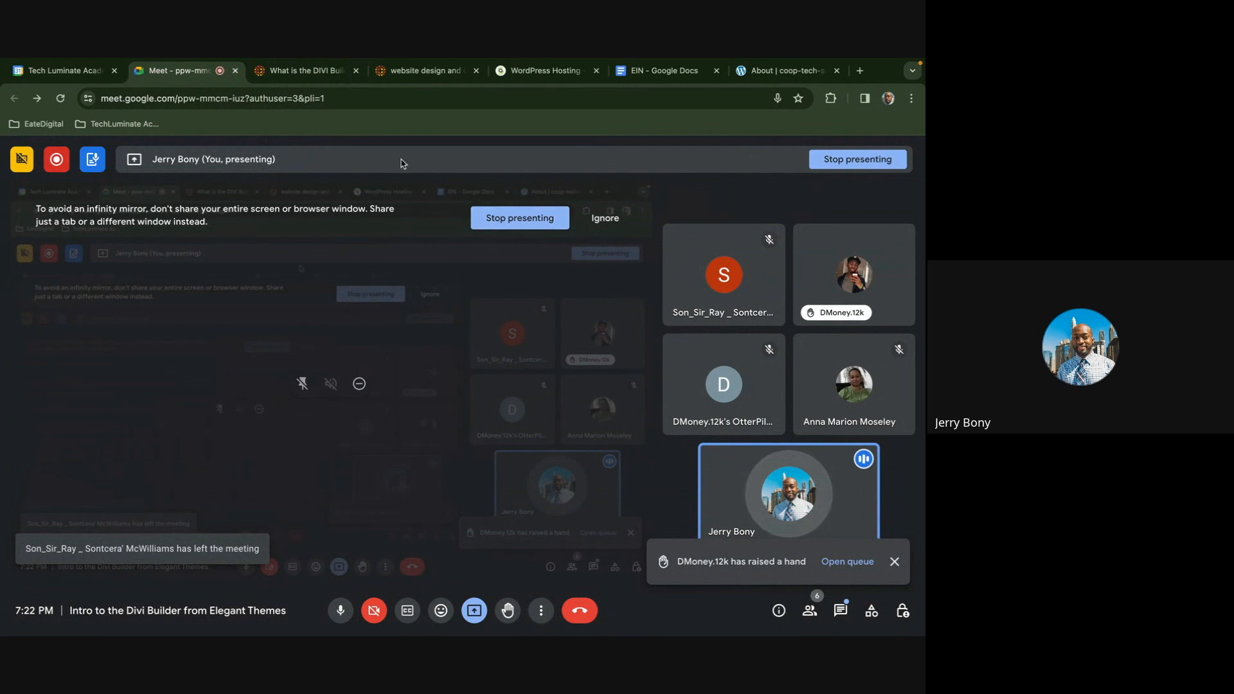
left_click(302, 70)
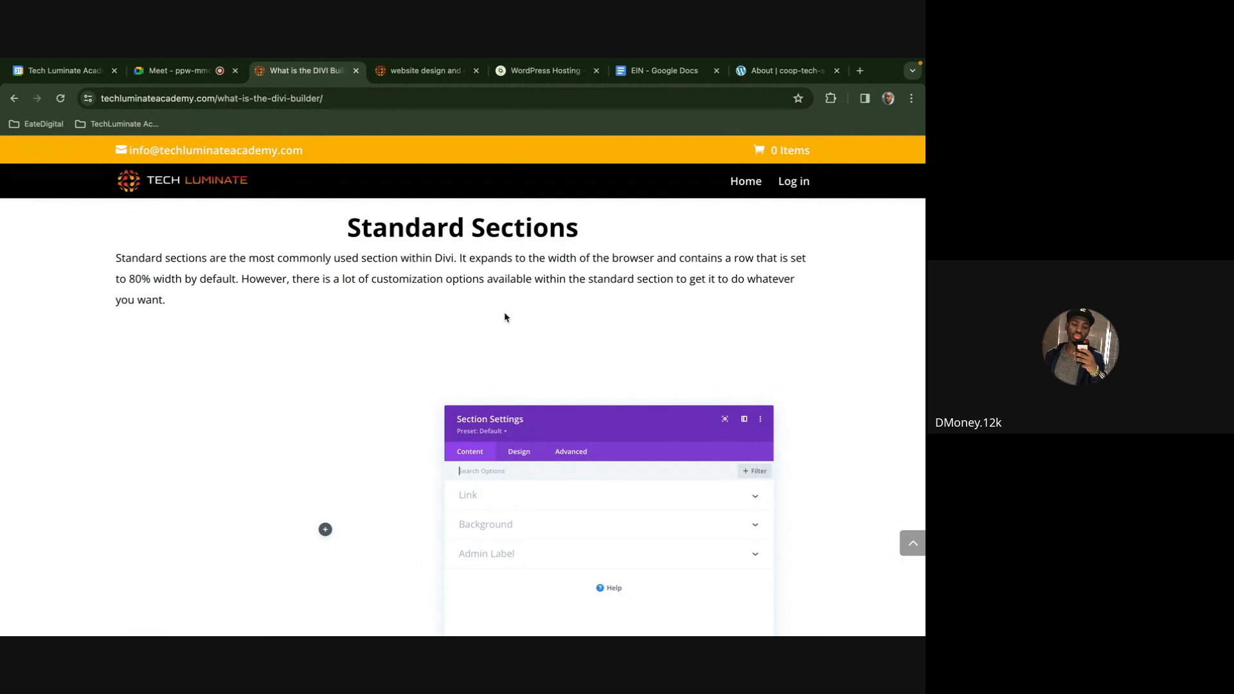
scroll(505, 317, "up", 4)
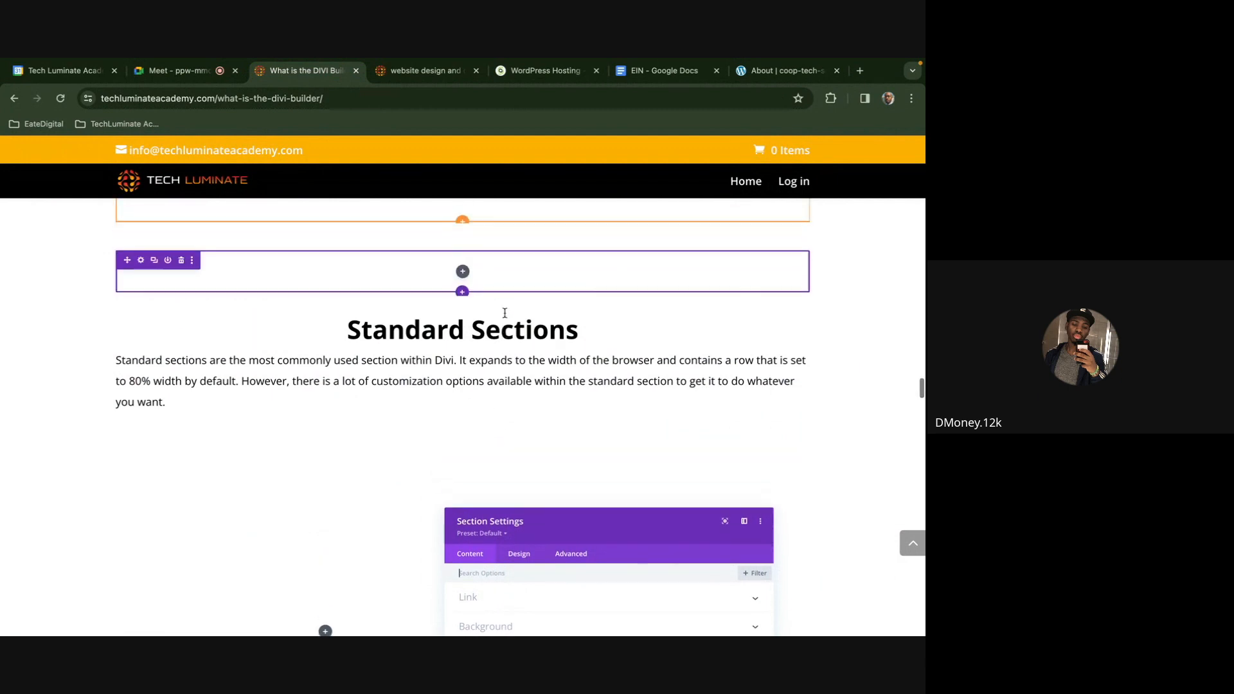
scroll(505, 317, "up", 2)
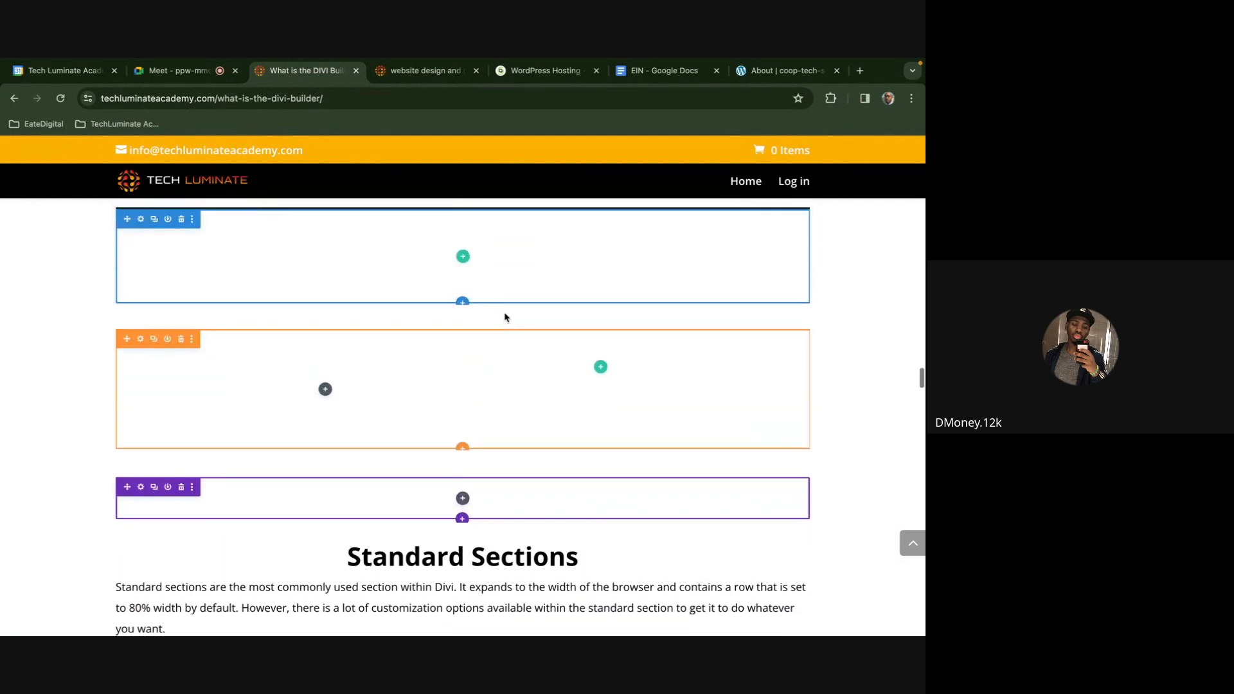
scroll(504, 317, "up", 1)
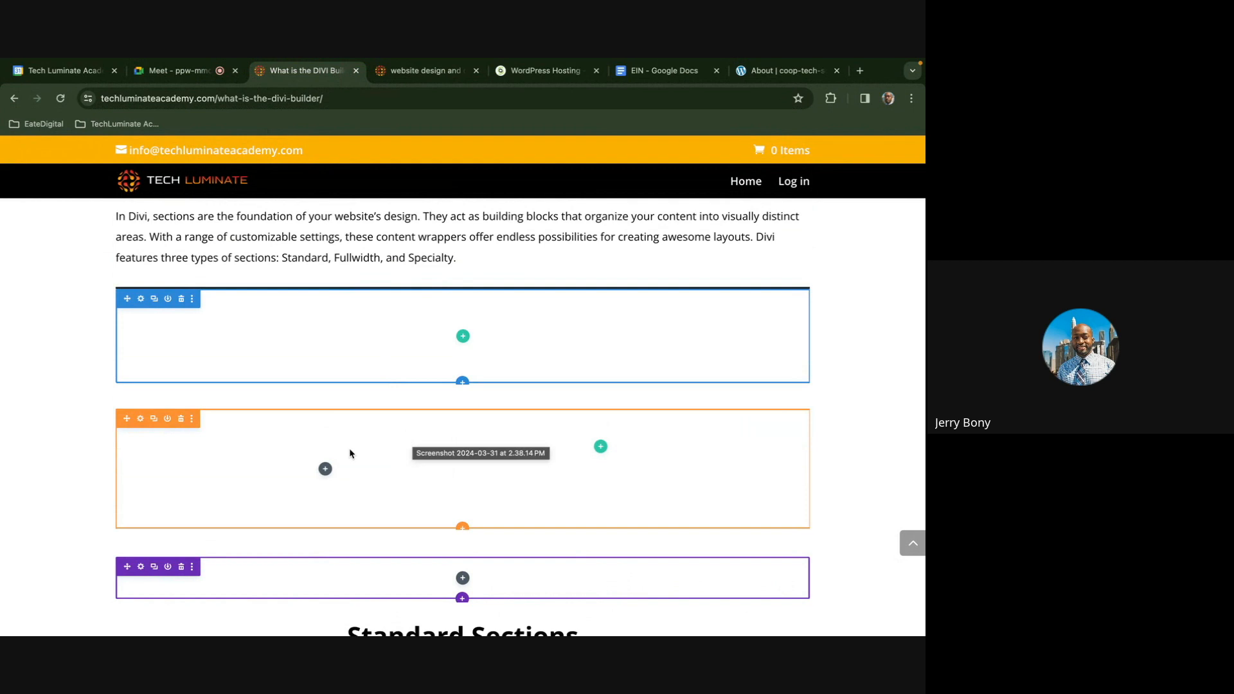
scroll(410, 473, "down", 1)
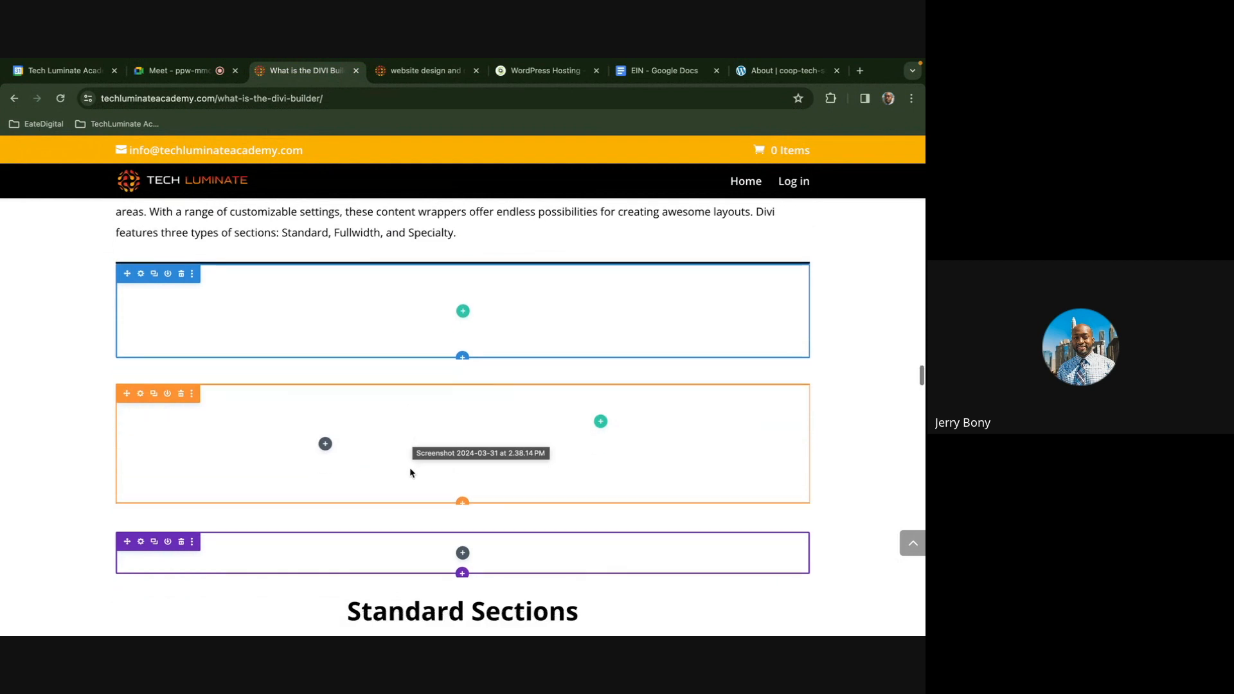
scroll(422, 551, "down", 1)
scroll(425, 551, "down", 2)
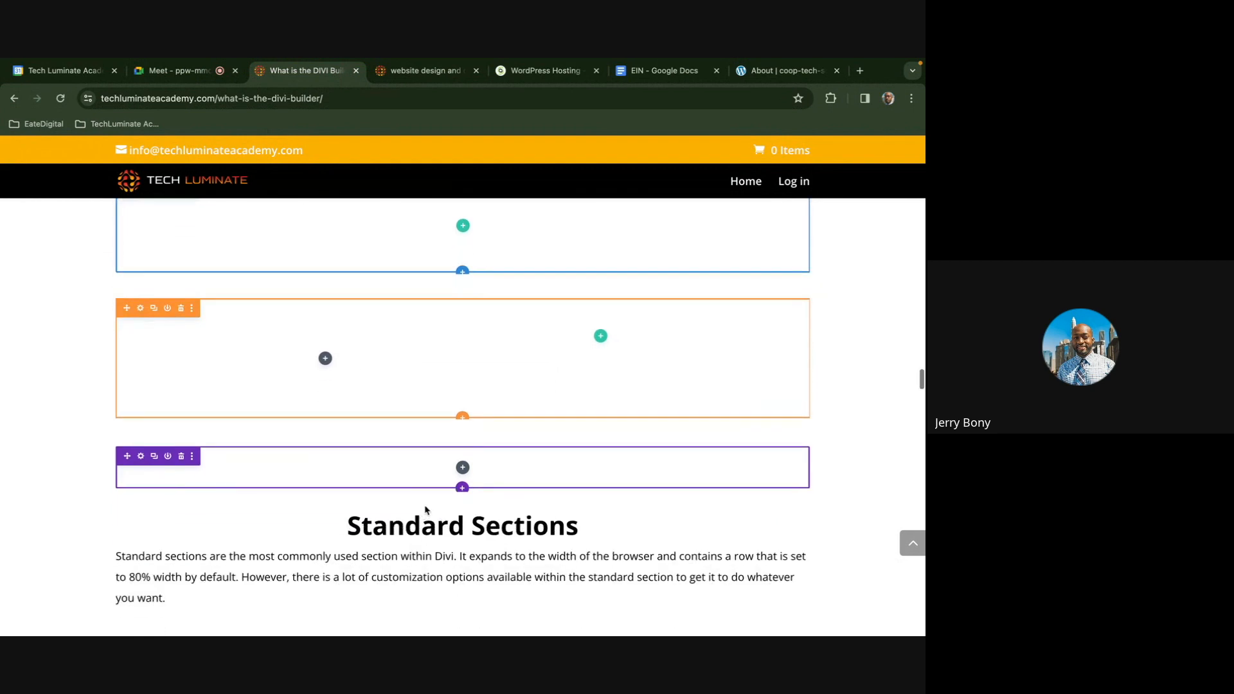
scroll(433, 489, "up", 2)
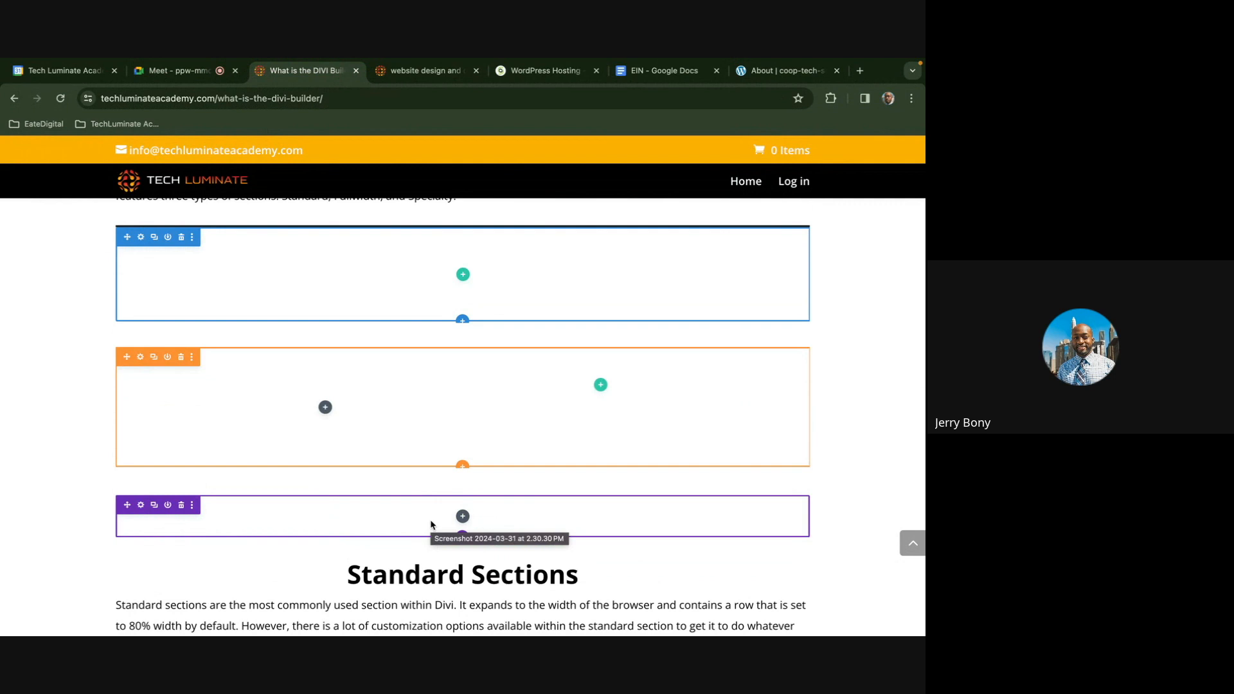
mouse_move(431, 524)
left_mouse_down()
mouse_move(423, 464)
mouse_move(428, 508)
left_mouse_up()
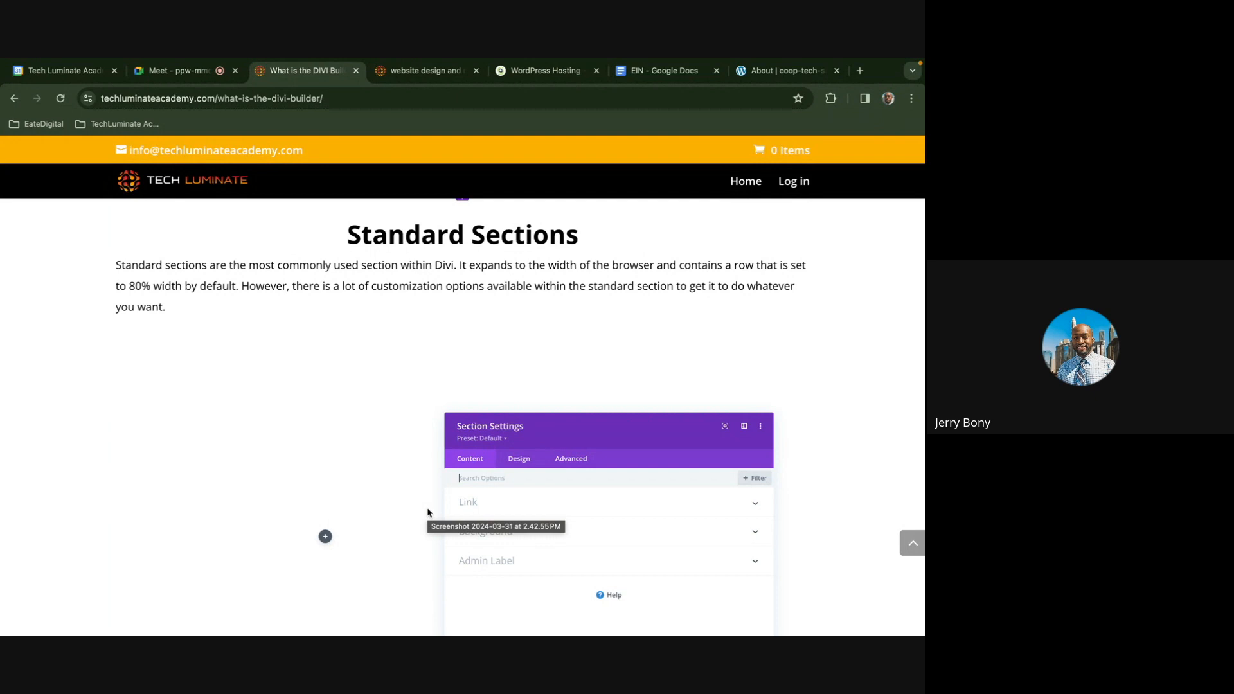
Examine the article's Section Settings illustrations for the Content, Design and Advanced options of a standard section
scroll(428, 513, "down", 3)
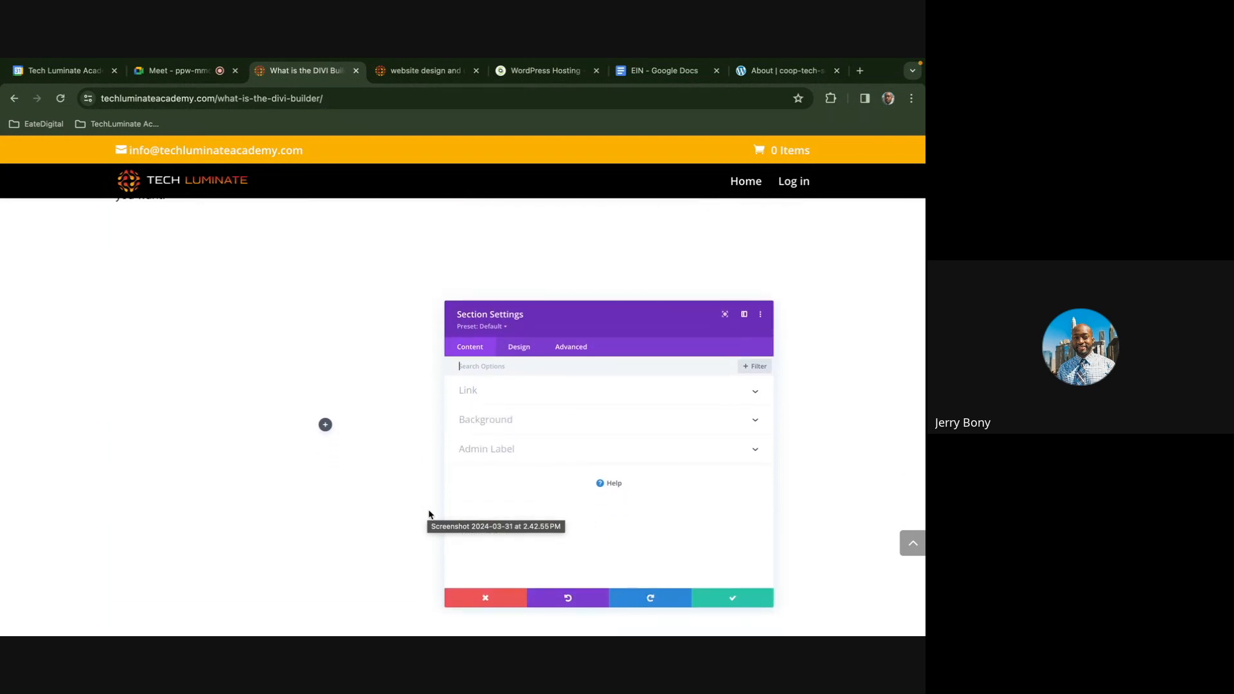
scroll(435, 466, "down", 1)
scroll(435, 466, "down", 1)
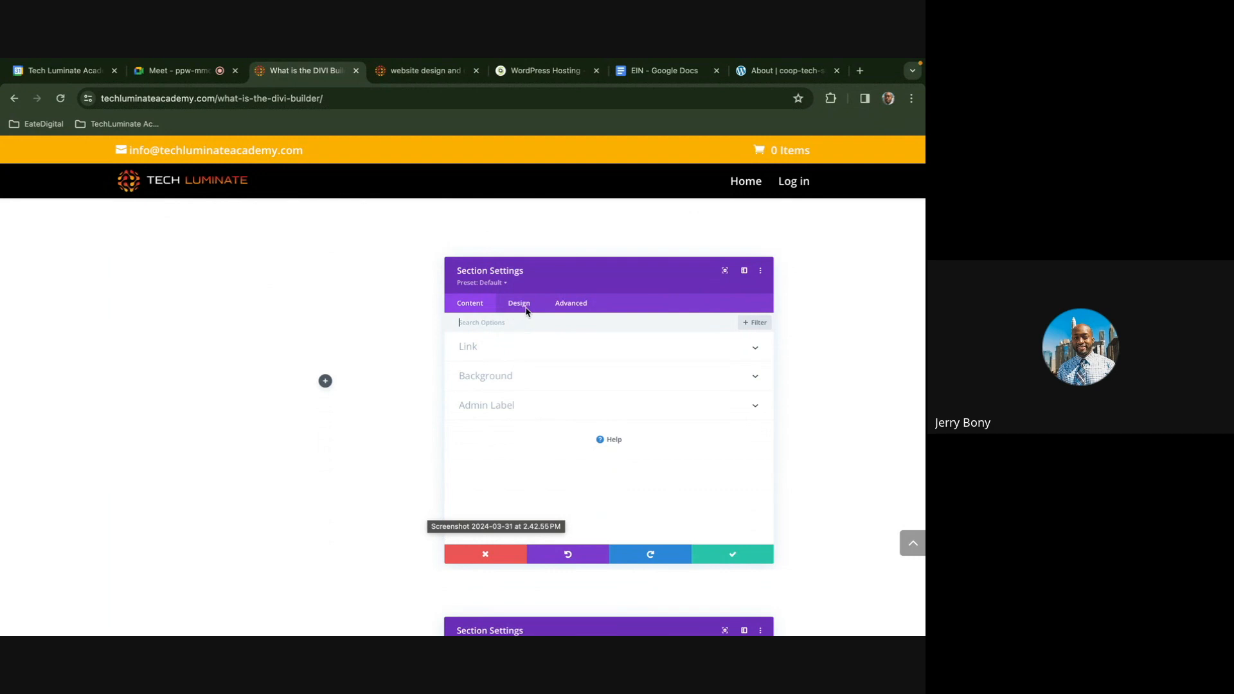
scroll(565, 336, "down", 4)
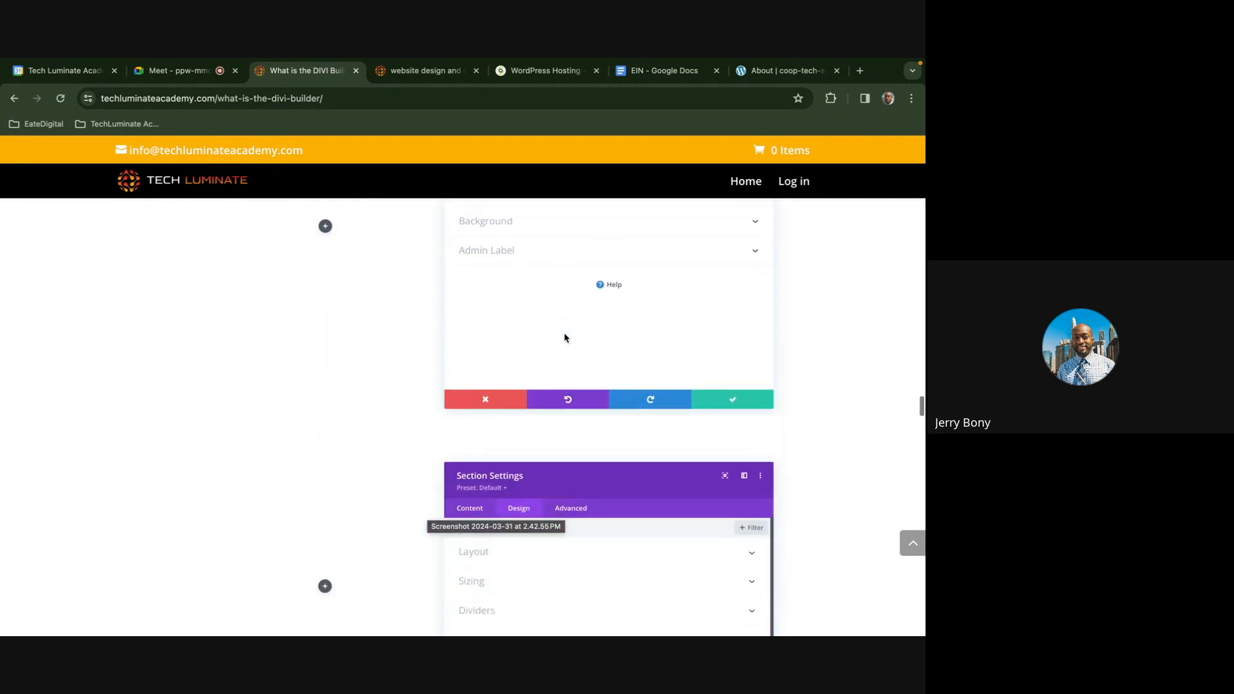
scroll(532, 393, "down", 6)
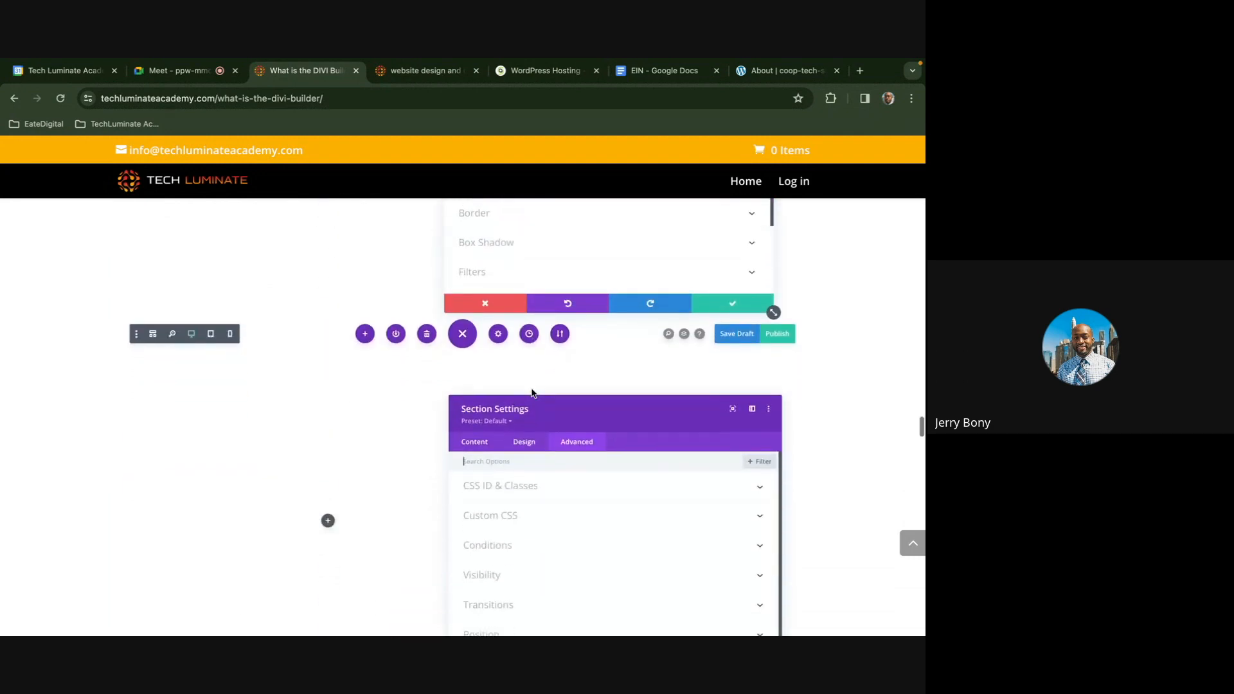
scroll(532, 392, "down", 1)
scroll(532, 392, "up", 2)
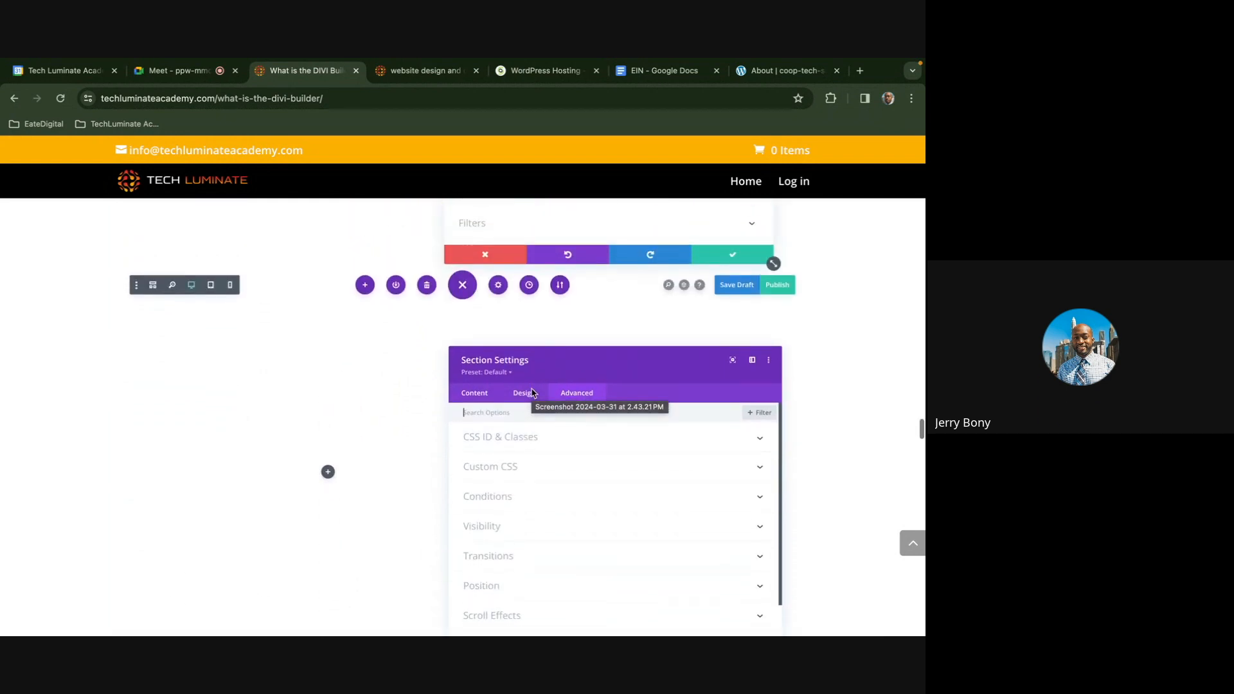
Switch to the About page in the Divi builder, open the section's settings and move the dialog over the second image
left_click(427, 71)
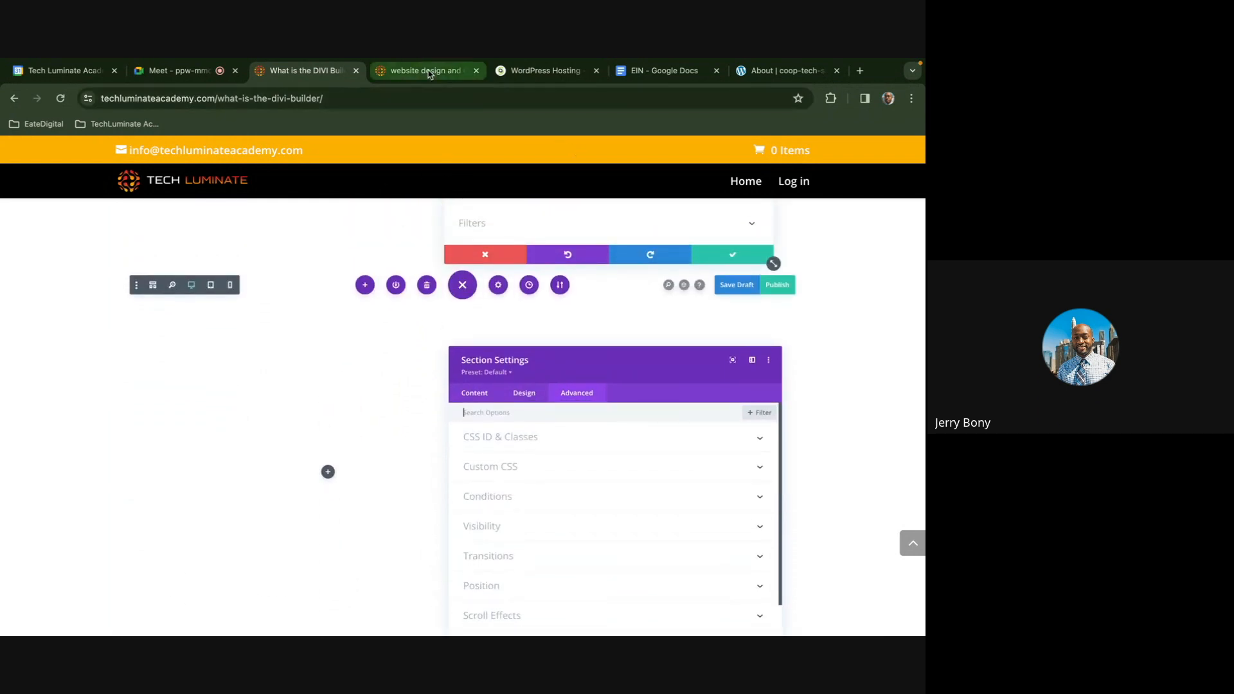
left_click(764, 72)
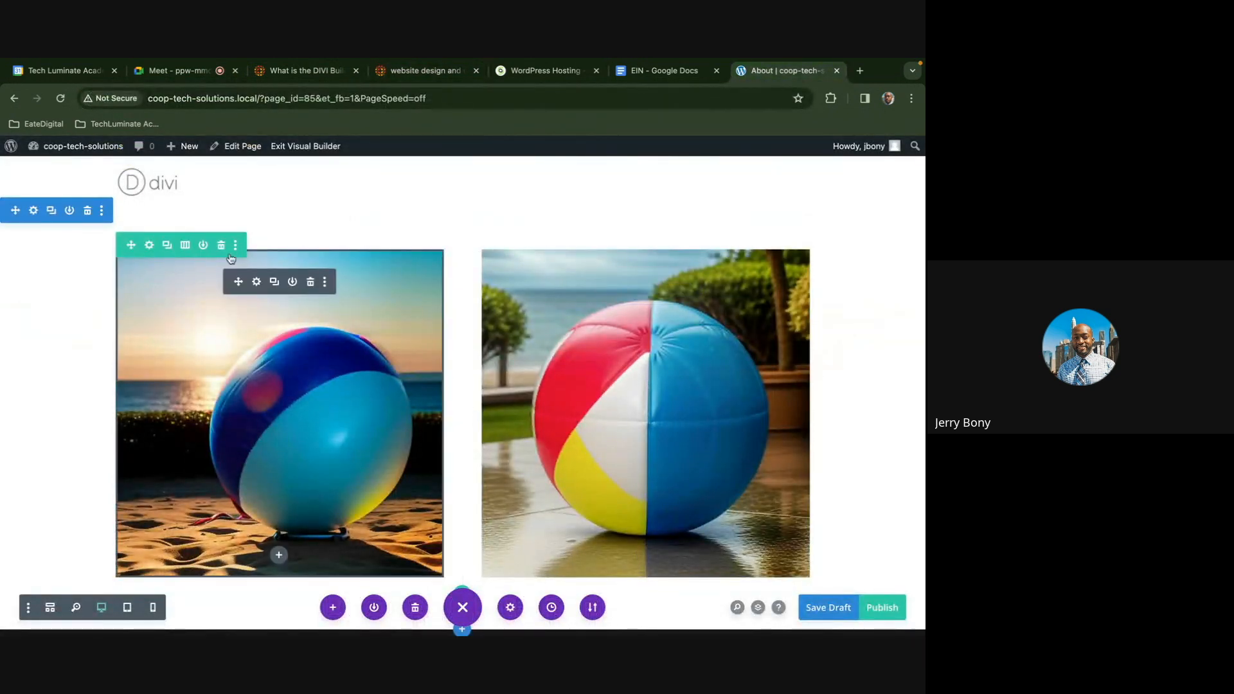
left_click(101, 212)
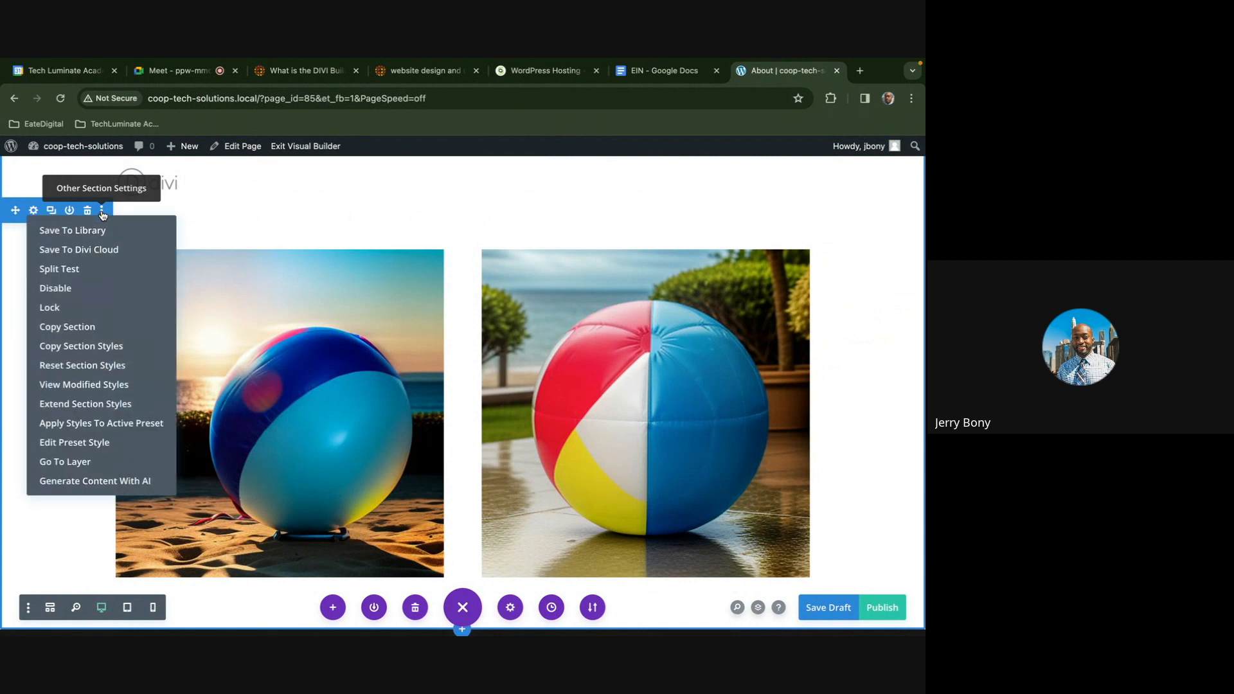
left_click(142, 201)
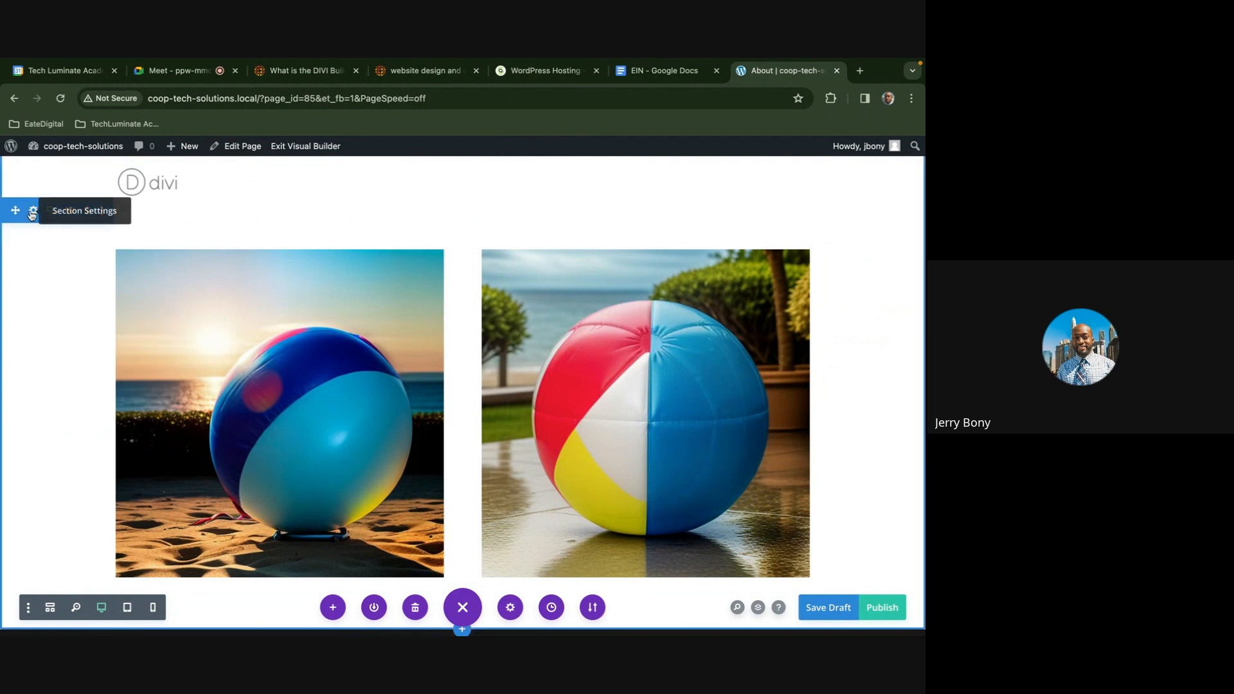
mouse_move(34, 222)
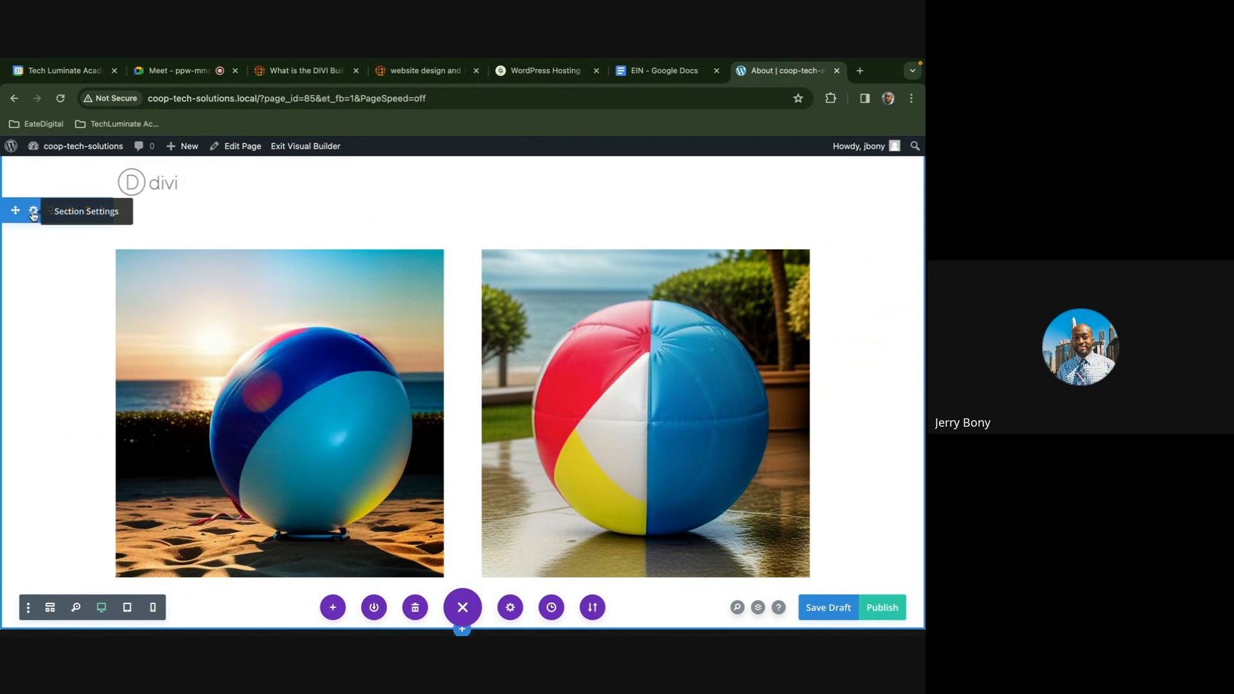
left_click(33, 214)
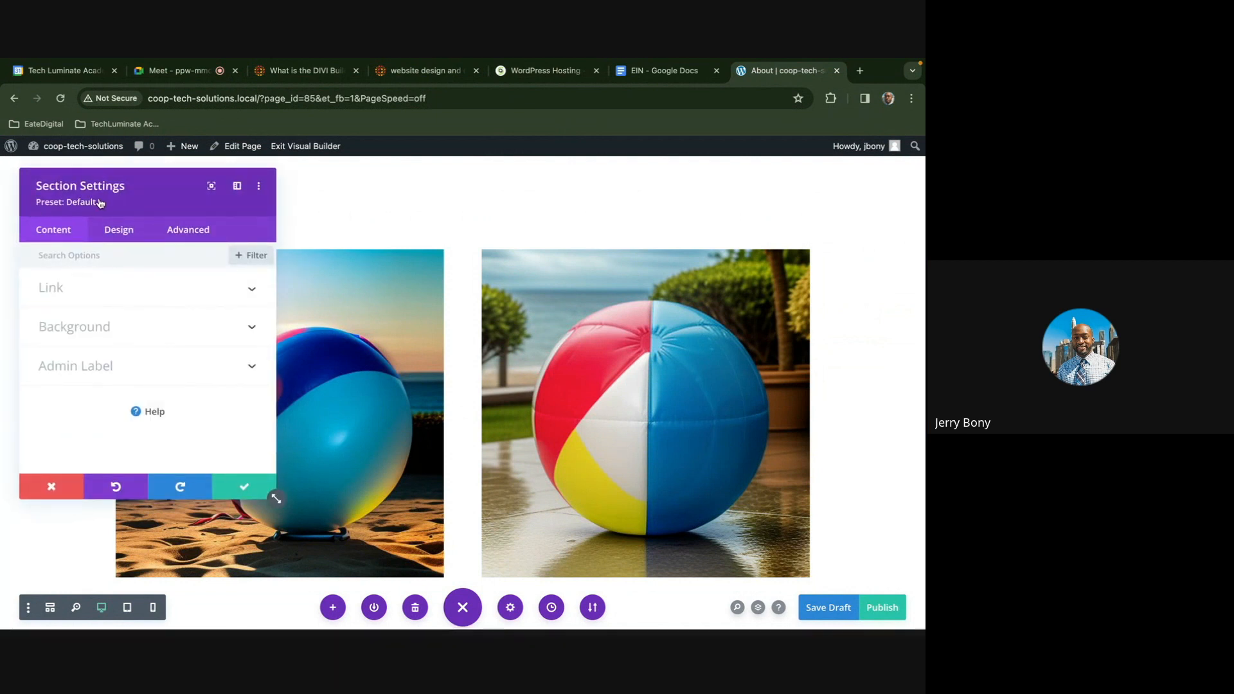
left_click_drag(135, 191, 694, 230)
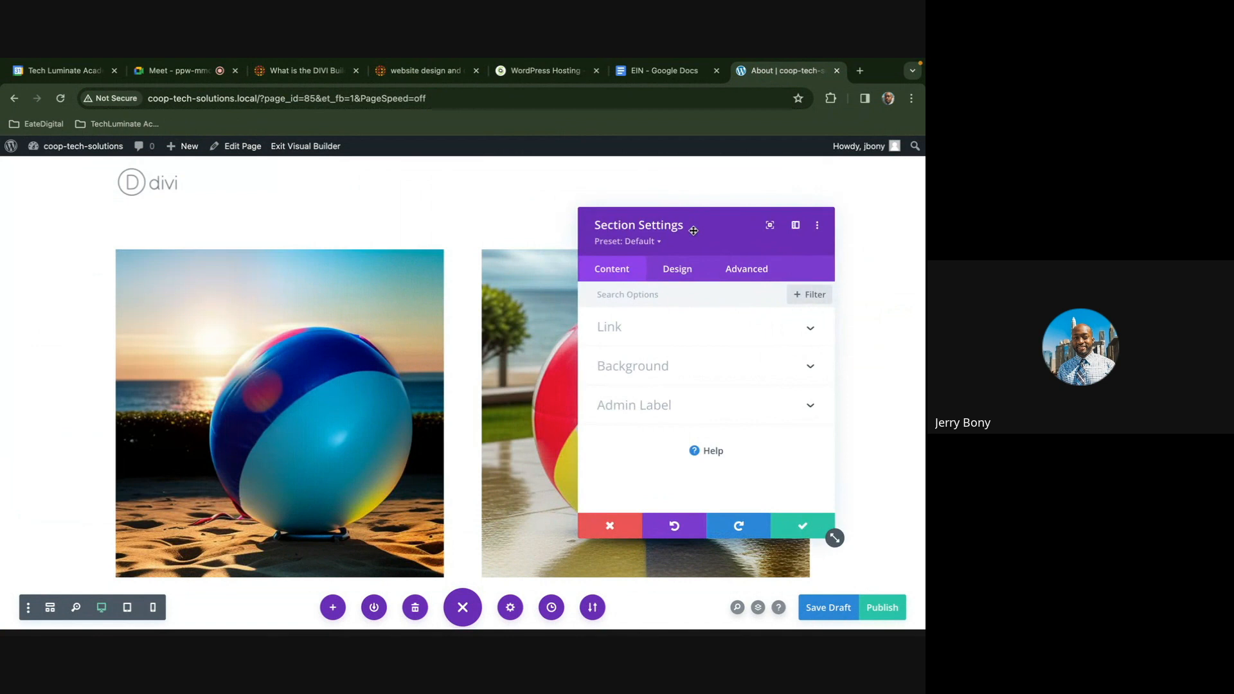
Expand the section's Link options and review the URL field and link target choices, keeping In The Same Window
left_click(646, 326)
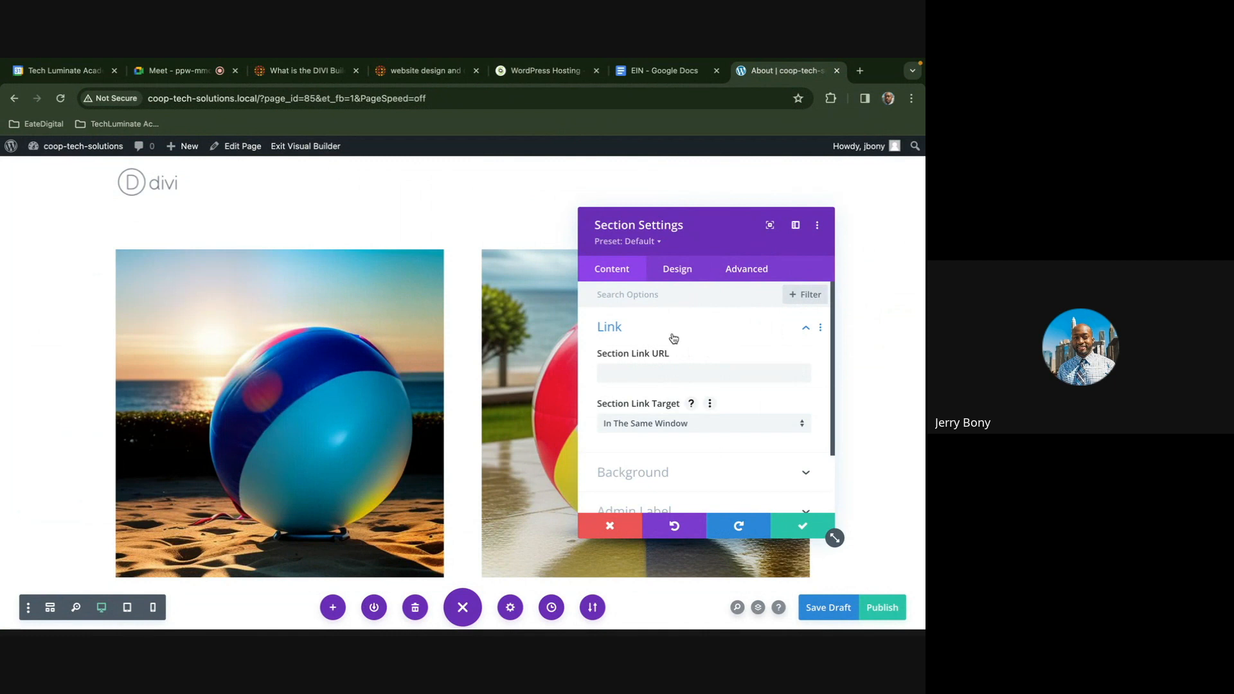
left_click(670, 368)
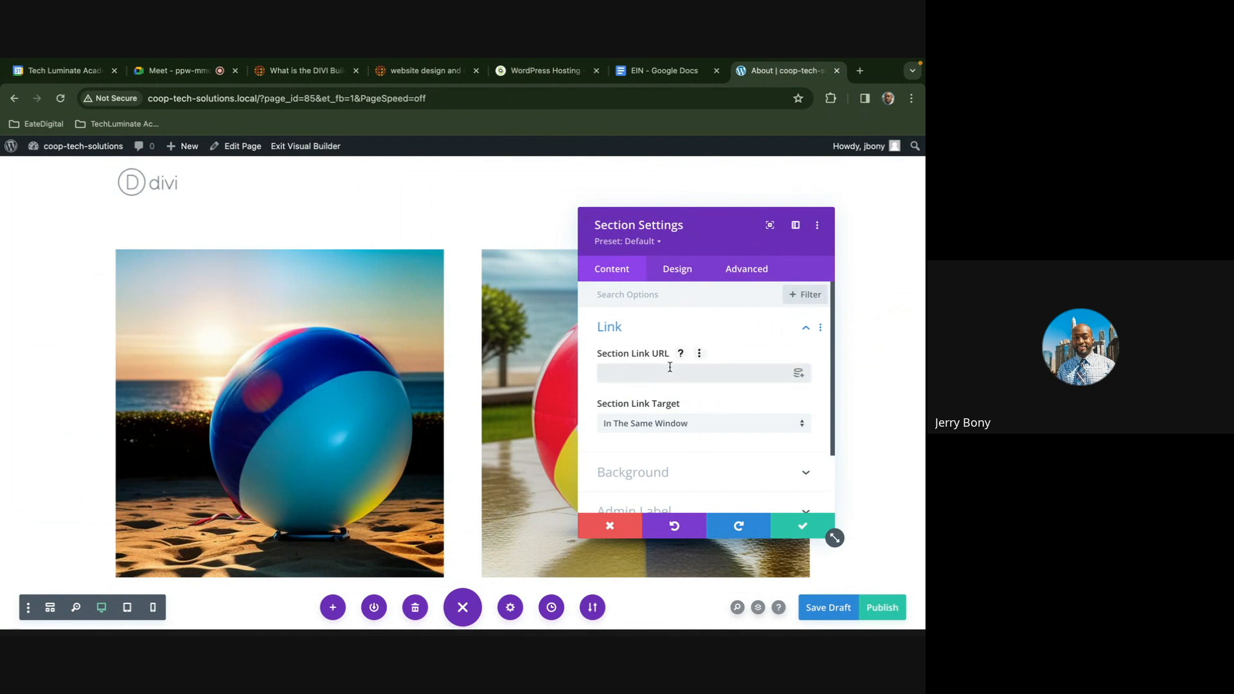
left_click(686, 429)
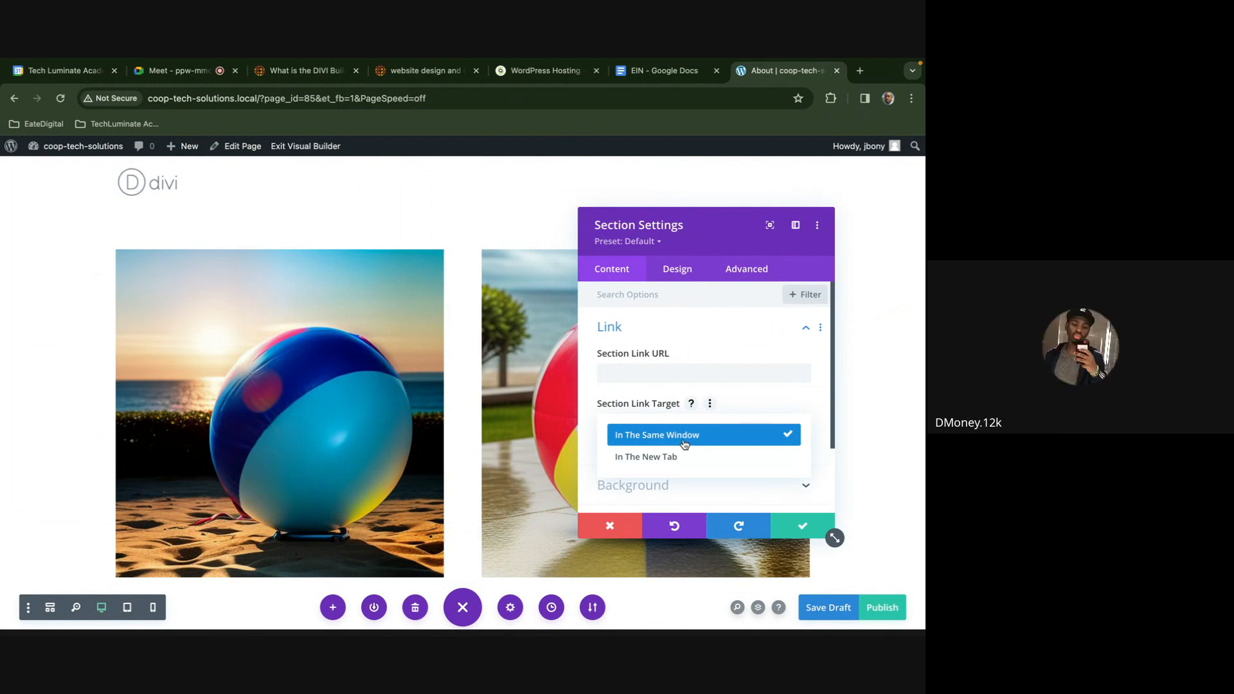
left_click(800, 506)
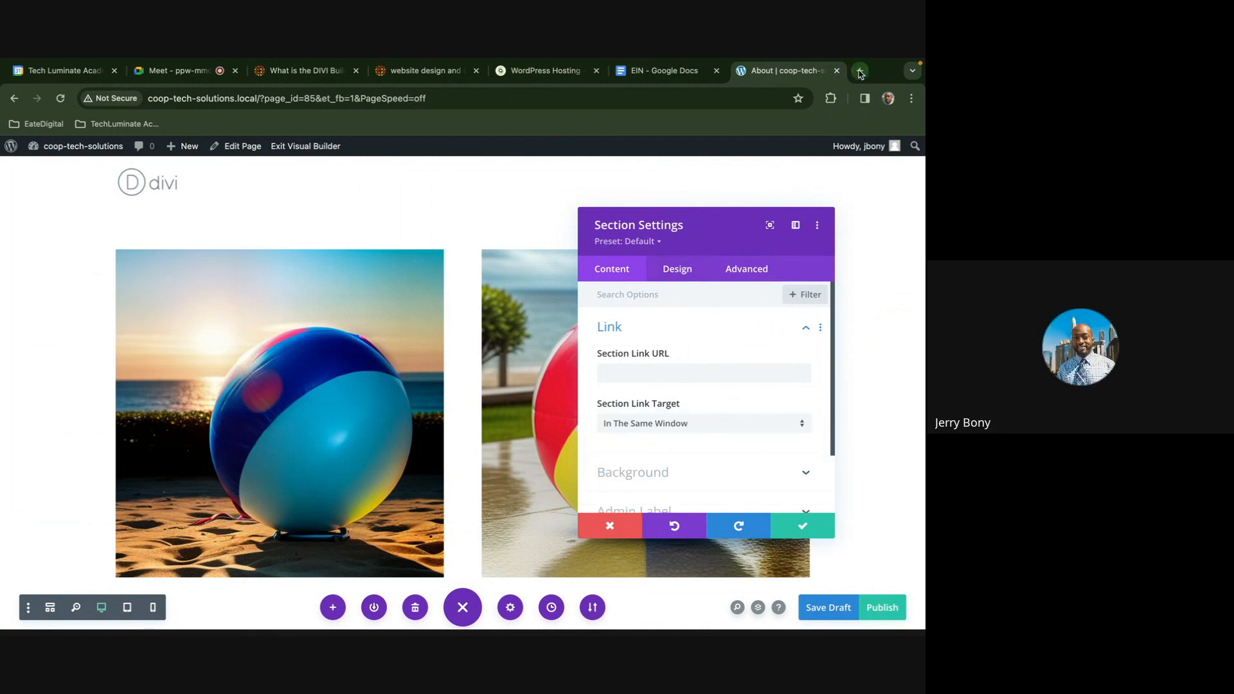
Copy the article's address techluminateacademy.com/what-is-the-divi-builder/ into the Section Link URL, apply the section settings and save the draft
left_click(329, 71)
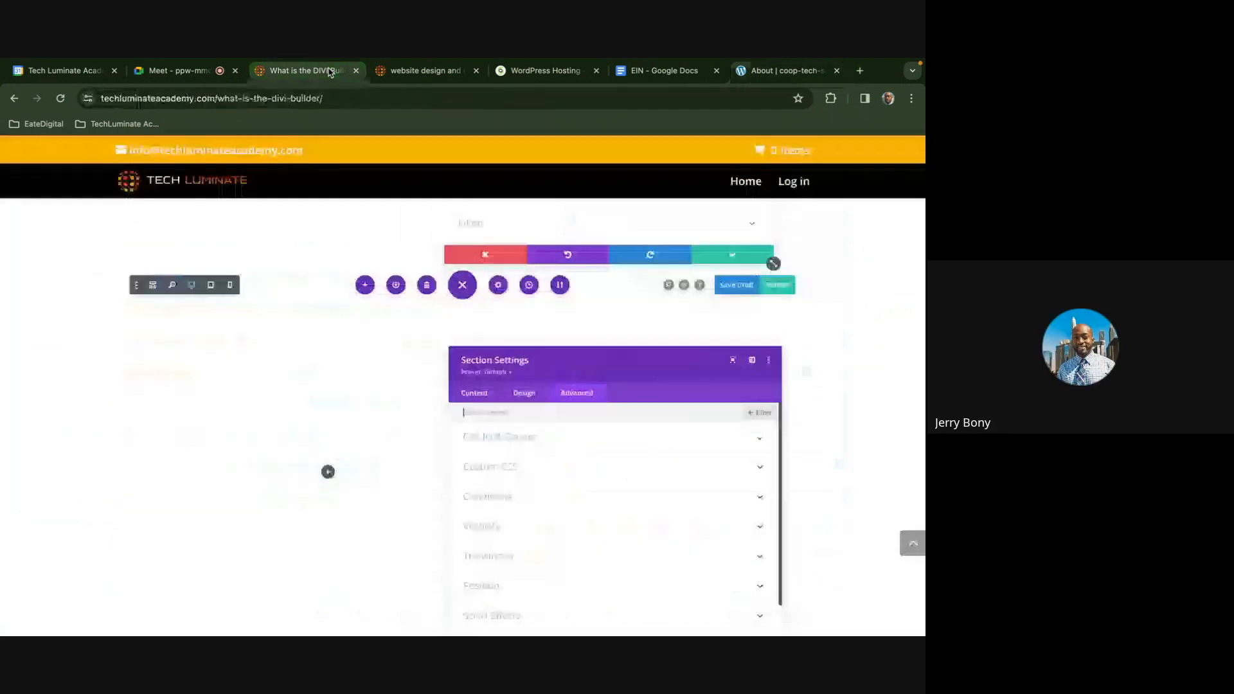
left_click(335, 97)
key("super+c")
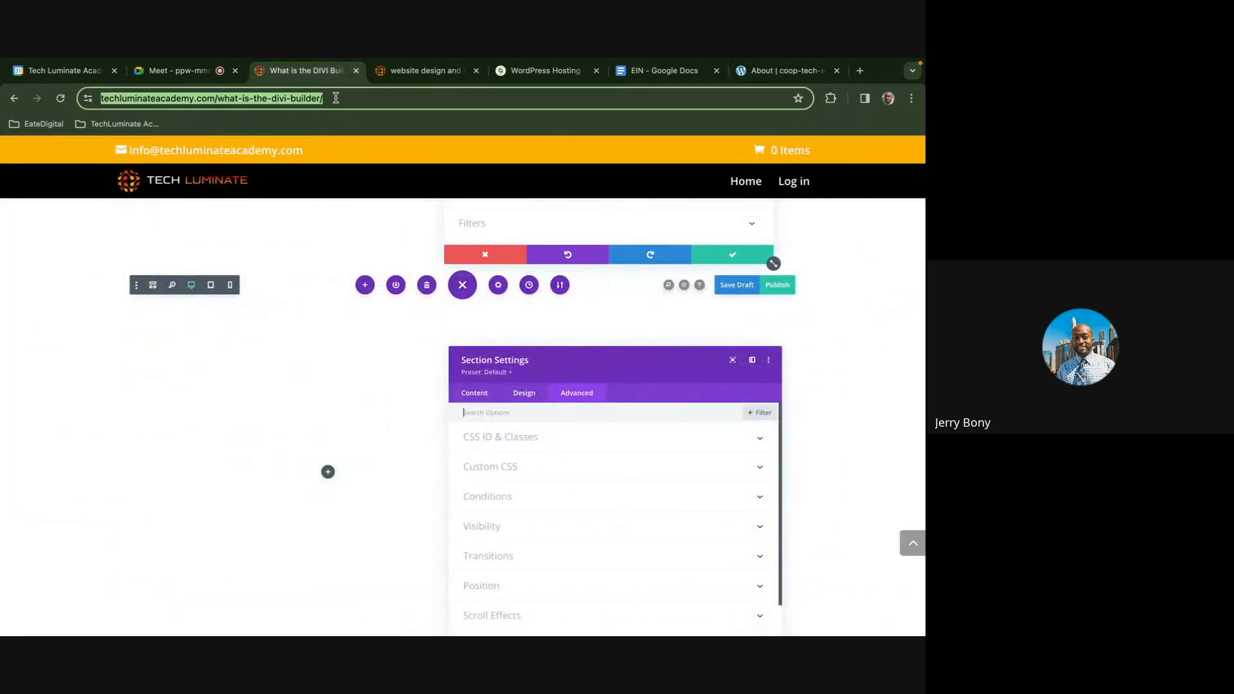
left_click(781, 71)
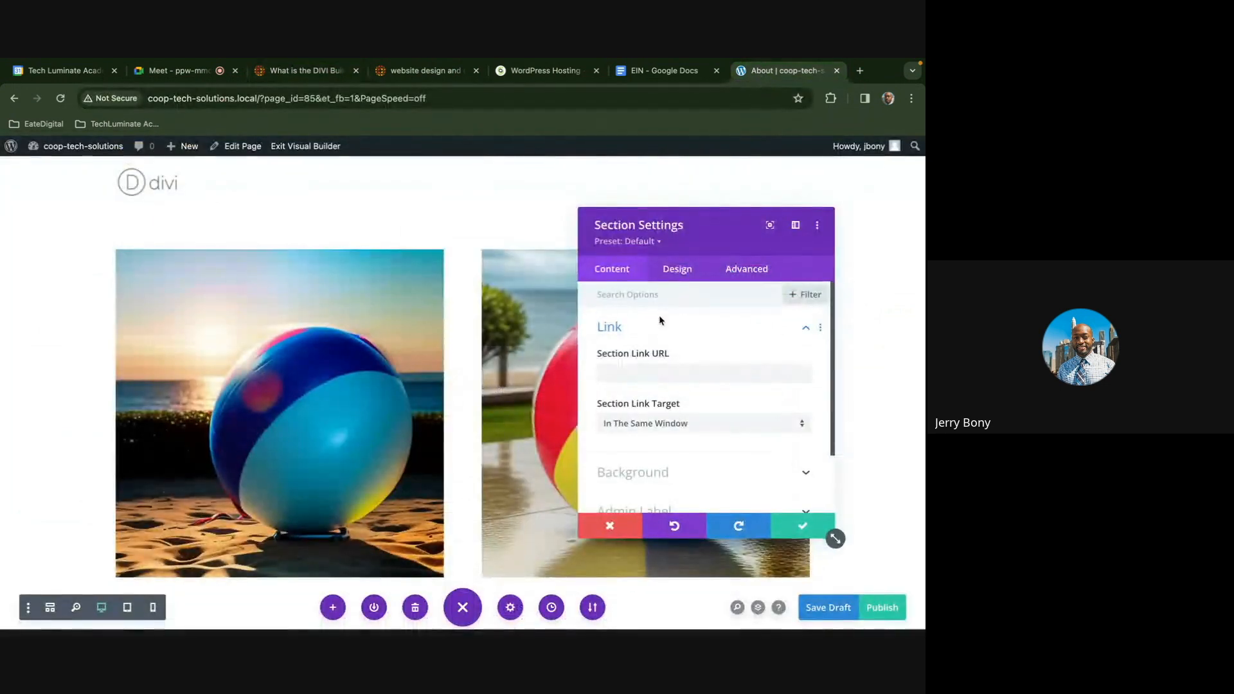
left_click(647, 375)
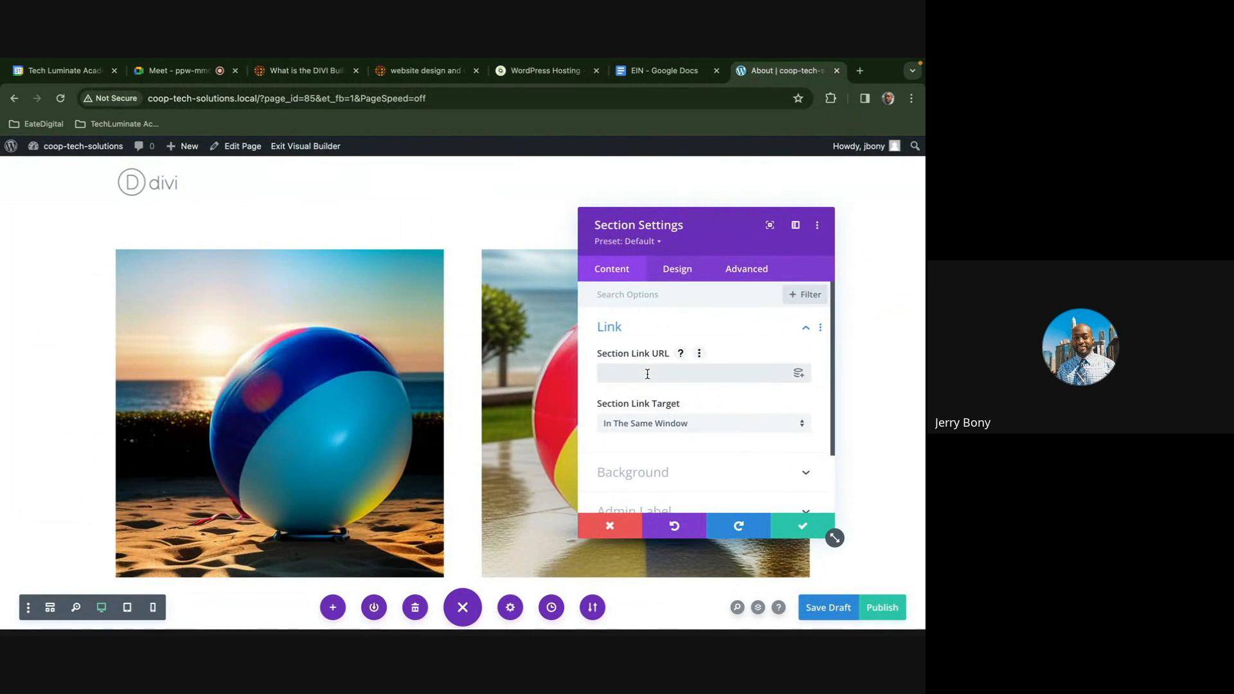
key("super+v")
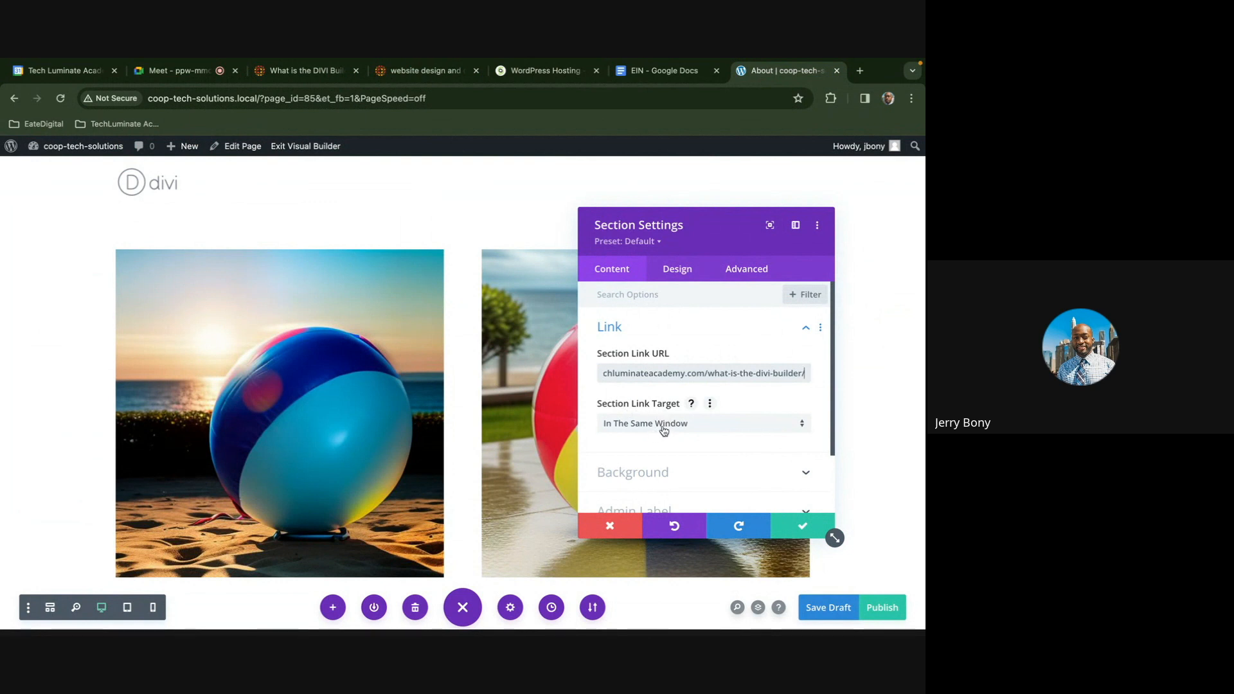
left_click(803, 527)
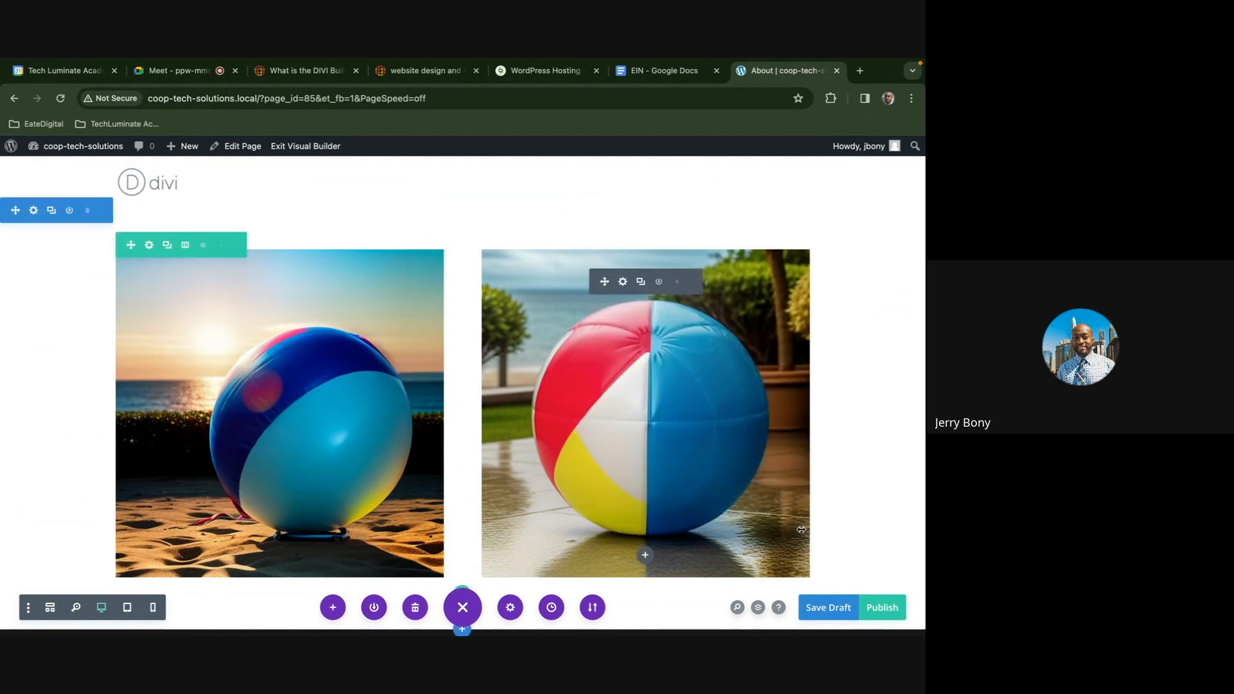
left_click(826, 607)
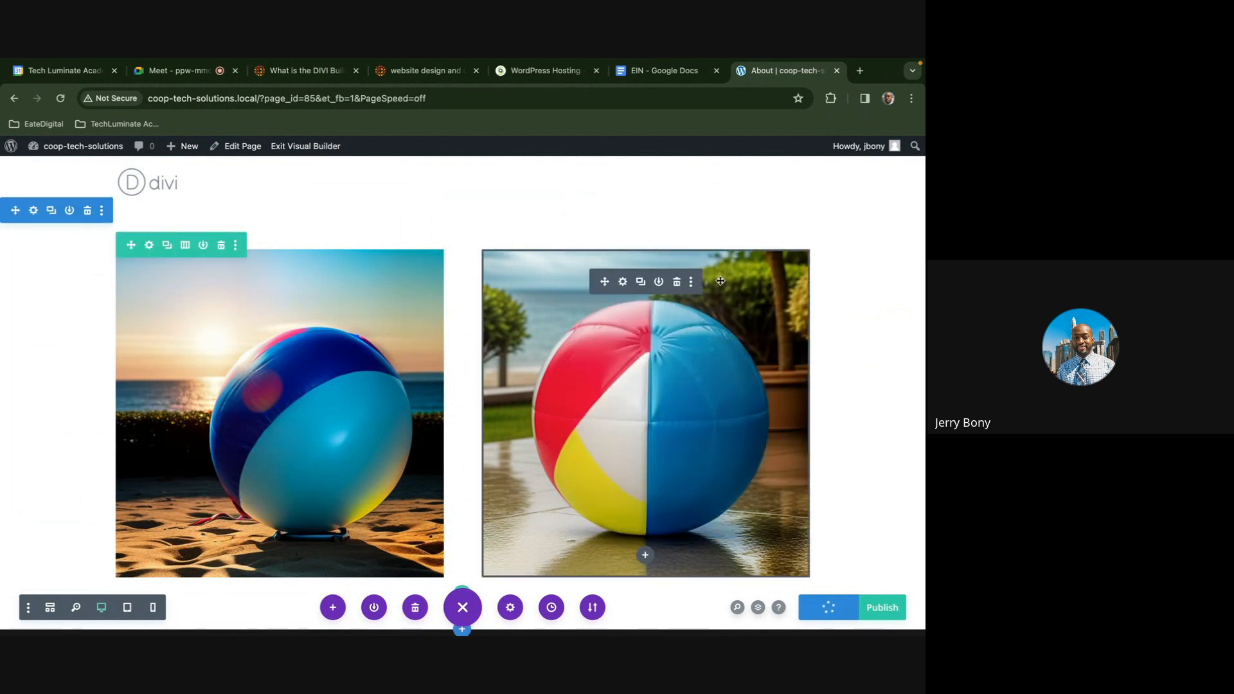
Exit the visual builder, test the section link on the live About page and return to that page
left_click(306, 146)
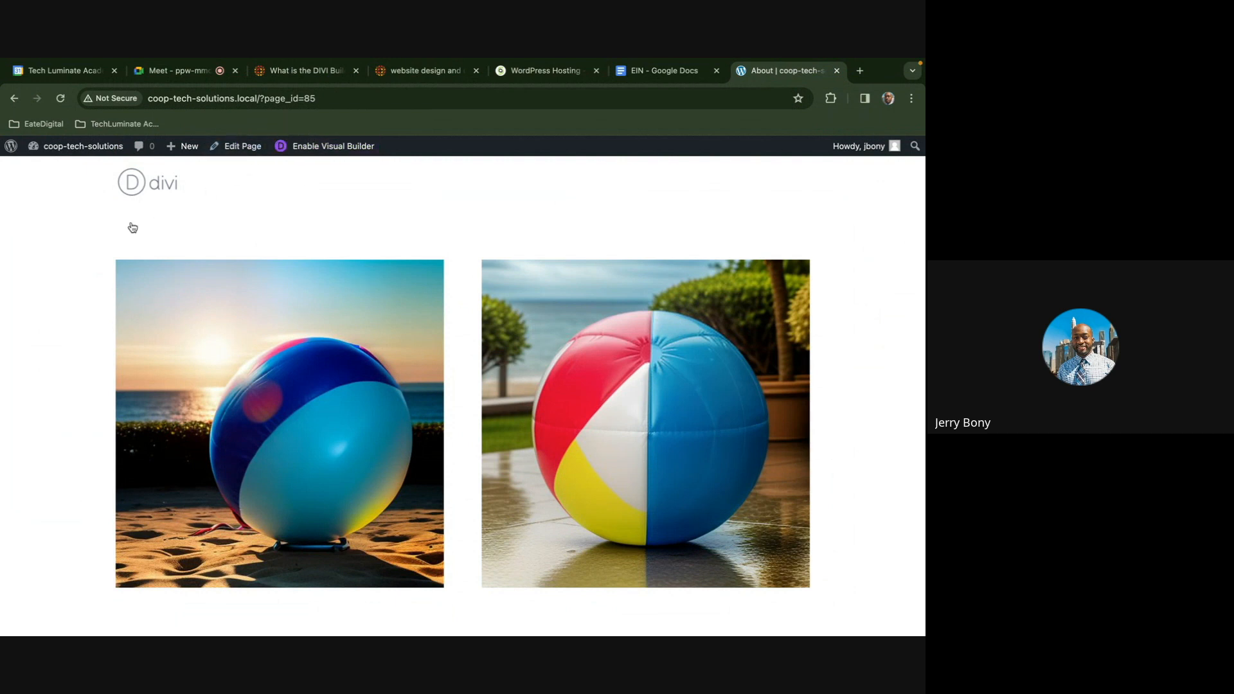
key("ctrl+r")
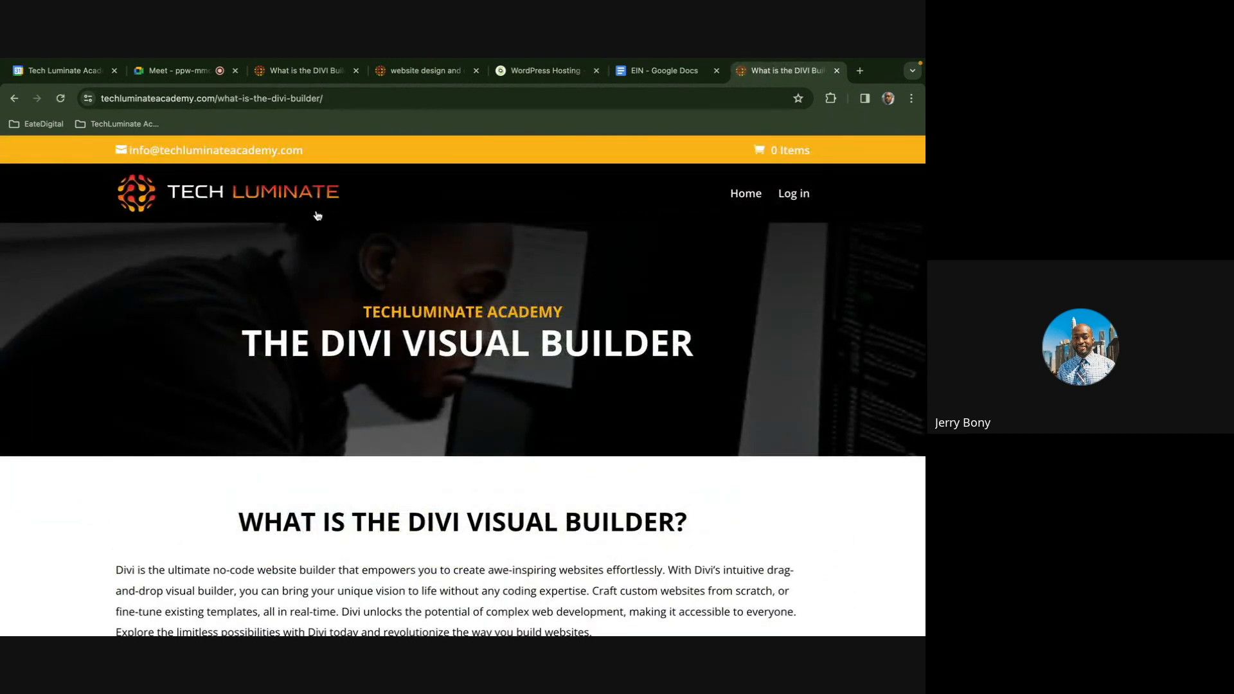
left_click(14, 99)
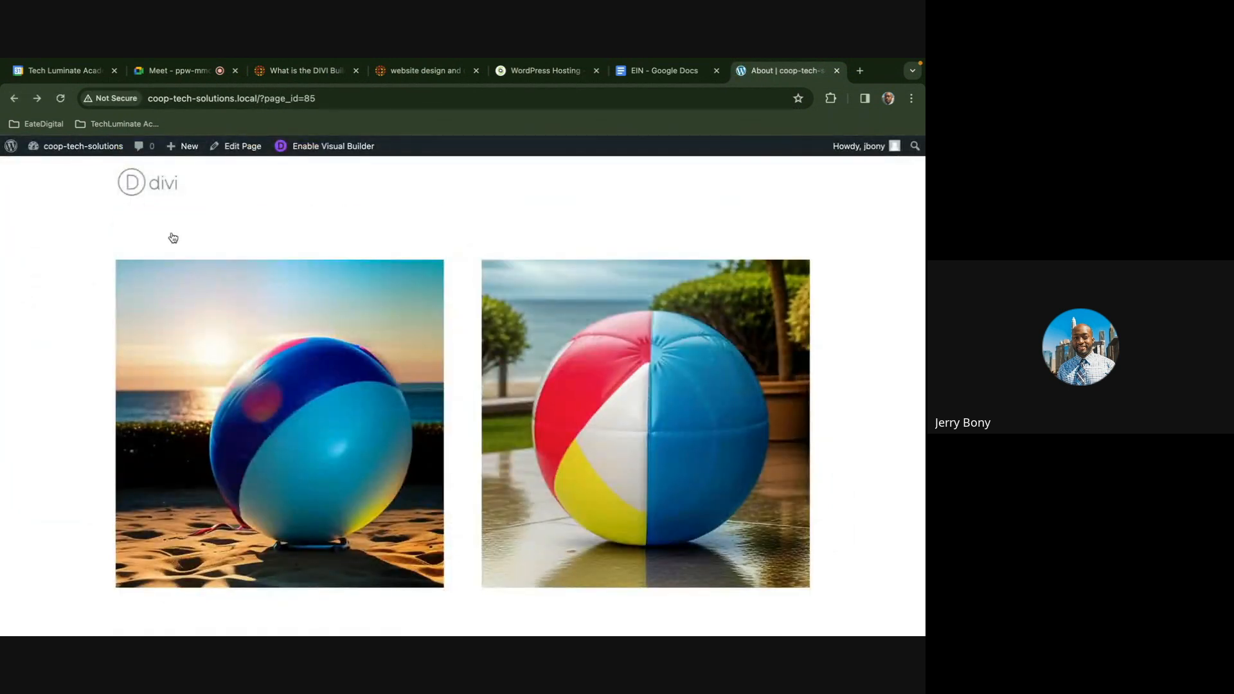
Re-enable the visual builder, set the Section Link Target to In The New Tab, apply the settings and save the draft
left_click(315, 153)
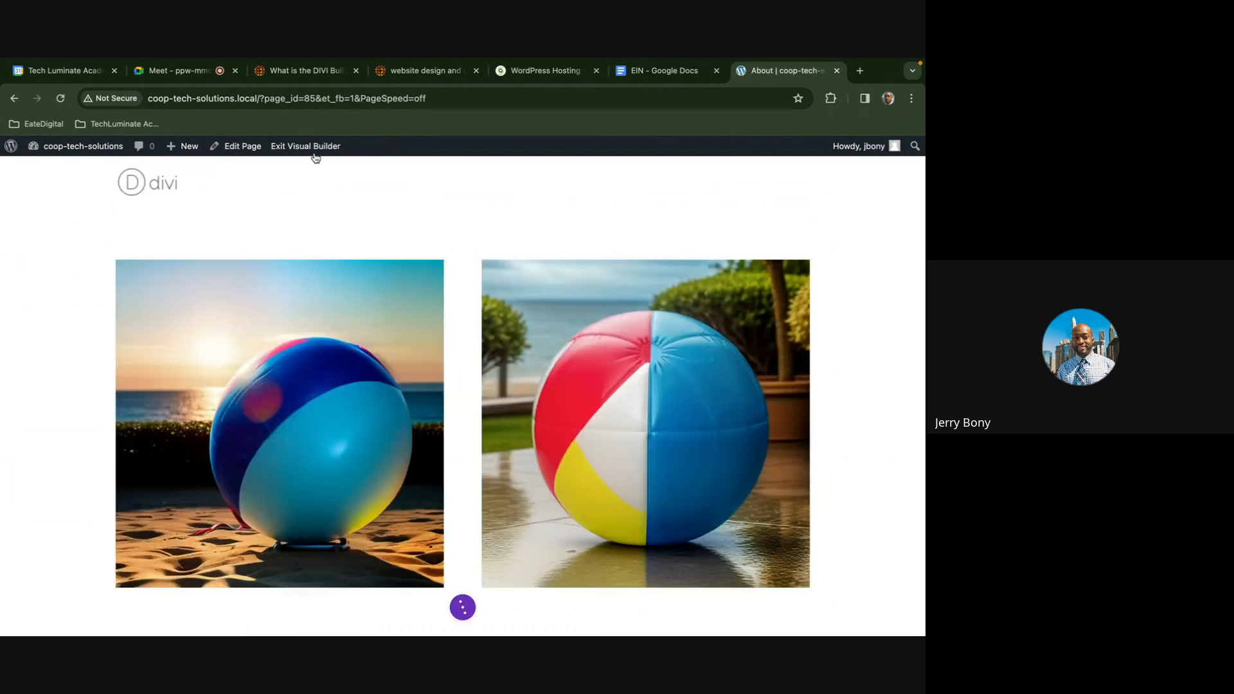
mouse_move(94, 251)
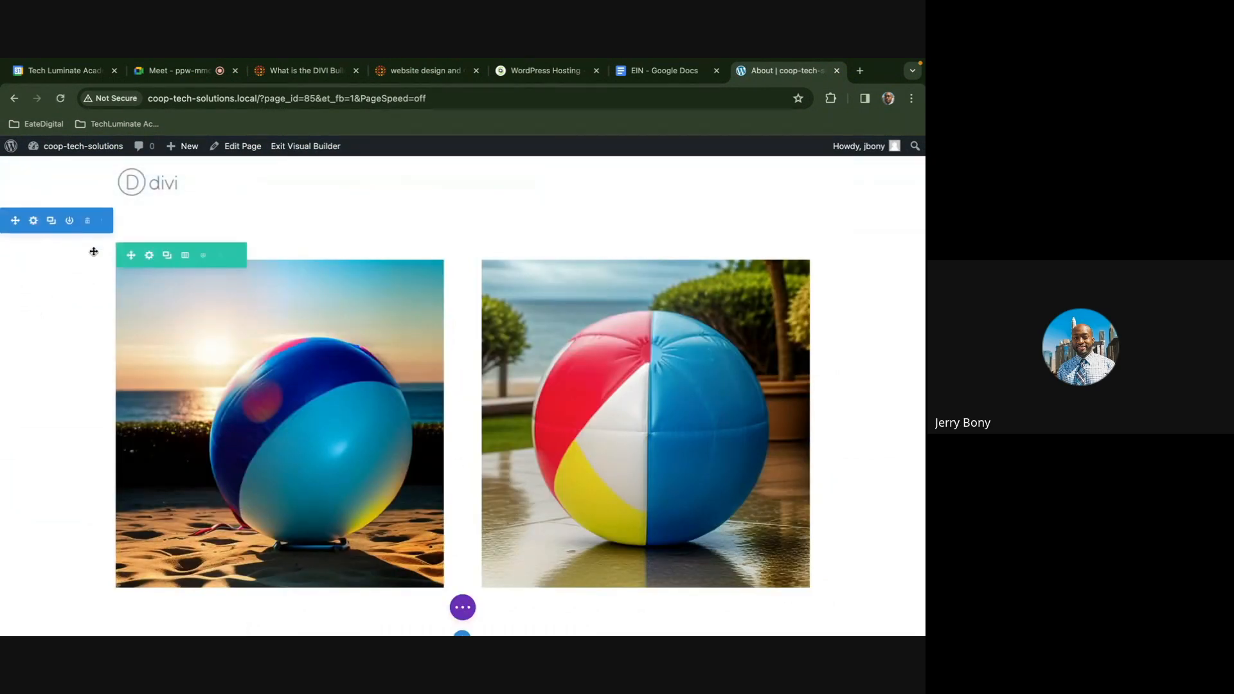
left_click(34, 221)
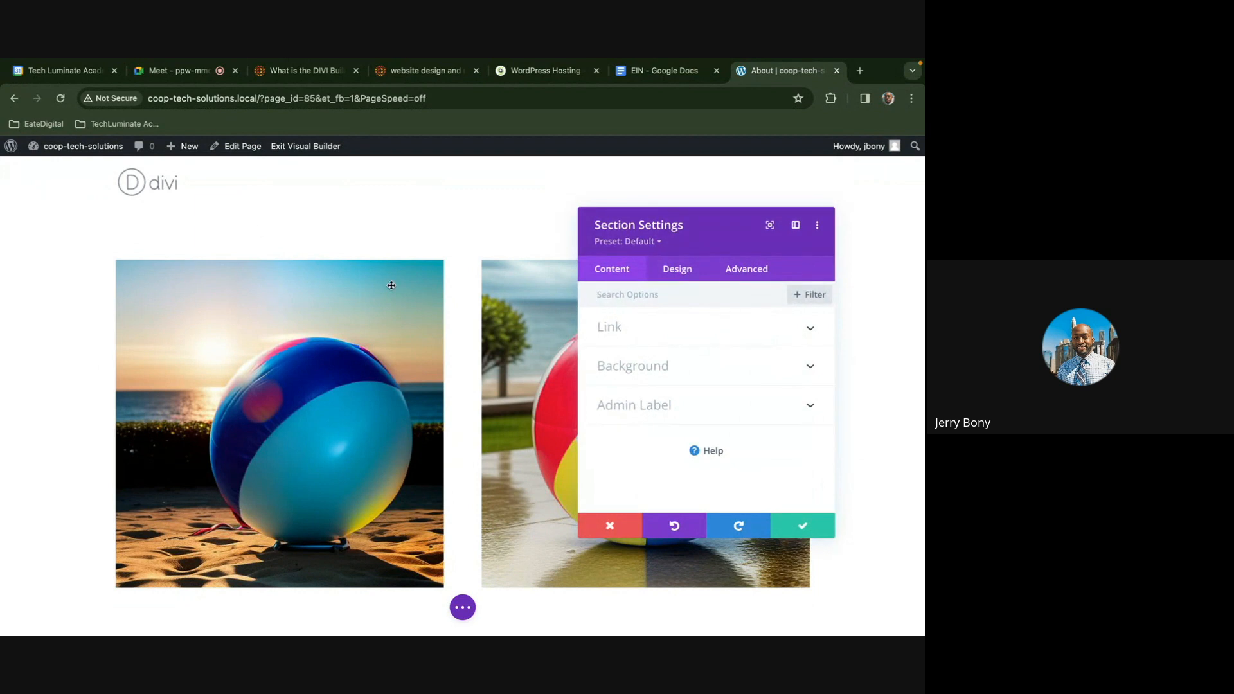
left_click(611, 328)
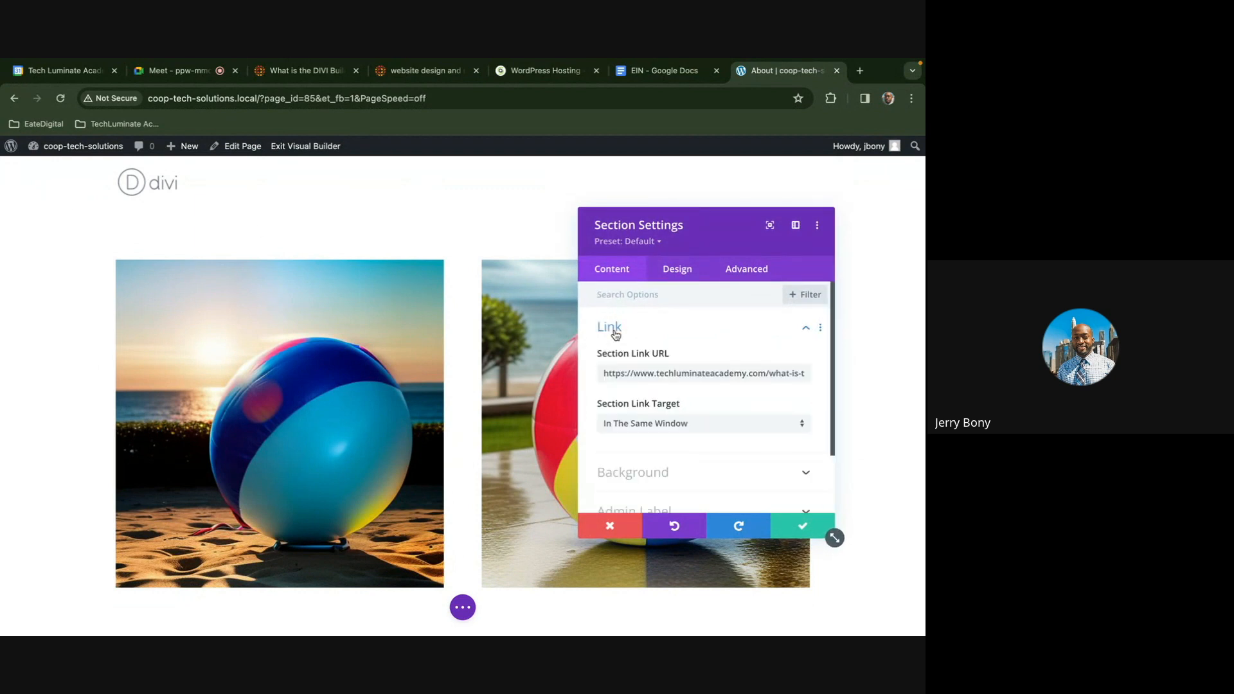
left_click(674, 424)
left_click(679, 457)
left_click(788, 522)
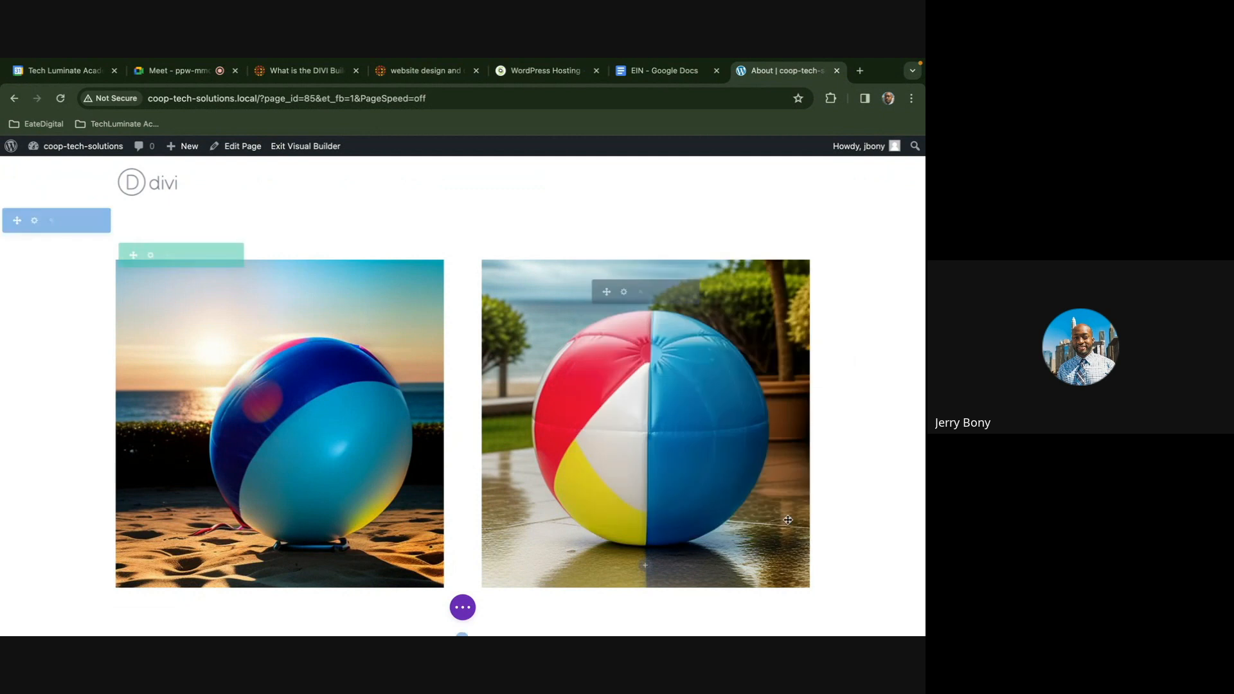
left_click(462, 608)
left_click(848, 609)
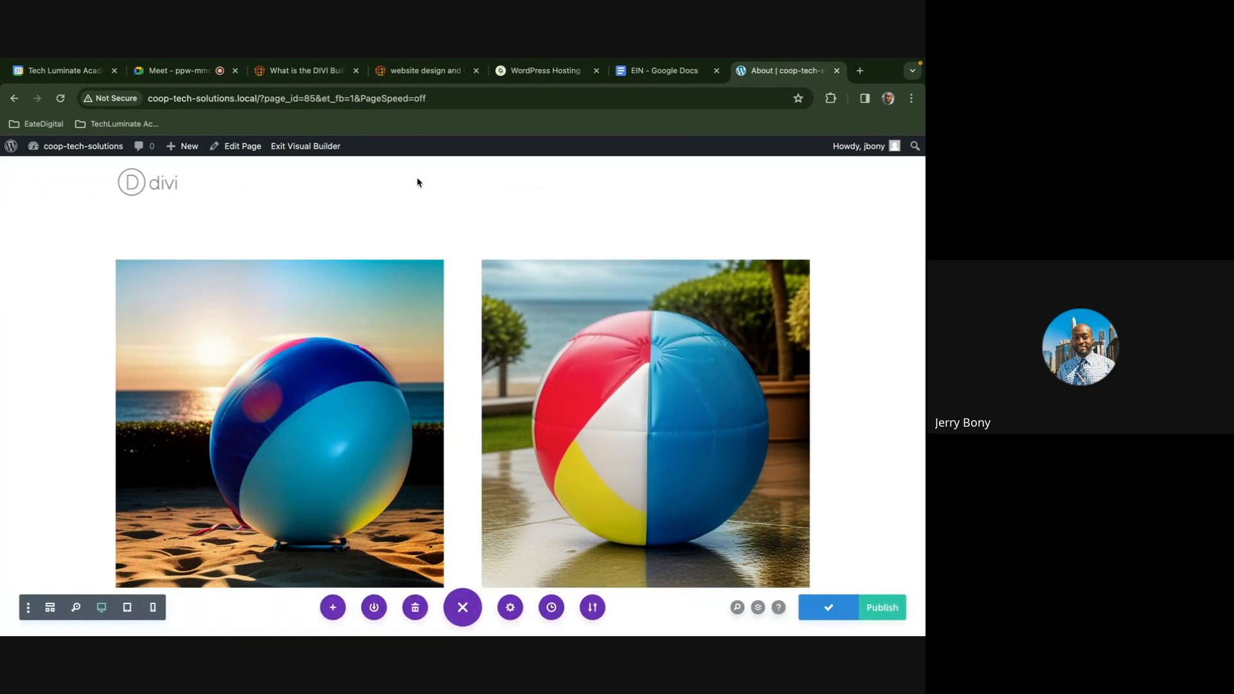
Exit the visual builder, test the section link again and compare the About page with the linked article's browser tab
left_click(321, 148)
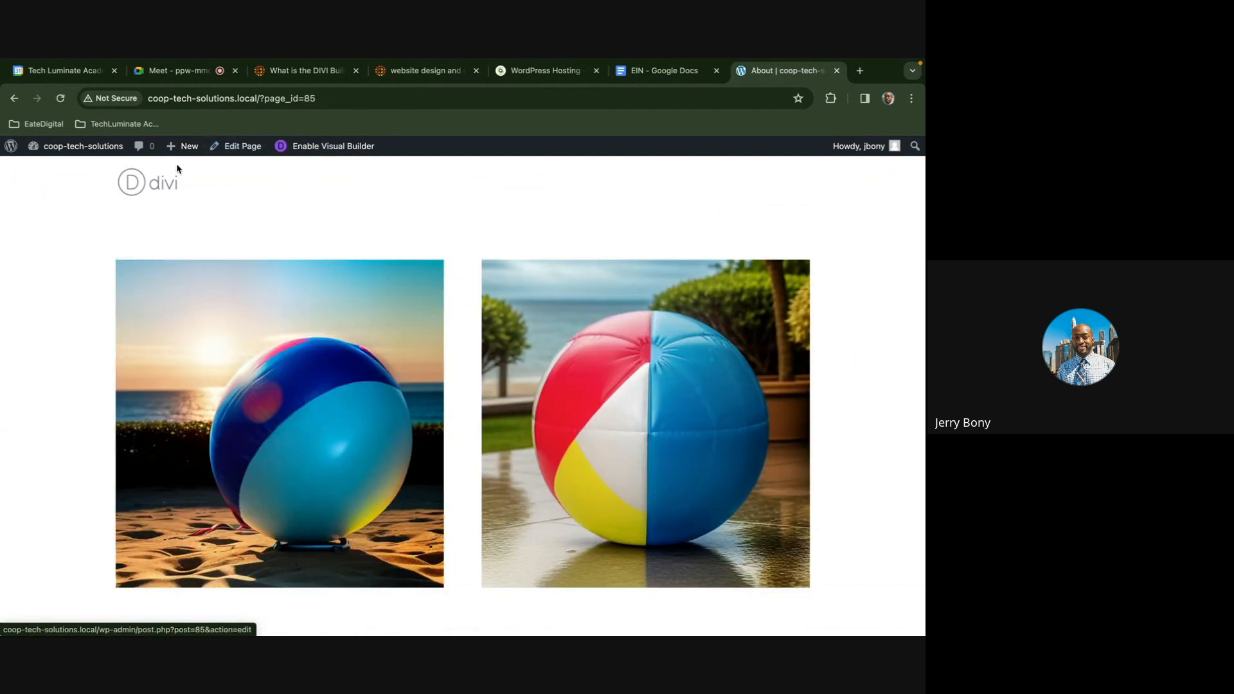
left_click(83, 229)
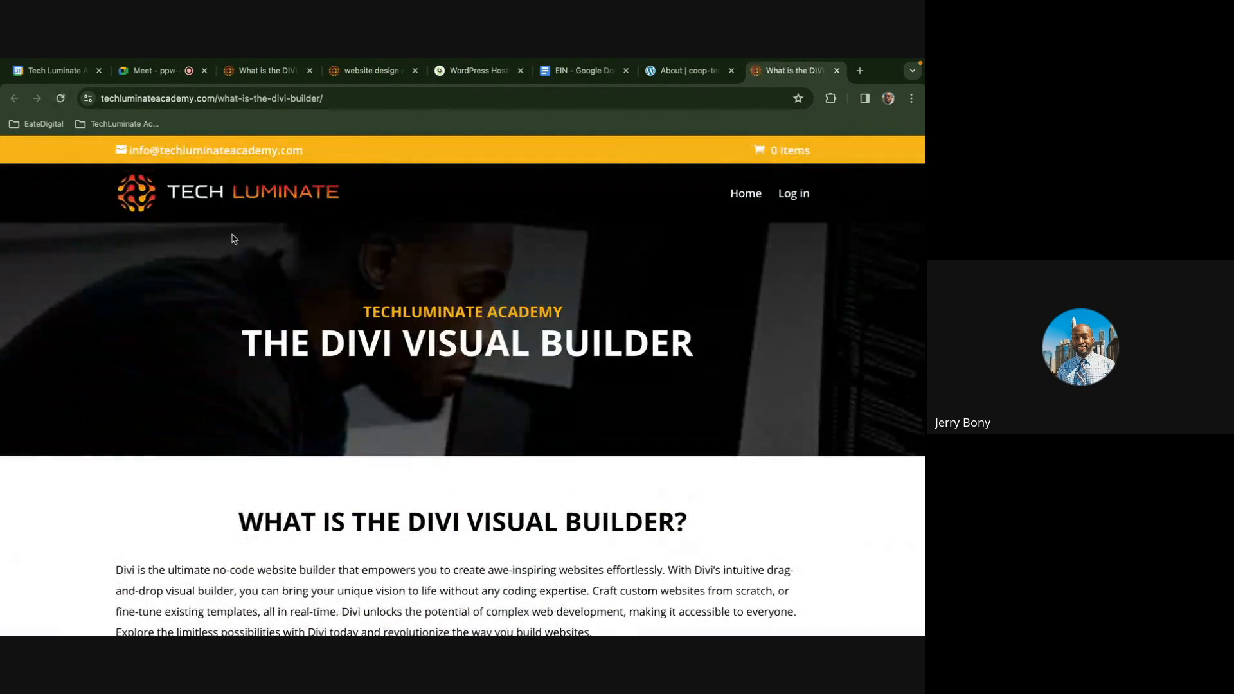
left_click(683, 72)
left_click(769, 75)
left_click(703, 76)
left_click(771, 75)
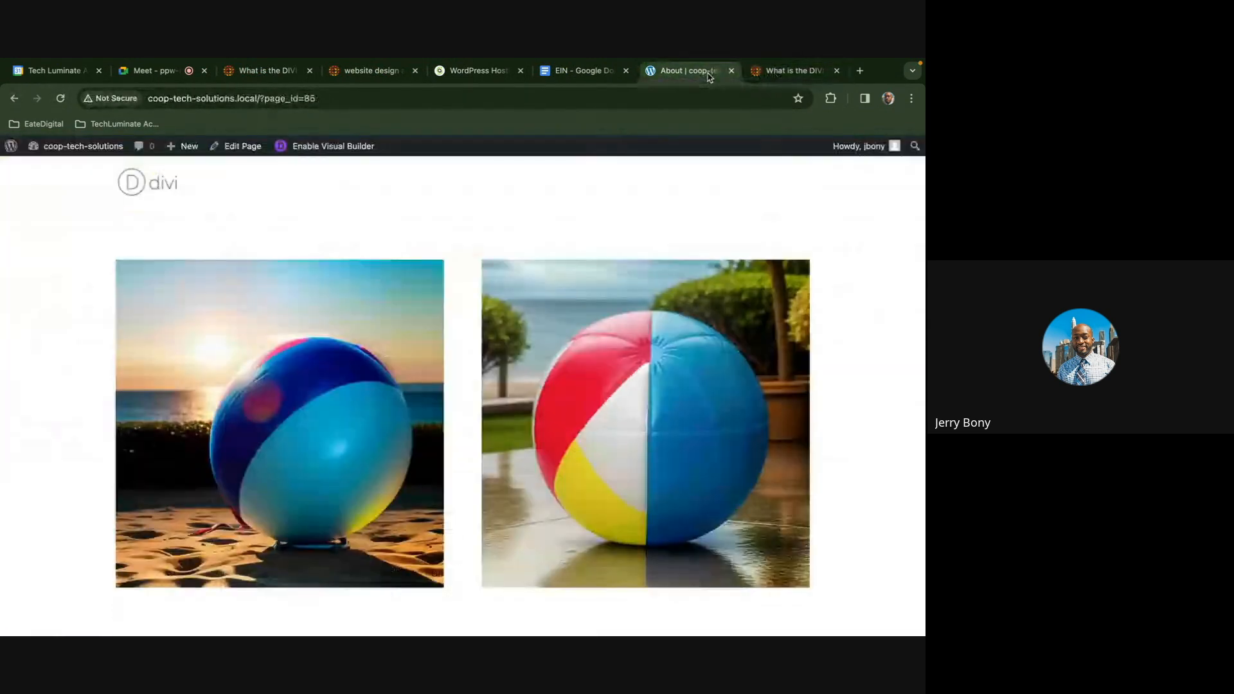
left_click(710, 76)
left_click(753, 76)
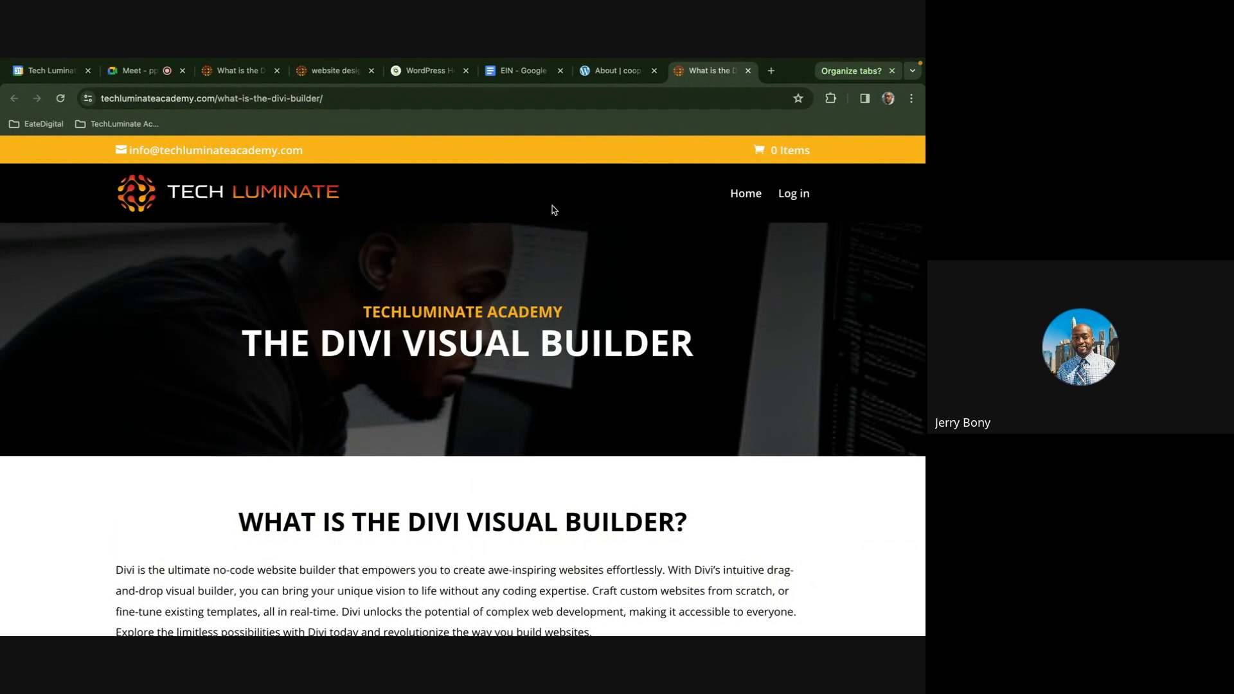
Check the Google Meet call and the original article, then return to the About page
left_click(135, 71)
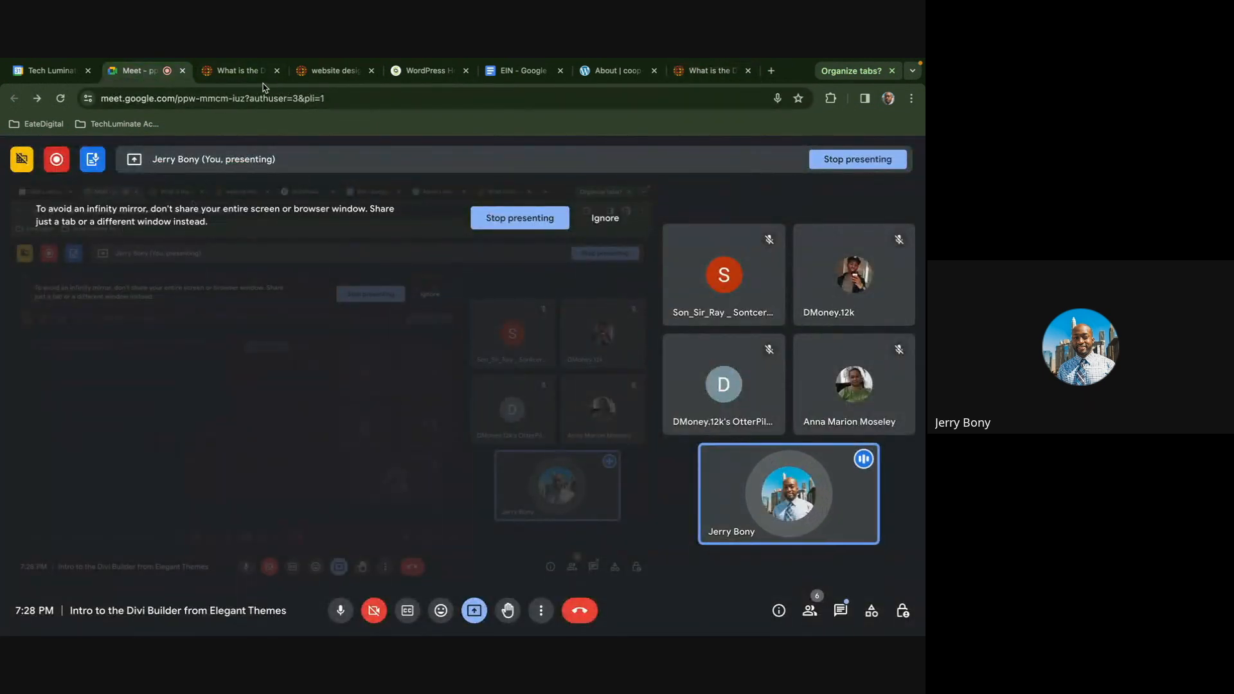
left_click(233, 72)
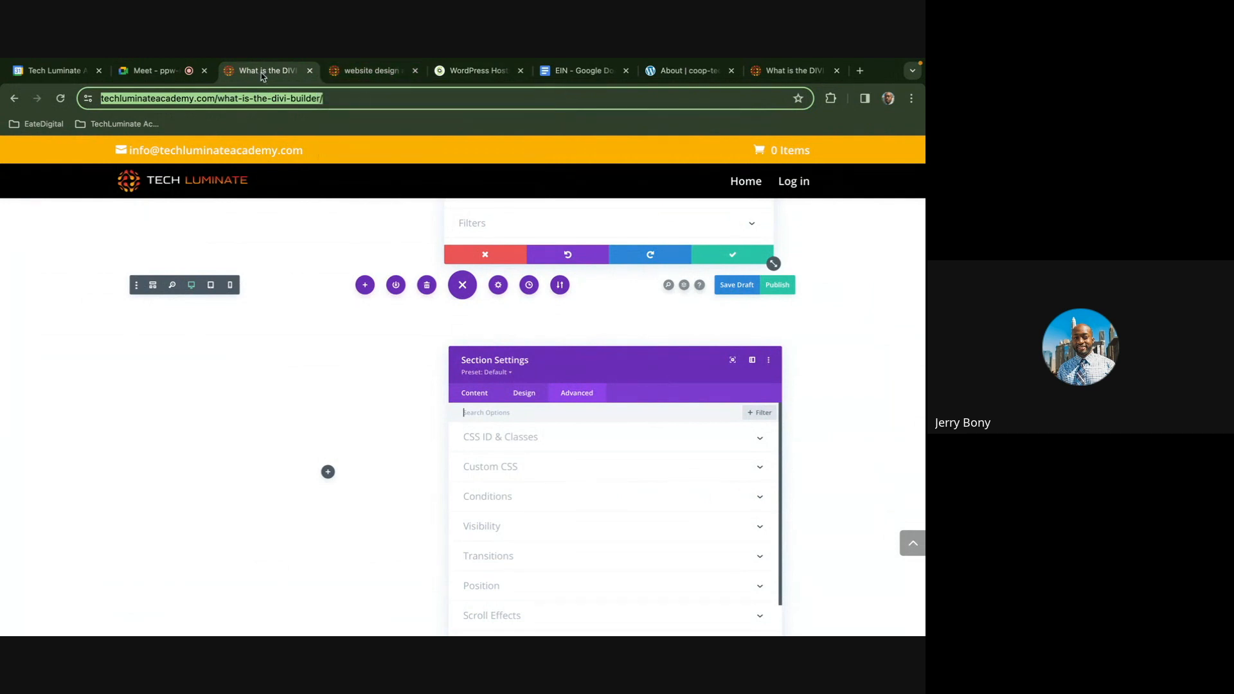
left_click(685, 71)
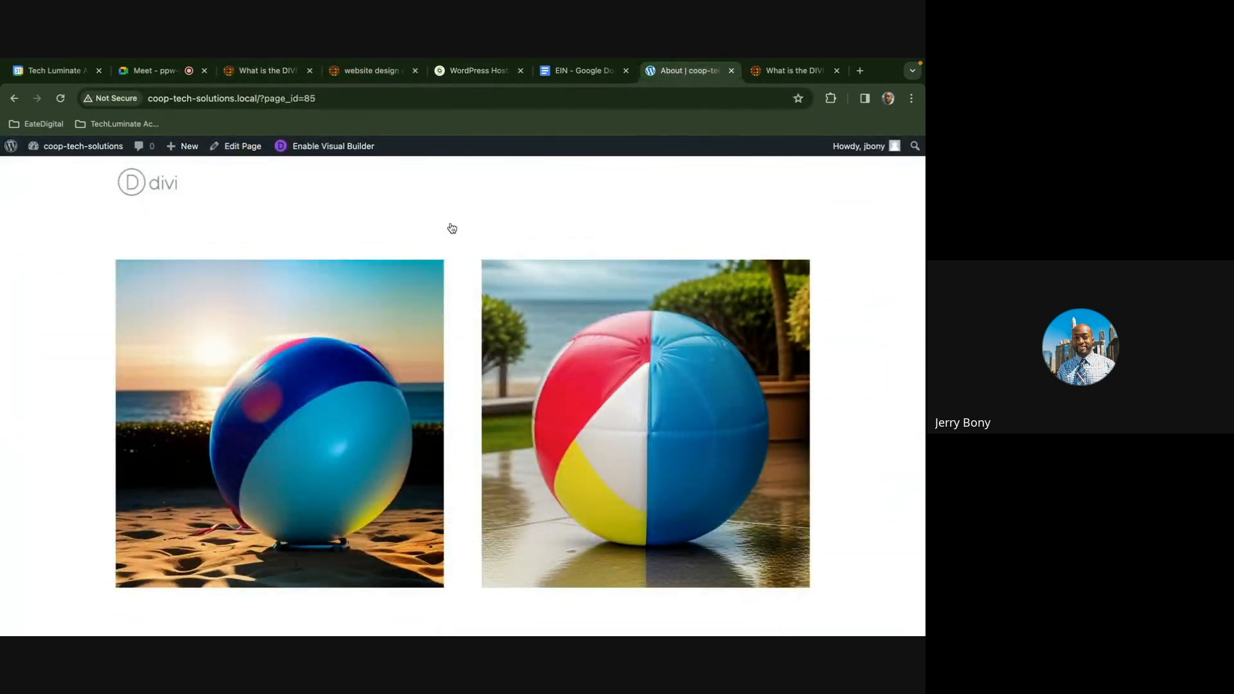
Enable the visual builder with its page controls expanded, open the section's settings and review its Link options
left_click(347, 148)
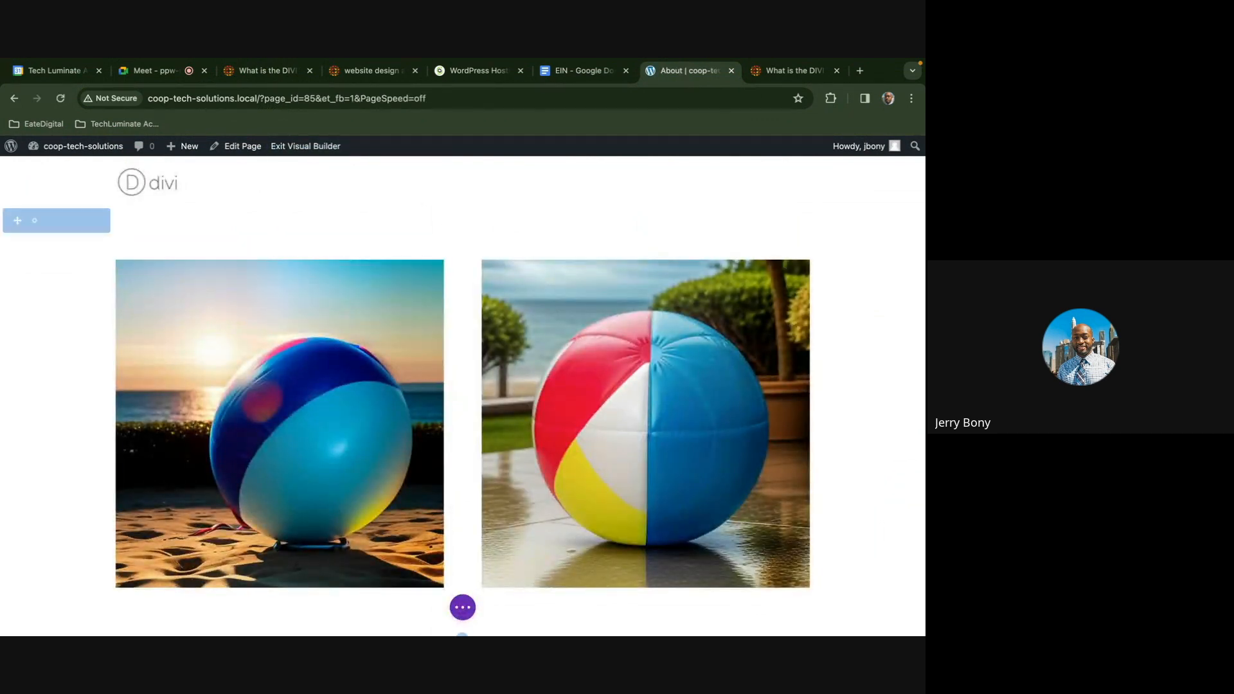
left_click(463, 608)
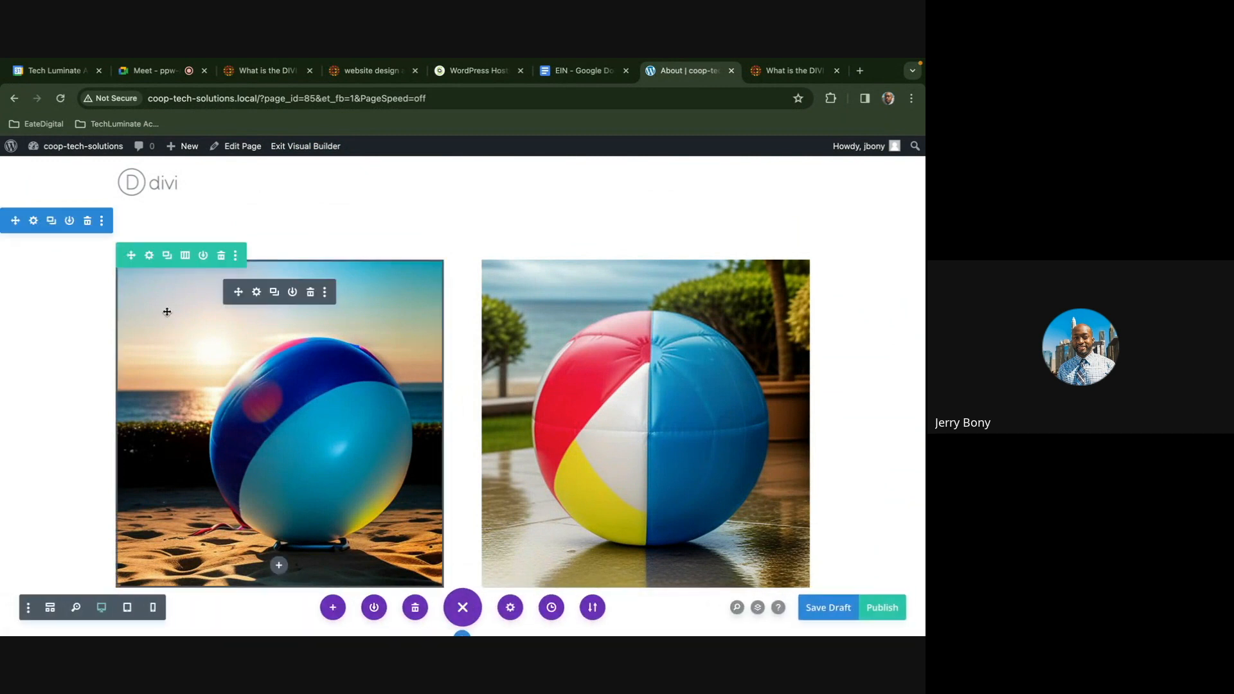
left_click(35, 225)
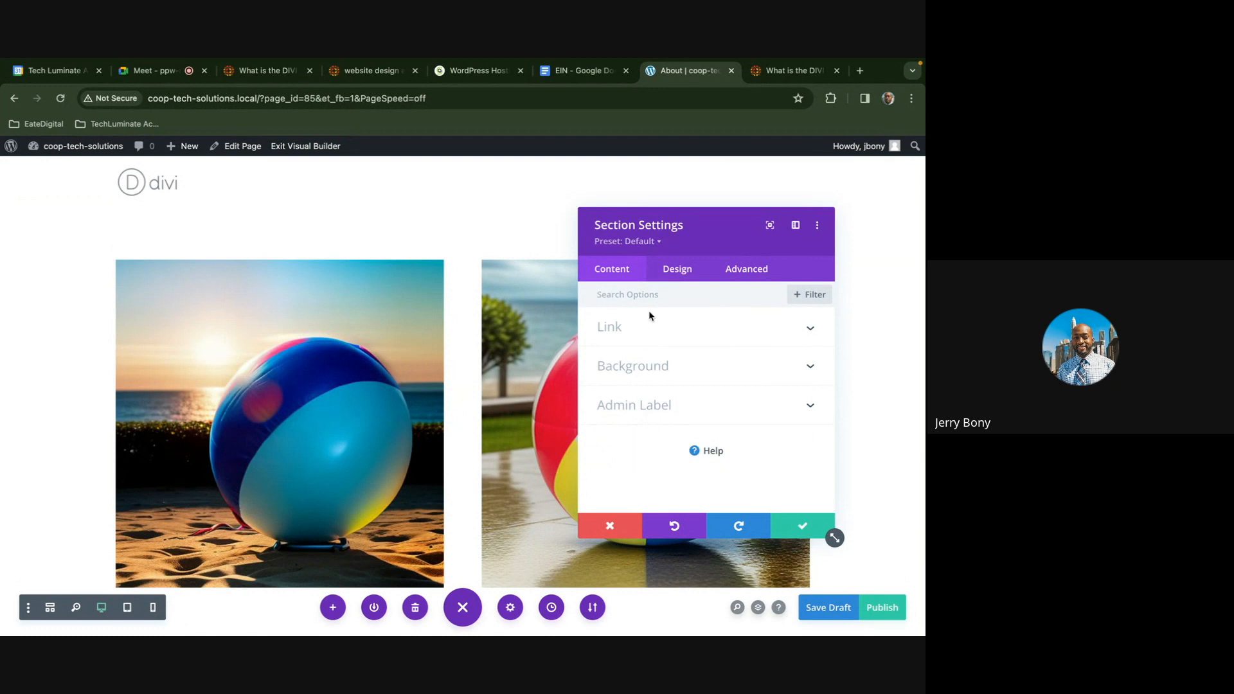
left_click(648, 331)
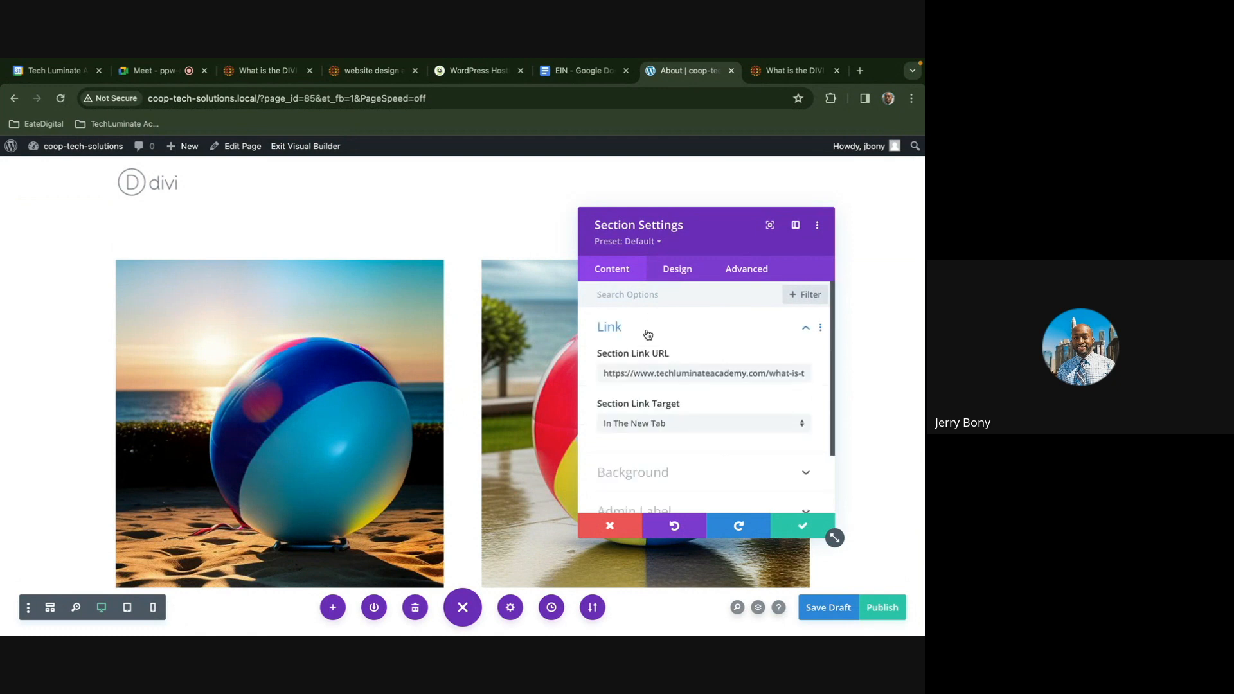
left_click(647, 331)
Expand the section's Background options and review the gradient, image and video background types
left_click(645, 368)
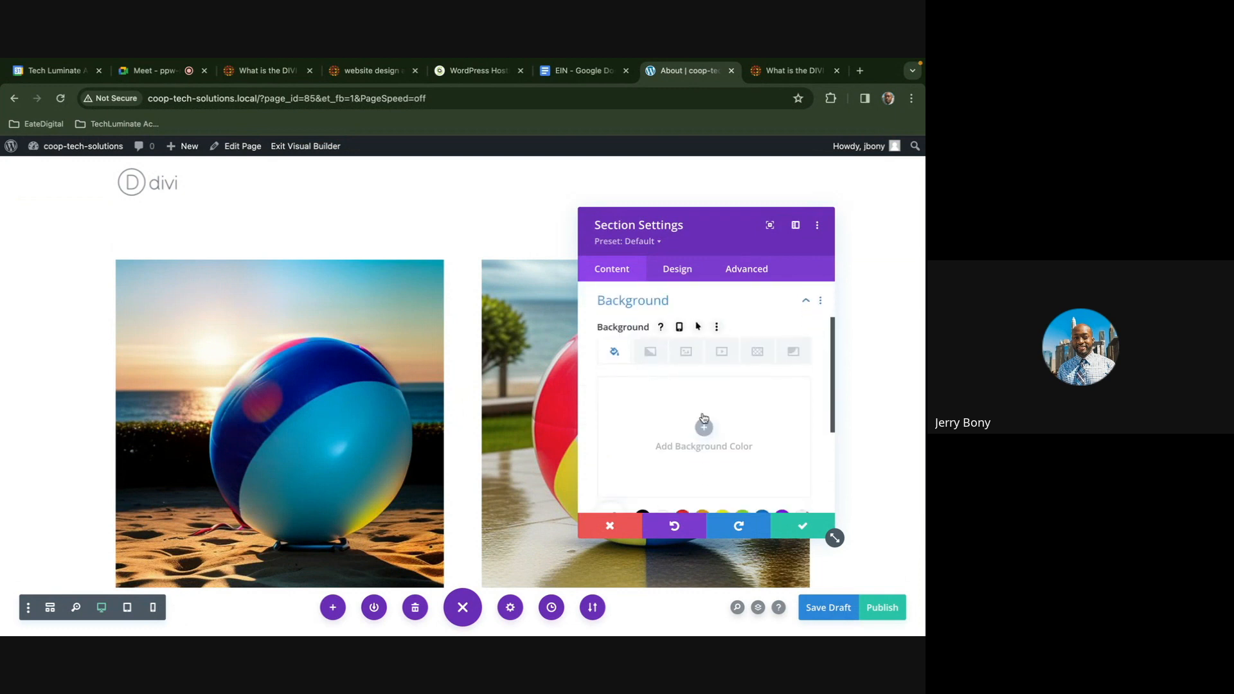
left_click(650, 353)
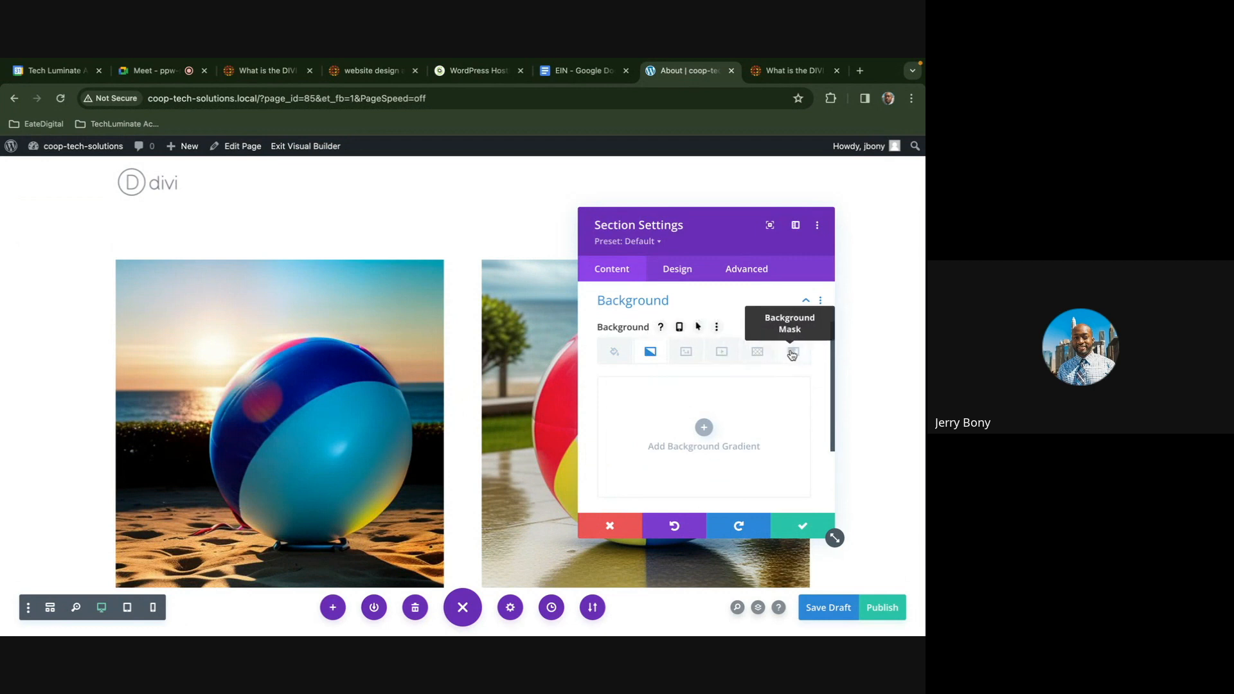
left_click(686, 359)
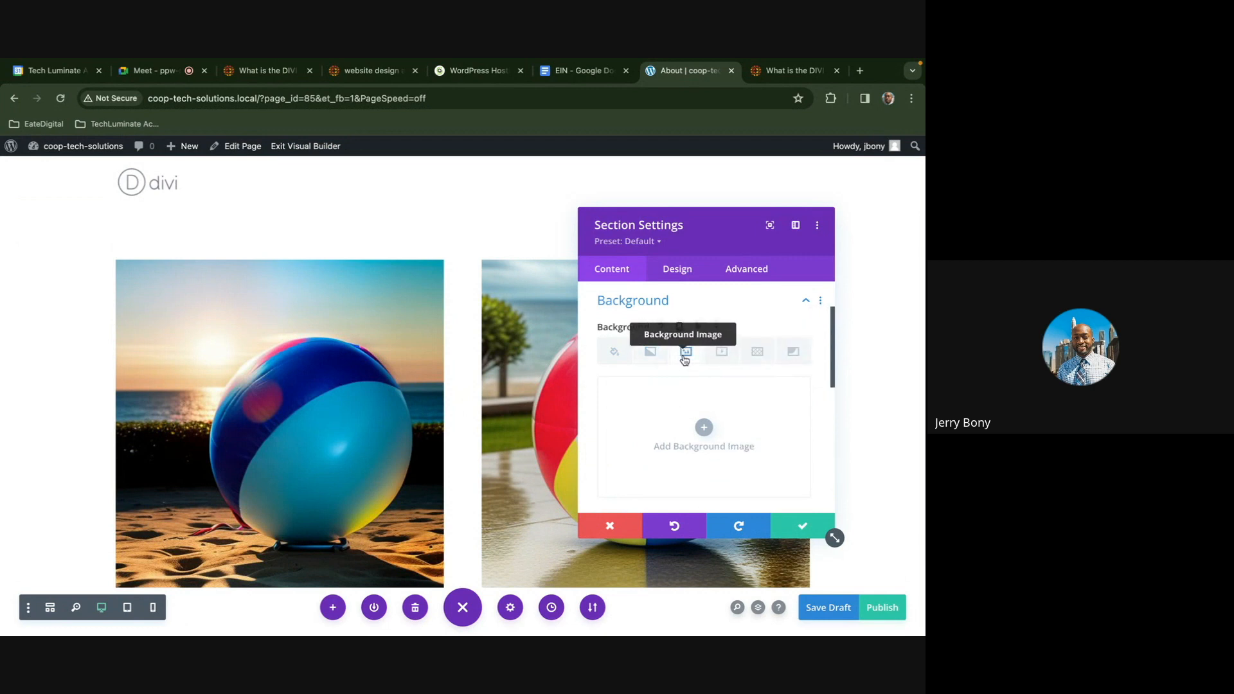
left_click(731, 357)
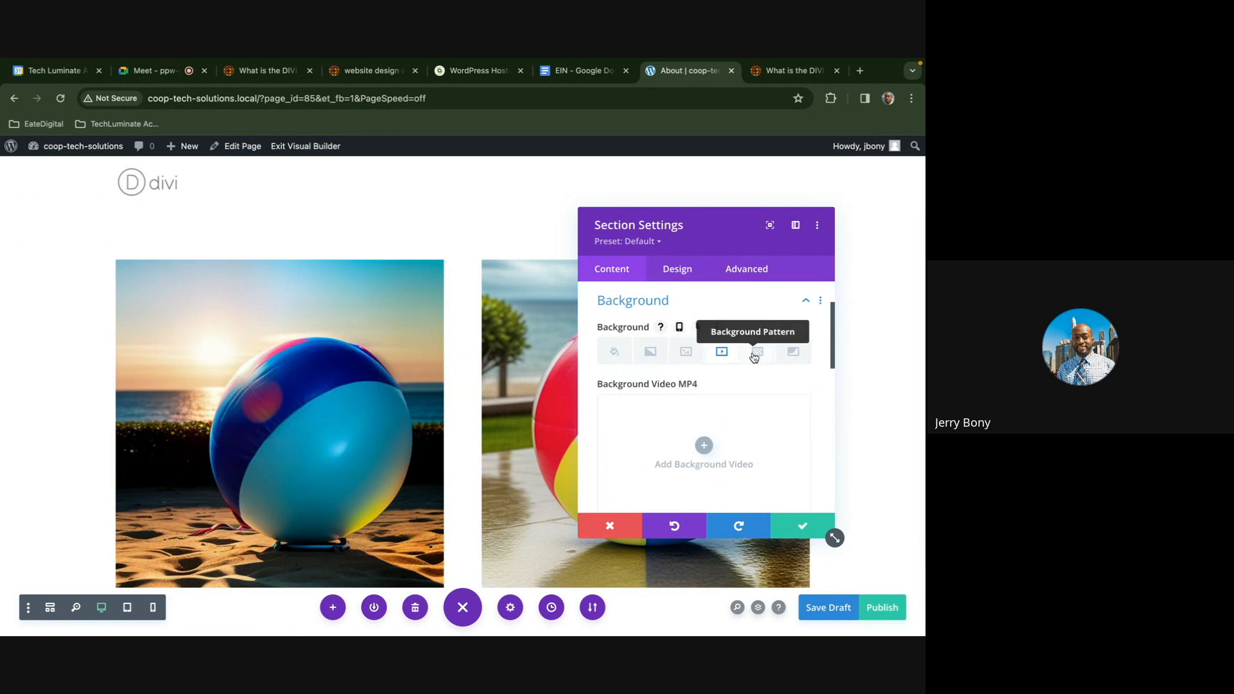
Add a background pattern to the section and try the pattern of alternating vertical bars with rounded ends
left_click(755, 357)
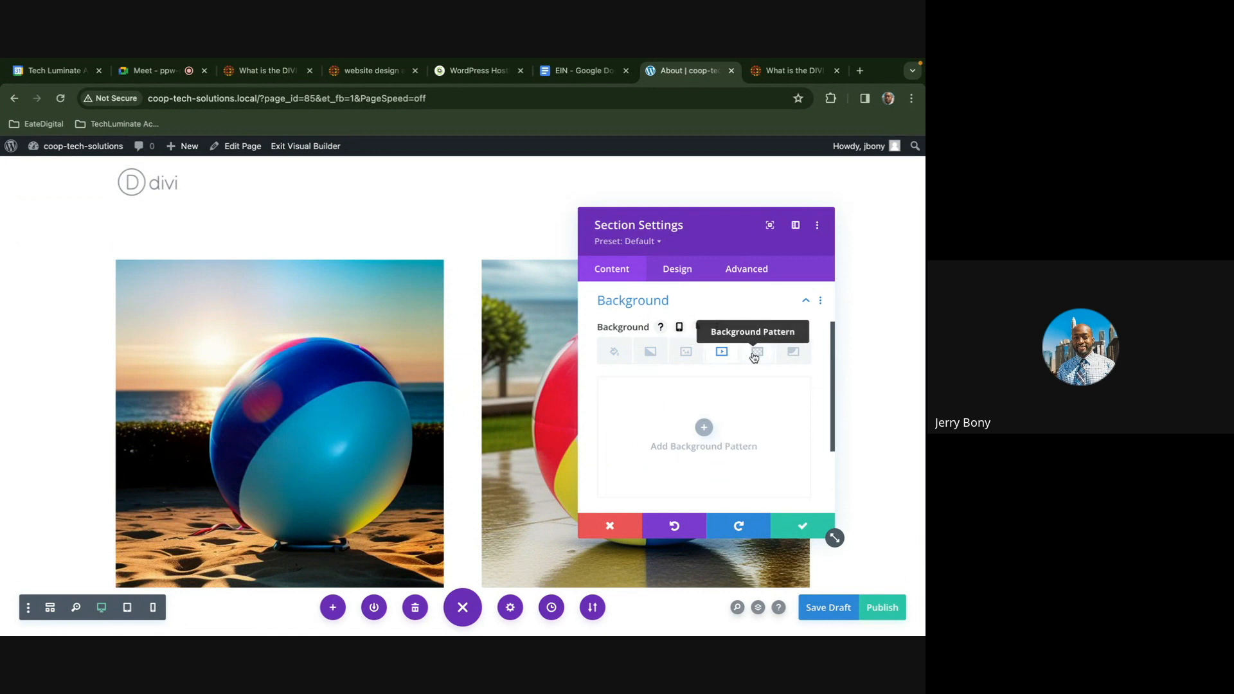
left_click(704, 427)
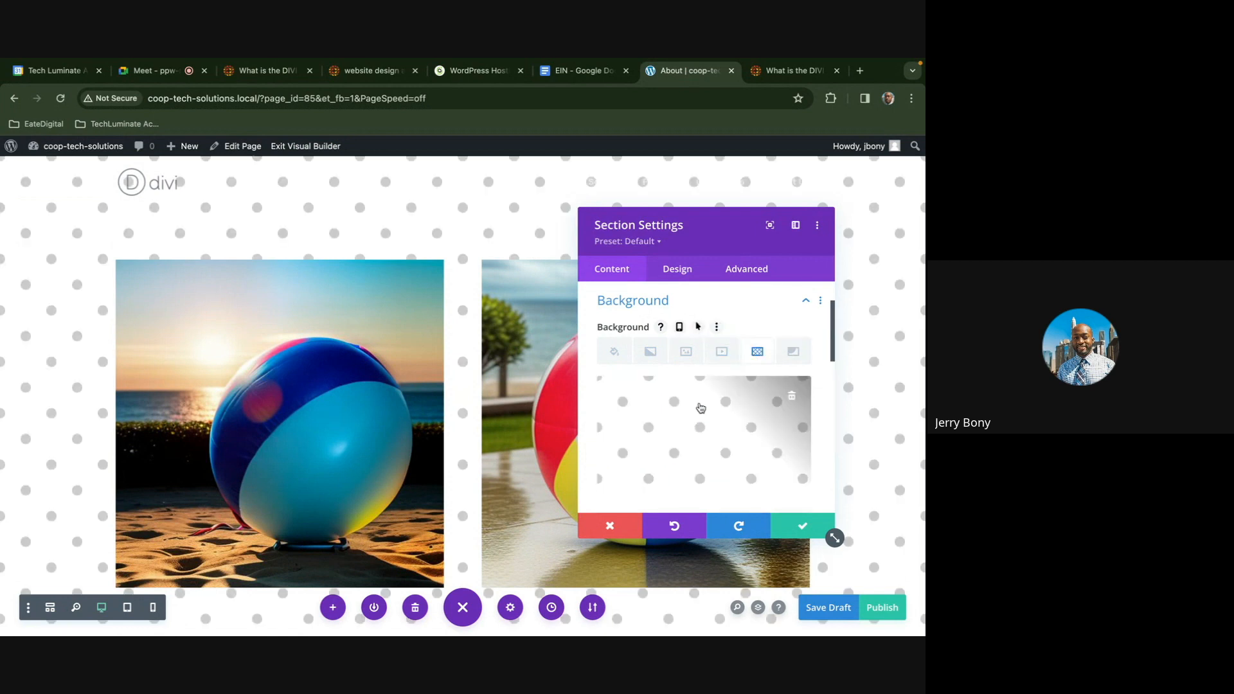
scroll(764, 414, "down", 2)
scroll(762, 416, "down", 1)
left_click(759, 406)
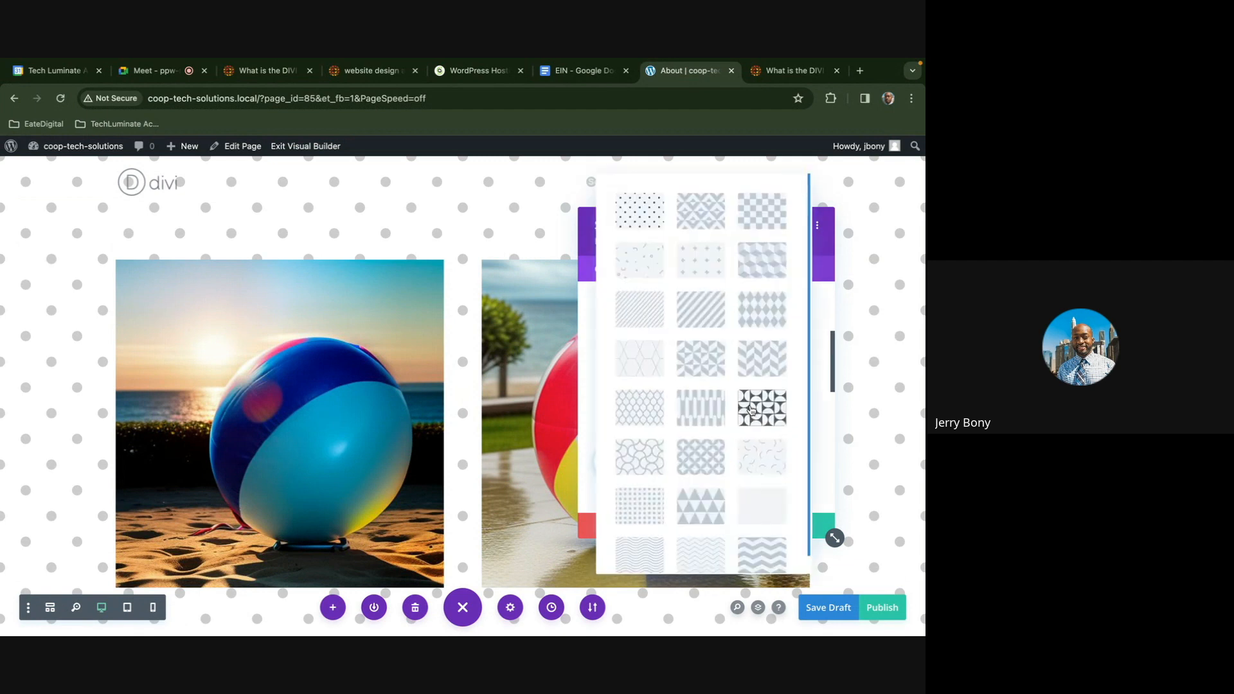
left_click(721, 418)
left_click(731, 412)
Switch the section's background pattern to Honeycomb and set the pattern color to black
left_click(651, 441)
left_click(644, 404)
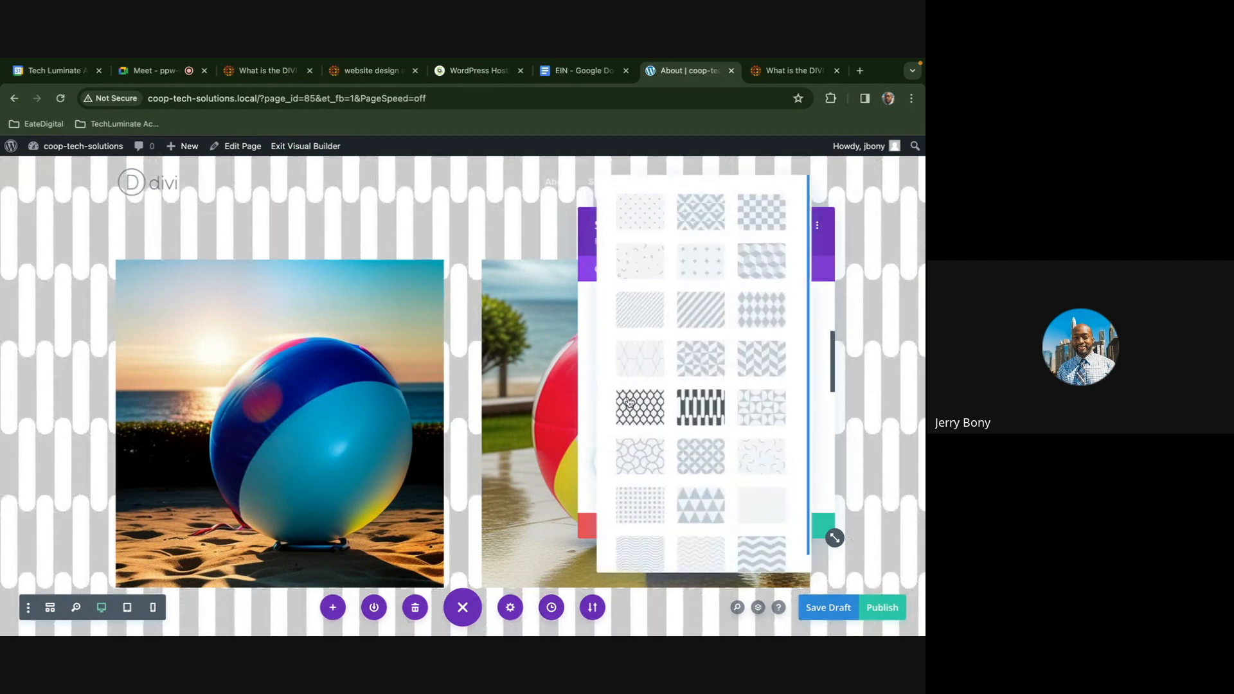
left_click(638, 357)
scroll(676, 438, "down", 1)
left_click(643, 373)
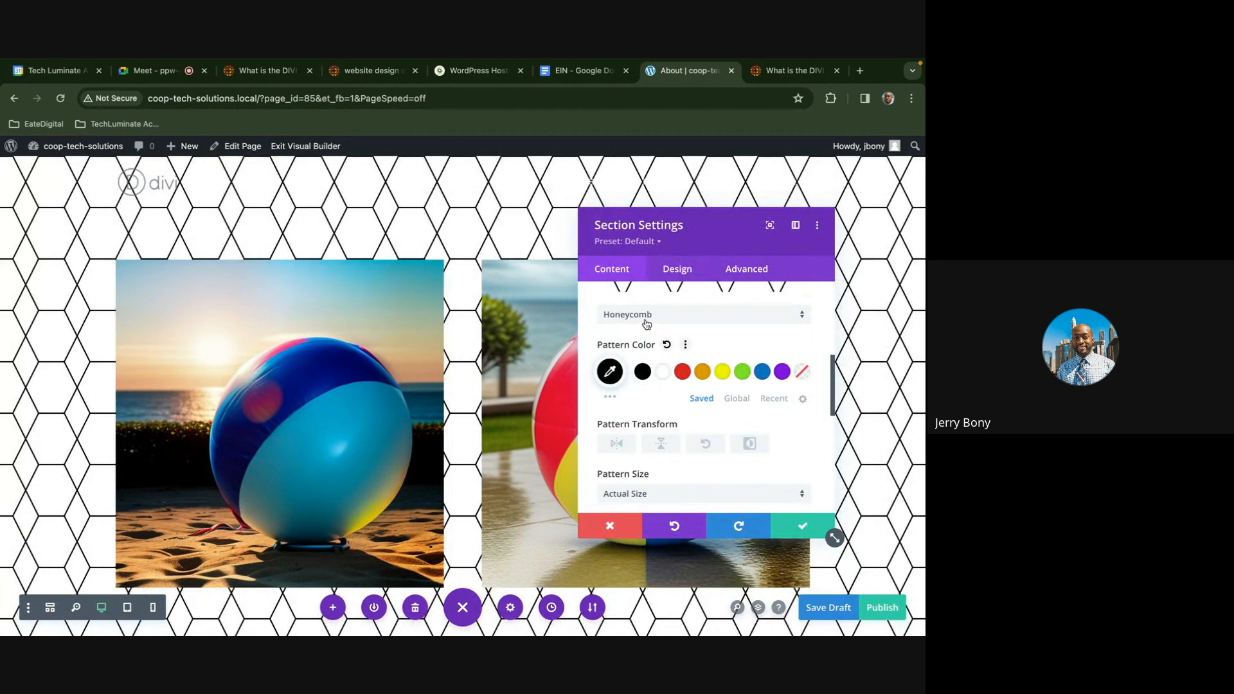
scroll(646, 325, "up", 3)
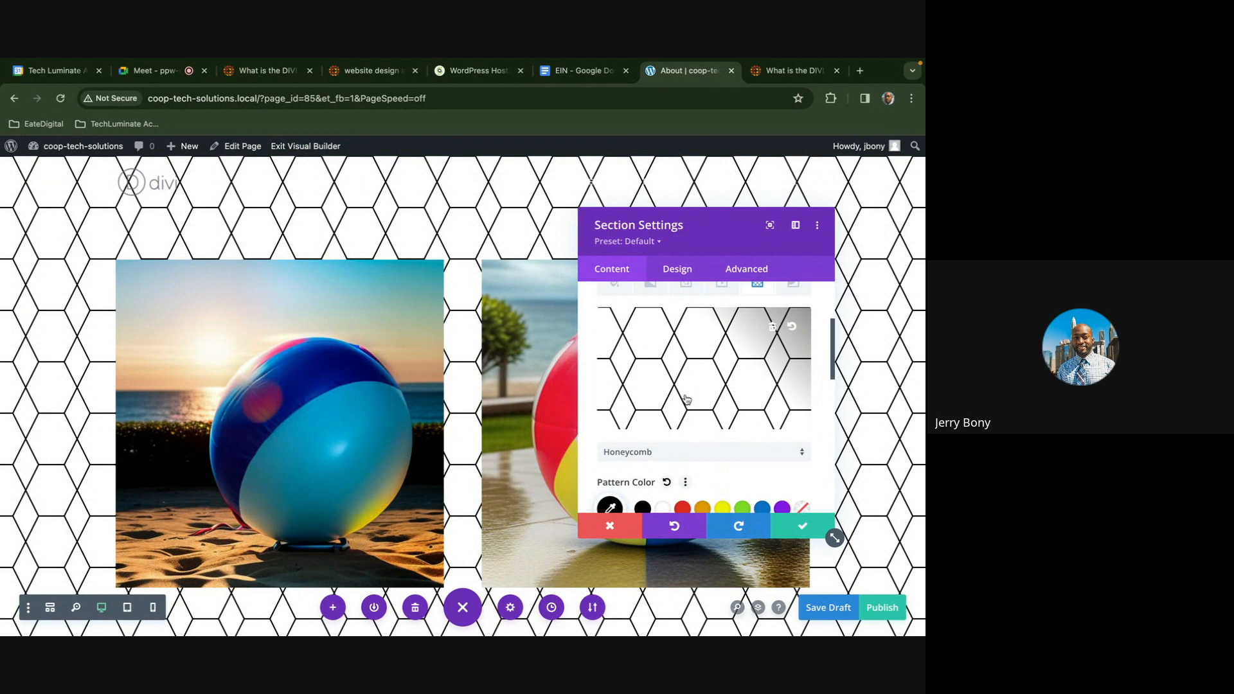
Change the section's background pattern to Triangles
scroll(686, 399, "down", 1)
left_click(675, 404)
left_click(704, 491)
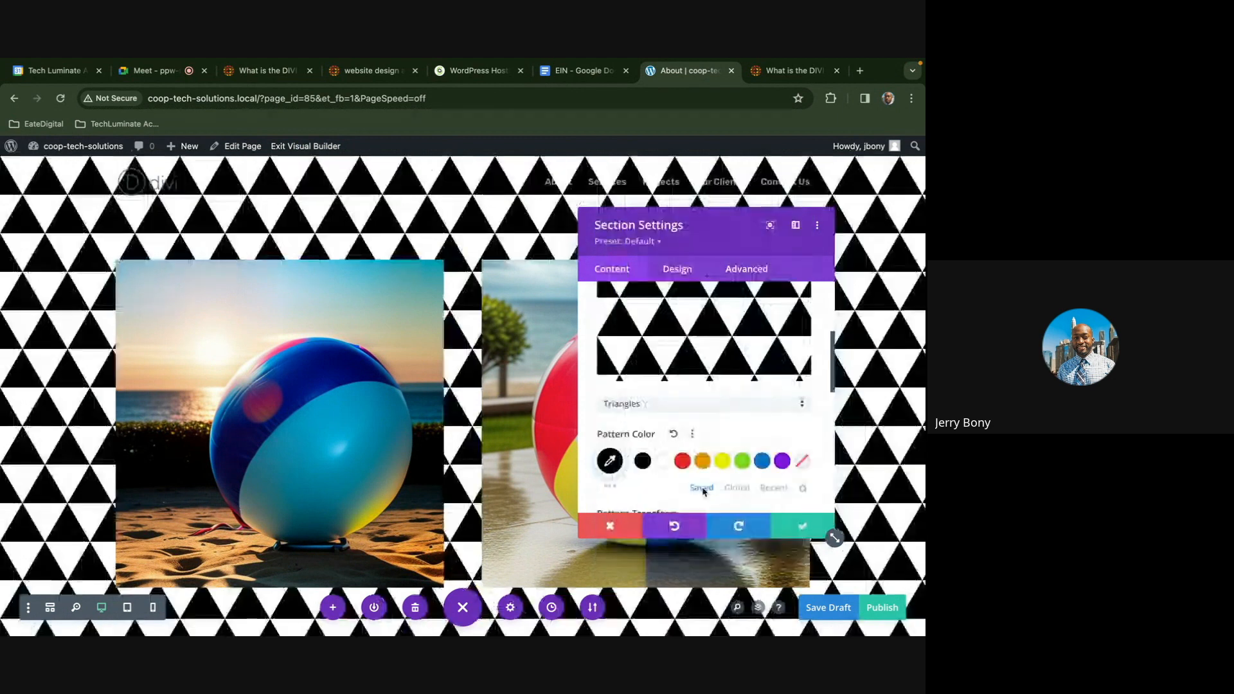
Try the pattern color in red, yellow, blue and purple, and switch the background pattern to Tufted
left_click(684, 463)
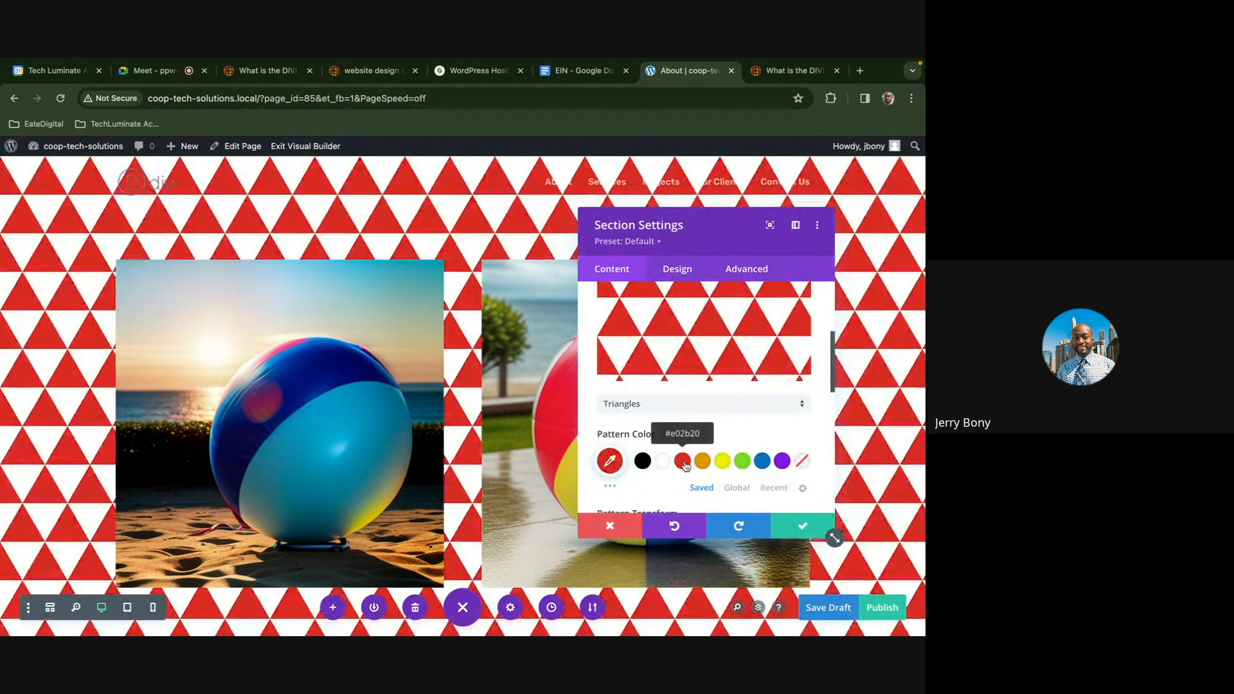
left_click(721, 463)
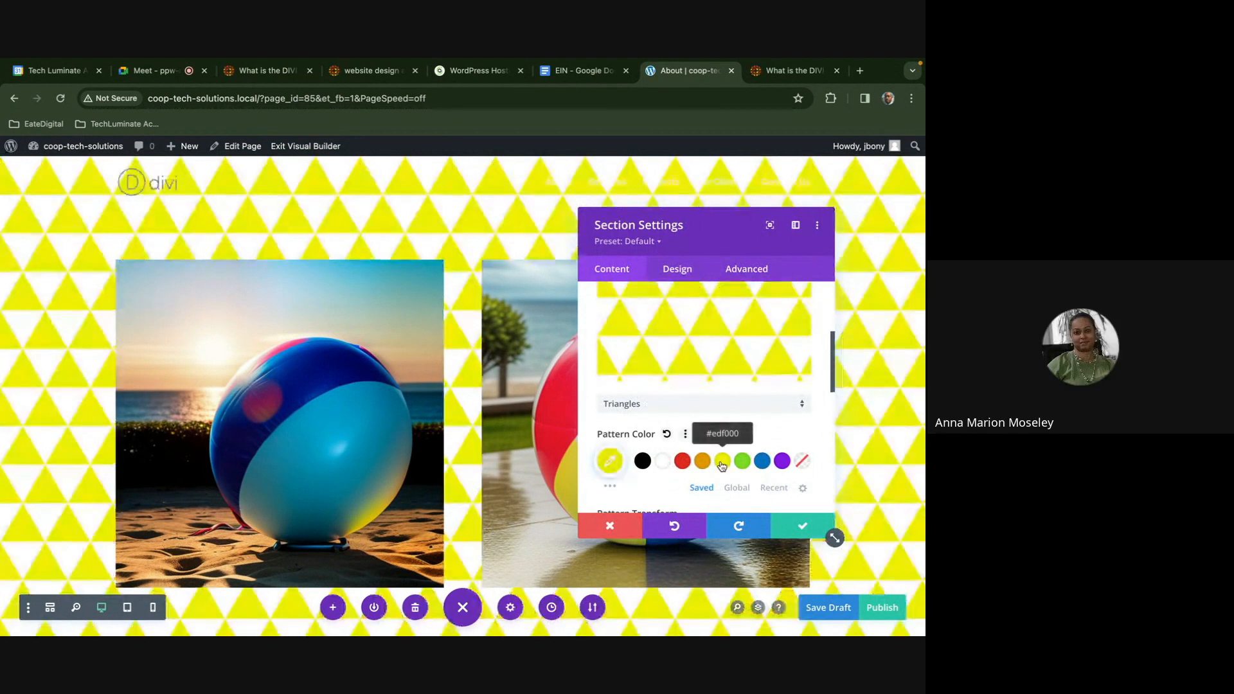
left_click(764, 463)
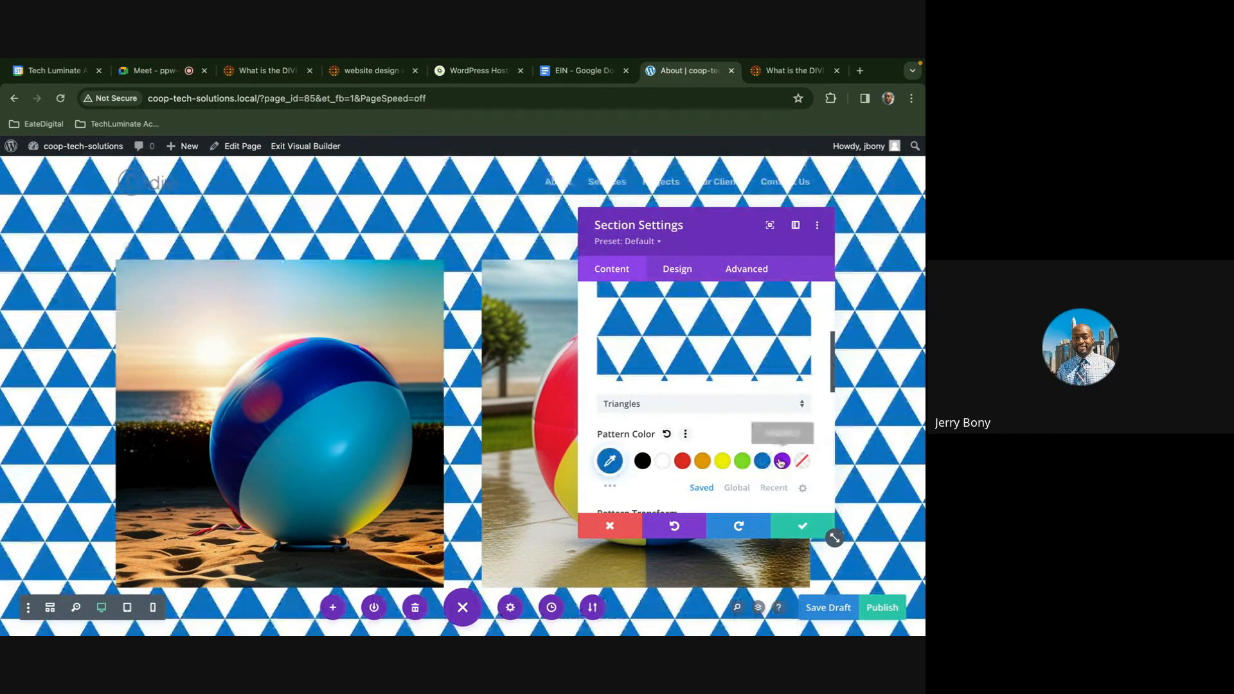
left_click(783, 461)
left_click(750, 408)
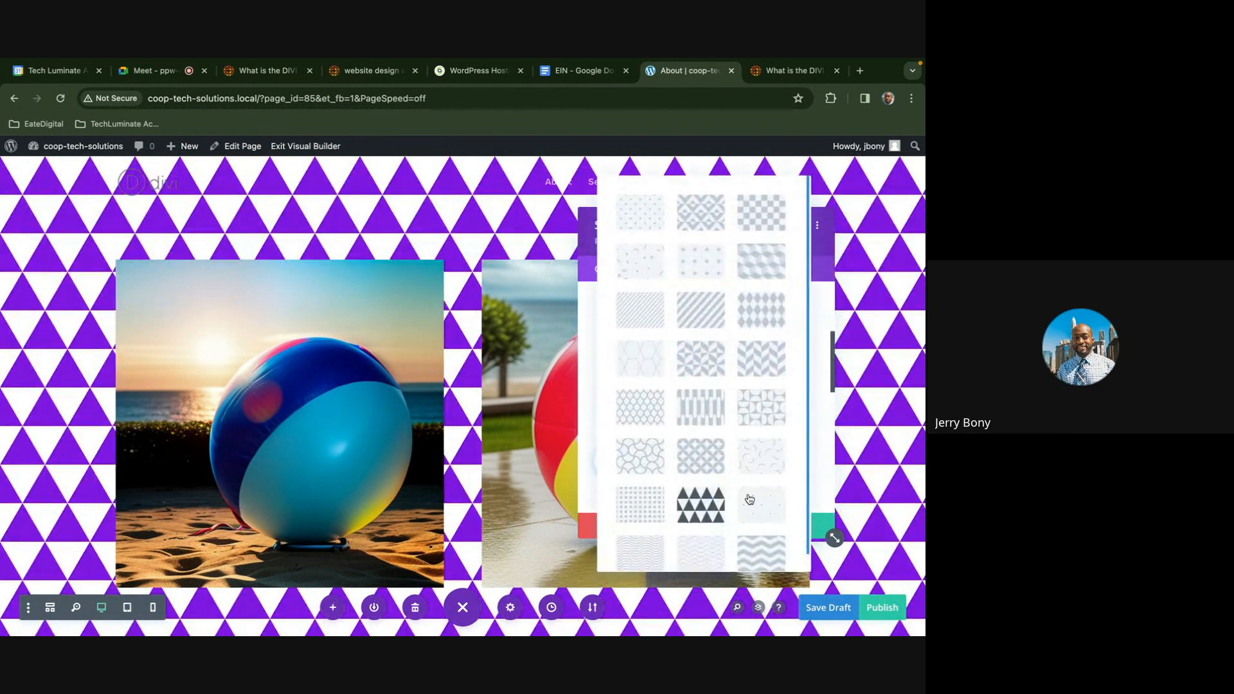
left_click(746, 499)
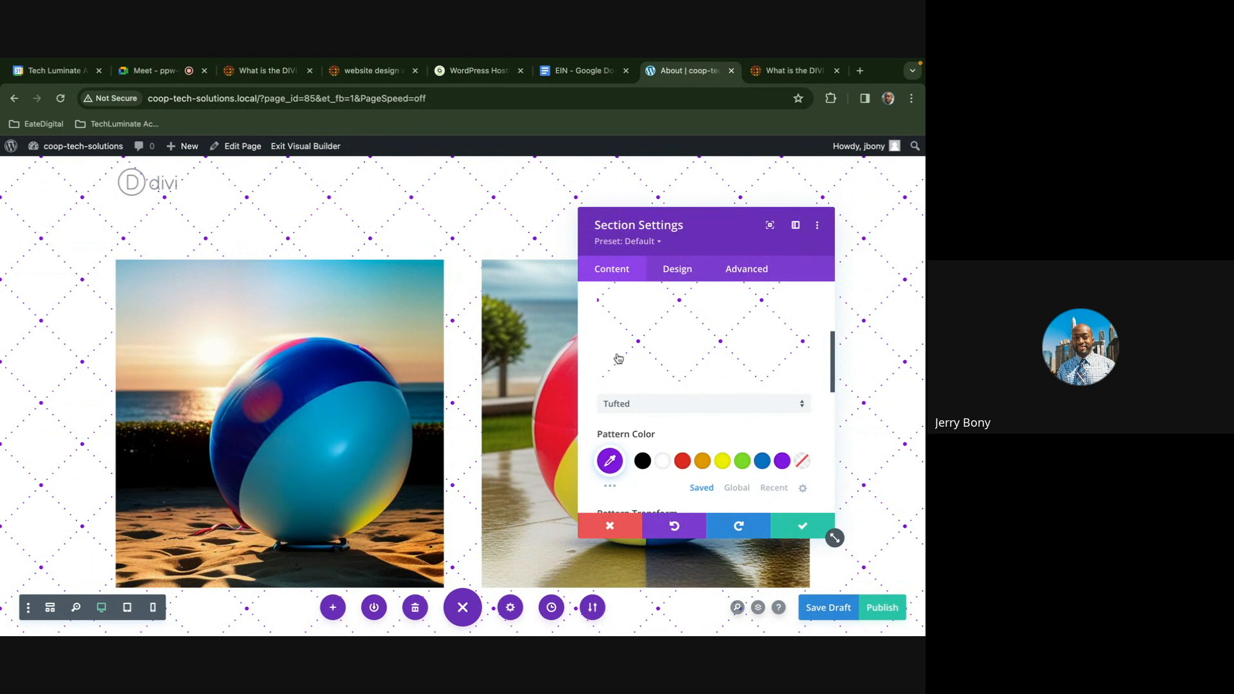
Set the section's background color to red from the saved swatches
scroll(656, 370, "up", 2)
left_click(648, 317)
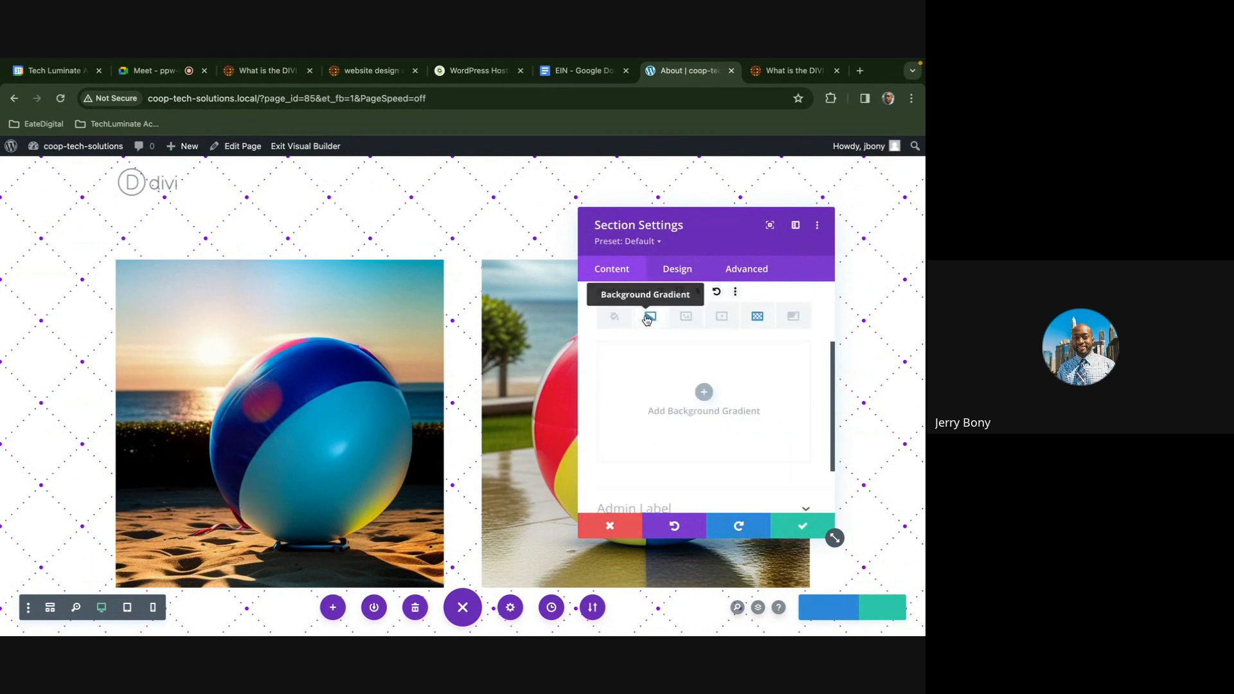
left_click(615, 316)
left_click(704, 392)
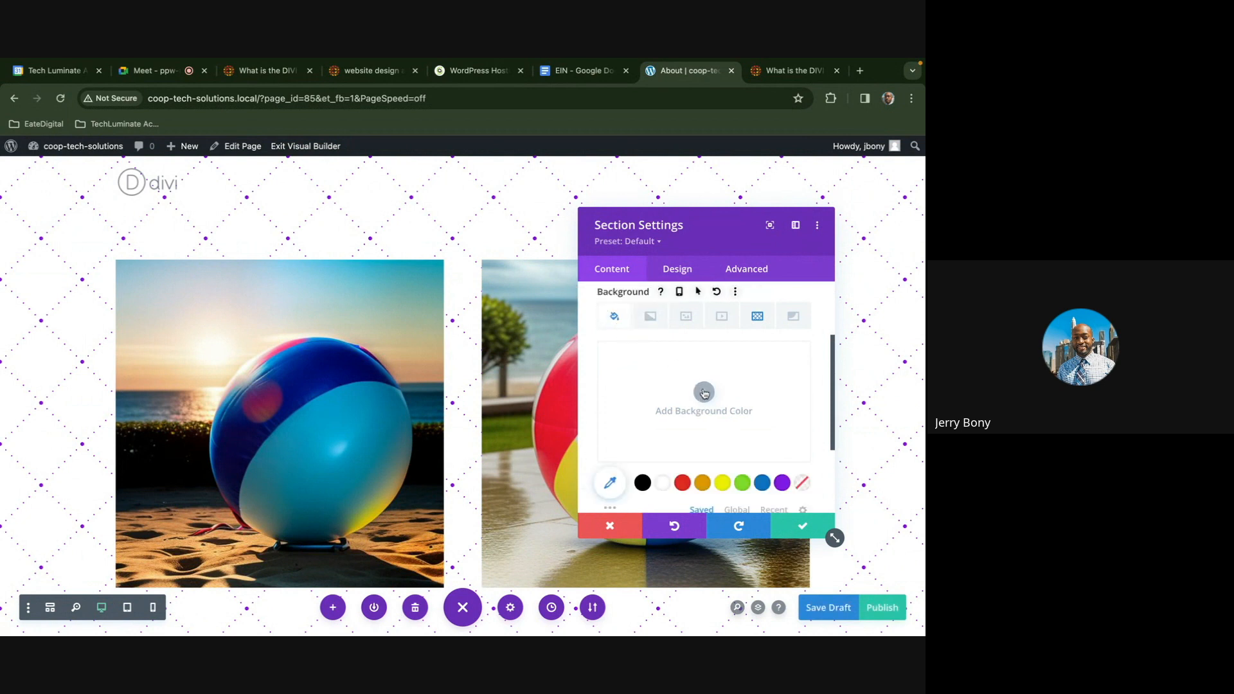
left_click(683, 486)
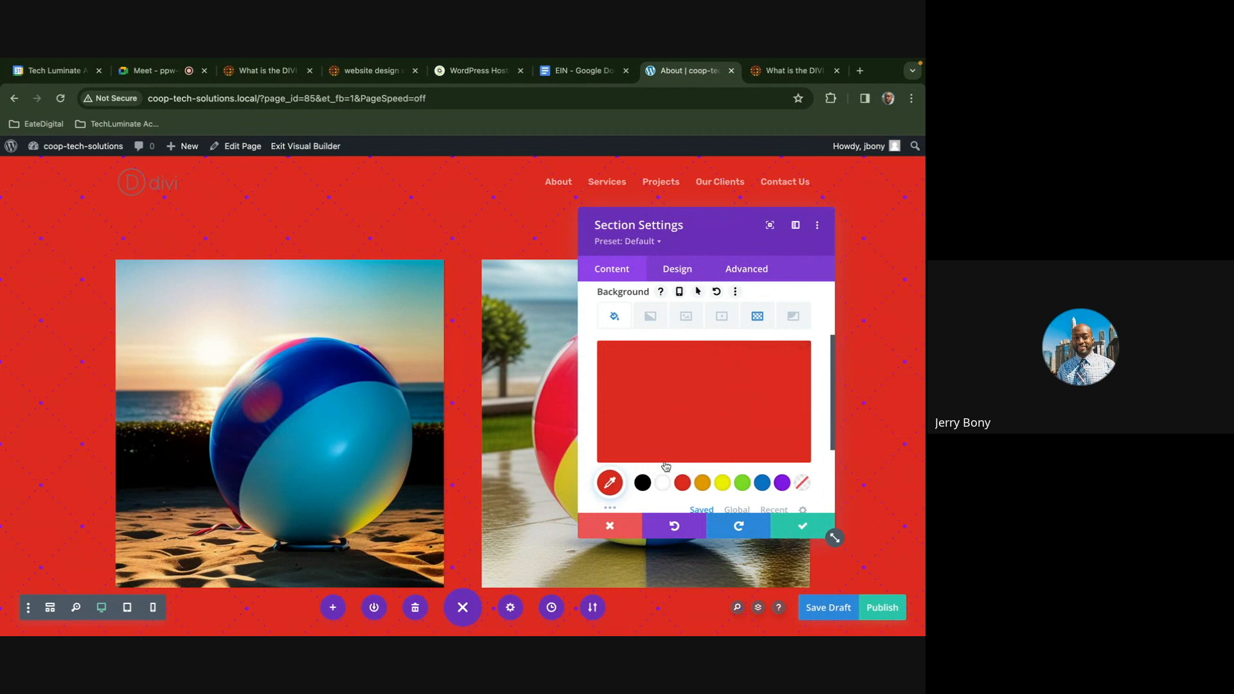
Add black-tech-2.jpeg from the media library as the section's background image
left_click(686, 316)
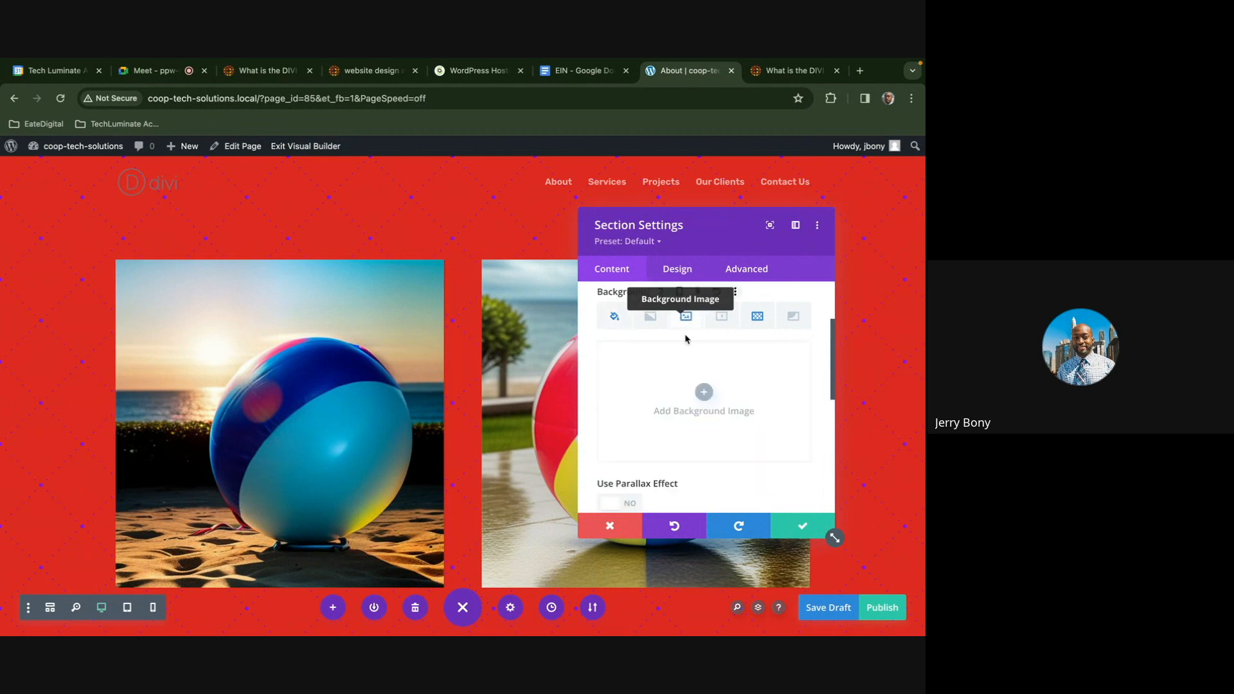
left_click(704, 391)
left_click(407, 308)
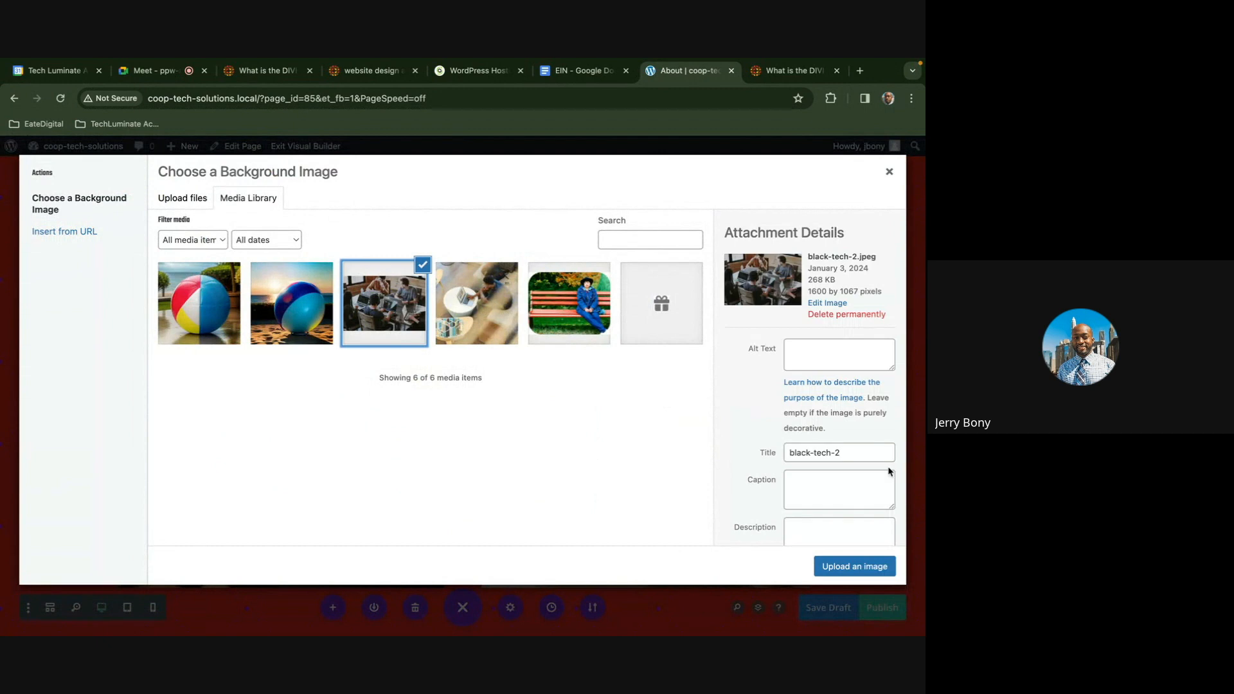
left_click(858, 566)
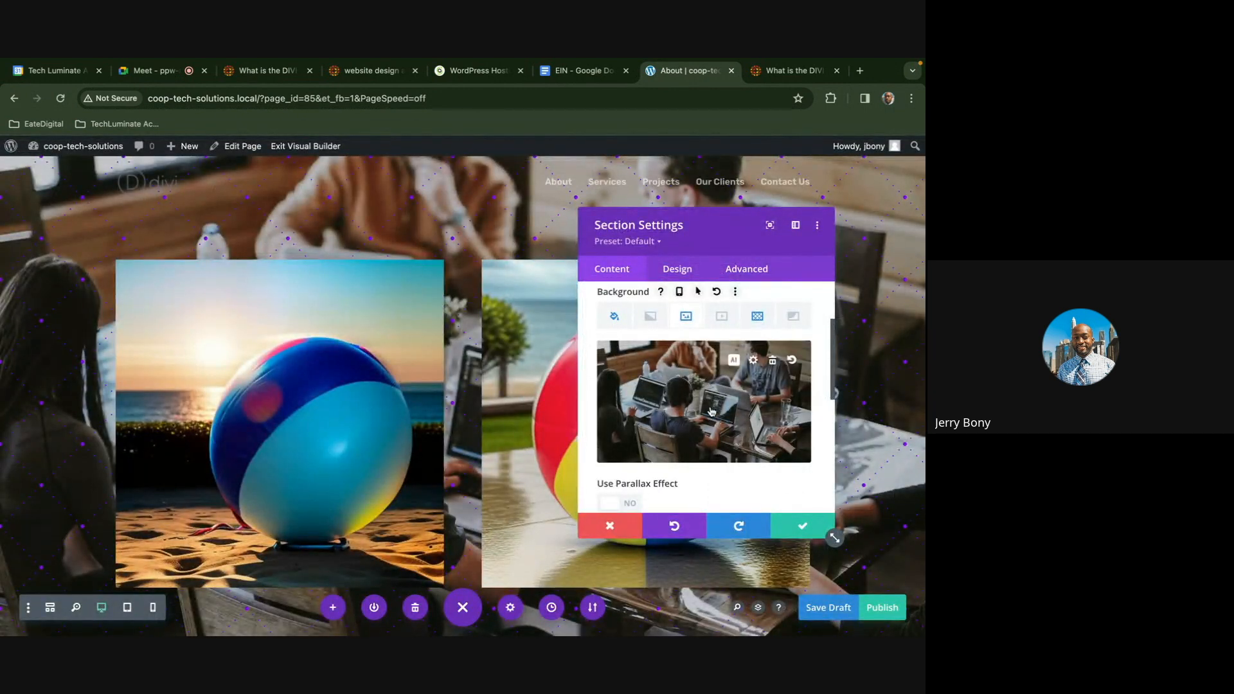
Delete the Tufted background pattern and the office background image from the section
left_click(758, 316)
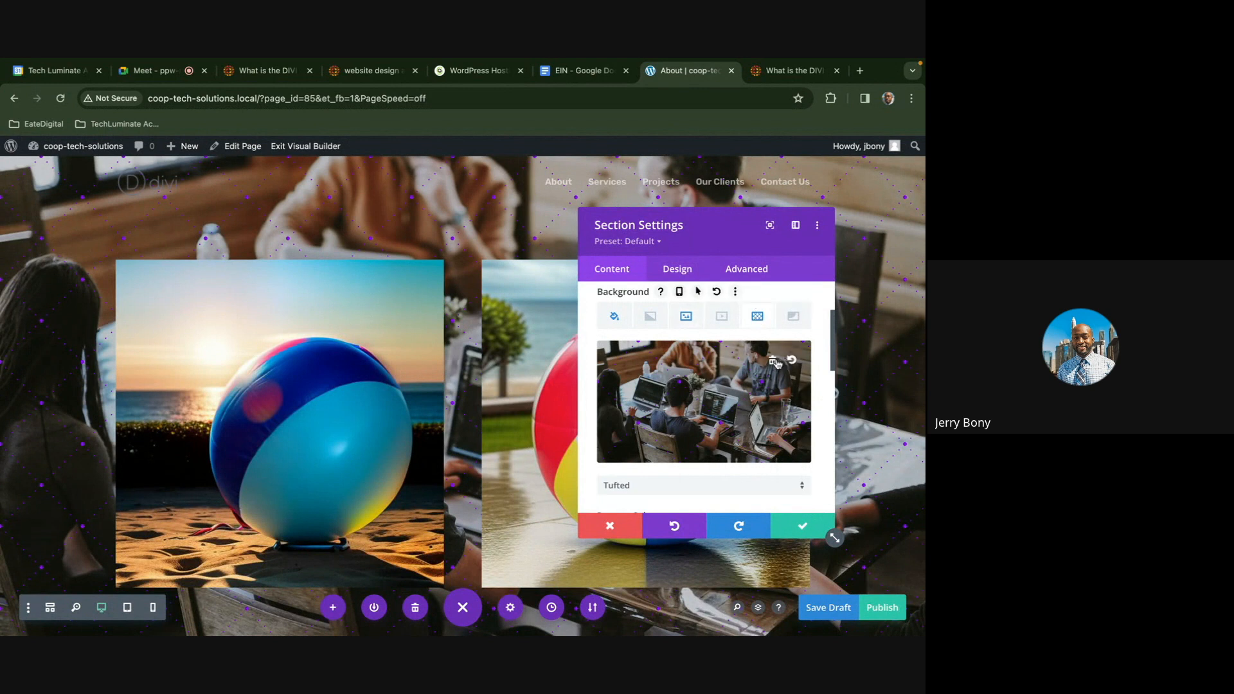
left_click(775, 362)
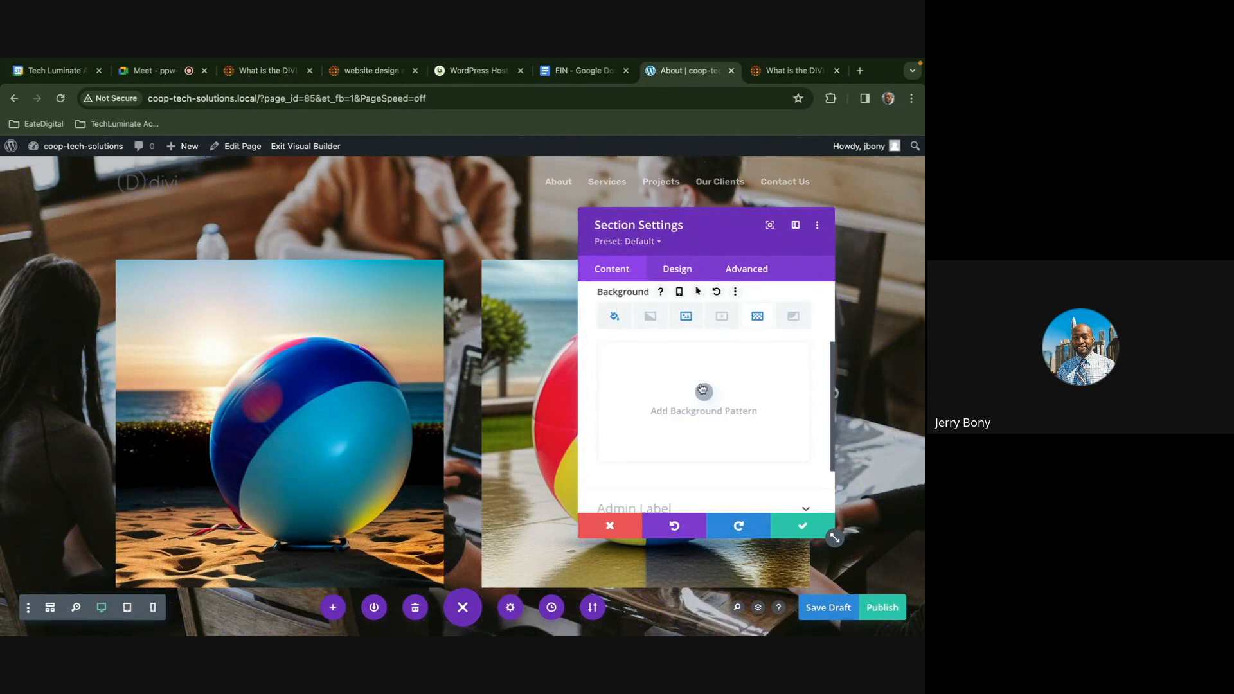
left_click(685, 316)
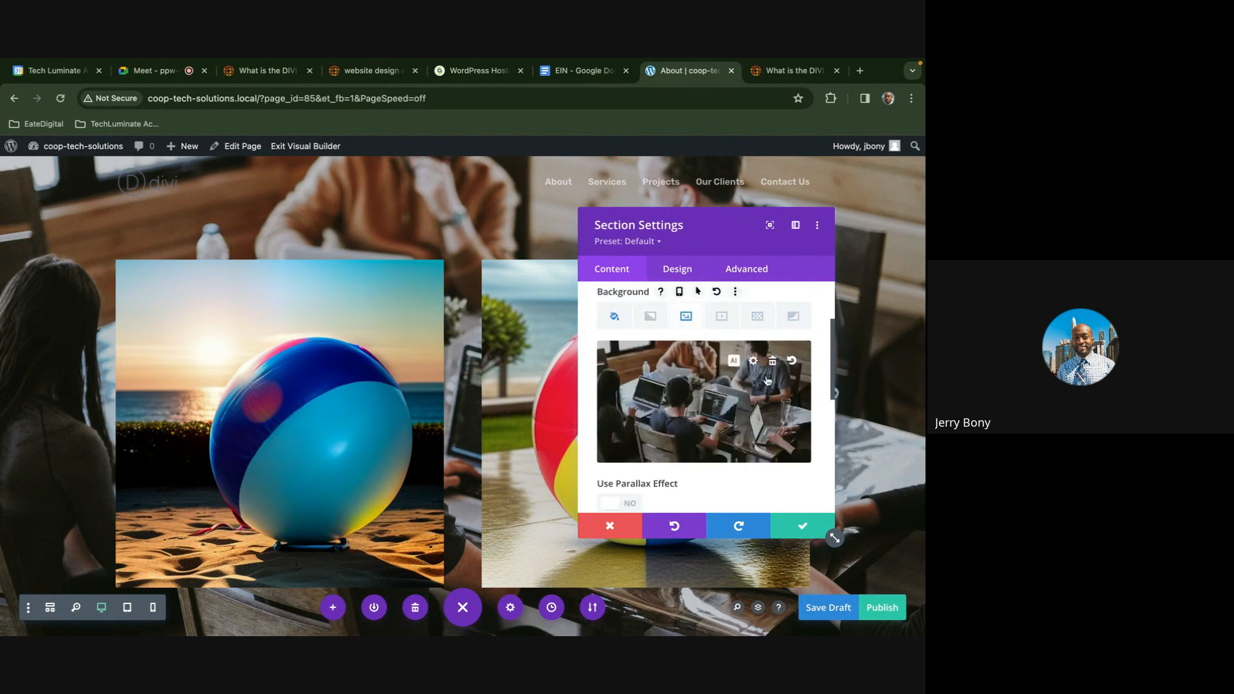
left_click(773, 361)
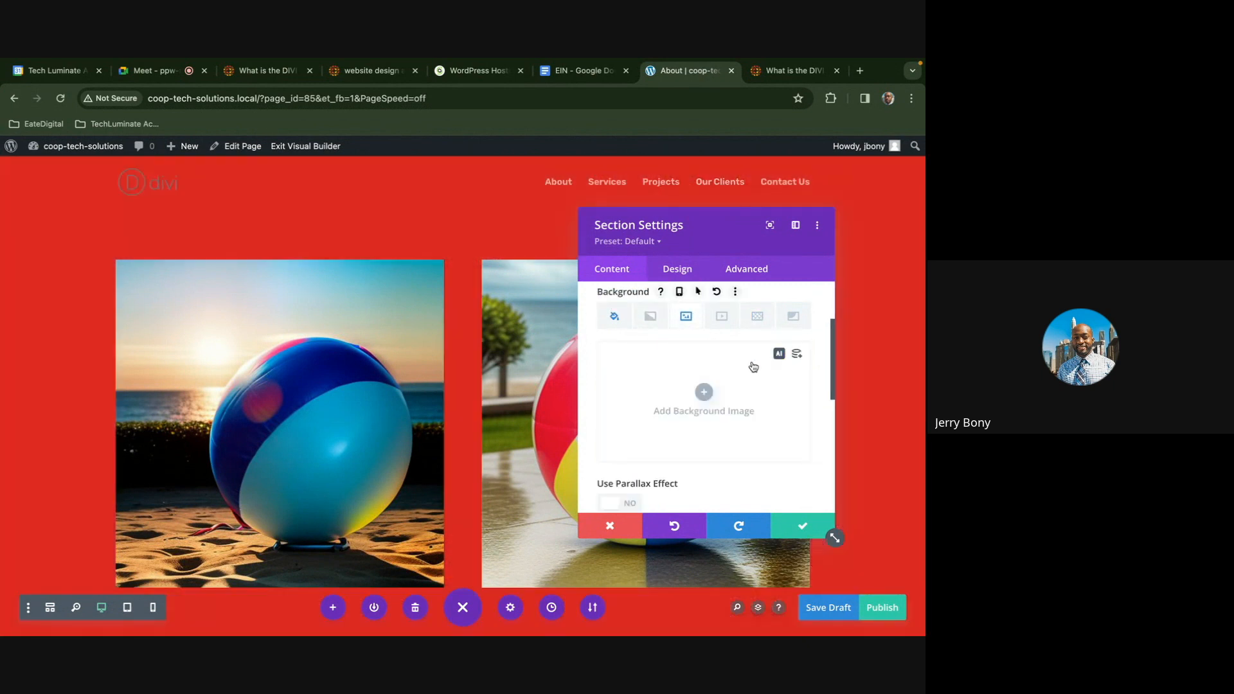
Set up an AI background image described as "show a group of people playing in snow" in the Concept Art style
left_click(779, 354)
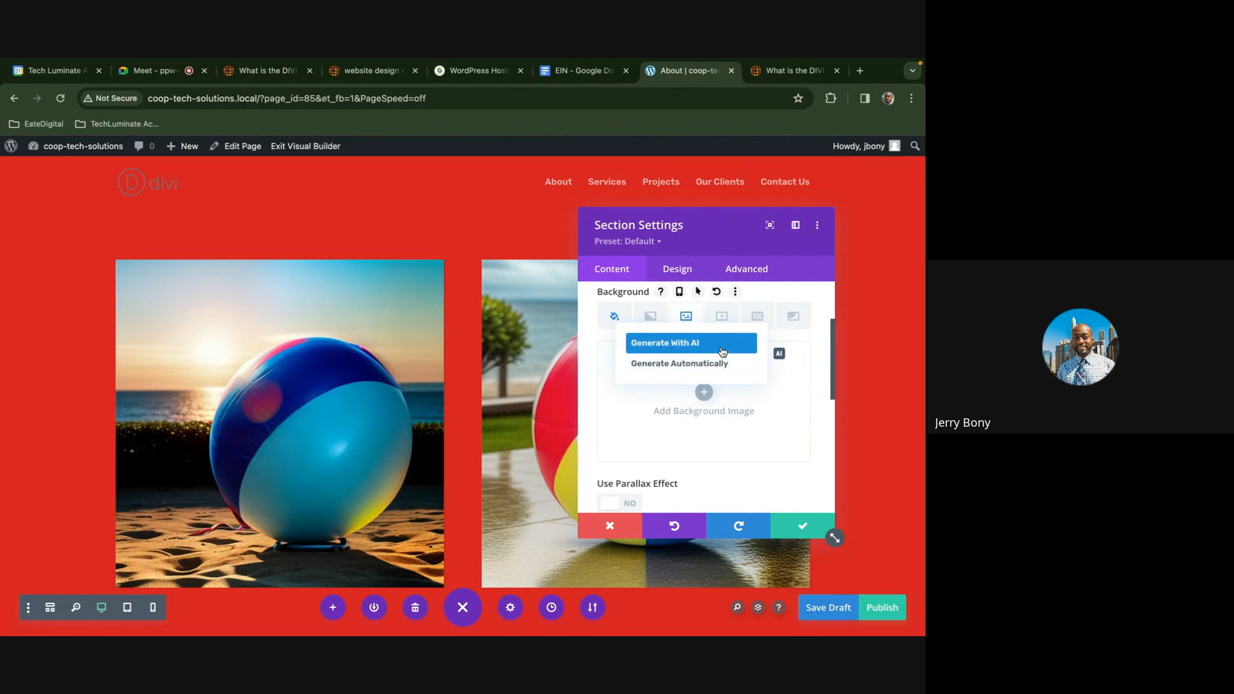
left_click(720, 344)
left_click(488, 336)
type("show a group of people playin")
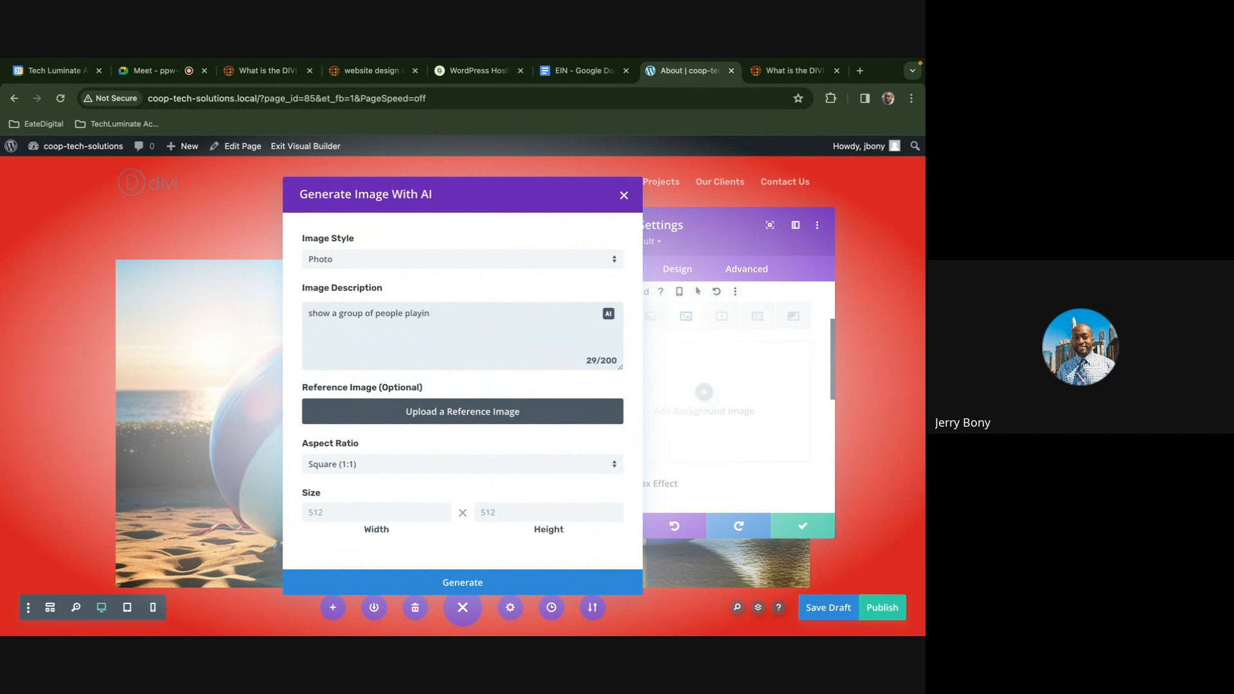
type("g in snow")
left_click(456, 262)
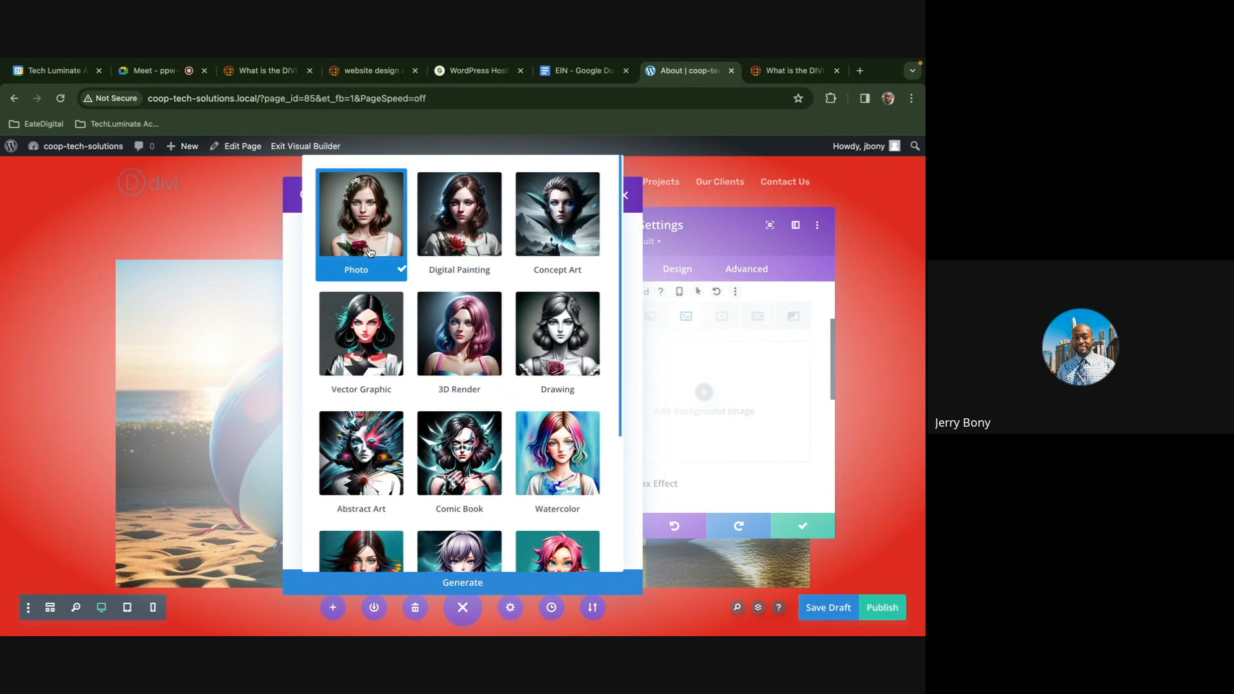
left_click(542, 229)
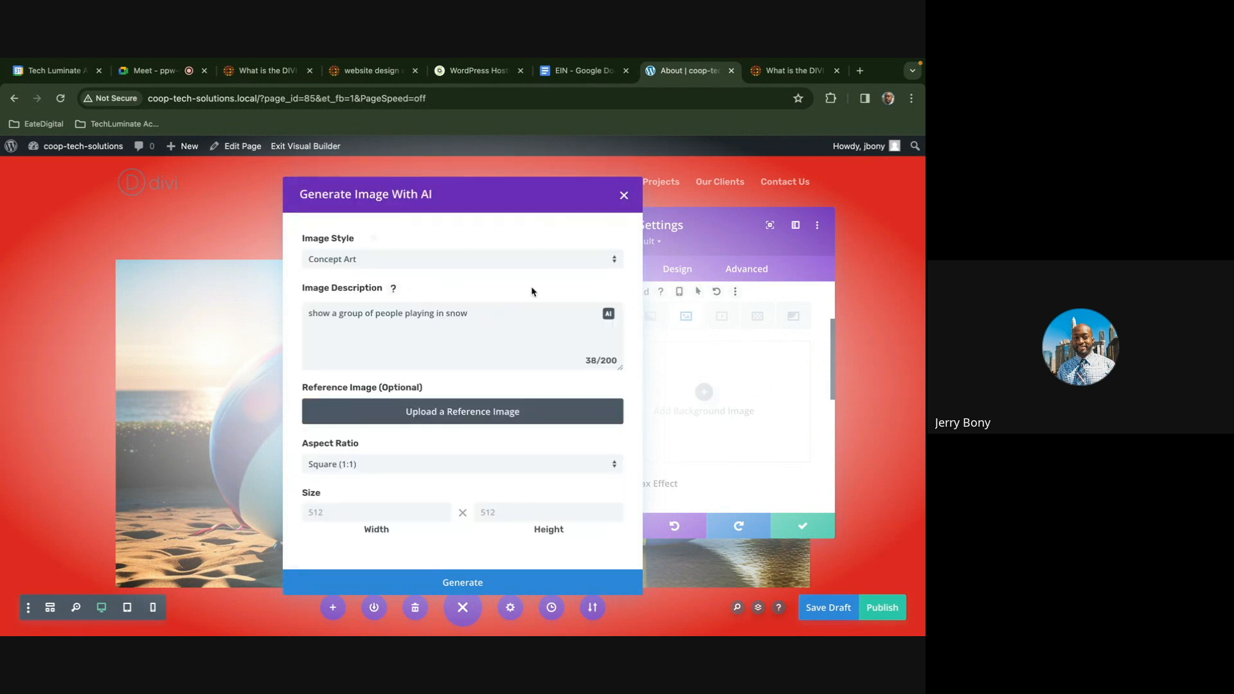
Generate the AI images and use the giant snowball scene in the lower row's first spot as the section background
left_click(502, 582)
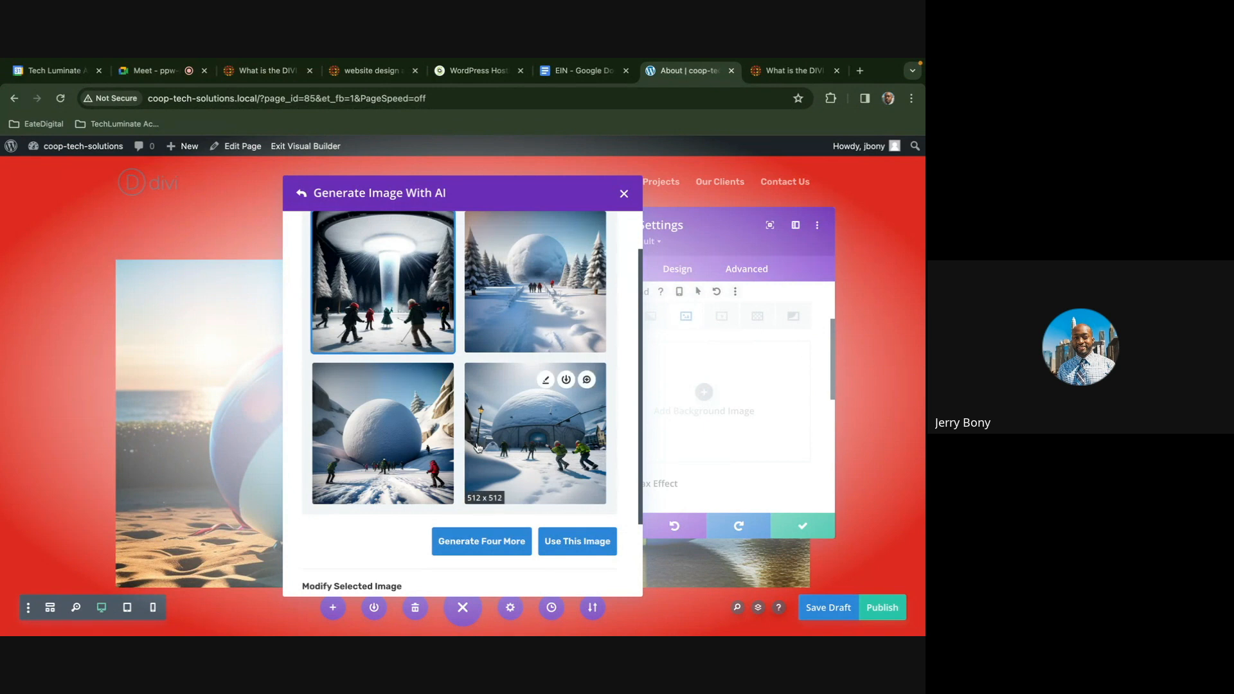
left_click(422, 423)
left_click(582, 543)
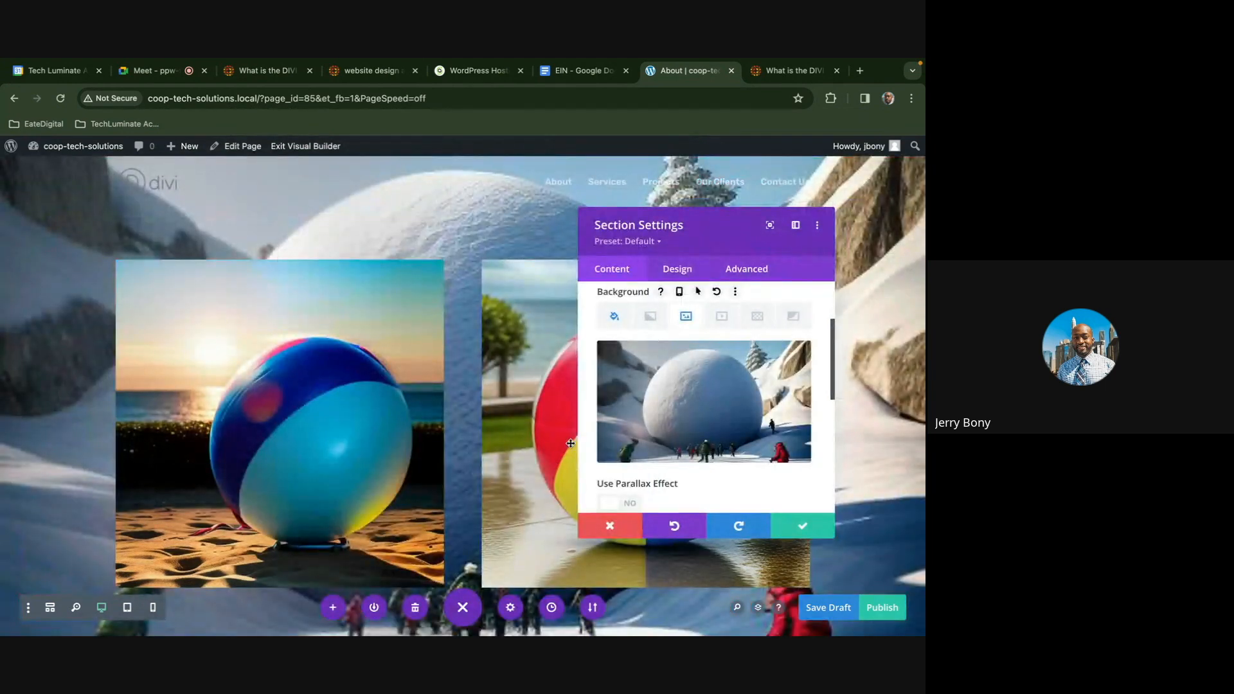
Open the snowball background image for AI editing with the Modify option
mouse_move(649, 426)
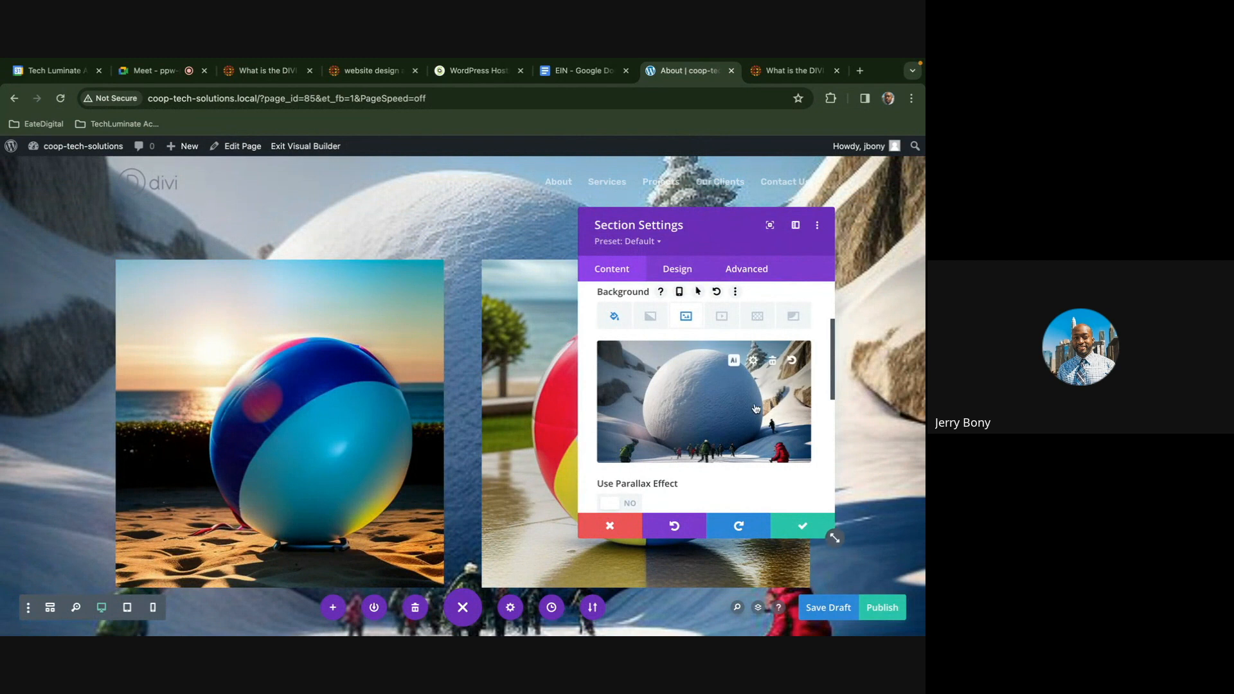
left_click(734, 360)
mouse_move(683, 316)
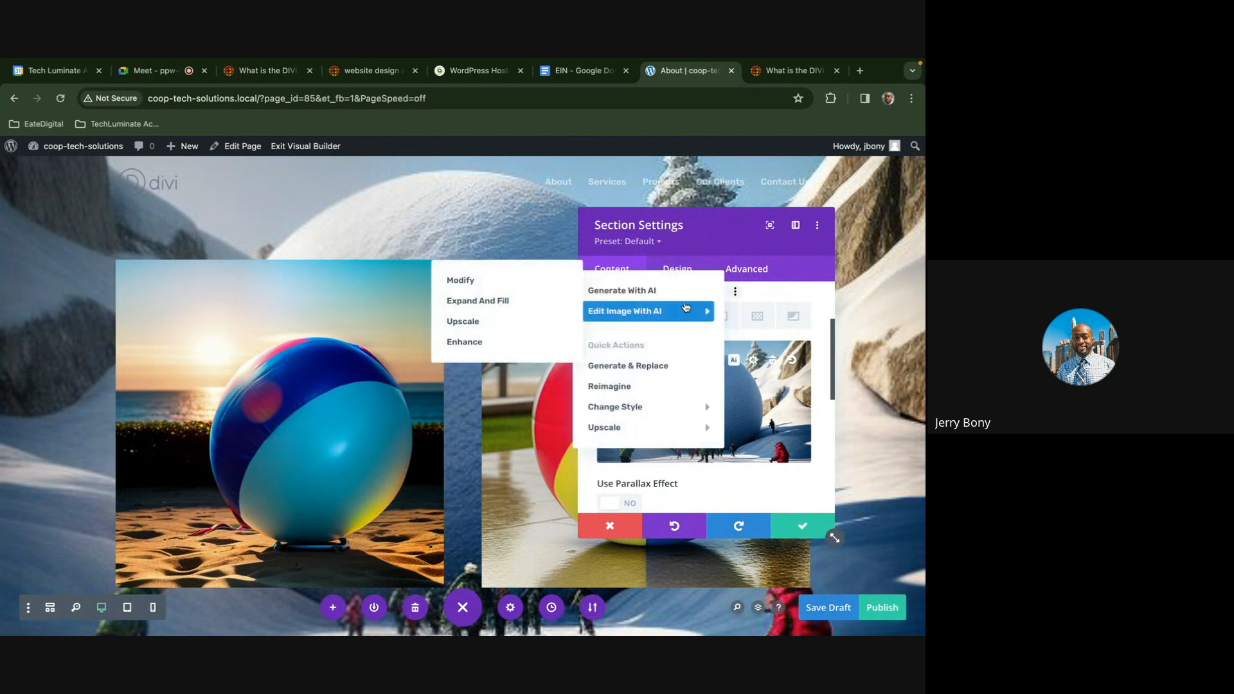
left_click(512, 287)
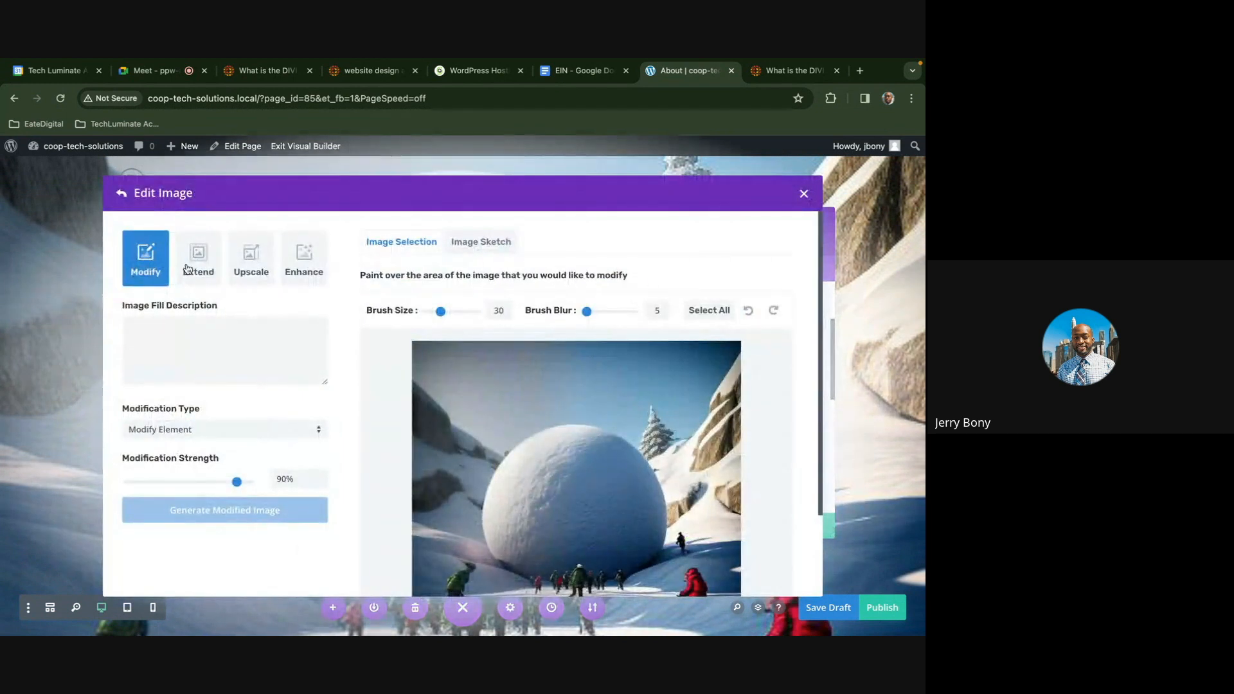
Examine the AI image editor's Modify, Extend, Upscale and Enhance options, including the canvas size and image scale settings
left_click(189, 270)
left_click(154, 269)
left_click(200, 273)
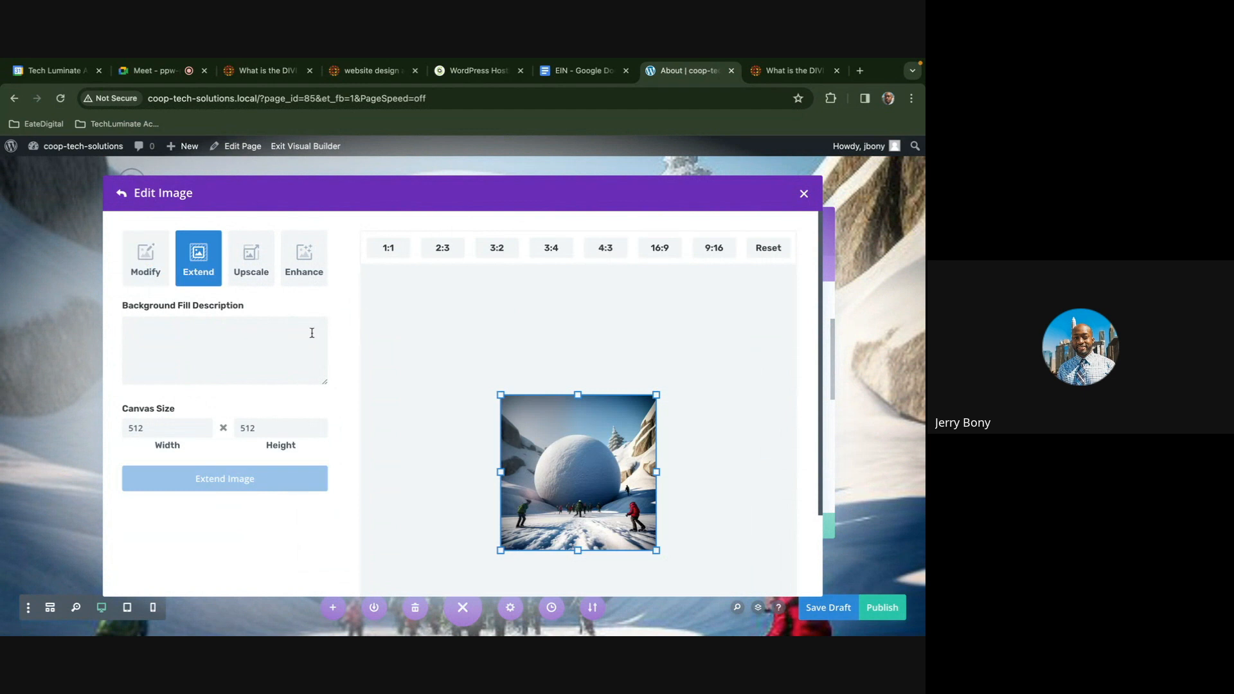
left_click(186, 427)
left_click(270, 258)
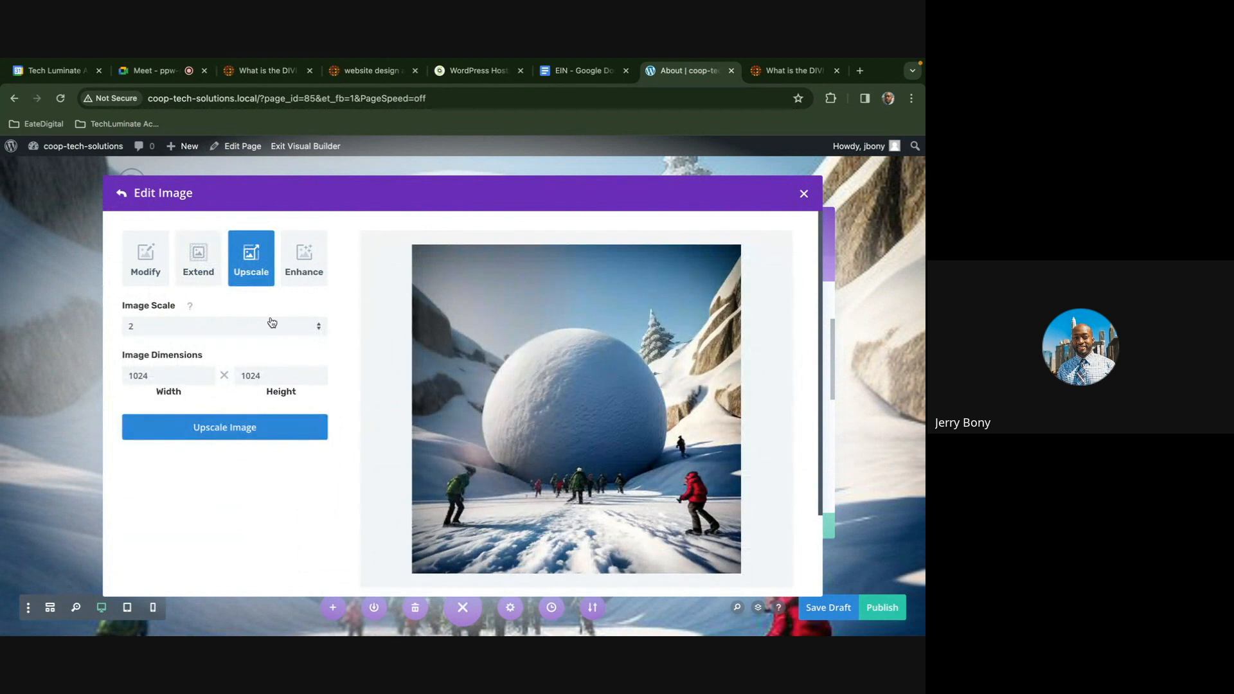
left_click(306, 284)
left_click(265, 280)
Raise the enhancement strength and enhance the snowball image with Harmonize And Remove Artifacts enabled
left_click(303, 267)
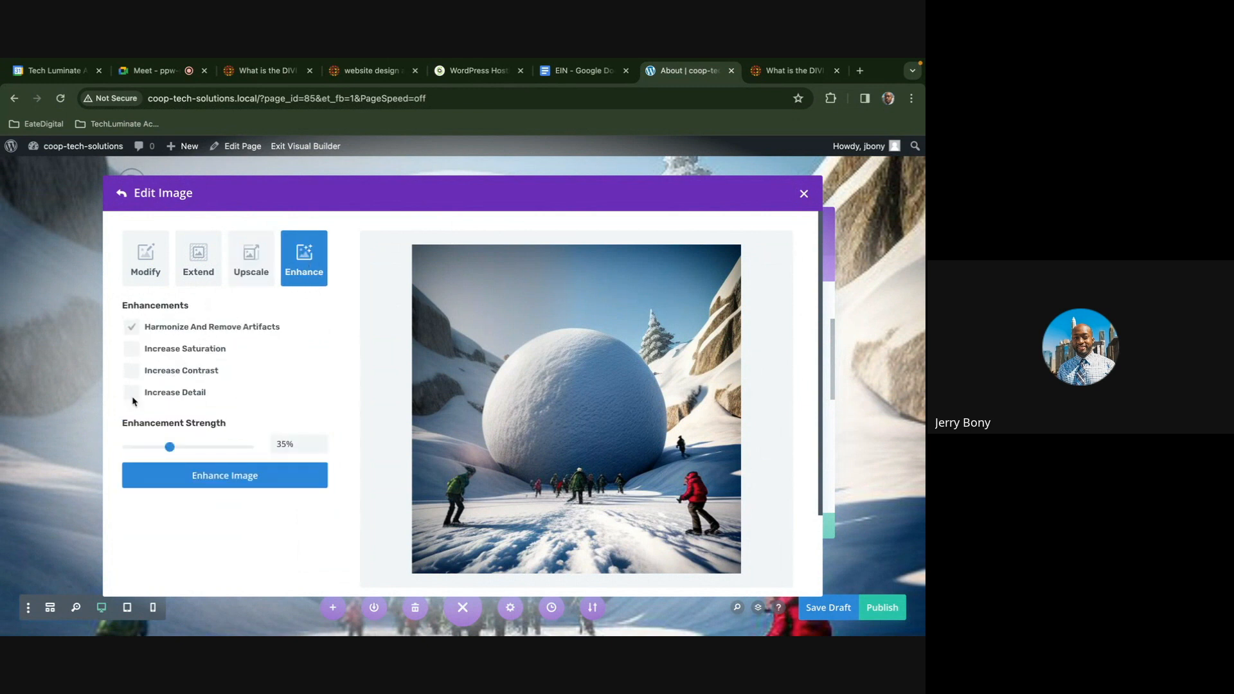
left_click_drag(169, 447, 189, 447)
left_click(220, 475)
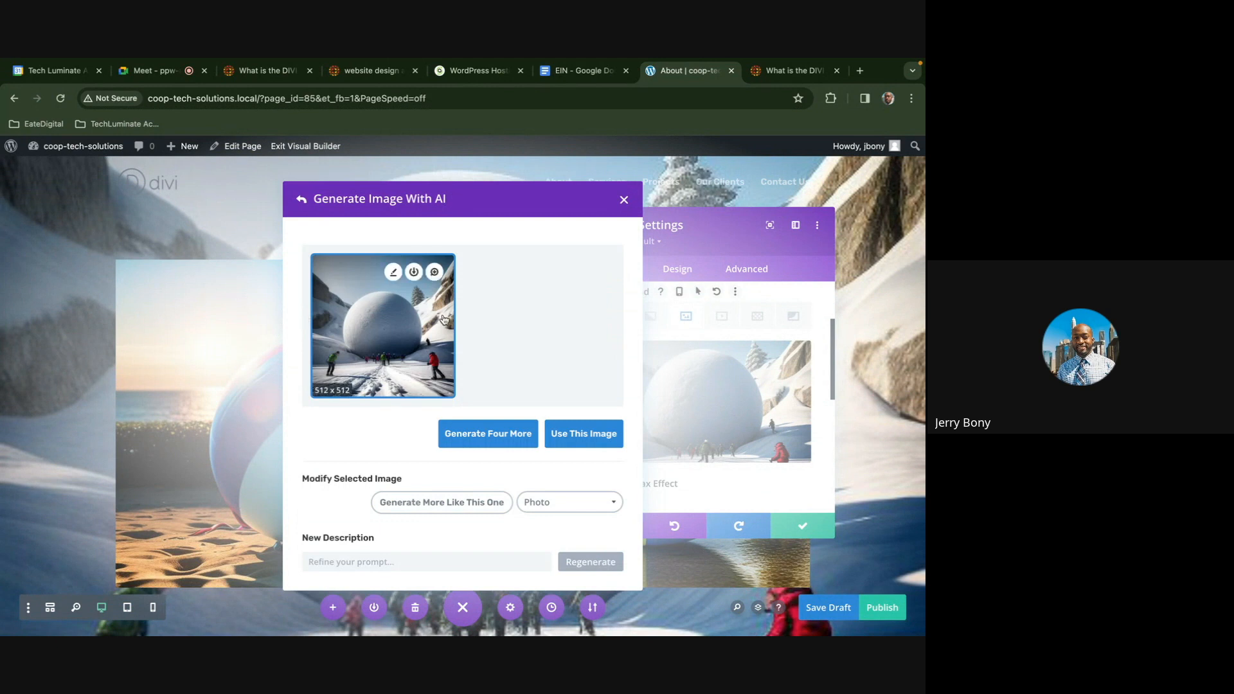
Use the enhanced snowball image as the section background and review it on the page
left_click(574, 433)
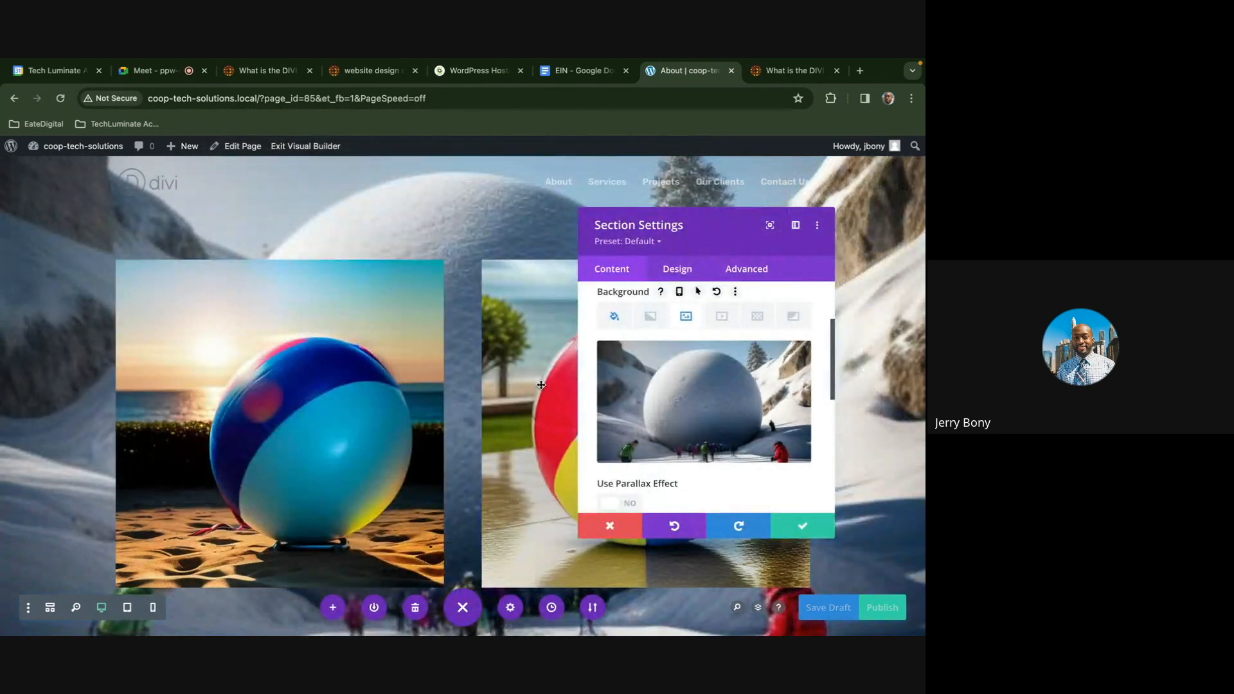
scroll(465, 353, "down", 2)
scroll(465, 353, "up", 2)
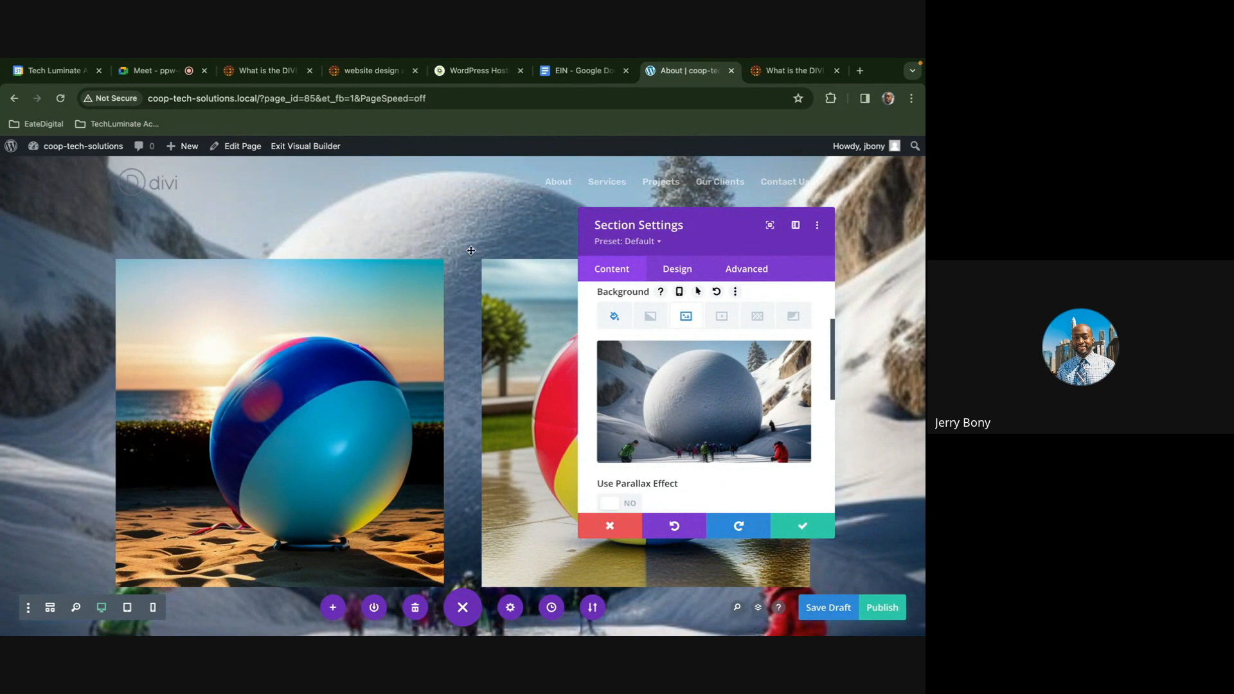
mouse_move(632, 419)
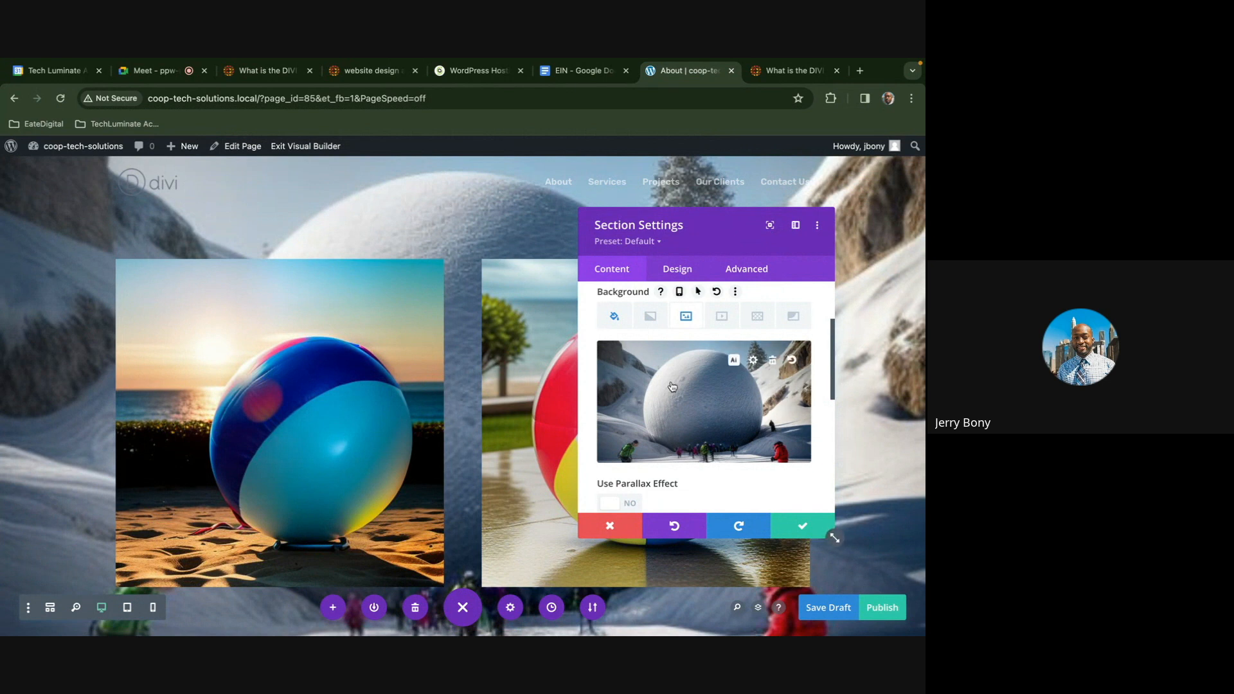
mouse_move(735, 394)
Set the section's admin label to "header section" and save the section settings
scroll(735, 394, "down", 1)
scroll(735, 394, "up", 5)
left_click(780, 380)
left_click(715, 409)
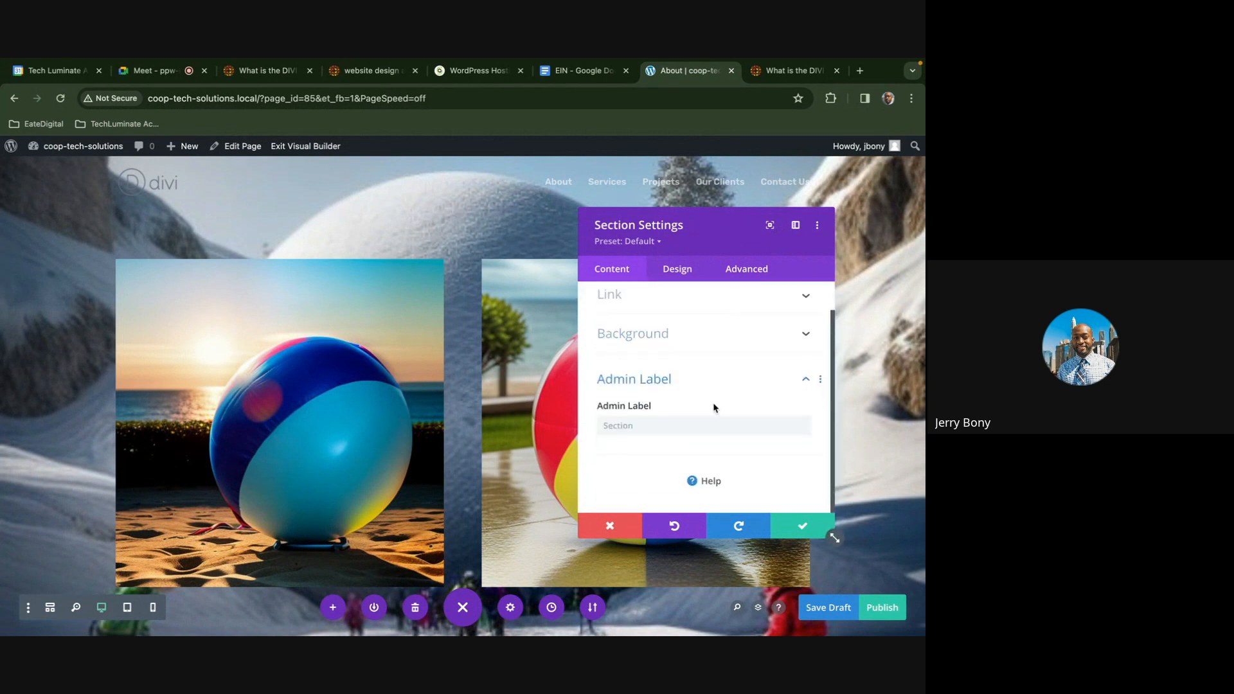
left_click(676, 422)
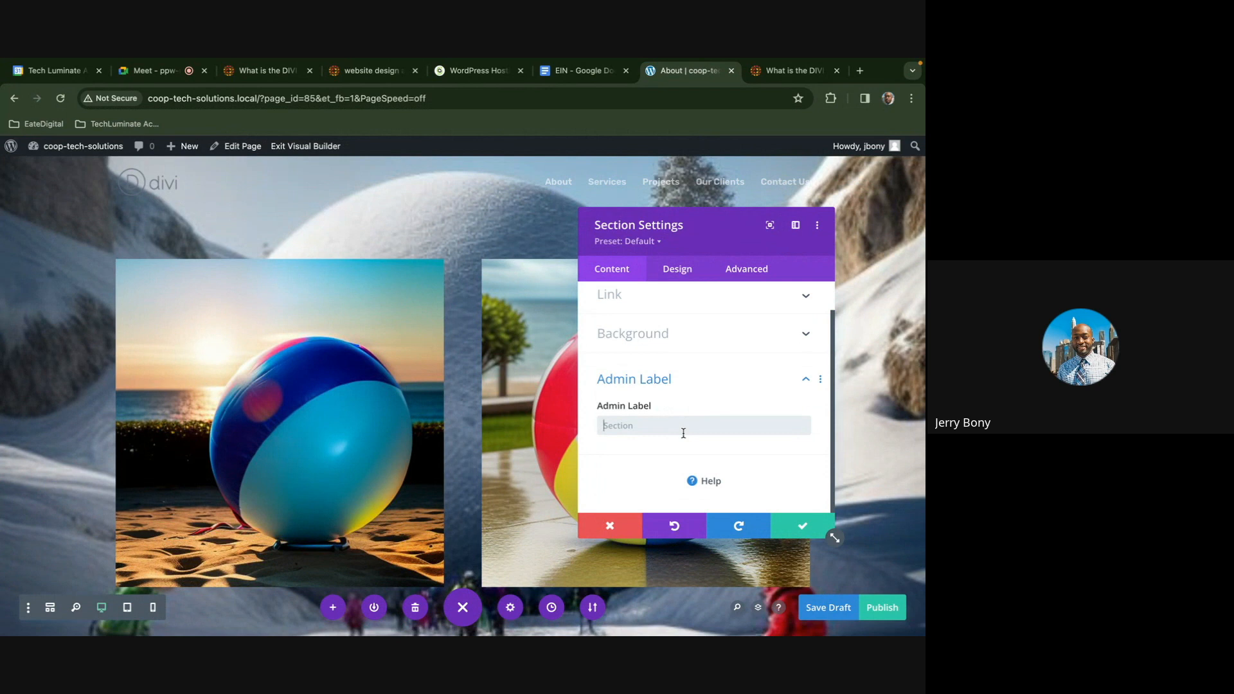
type("header section")
left_click(798, 524)
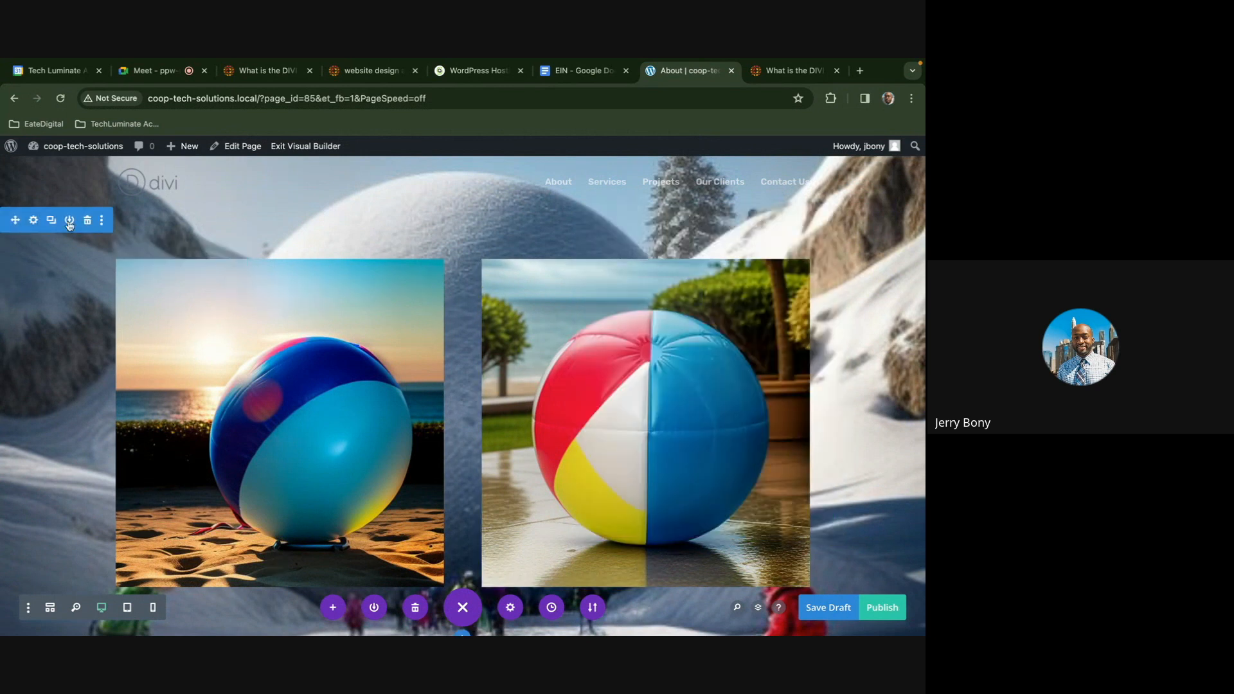
Reopen the section's settings to check its admin label, close them and look over the section
left_click(33, 219)
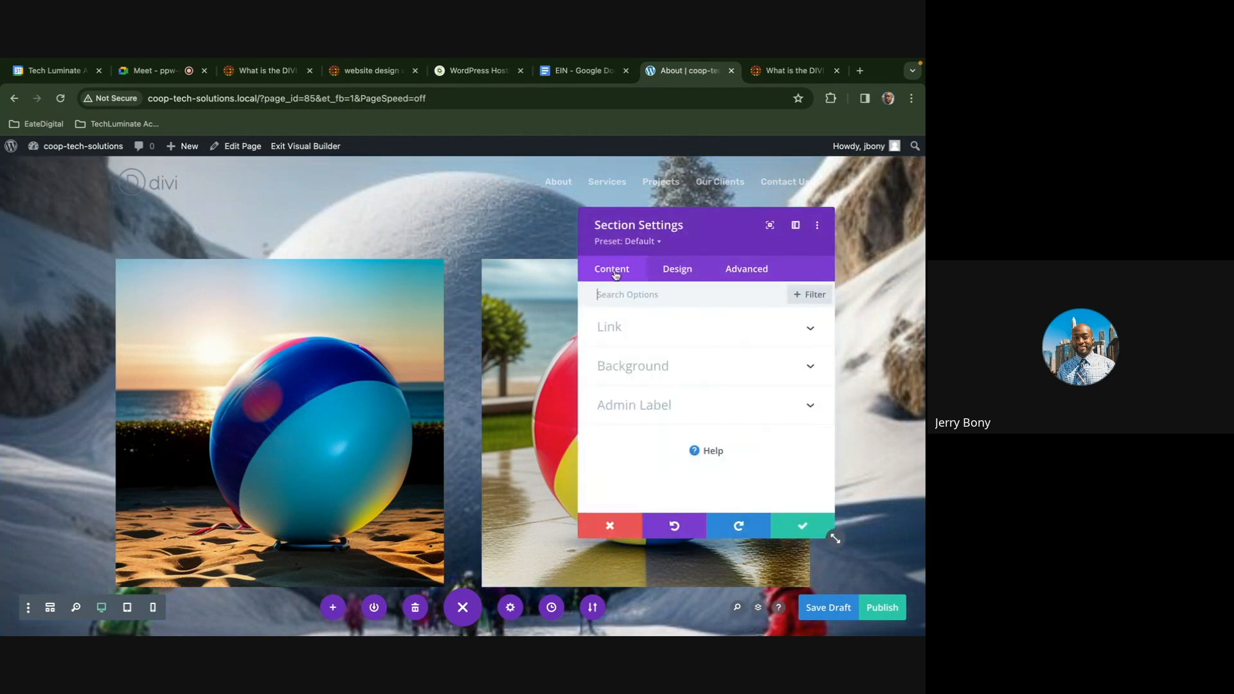
left_click(704, 404)
left_click(802, 526)
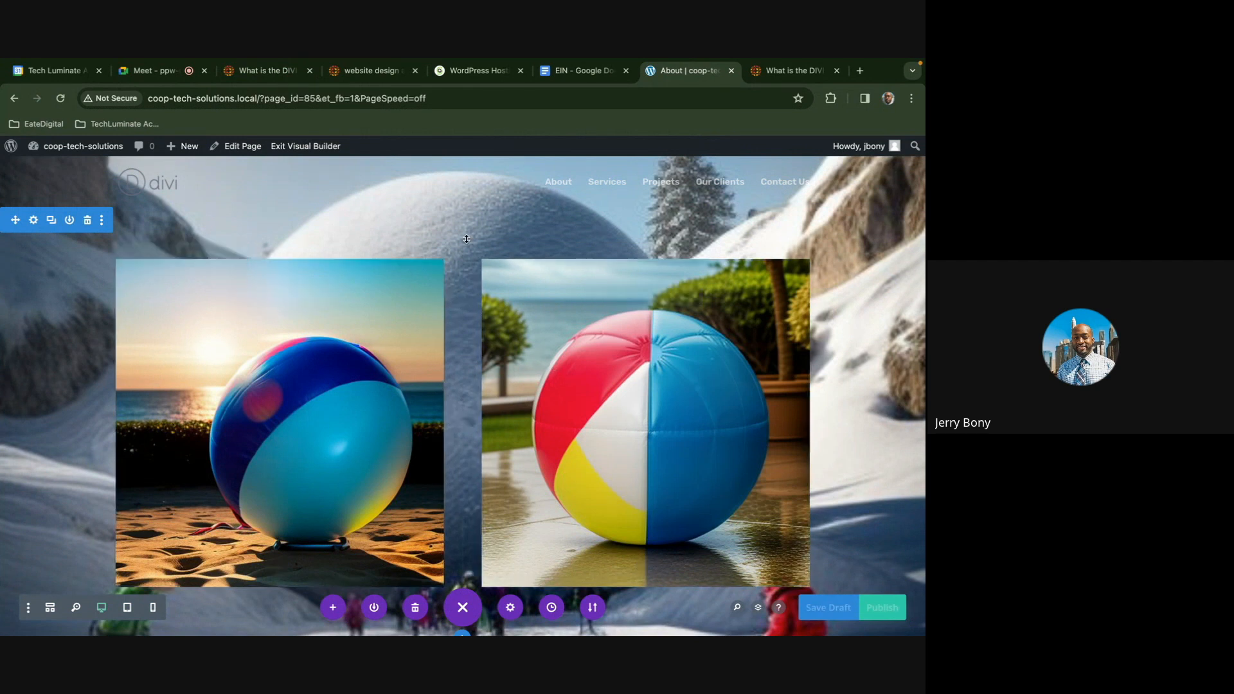
scroll(468, 574, "down", 2)
scroll(468, 574, "up", 2)
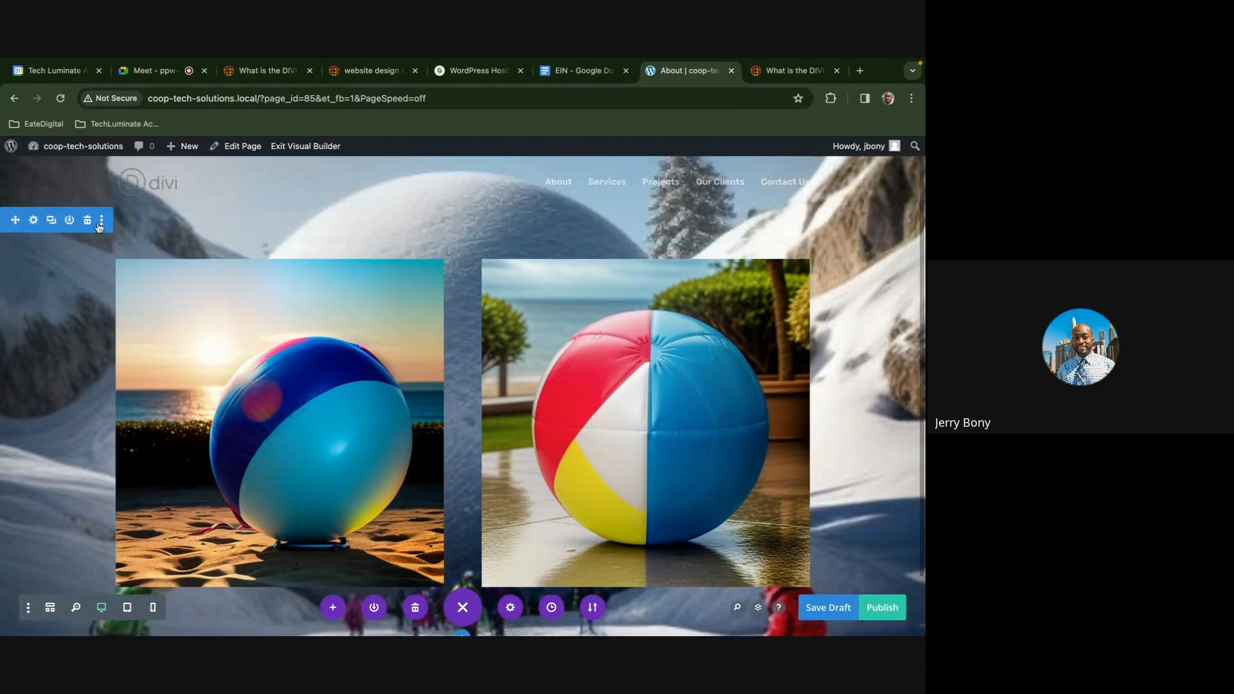
Open the Generate With AI dialog for the sunset beach ball image
left_click(258, 288)
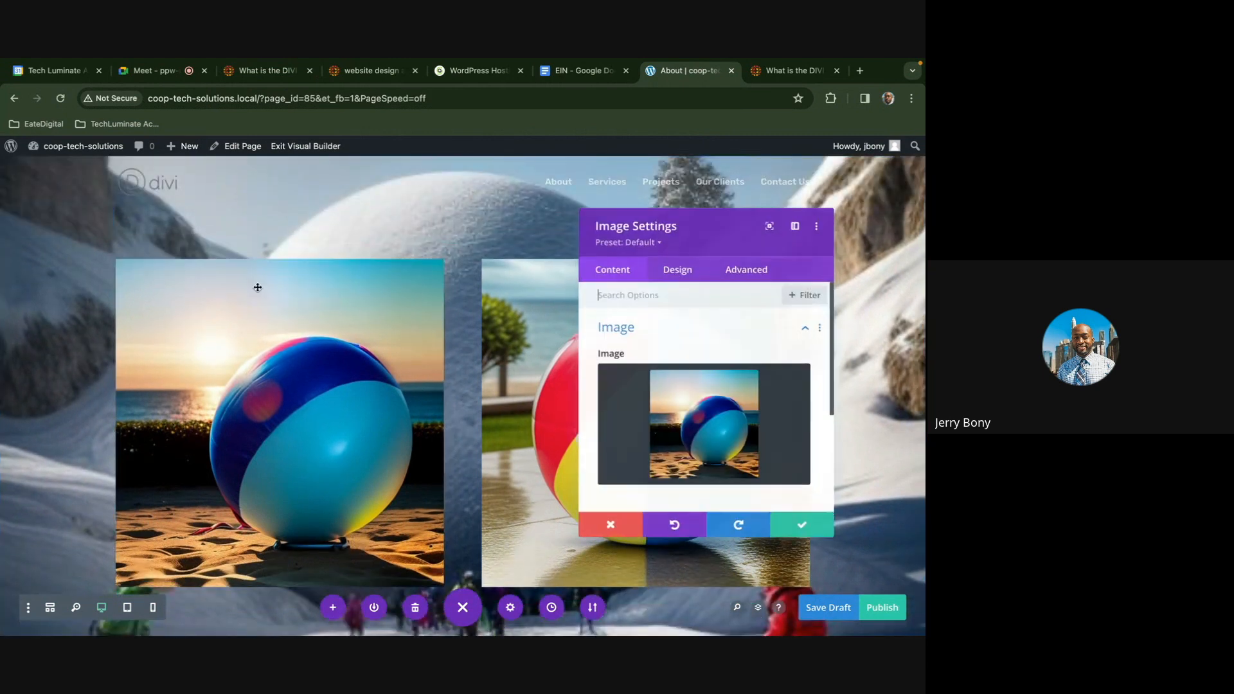
left_click(735, 384)
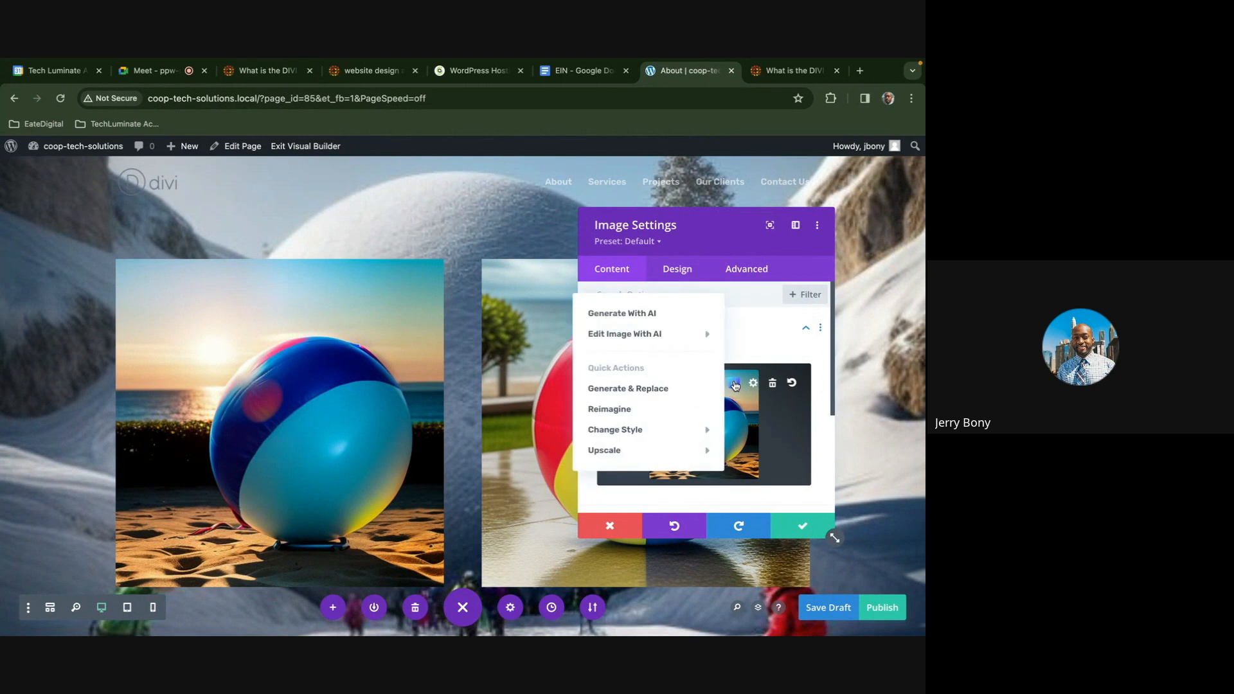
left_click(675, 317)
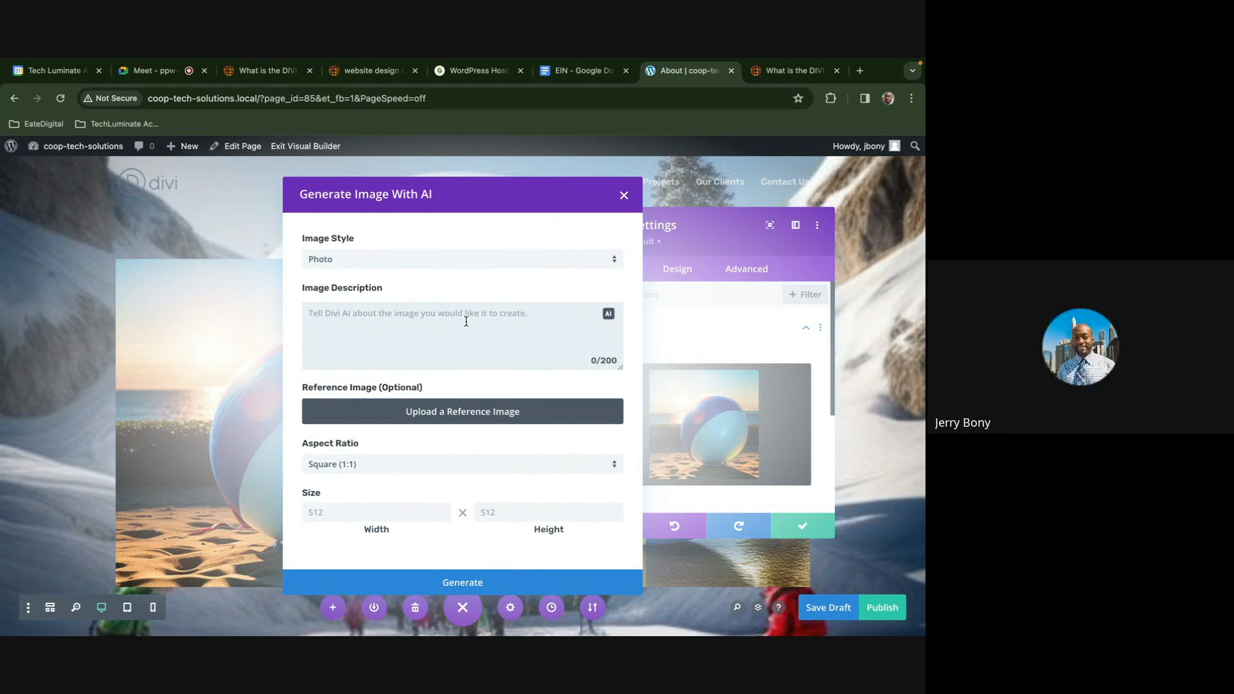
Describe the image to generate as "a crowd of people at an amusement park"
type("a")
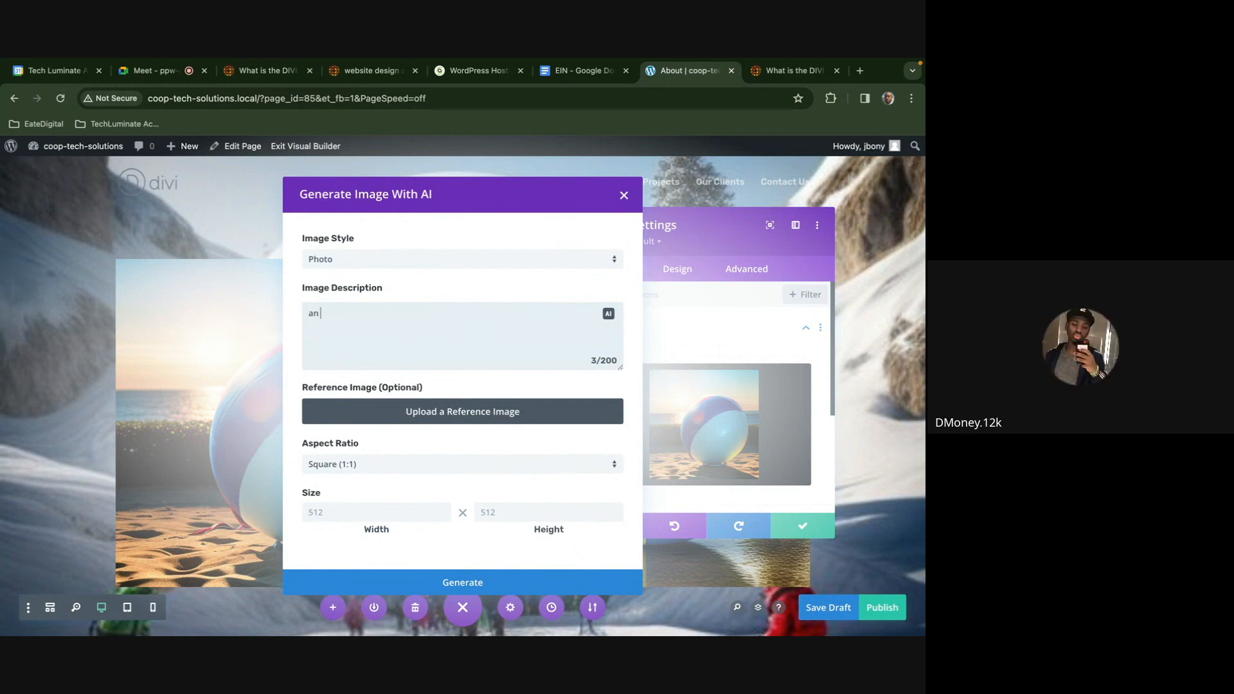
type("crowd of peop")
key("BackSpace")
key("BackSpace")
type("e ")
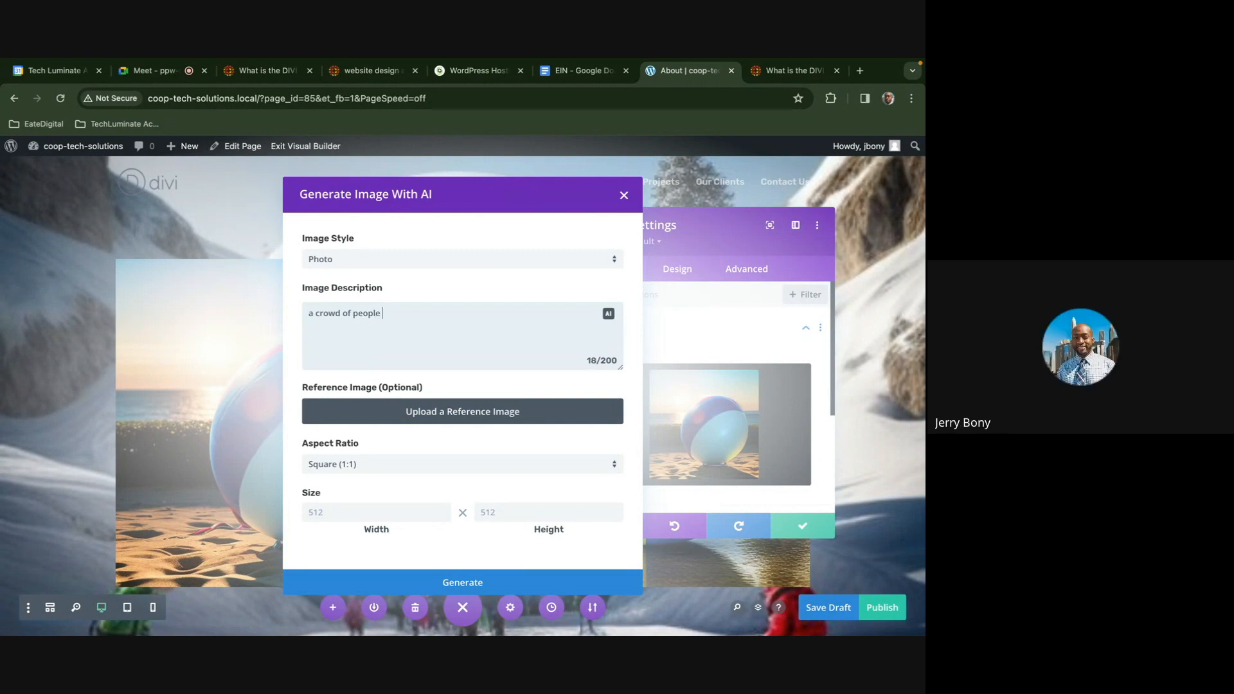
type("at an amusement p")
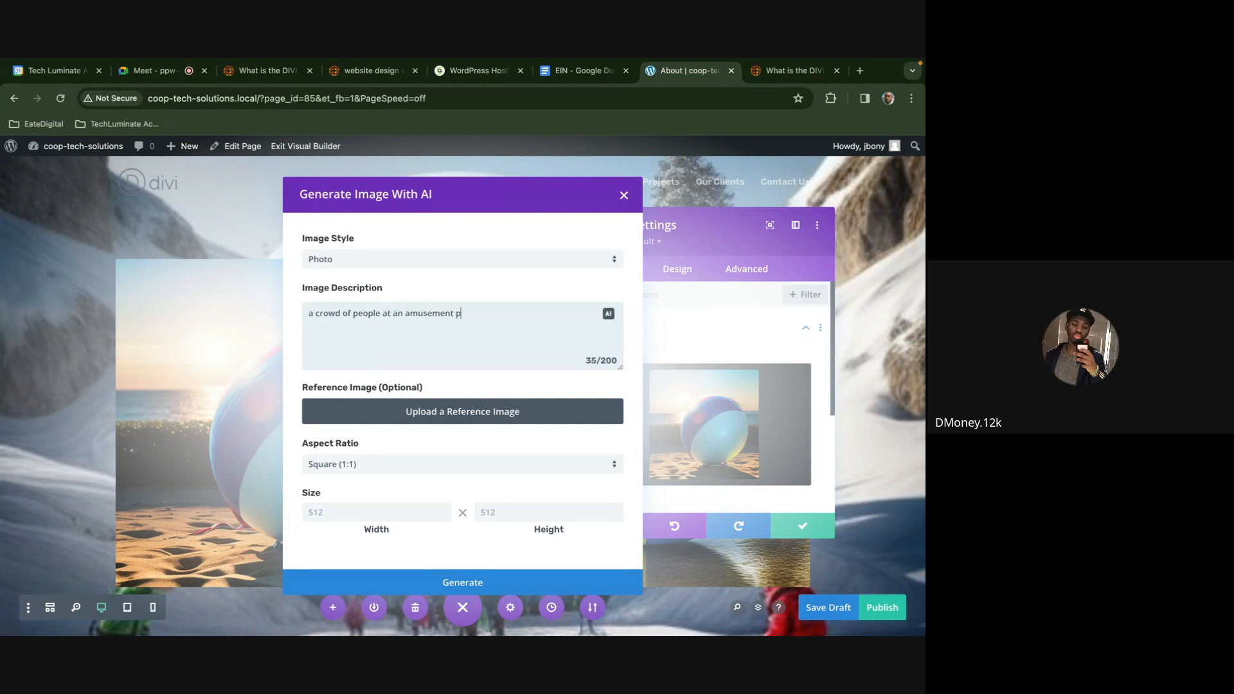
type("ark")
Revise the description to "a crowd of black people at an amusement park having fun" and generate the images
left_click(340, 313)
type("black")
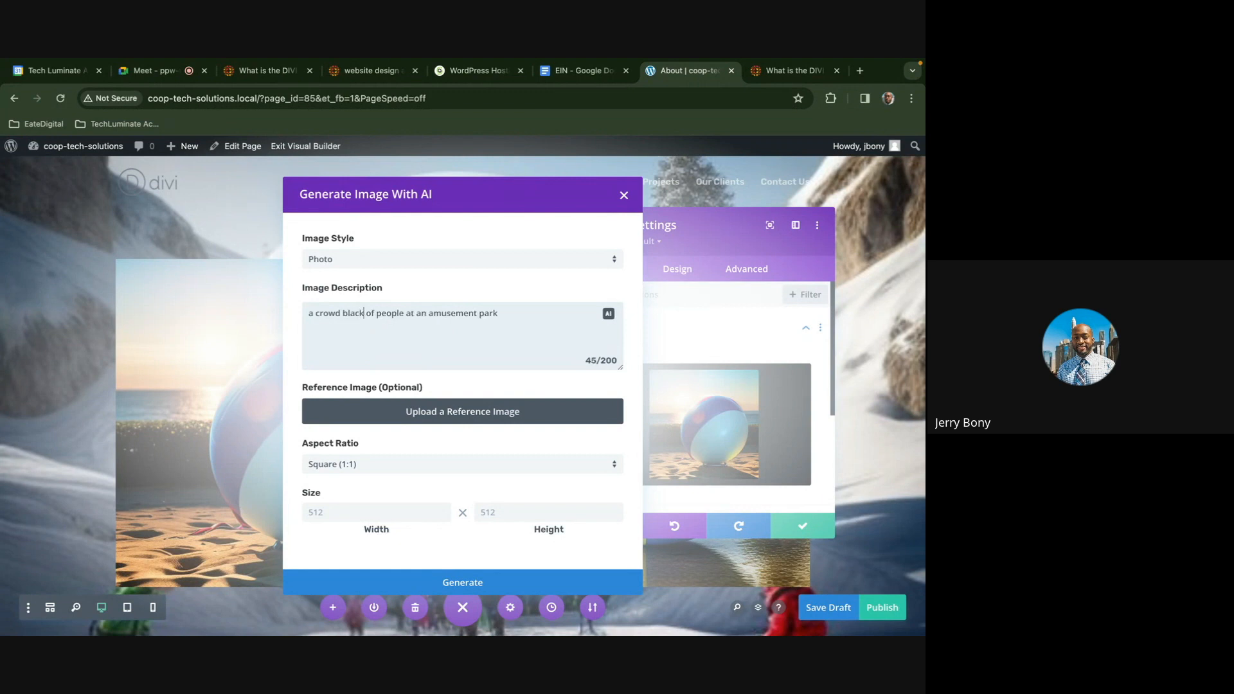
key("BackSpace")
key("BackSpace")
key("BackSpace")
type("of")
left_click(501, 318)
type("having fun")
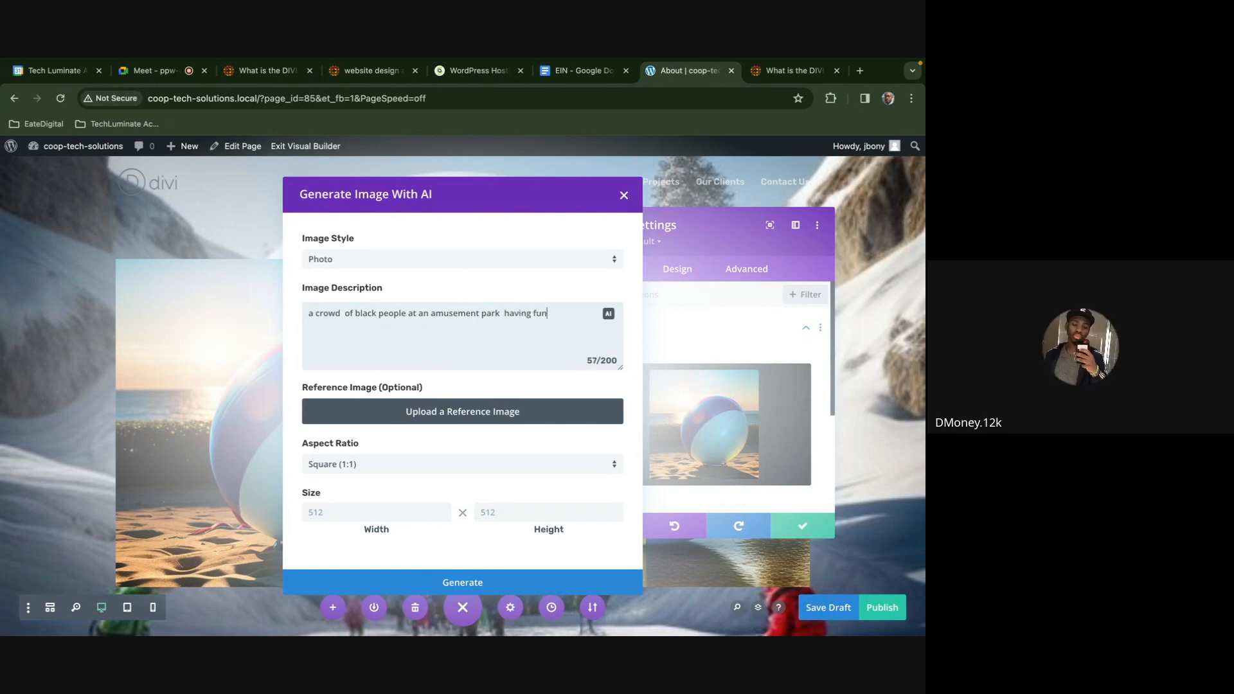
left_click(477, 579)
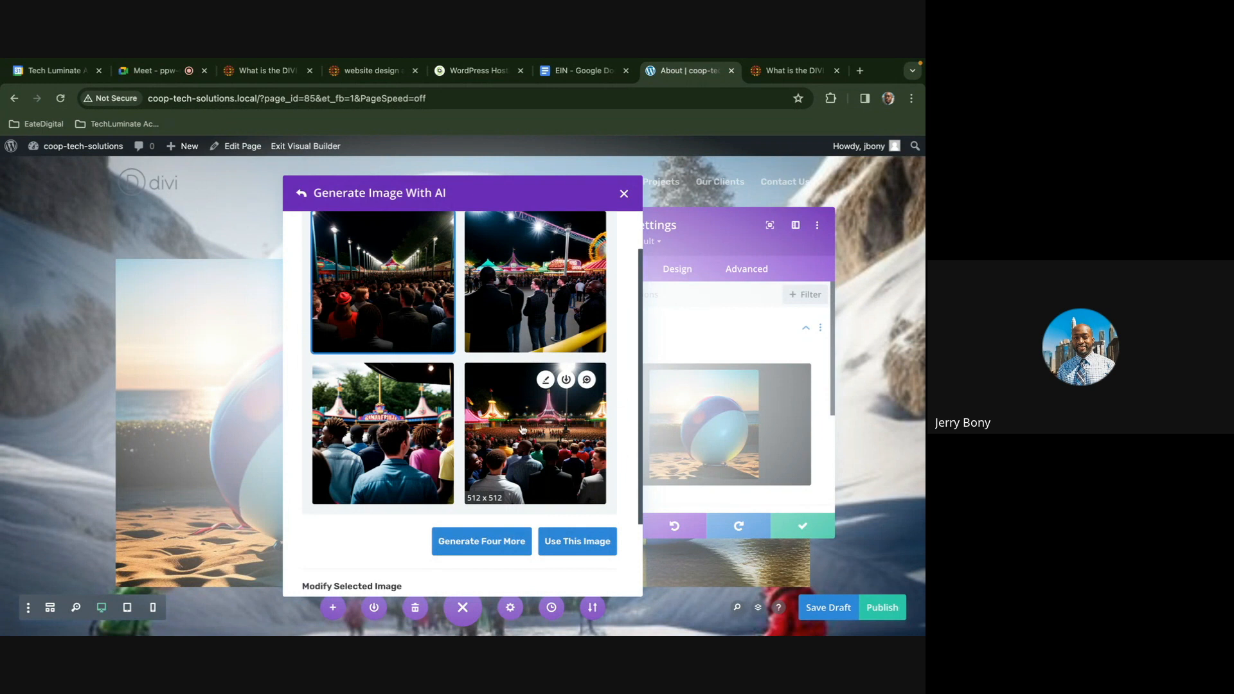
Regenerate the images with the new description "a group of black people having fun at amusement park during the day"
scroll(522, 430, "down", 1)
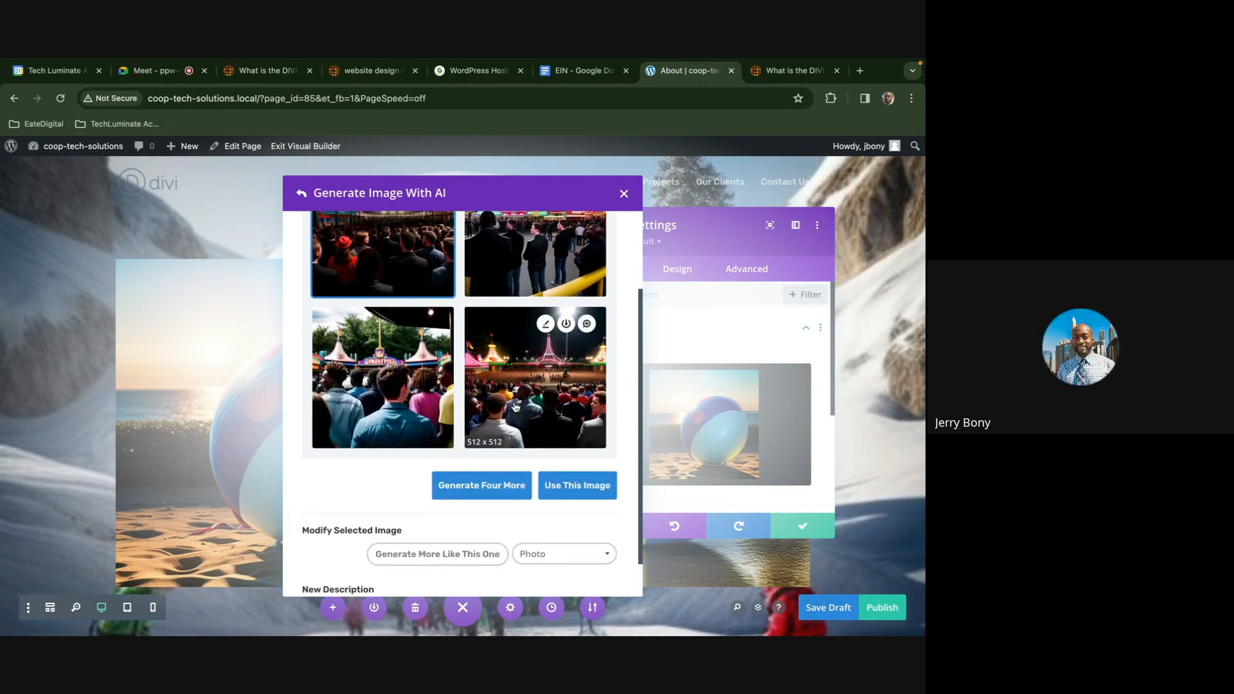
scroll(514, 406, "up", 2)
scroll(514, 407, "down", 2)
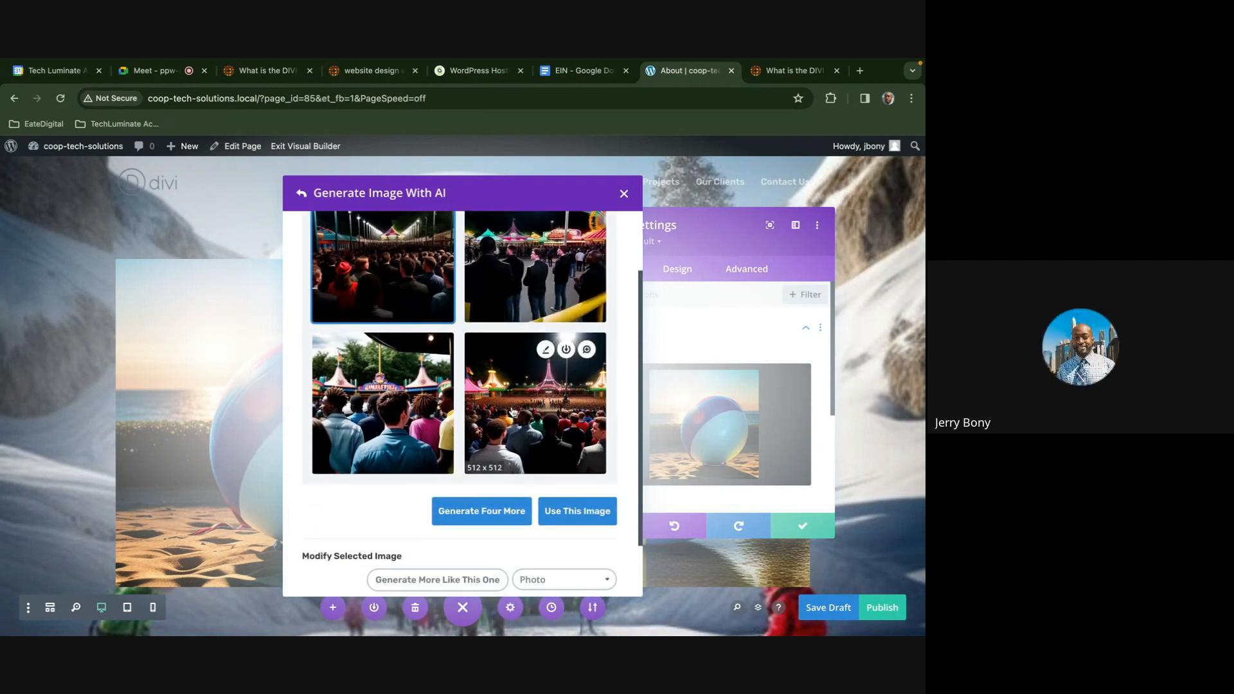
scroll(425, 519, "down", 1)
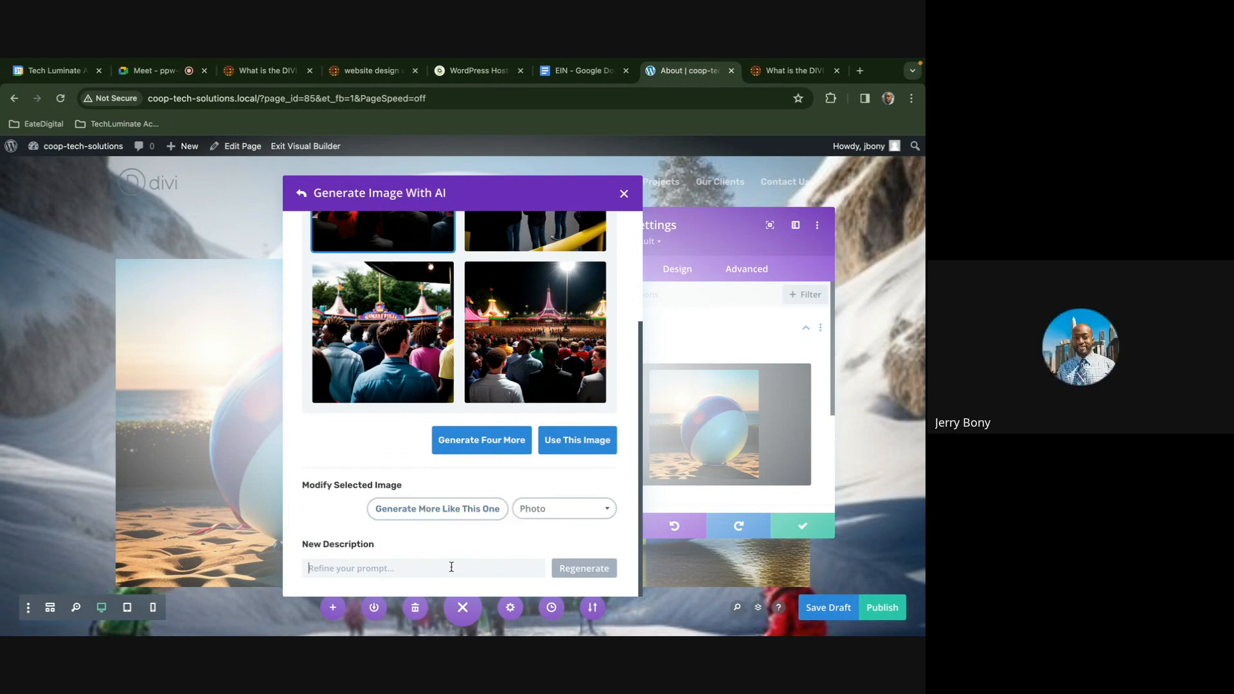
type("a")
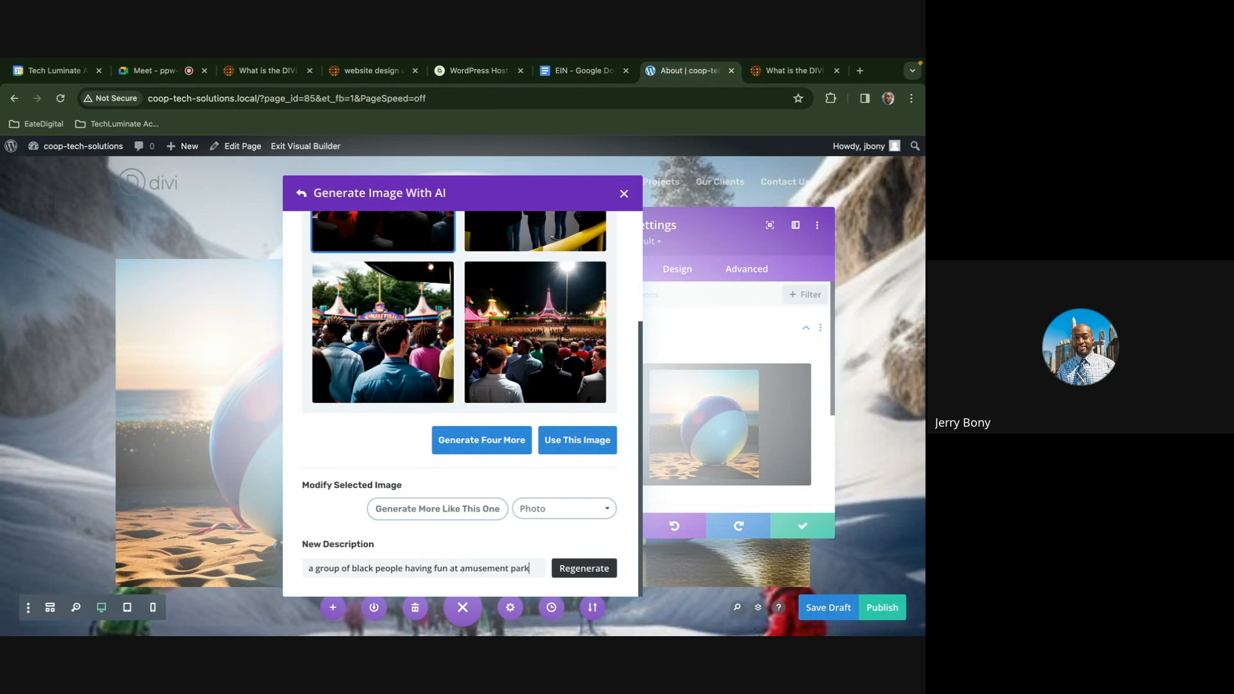
type("uring the day")
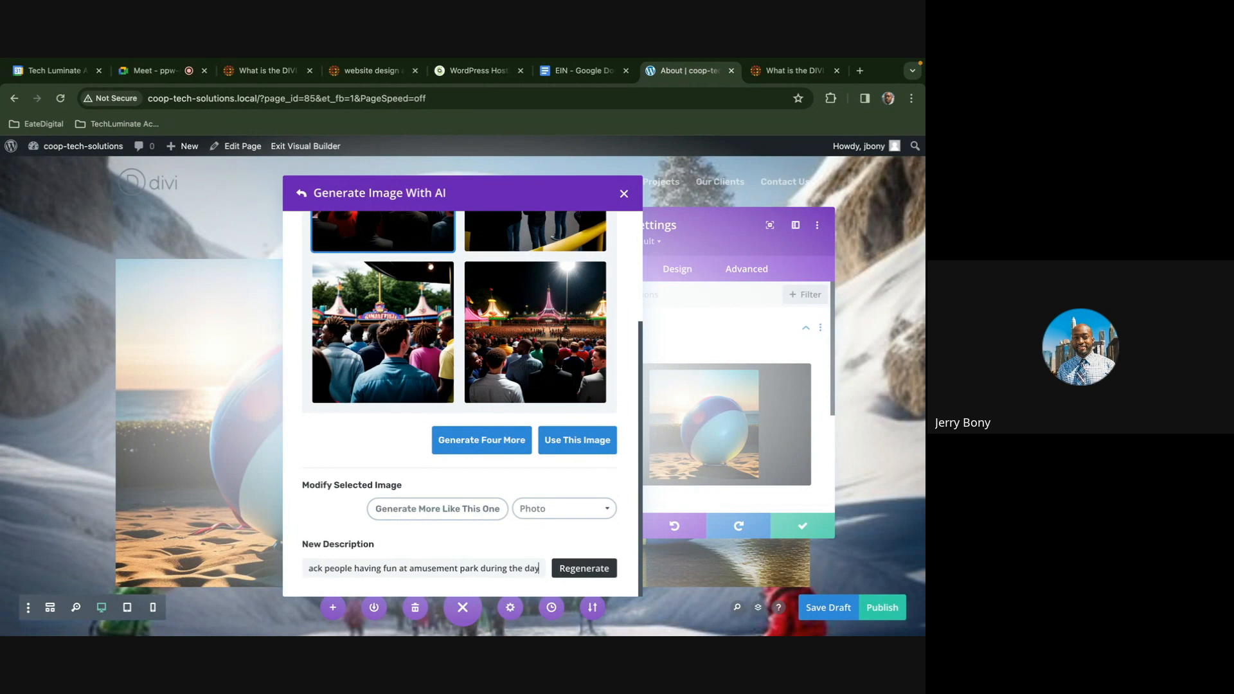
left_click(582, 569)
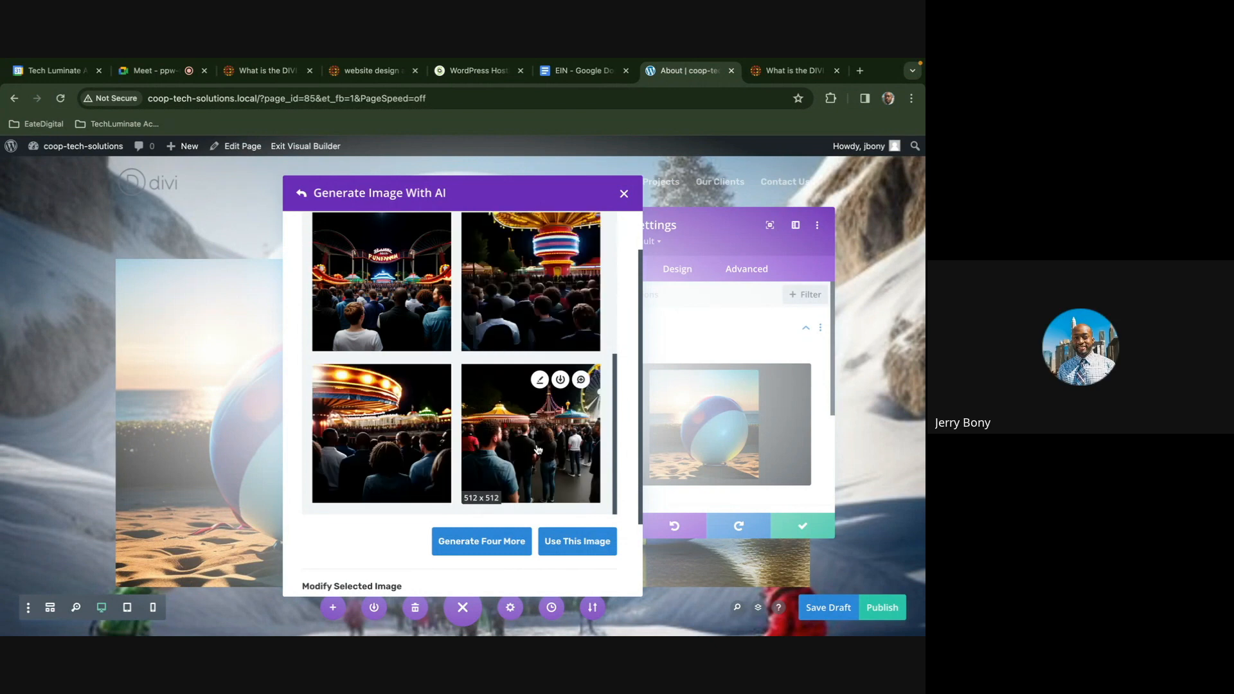
Generate four more amusement park images and review them
scroll(539, 449, "down", 1)
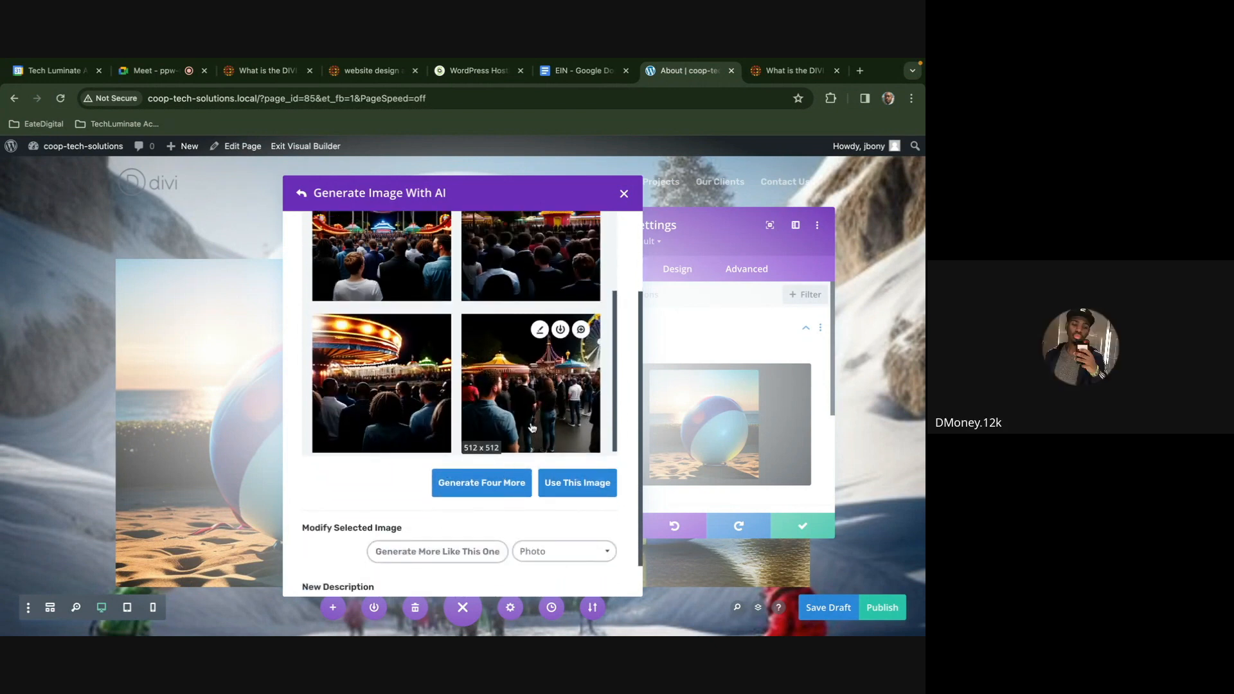
left_click(503, 482)
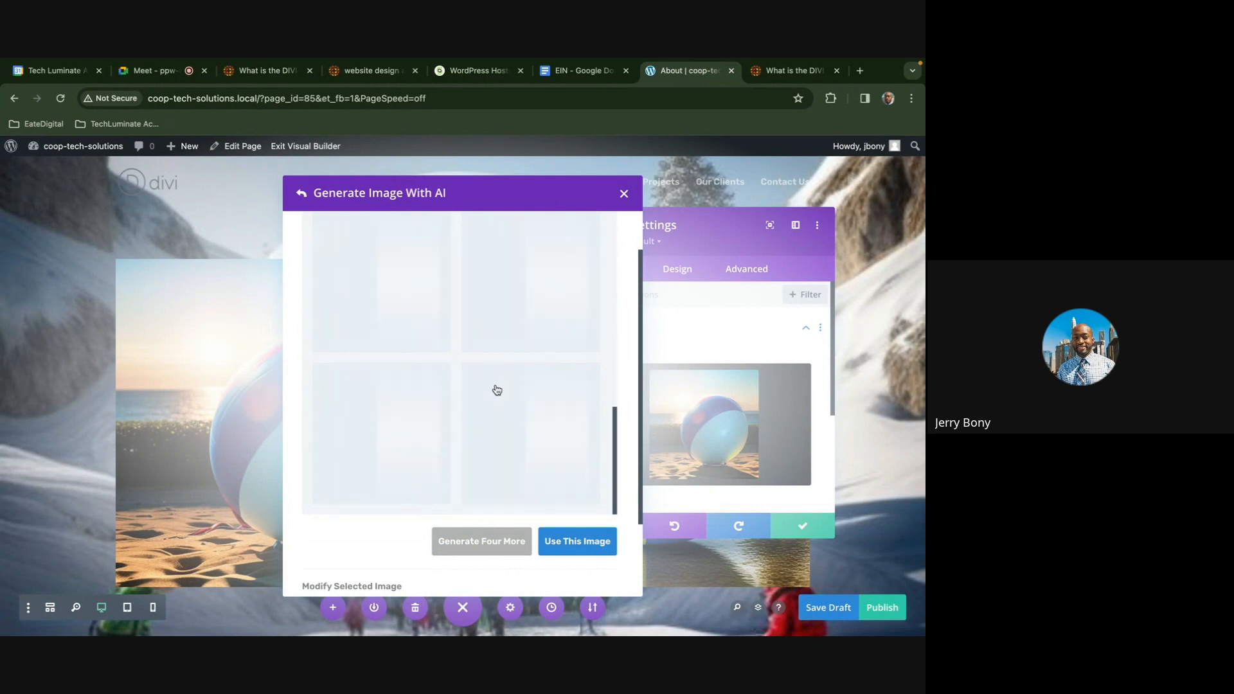
scroll(497, 391, "down", 2)
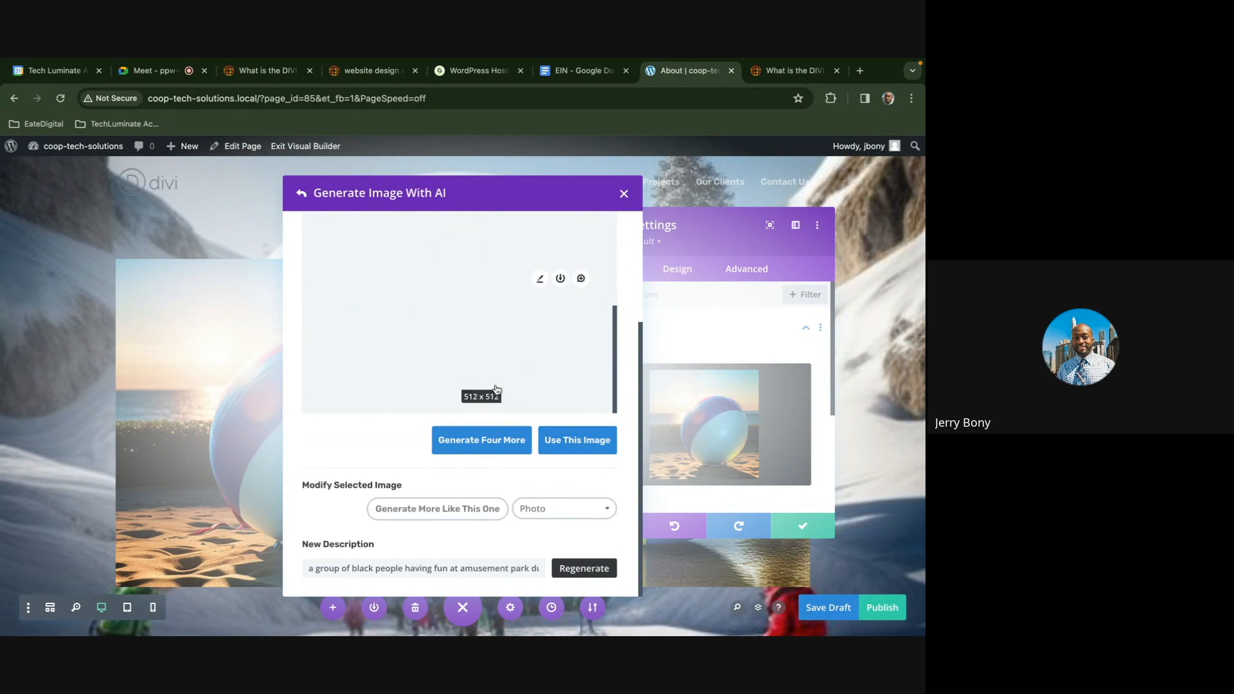
scroll(497, 389, "down", 2)
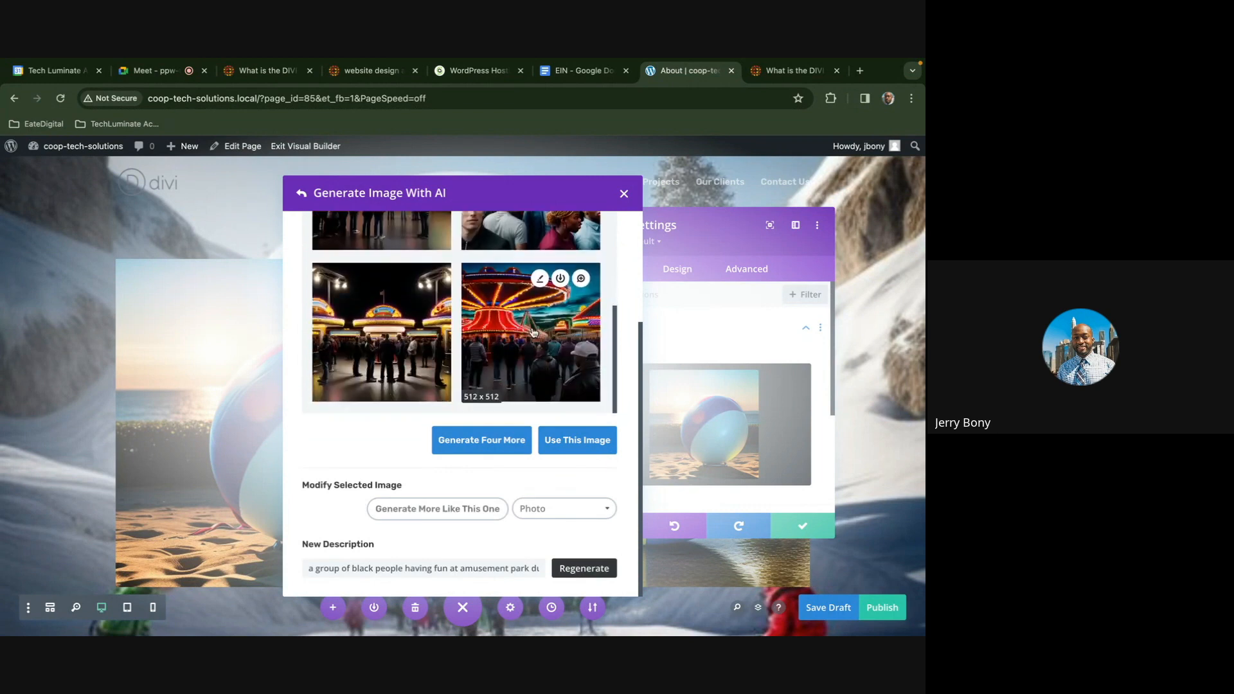
scroll(558, 404, "up", 2)
scroll(558, 404, "down", 2)
Search Google Images in a new browser tab for "kids having fun at amusement park"
left_click(860, 70)
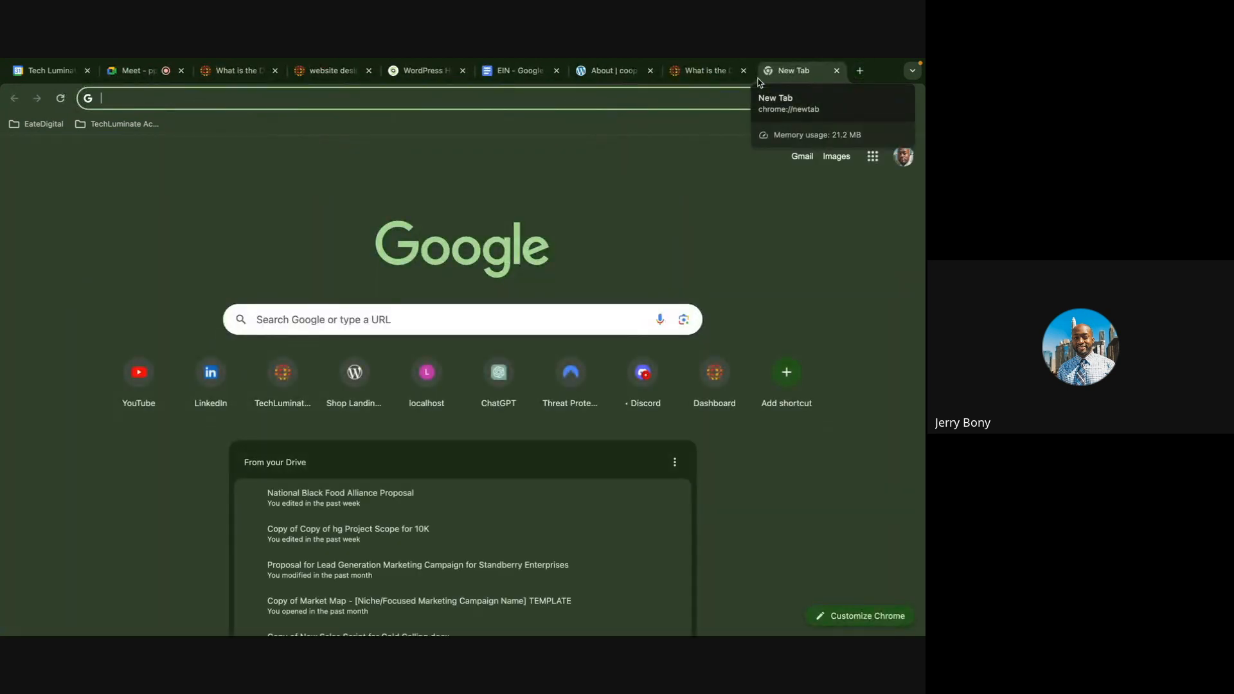
type("go")
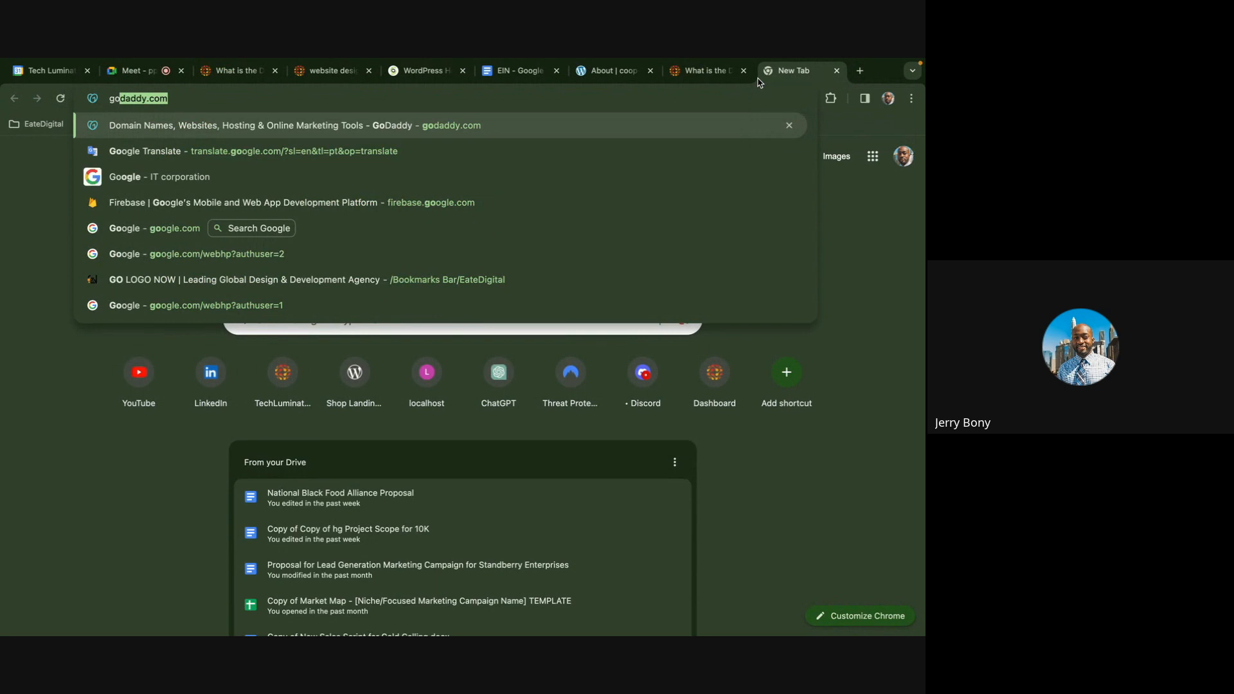
type("ogle")
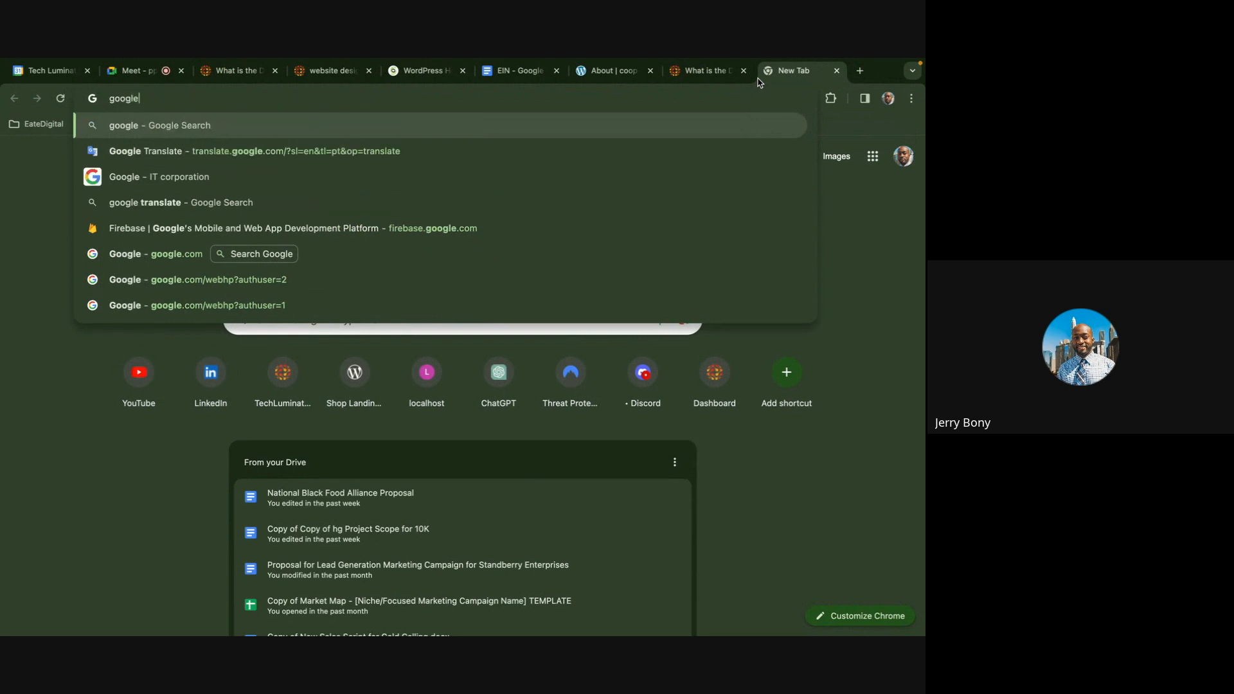
key("Return")
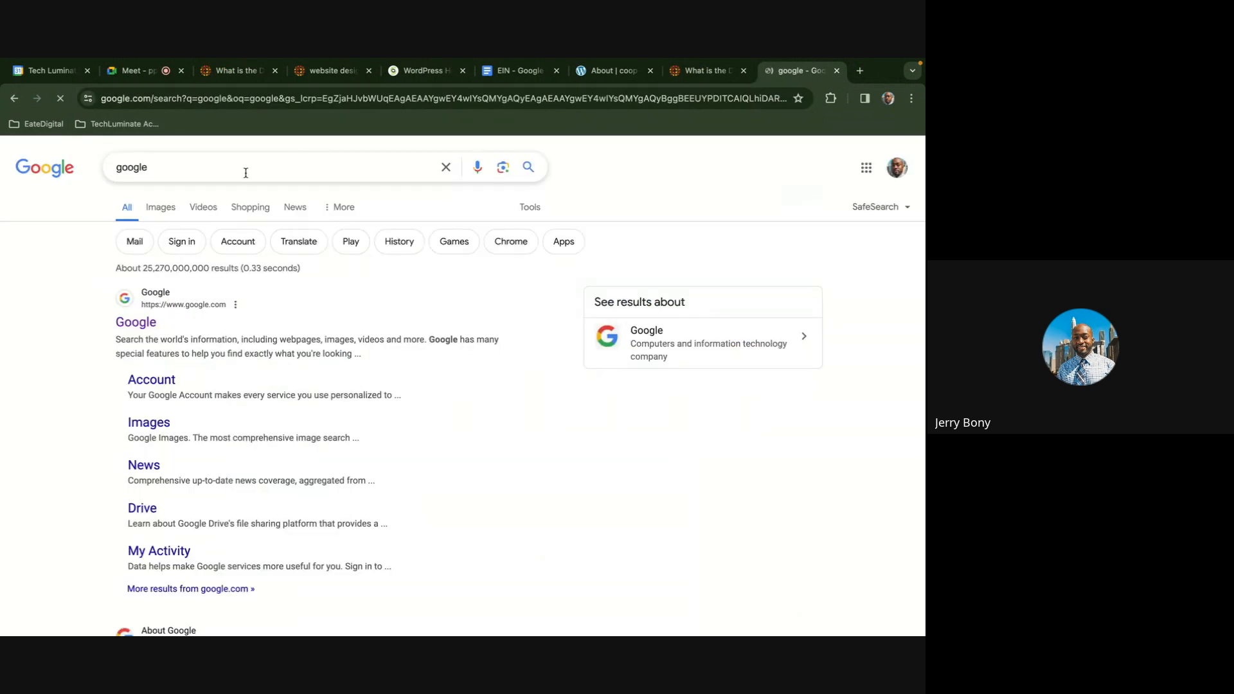
left_click(244, 173)
left_click_drag(148, 174, 102, 168)
type("ki")
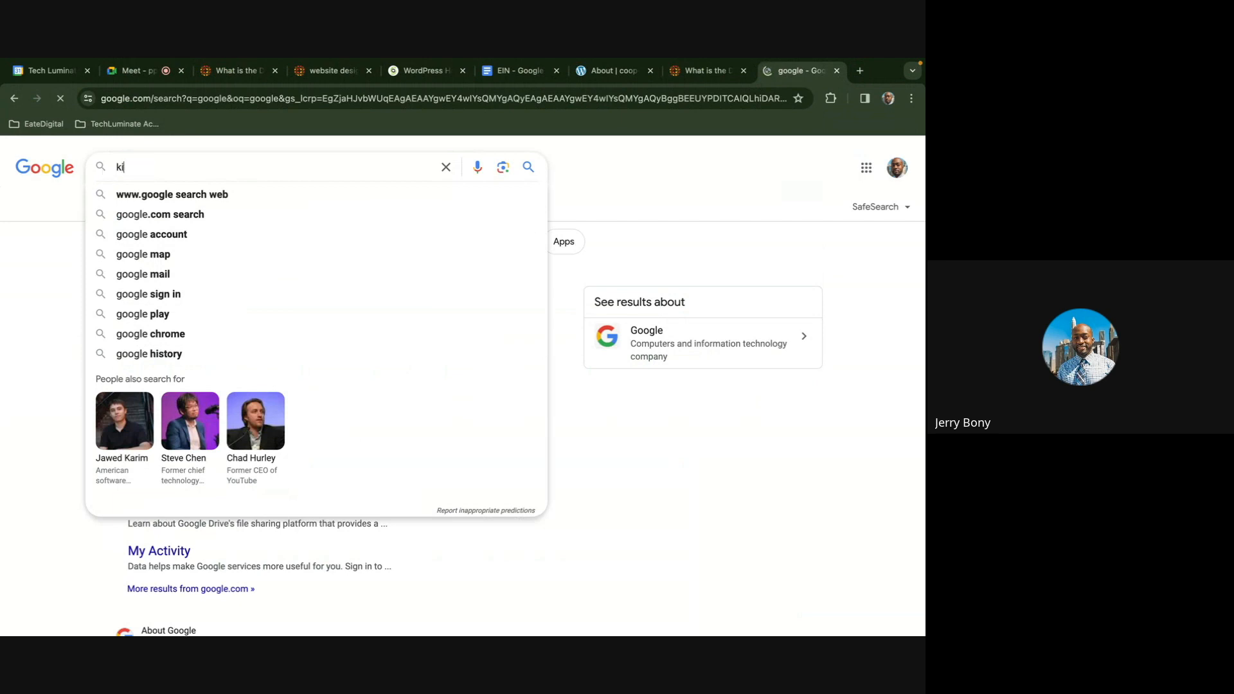
type("ds having fun at ")
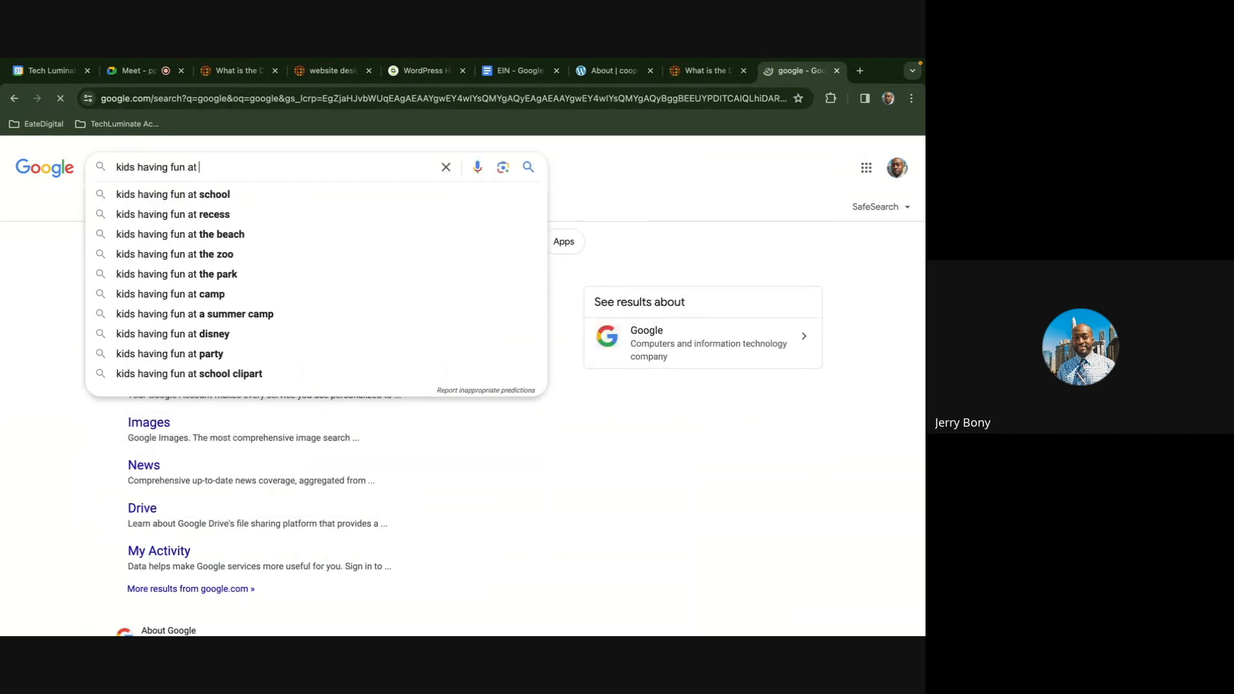
type("amusement par")
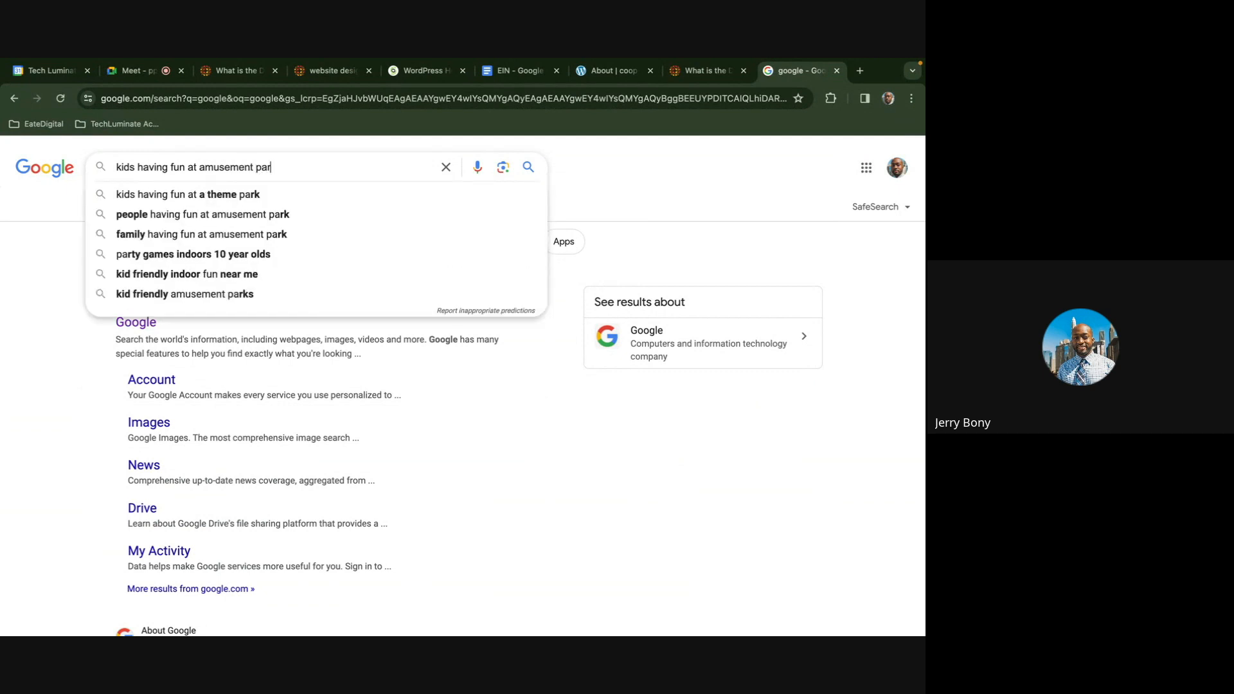
type("k")
key("Return")
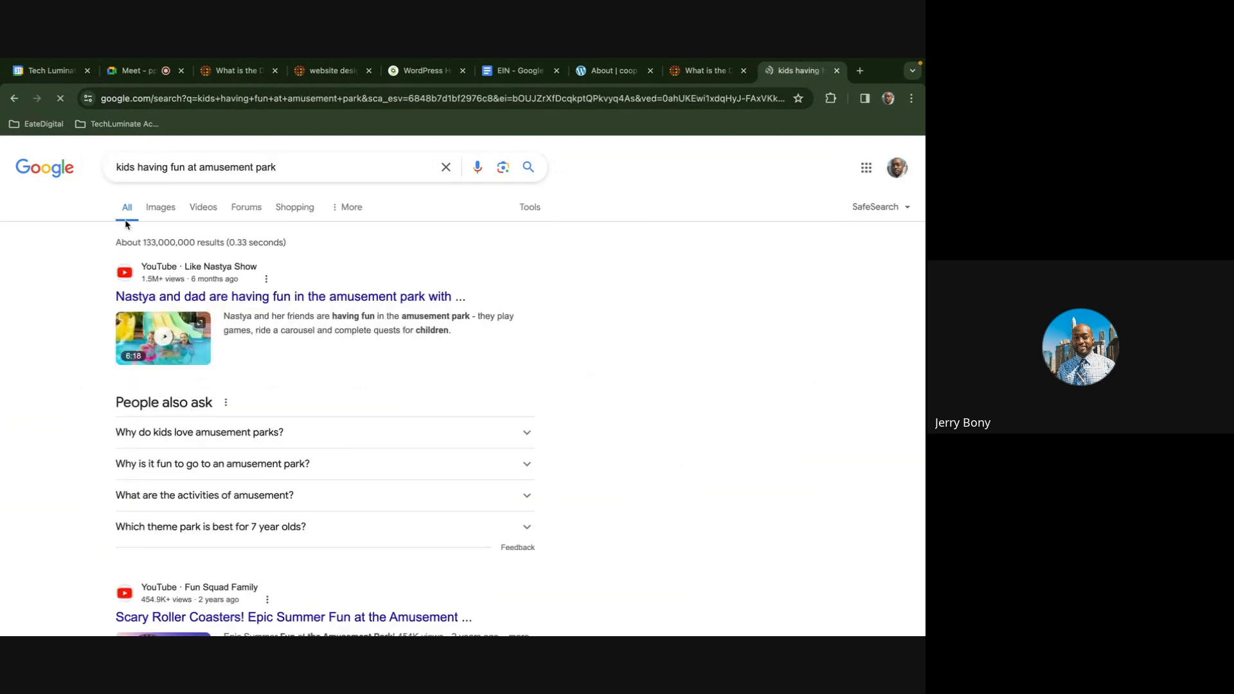
left_click(168, 216)
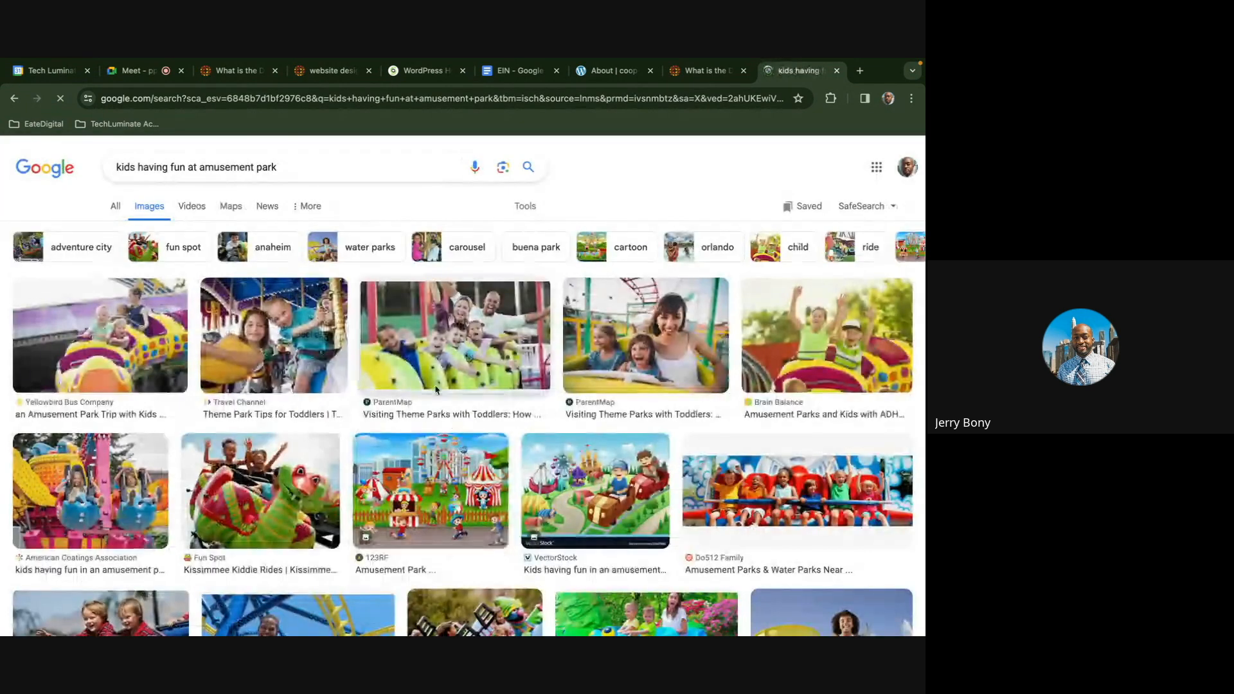
Save the Dutch Wonderland photo of the smiling family of four to the Desktop as "amusement park"
scroll(545, 374, "down", 3)
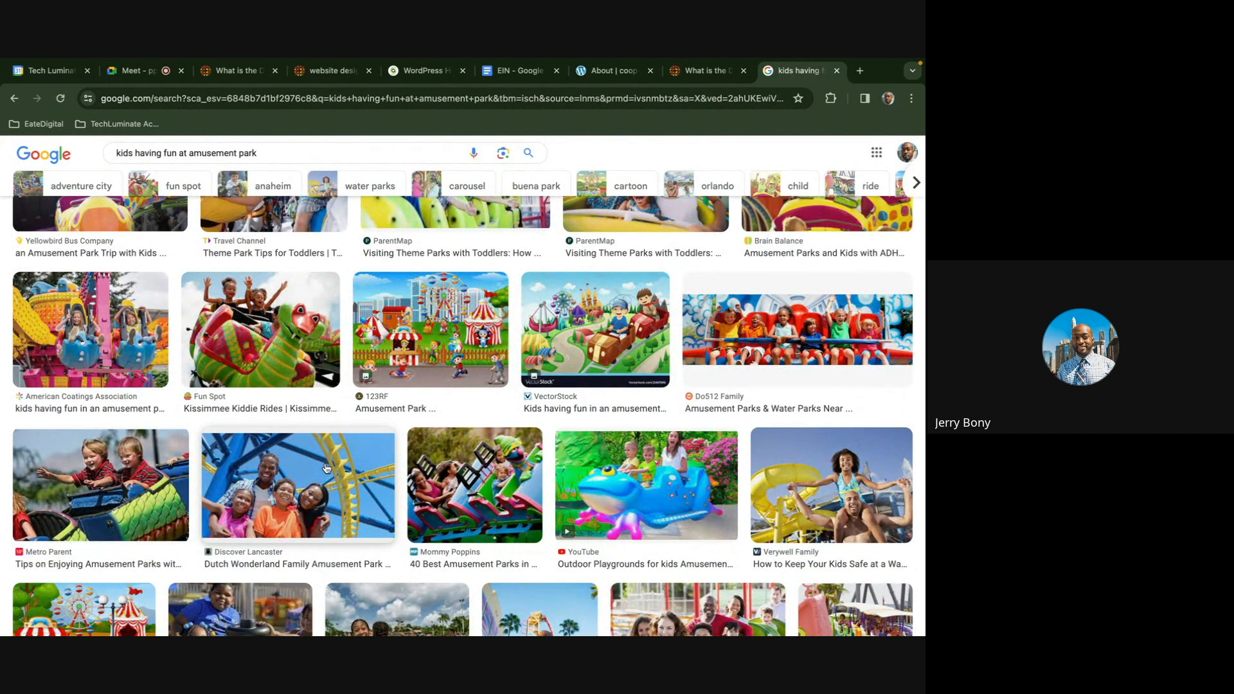
scroll(326, 468, "down", 1)
left_click(316, 409)
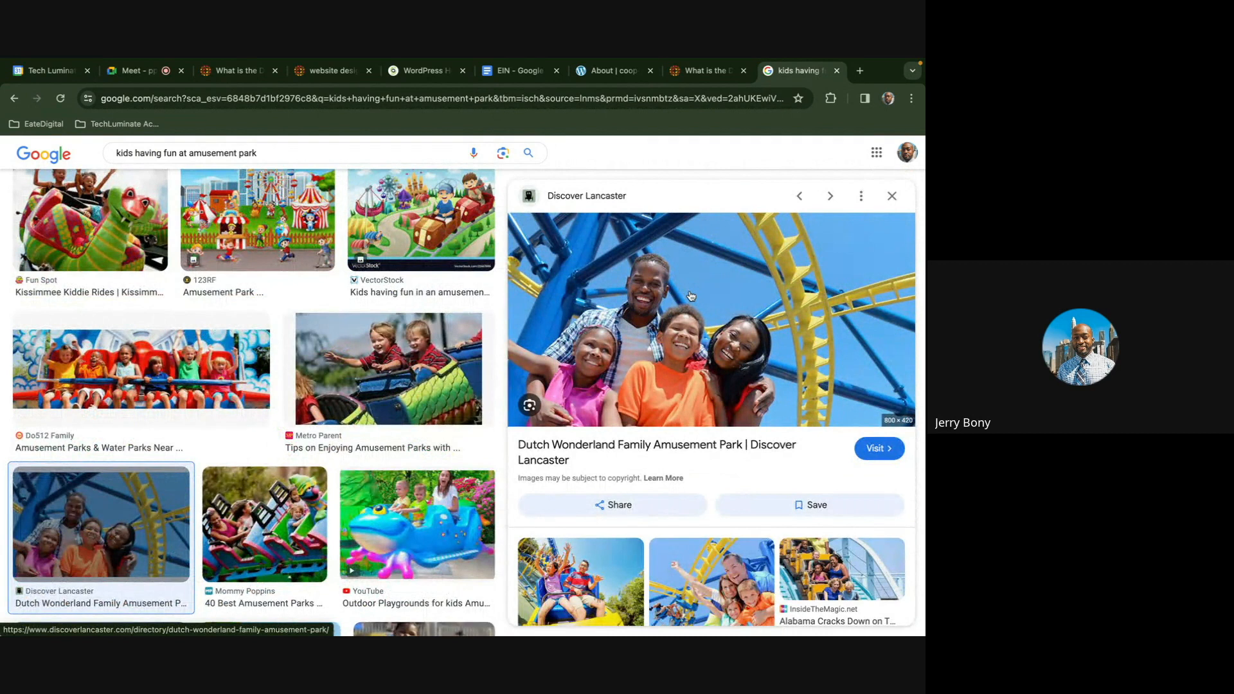
right_click(691, 296)
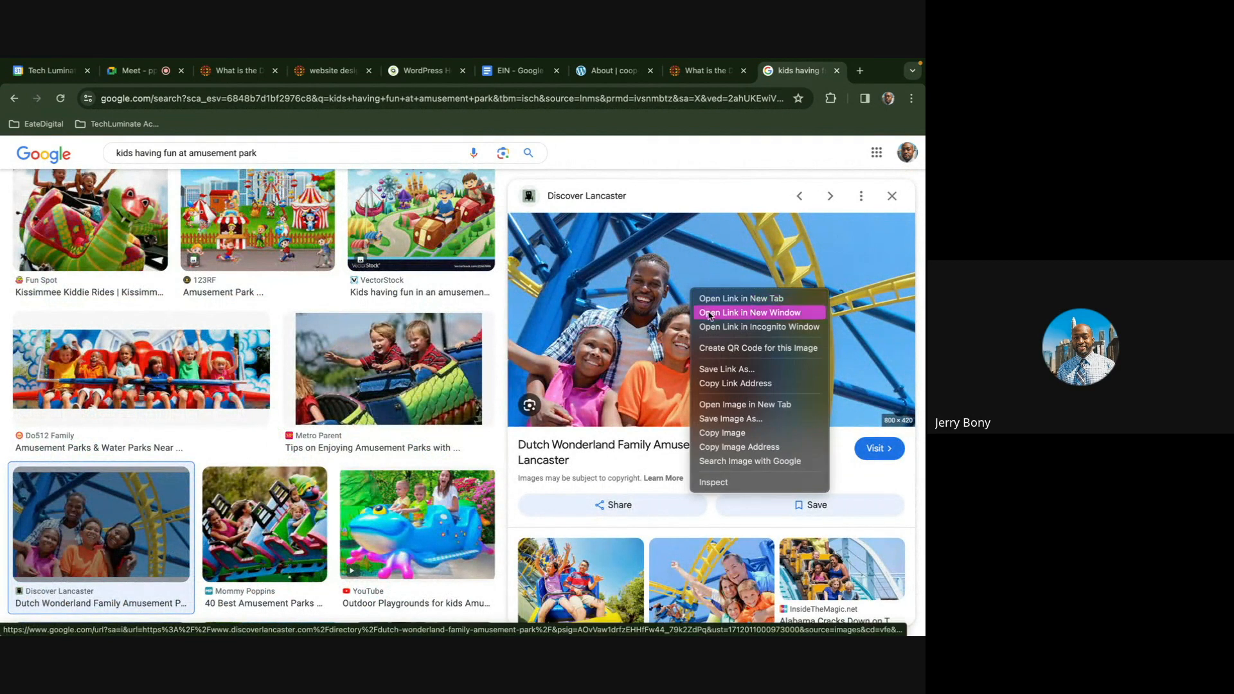
left_click(747, 419)
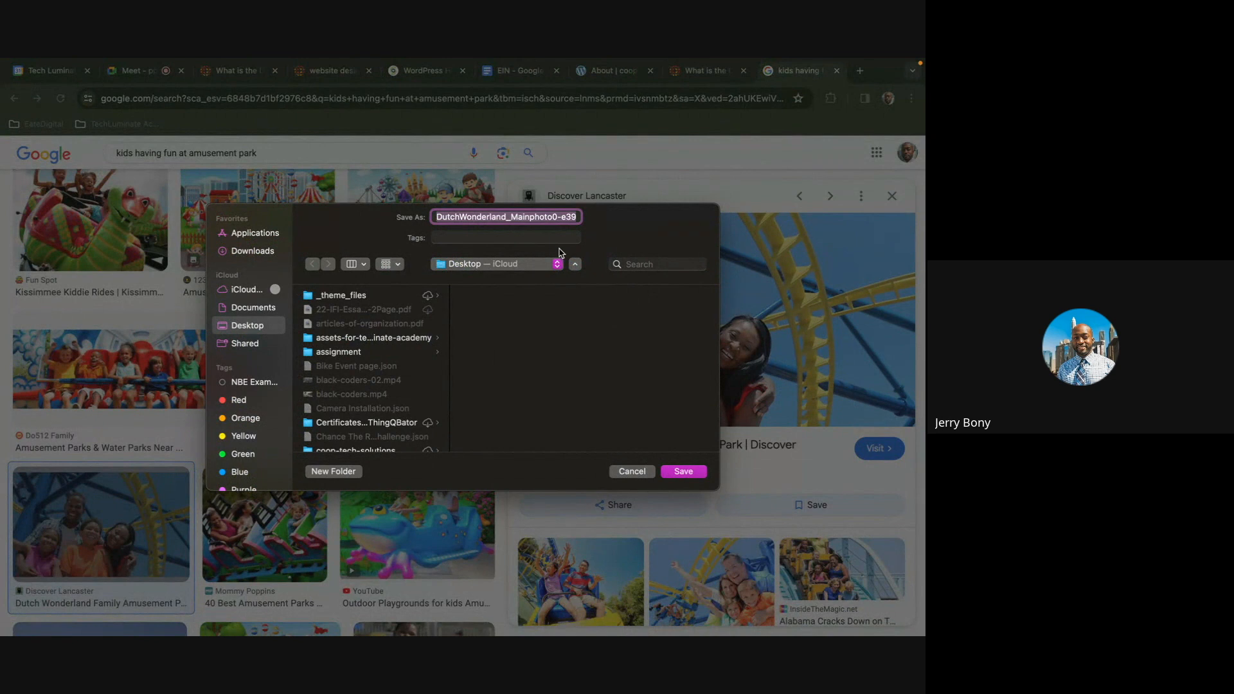
type("amus")
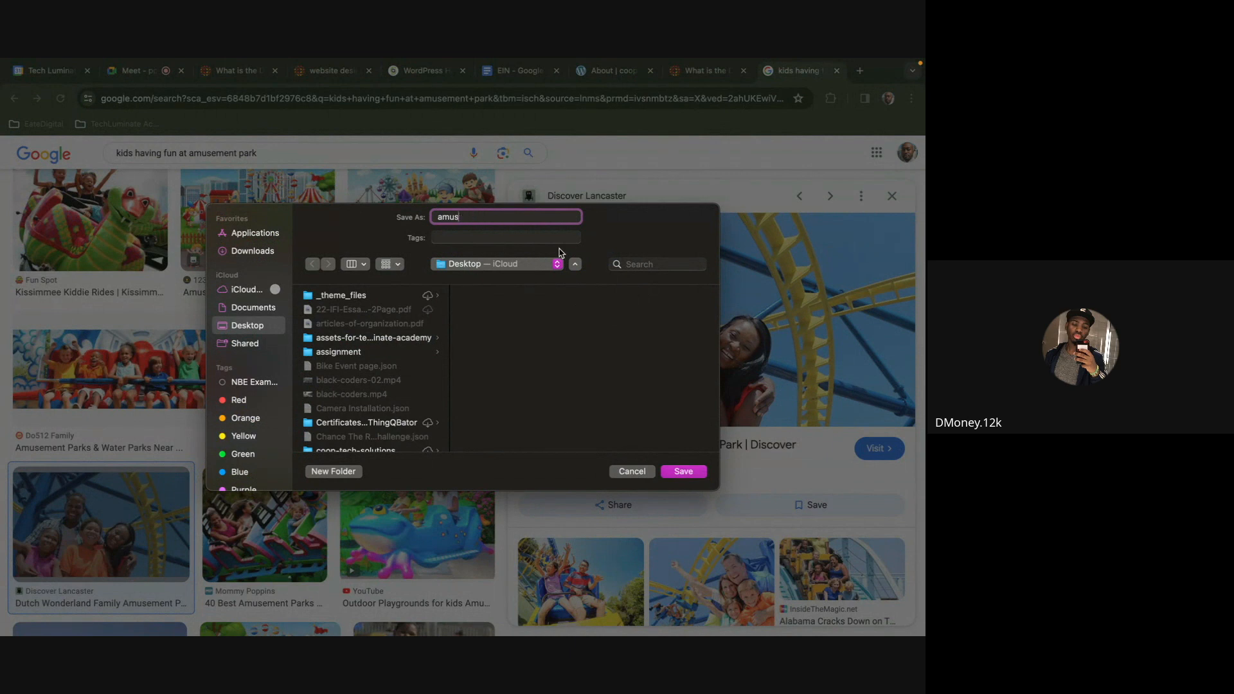
type("meement park")
left_click(683, 472)
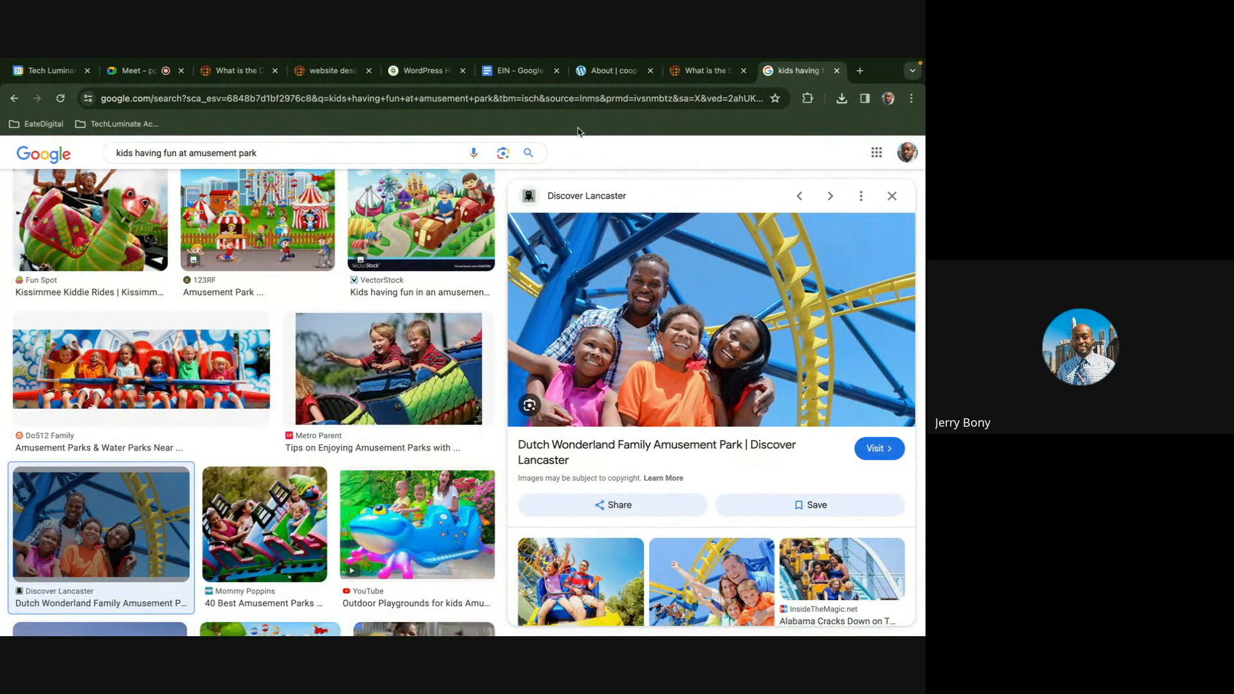
Check the downloaded amusement park.jpeg in its folder and return to the browser
left_click(841, 98)
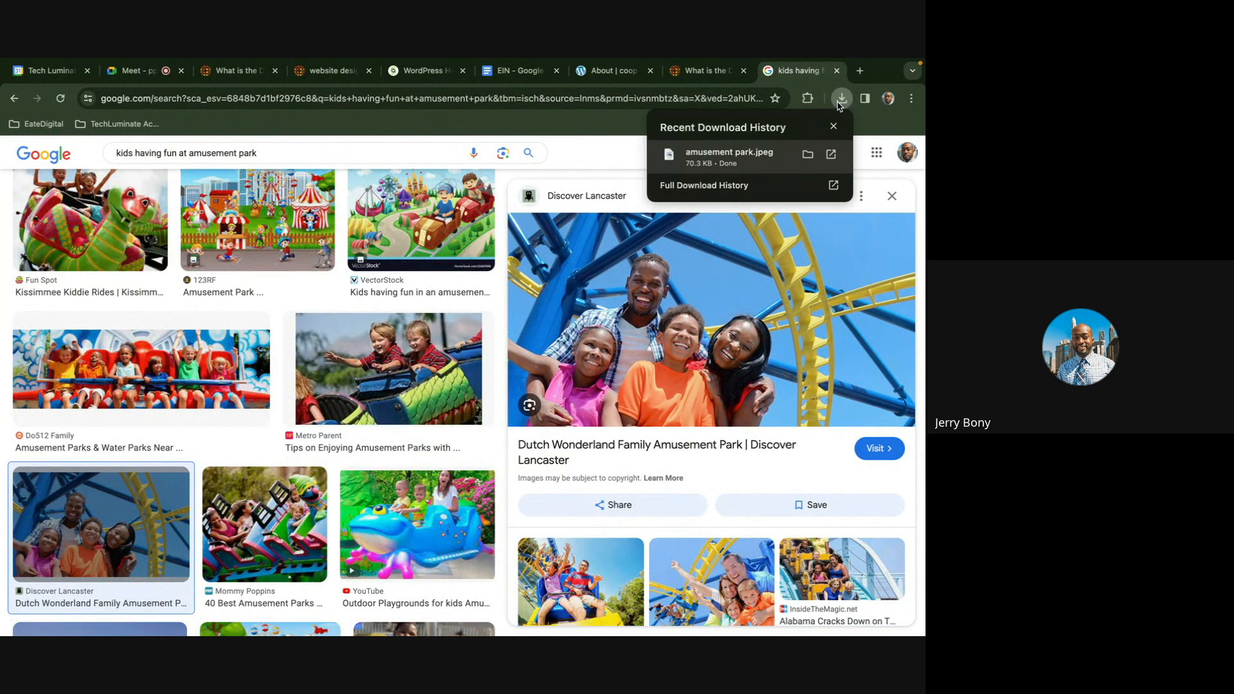
left_click(813, 162)
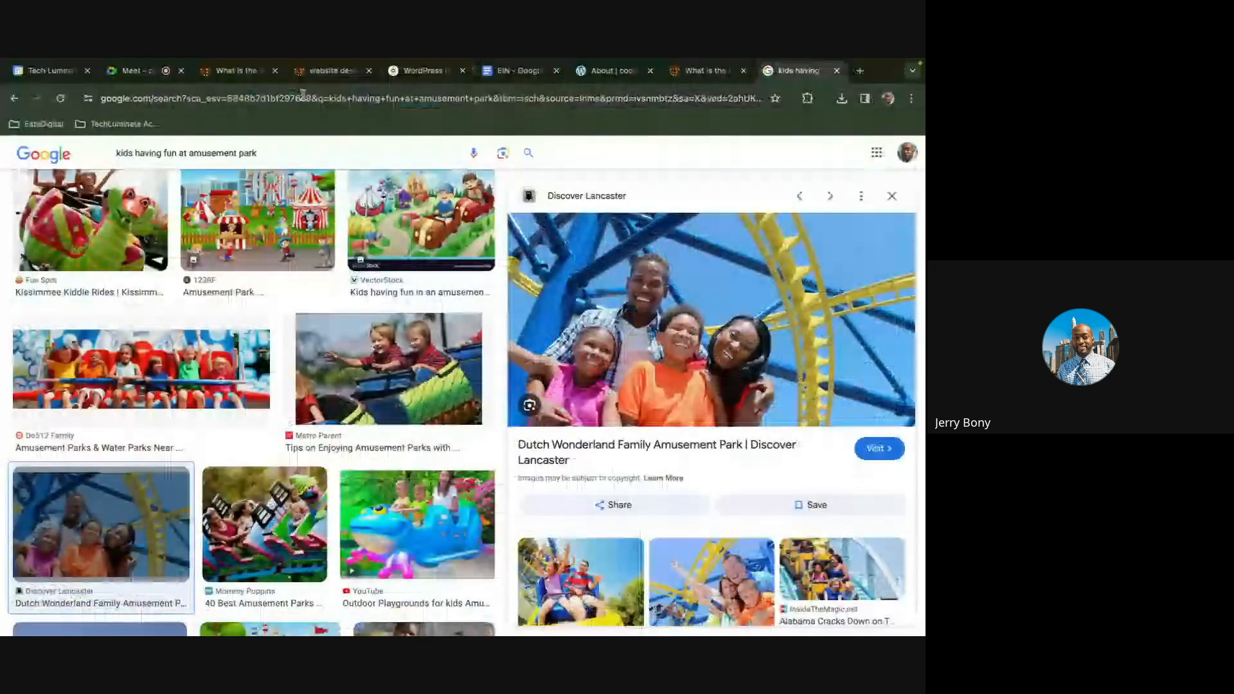
key("ctrl+Left")
key("ctrl+Right")
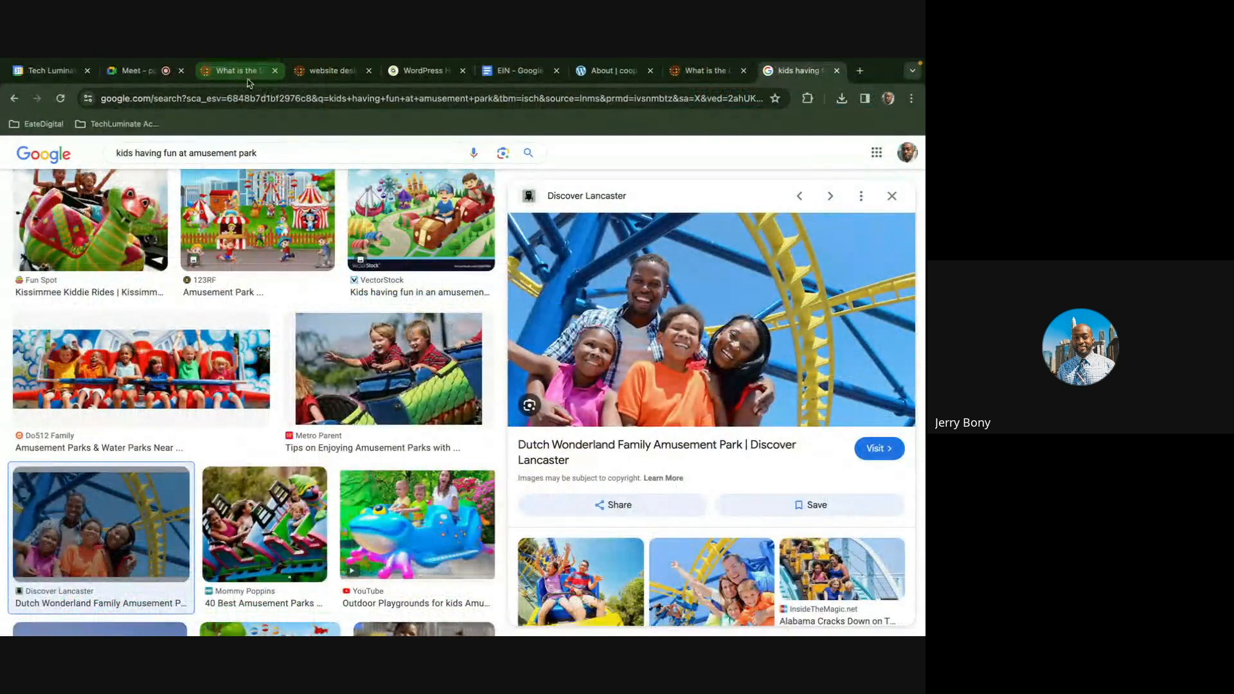
Discard the previously generated images on the About page and start a new AI generation for the left beach ball image
left_click(598, 74)
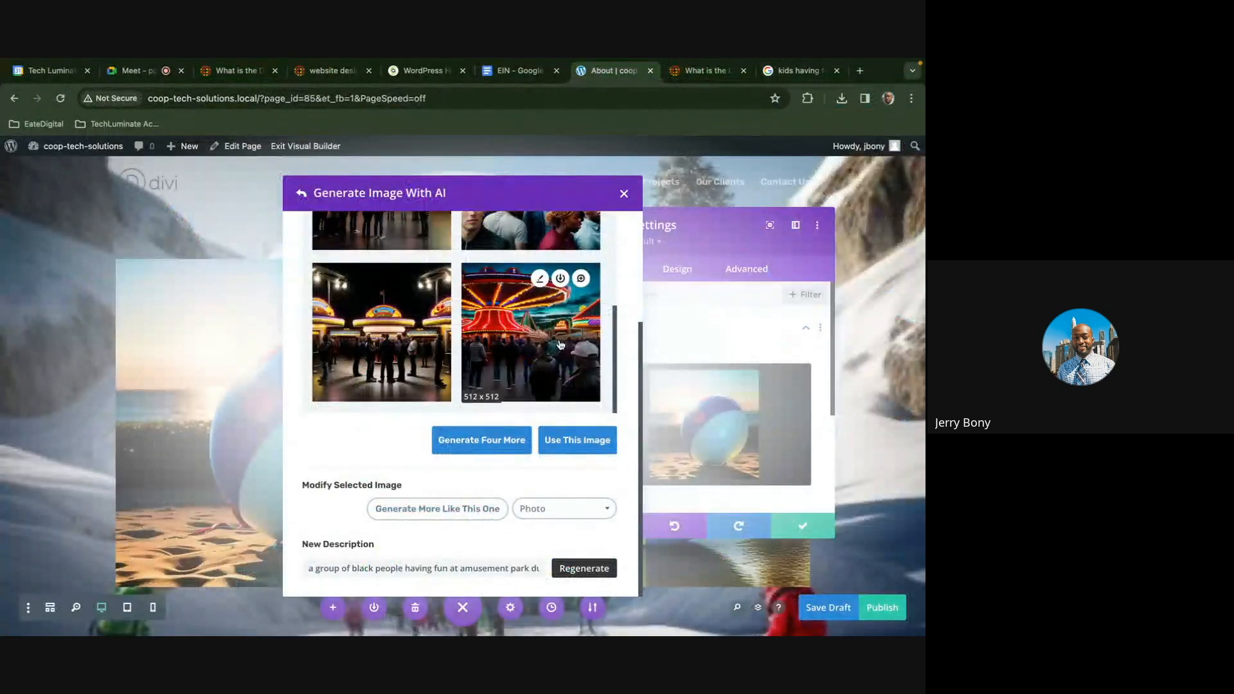
left_click(622, 192)
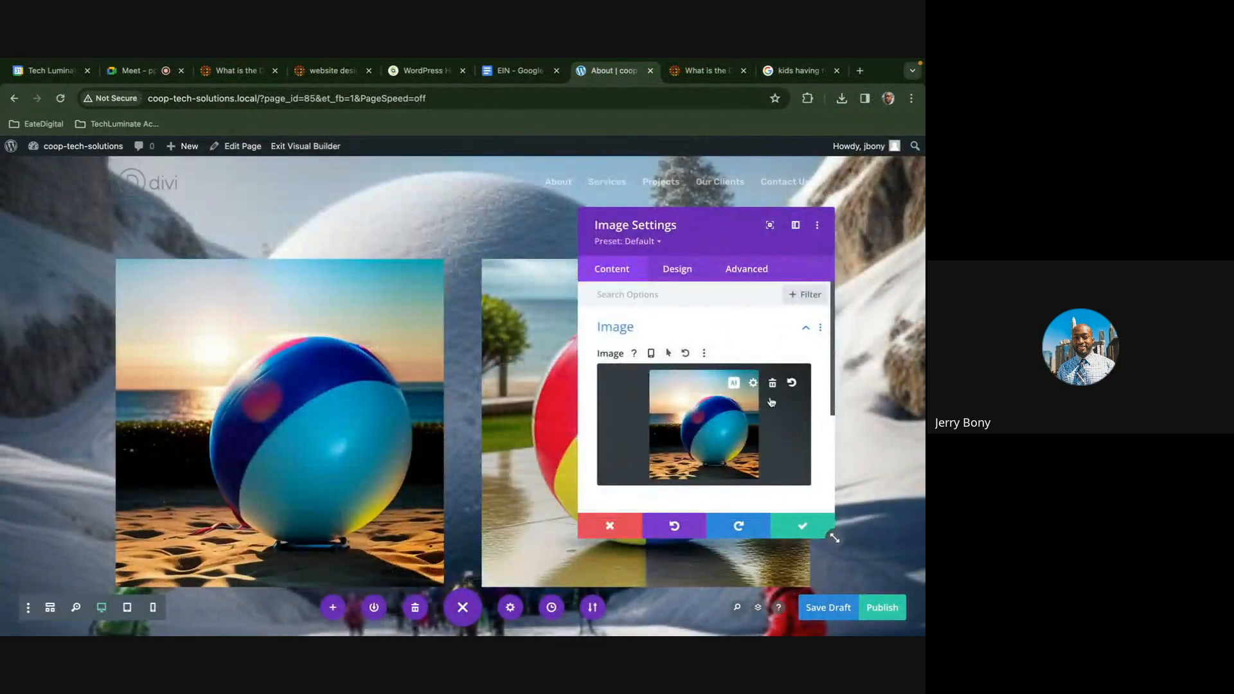
left_click(646, 347)
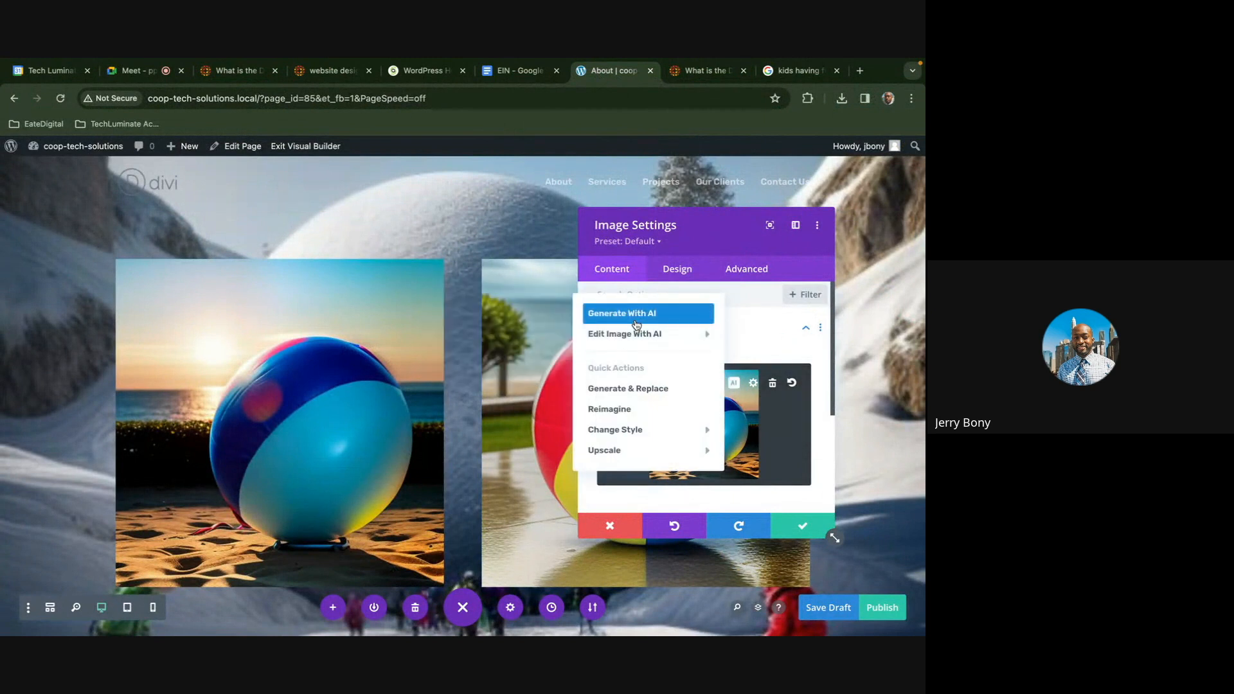
left_click(636, 325)
Upload amusement park.jpeg from the Desktop and select it as the reference image
left_click(435, 411)
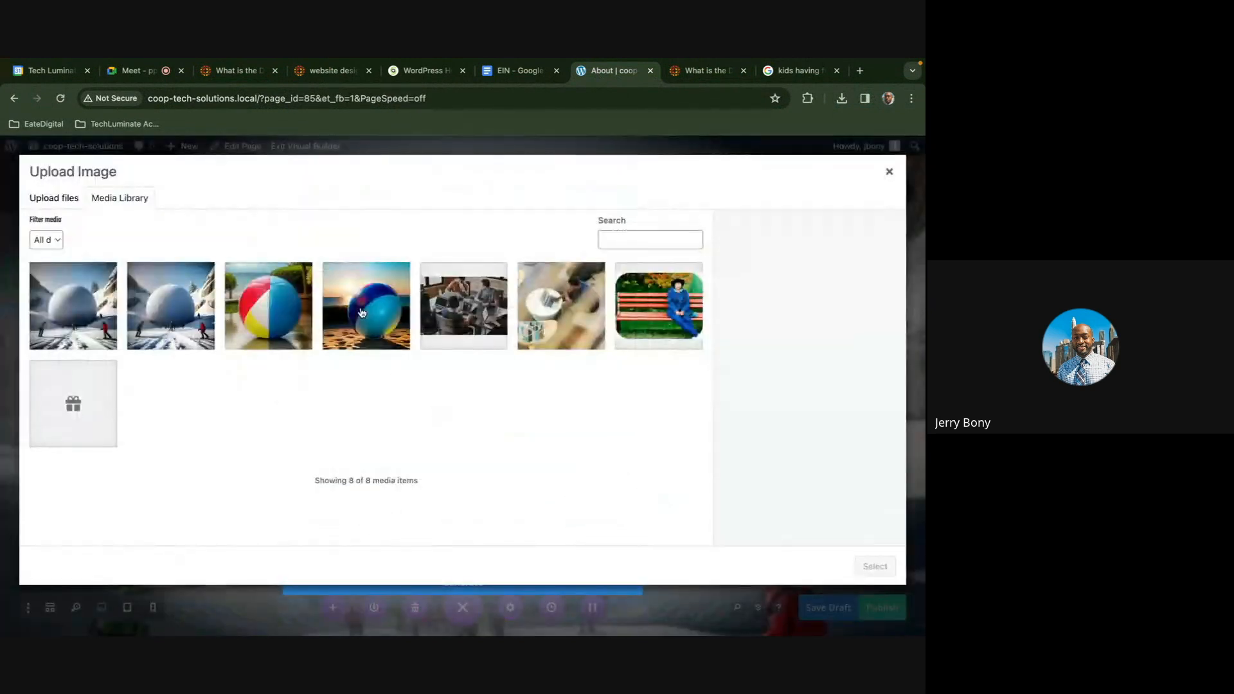
left_click(76, 203)
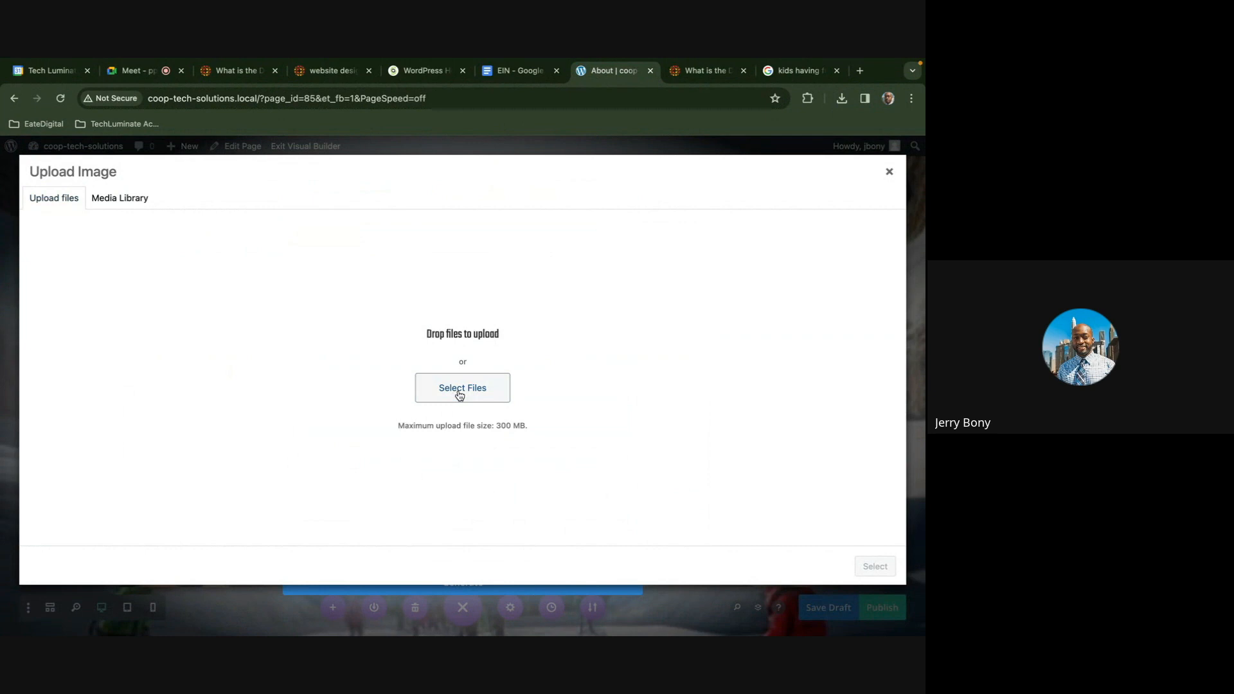
left_click(461, 393)
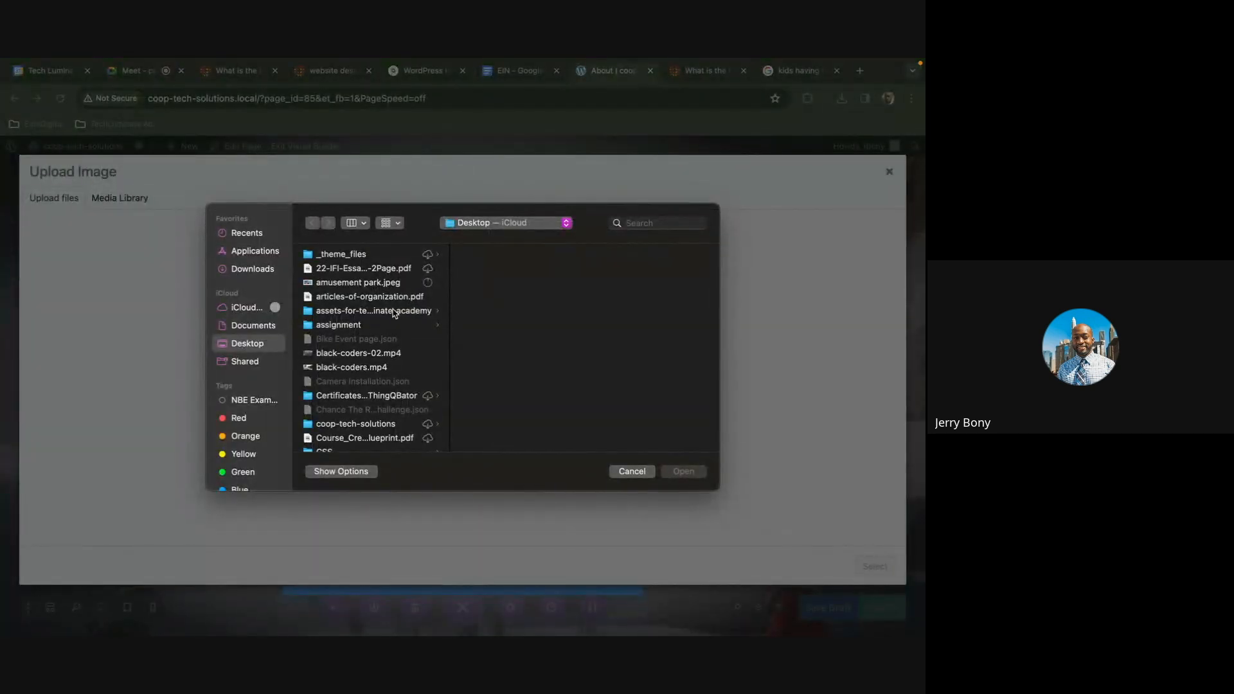
key("ctrl+Left")
key("ctrl+Right")
left_click(389, 283)
left_click(682, 472)
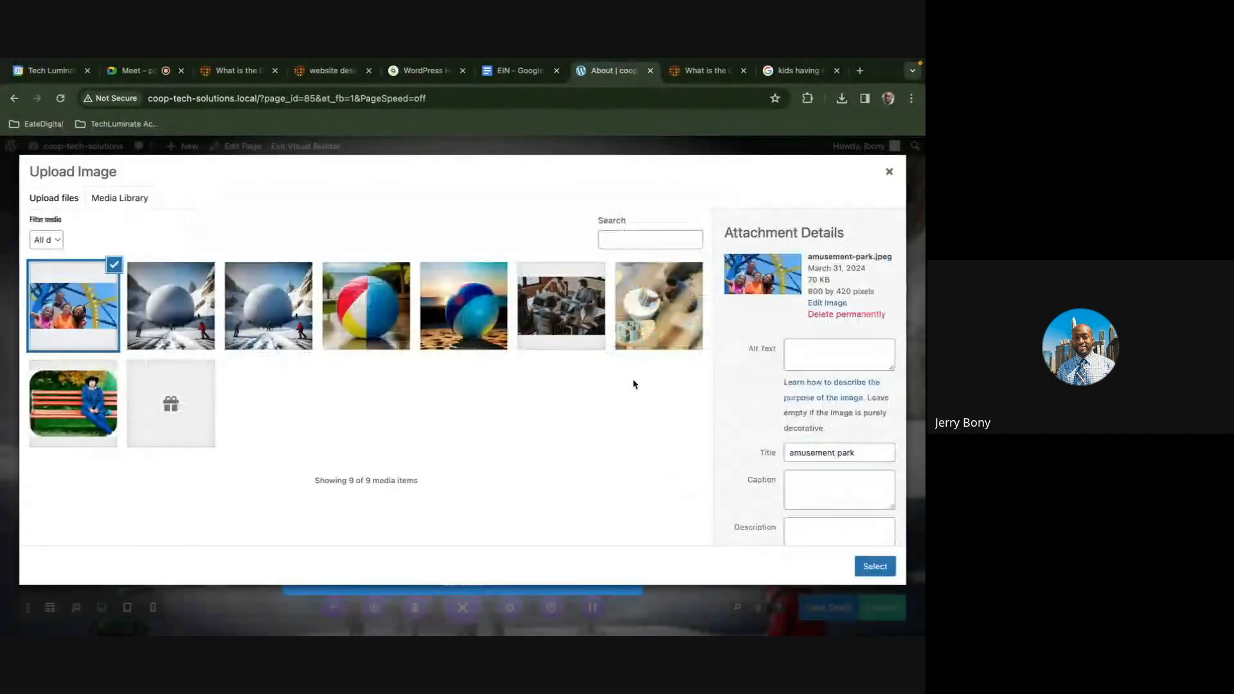
left_click(875, 567)
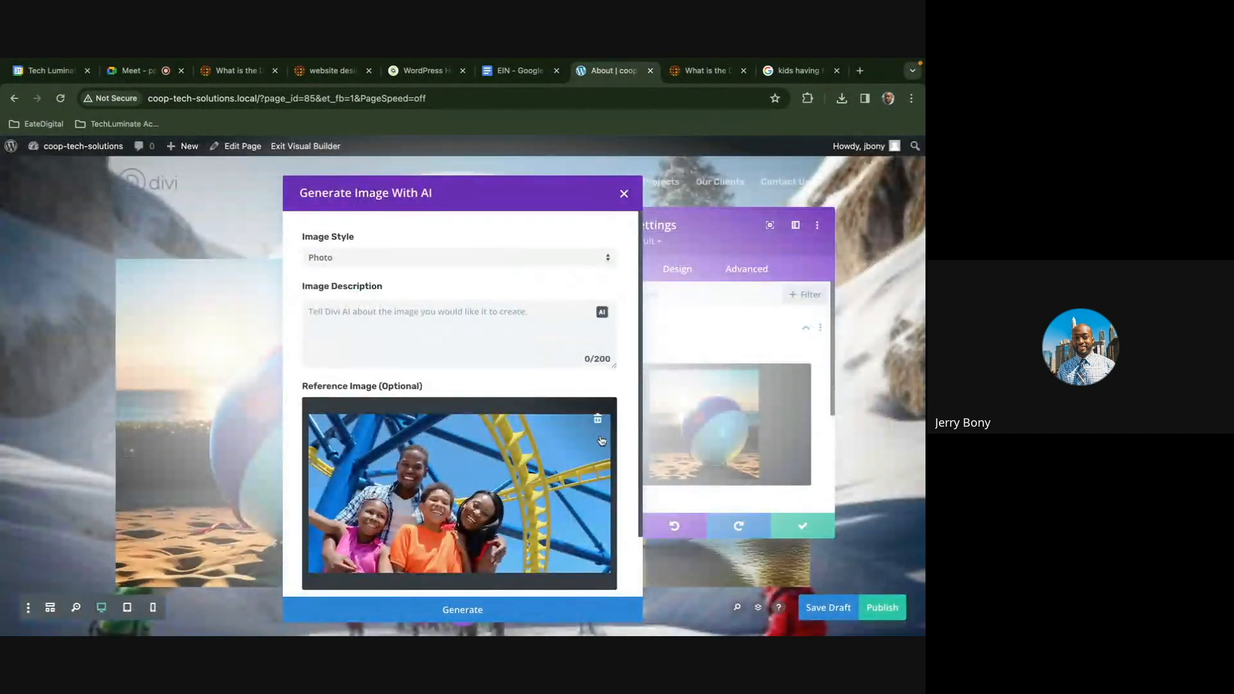
Set the reference image influence to 50% and describe the image as "black people having fun at amusement park"
scroll(531, 355, "down", 2)
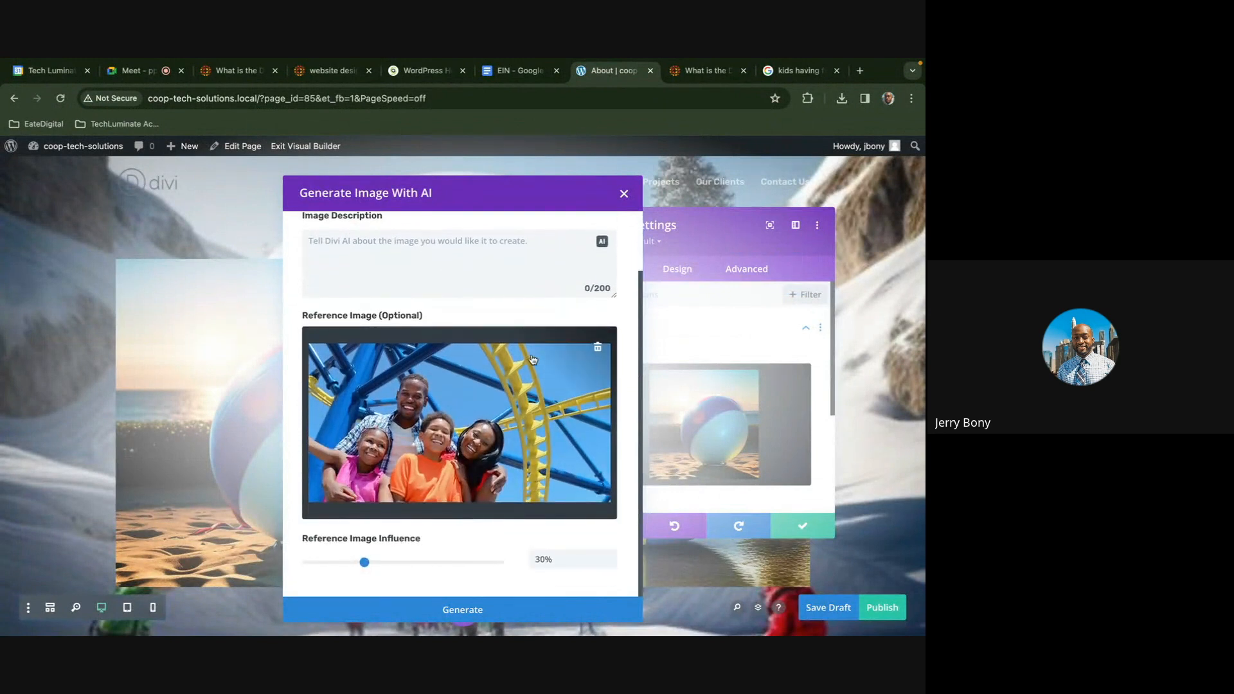
left_click_drag(366, 564, 405, 562)
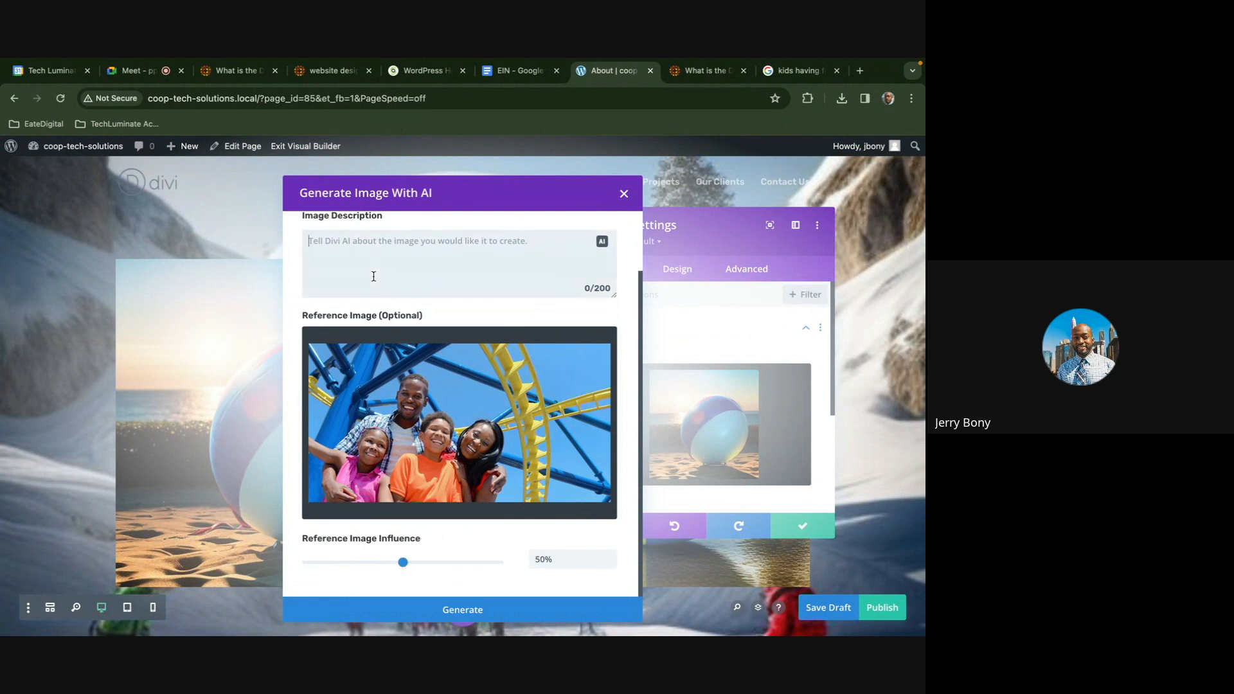
type("peop")
key("BackSpace")
key("BackSpace")
key("BackSpace")
type("poe")
key("BackSpace")
key("BackSpace")
key("BackSpace")
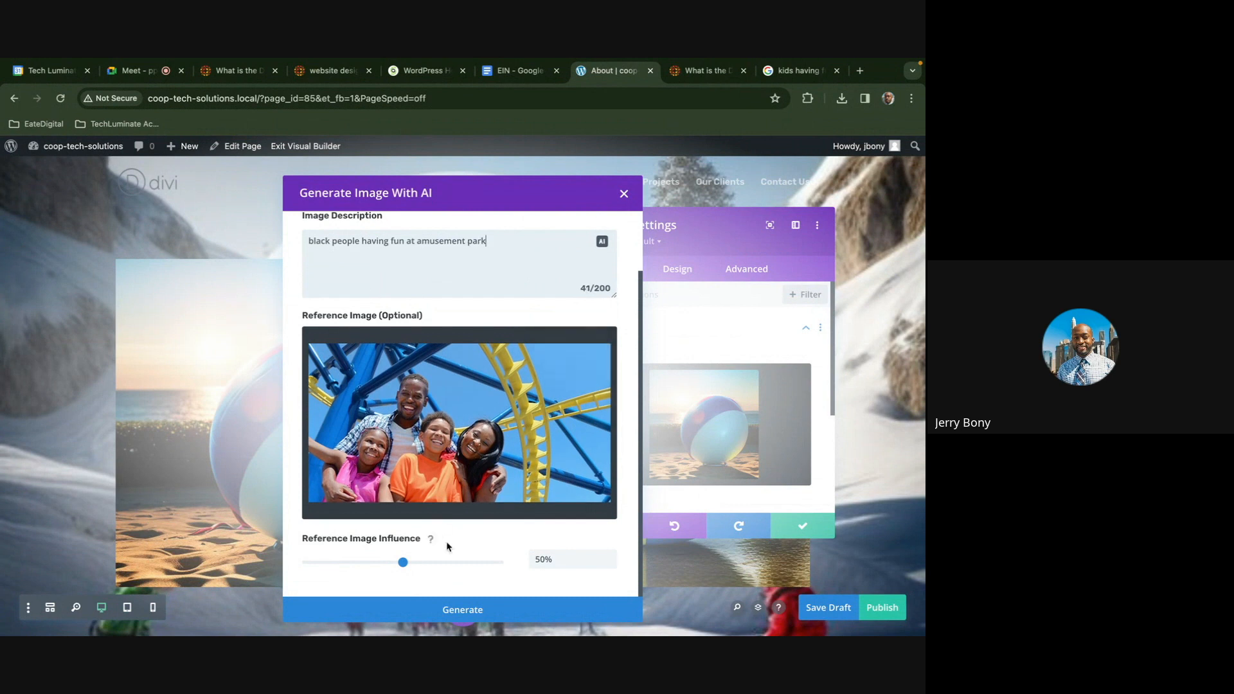
Generate images from the reference photo and use the first result in the image module
left_click(450, 616)
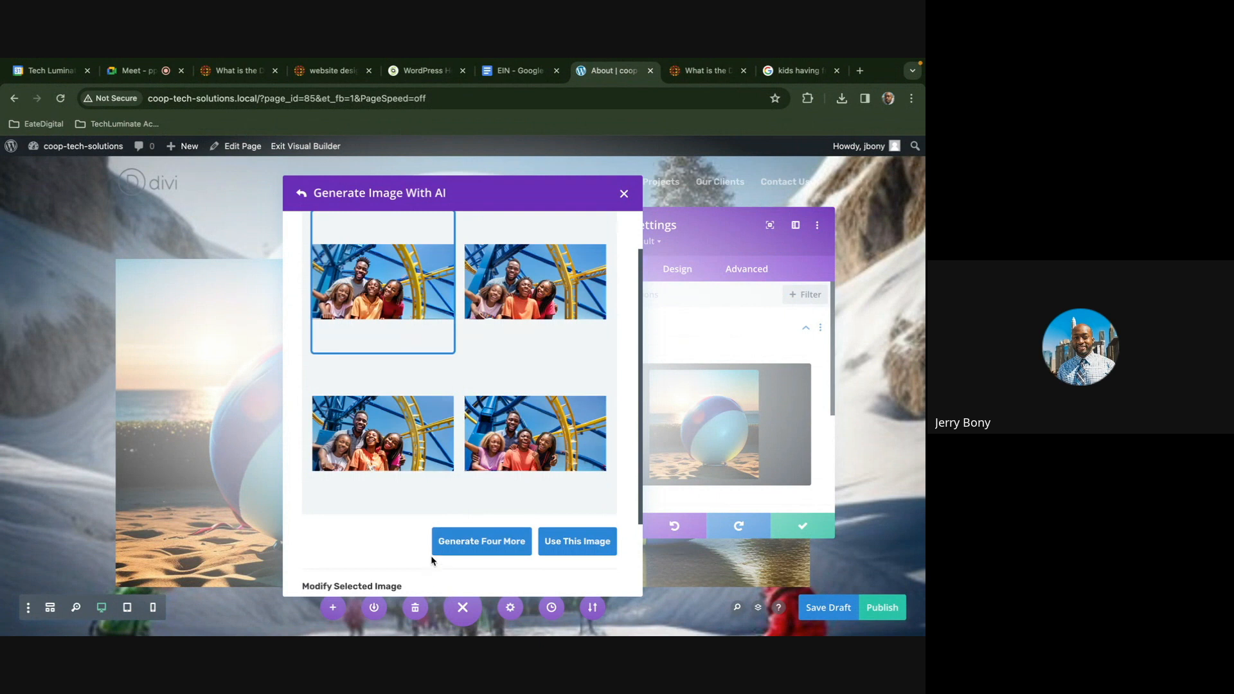
mouse_move(417, 453)
scroll(417, 454, "up", 1)
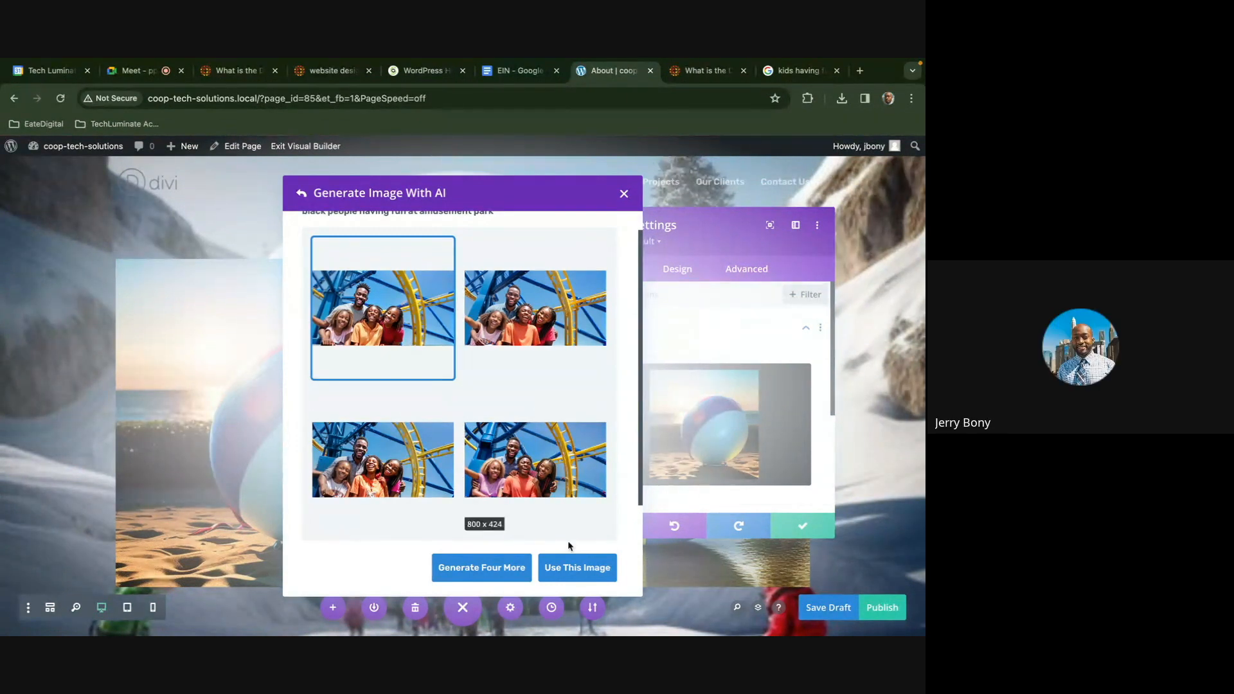
left_click(585, 569)
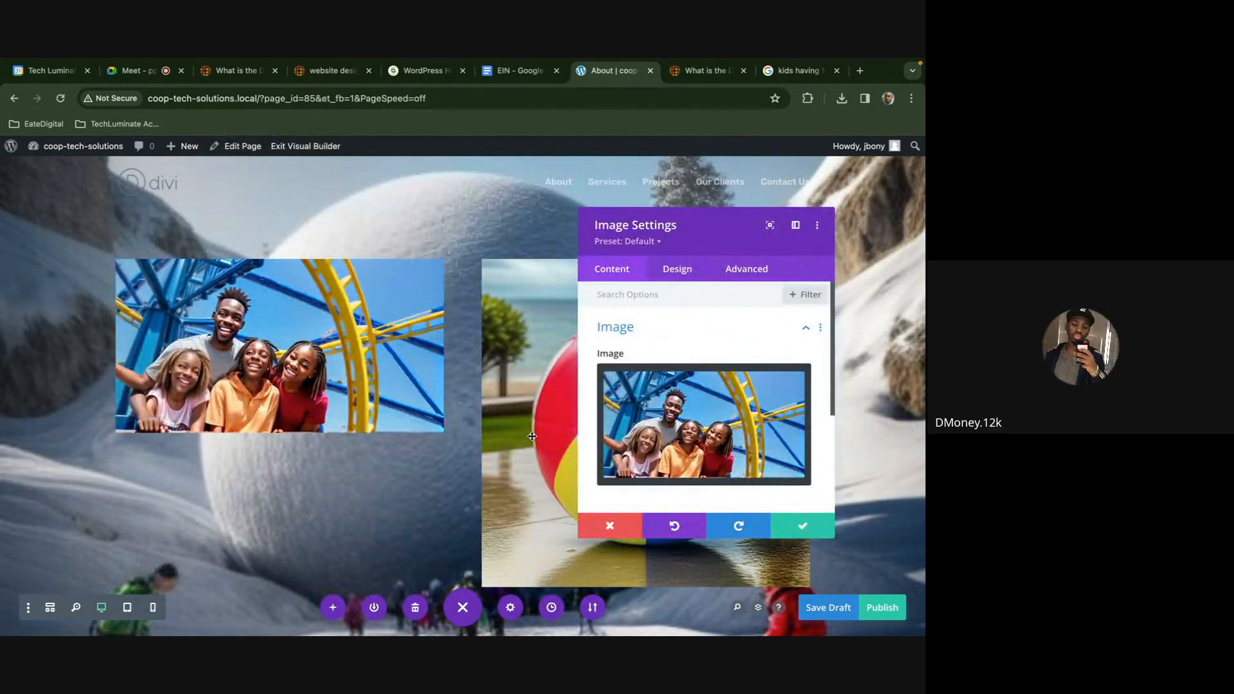
Browse the AI quick actions and Change Style options for the amusement park image, and save the image settings
mouse_move(662, 450)
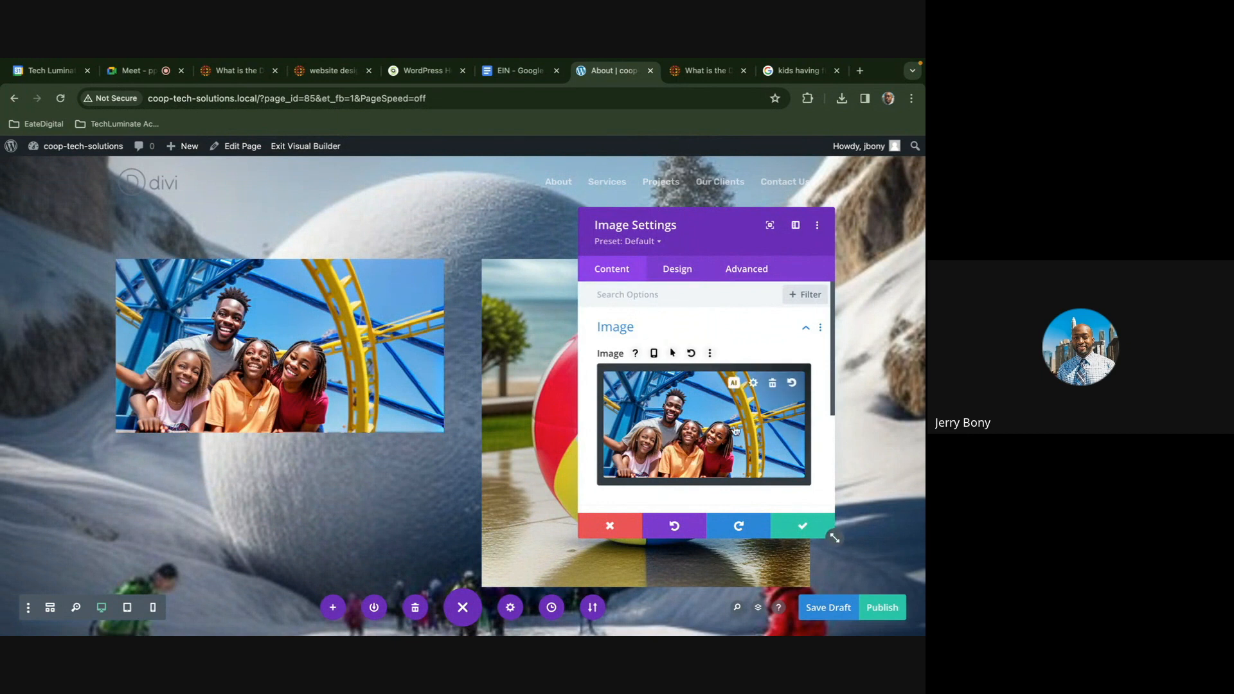
left_click(729, 386)
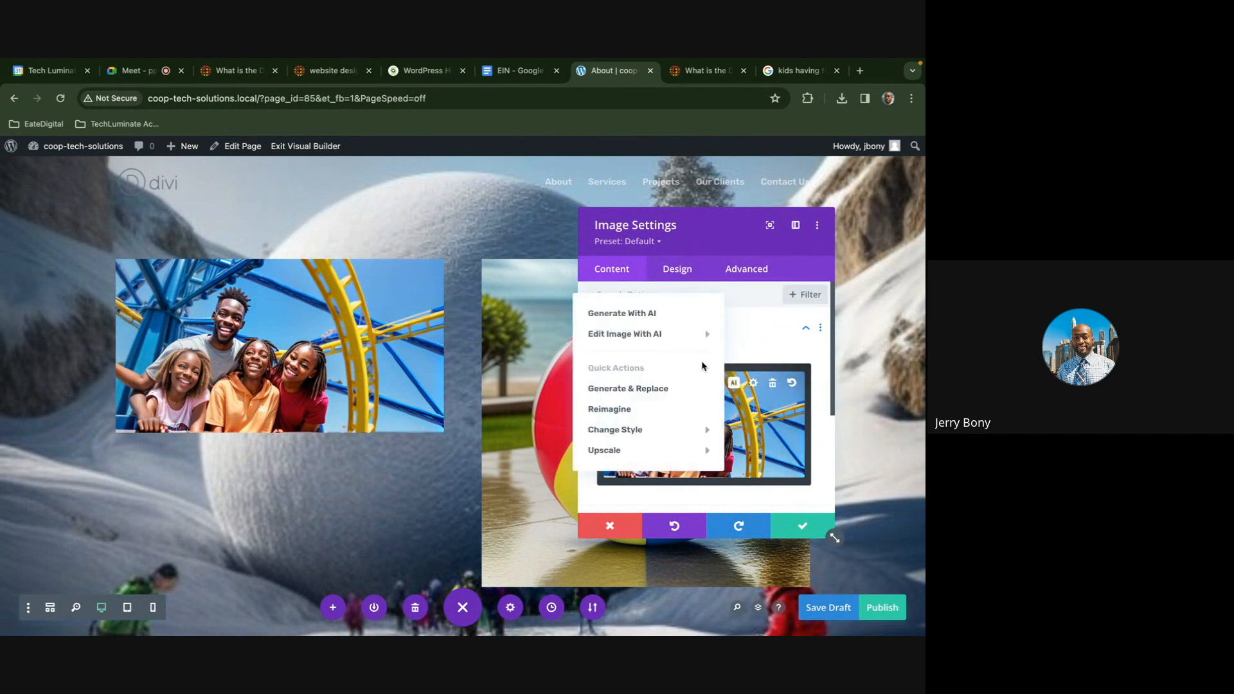
mouse_move(688, 343)
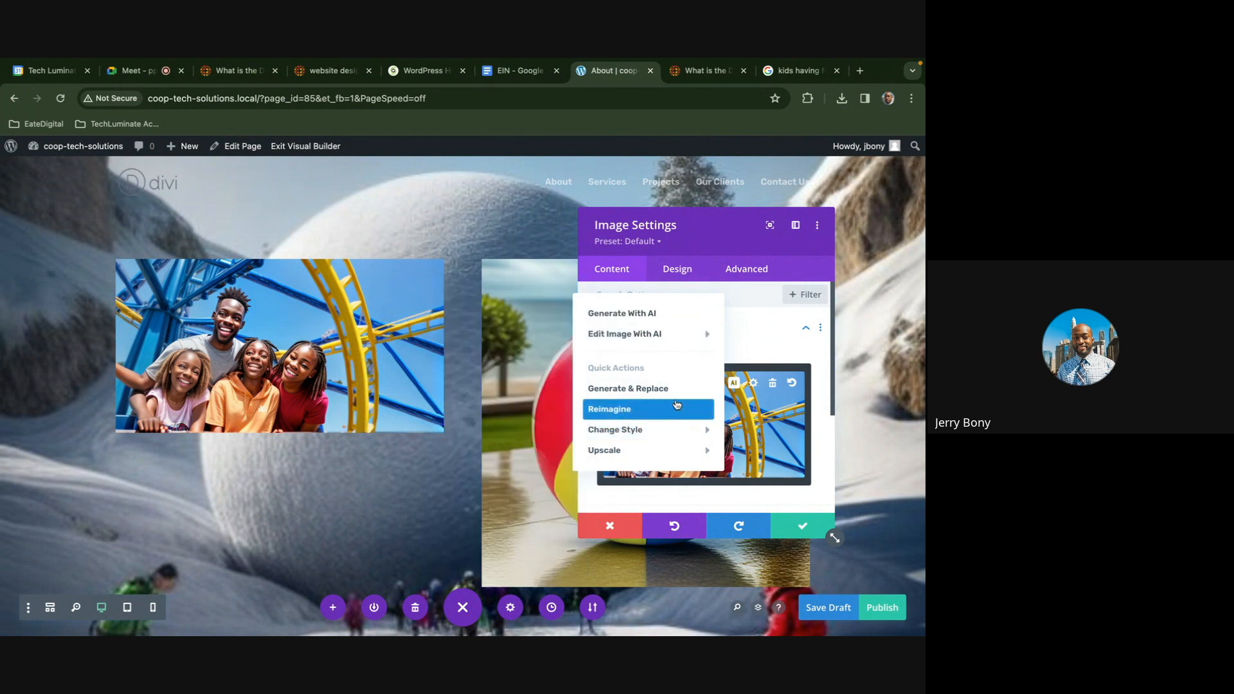
mouse_move(671, 430)
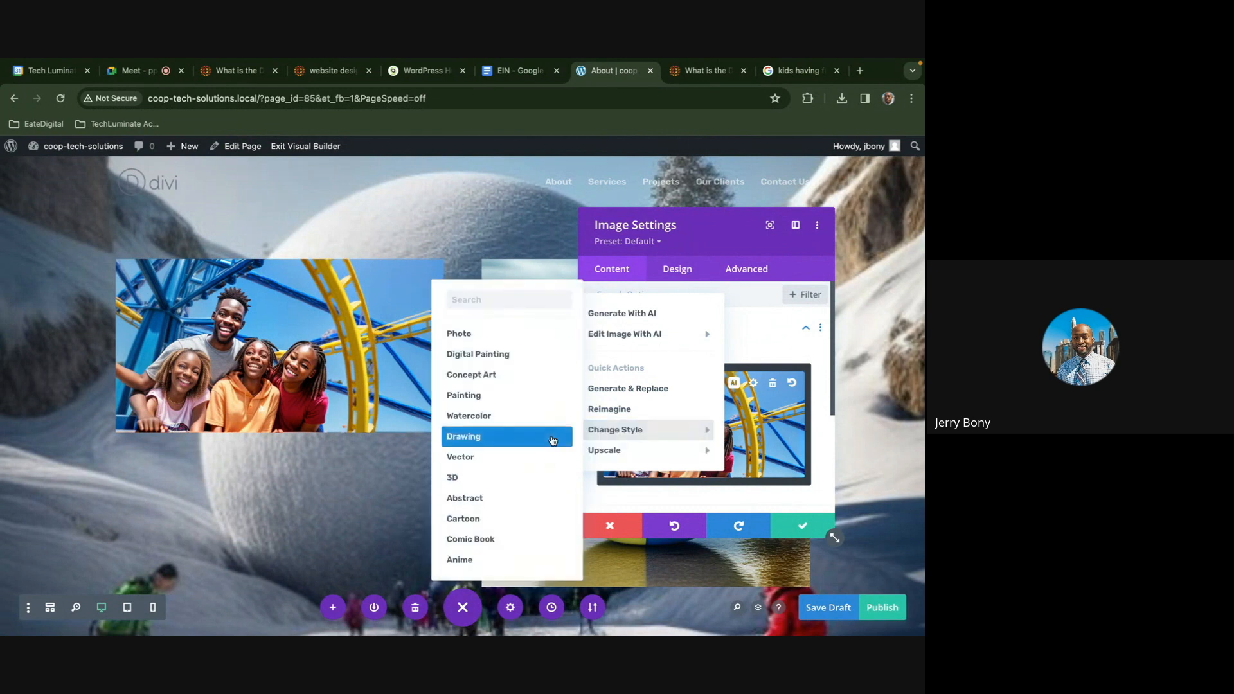
left_click(548, 481)
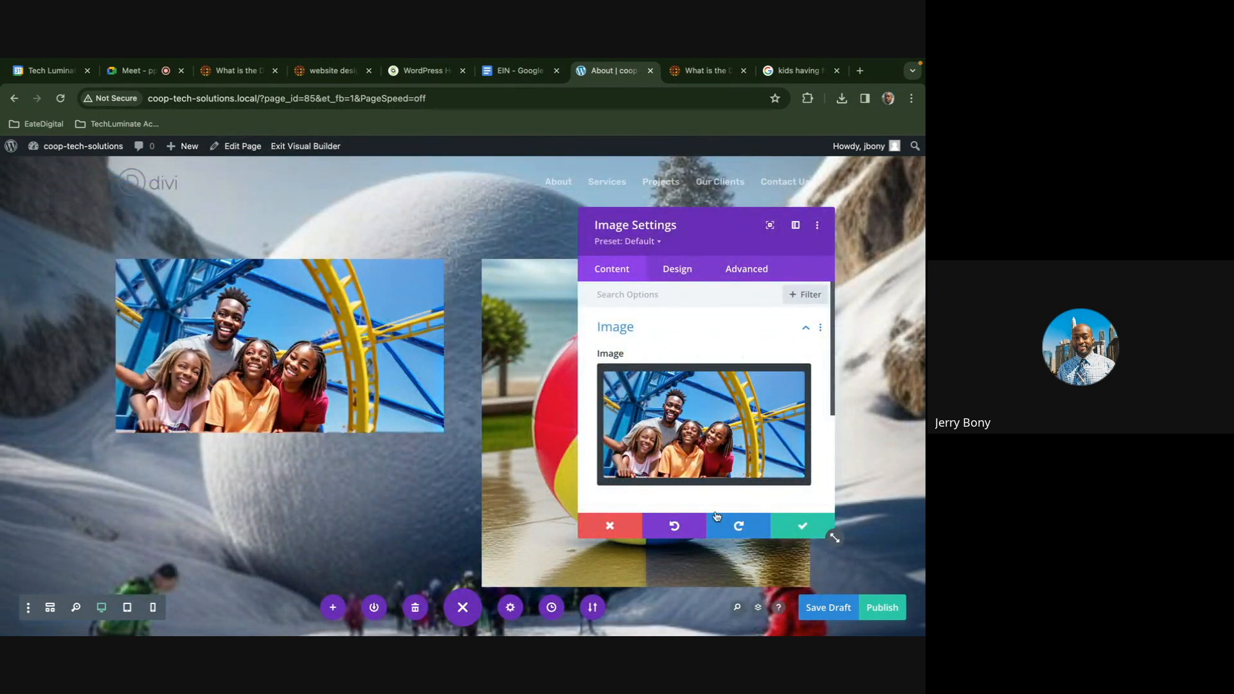
left_click(803, 526)
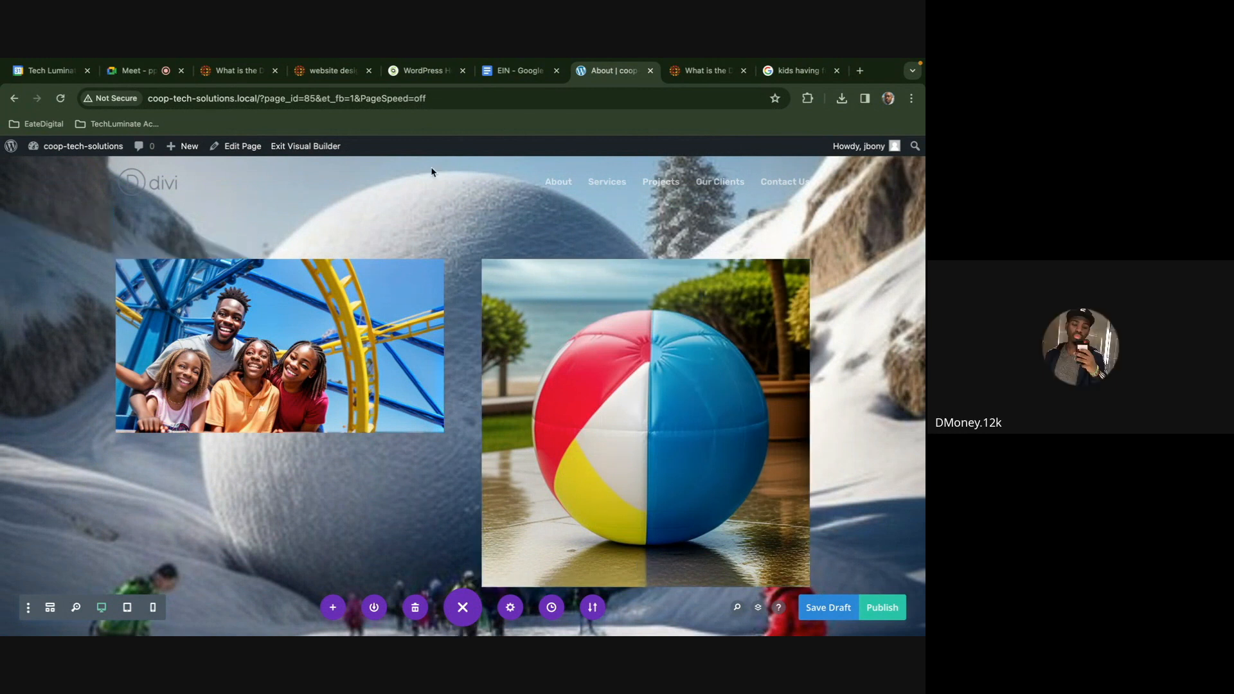
Check the Section Settings part of the "What is the Divi Builder" lesson and return to the About page
left_click(238, 71)
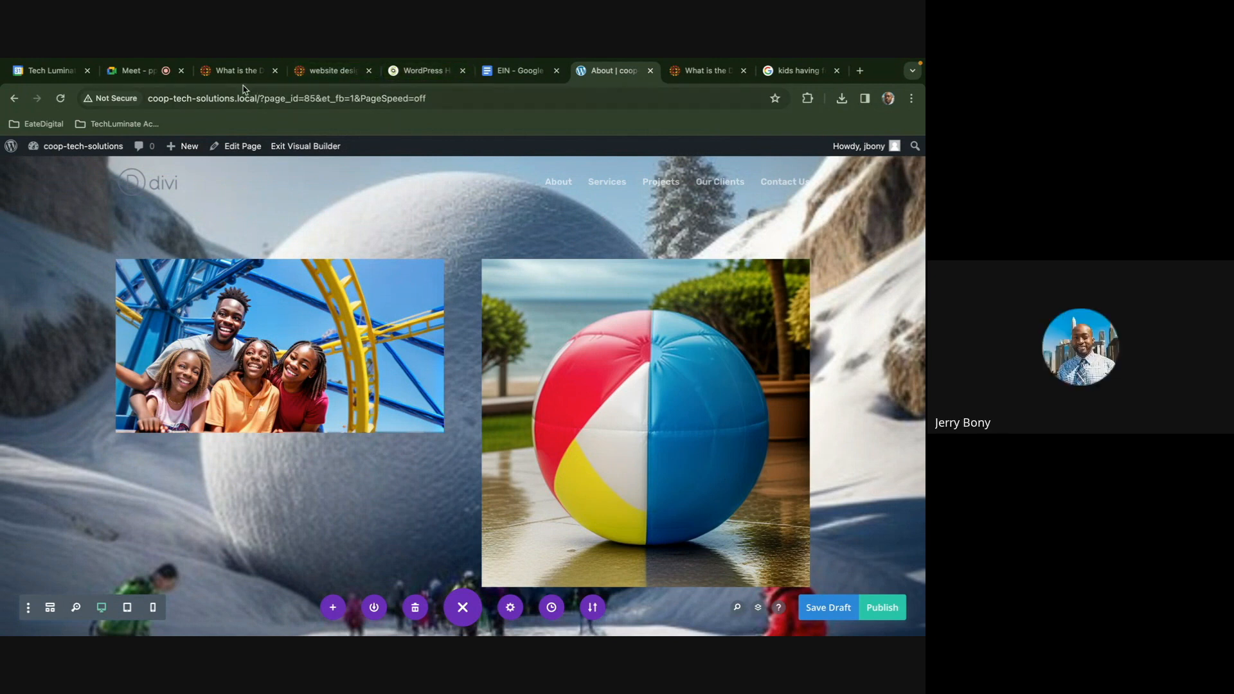
scroll(436, 336, "down", 1)
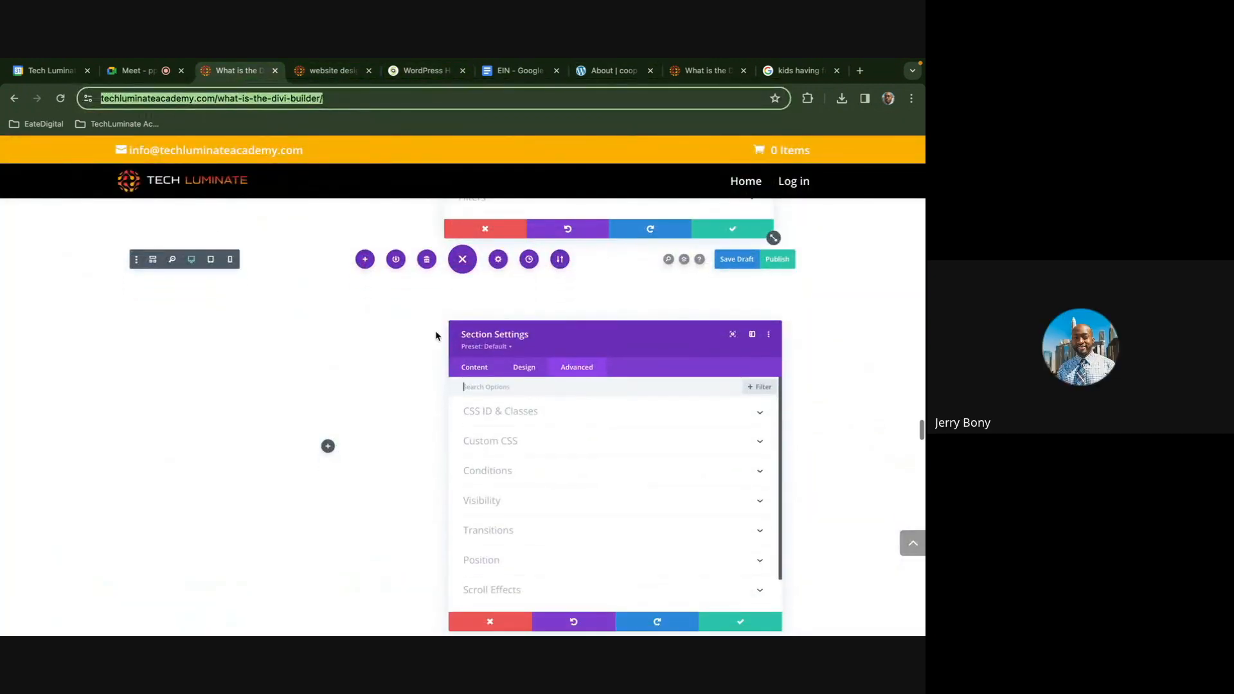
left_click(587, 74)
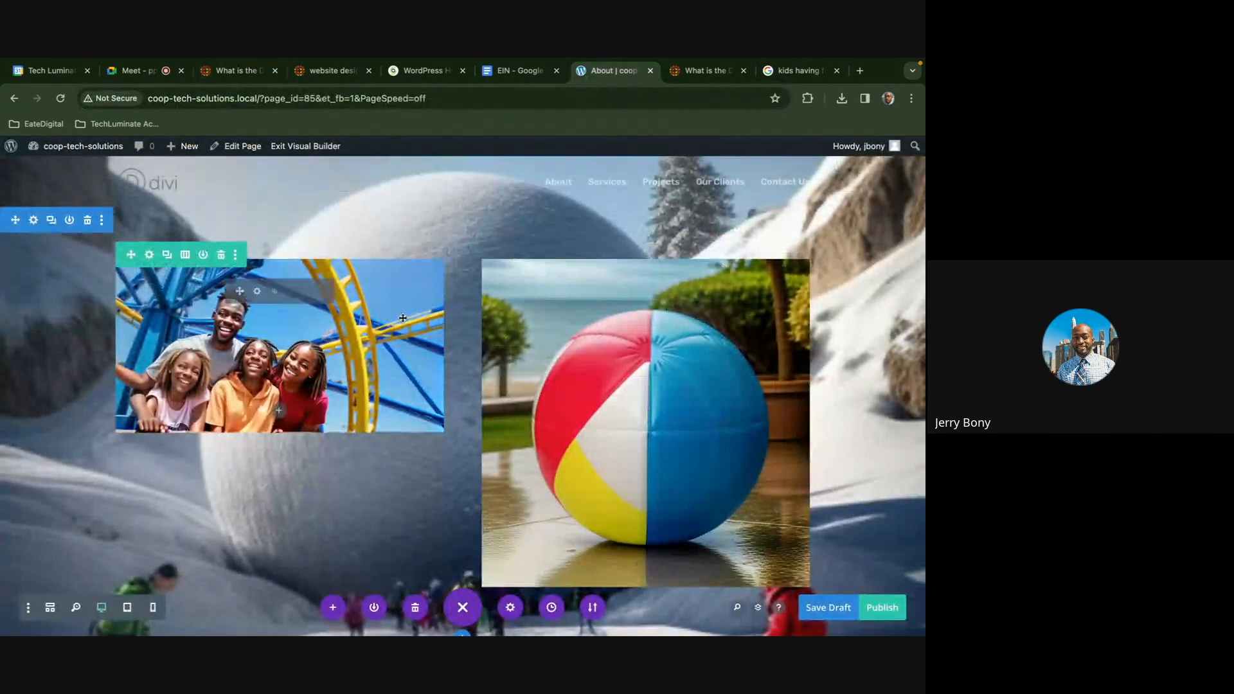
Open the section's design settings and try the Show Inner Shadow option in the layout group
left_click(33, 220)
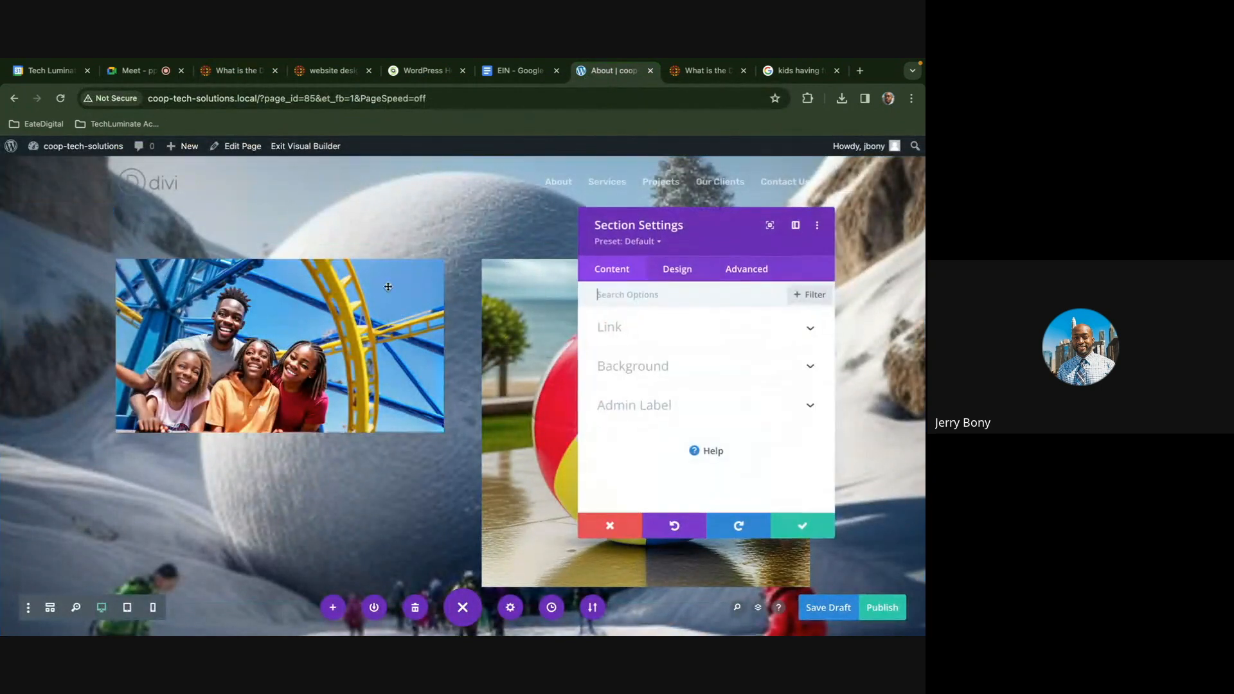
left_click(671, 271)
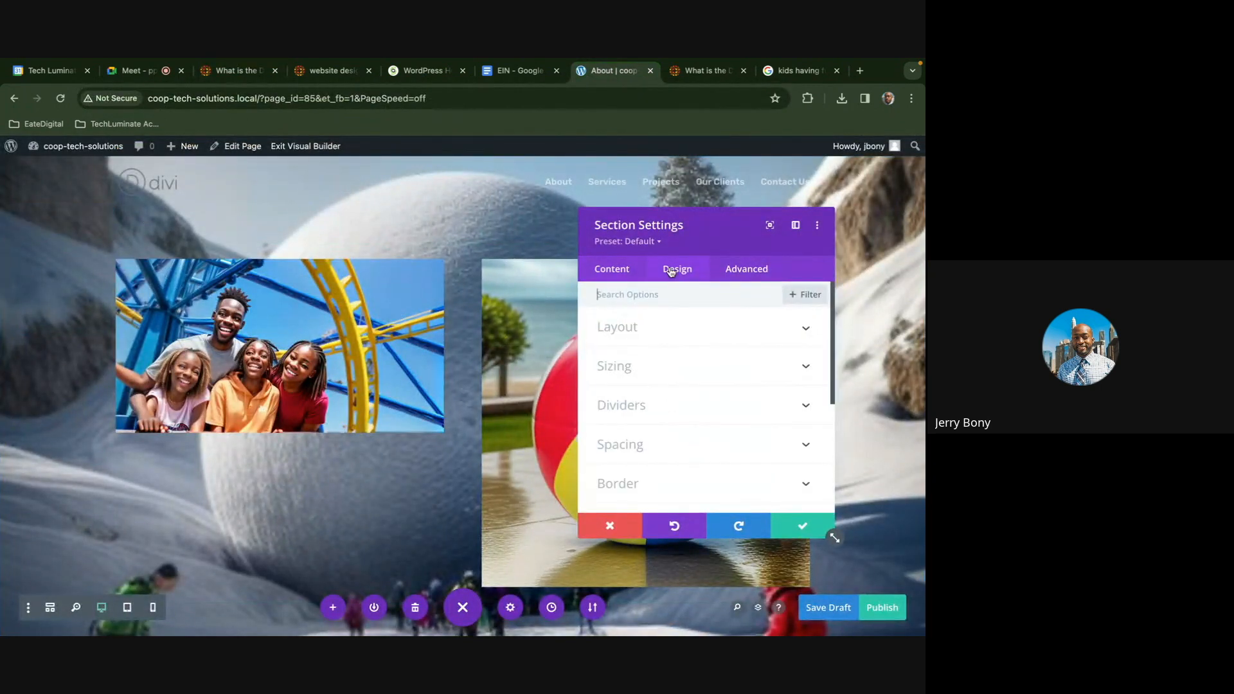
left_click(663, 336)
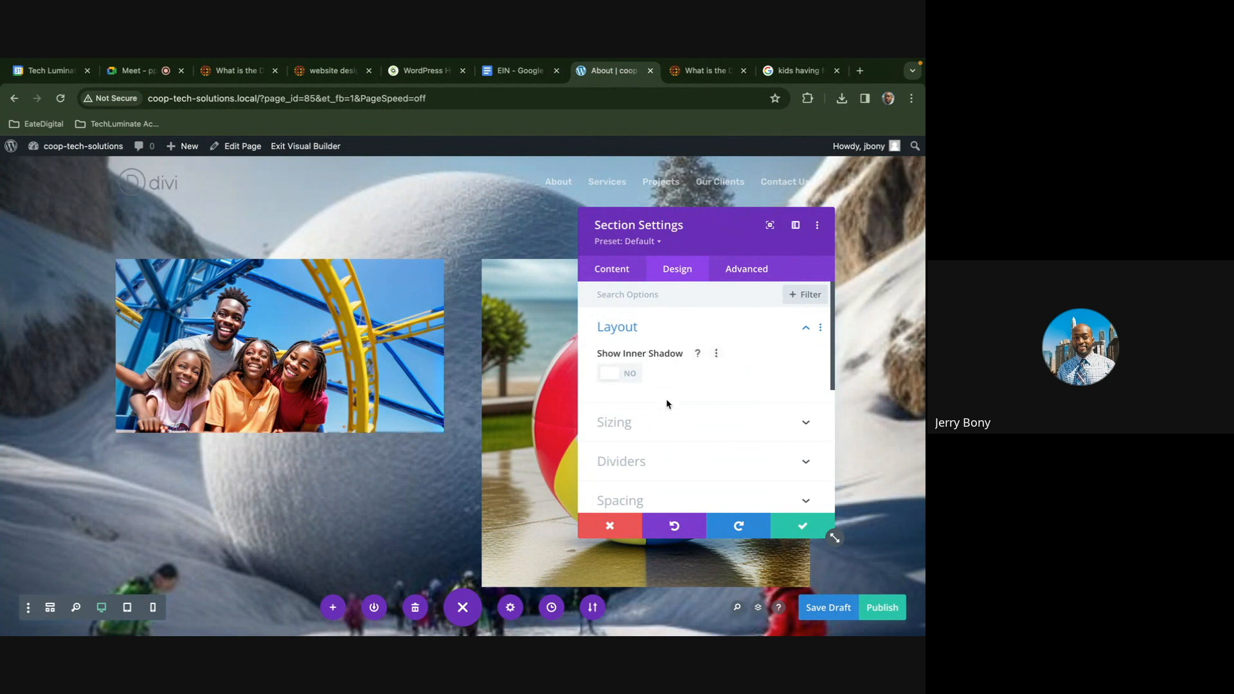
left_click(619, 375)
left_click(619, 376)
Set the section's maximum width to 100% and try out a lower maximum height
left_click(656, 413)
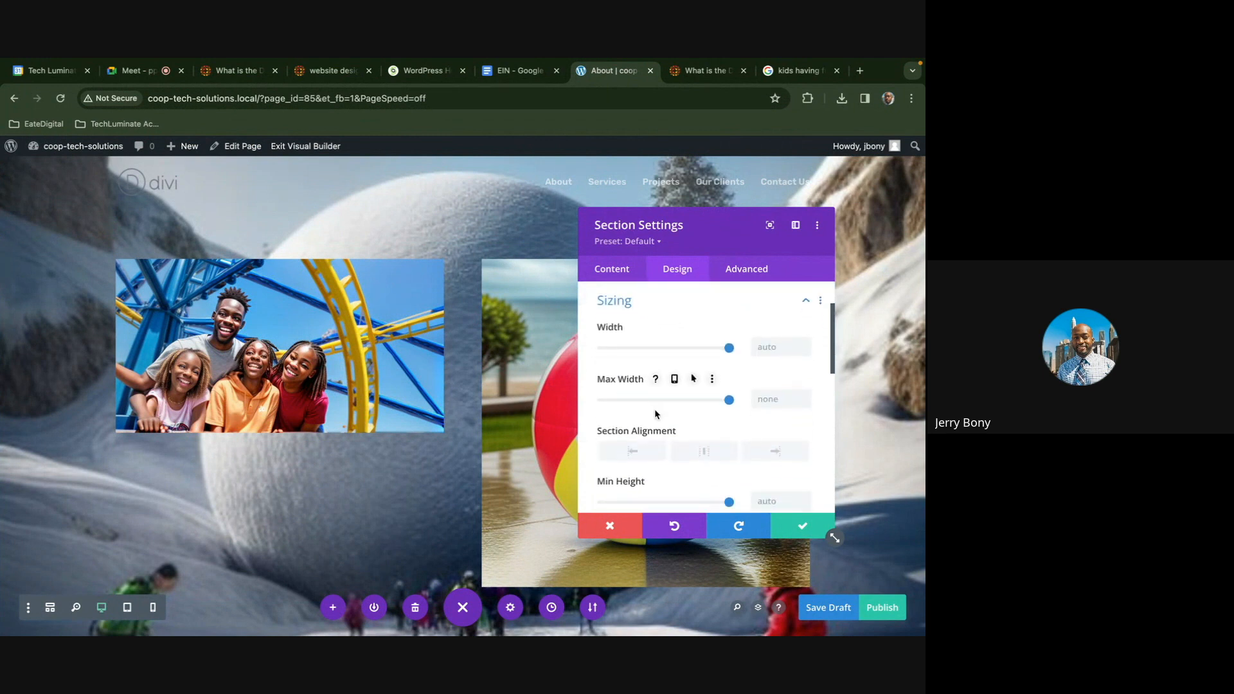
mouse_move(729, 400)
left_mouse_down()
mouse_move(654, 400)
mouse_move(729, 402)
left_mouse_up()
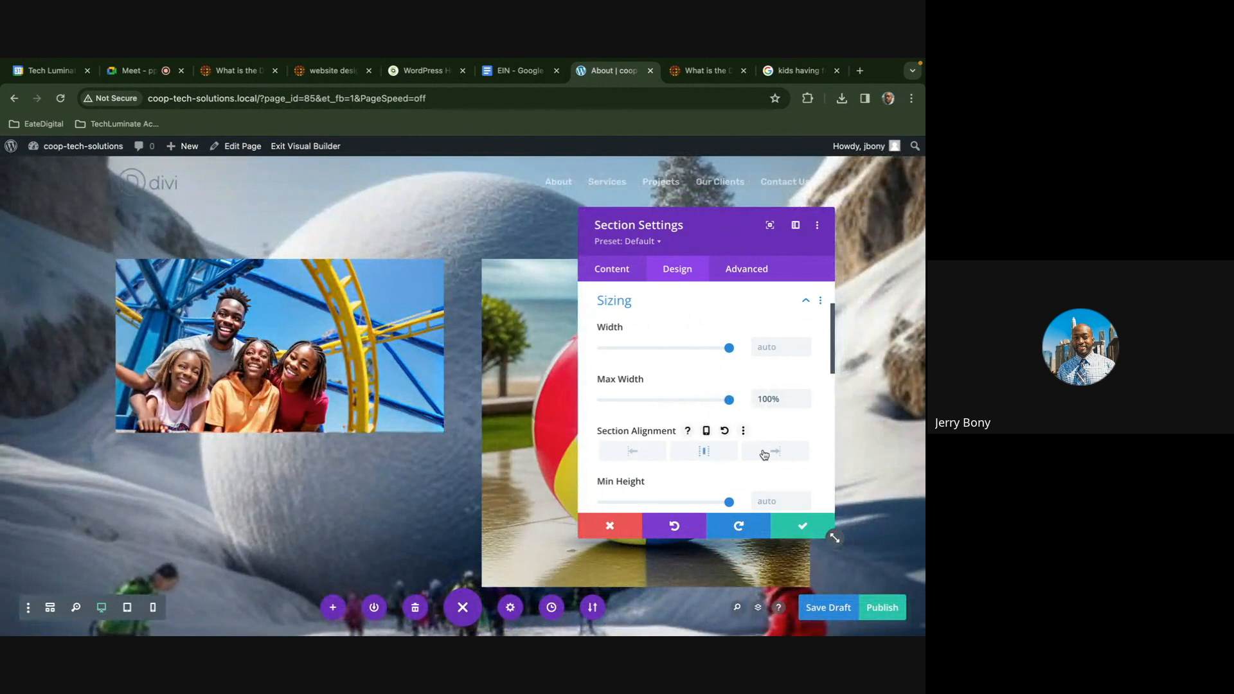
scroll(649, 461, "down", 2)
scroll(731, 447, "down", 1)
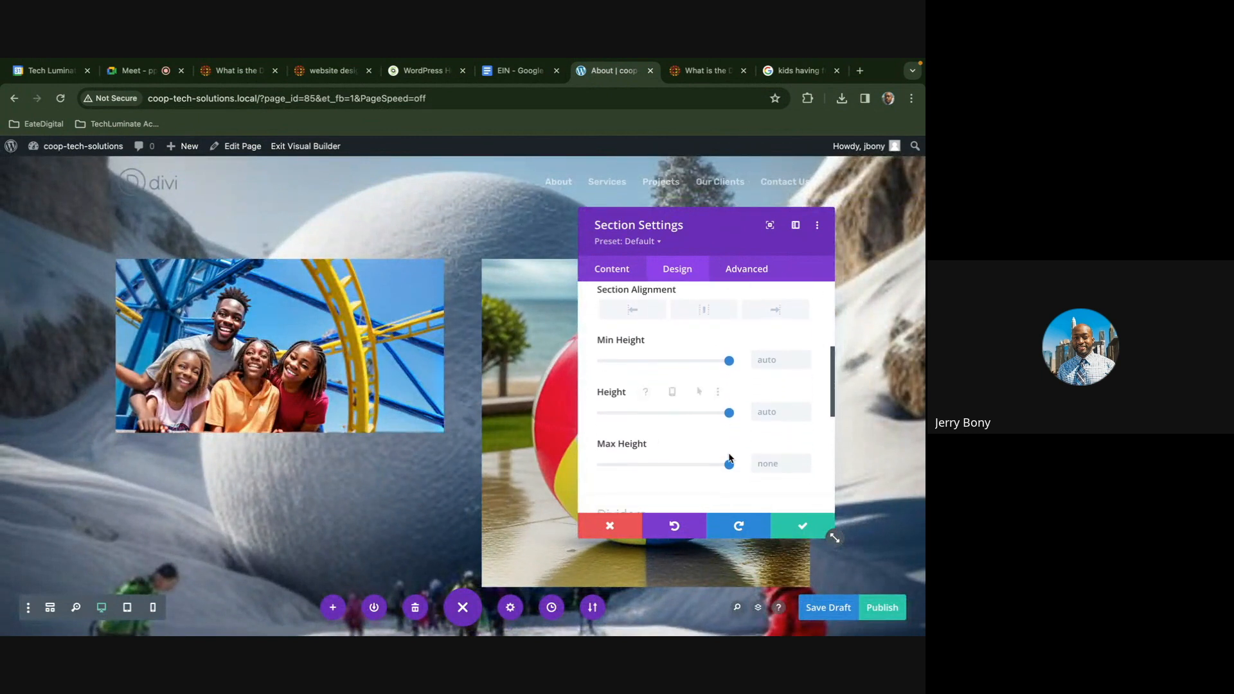
mouse_move(729, 465)
left_mouse_down()
mouse_move(620, 464)
mouse_move(712, 462)
left_mouse_up()
left_click(713, 444)
Add a top divider with a curved slanted style to the section and colour it black after trying yellow and white
scroll(669, 430, "down", 5)
left_click(656, 376)
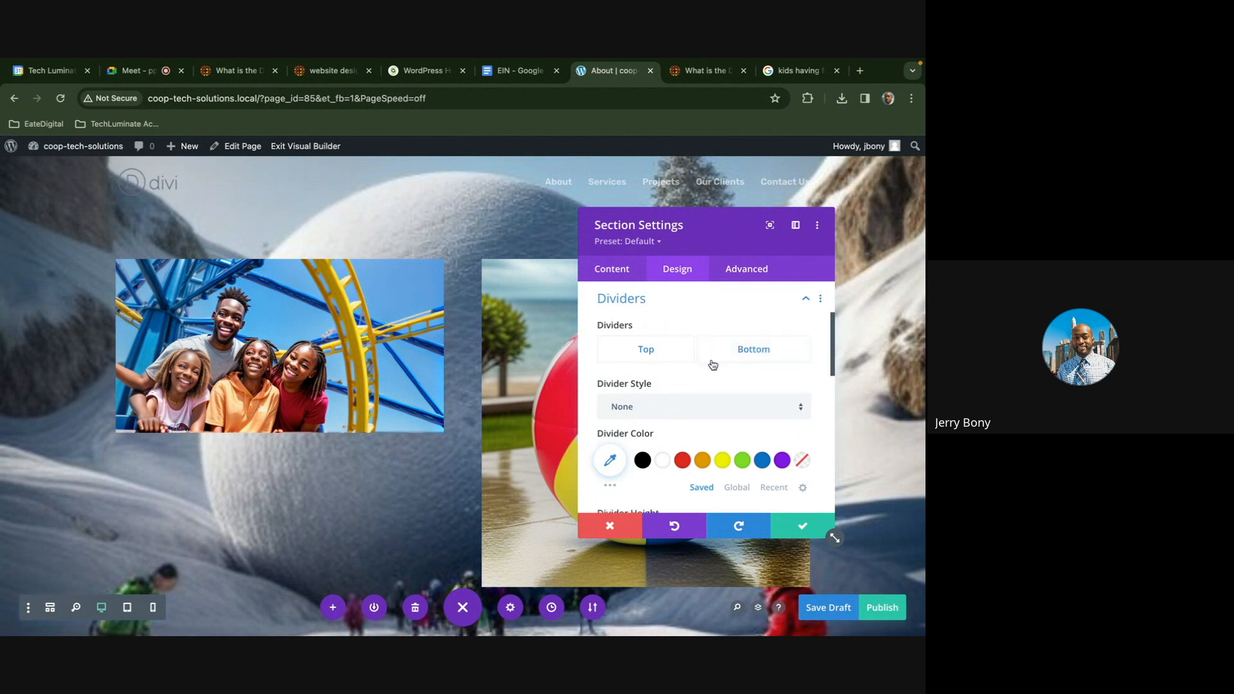
left_click(715, 407)
left_click(711, 406)
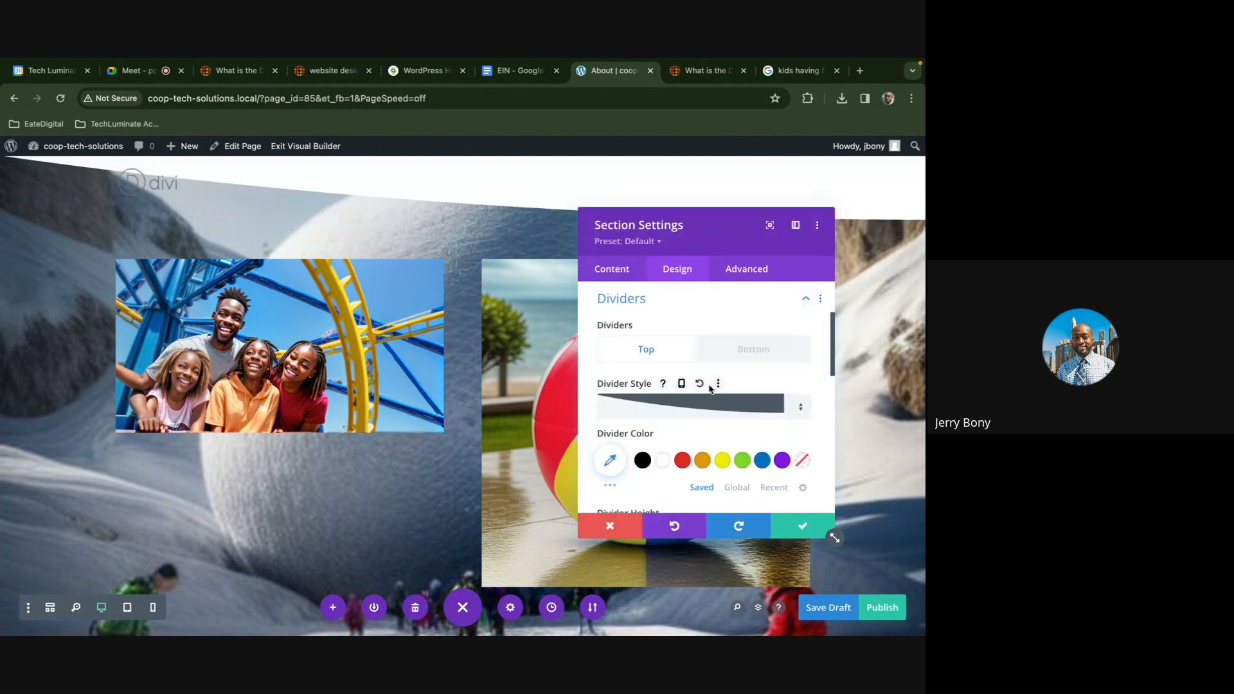
left_click(723, 460)
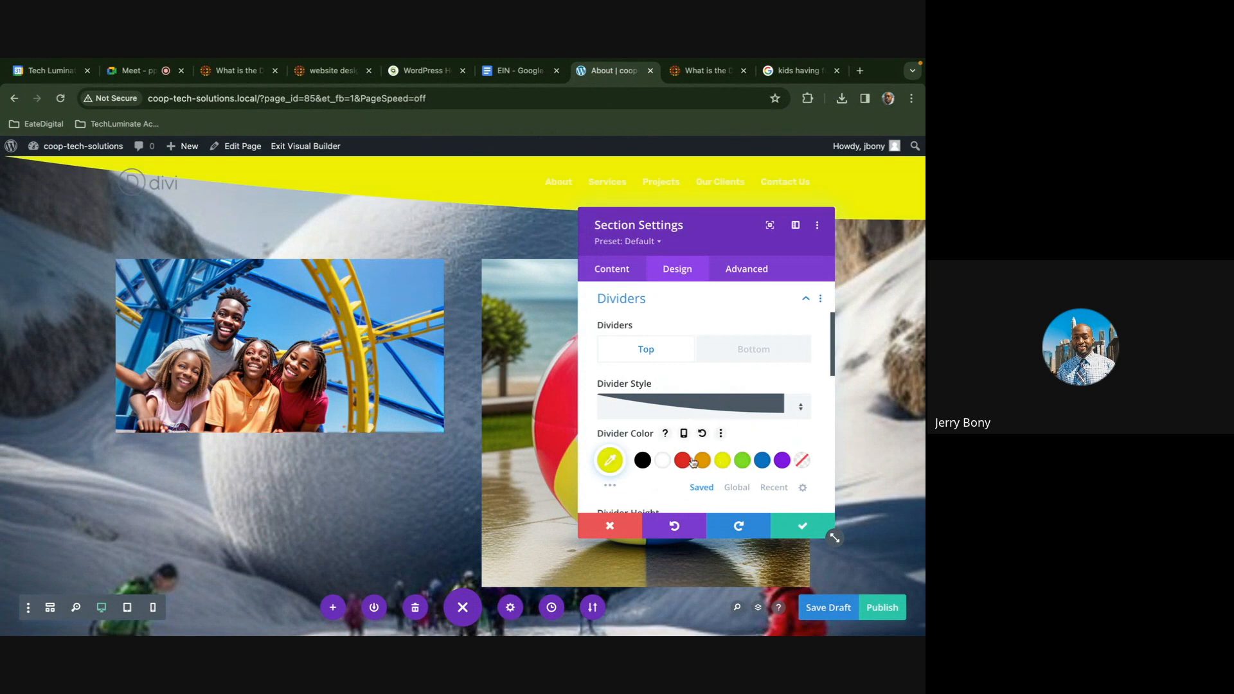
left_click(664, 463)
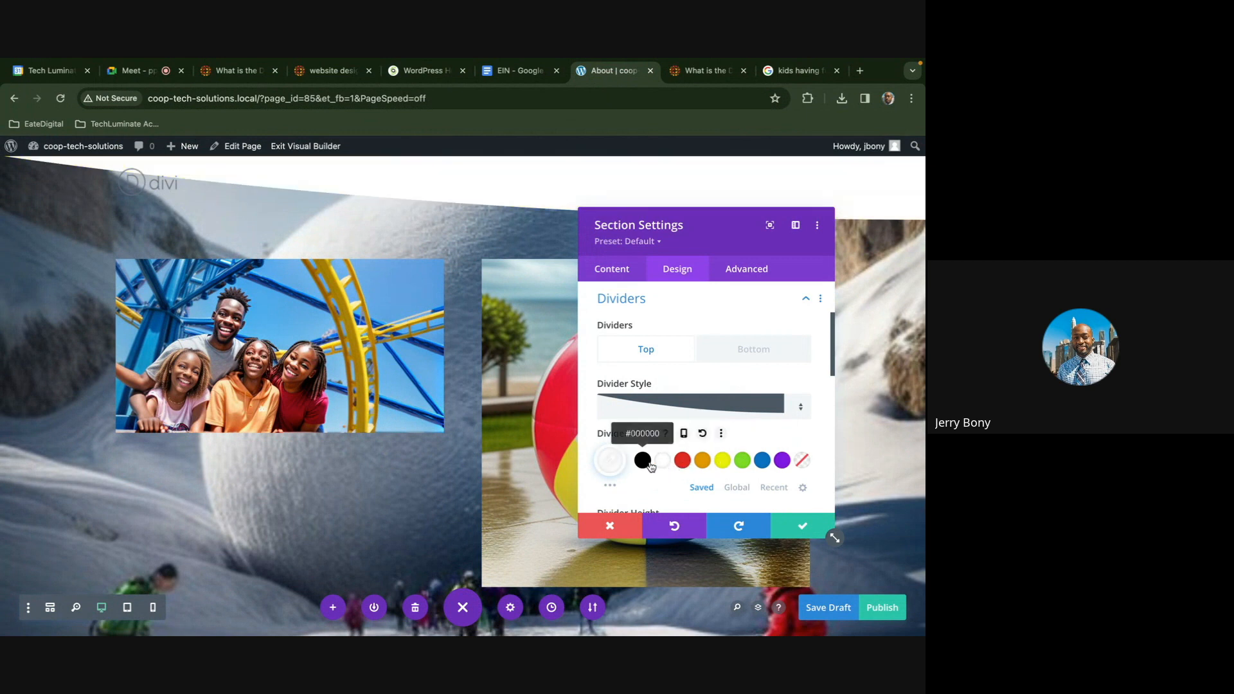
left_click(643, 461)
Add a bottom divider with the concave curve style to the section and colour it black
scroll(691, 423, "down", 5)
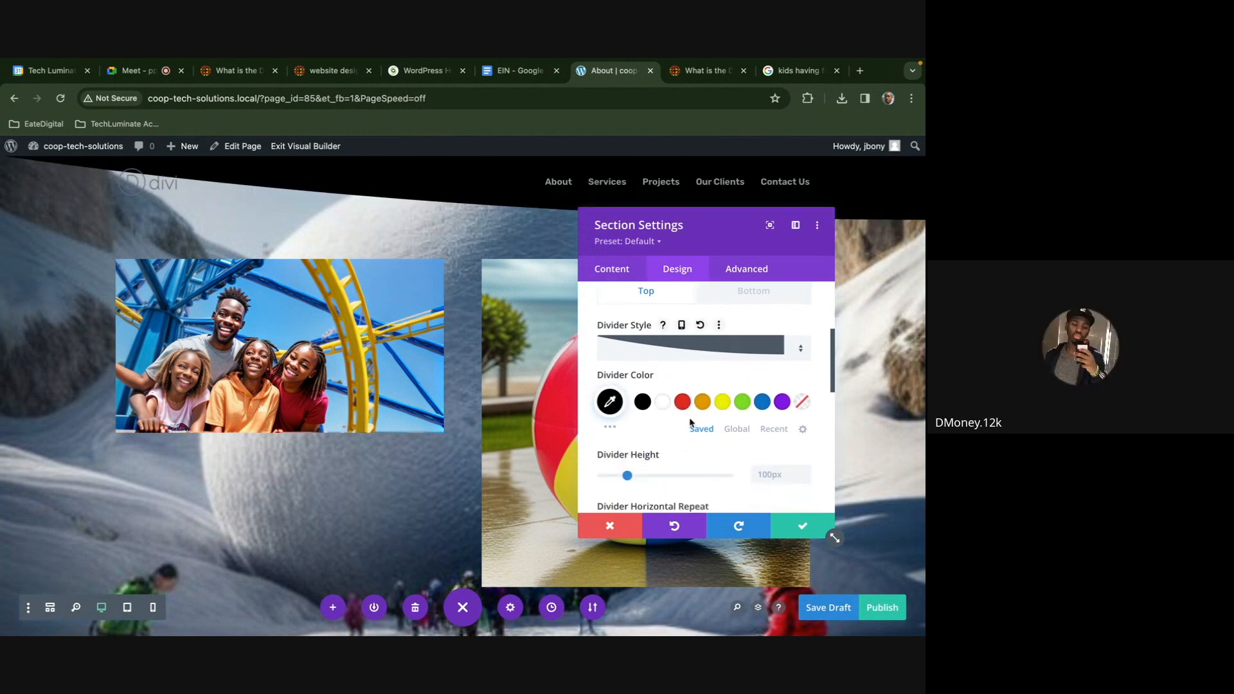
scroll(708, 385, "up", 4)
left_click(723, 332)
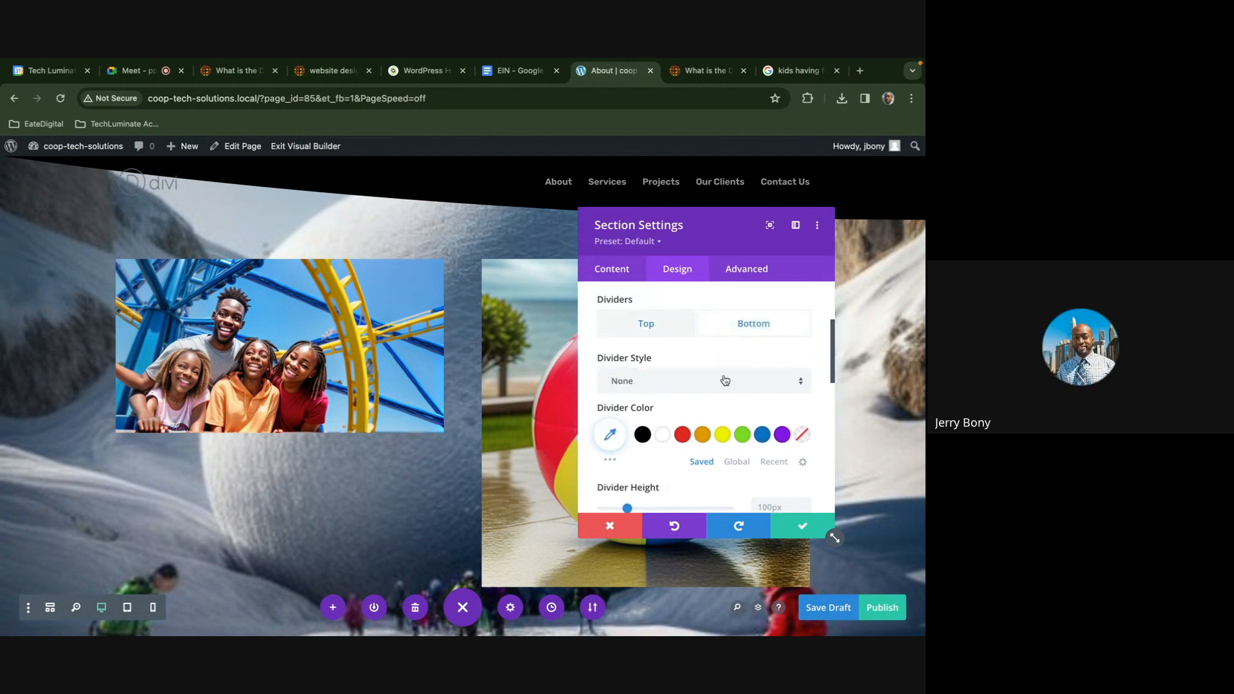
left_click(725, 380)
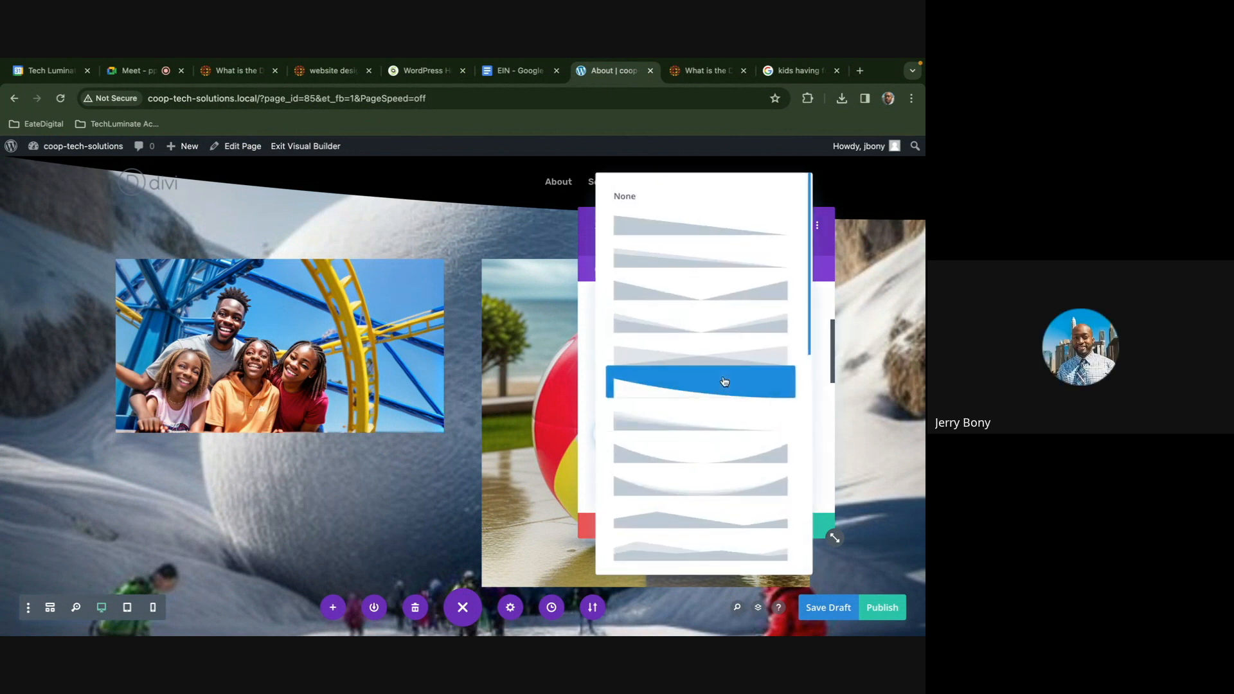
left_click(715, 467)
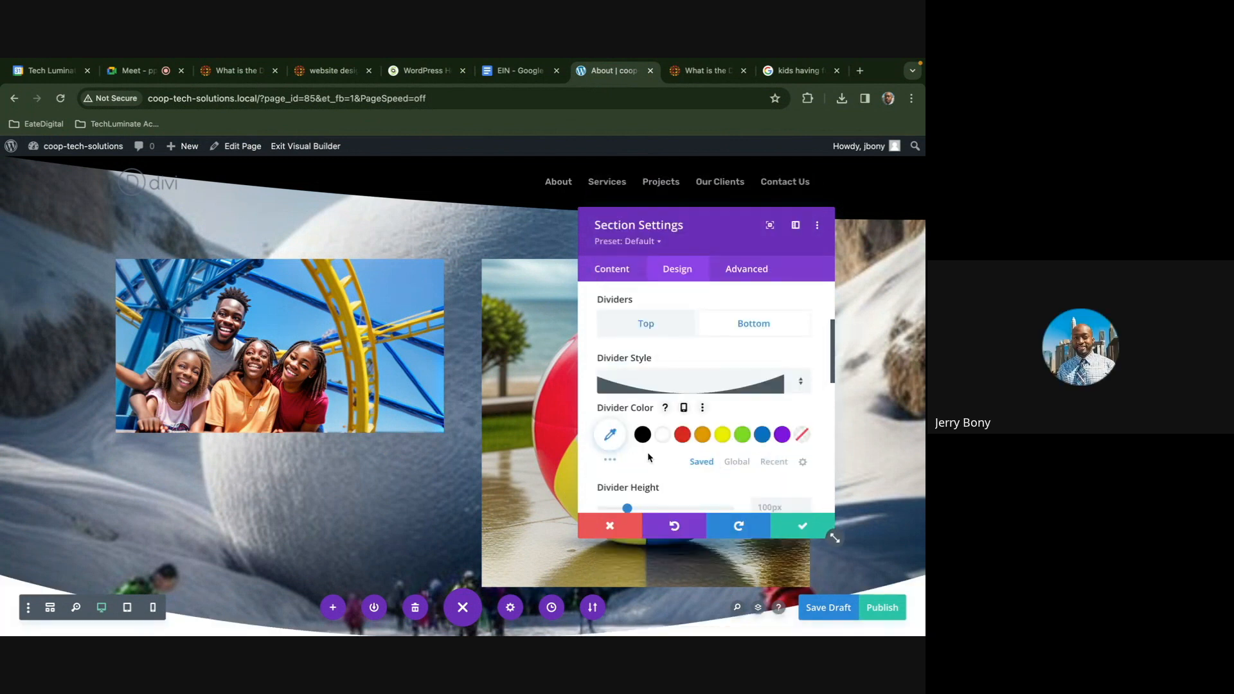
left_click(642, 434)
scroll(469, 476, "down", 2)
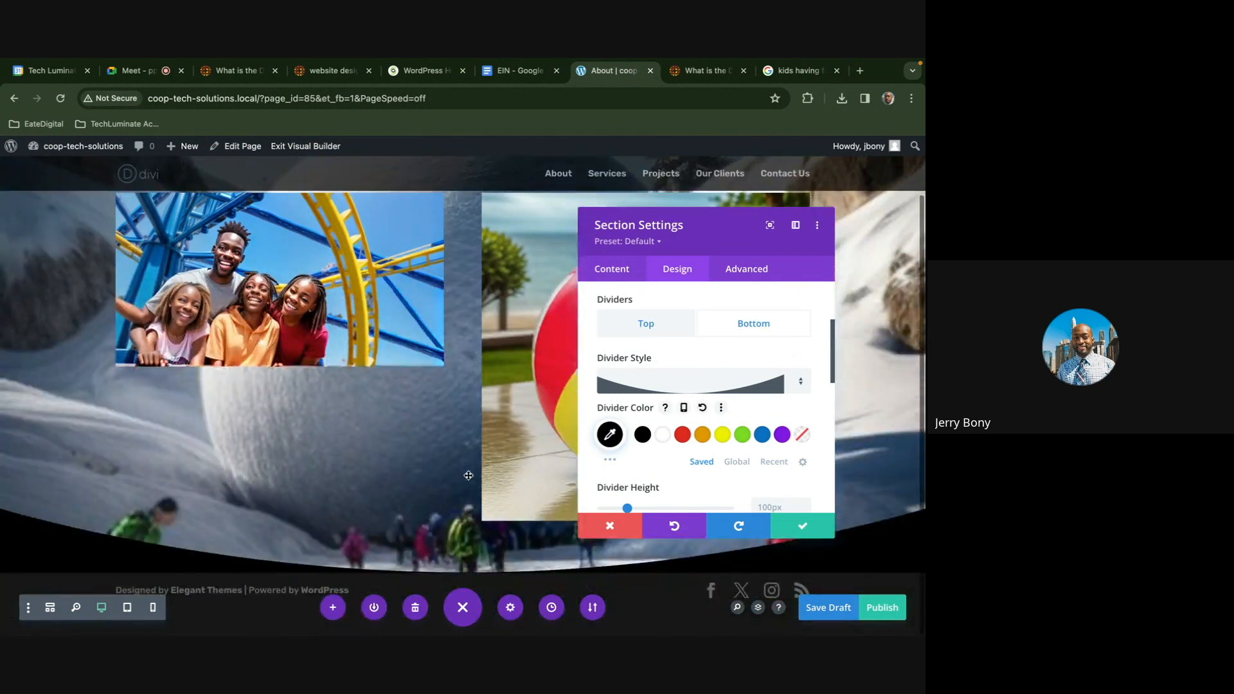
scroll(469, 476, "up", 2)
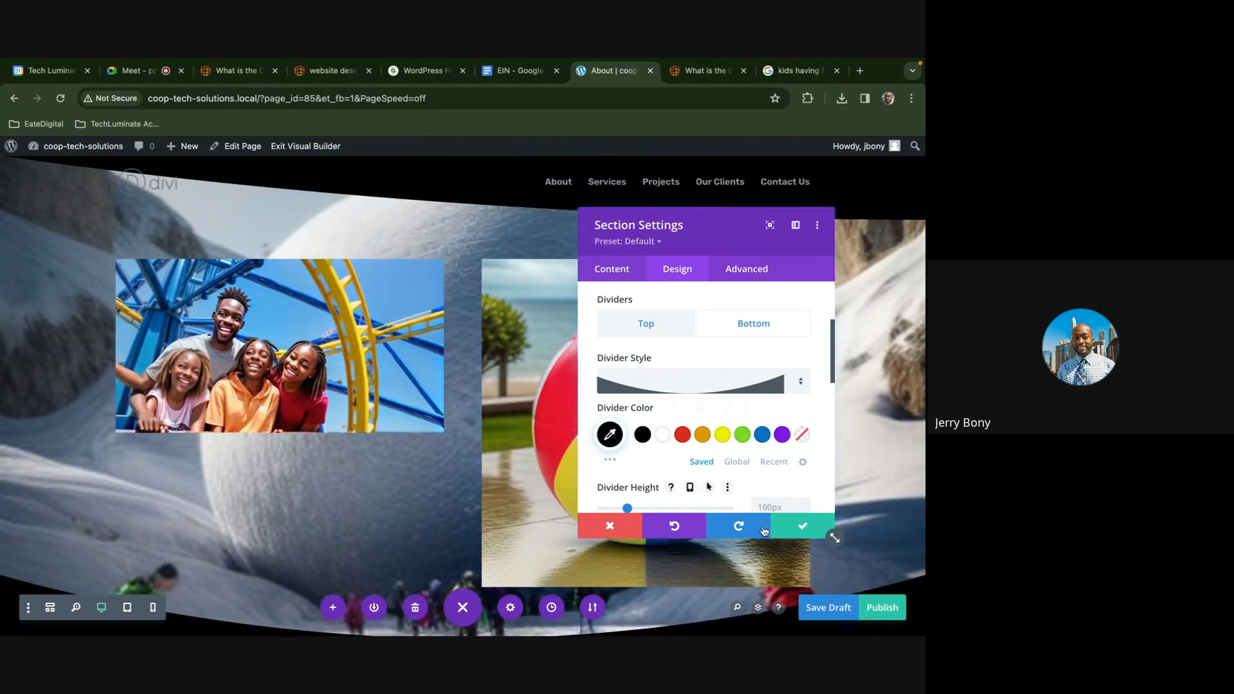
Set the bottom divider's height to 105px and, after trying 4x down to 1x, its horizontal repeat to 2x
scroll(729, 468, "down", 1)
mouse_move(628, 454)
left_mouse_down()
mouse_move(656, 457)
mouse_move(609, 461)
mouse_move(622, 461)
left_mouse_up()
scroll(620, 466, "down", 1)
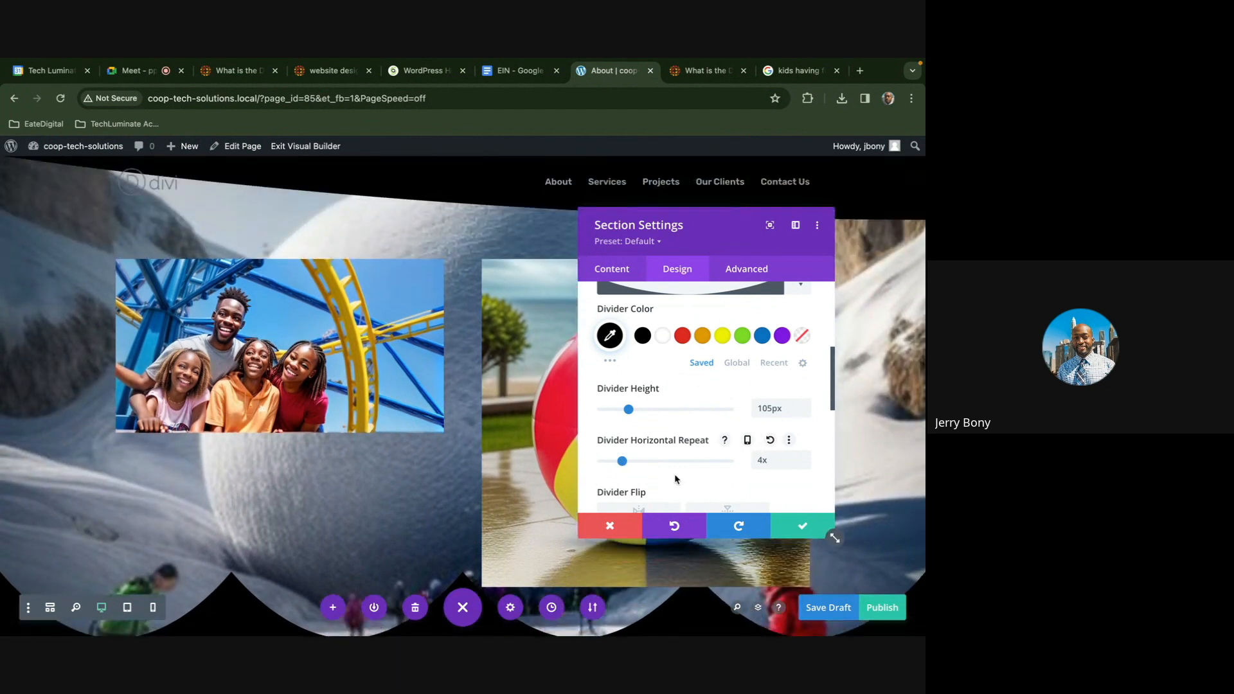
left_click(803, 465)
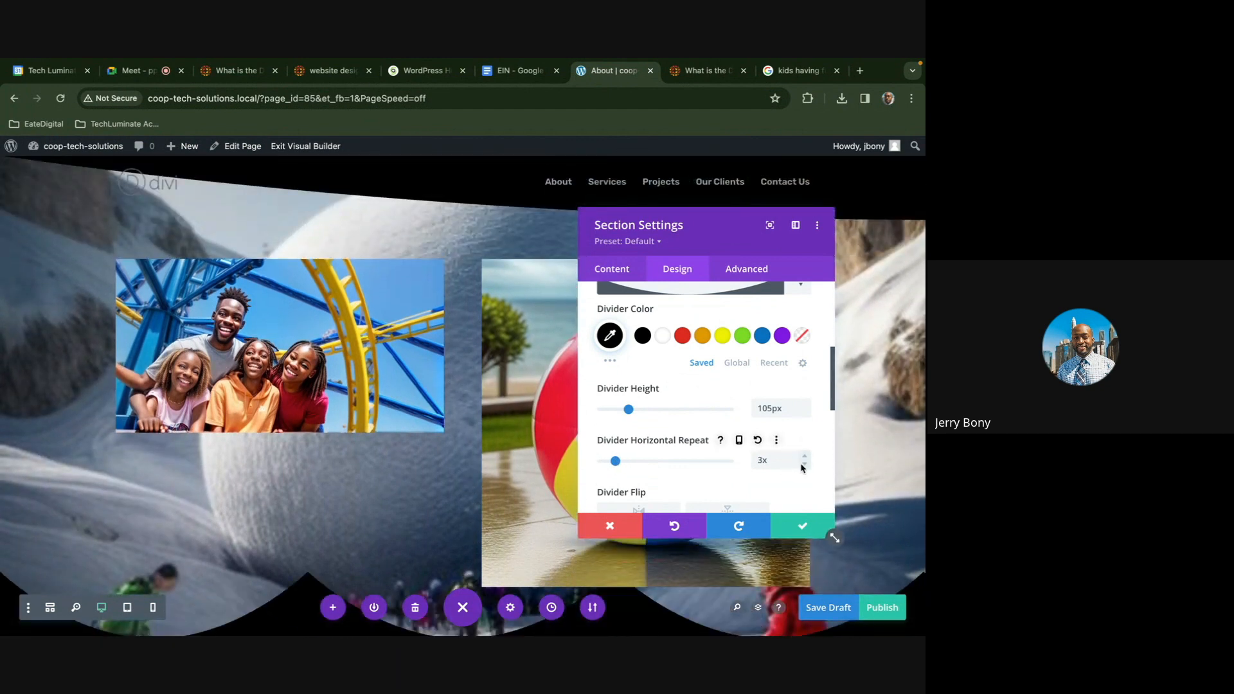
left_click(804, 465)
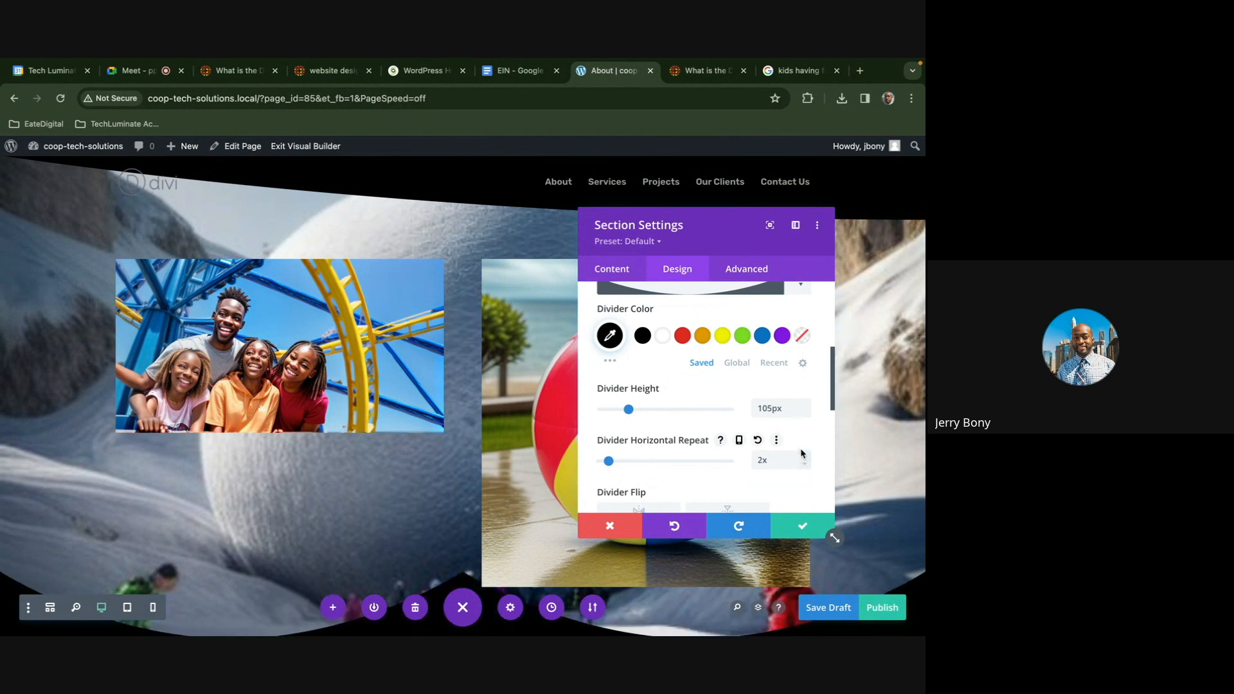
left_click(804, 465)
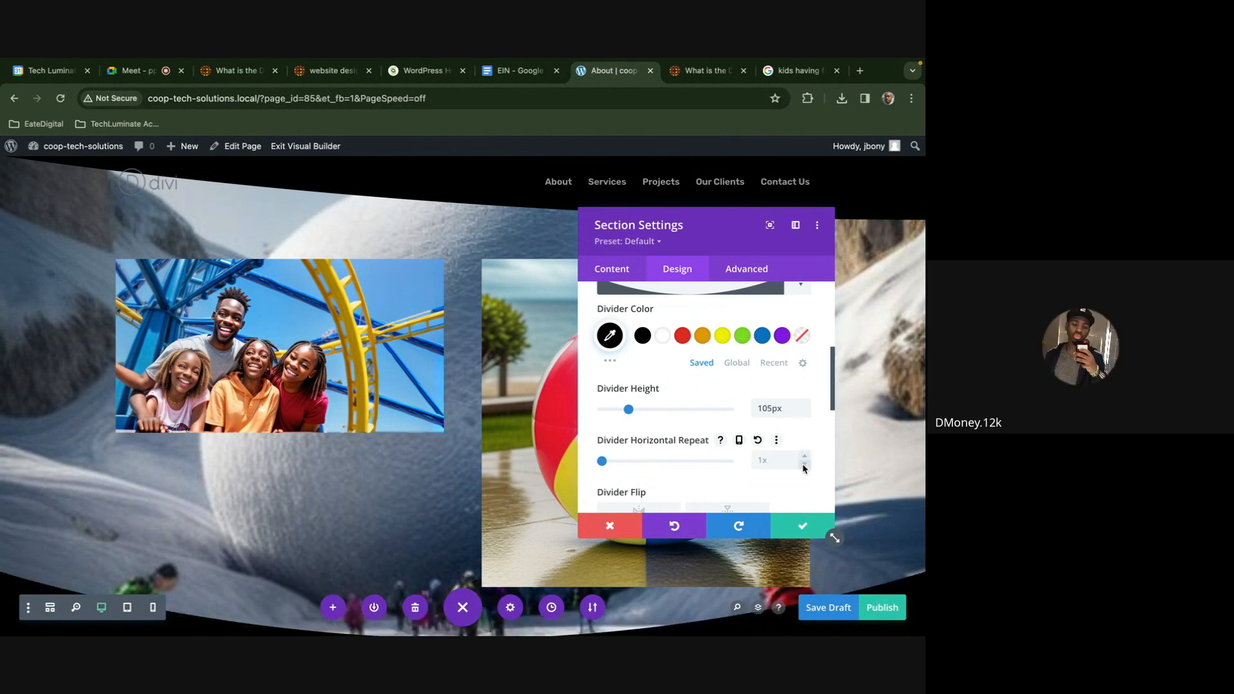
Compare the style and colour settings of the section's top and bottom dividers
scroll(778, 440, "up", 4)
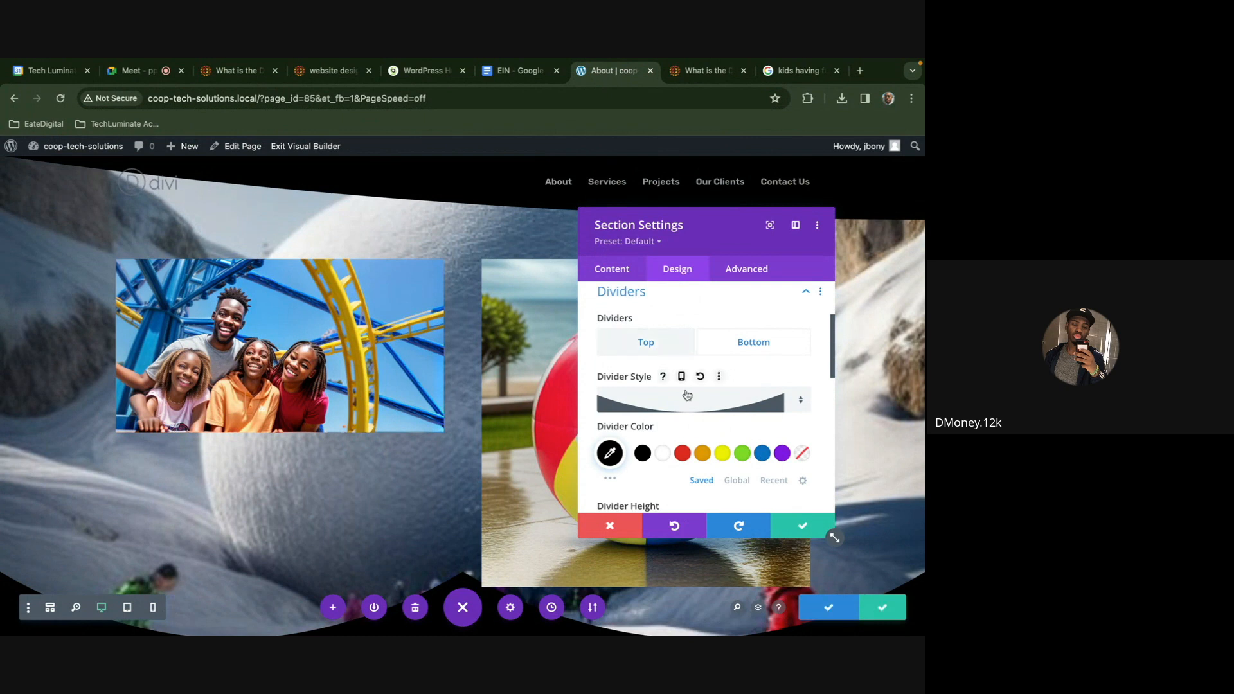
scroll(687, 395, "down", 2)
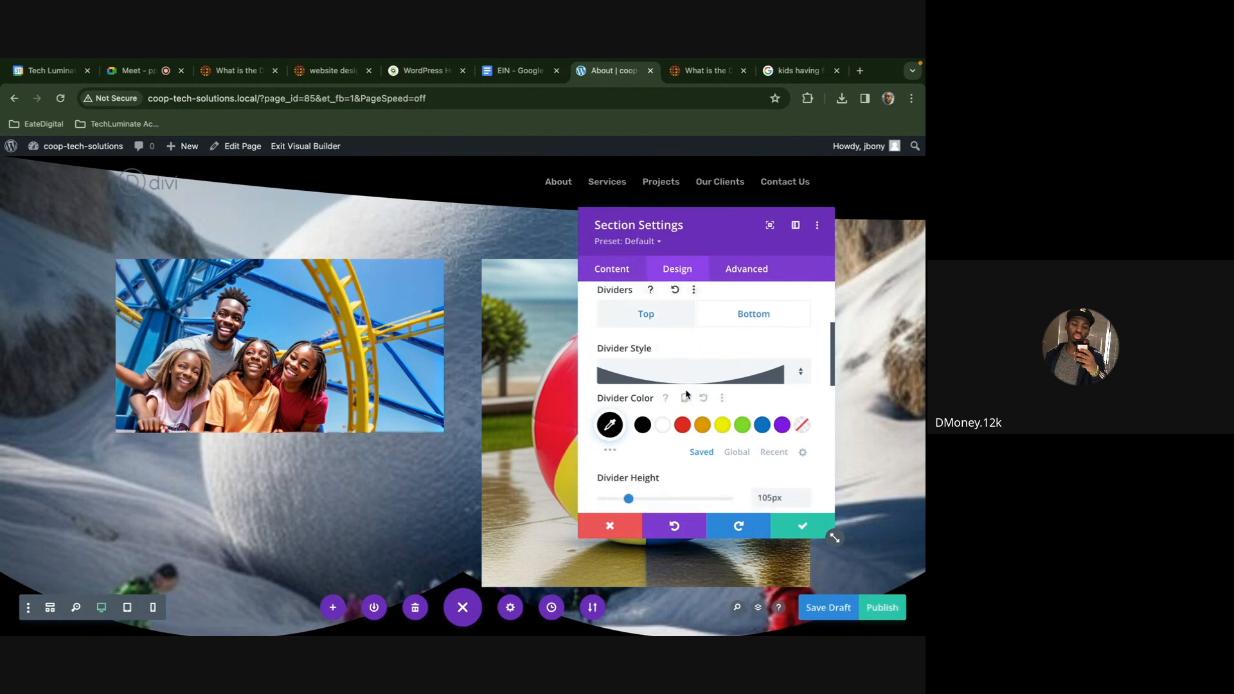
scroll(665, 339, "up", 1)
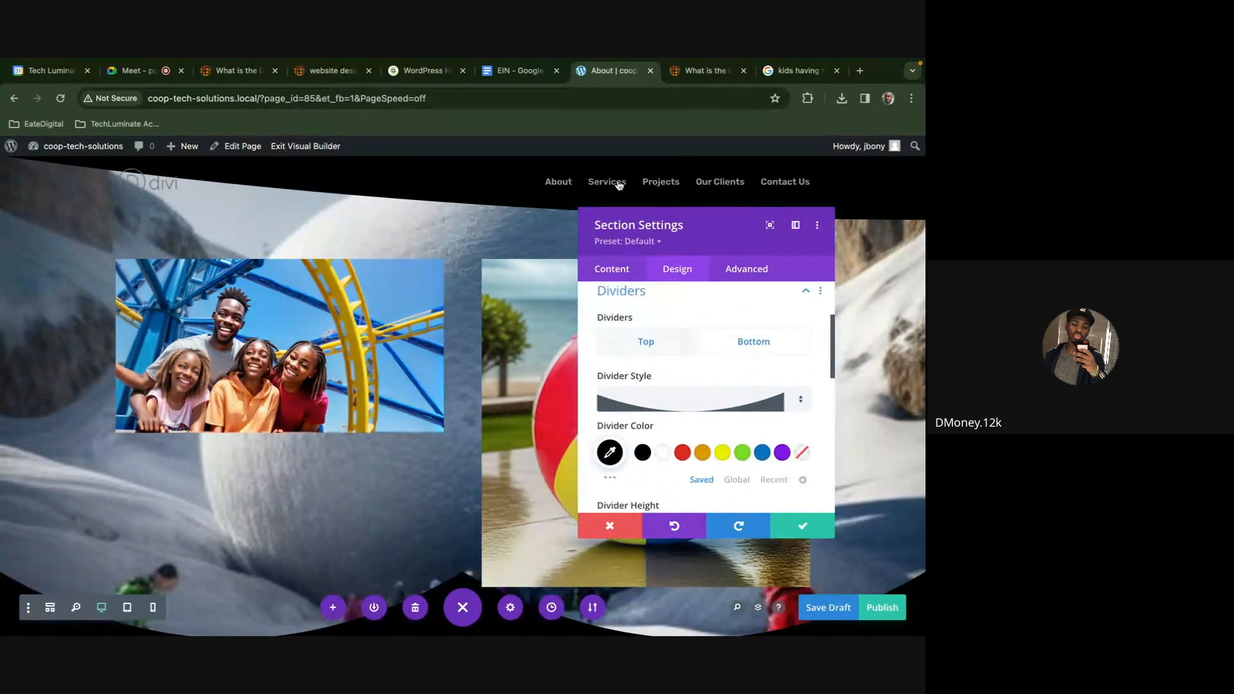
left_click(669, 346)
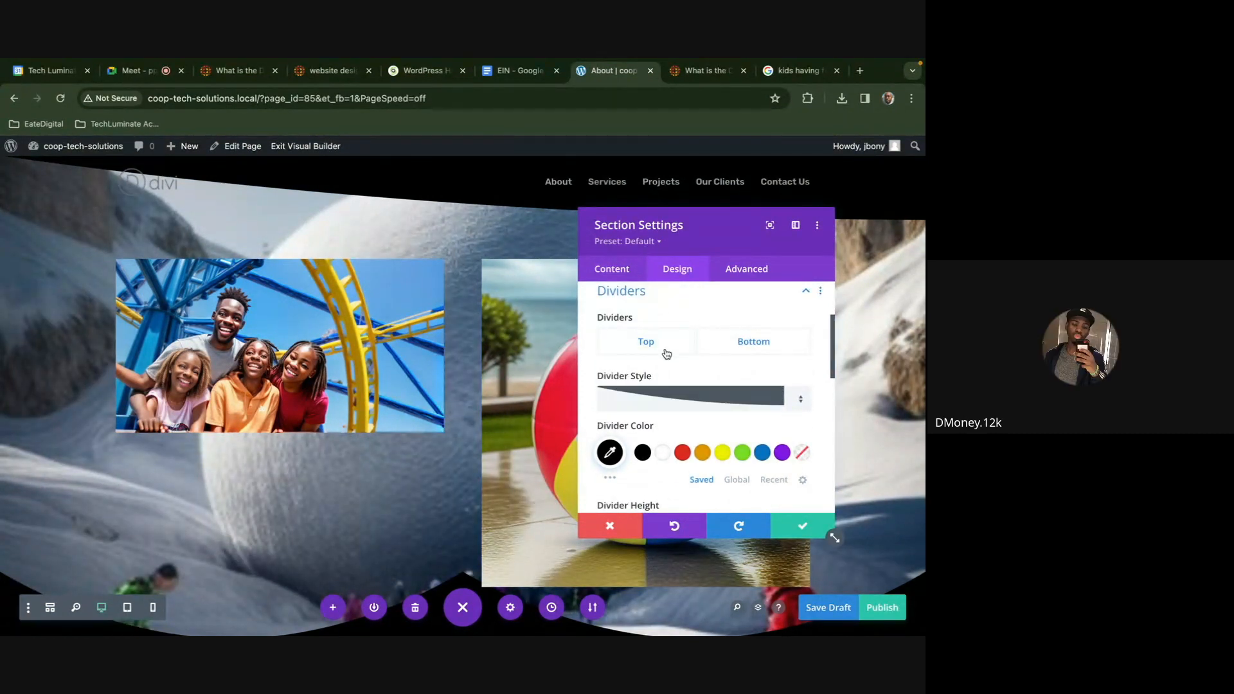
left_click(693, 396)
left_click(693, 396)
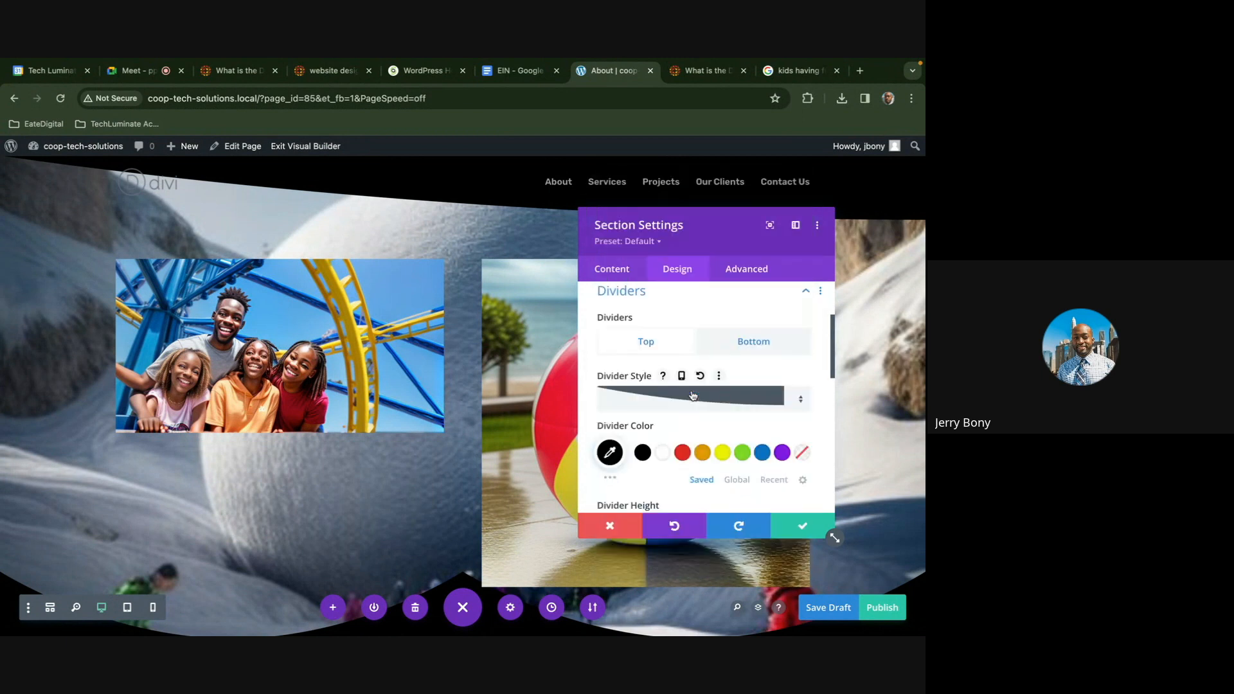
left_click(726, 349)
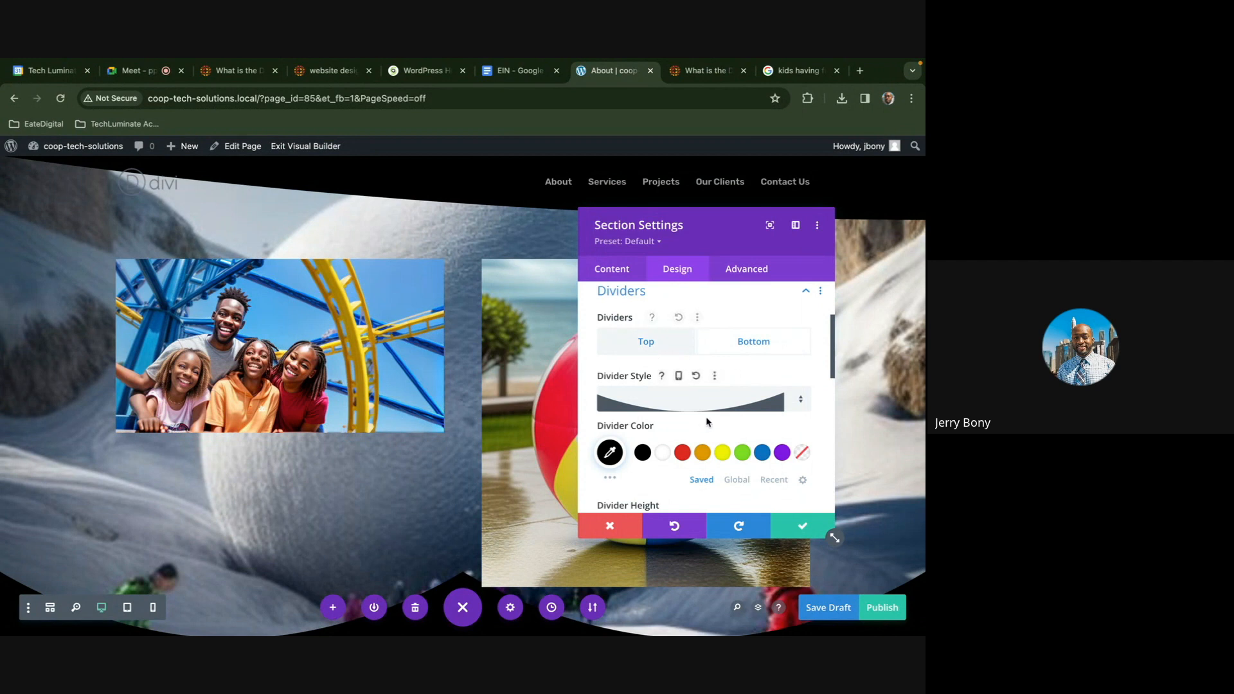
Try the layered slant, concave curve and layered wave styles on the section's top divider
left_click(651, 346)
left_click(670, 390)
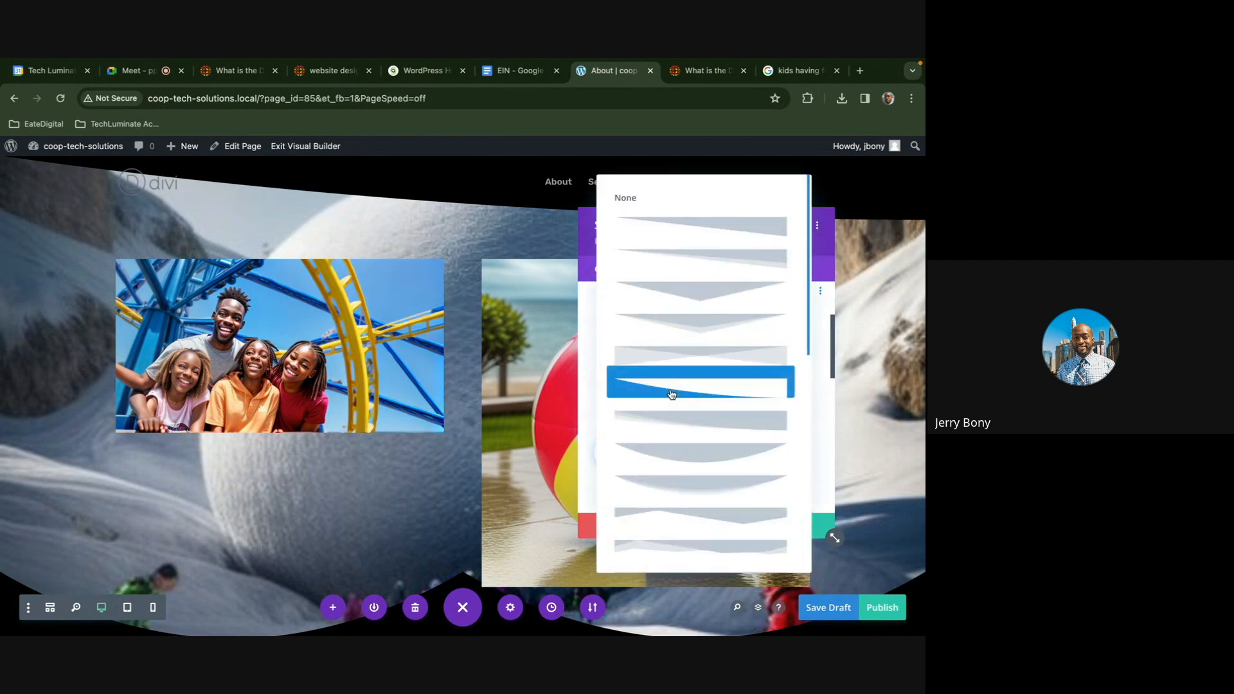
left_click(681, 418)
left_click(675, 403)
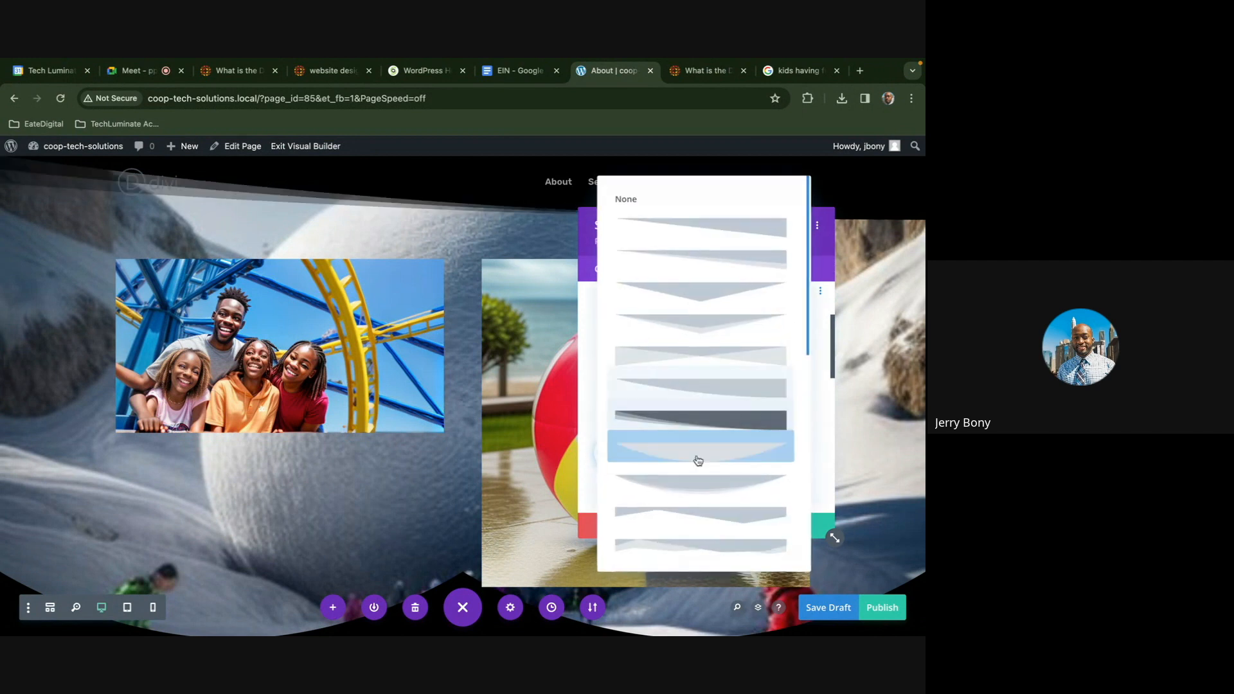
left_click(697, 460)
left_click(672, 402)
scroll(691, 463, "down", 3)
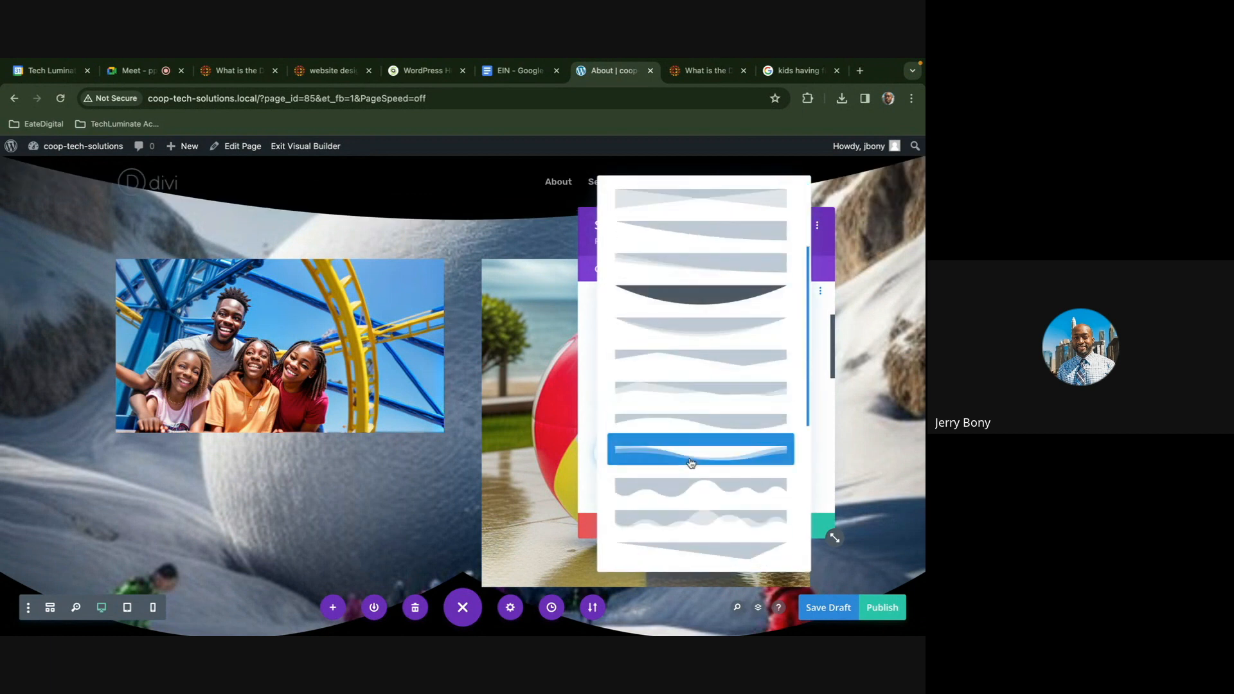
left_click(689, 462)
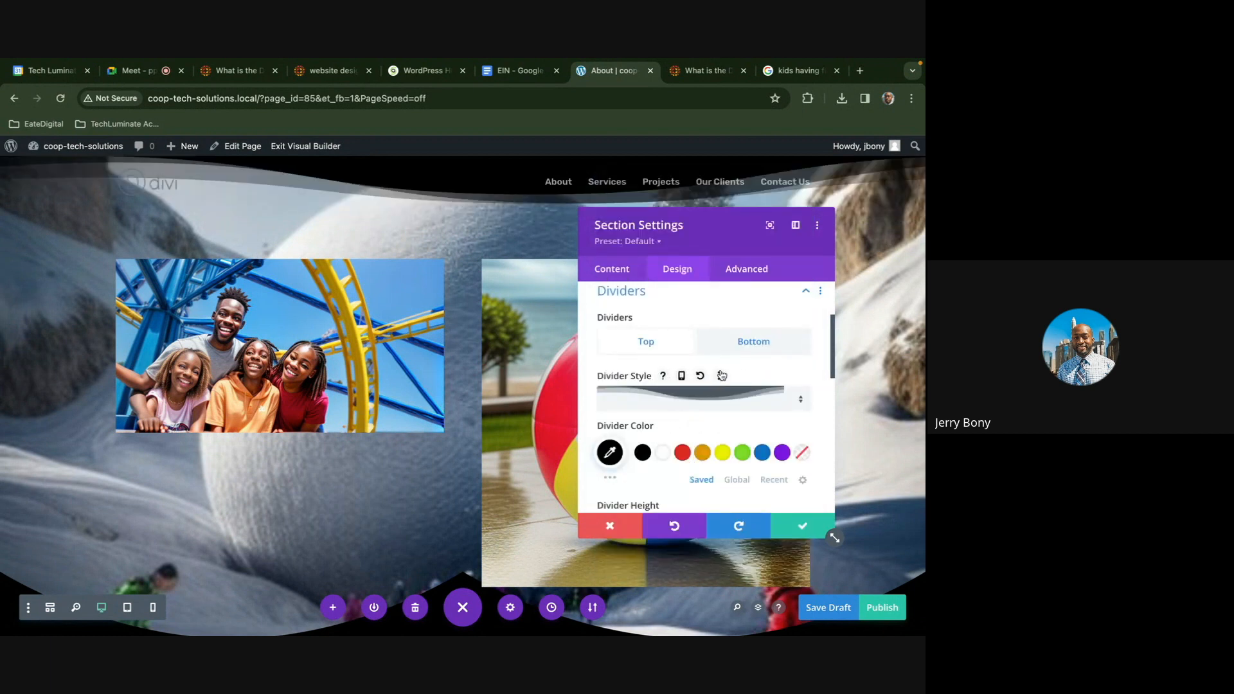
Change the section's top divider to the straight slant style after trying the concave curve again
left_click(707, 397)
scroll(711, 450, "up", 1)
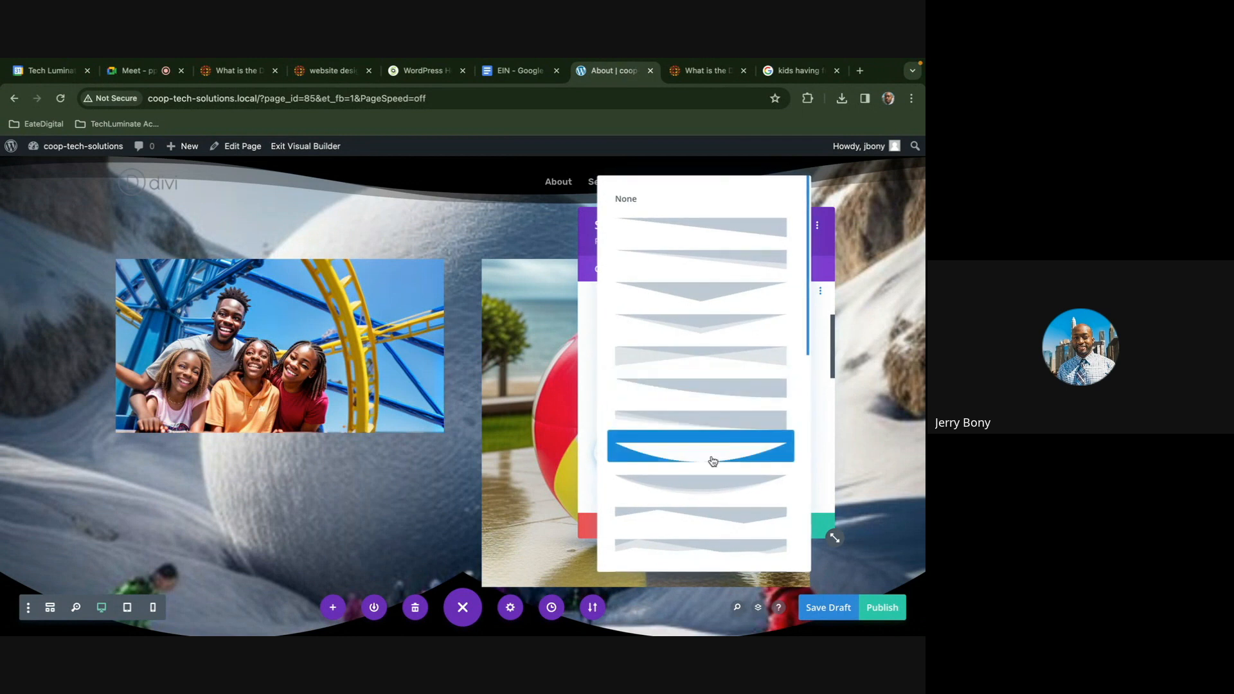
left_click(712, 460)
left_click(681, 400)
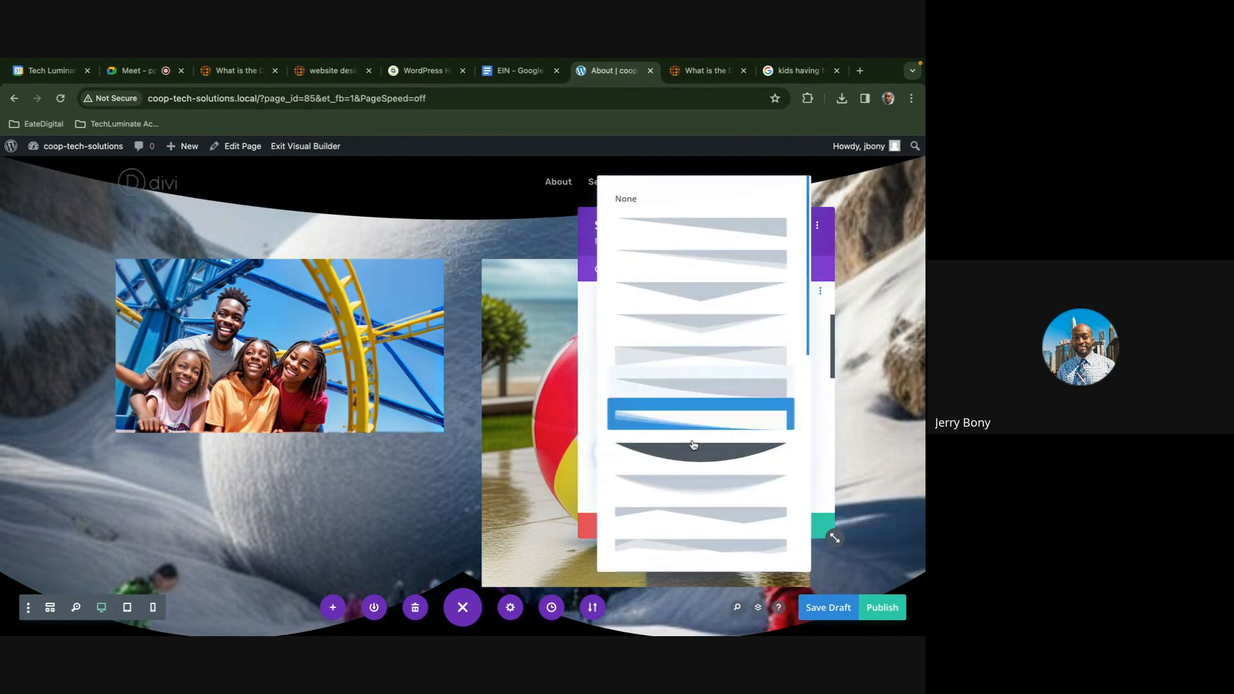
left_click(700, 471)
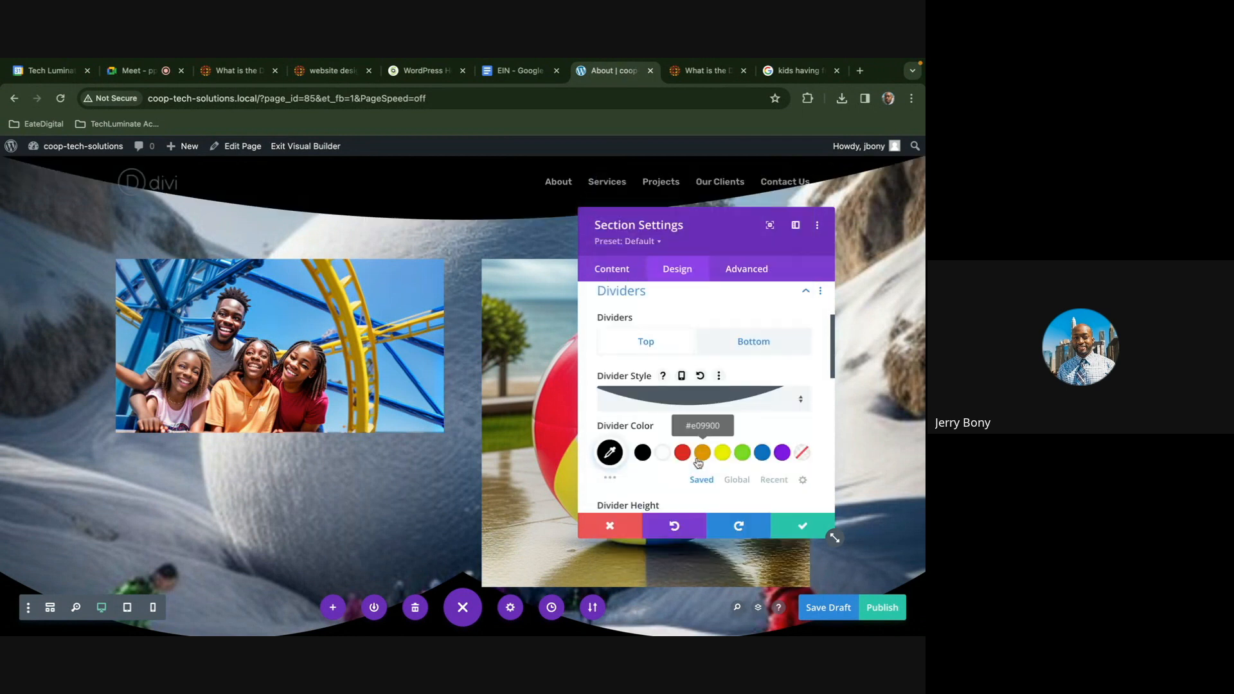
left_click(679, 389)
left_click(689, 225)
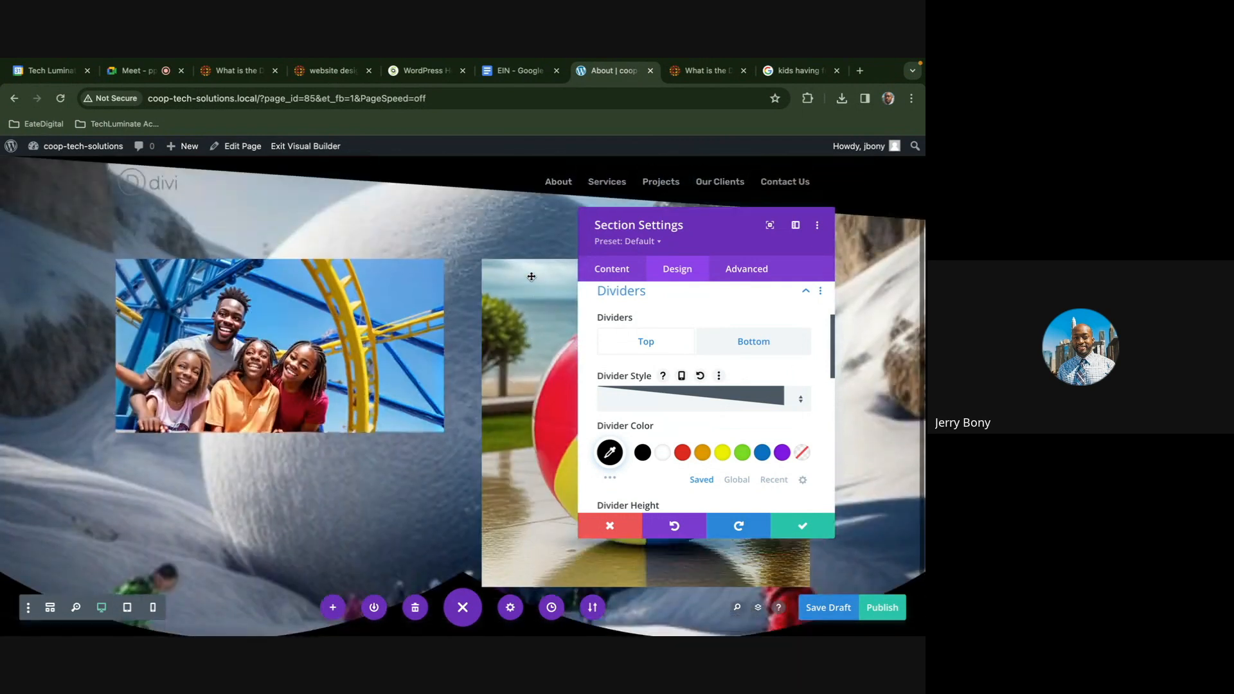
Look through the section's divider arrangement, remaining design option groups and advanced option groups
scroll(671, 360, "down", 2)
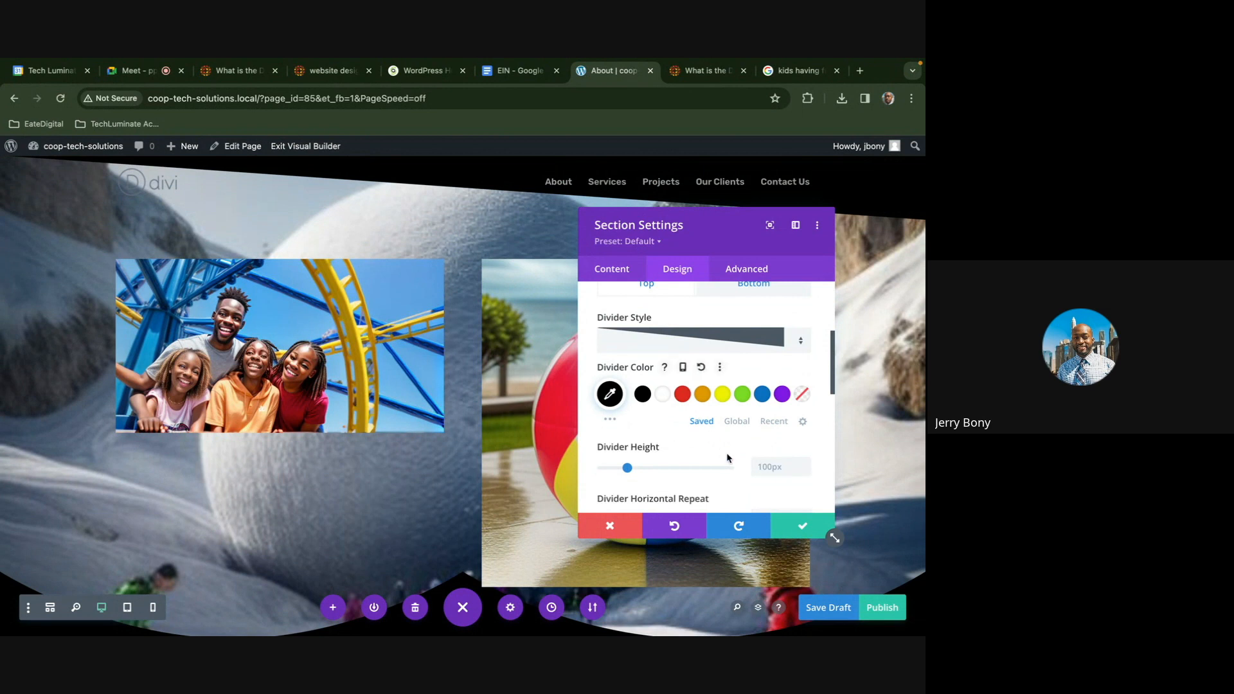
scroll(733, 463, "down", 5)
scroll(736, 465, "down", 2)
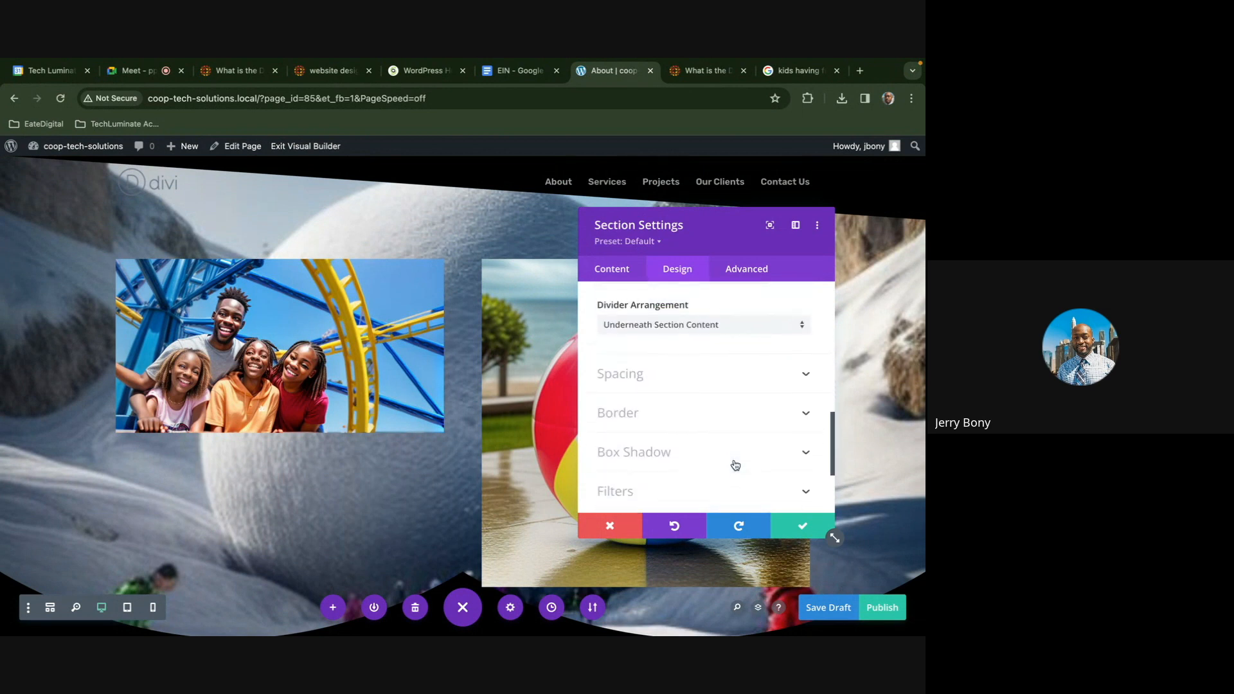
left_click(667, 336)
scroll(675, 347, "up", 2)
left_click(682, 362)
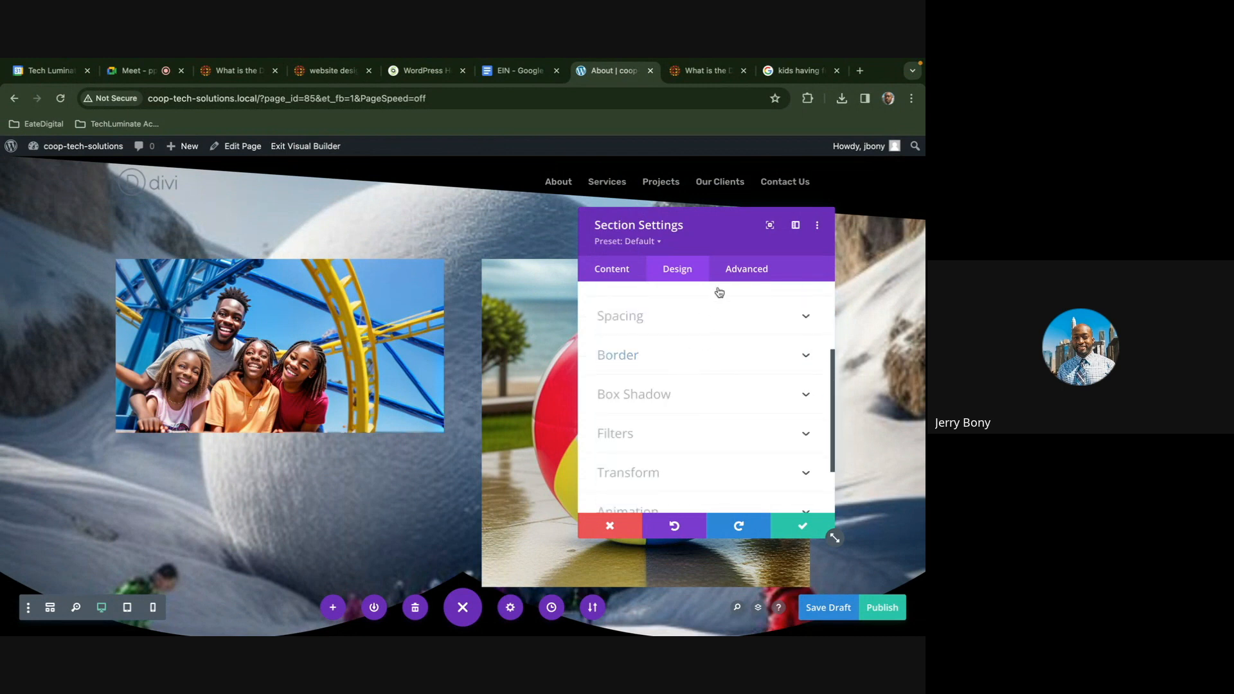
left_click(724, 275)
scroll(703, 371, "down", 1)
scroll(702, 369, "down", 2)
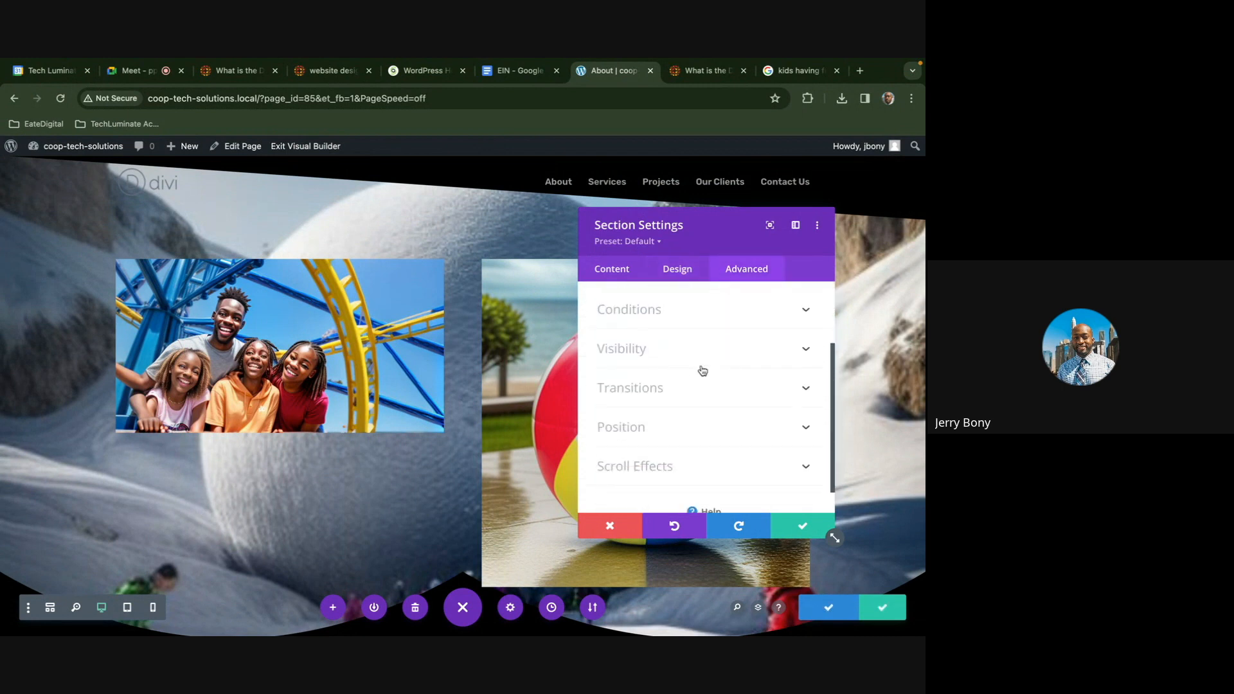
scroll(701, 369, "up", 3)
Examine the section's free-form Custom CSS field and its Code With AI dialog, leaving both empty
left_click(679, 362)
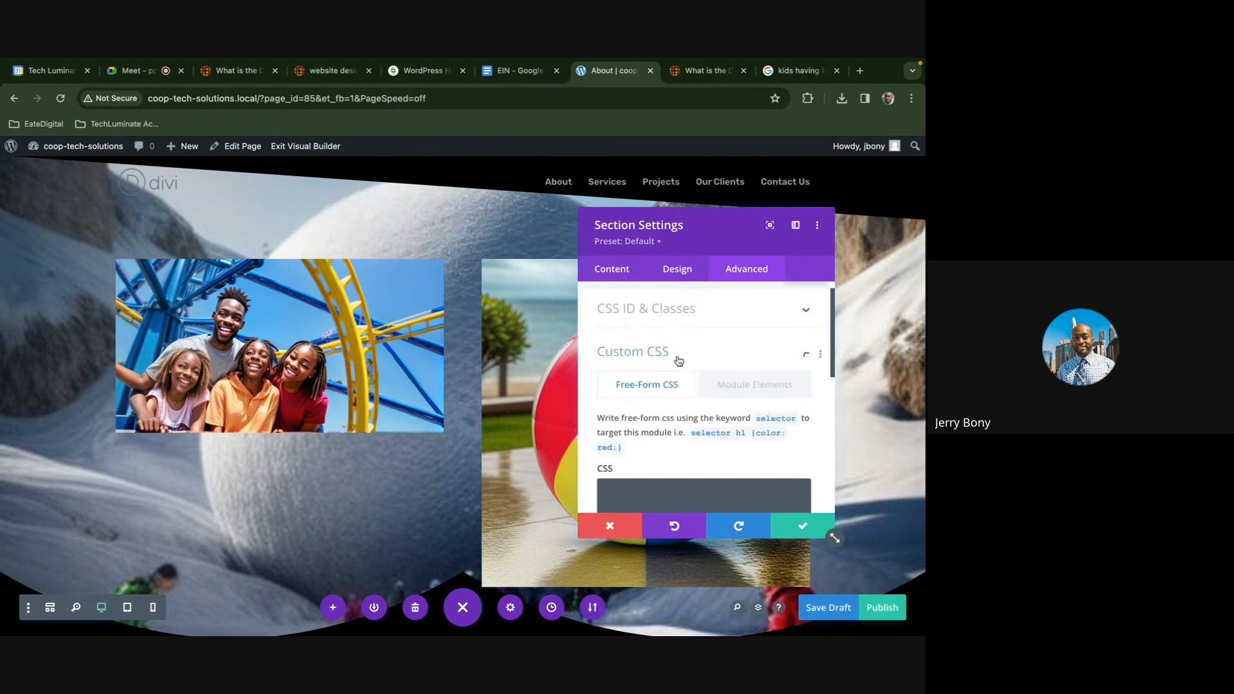
scroll(681, 363, "down", 1)
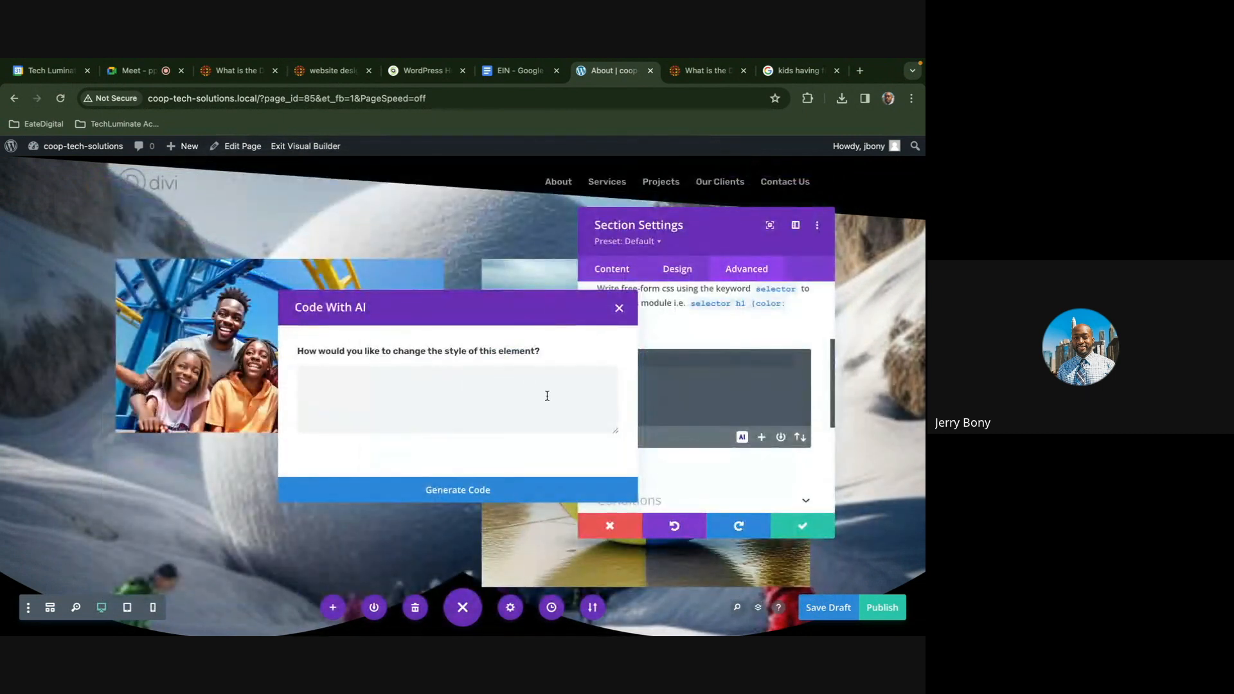
left_click(619, 308)
left_click(742, 437)
left_click(619, 308)
scroll(695, 418, "down", 3)
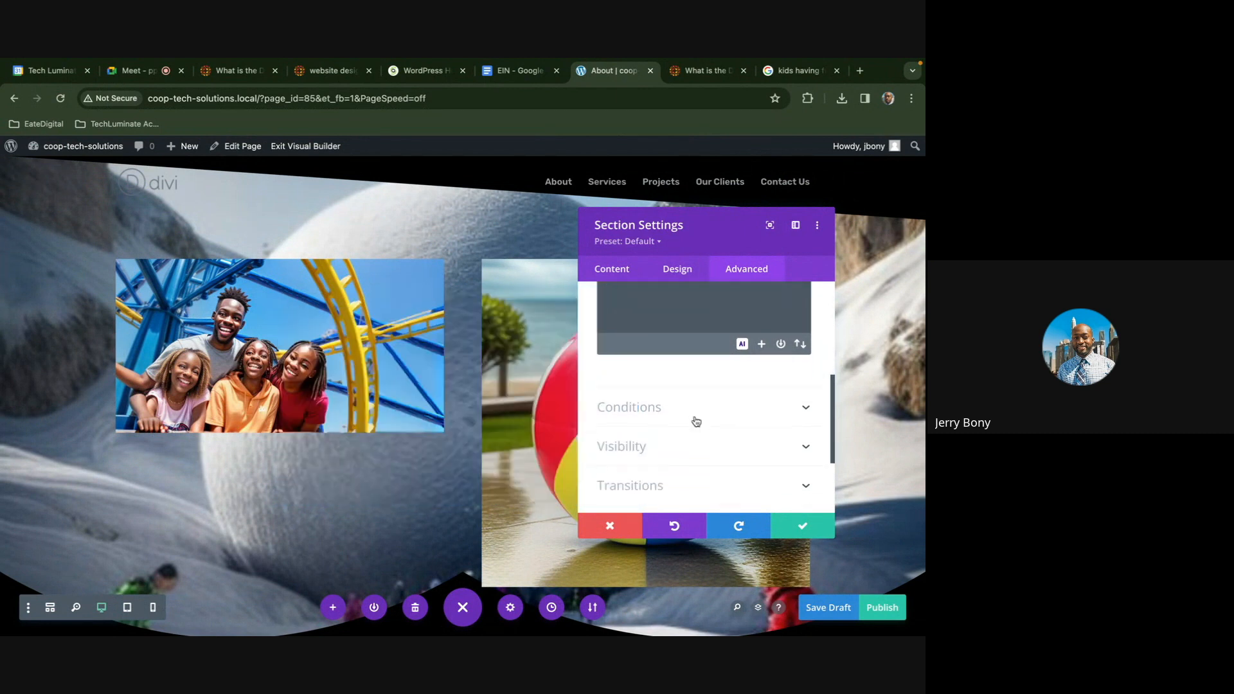
Try disabling the section on phone, tablet and desktop in its visibility settings, and clear all three options again
left_click(692, 444)
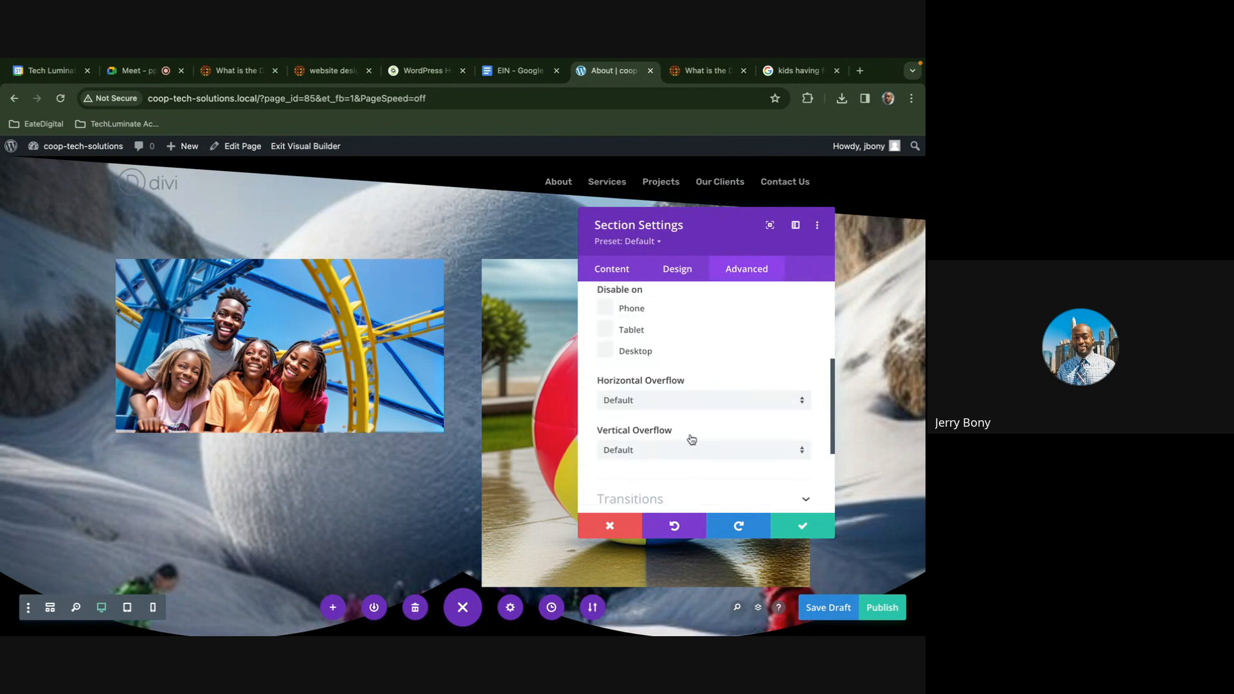
left_click(606, 346)
left_click(606, 367)
left_click(608, 390)
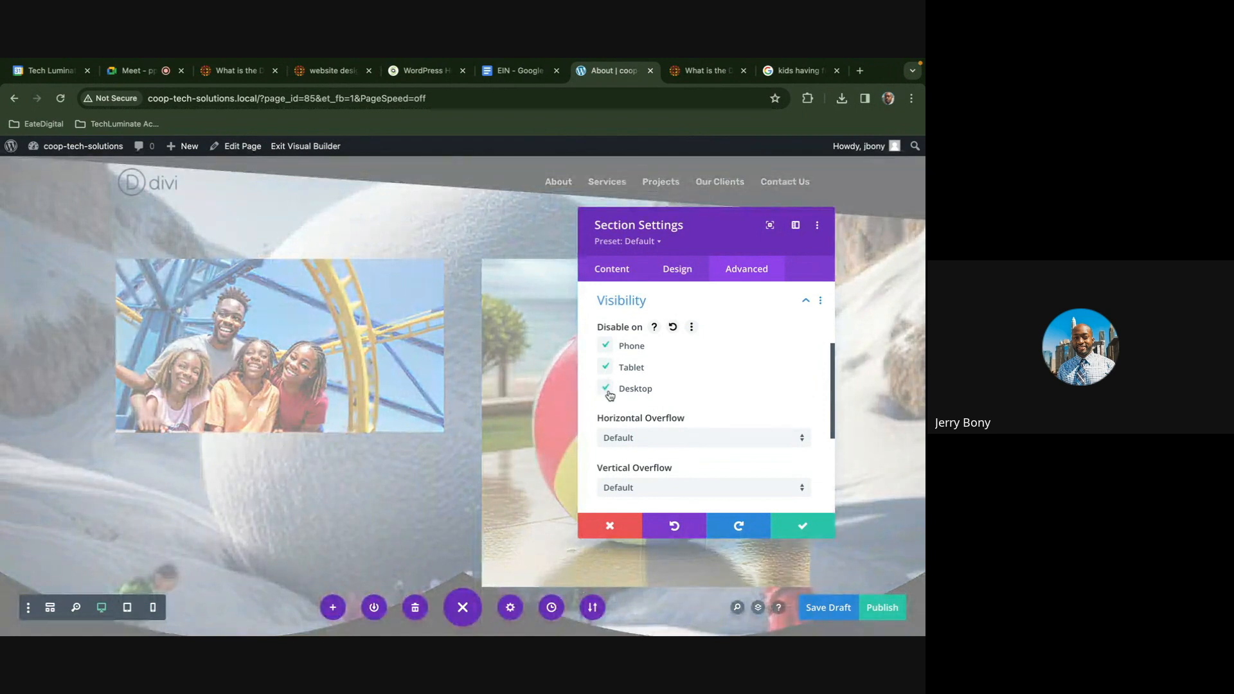
left_click(607, 390)
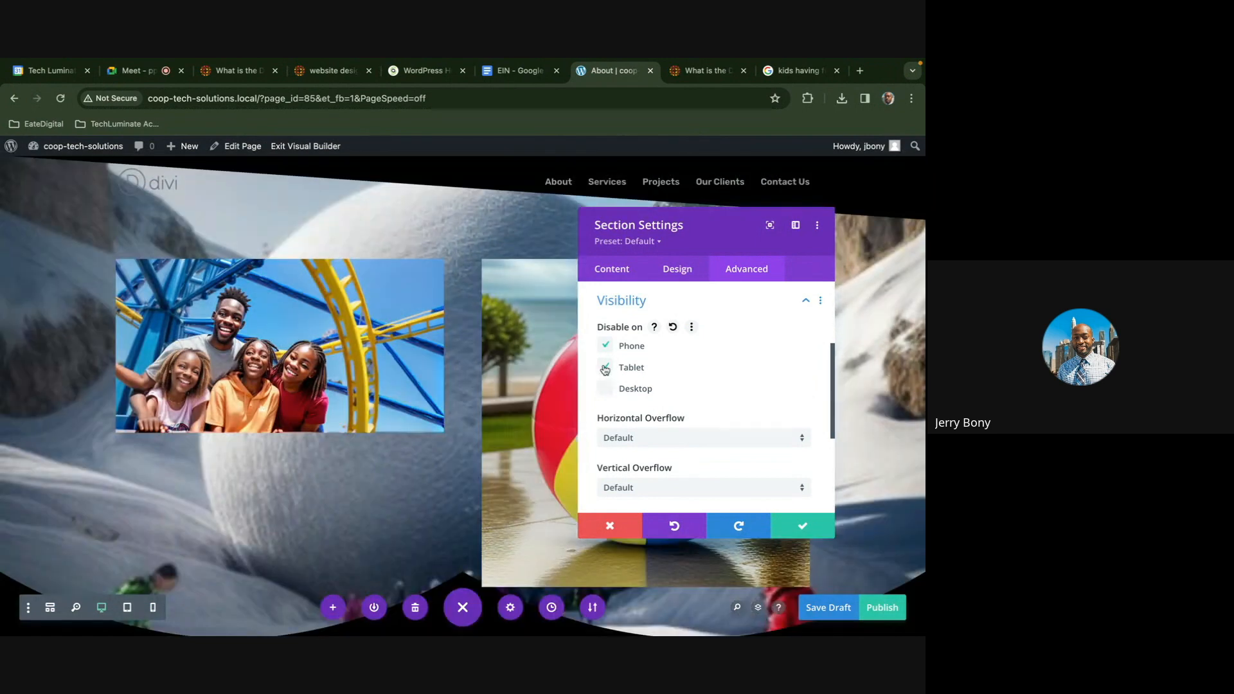
left_click(605, 345)
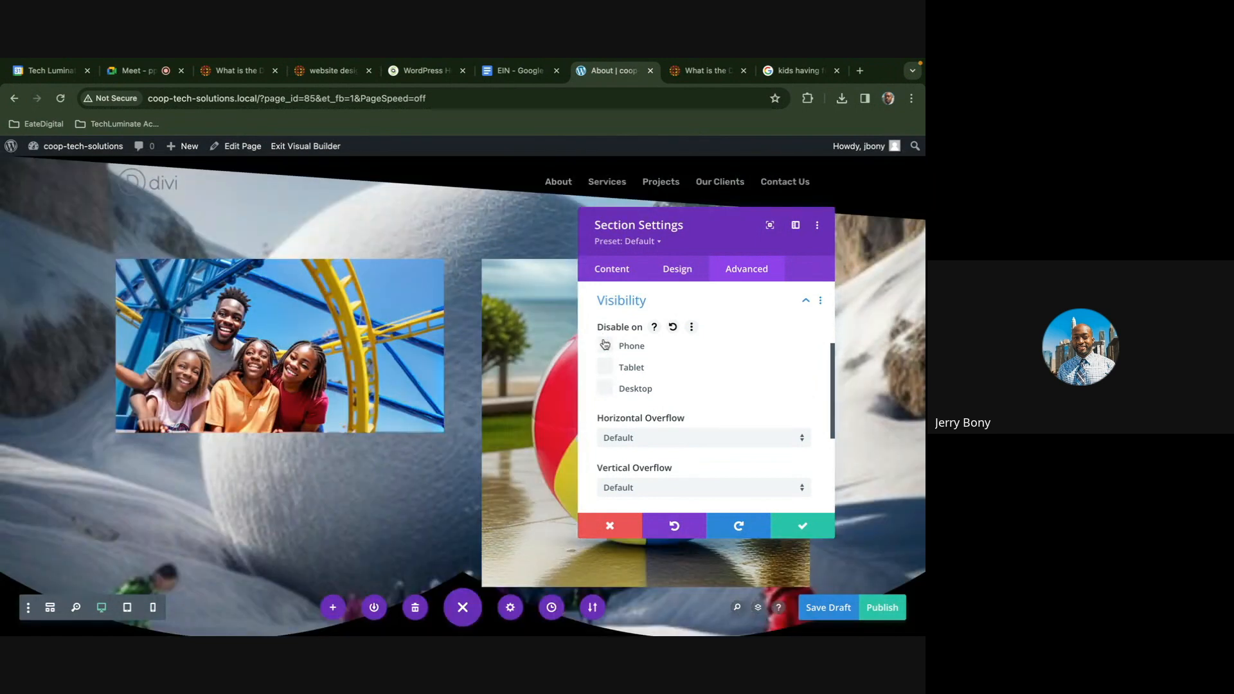
Try the vertical and horizontal motion scroll effects on the section, and turn both off again
left_click(701, 306)
left_click(689, 432)
scroll(688, 435, "down", 2)
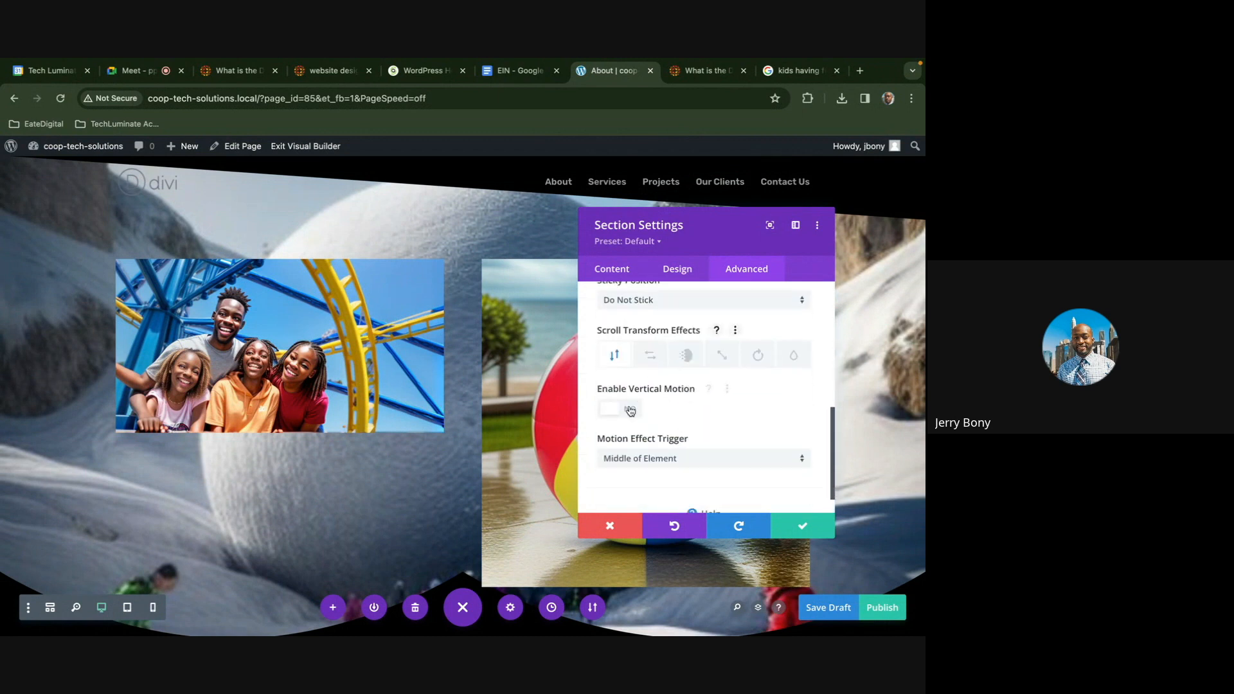
left_click(629, 409)
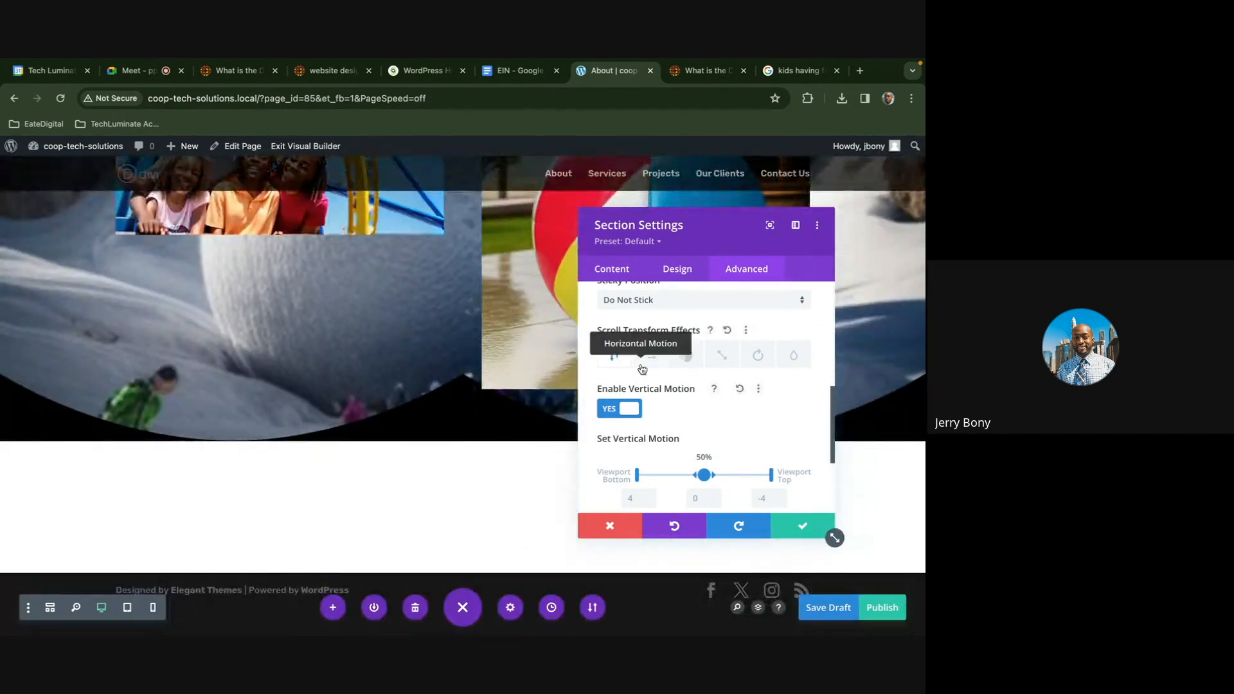
left_click(650, 355)
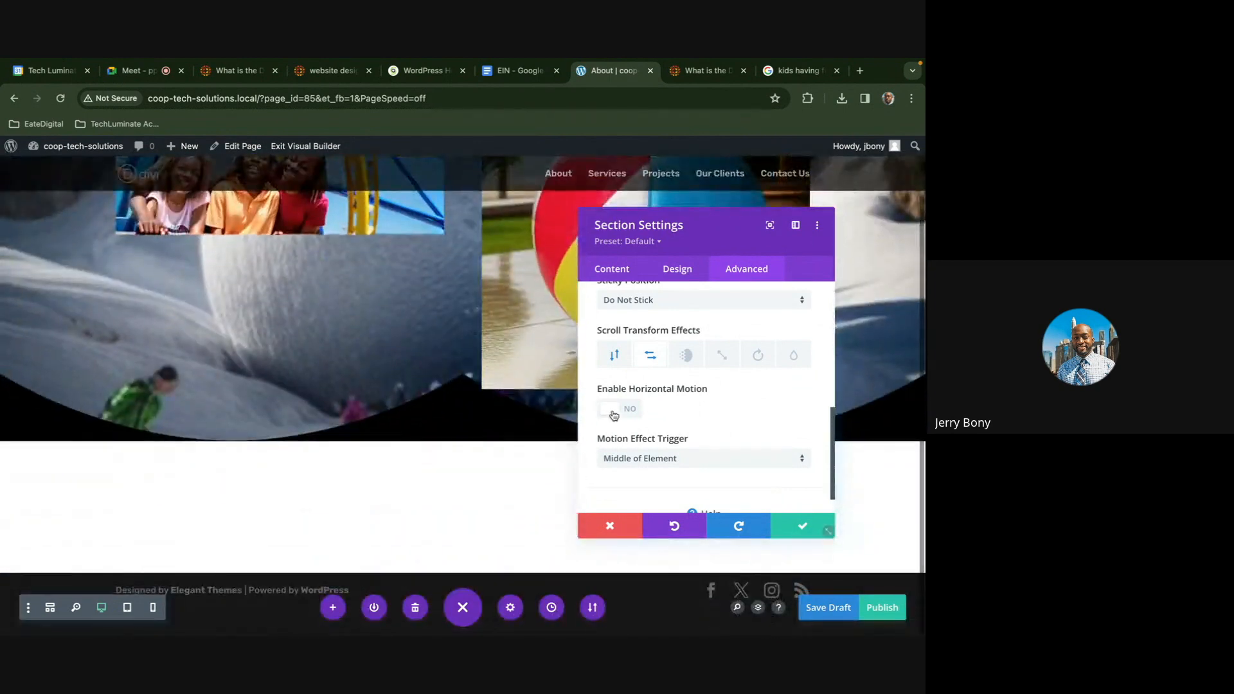
left_click(611, 409)
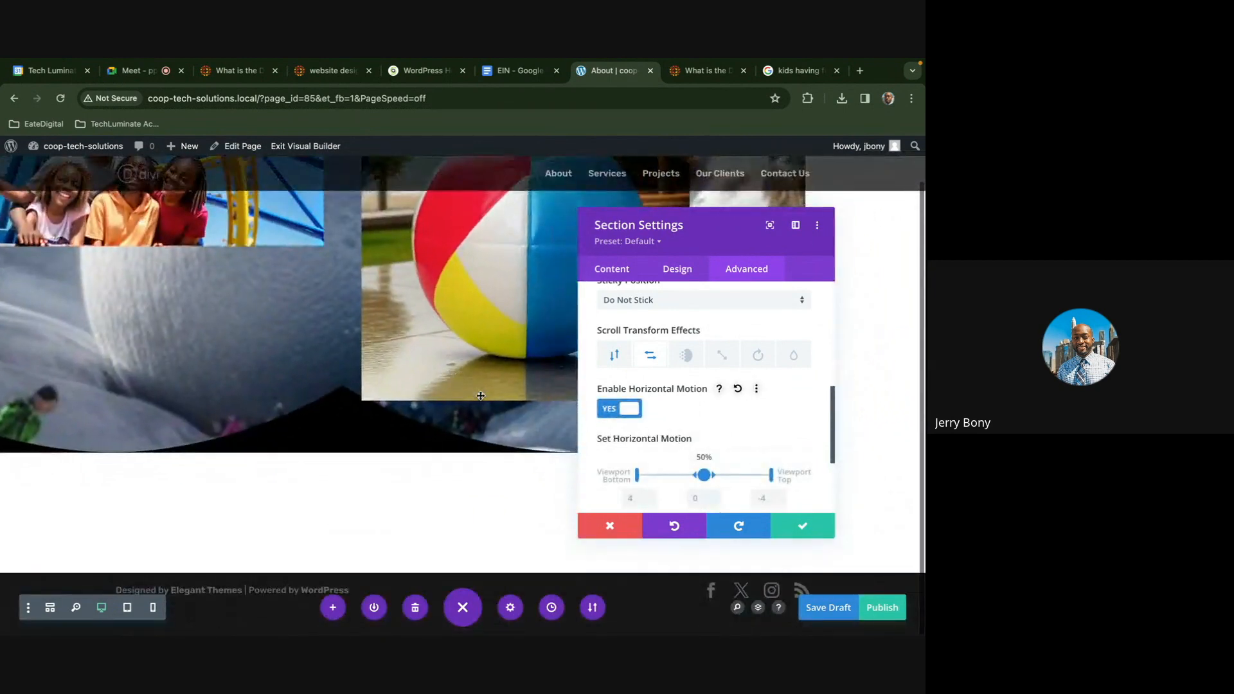
left_click(611, 409)
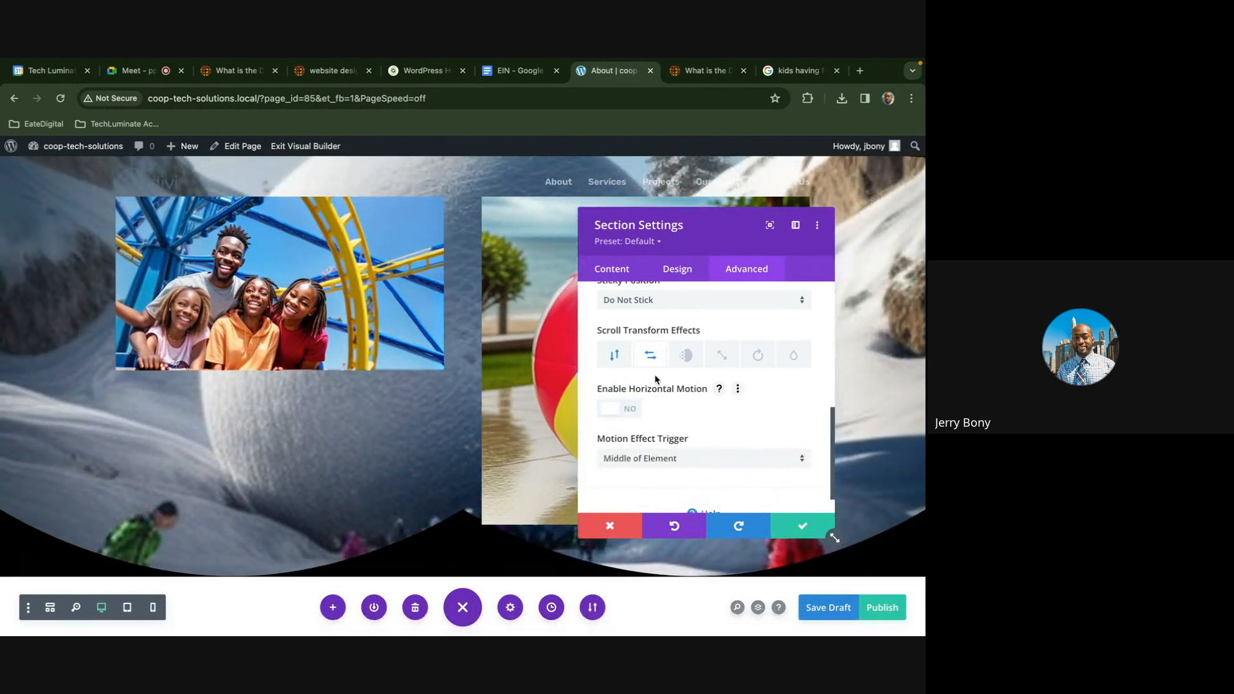
left_click(615, 355)
scroll(622, 372, "down", 1)
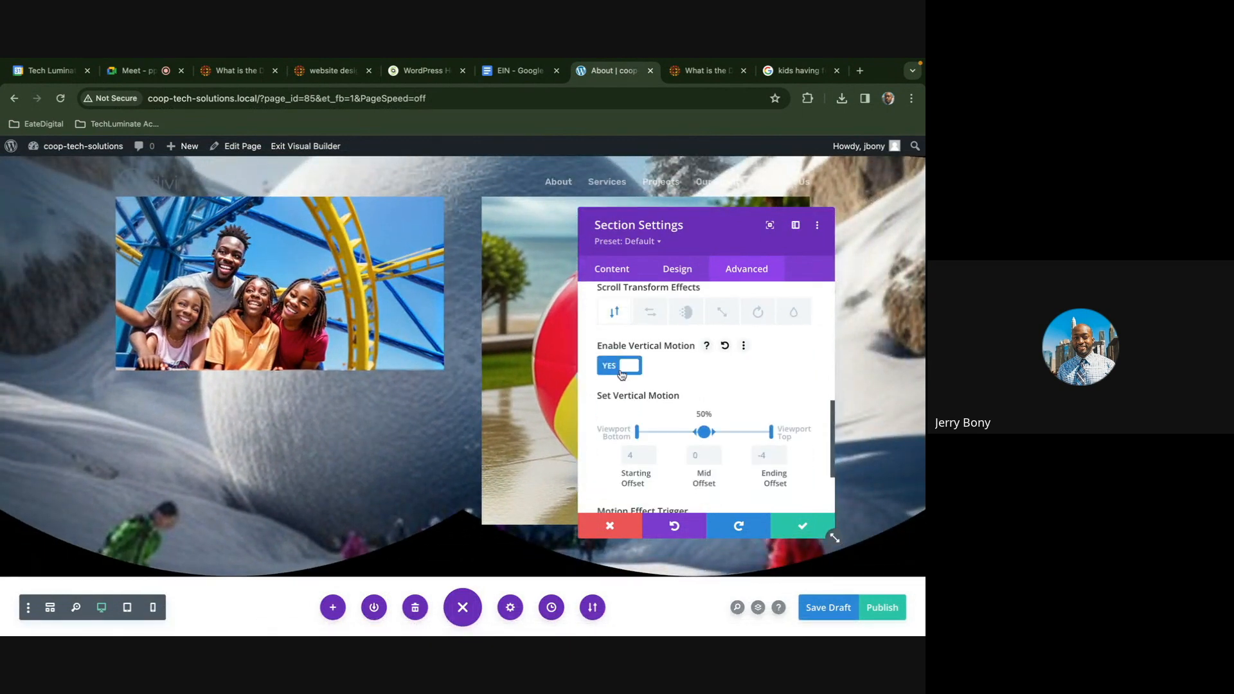
left_click(621, 372)
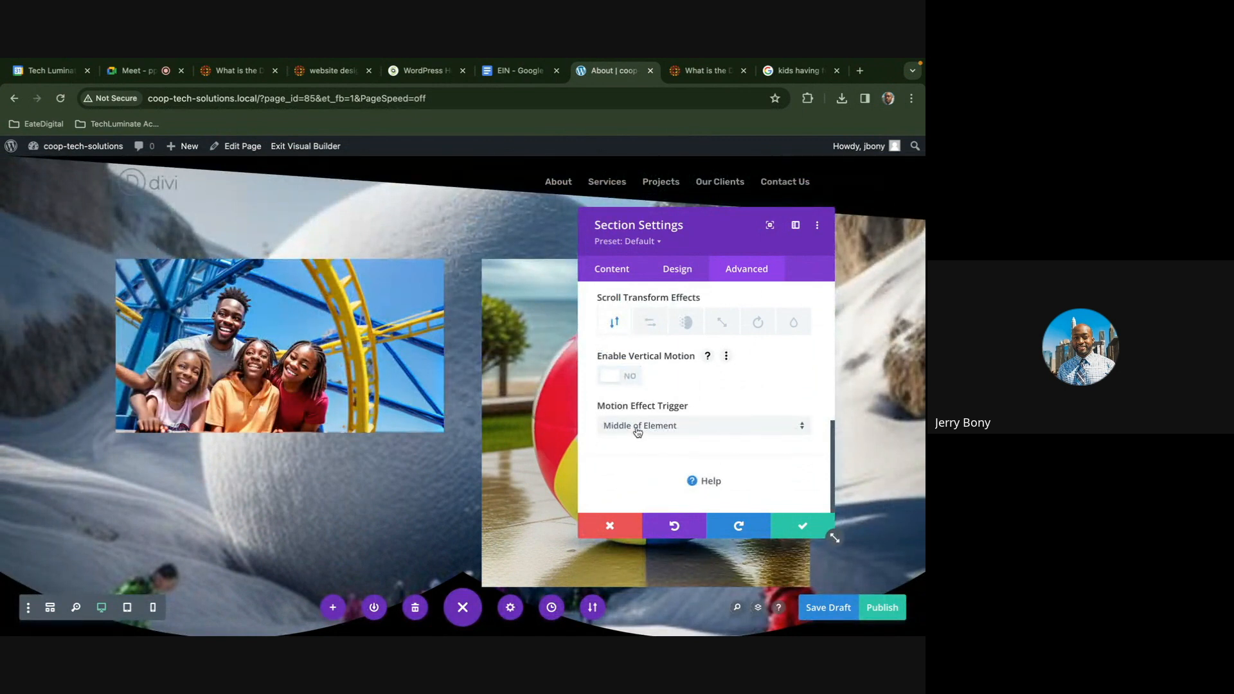
Accept the section settings and save the About page as a draft
scroll(739, 396, "up", 10)
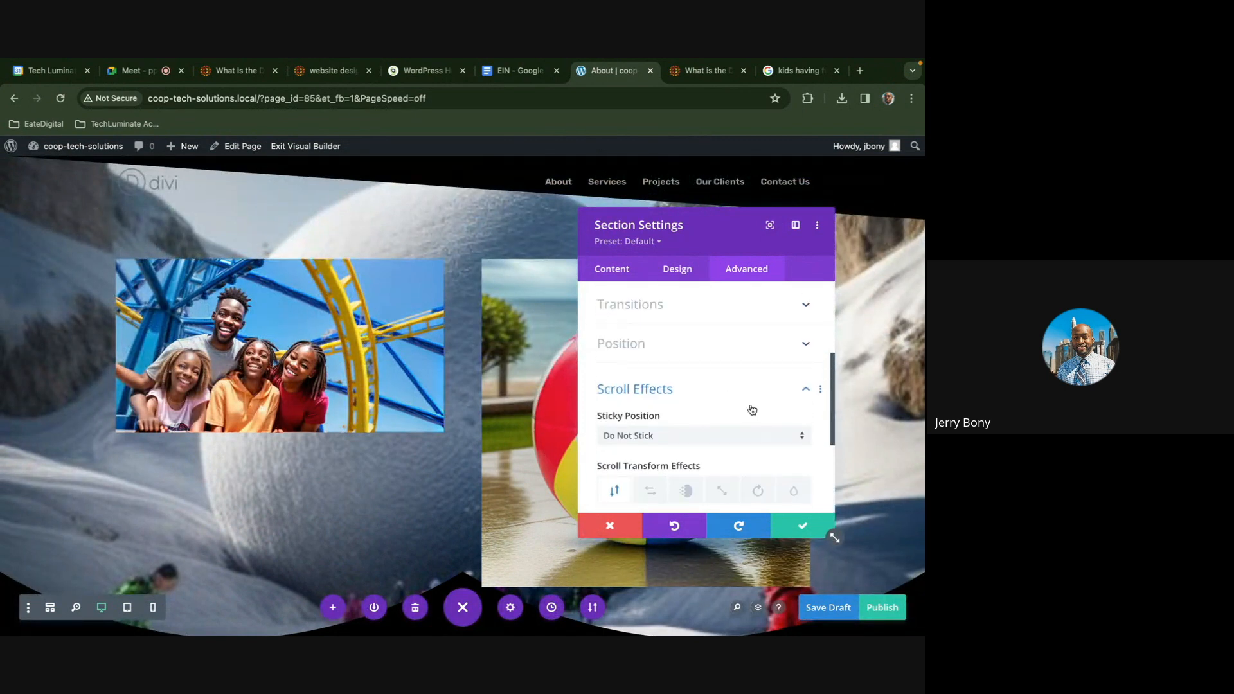
left_click(802, 525)
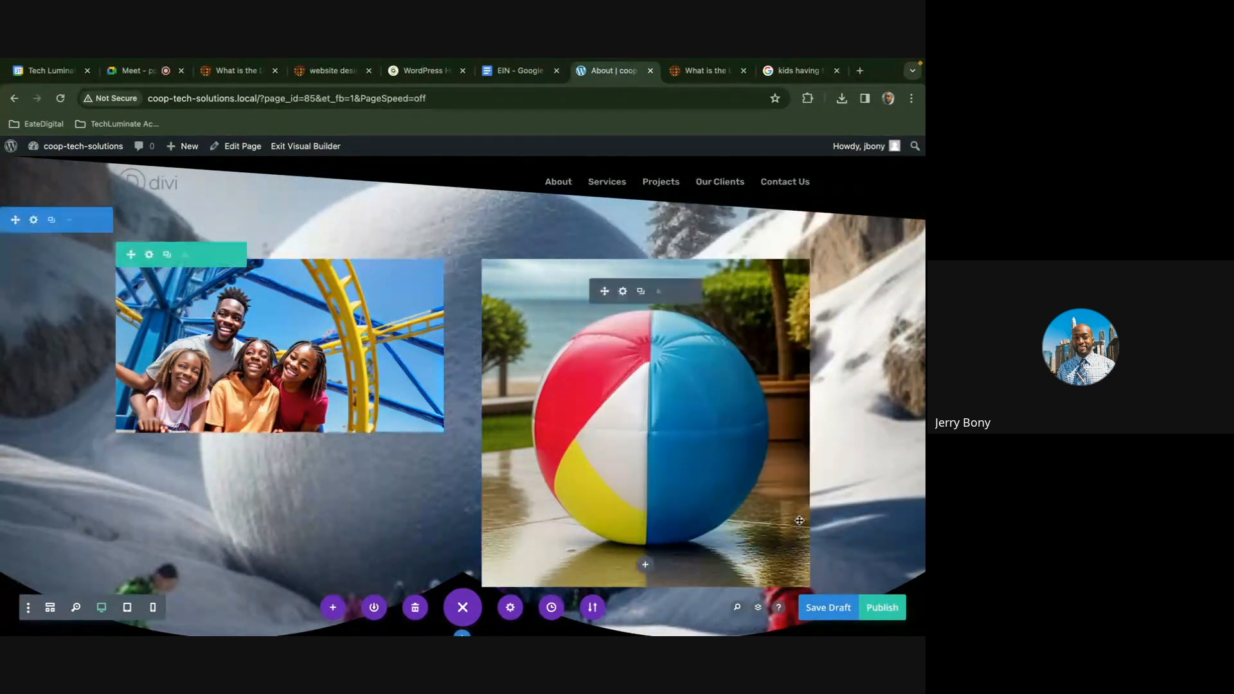
left_click(822, 608)
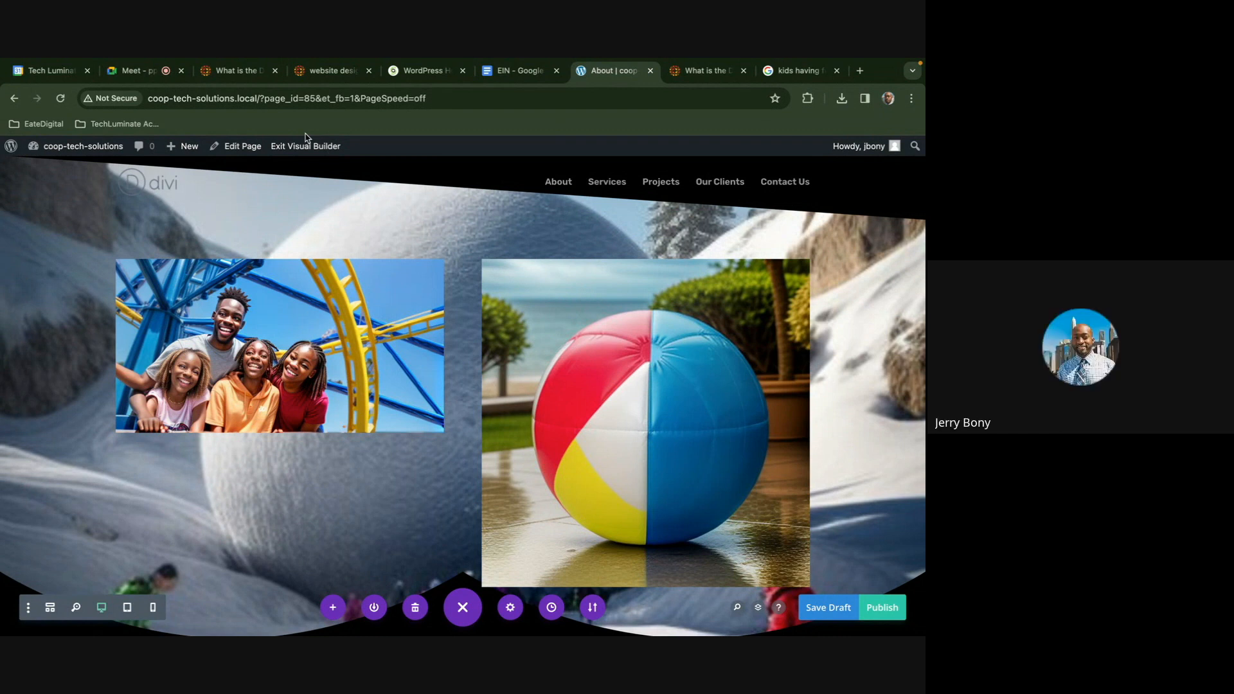
Exit the Visual Builder and open the site's Media Library from the WordPress dashboard
left_click(308, 148)
mouse_move(191, 155)
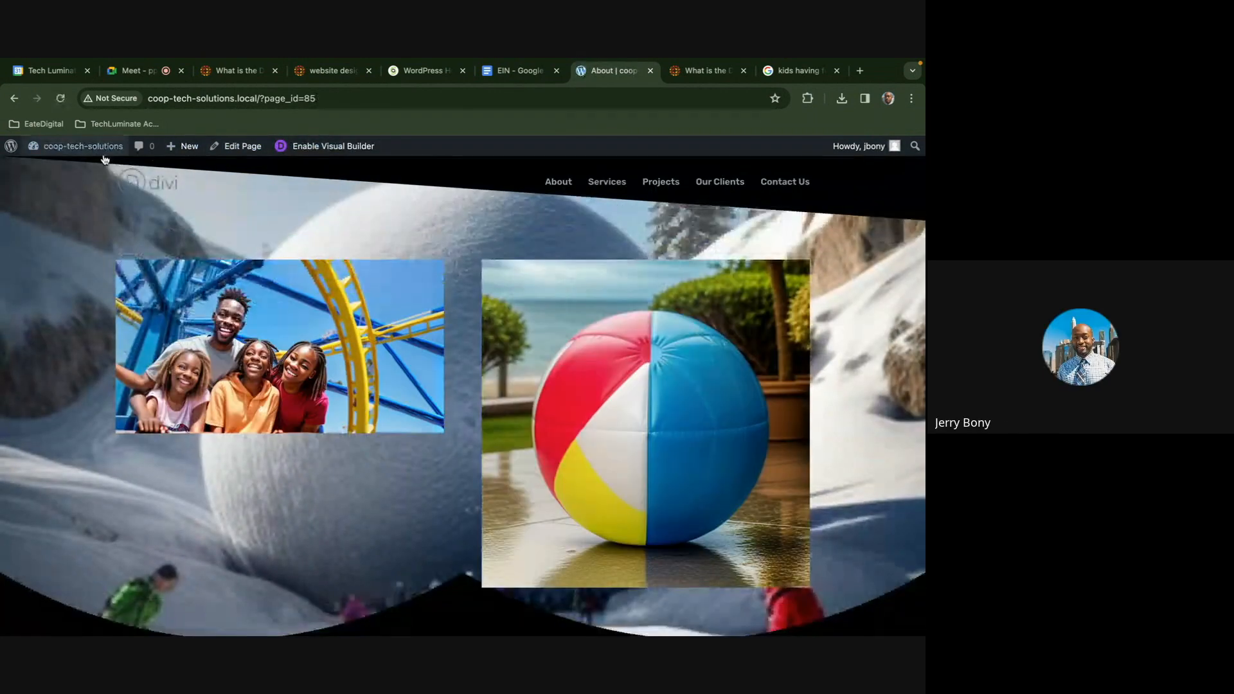
mouse_move(90, 154)
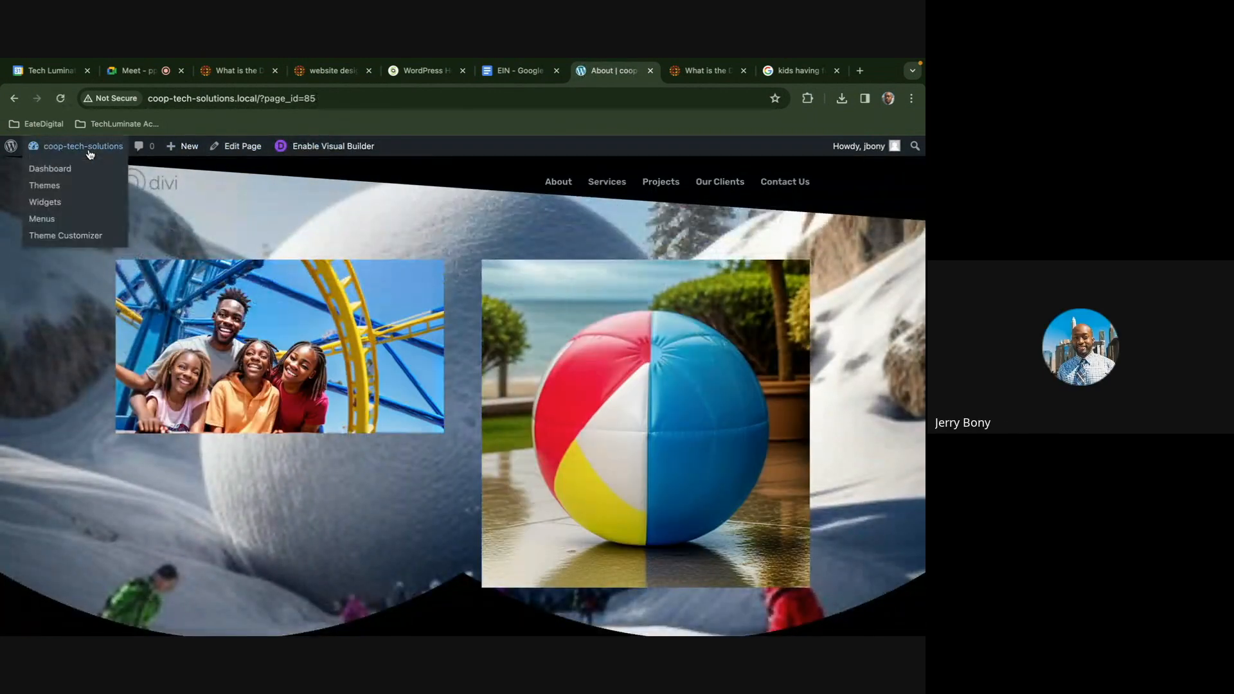
left_click(65, 170)
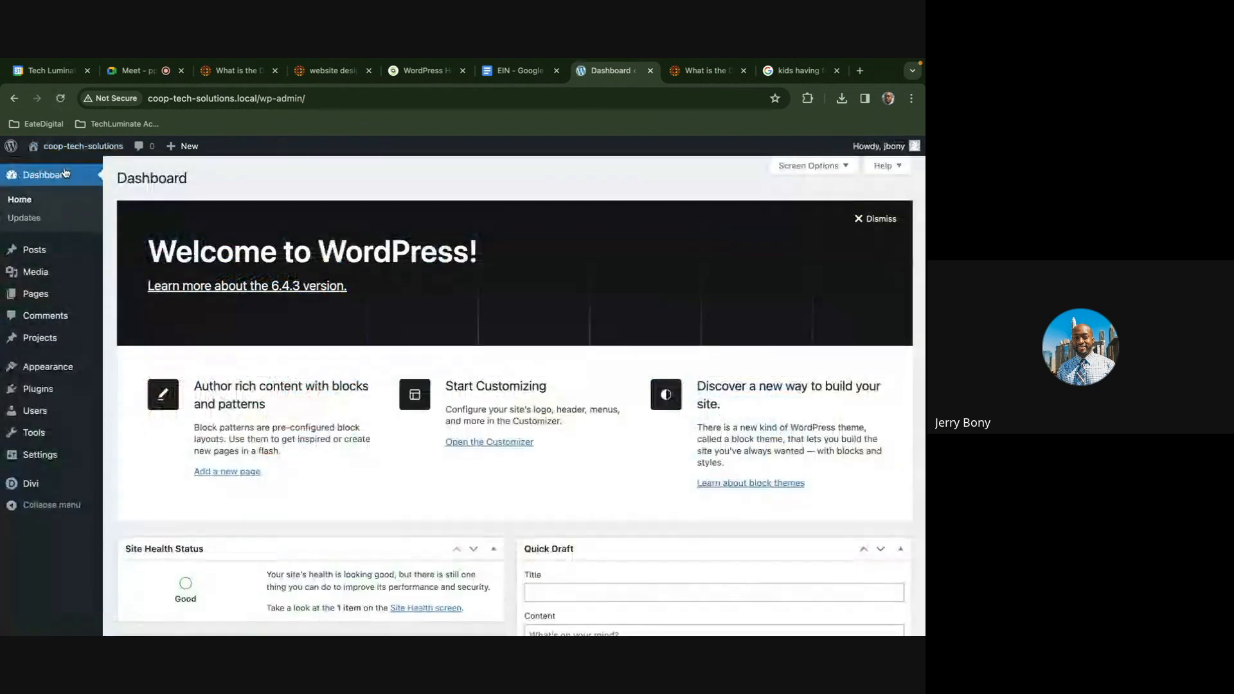
left_click(55, 277)
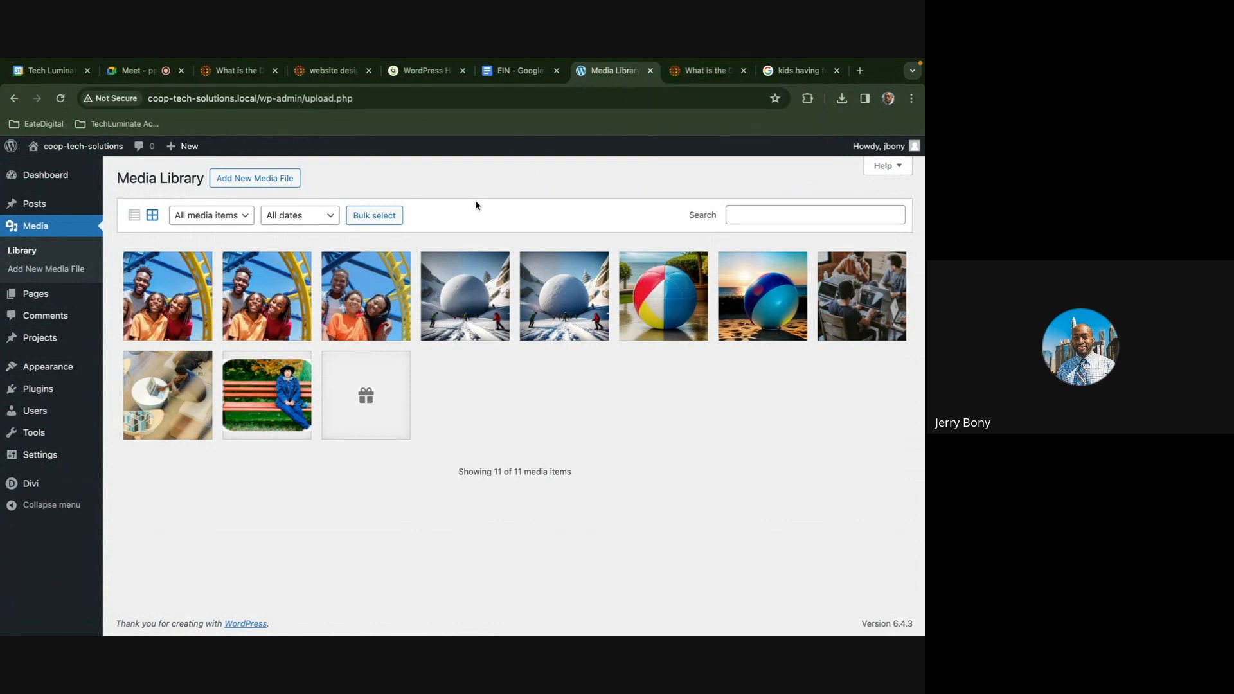
Check the Google Meet call and switch to the "What is the Divi Builder" lesson page
left_click(146, 72)
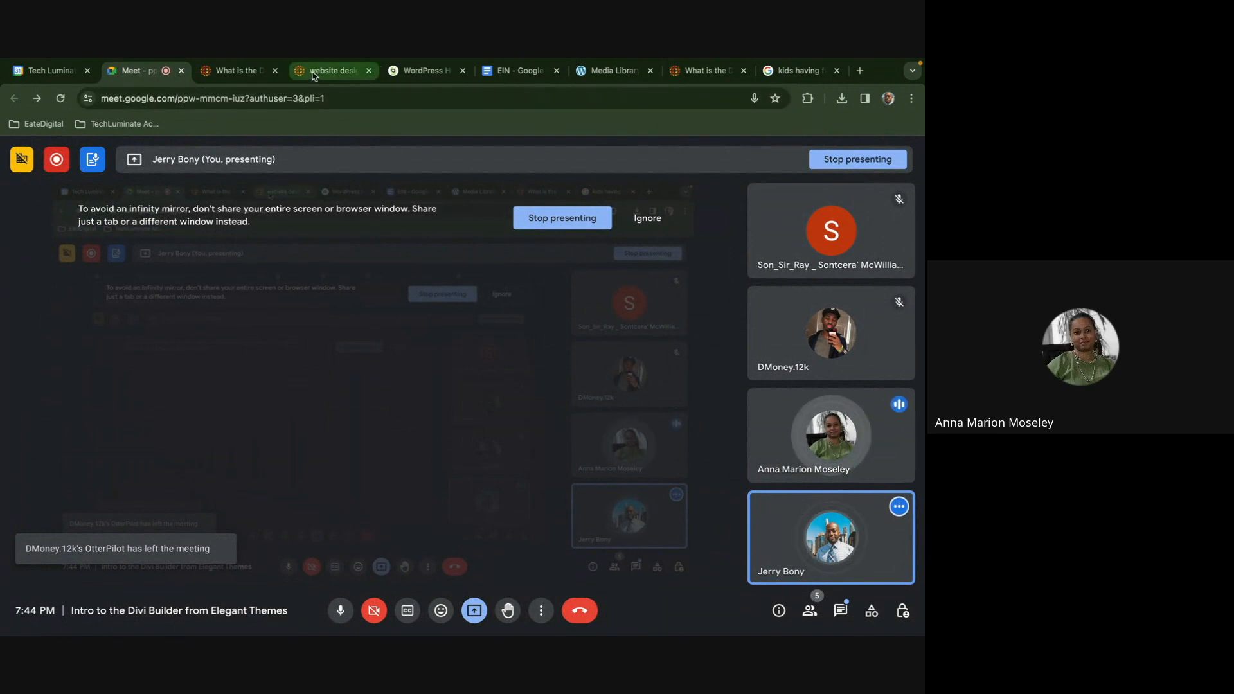
left_click(238, 70)
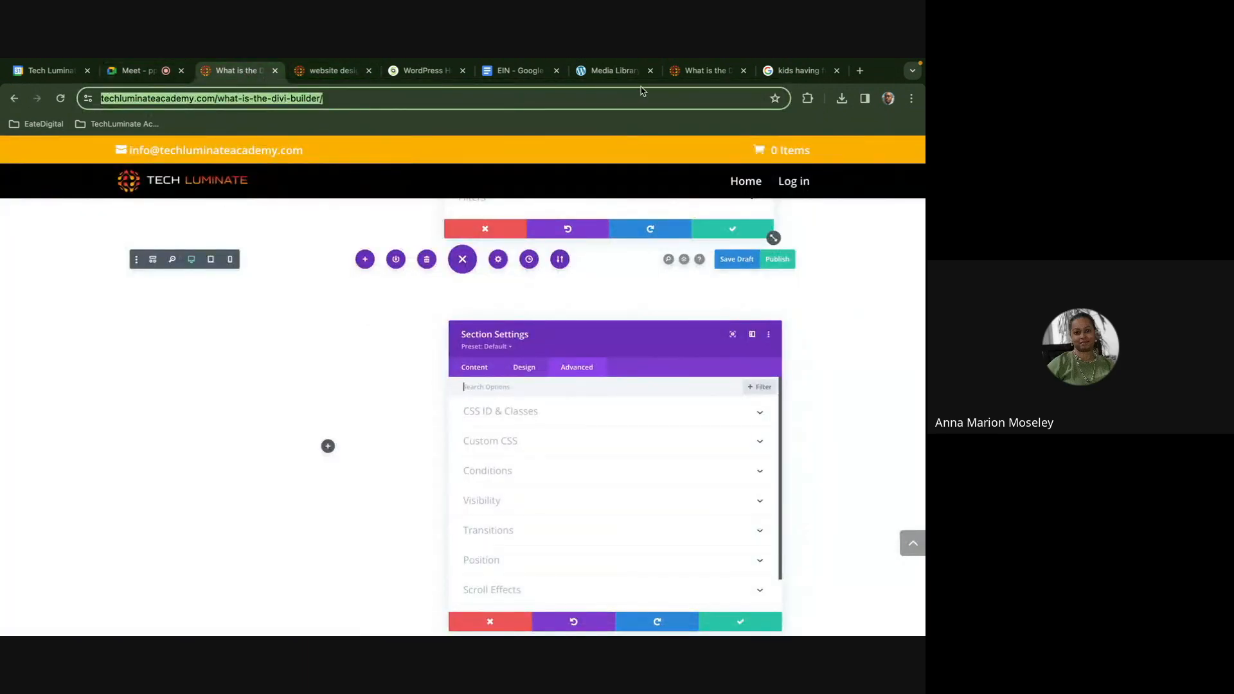
Read down to the Fullwidth Sections part of the lesson page and return to the WordPress Media Library
scroll(592, 270, "down", 6)
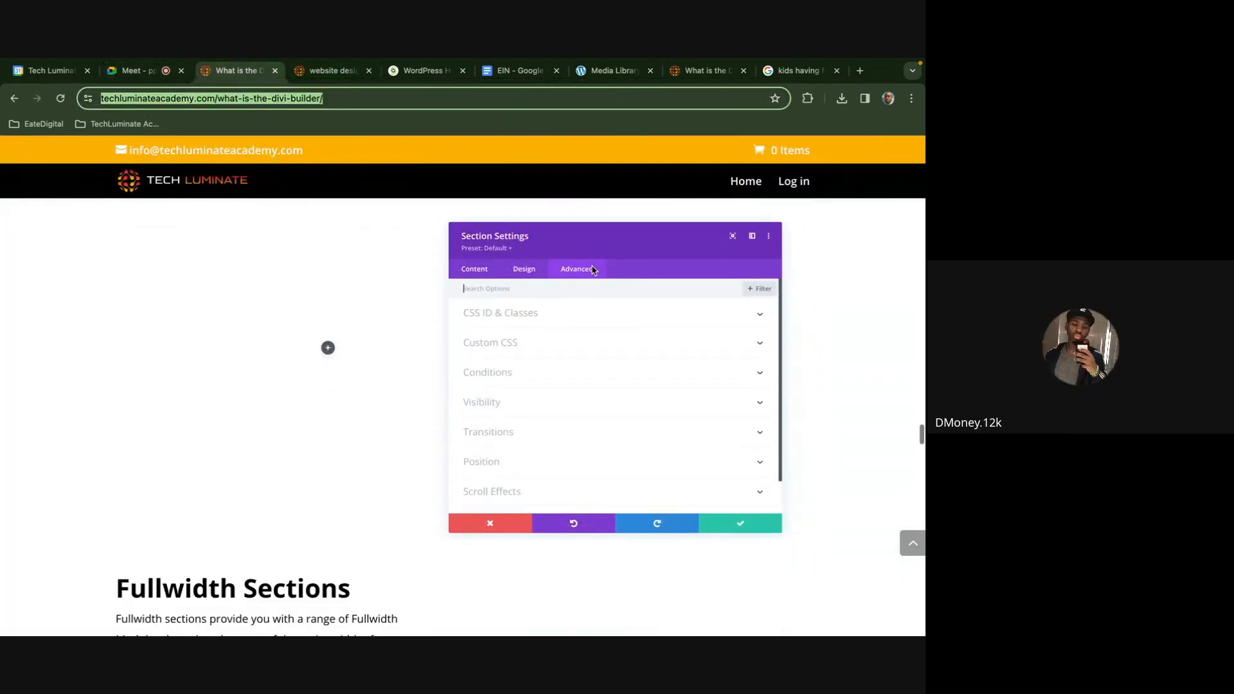
scroll(592, 270, "down", 2)
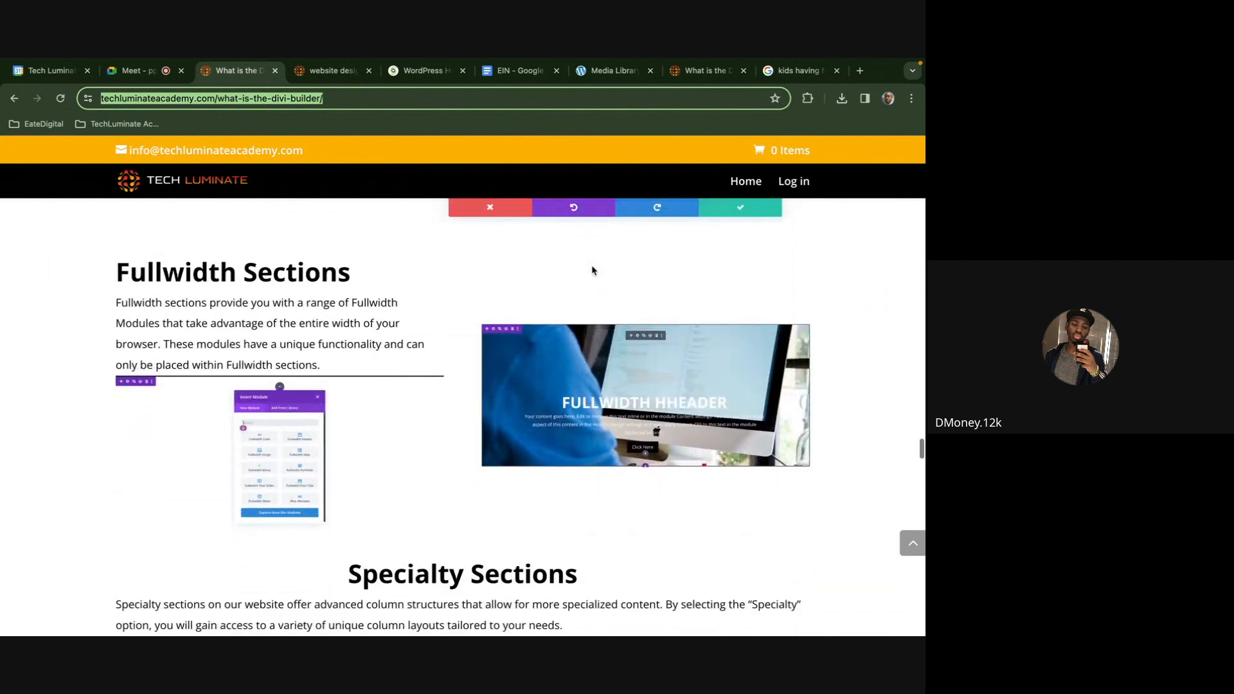
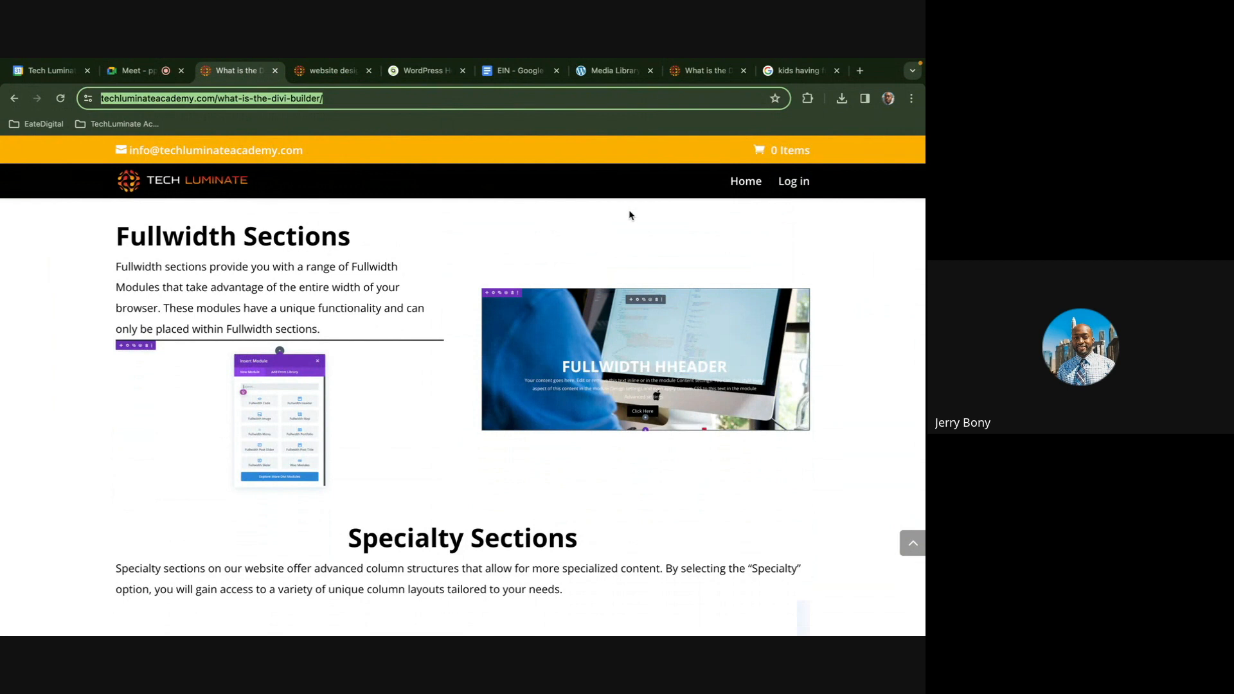
left_click(609, 78)
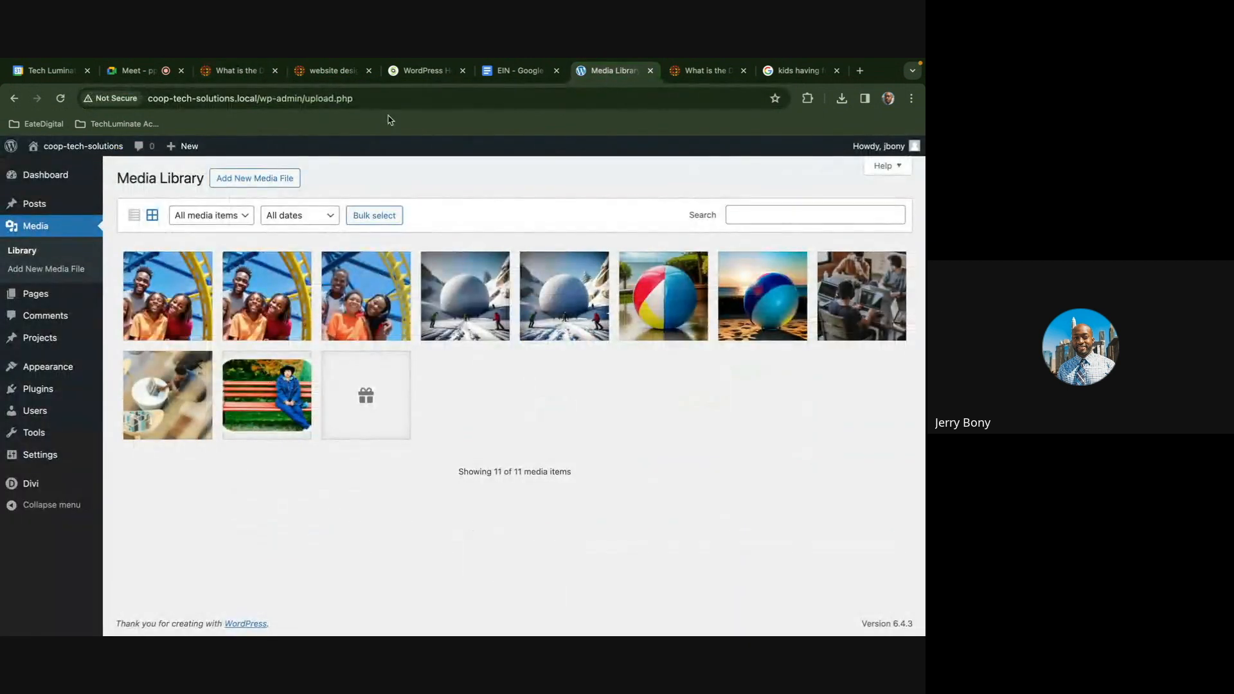
Open the draft version of the About page from the site's page list for editing with Divi
left_click(60, 294)
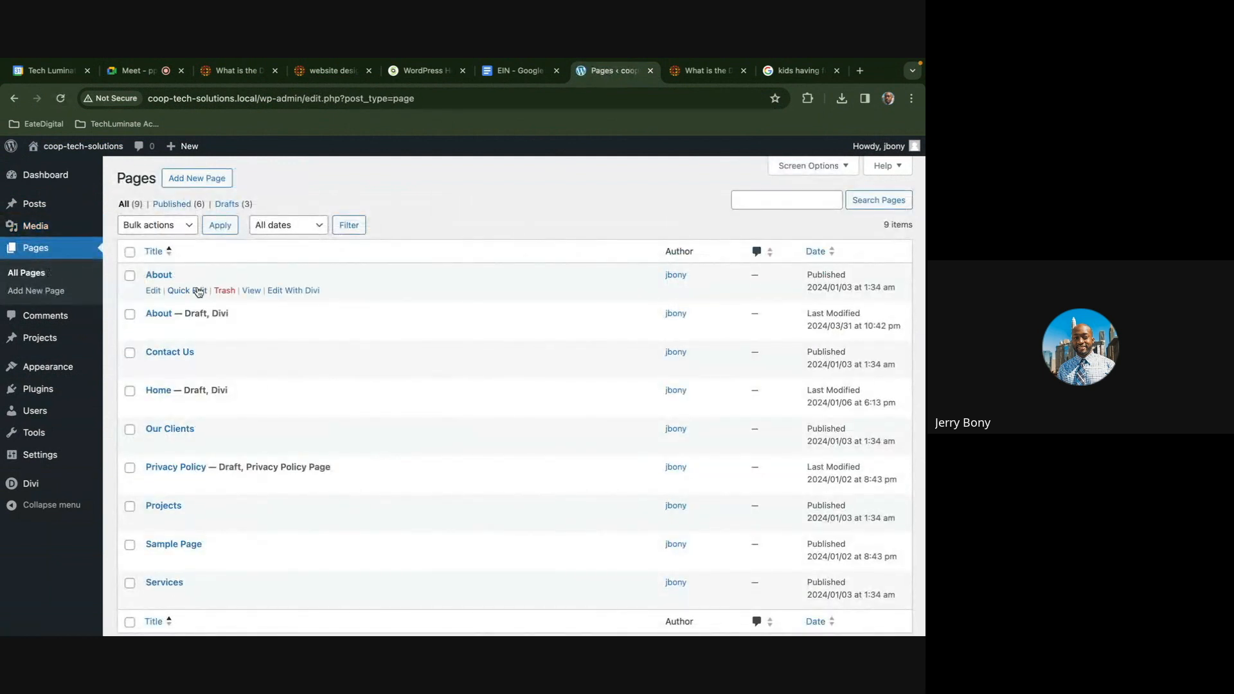
left_click(277, 291)
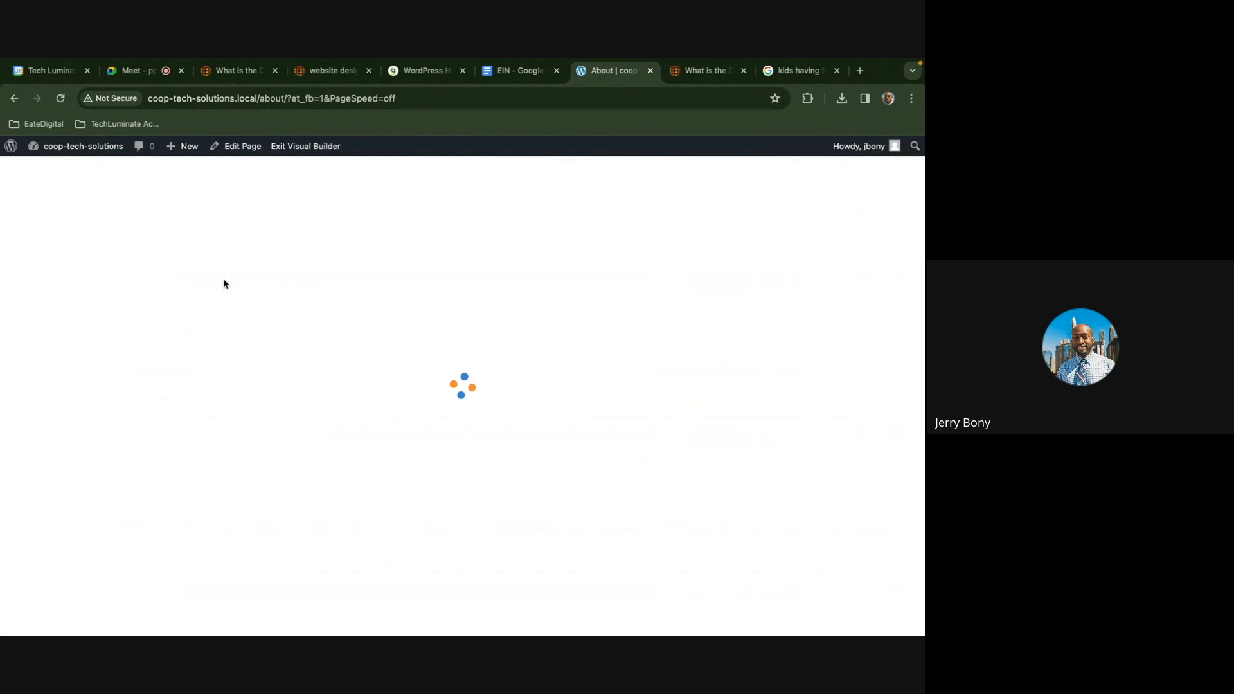
left_click(14, 98)
mouse_move(289, 325)
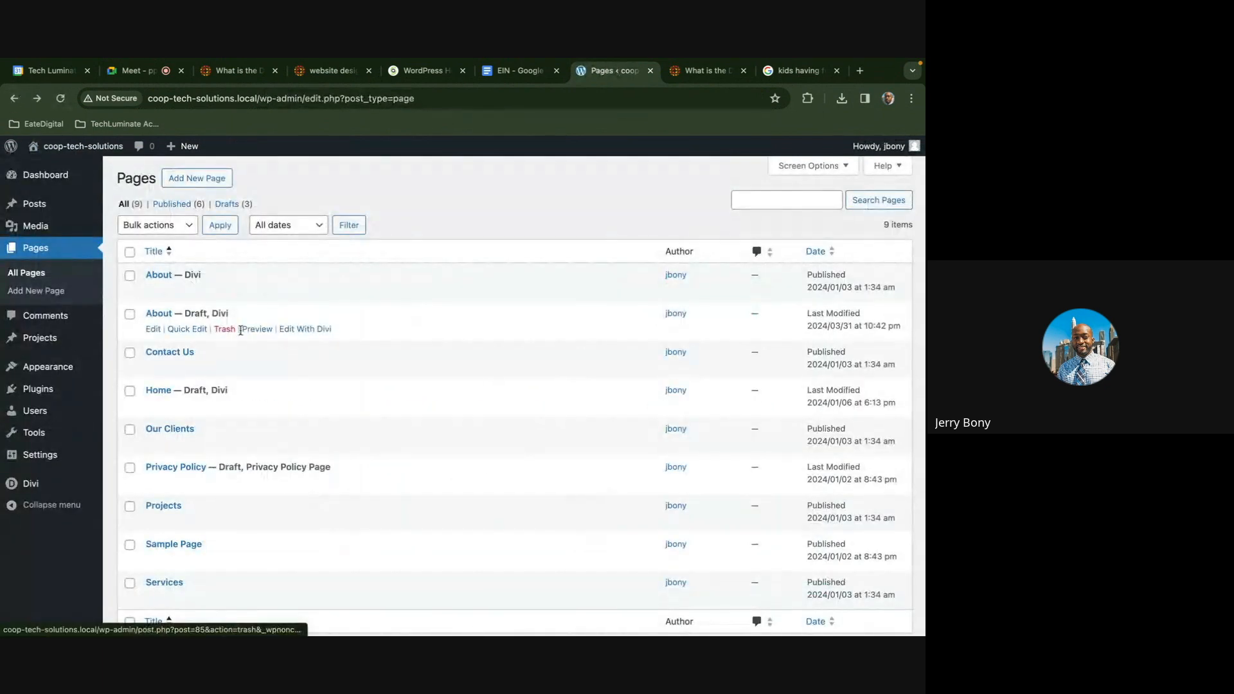
left_click(290, 330)
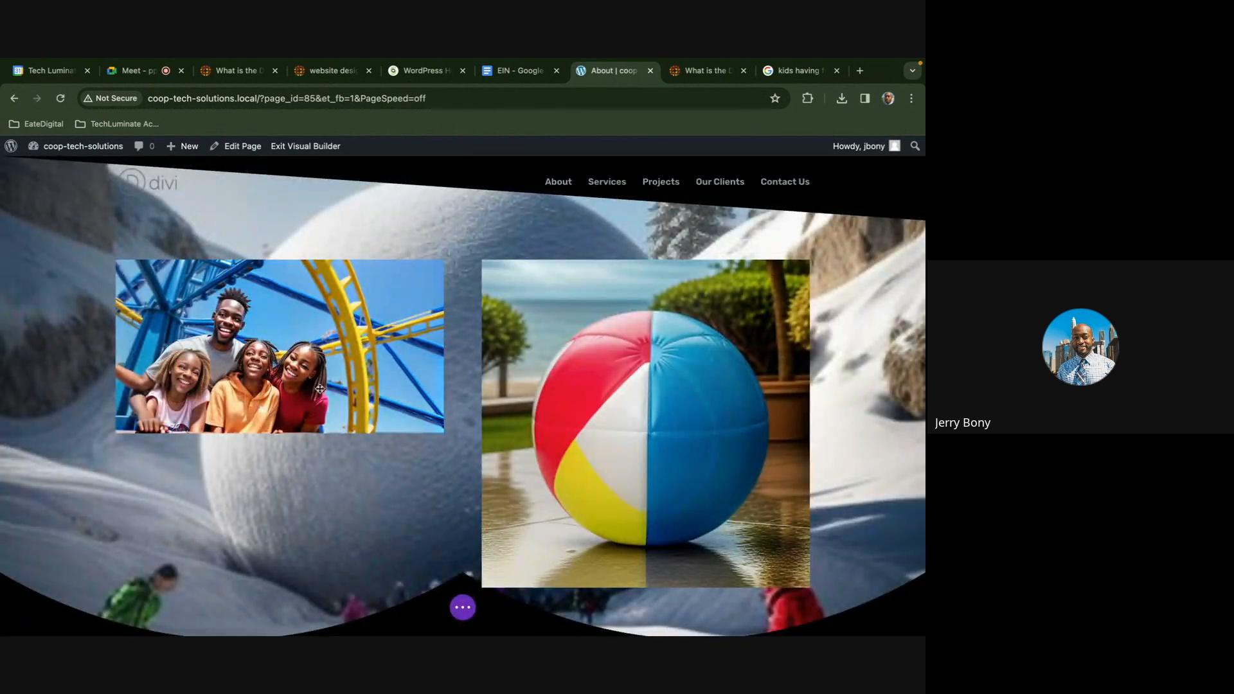
Examine how the snowball-background section with its two images and dividers looks across the page
scroll(446, 527, "down", 2)
scroll(462, 579, "up", 1)
scroll(464, 588, "down", 1)
scroll(465, 588, "up", 1)
scroll(466, 592, "down", 1)
scroll(476, 598, "up", 1)
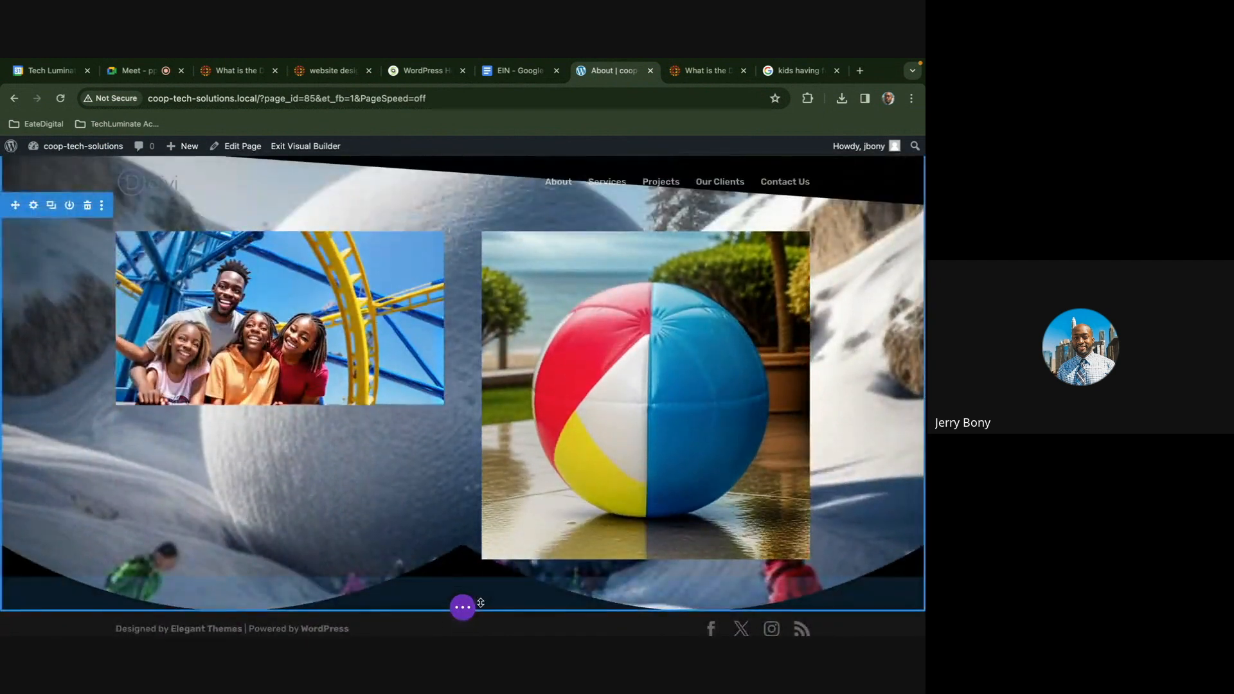
scroll(476, 607, "up", 1)
scroll(456, 576, "down", 1)
scroll(462, 579, "up", 1)
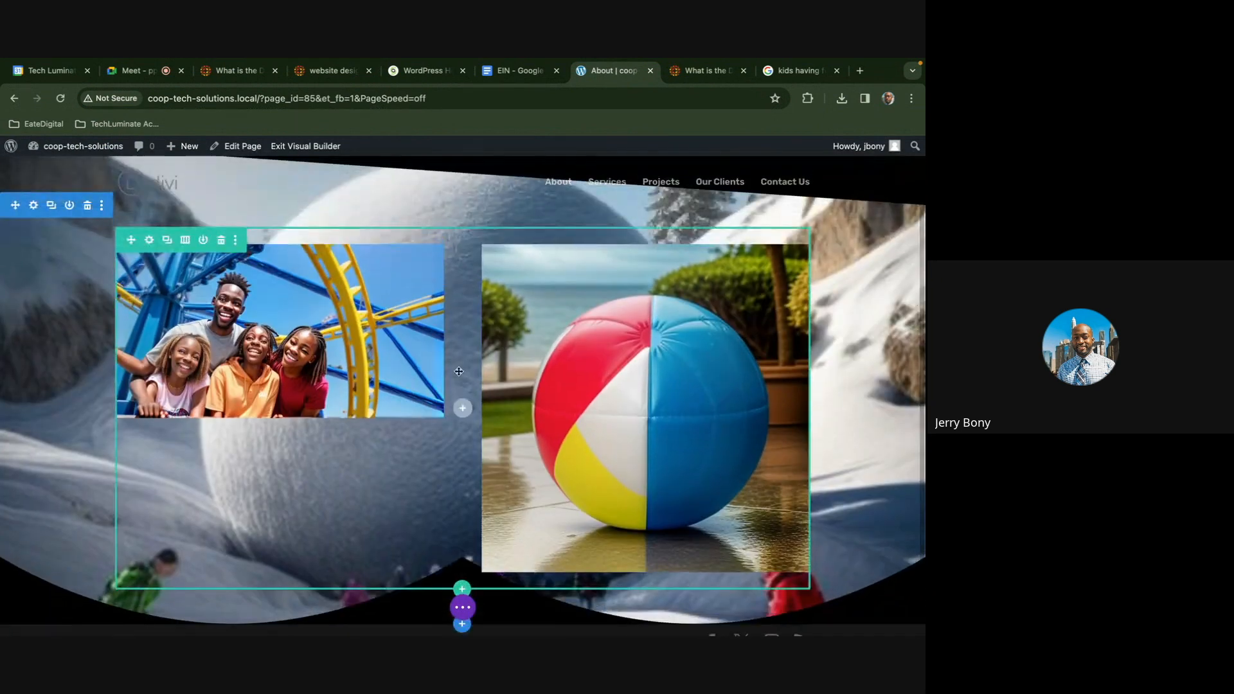
scroll(264, 256, "down", 1)
scroll(264, 256, "up", 1)
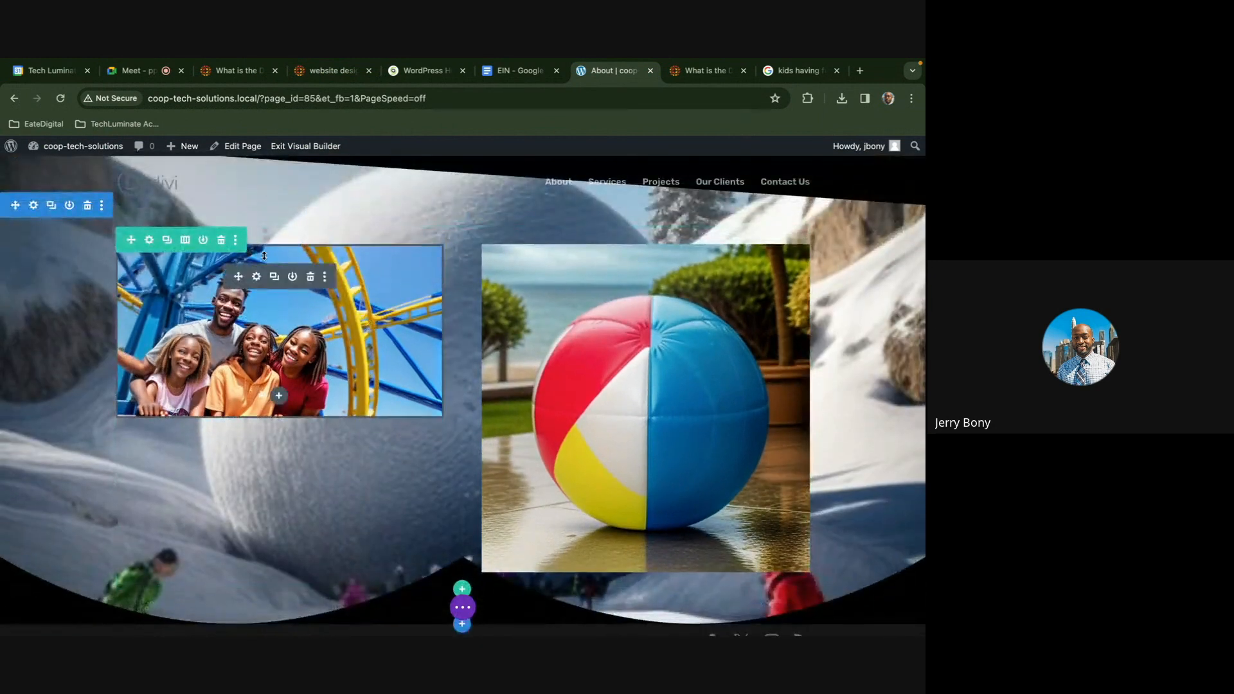
Delete the row holding the two images and insert a Fullwidth section below the snowball section
left_click(221, 240)
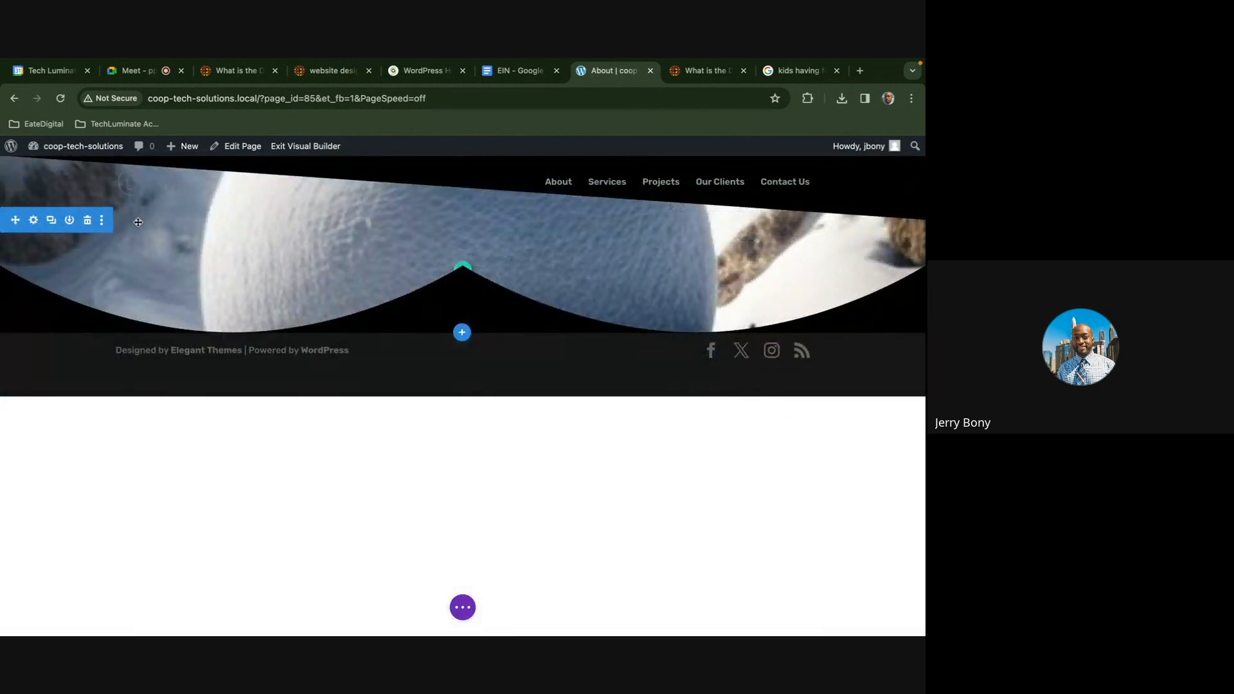
left_click(462, 333)
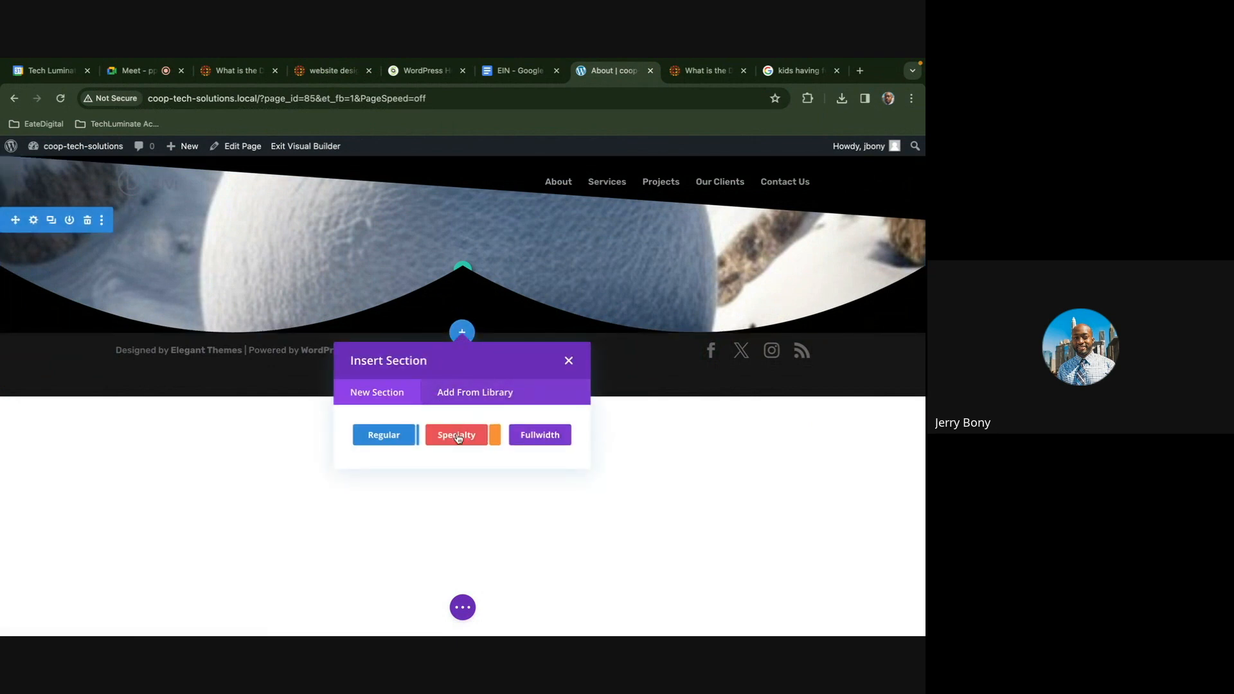
left_click(534, 441)
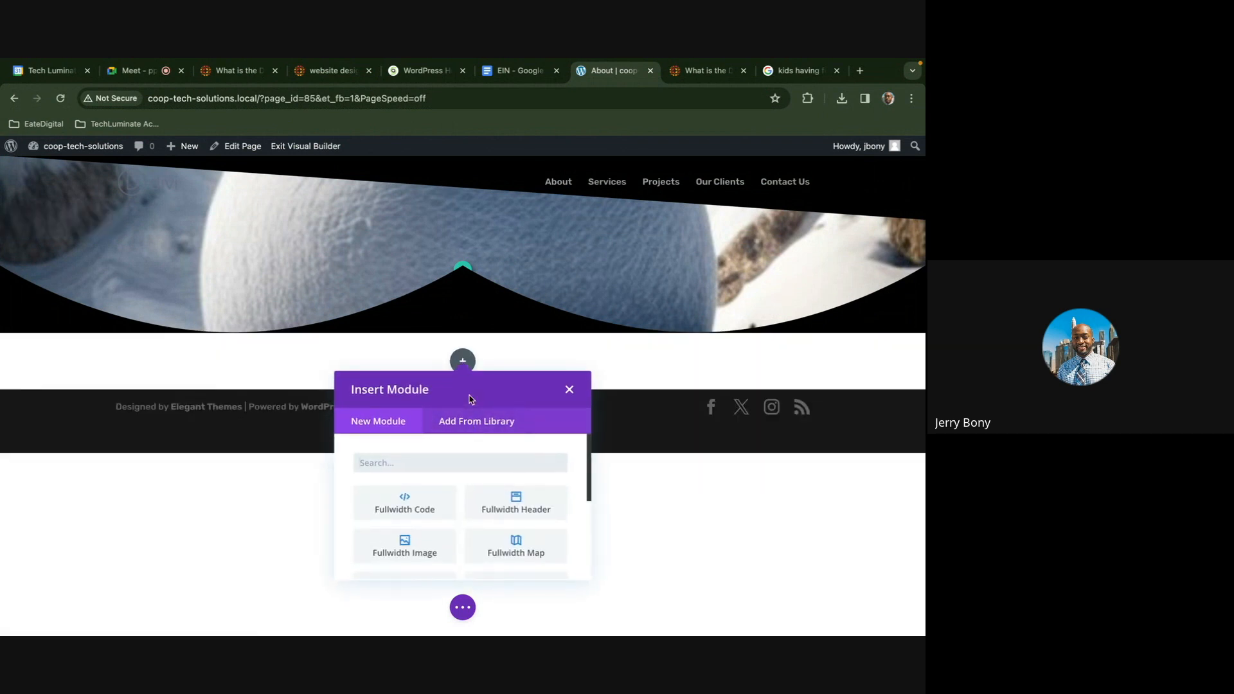
Add a Fullwidth Header module with its default content to the new section and delete the snowball section above it
scroll(504, 488, "down", 2)
scroll(506, 485, "up", 2)
scroll(506, 484, "down", 1)
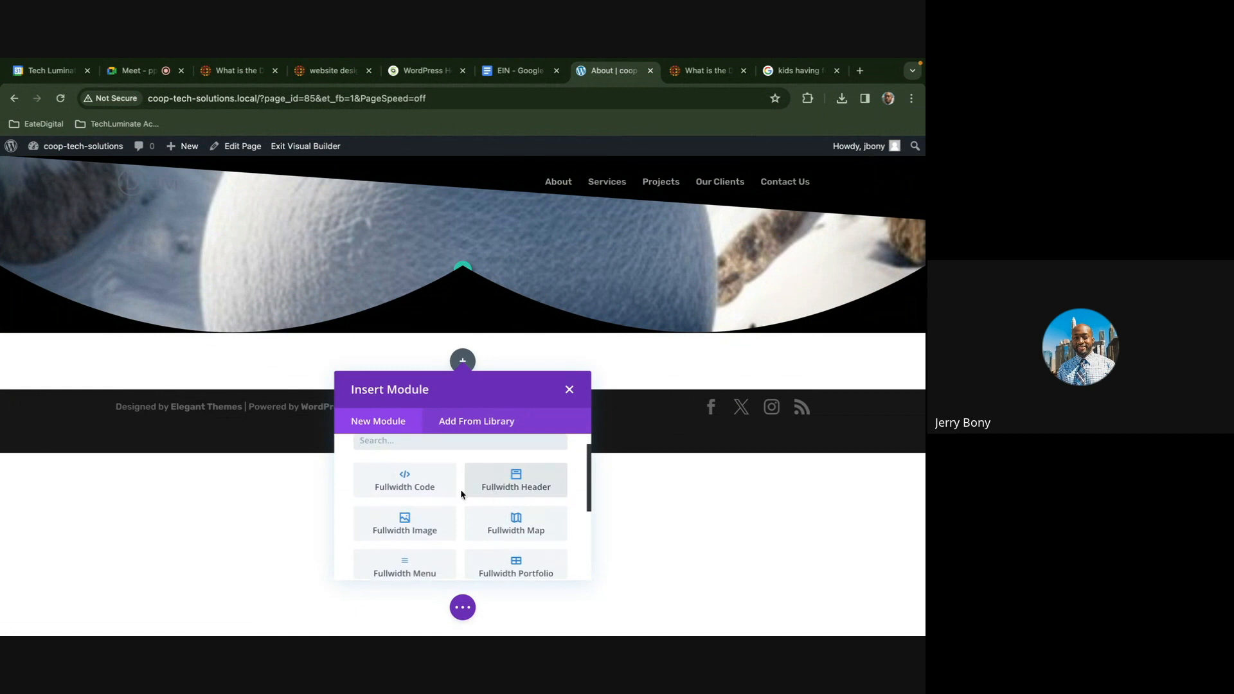
scroll(463, 495, "down", 1)
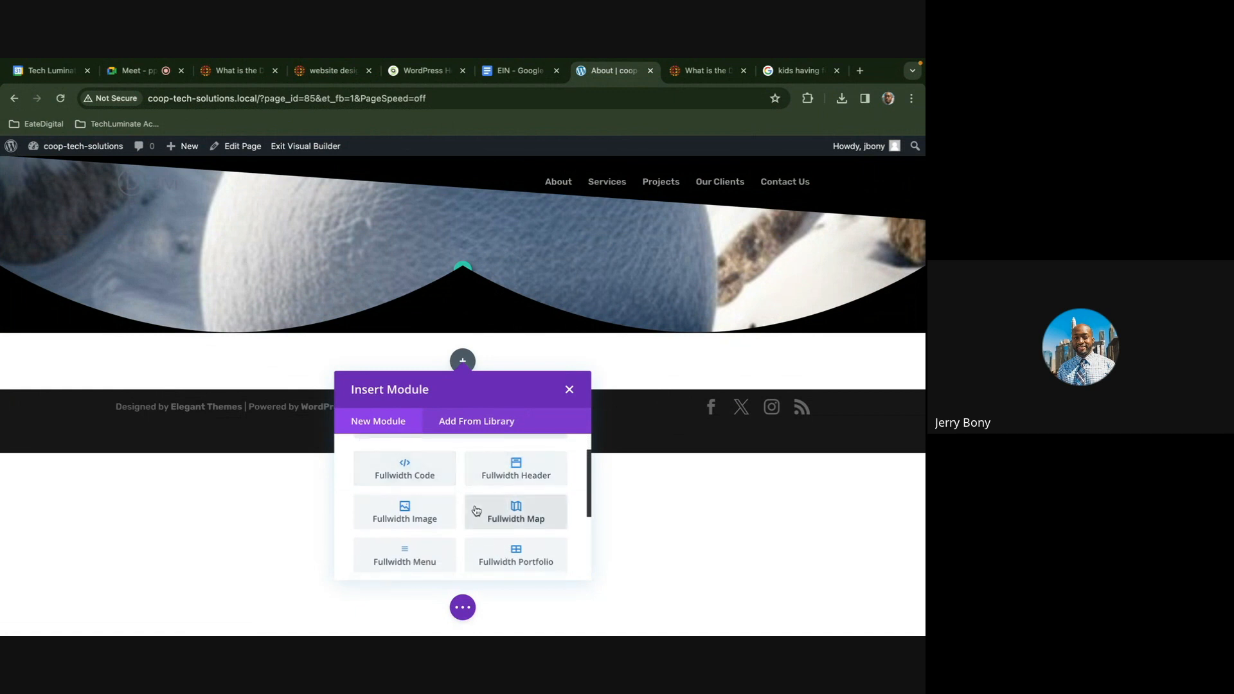
scroll(477, 511, "down", 1)
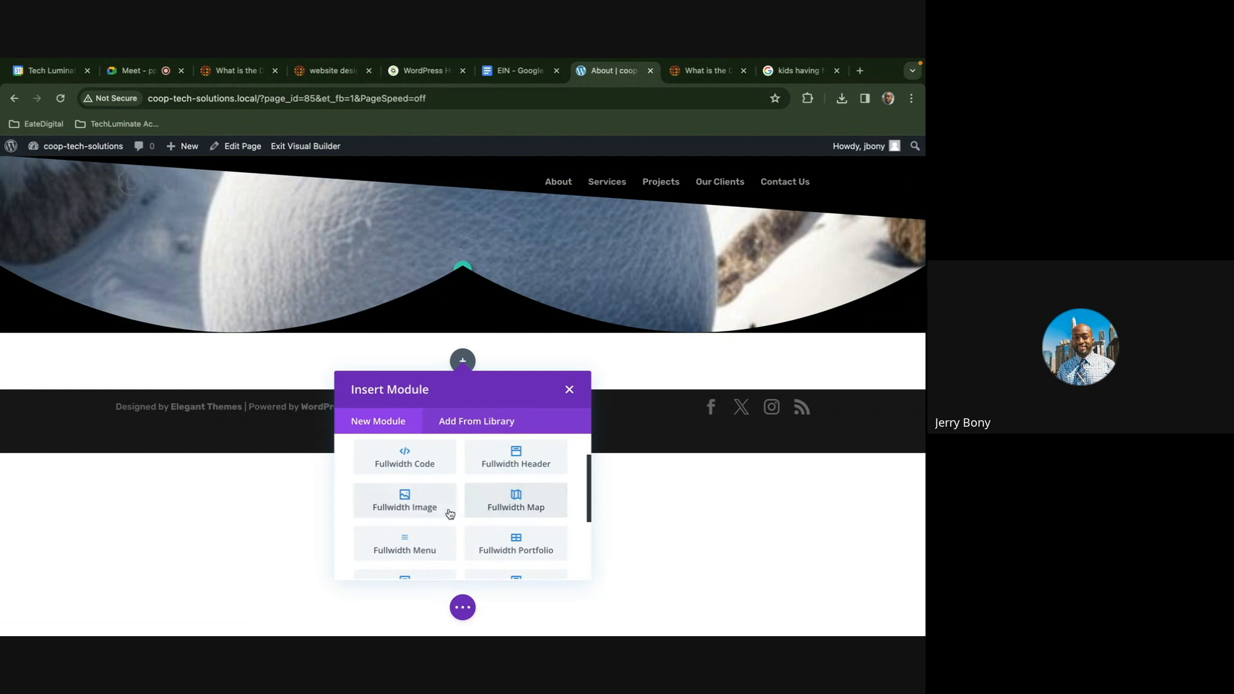
scroll(450, 513, "down", 3)
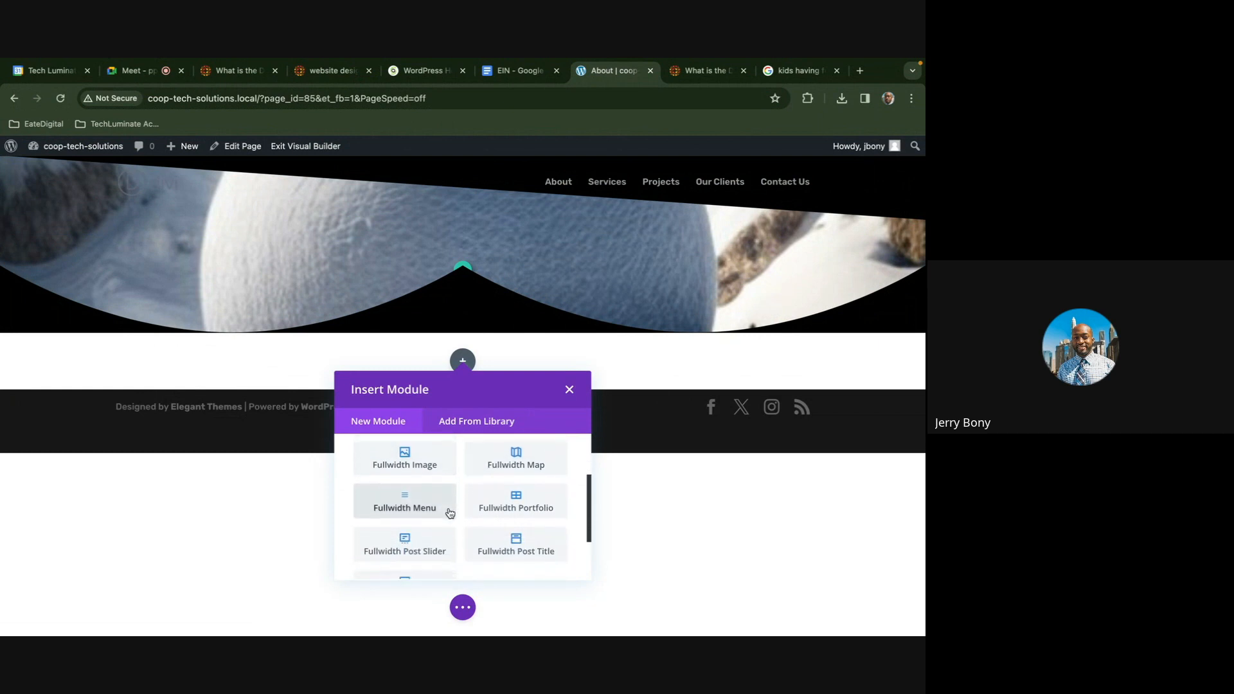
scroll(492, 521, "down", 4)
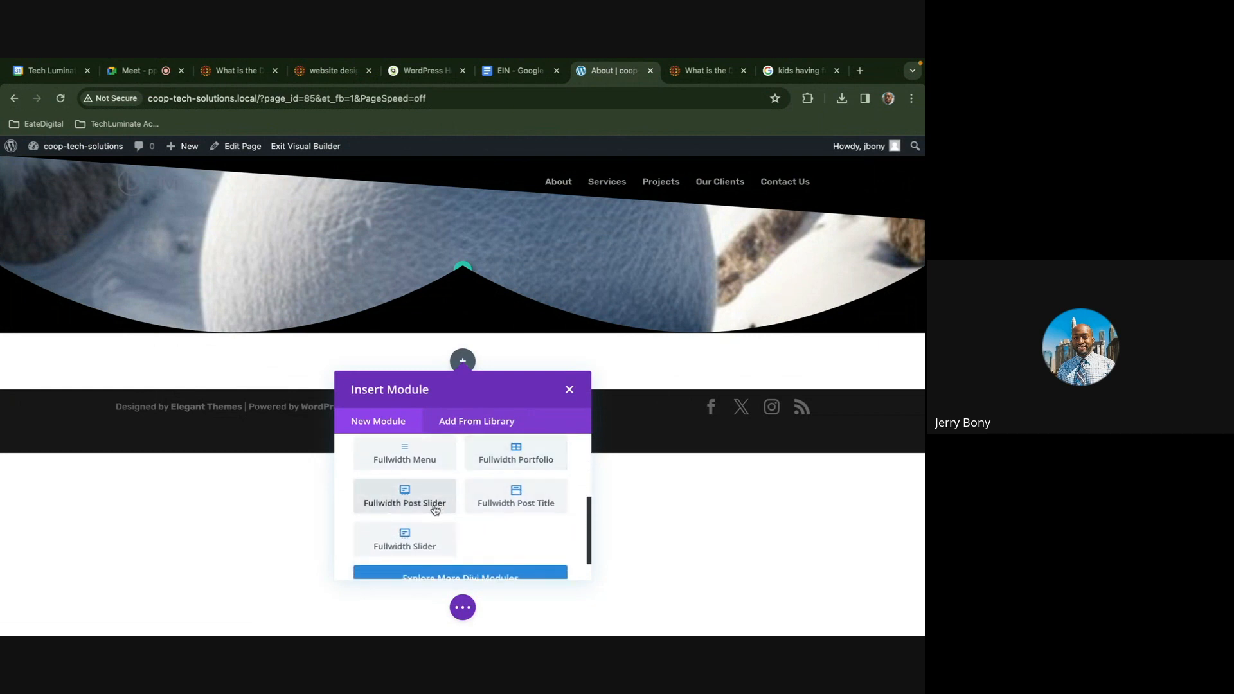
scroll(448, 547, "up", 10)
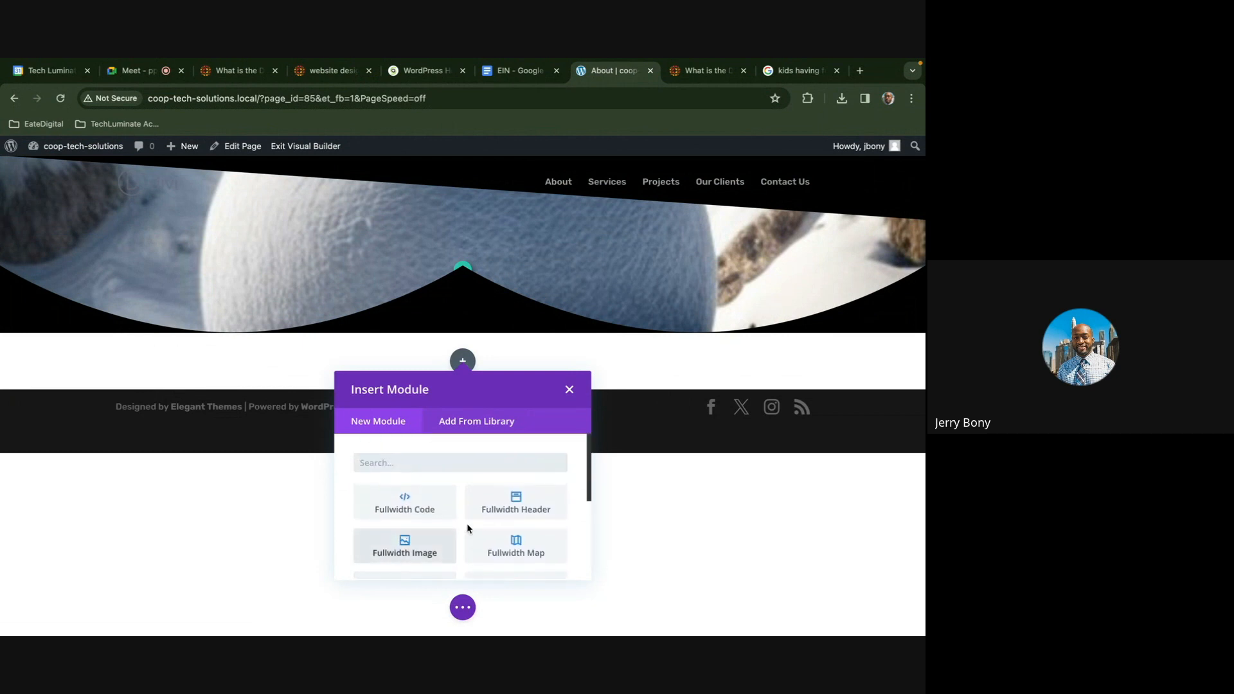
left_click(505, 494)
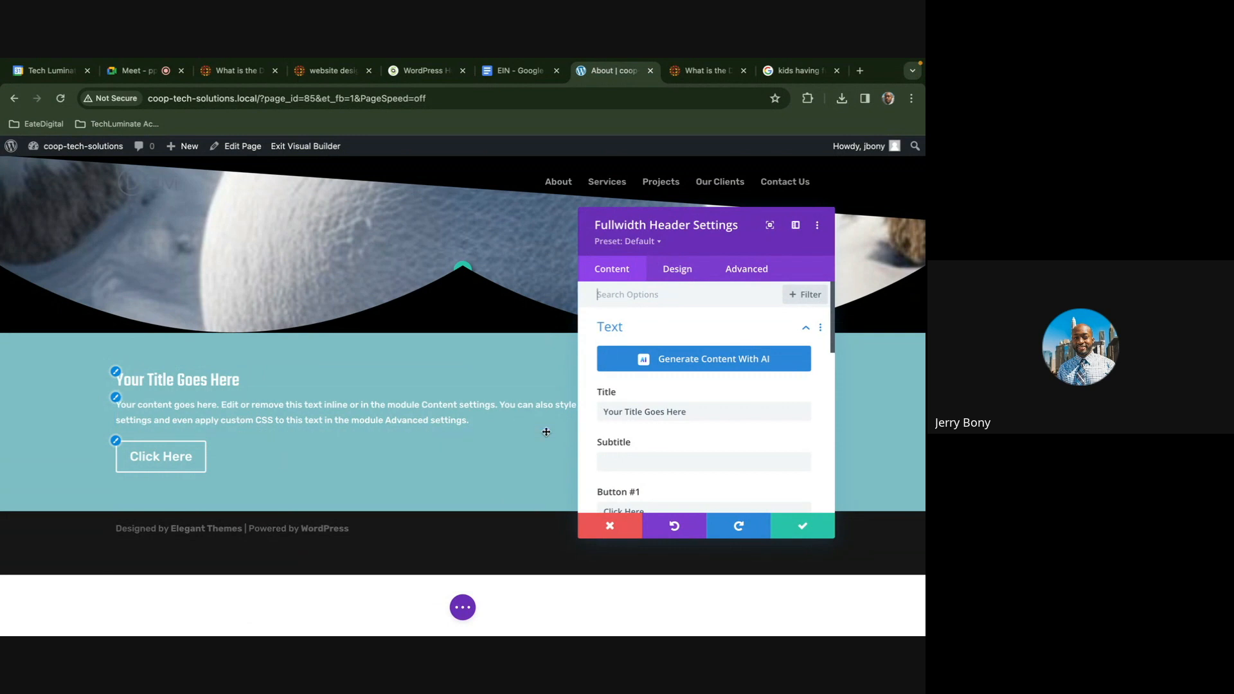
left_click(782, 520)
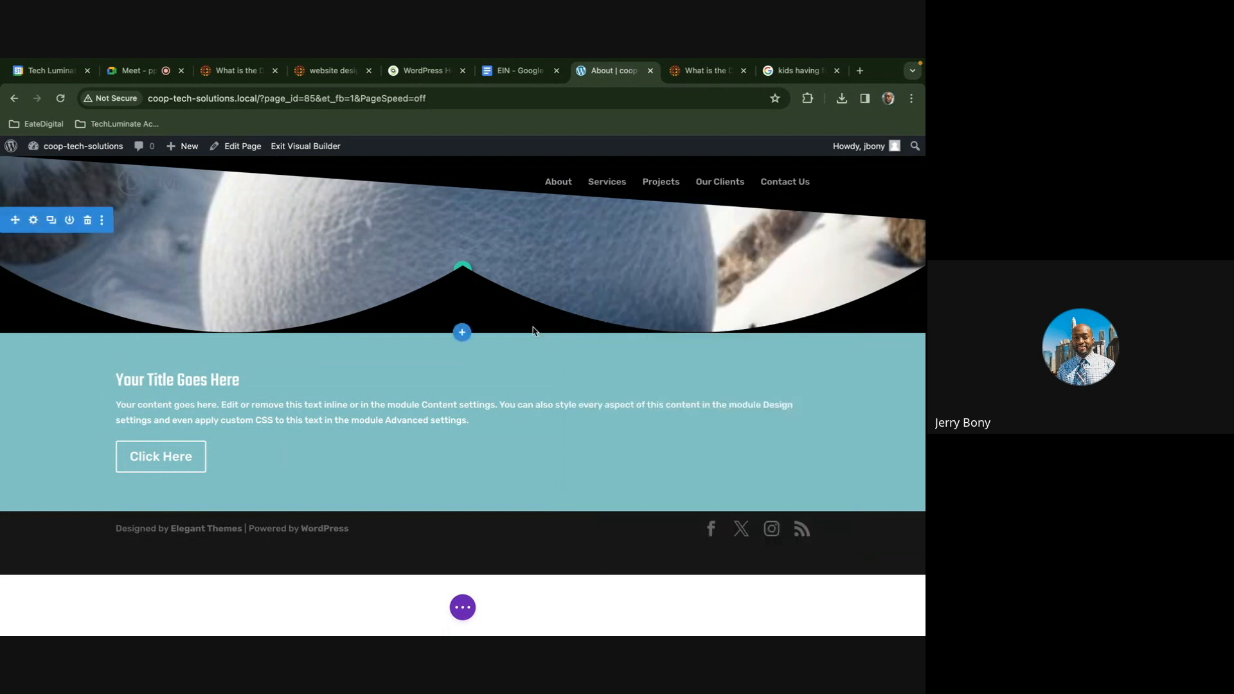
left_click(87, 220)
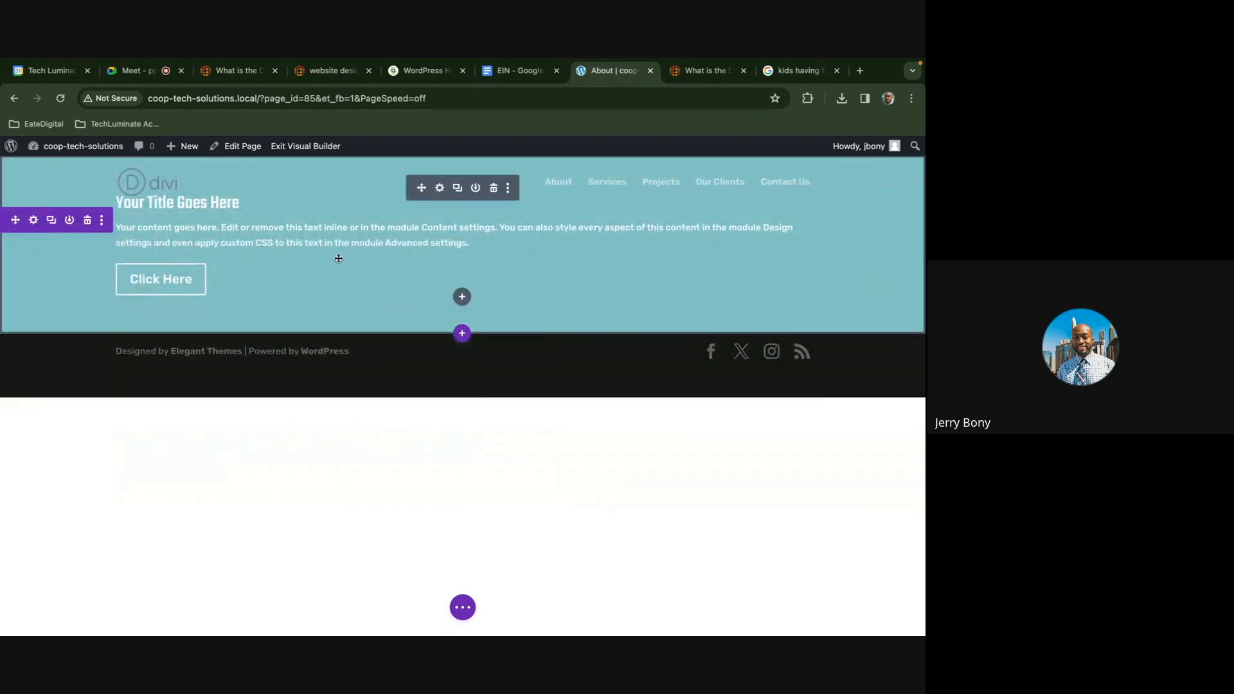
View the color and gradient background options in the Fullwidth section's settings and close them
left_click(34, 222)
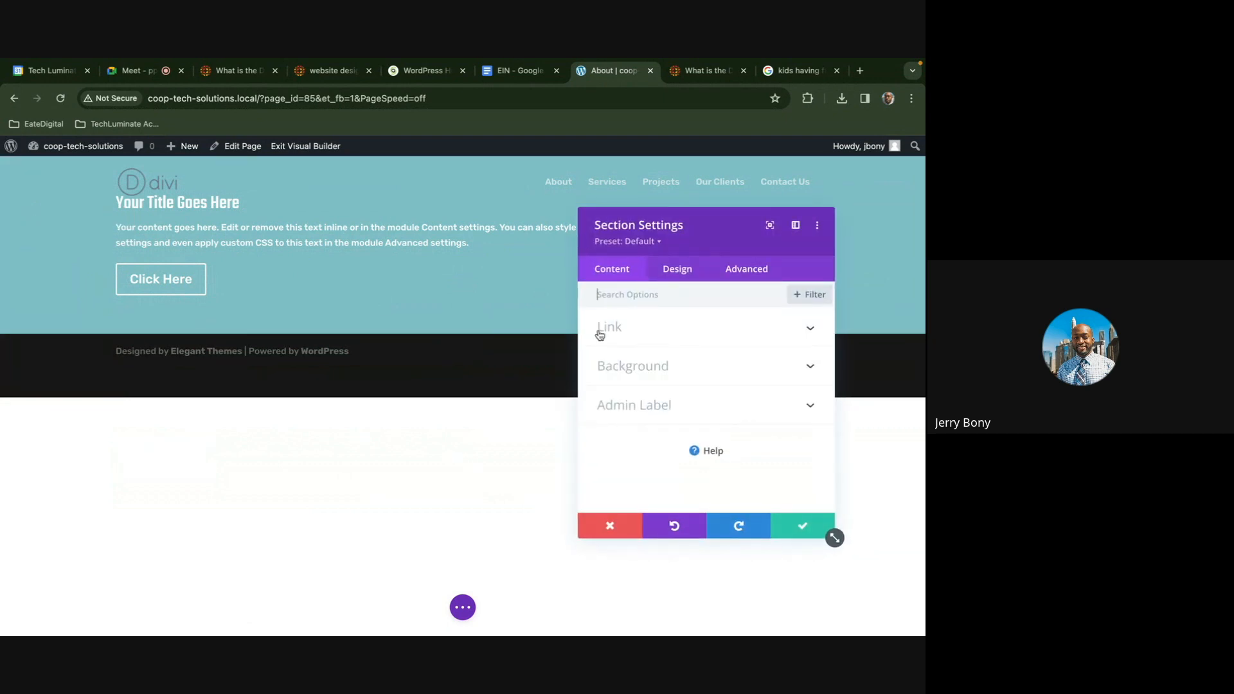
left_click(651, 367)
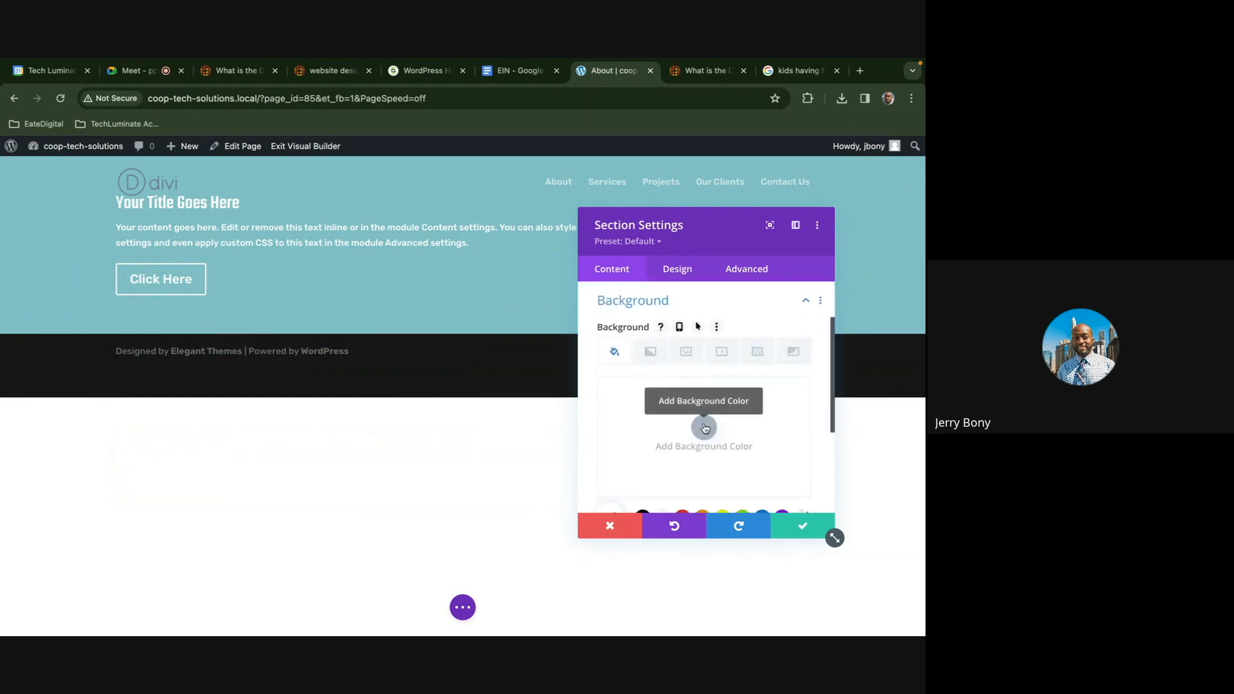
left_click(684, 352)
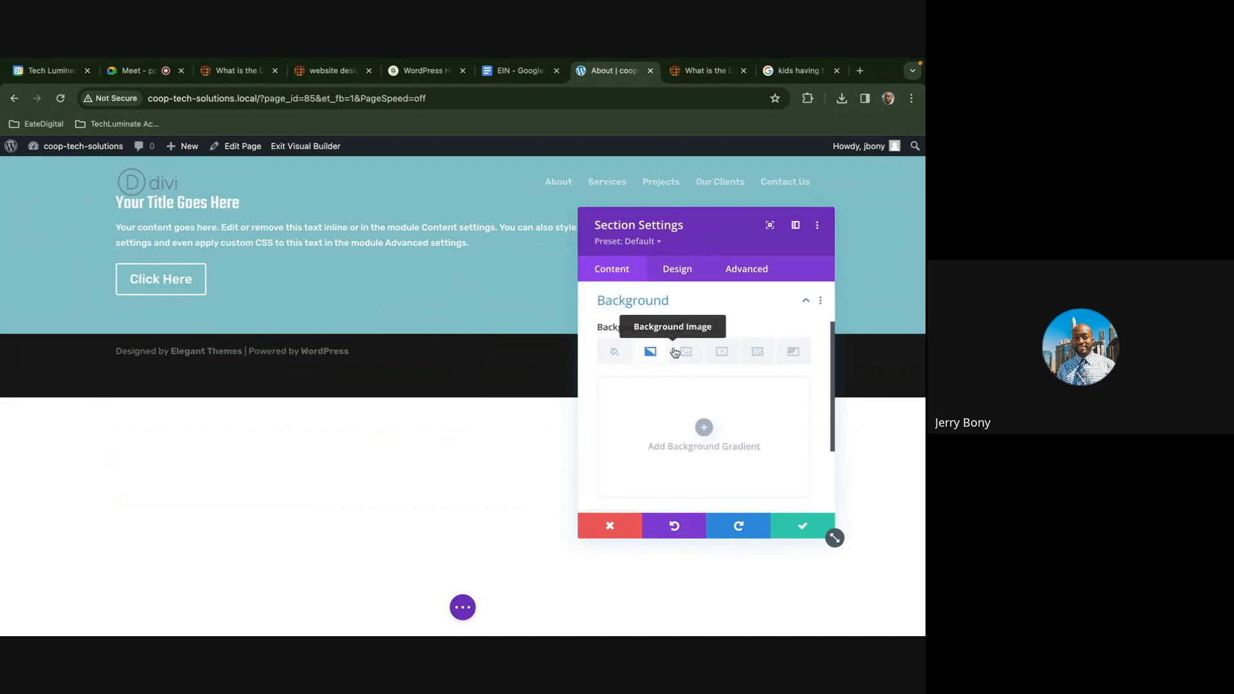
left_click(795, 525)
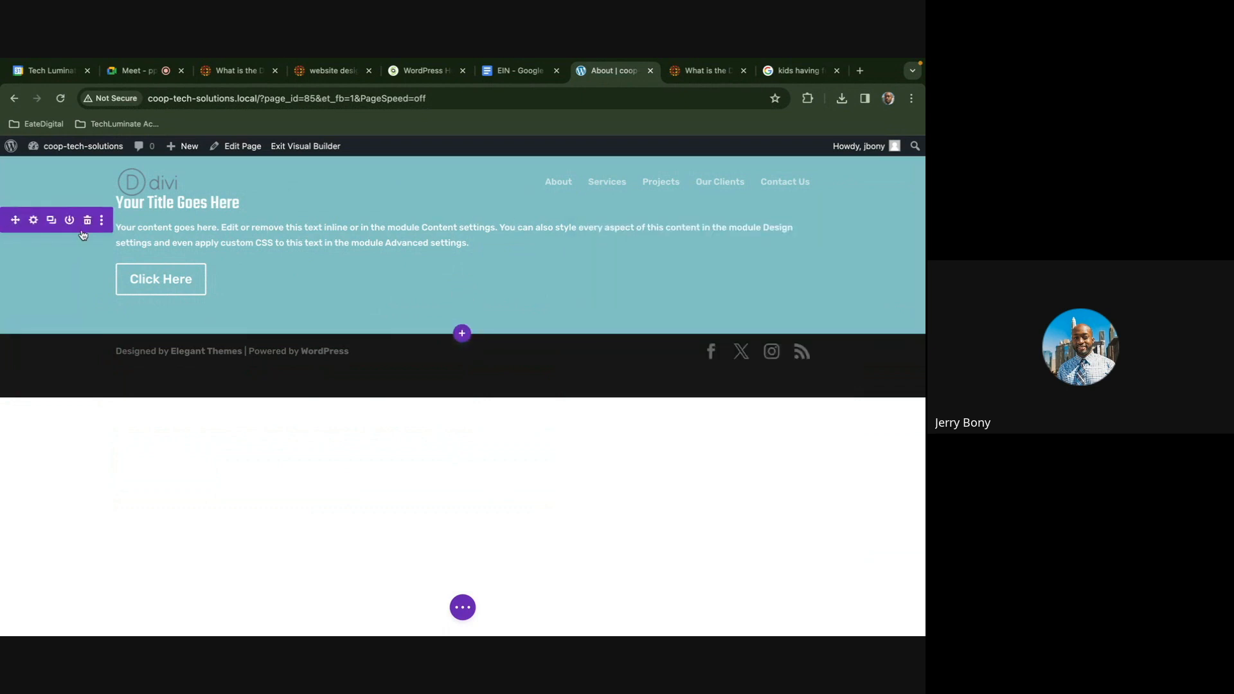
Review the image and video background options of the Fullwidth section, including MP4 and Webm, and close the settings
left_click(38, 217)
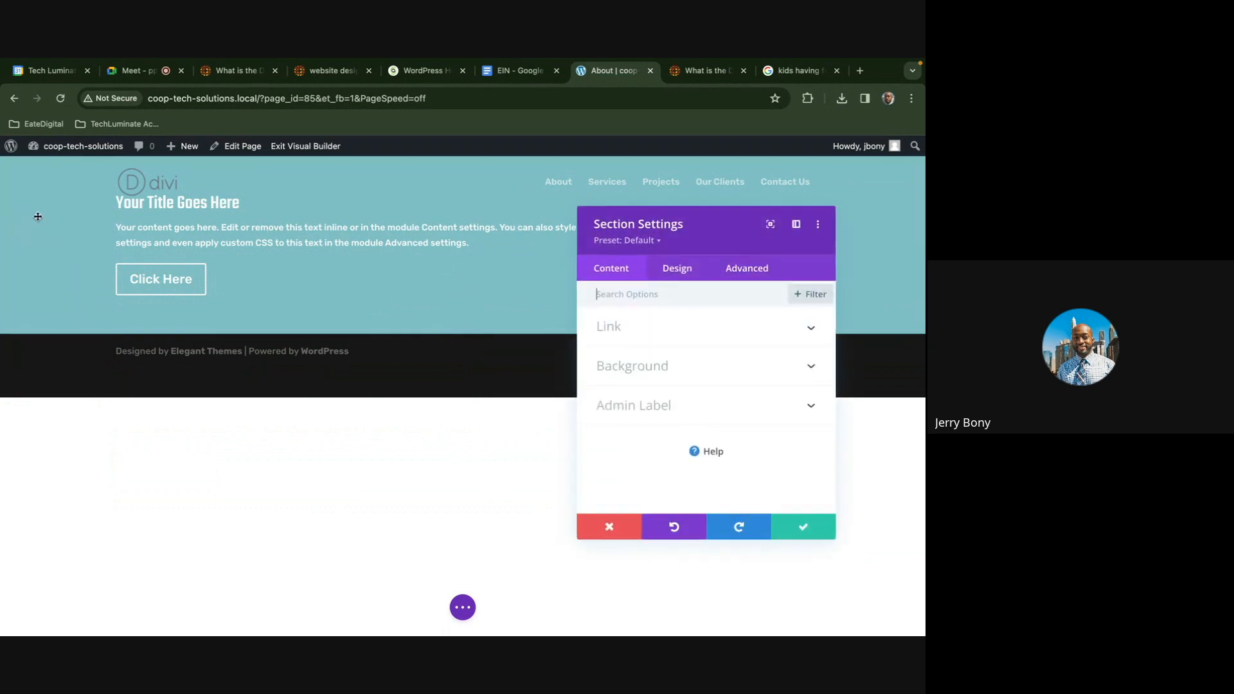
left_click(657, 359)
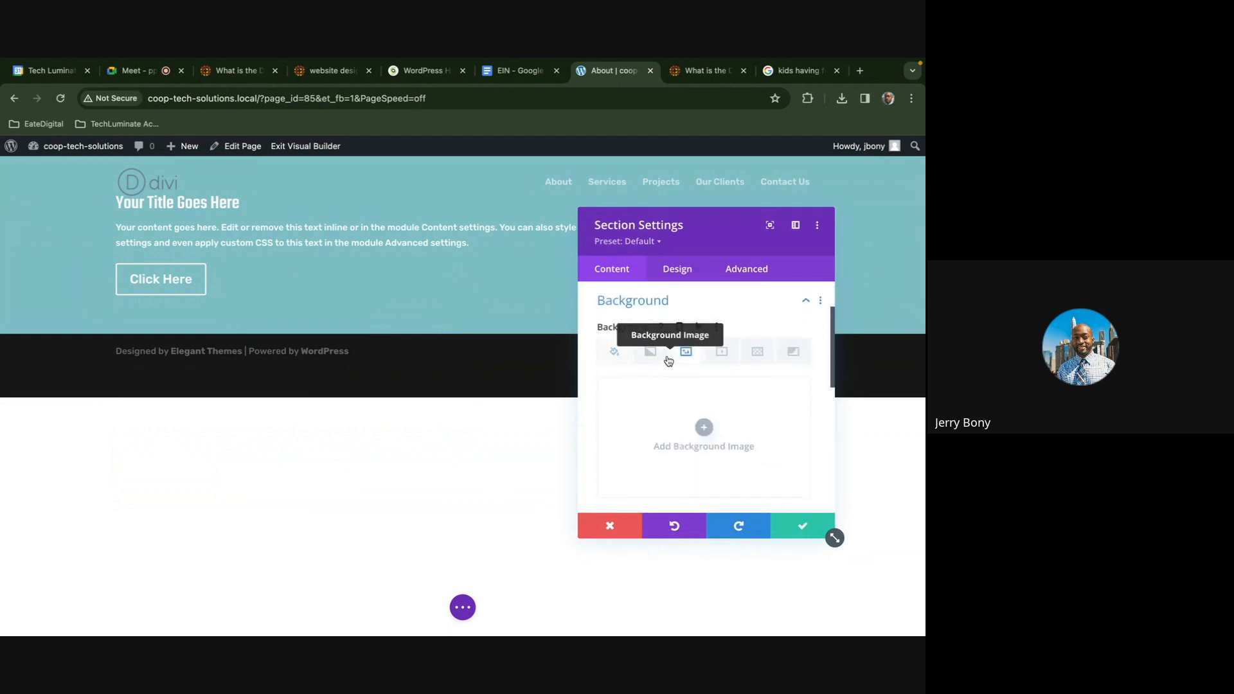
left_click(718, 359)
scroll(717, 373, "down", 5)
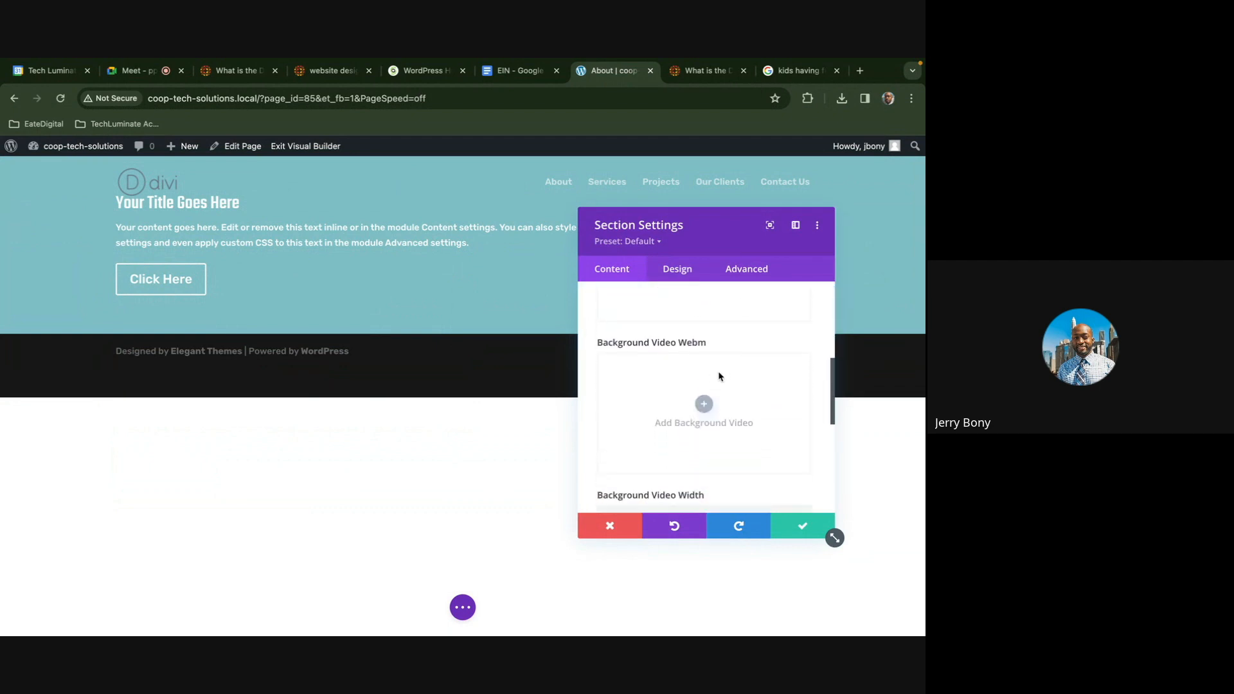
scroll(717, 377, "up", 8)
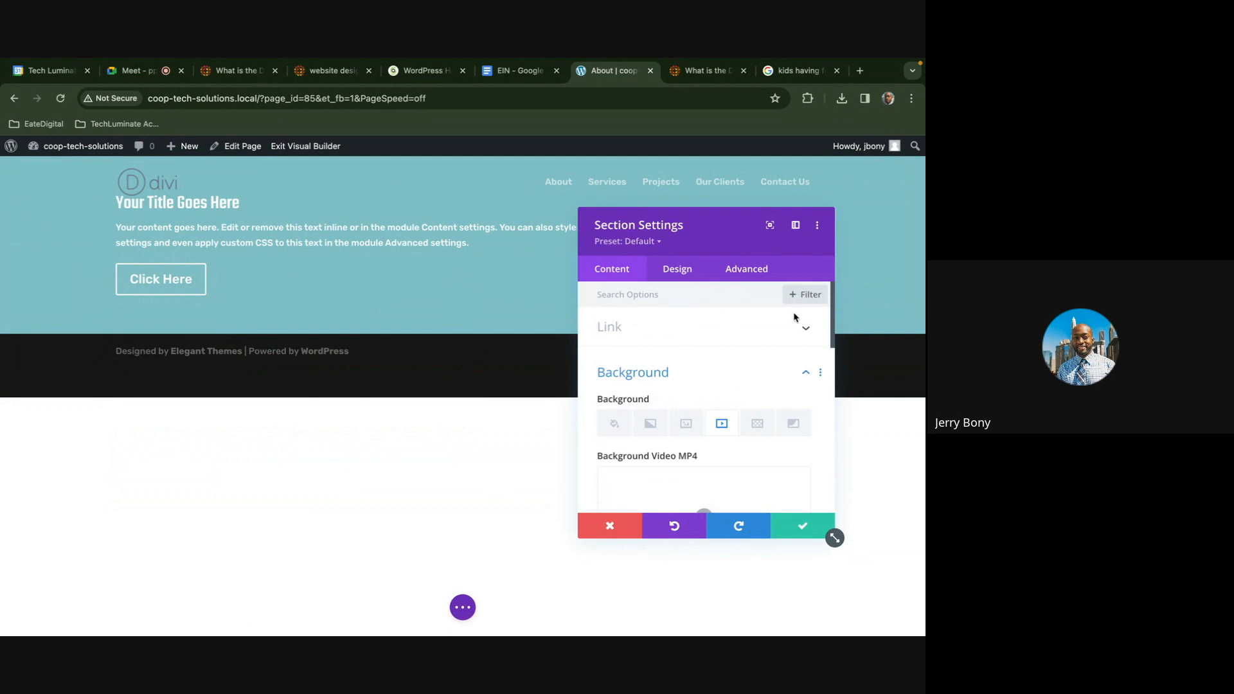
left_click(789, 531)
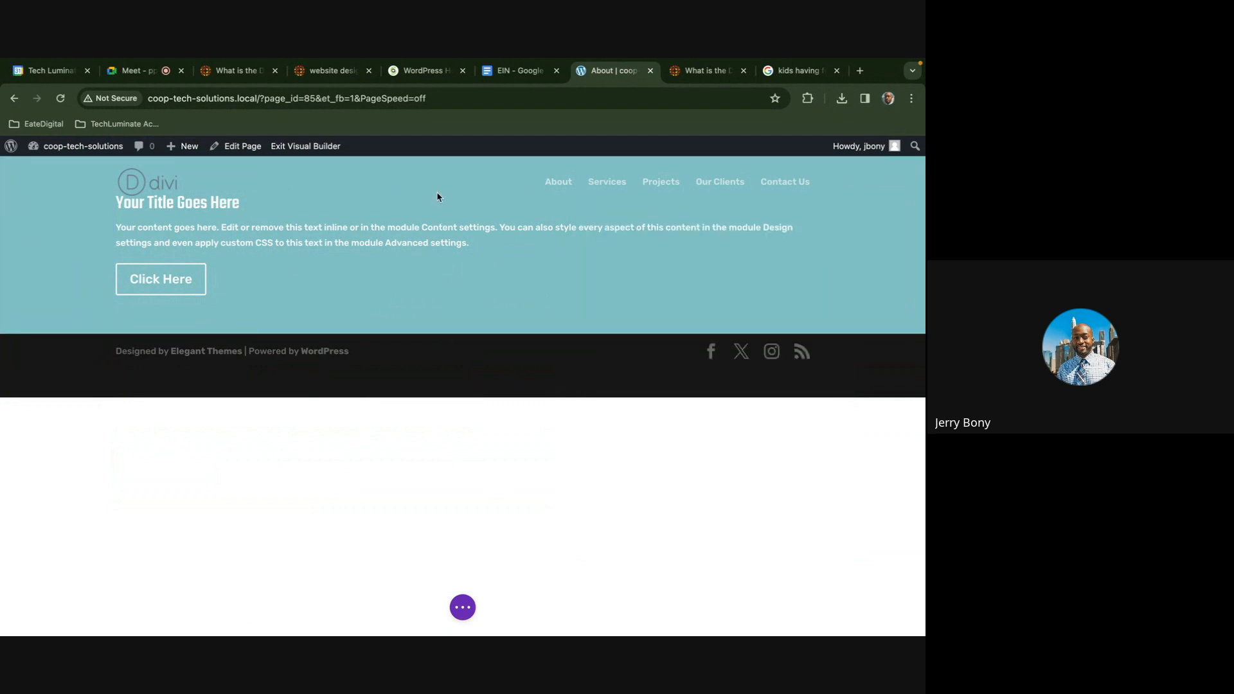
Set black-tech-2.jpeg from the media library as the Fullwidth section's background image and save the section settings
mouse_move(454, 188)
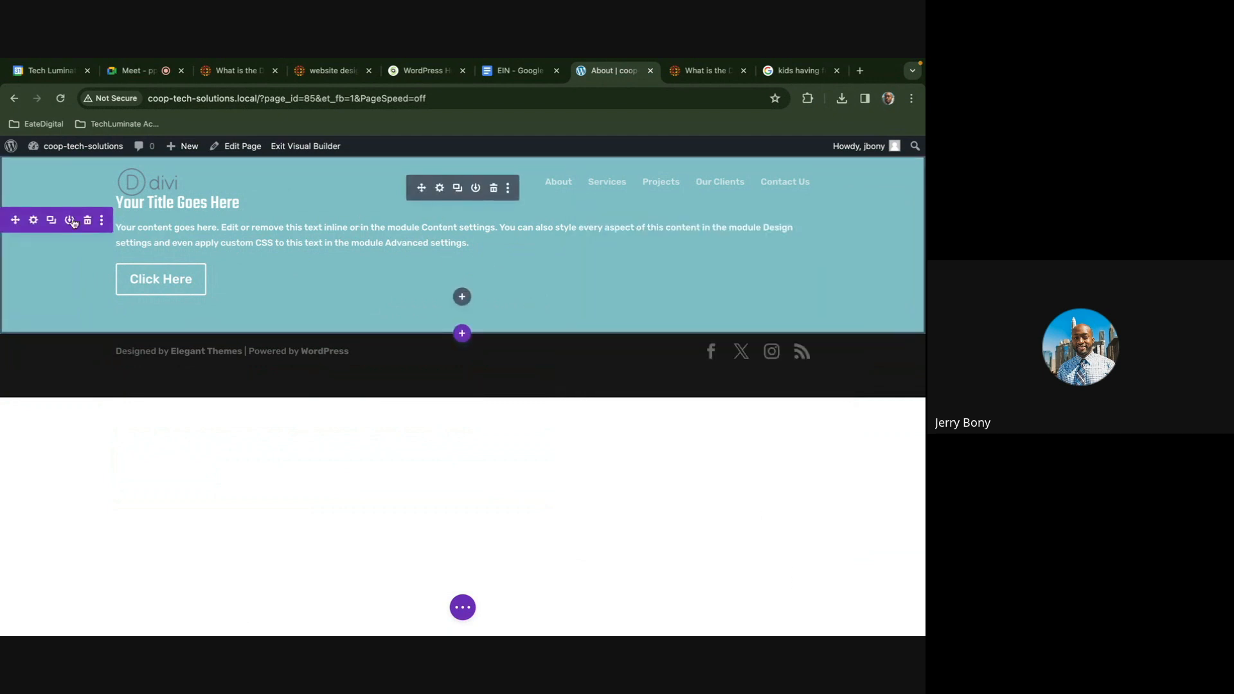
left_click(33, 220)
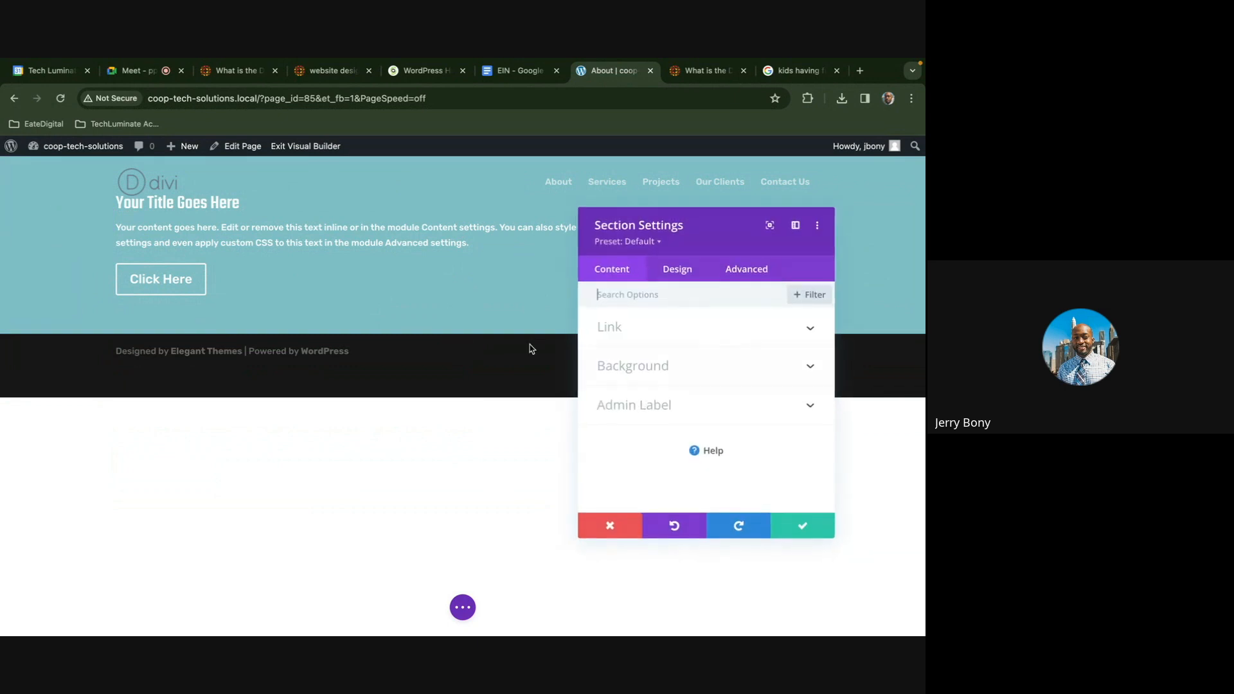
left_click(657, 366)
scroll(704, 424, "down", 2)
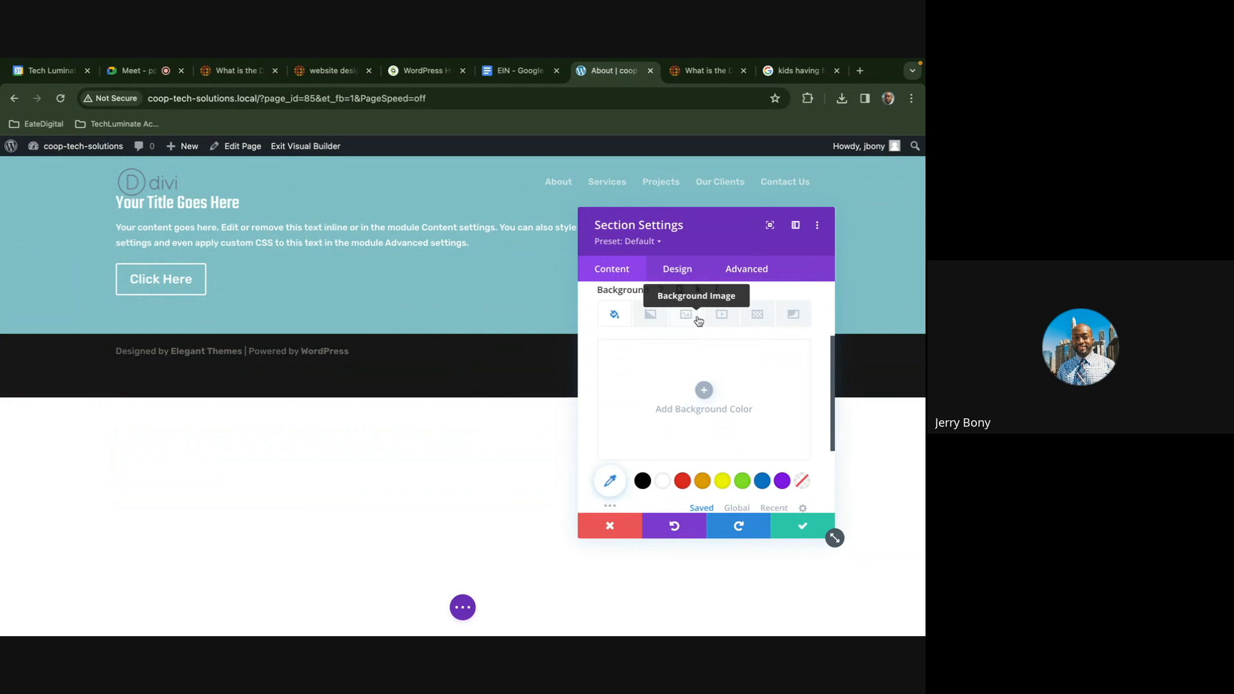
left_click(686, 314)
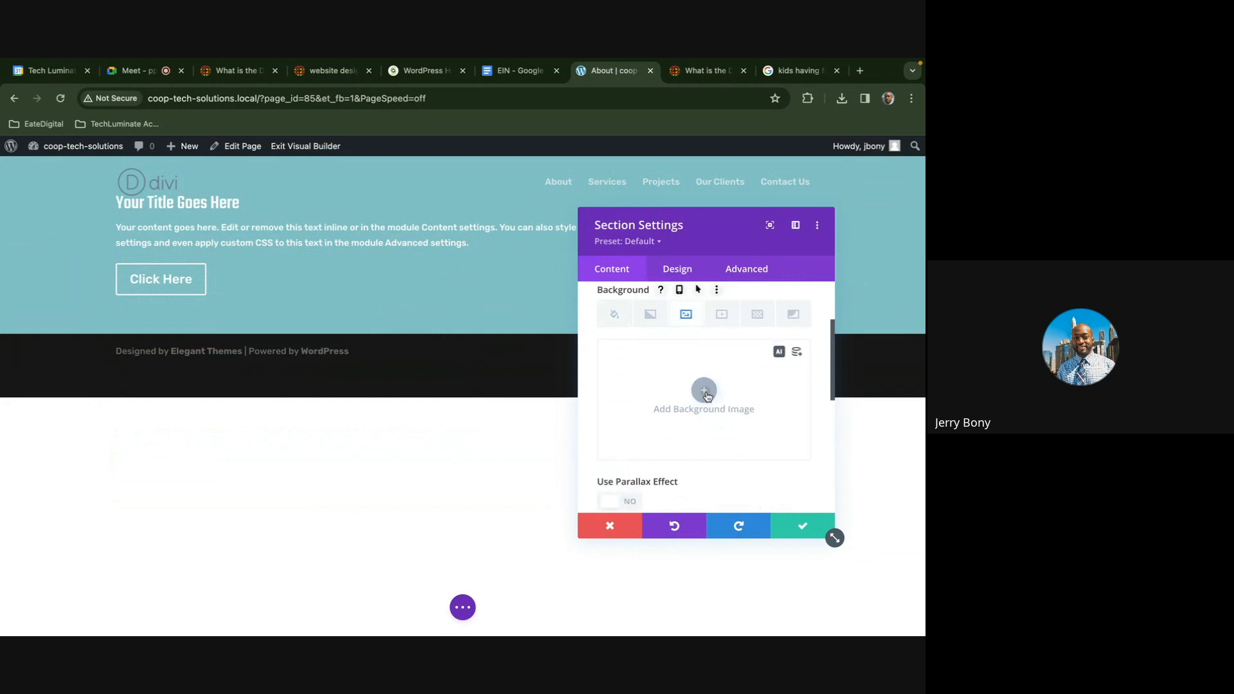
left_click(705, 391)
left_click(282, 404)
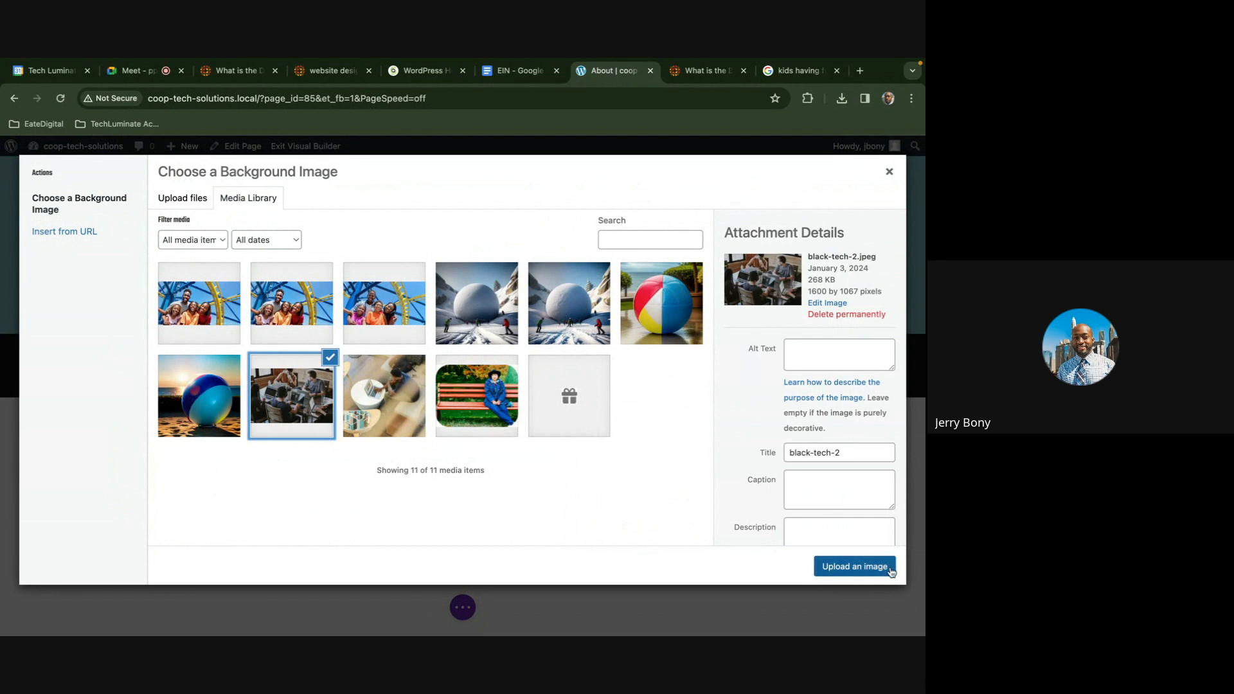
left_click(883, 569)
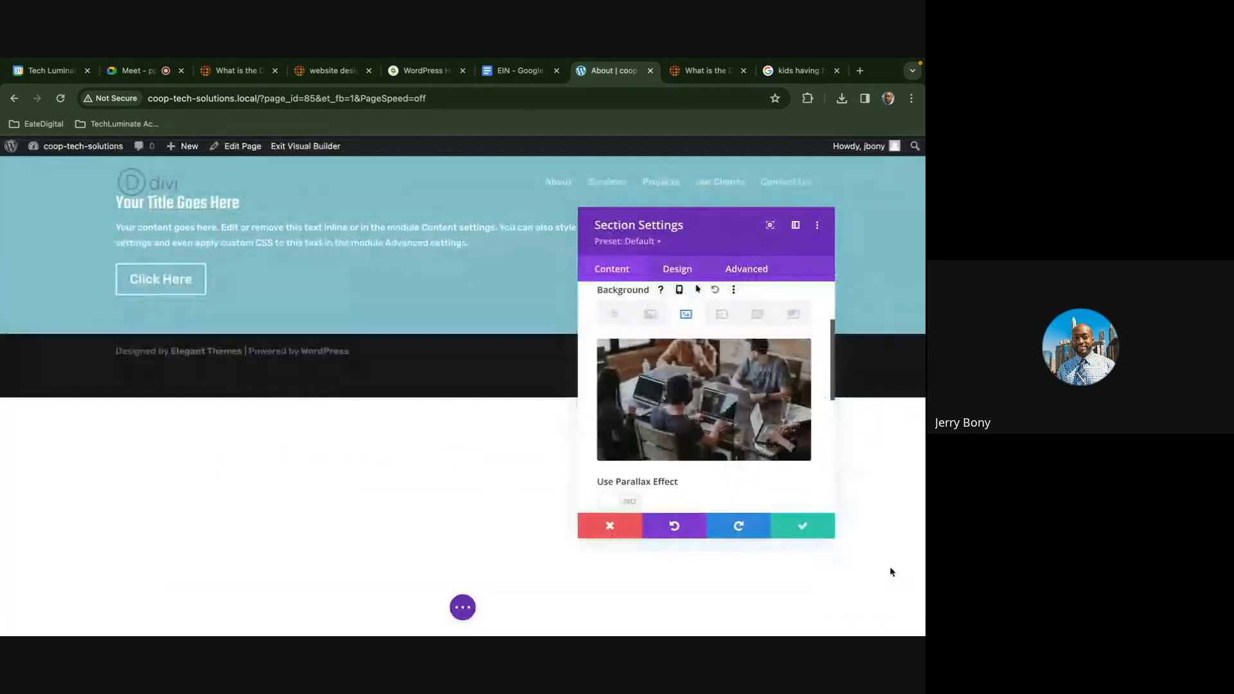
scroll(753, 494, "down", 1)
left_click(803, 526)
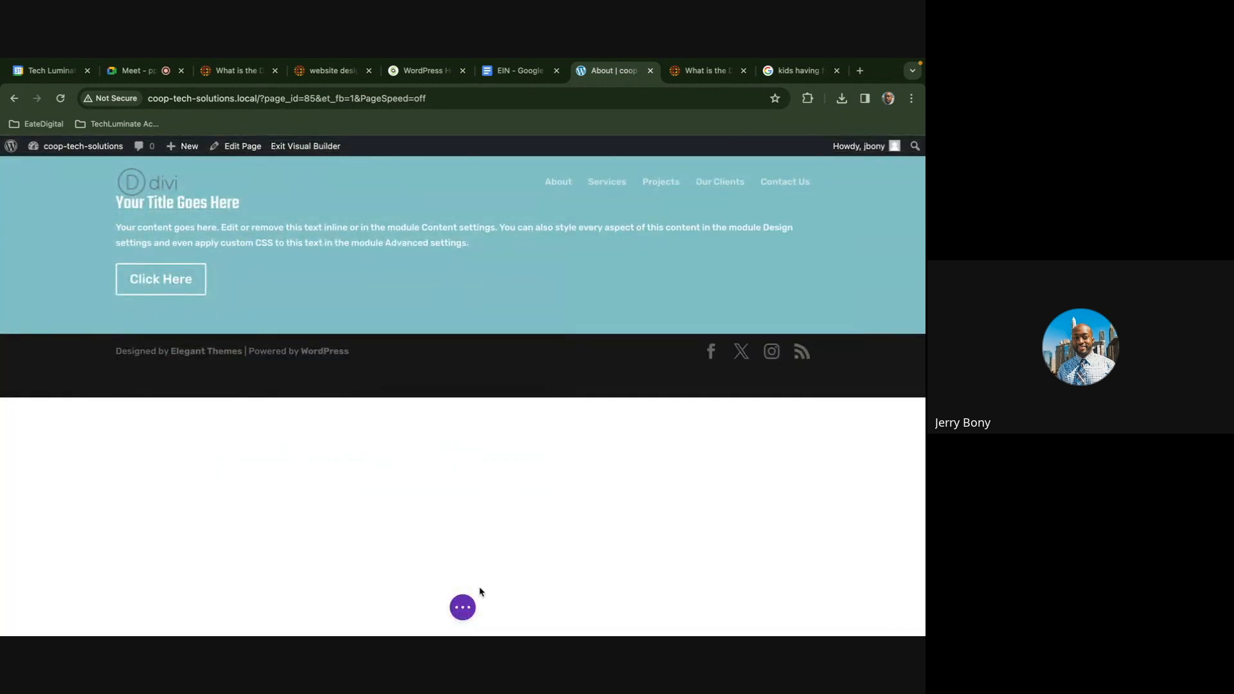
left_click(463, 607)
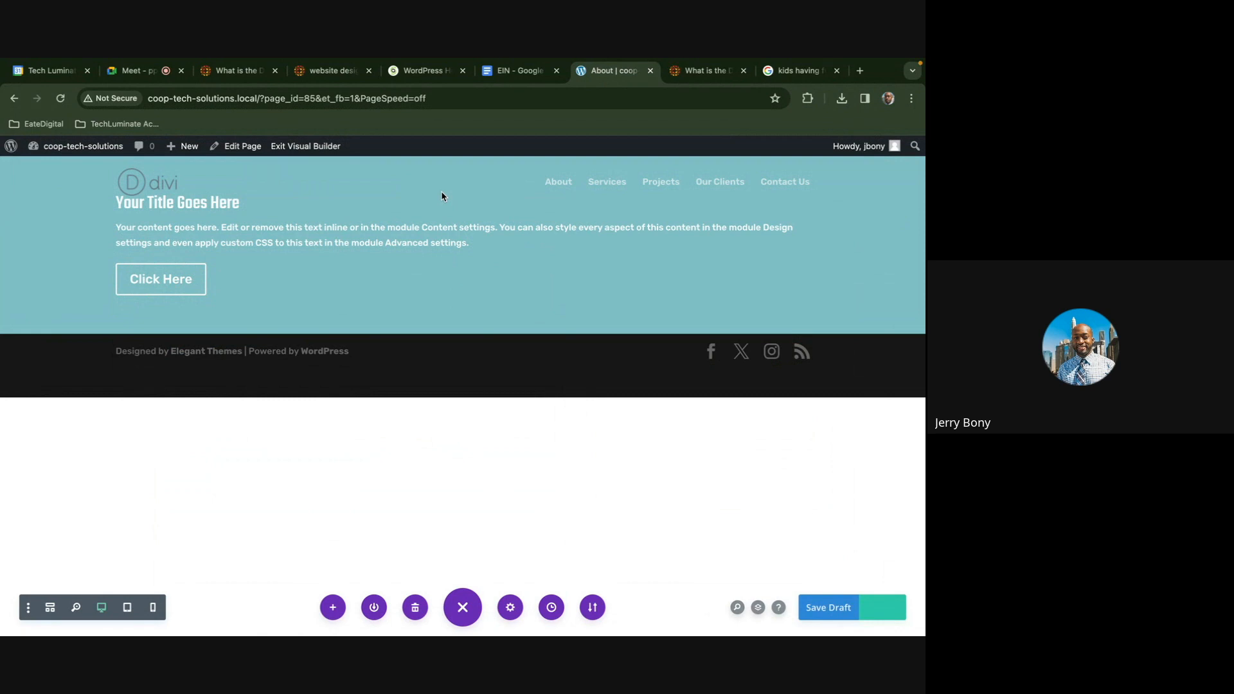
left_click(442, 220)
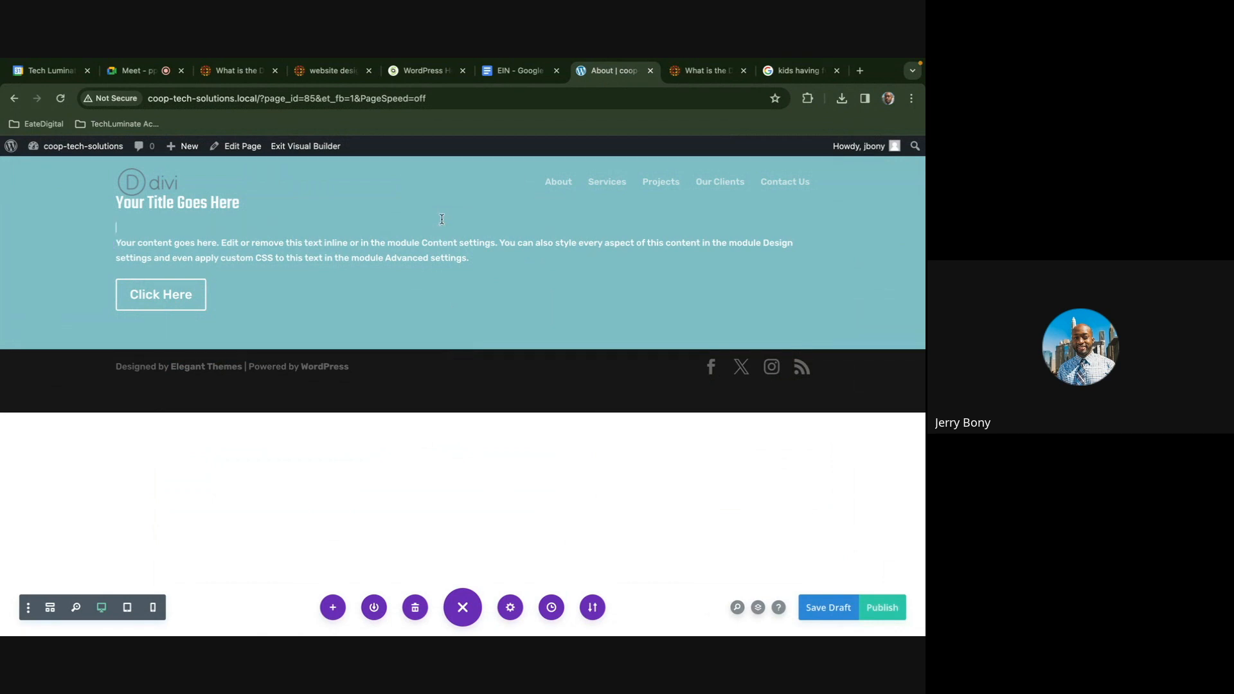
left_click(464, 604)
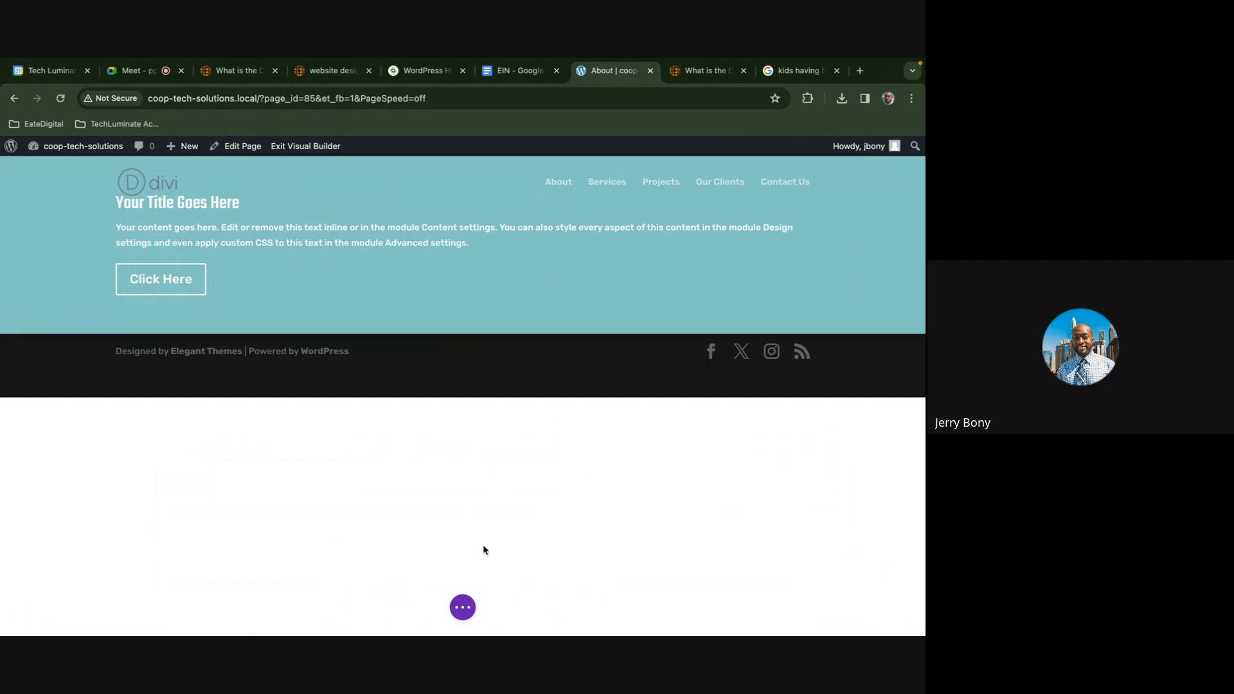
Show the page's Layers list, move it clear of the header text, and expand the section to list its module
left_click(460, 607)
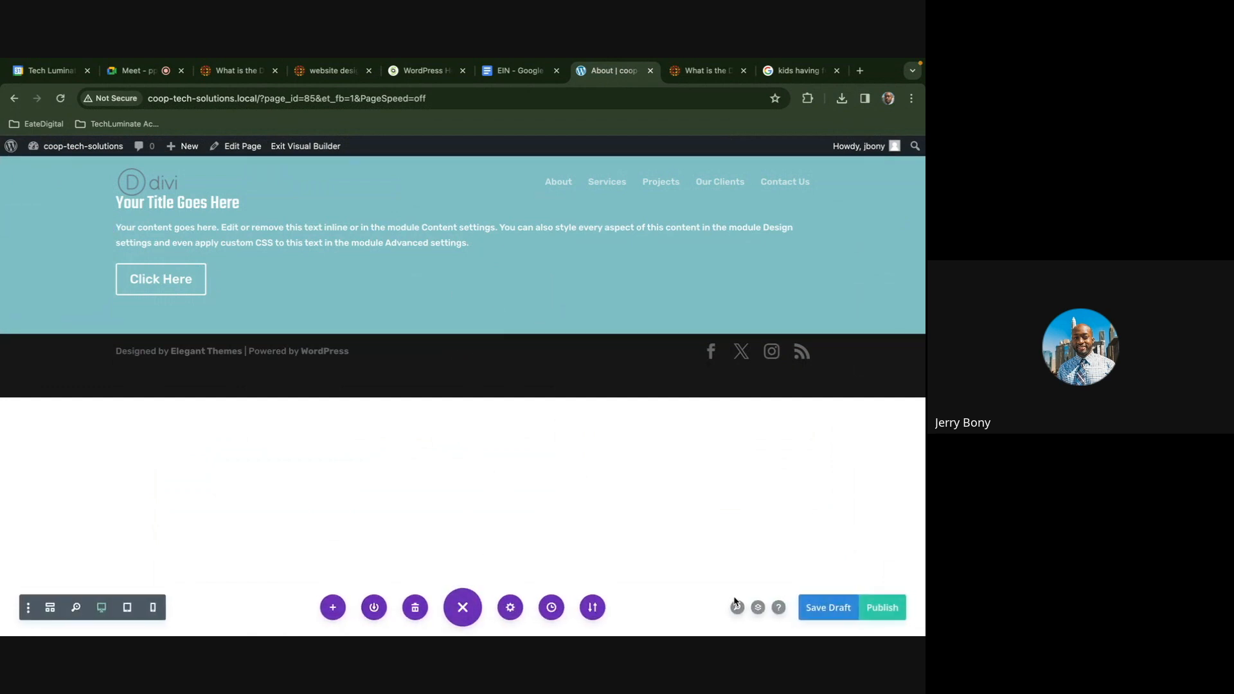
left_click(757, 607)
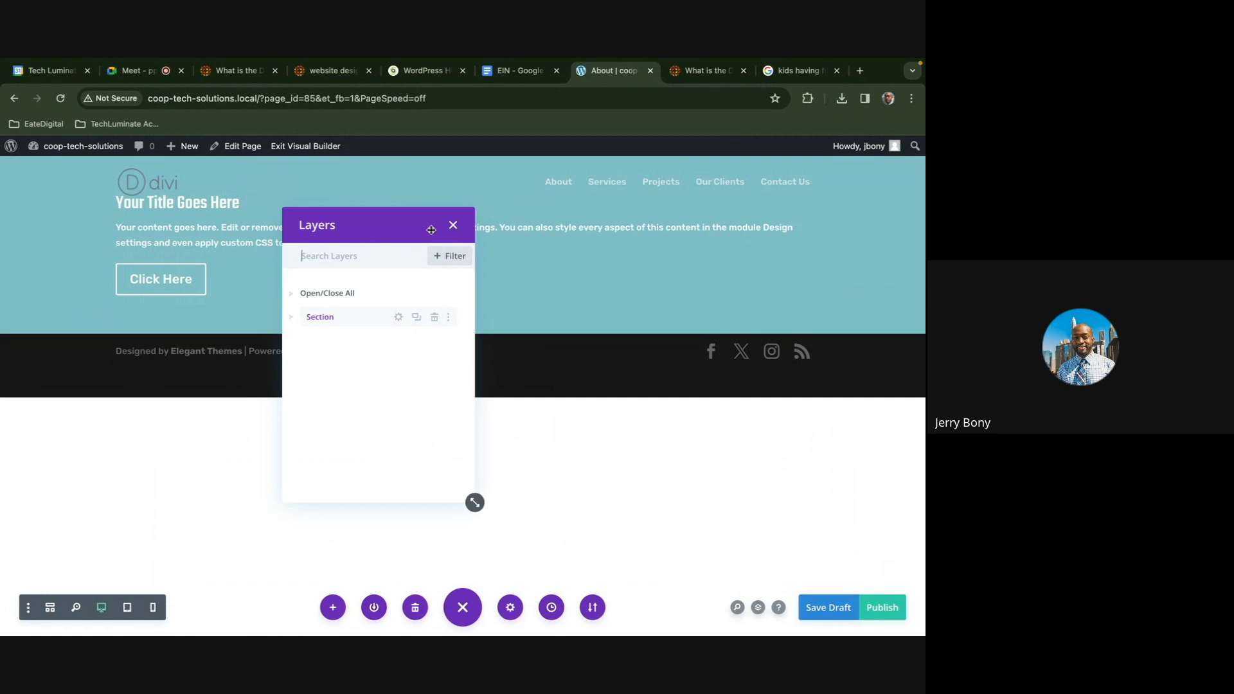
left_click(453, 225)
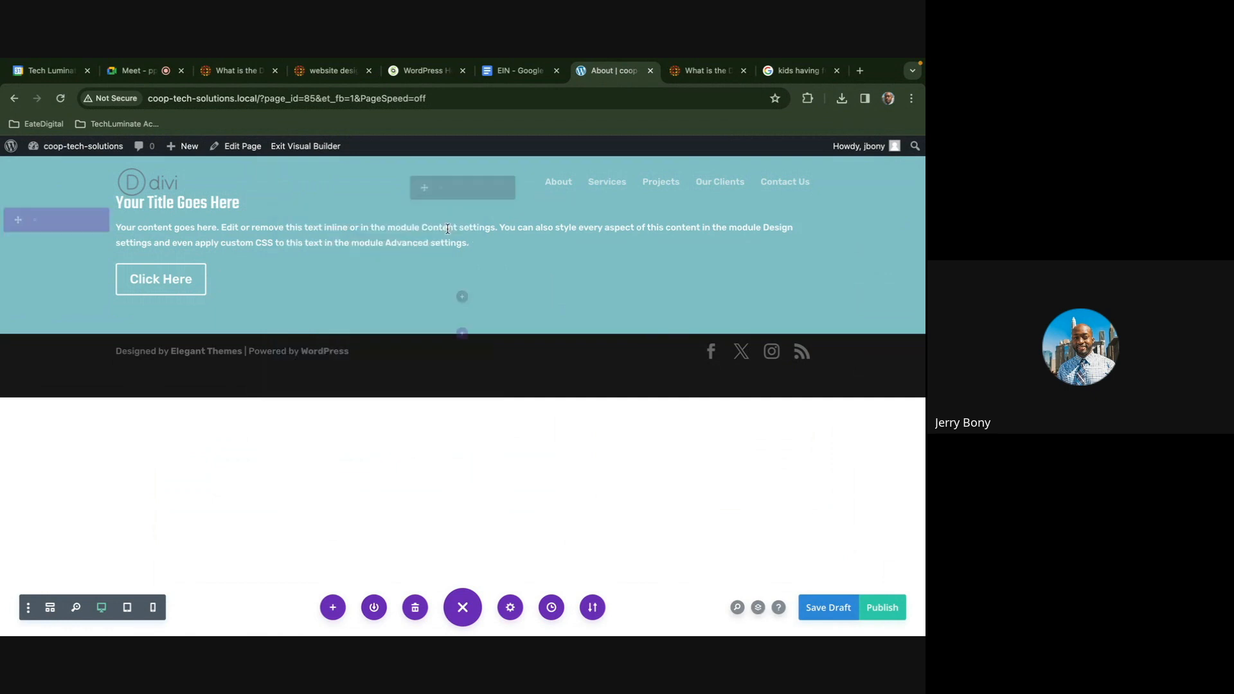
left_click(758, 607)
left_click_drag(474, 502, 875, 477)
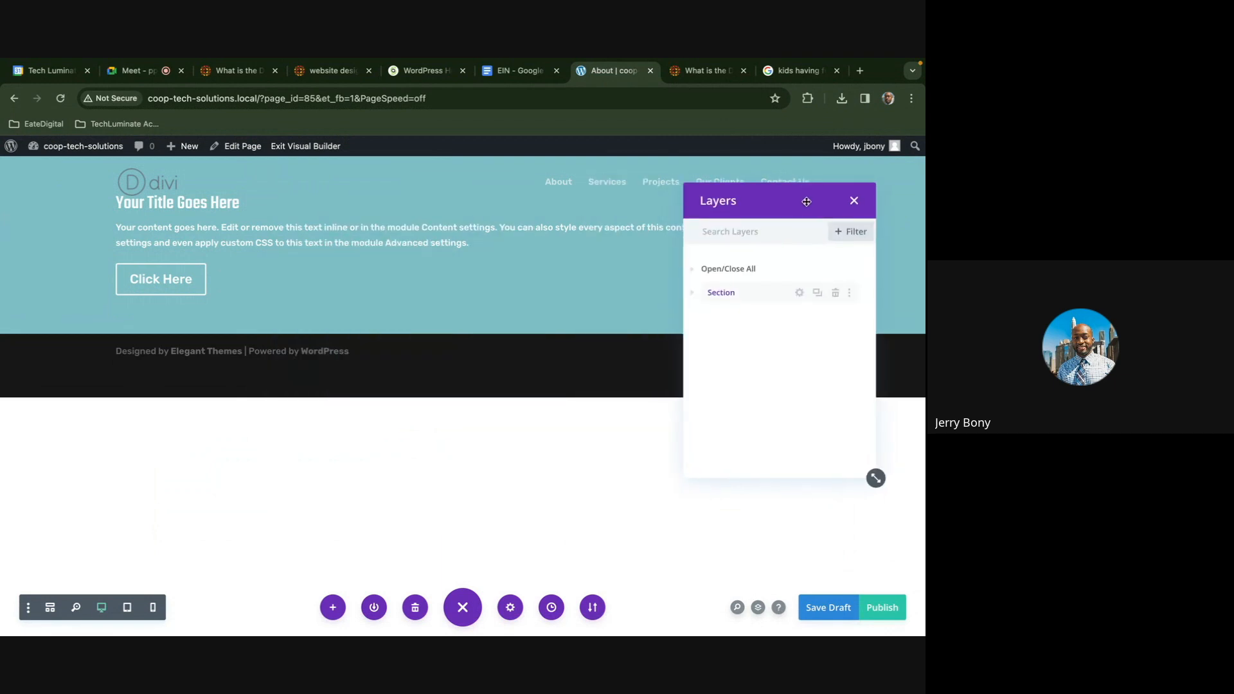
left_click(696, 294)
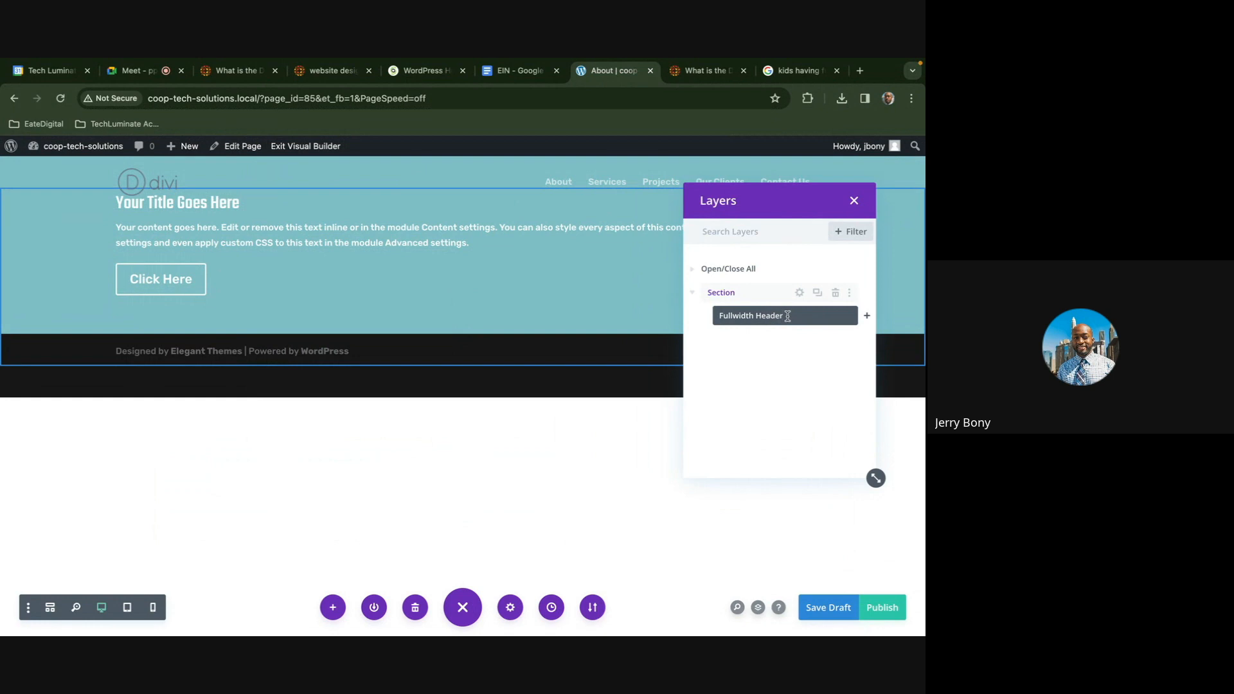
Remove the background color from the Fullwidth Header module so the section's background image can show through
left_click(719, 319)
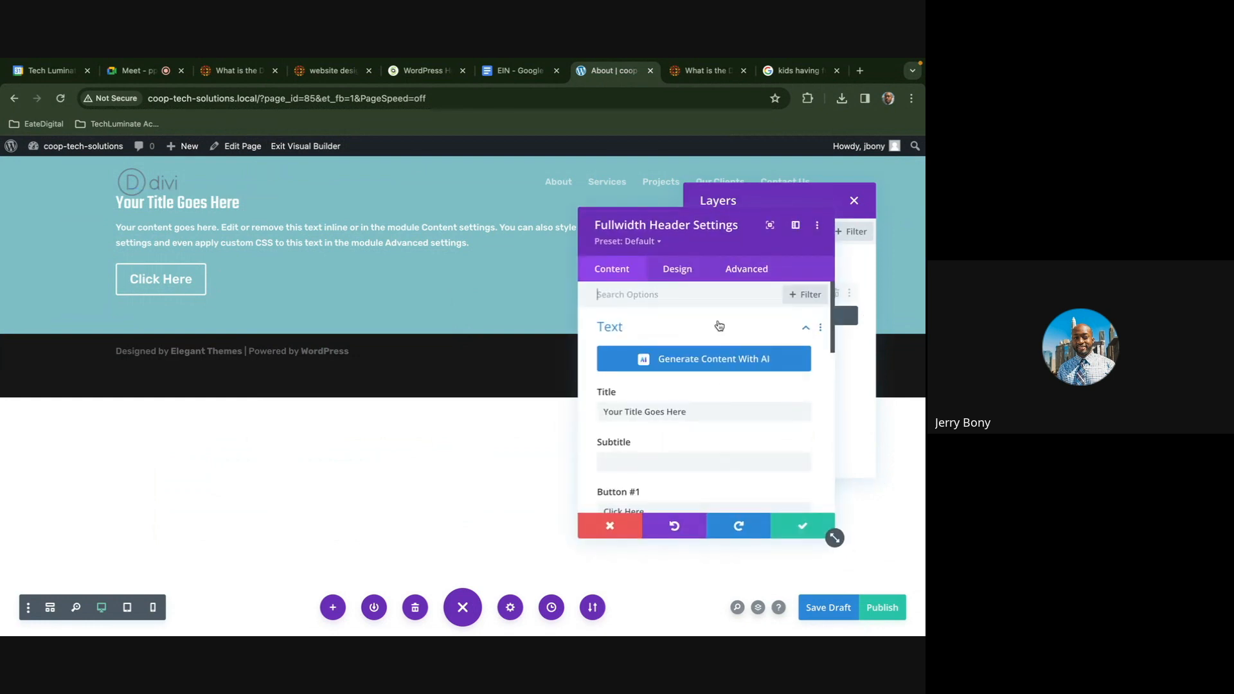
scroll(680, 314, "down", 1)
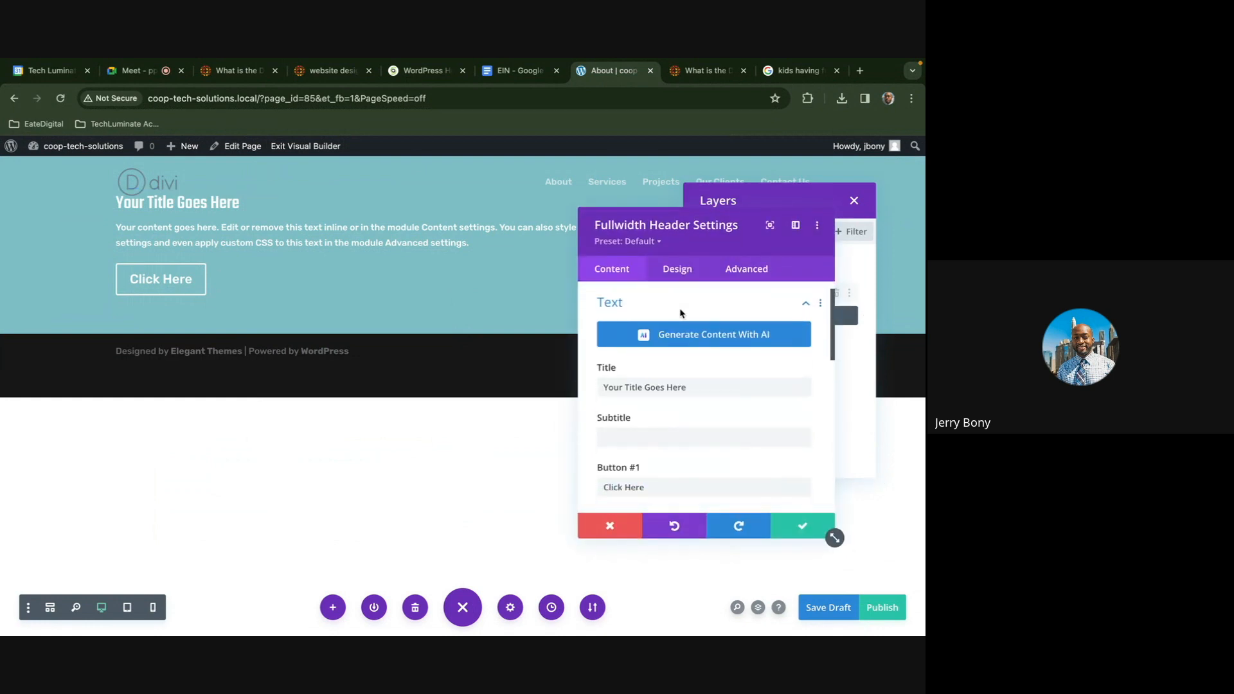
scroll(682, 354, "down", 10)
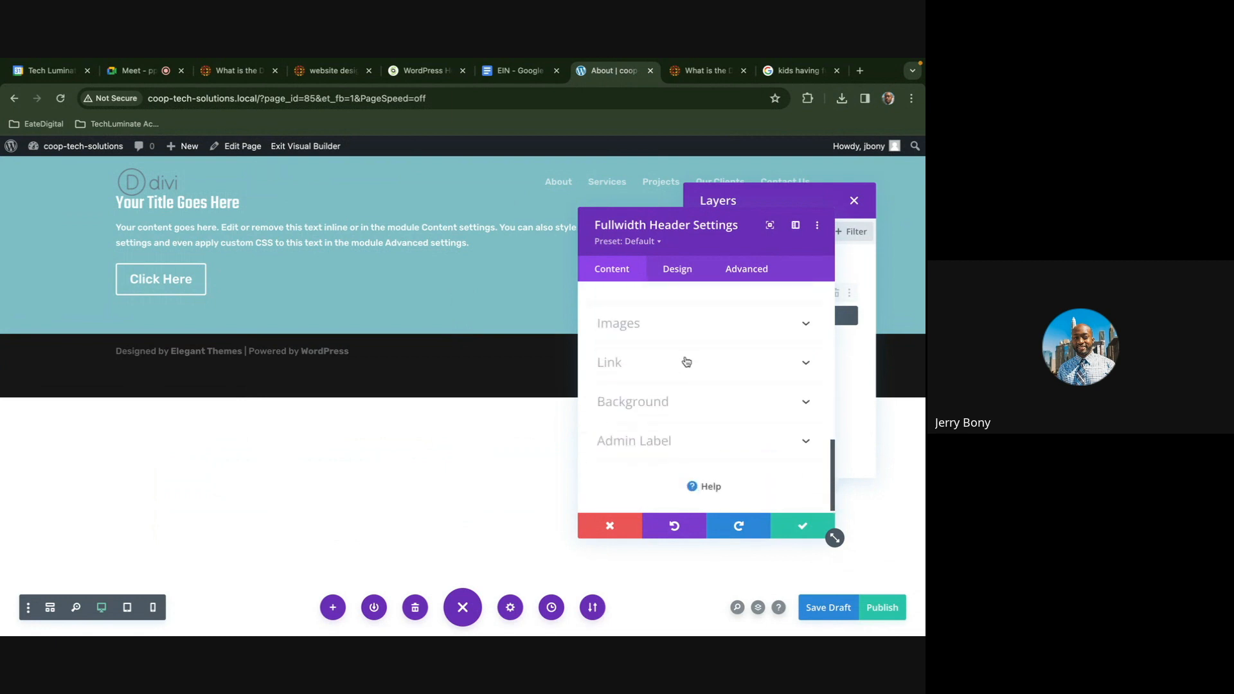
left_click(682, 404)
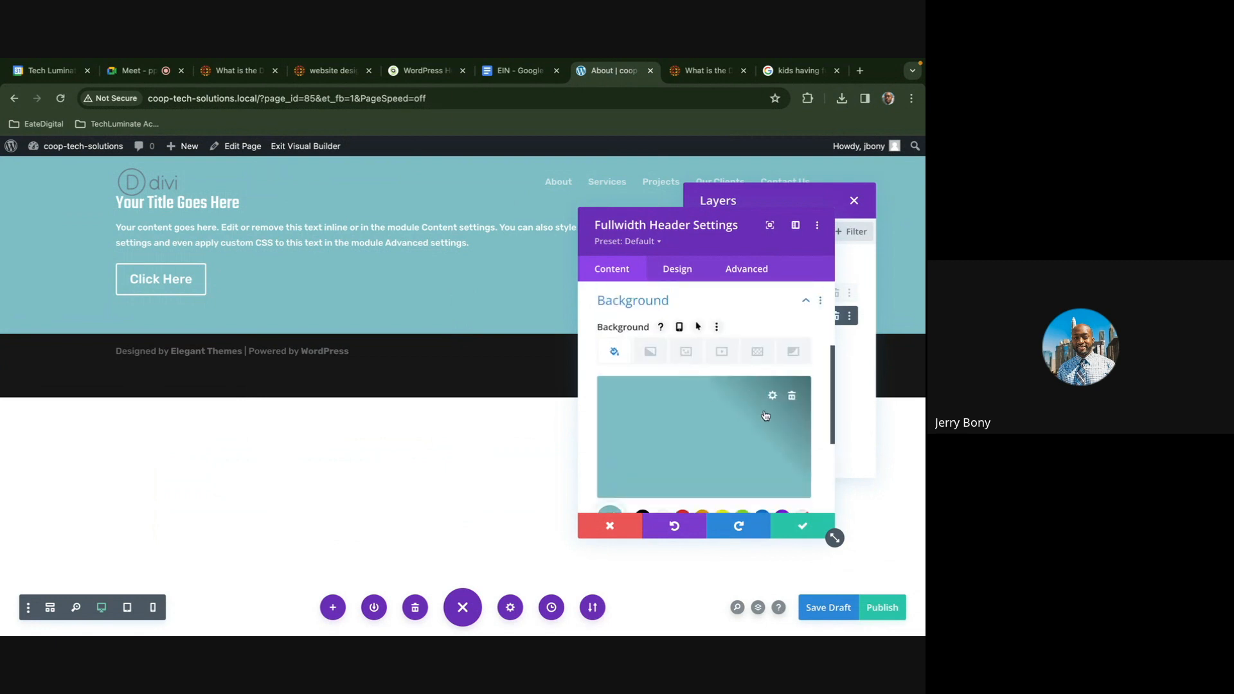
left_click(790, 398)
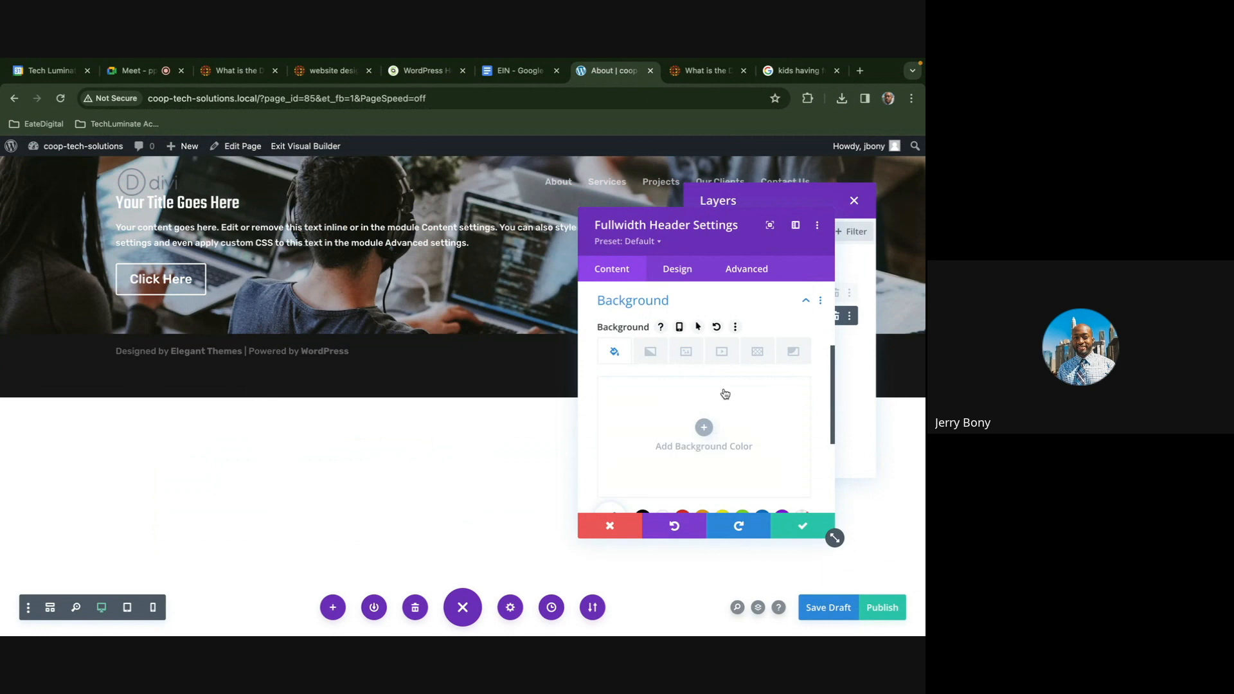
Change the Fullwidth Header's title text to "Welcome To Techluminate"
scroll(713, 396, "up", 3)
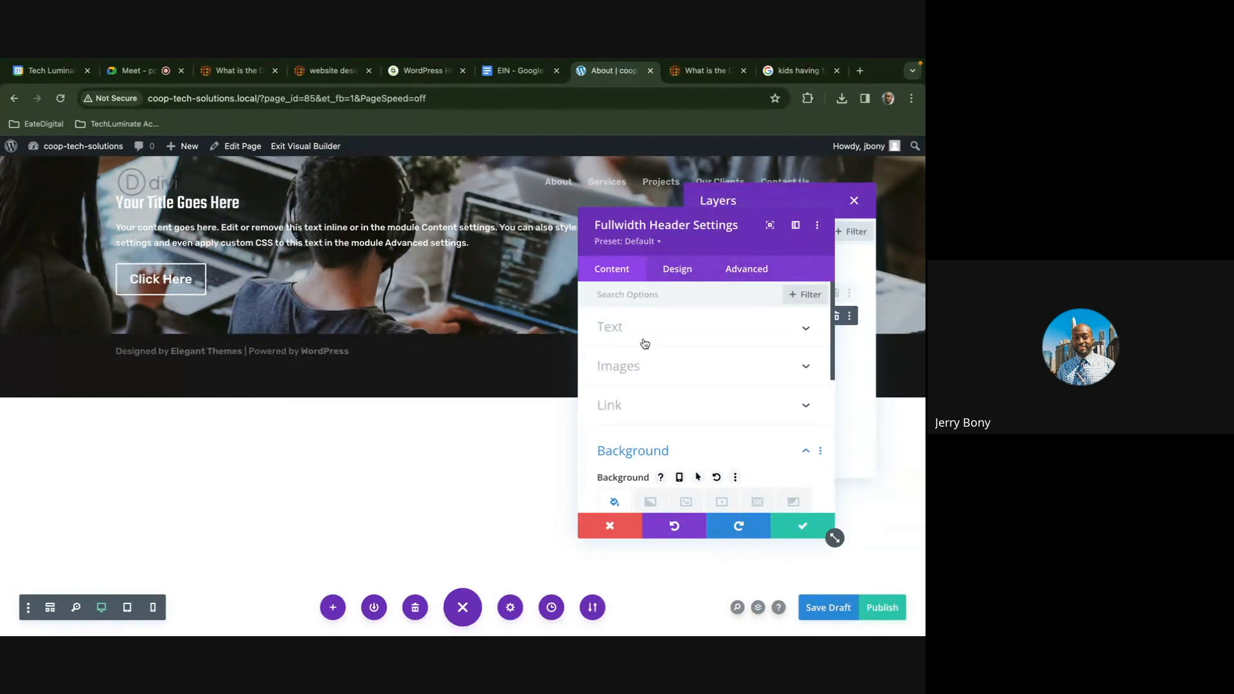
scroll(697, 358, "down", 1)
scroll(697, 358, "up", 1)
left_click(659, 328)
left_click_drag(691, 413, 587, 418)
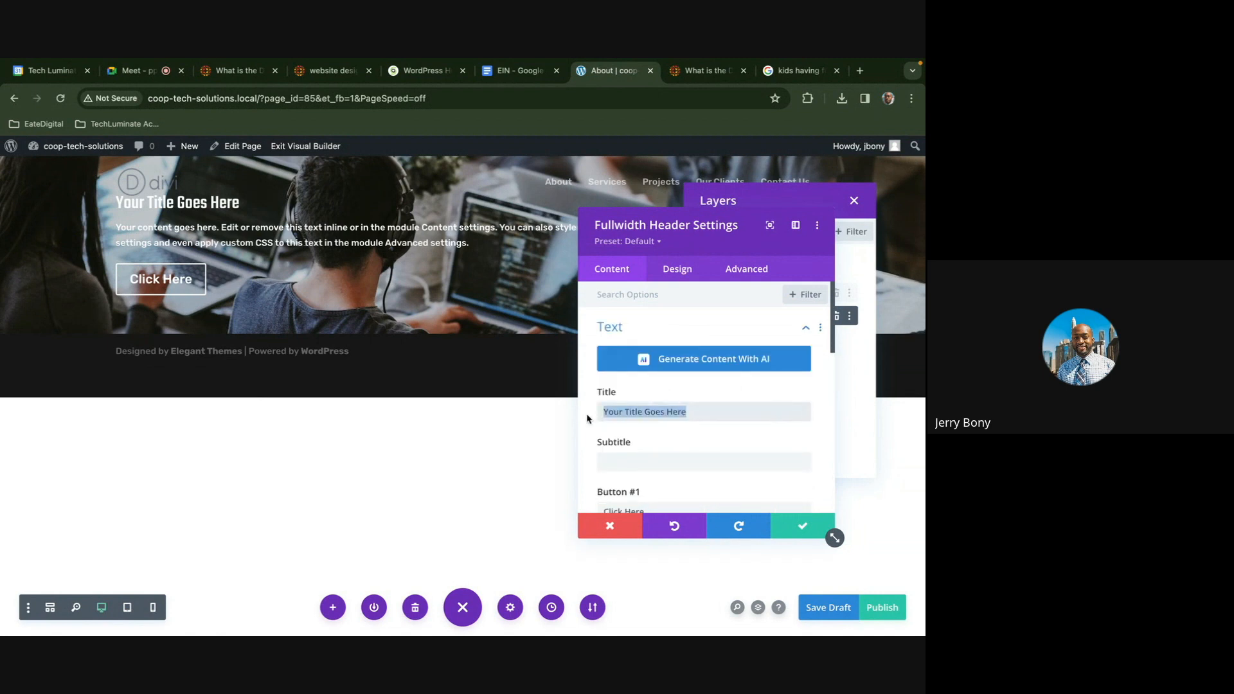
type("Fu")
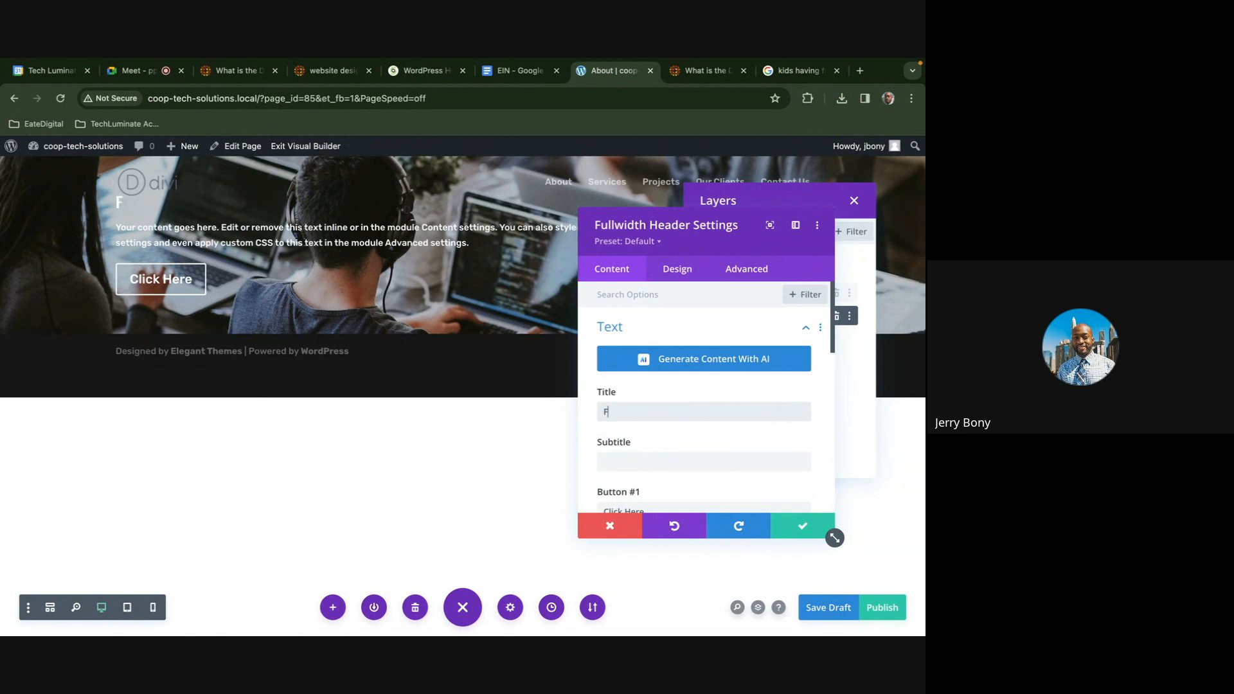
key("BackSpace")
key("BackSpace")
type("Welc")
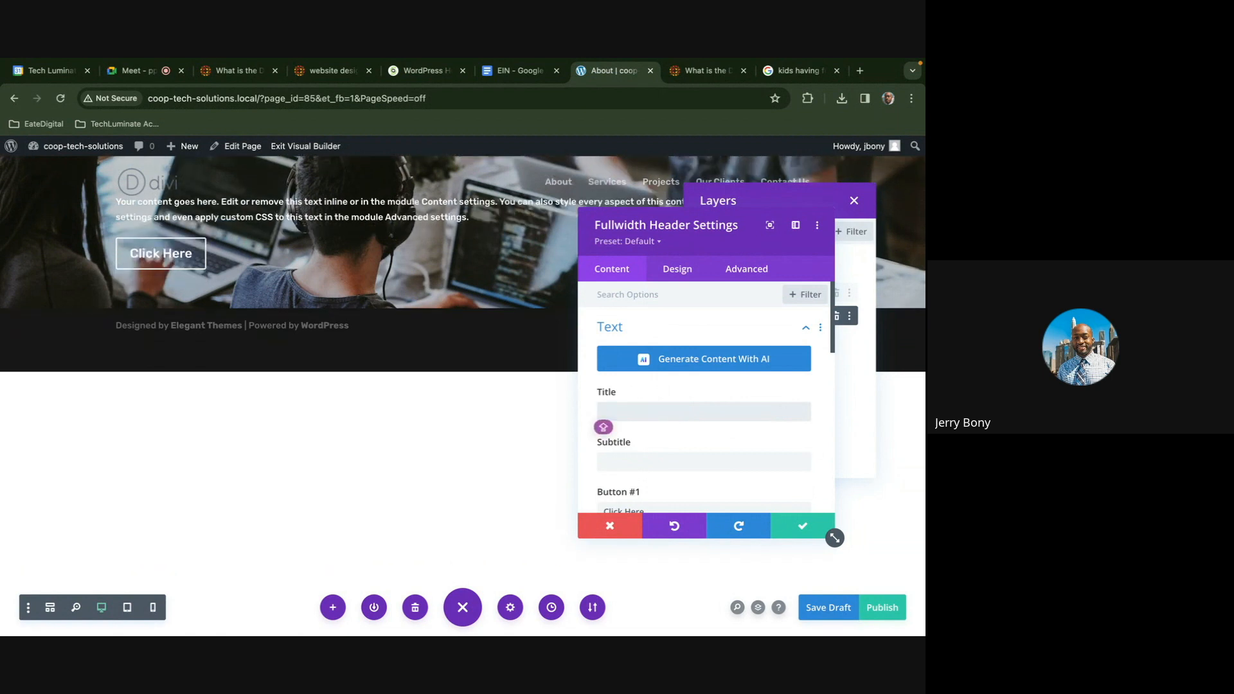
type("ome To T")
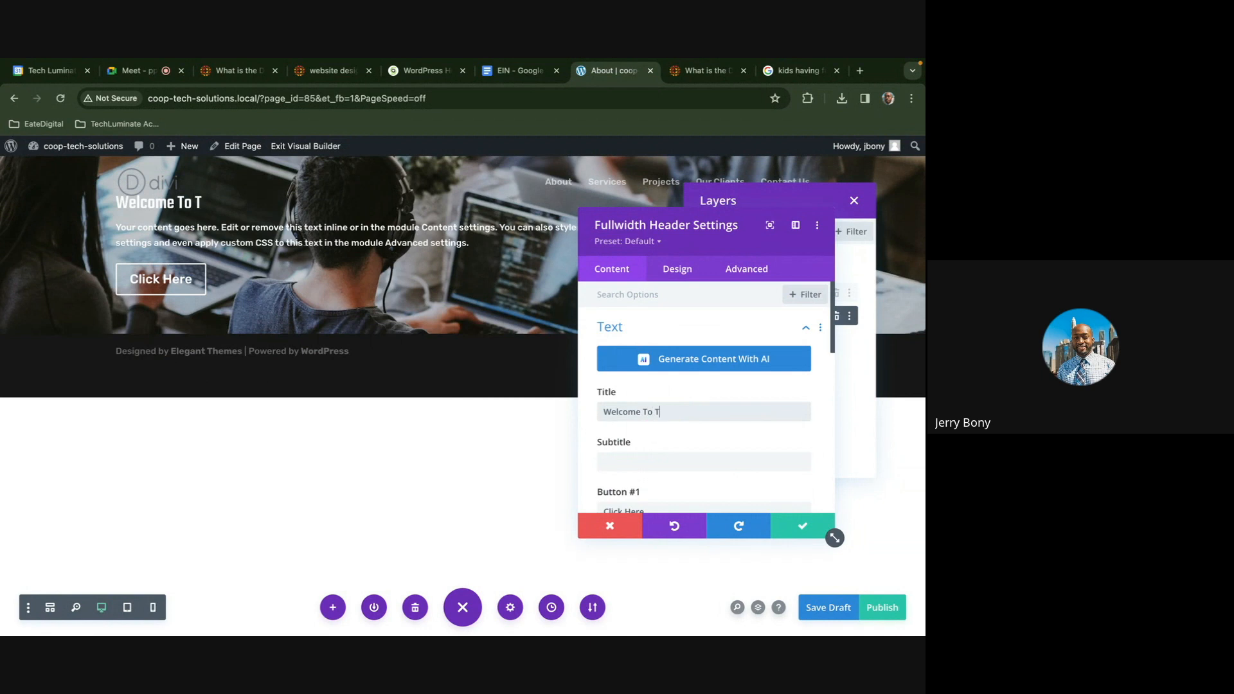
type("echluminate")
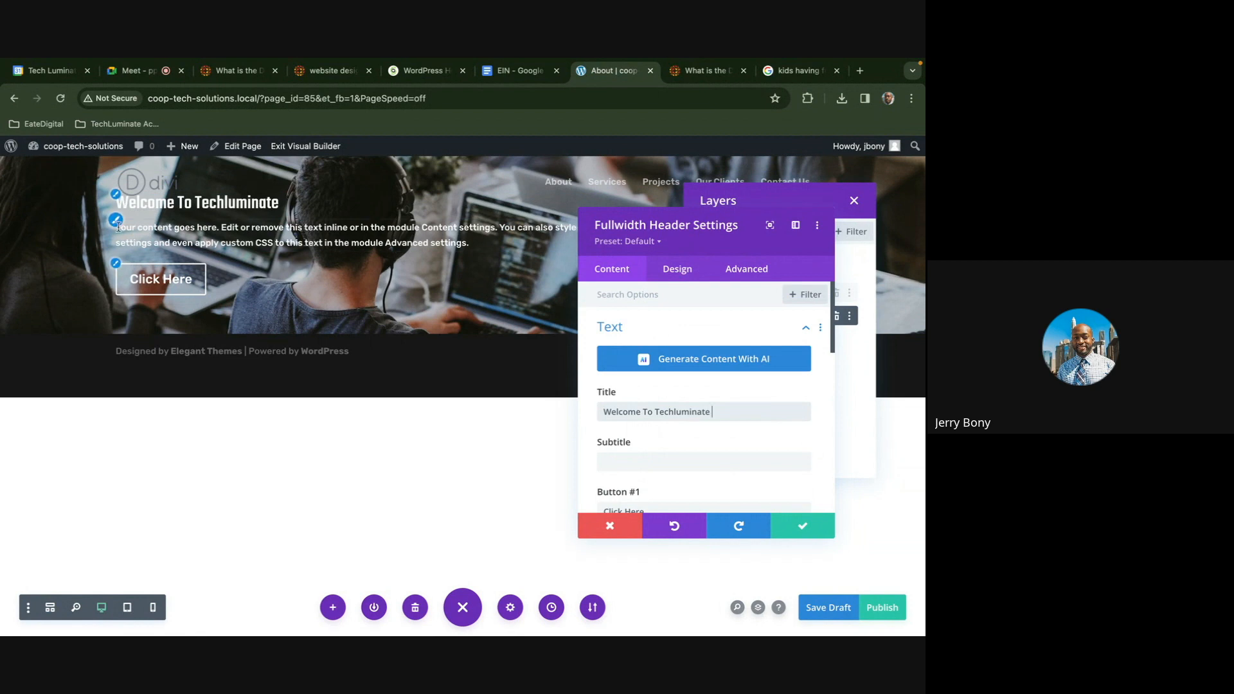
left_click(116, 221)
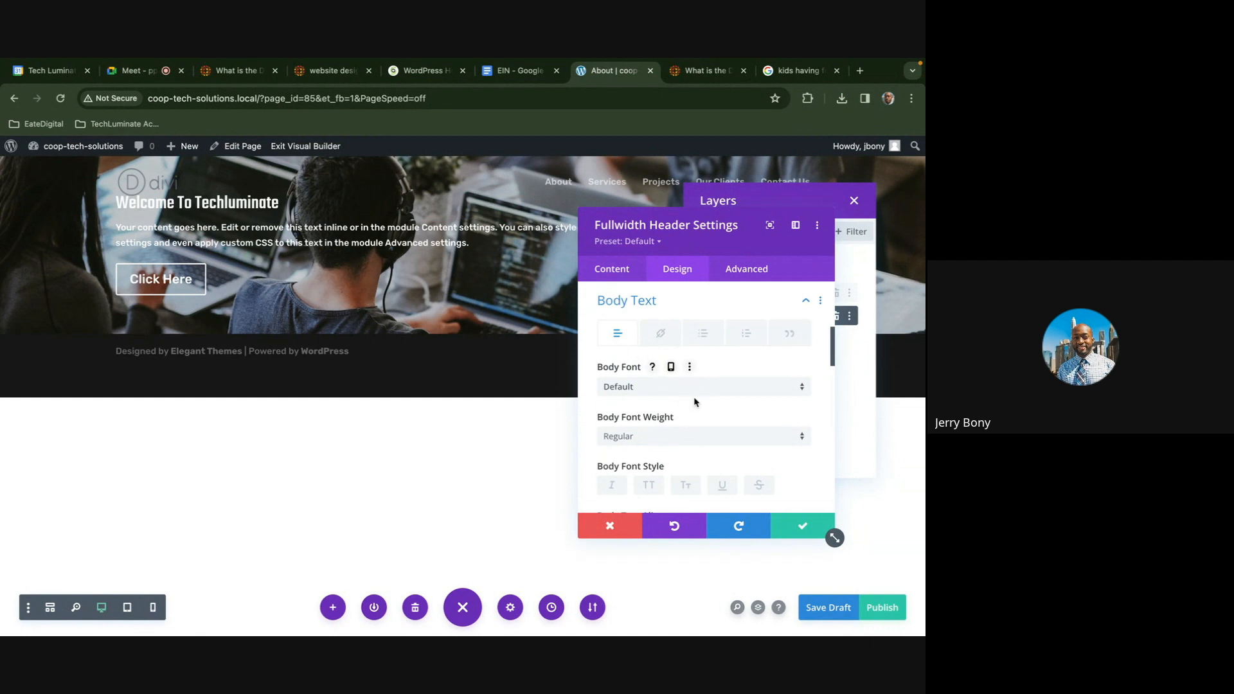
scroll(694, 402, "up", 3)
left_click(673, 428)
left_click(626, 277)
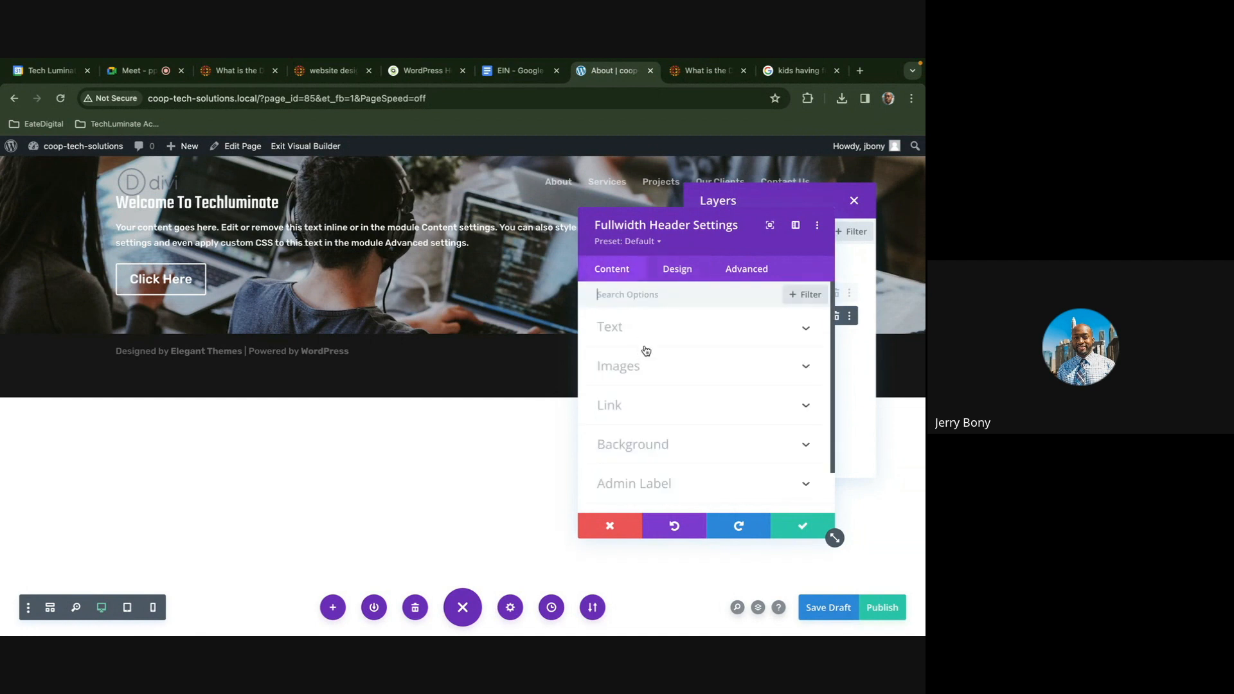
left_click(633, 325)
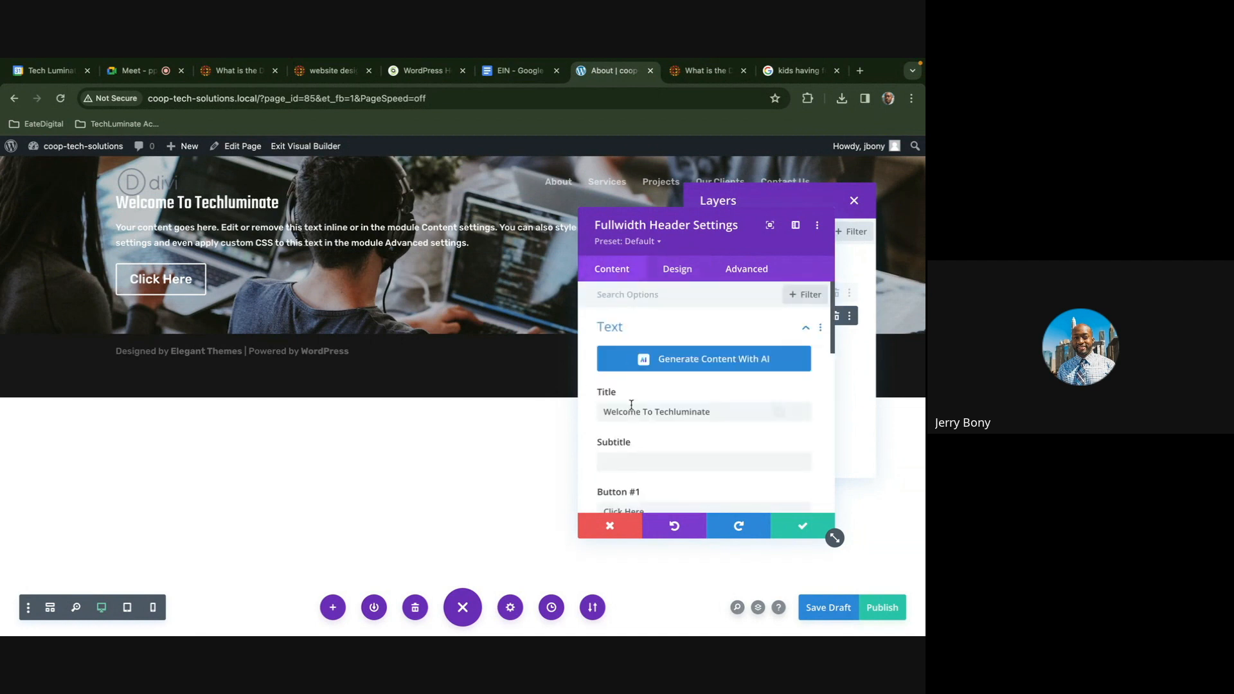
Set the font weight of the Fullwidth Header's title text to Bold
left_click(677, 268)
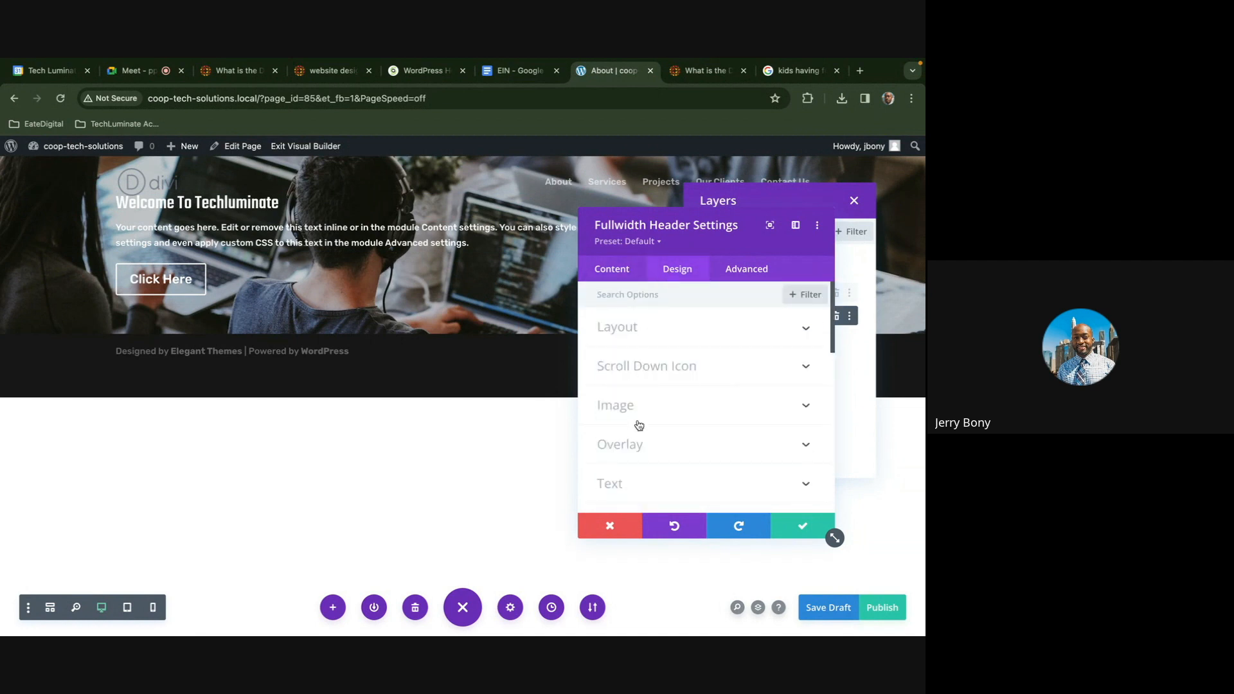
scroll(641, 463, "down", 1)
left_click(642, 468)
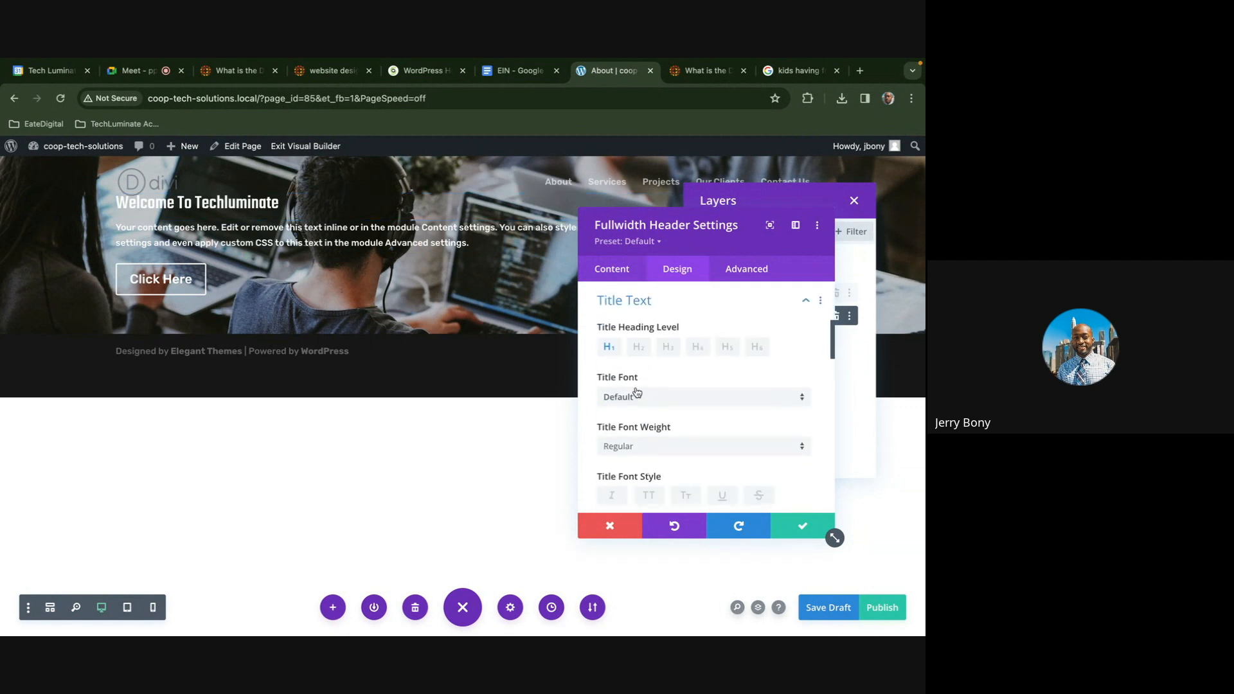
scroll(653, 398, "down", 1)
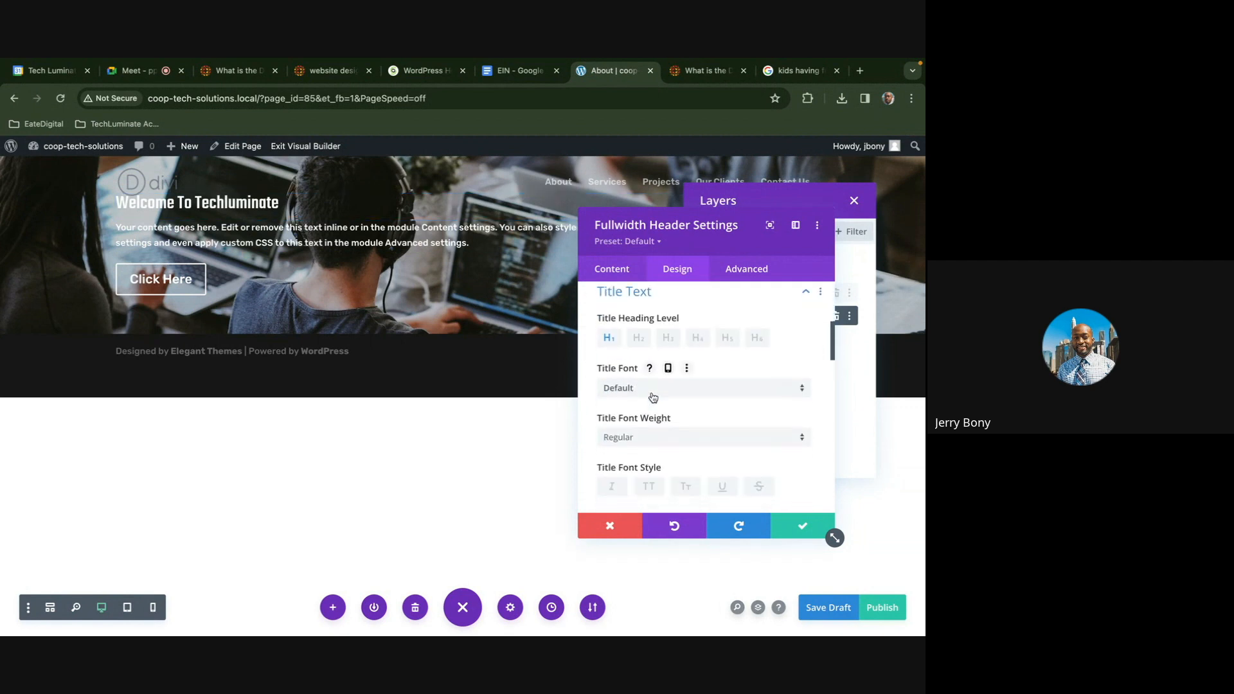
left_click(664, 439)
left_click(662, 513)
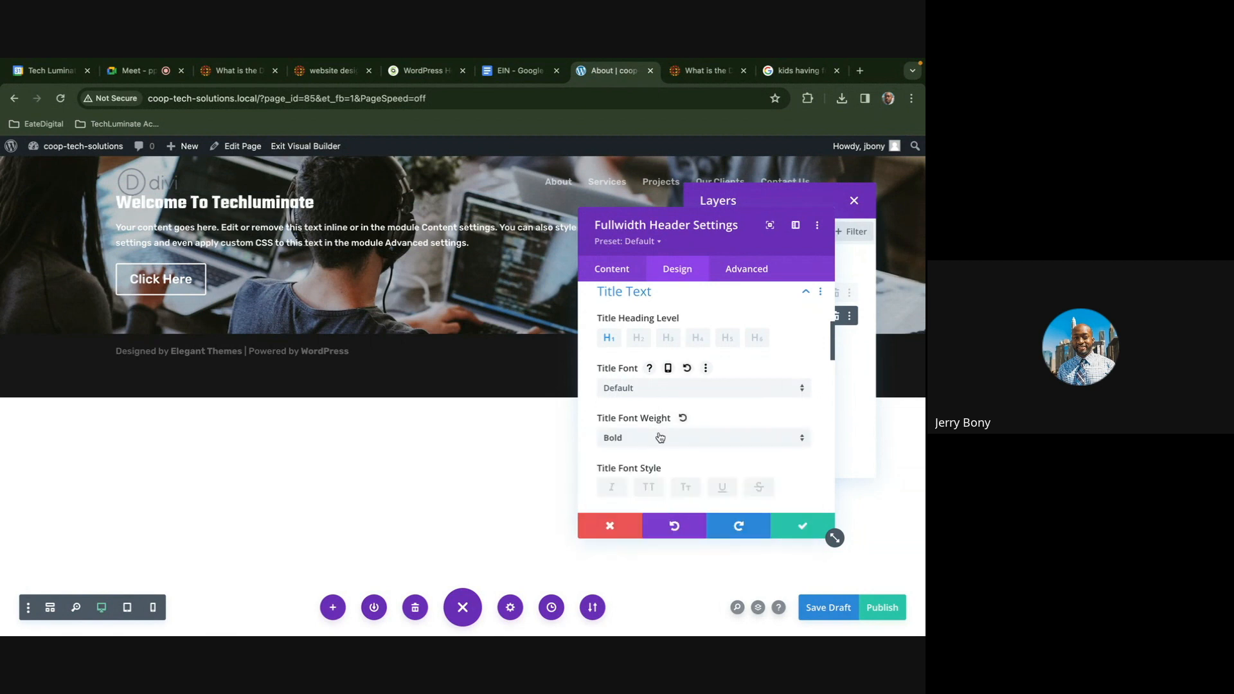
Set the header's title text size to 50px and center-align the title
scroll(660, 438, "down", 5)
scroll(660, 437, "up", 2)
scroll(660, 436, "down", 2)
scroll(660, 436, "down", 3)
left_click_drag(640, 445, 666, 441)
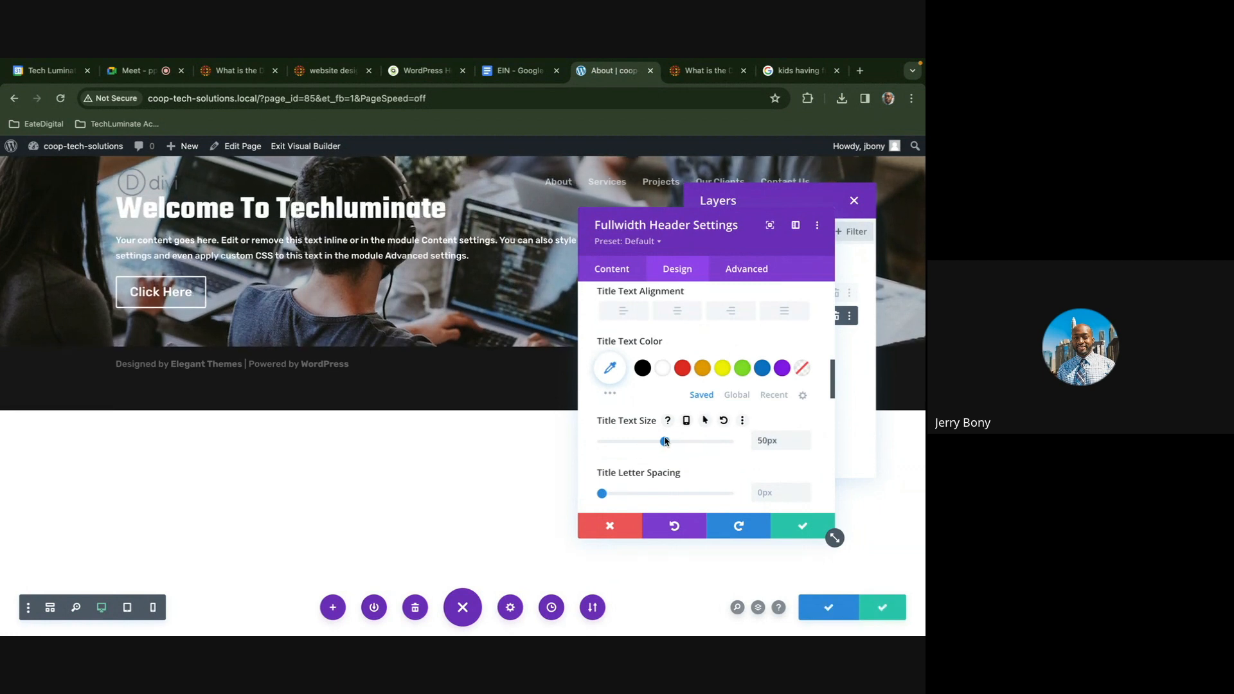
left_click(677, 311)
scroll(803, 458, "down", 1)
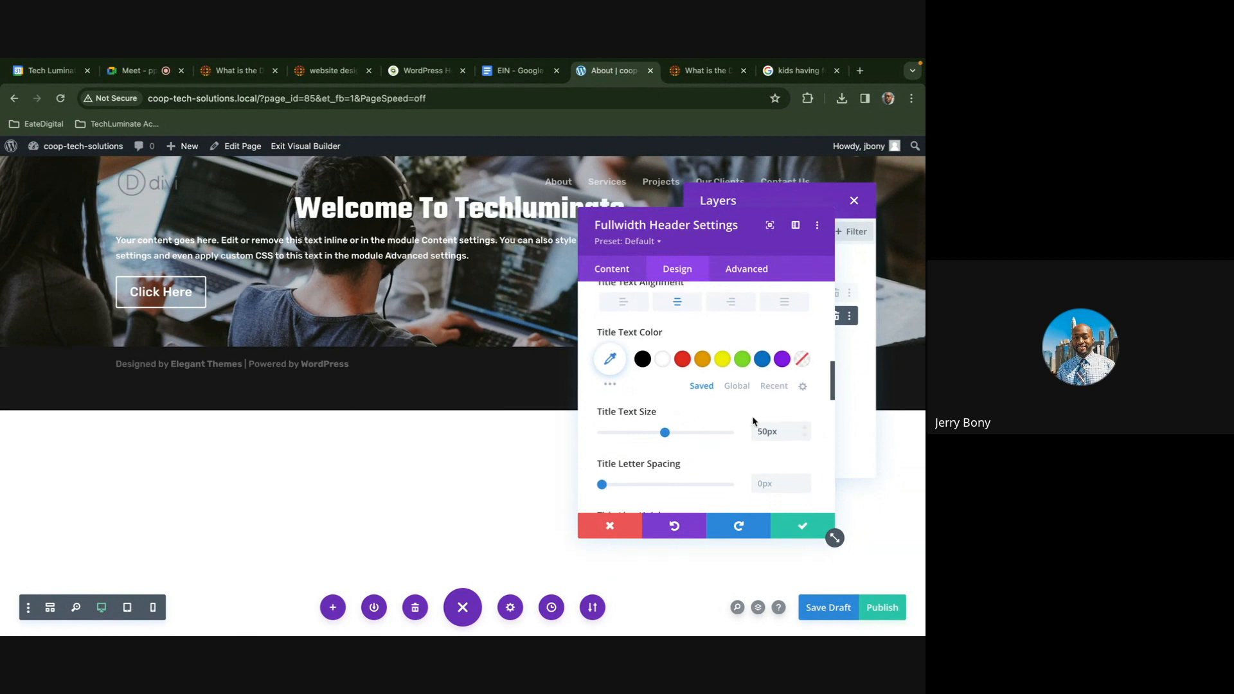
Set the header's title text size to 60px and its line height to 1.4em, and save the module settings
left_click_drag(665, 432, 678, 433)
scroll(727, 463, "down", 2)
scroll(728, 461, "down", 3)
left_click(805, 446)
left_click(805, 450)
left_click(805, 450)
left_click(805, 450)
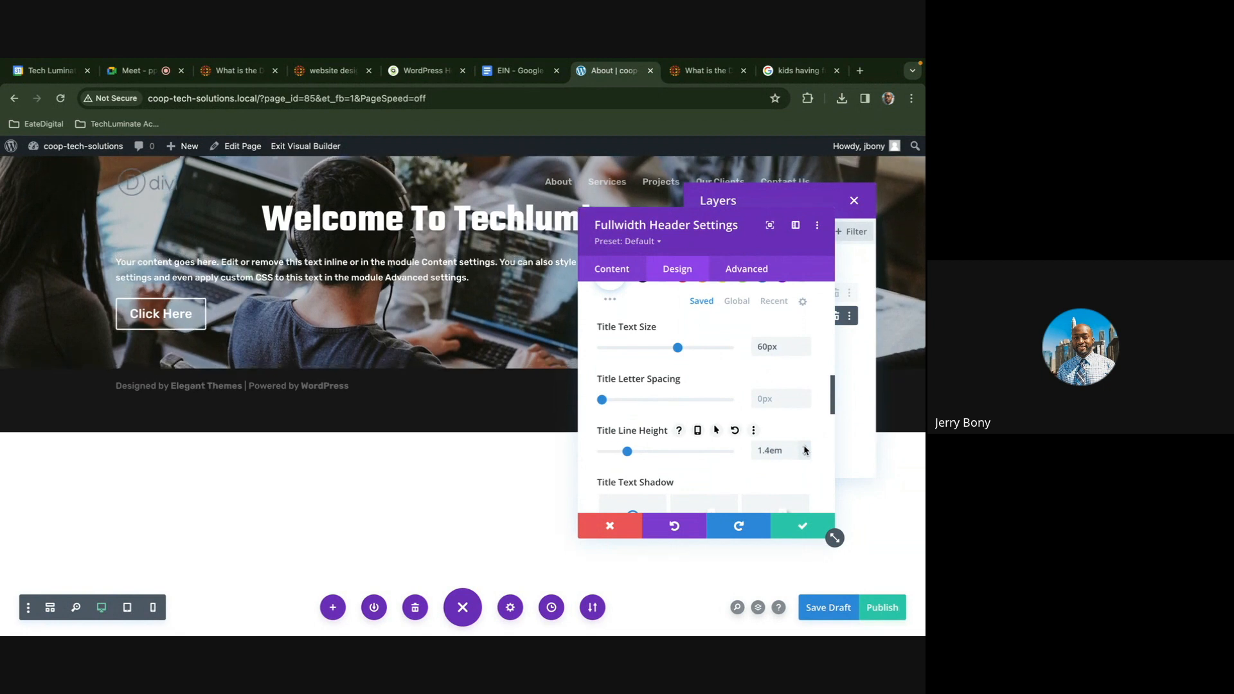
left_click(803, 528)
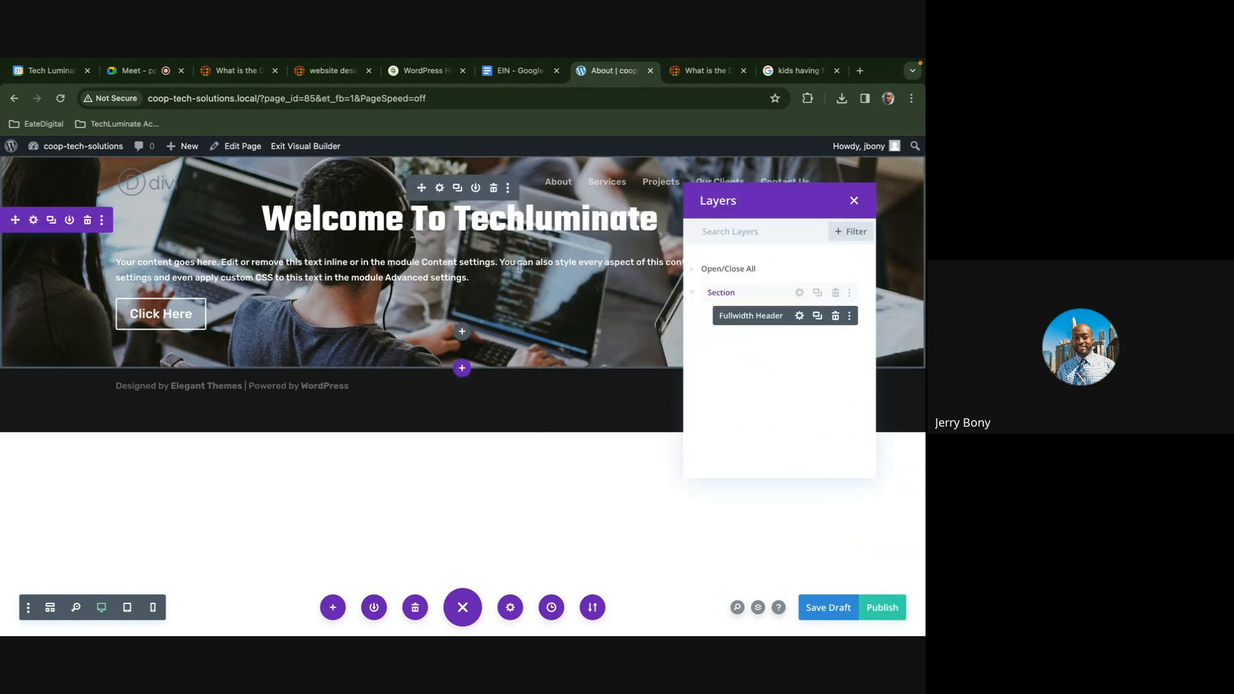
Change the Fullwidth Header's first button text to "Learn More"
double_click(746, 318)
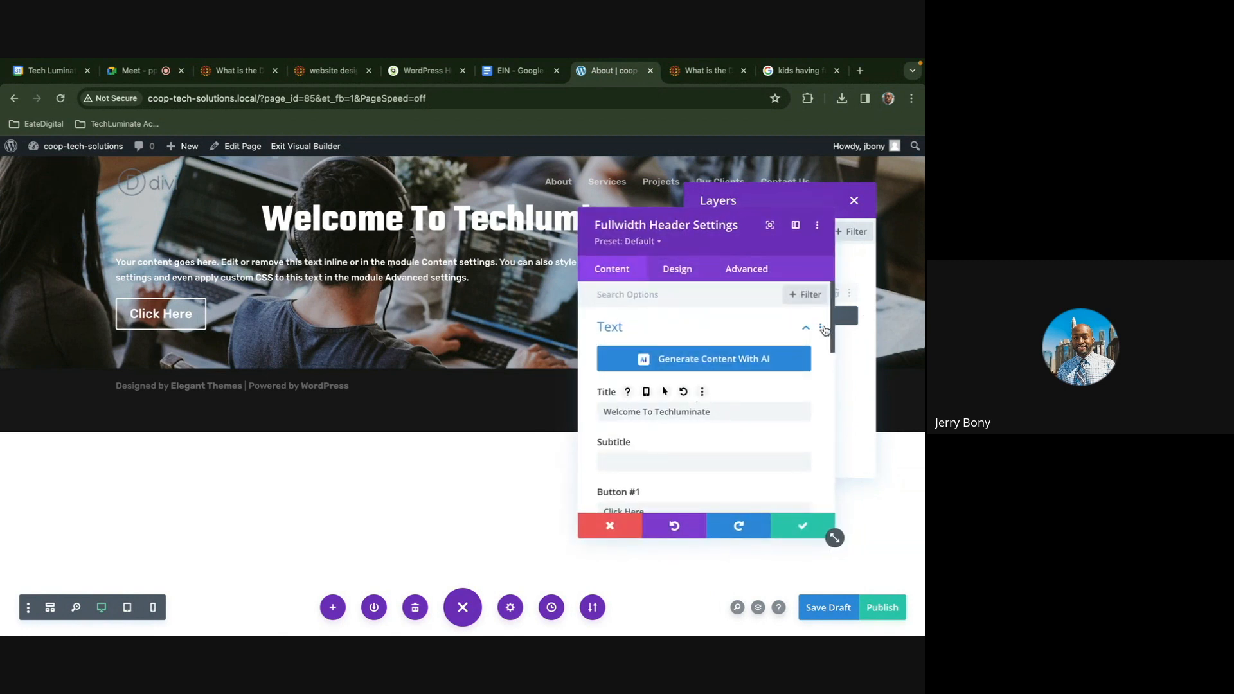
scroll(688, 412, "down", 2)
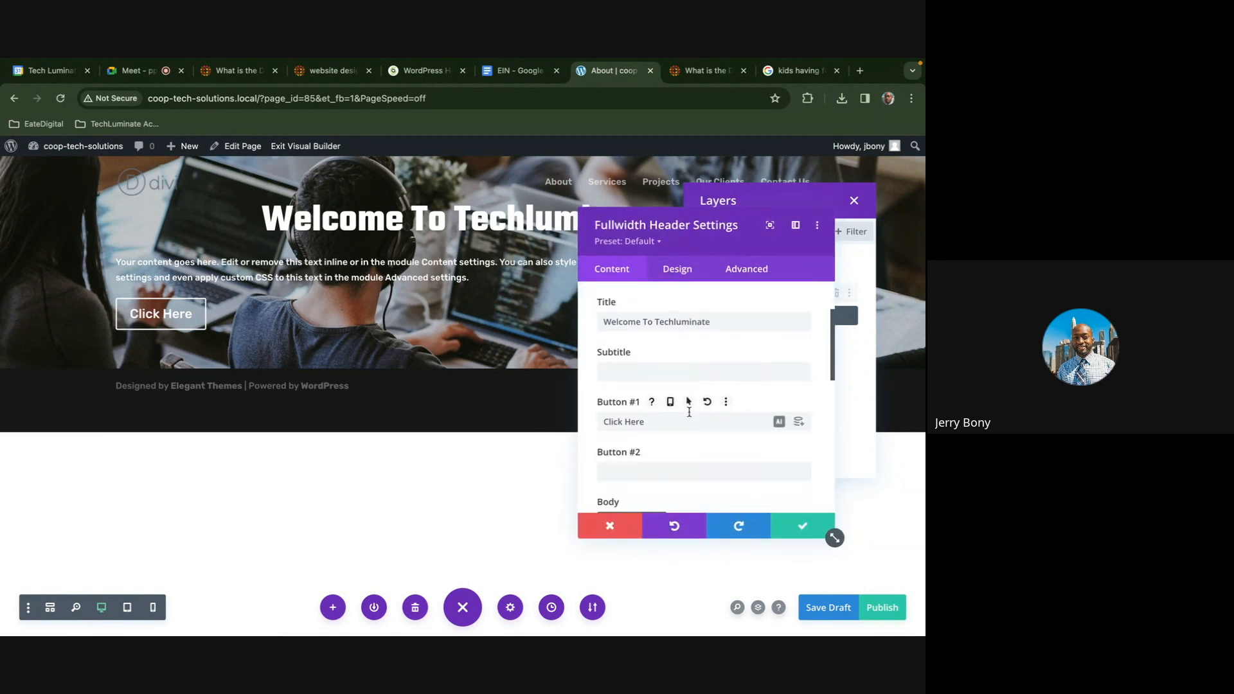
left_click_drag(656, 419, 604, 417)
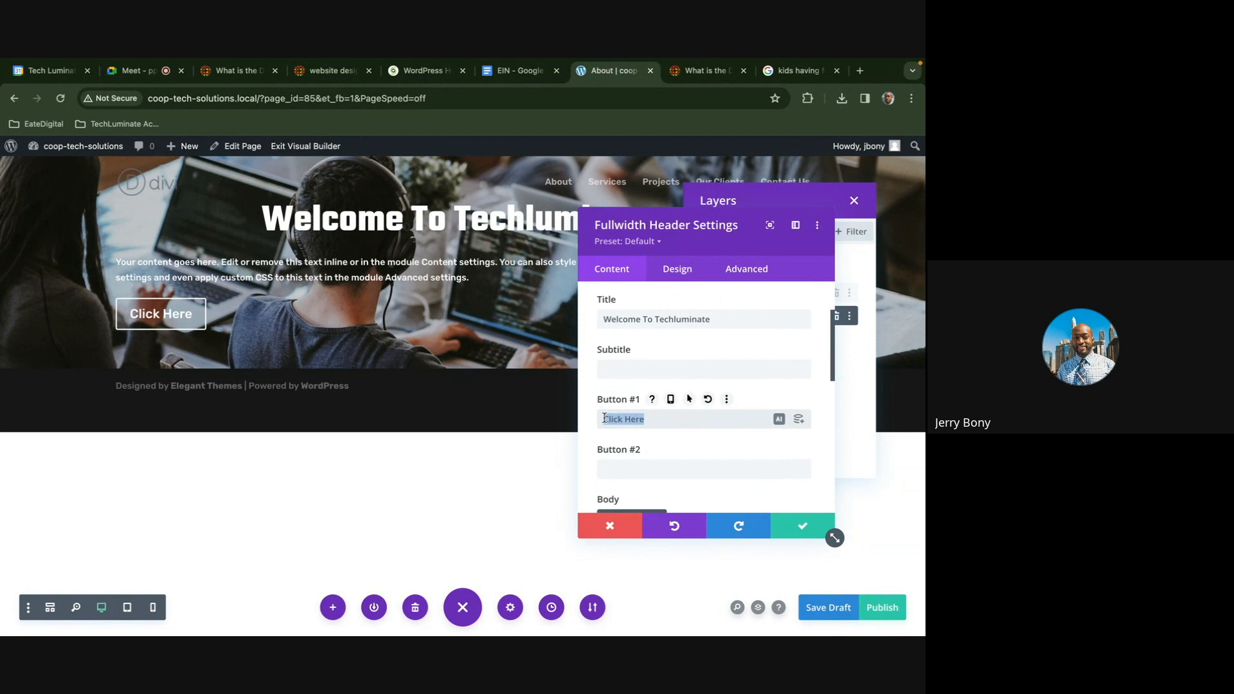
type("Learn More")
left_click(598, 372)
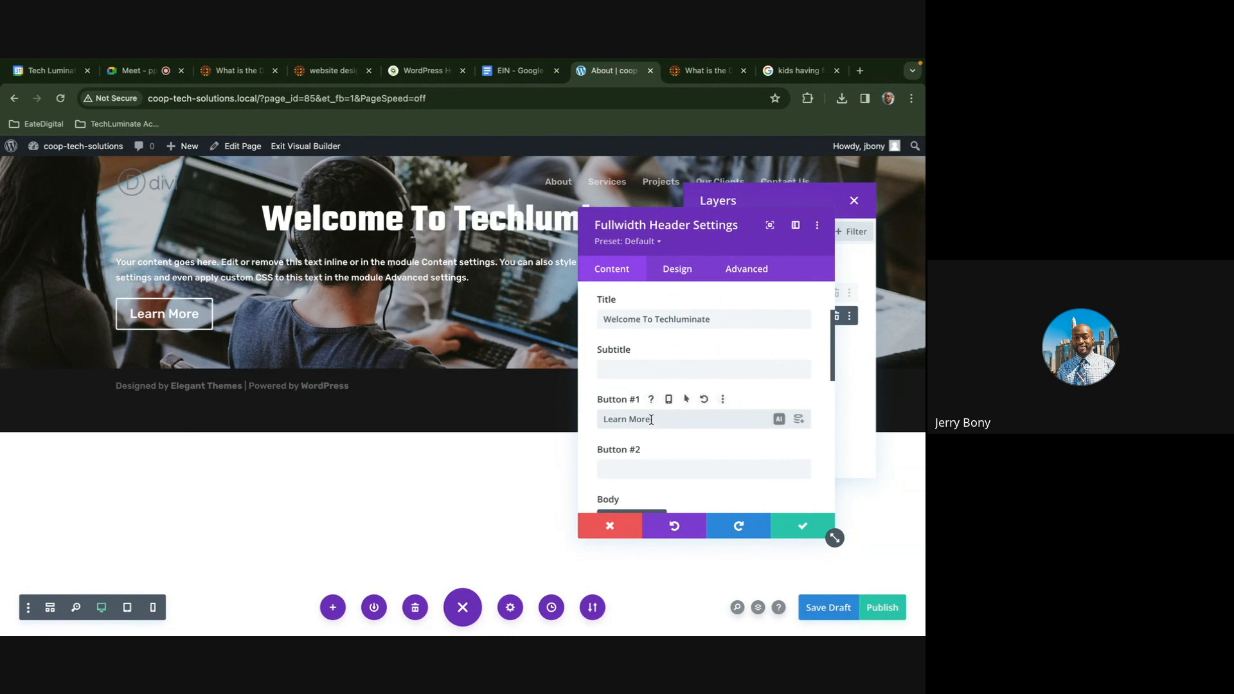
Open the AI writer for the header's body text, with Paragraph as content type and This Page Content as context
scroll(682, 376, "down", 5)
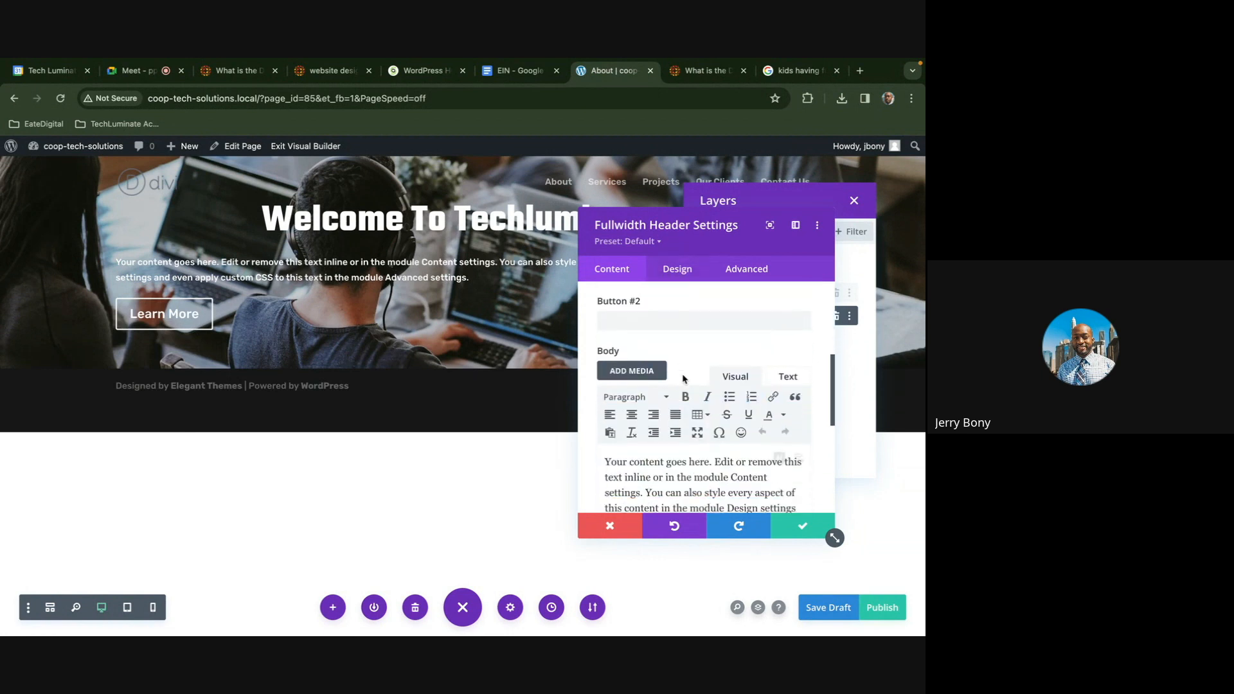
scroll(684, 379, "down", 2)
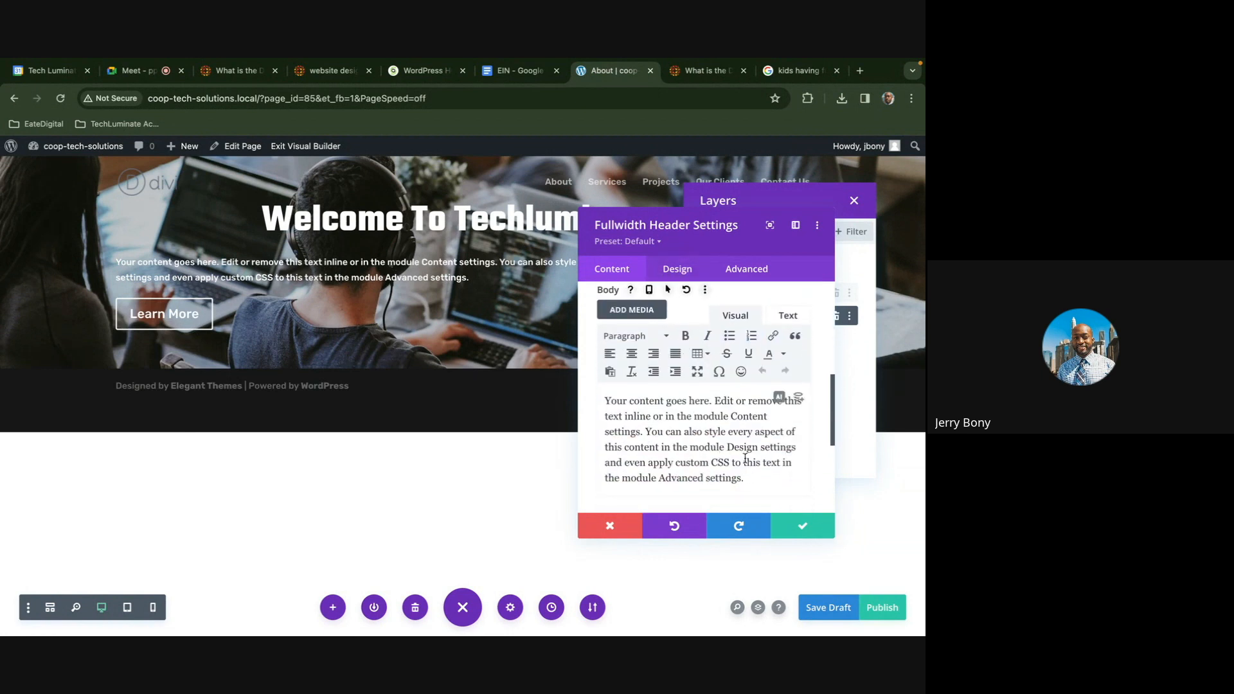
left_click(779, 399)
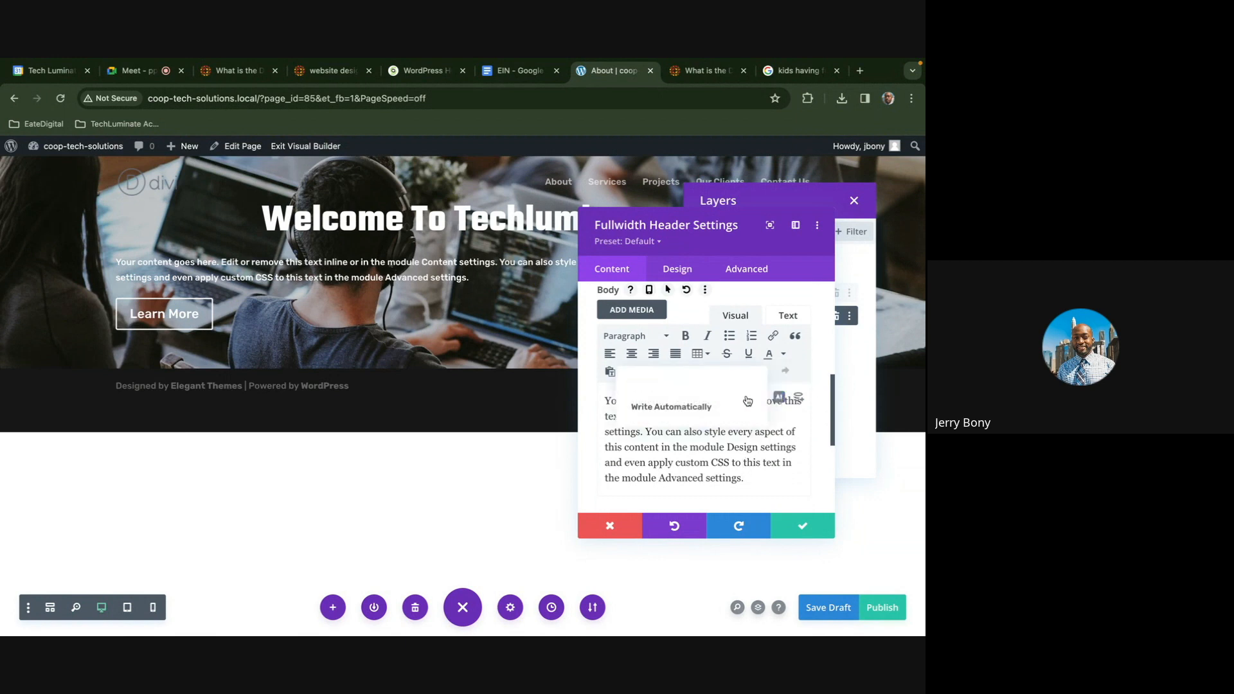
left_click(656, 386)
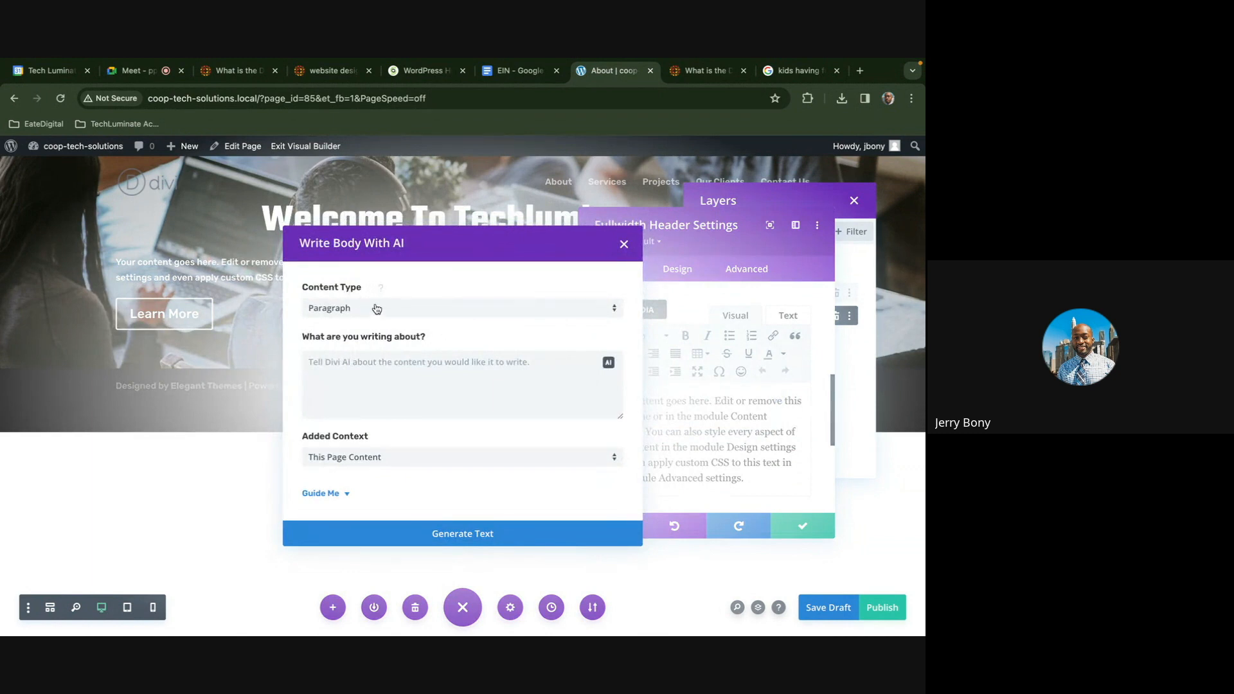
left_click(379, 310)
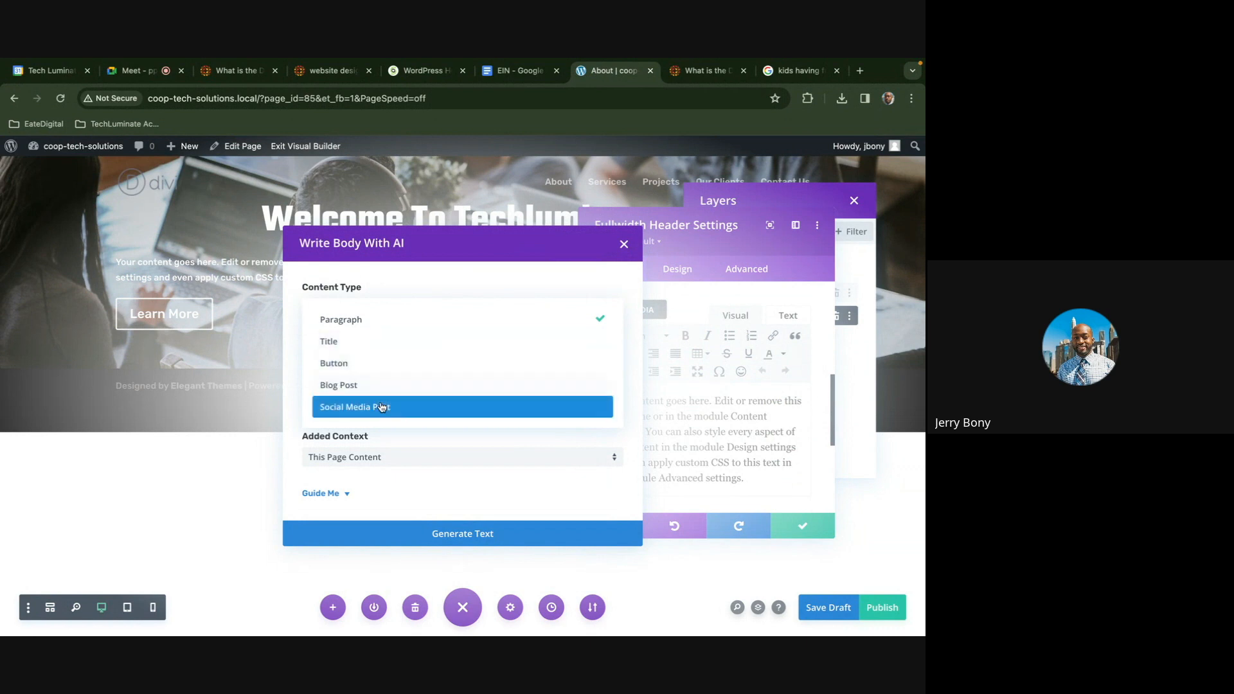
left_click(371, 323)
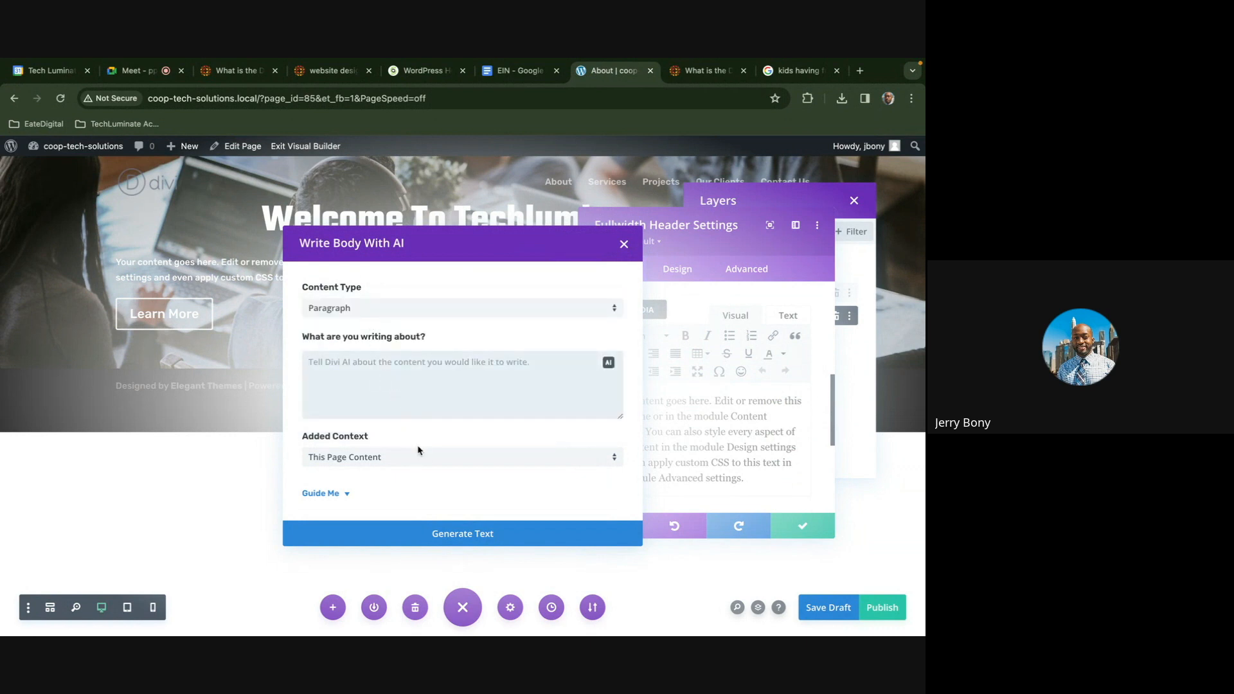
left_click(382, 459)
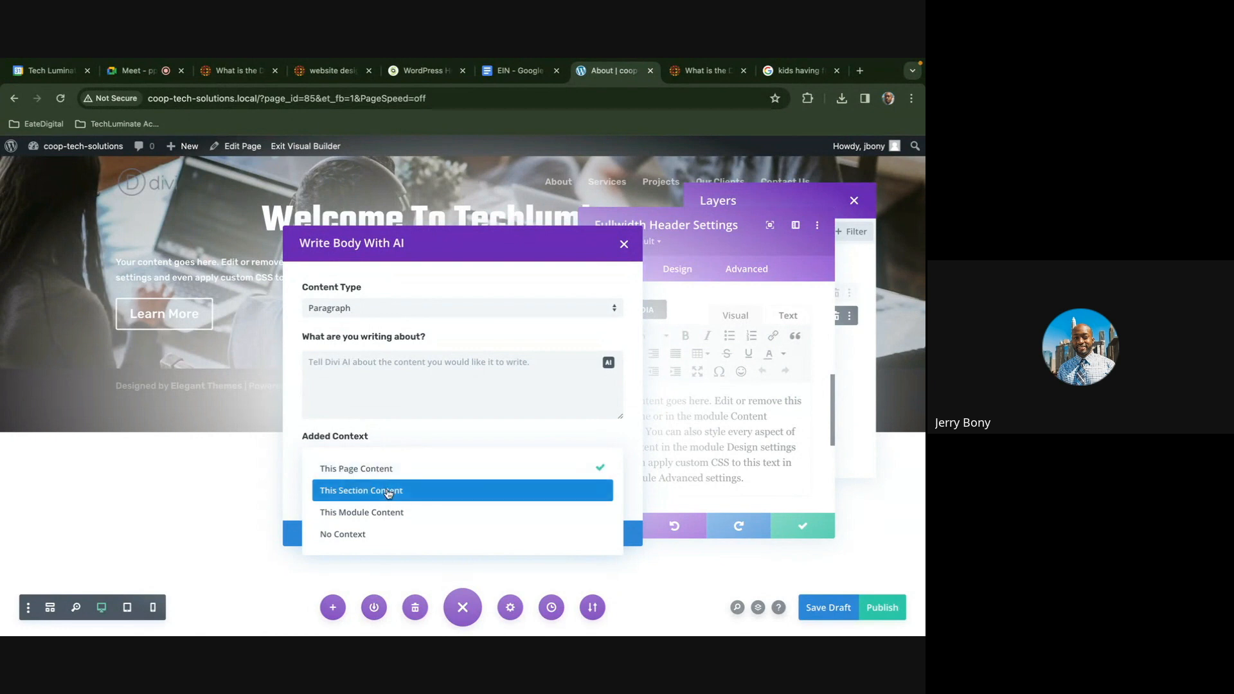
left_click(385, 437)
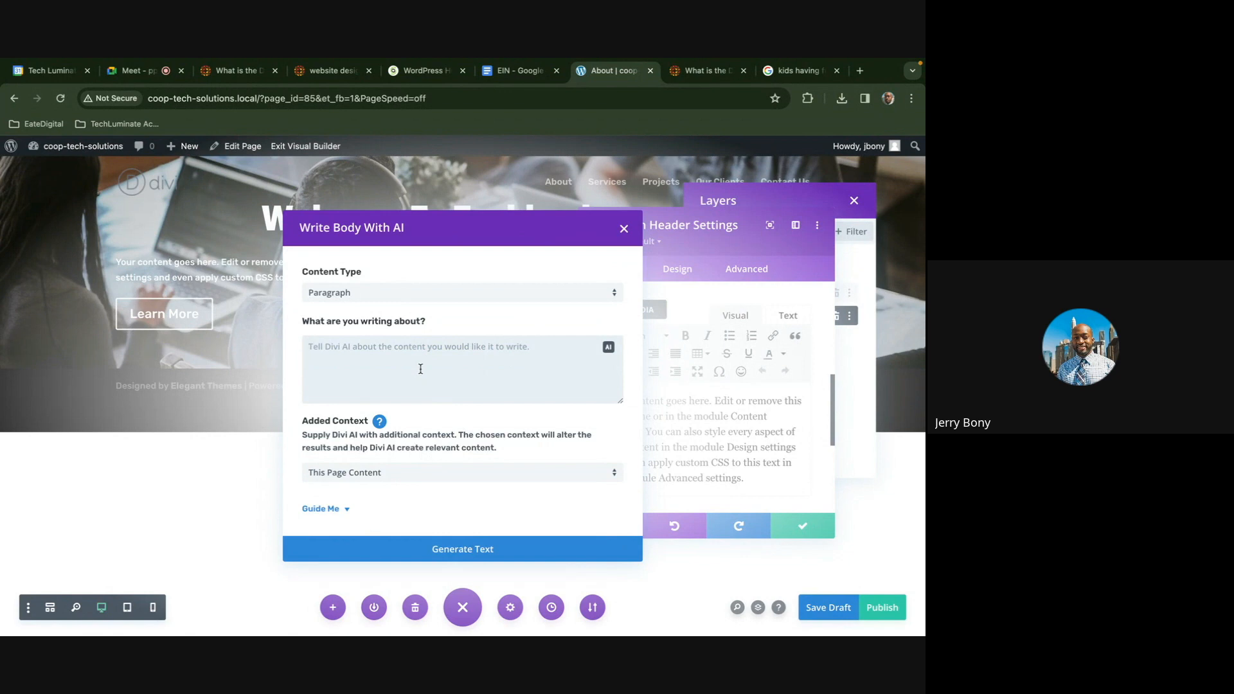
Generate AI body text from the prompt "write a short subtitle about Techluminate Academy teaching web development"
type("write a short subti")
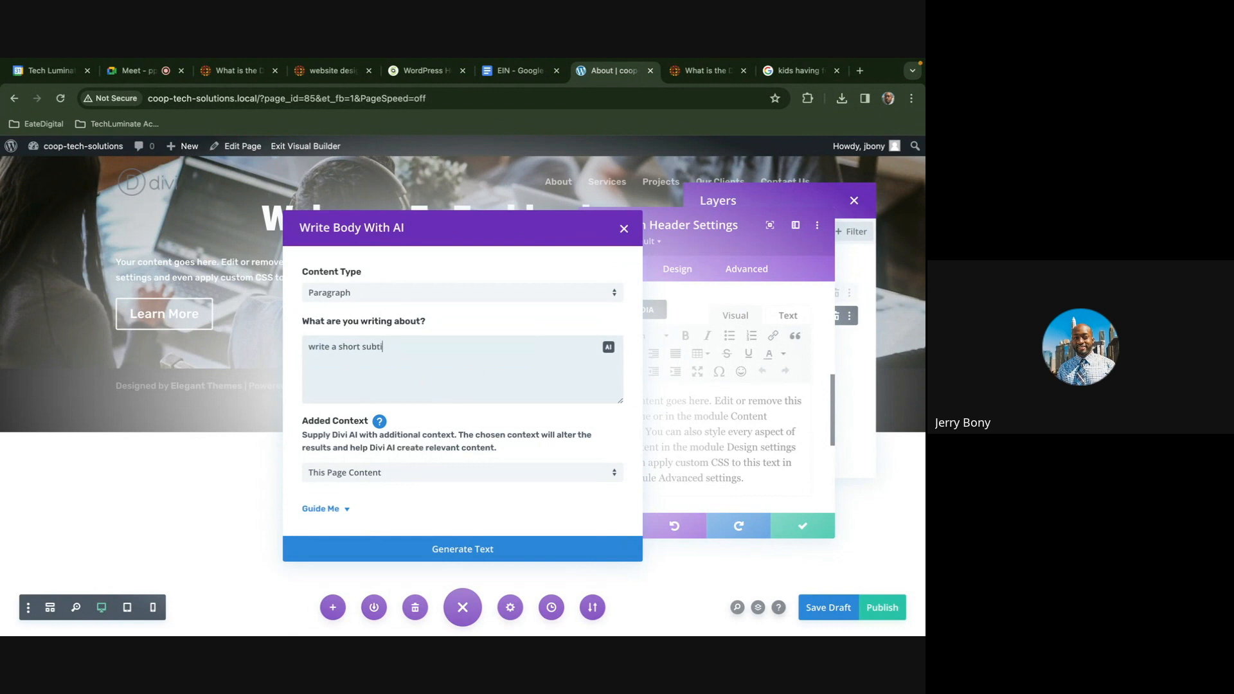
type("about Techluminate")
type("Academy teaching web development")
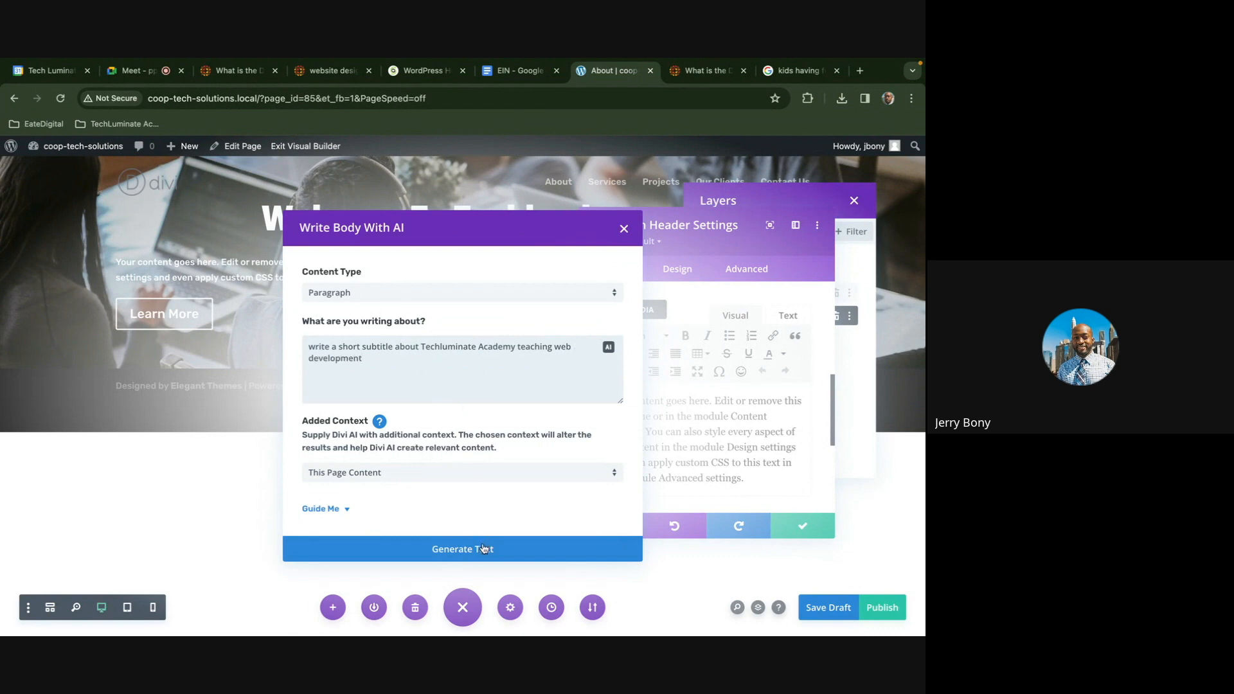
left_click(484, 549)
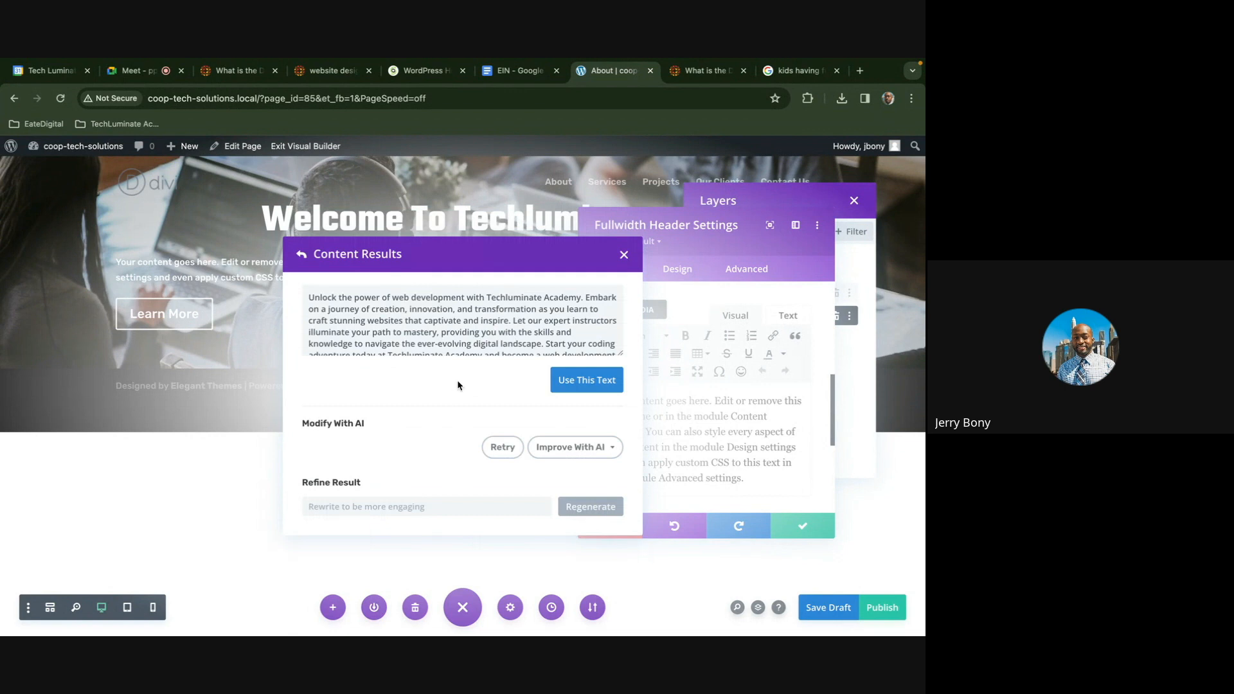
Review the generated paragraph and have the AI shorten it
scroll(454, 344, "down", 1)
scroll(453, 344, "up", 1)
scroll(399, 335, "down", 2)
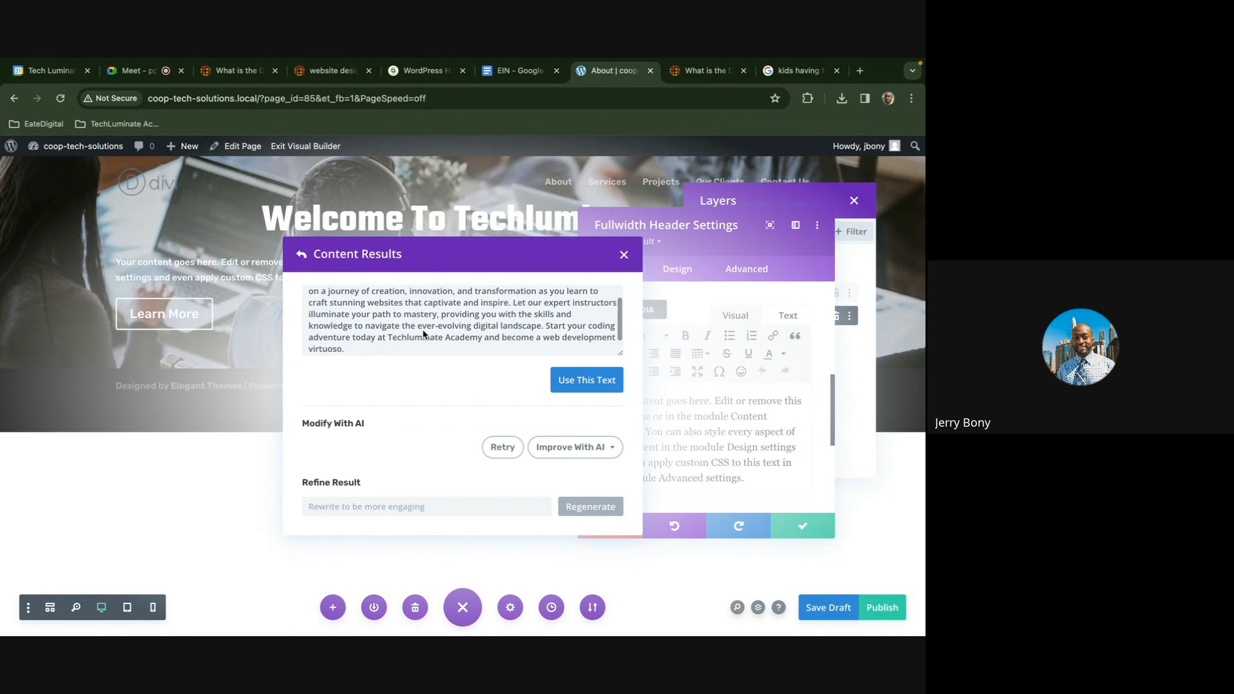
scroll(424, 334, "up", 3)
left_click(569, 447)
left_click(575, 282)
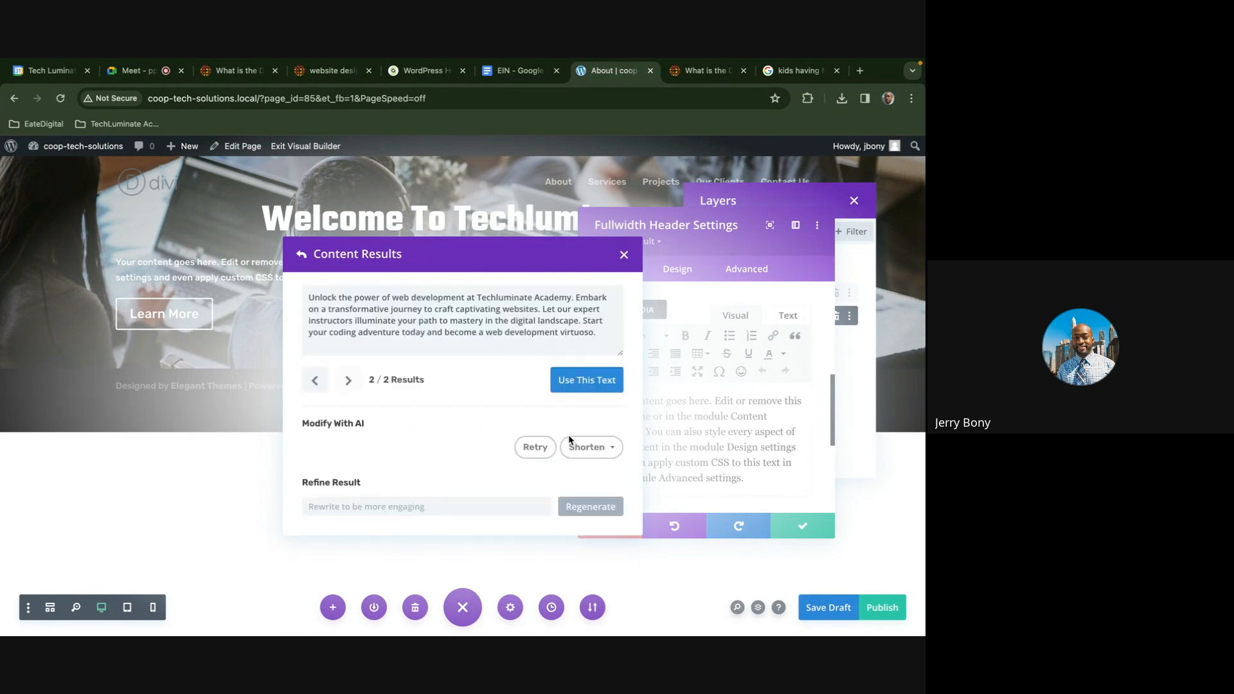
Look through the other AI modification options and insert the shortened paragraph as the header's body text
left_click(590, 447)
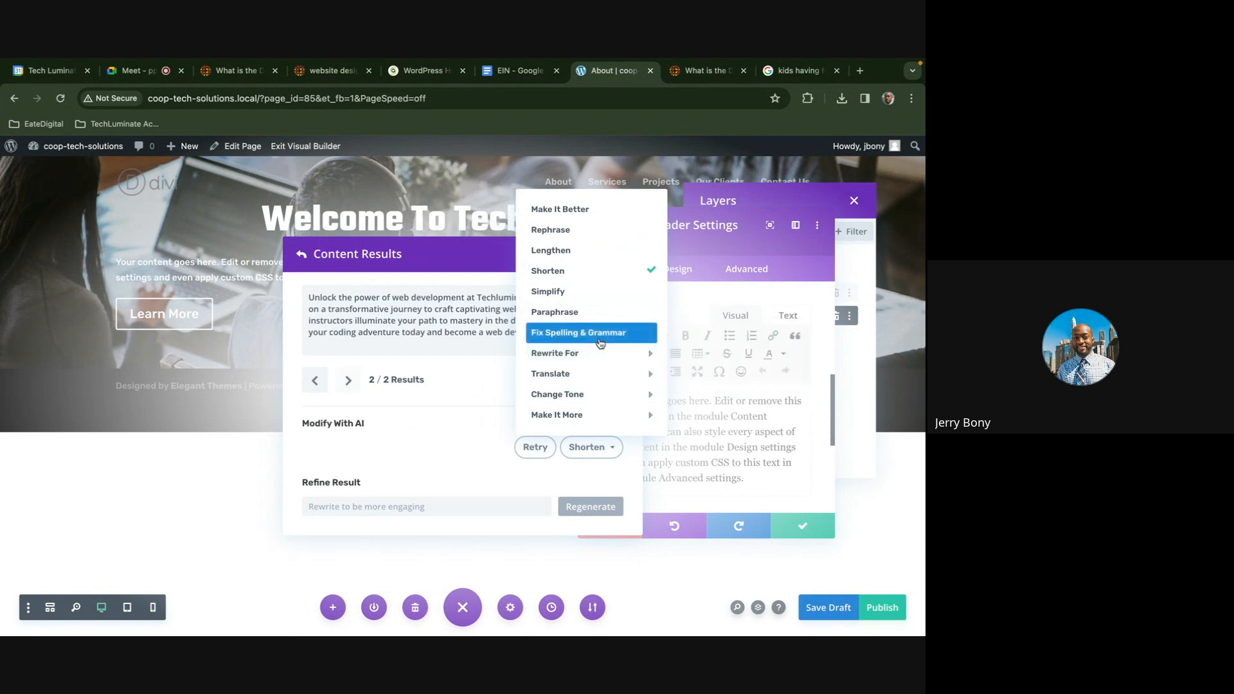
mouse_move(598, 378)
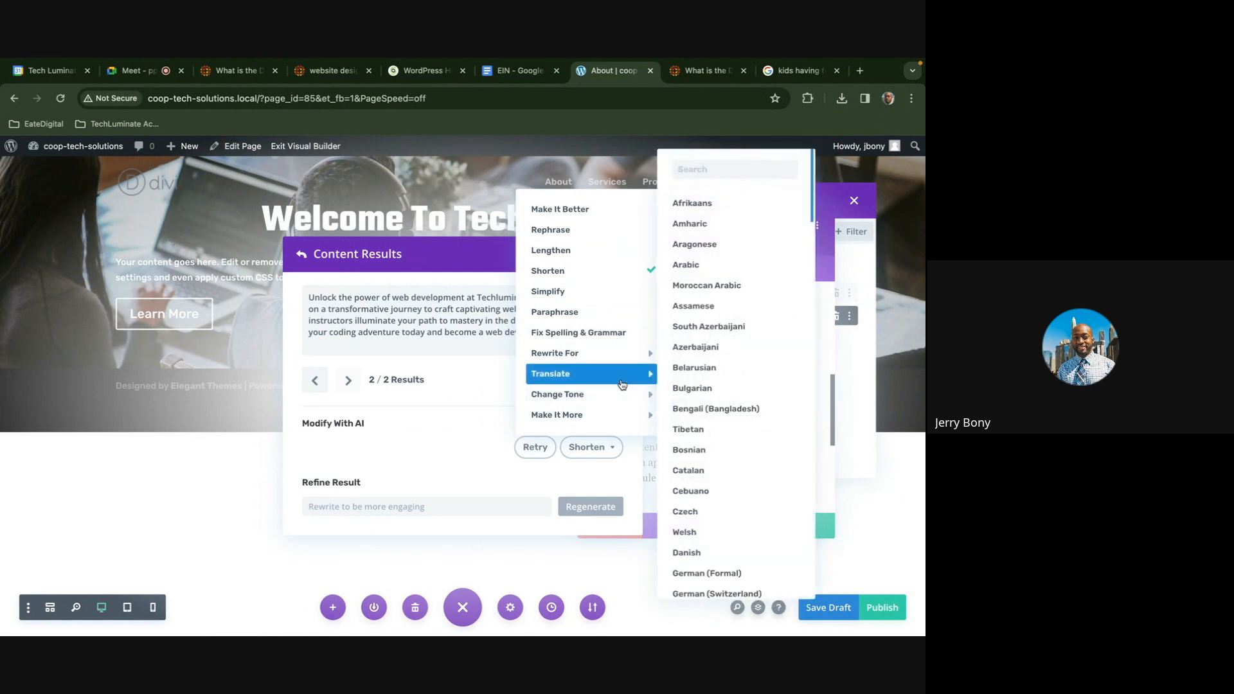
mouse_move(619, 397)
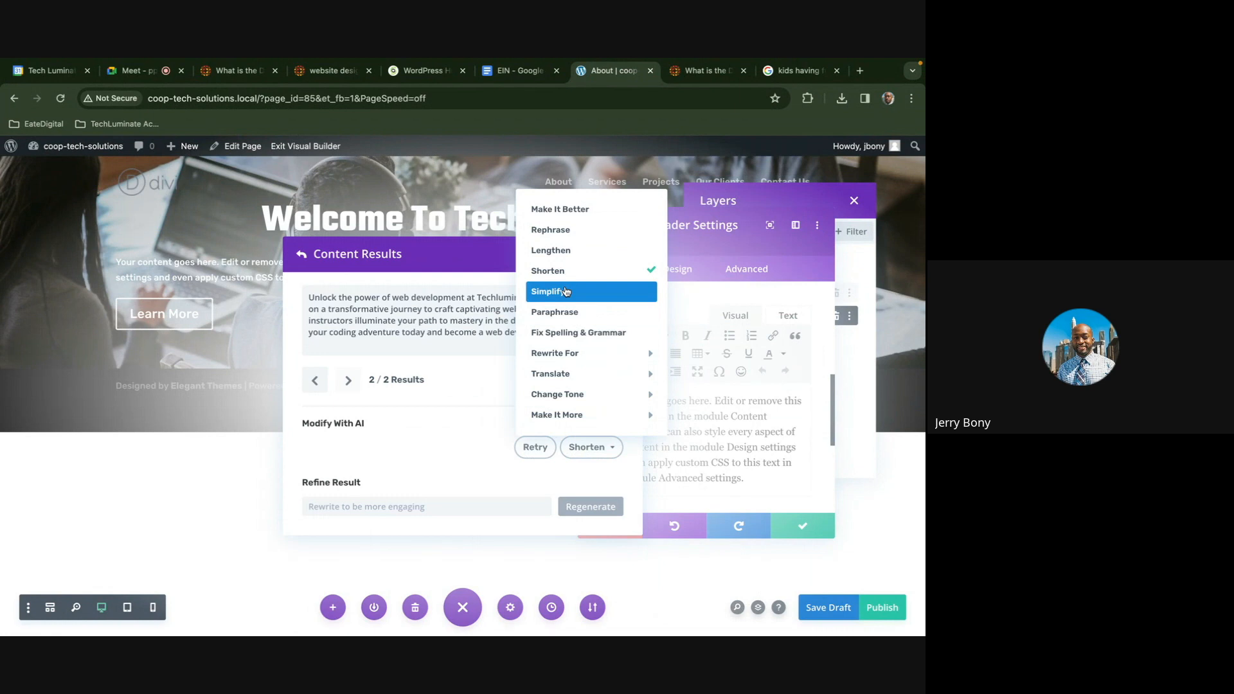
left_click(487, 399)
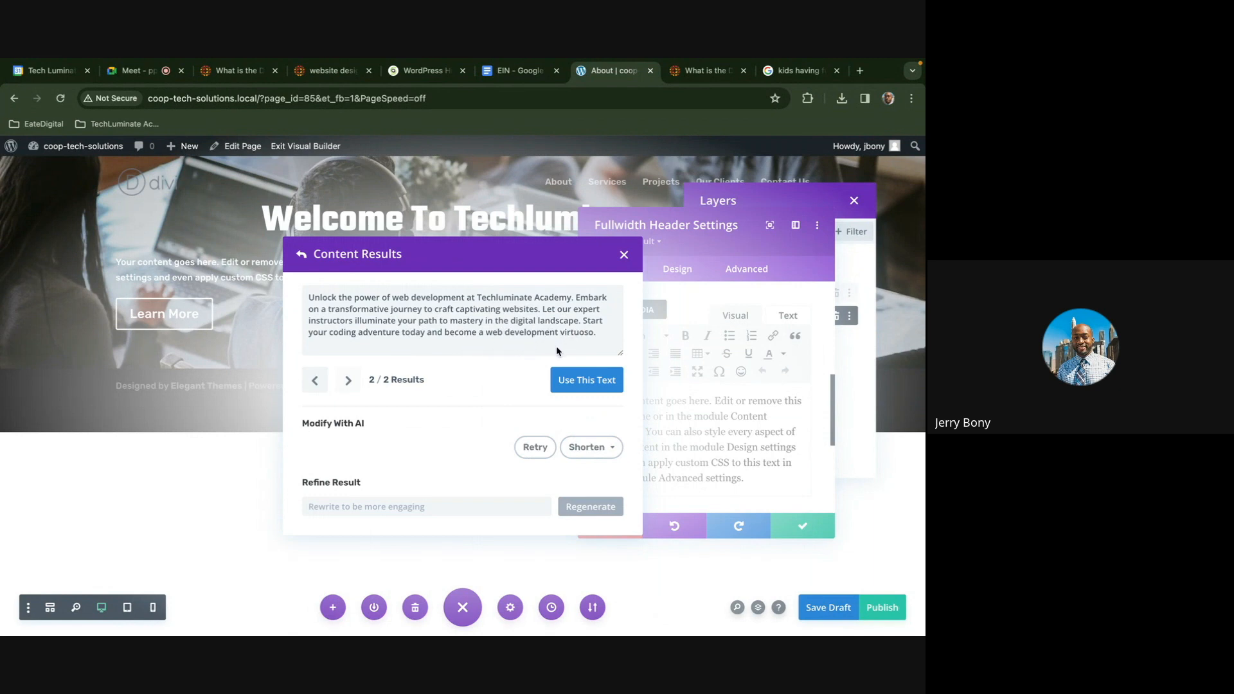
left_click(575, 381)
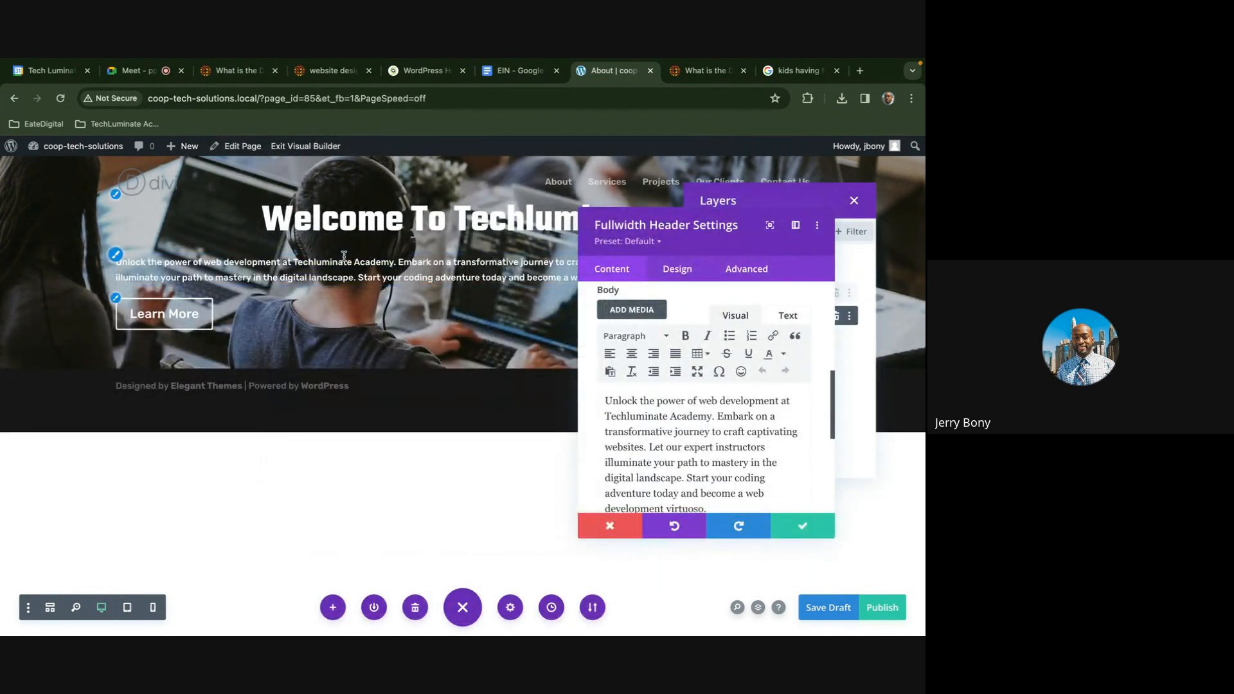
Set the Fullwidth Header's body text size to 18px
left_click(116, 255)
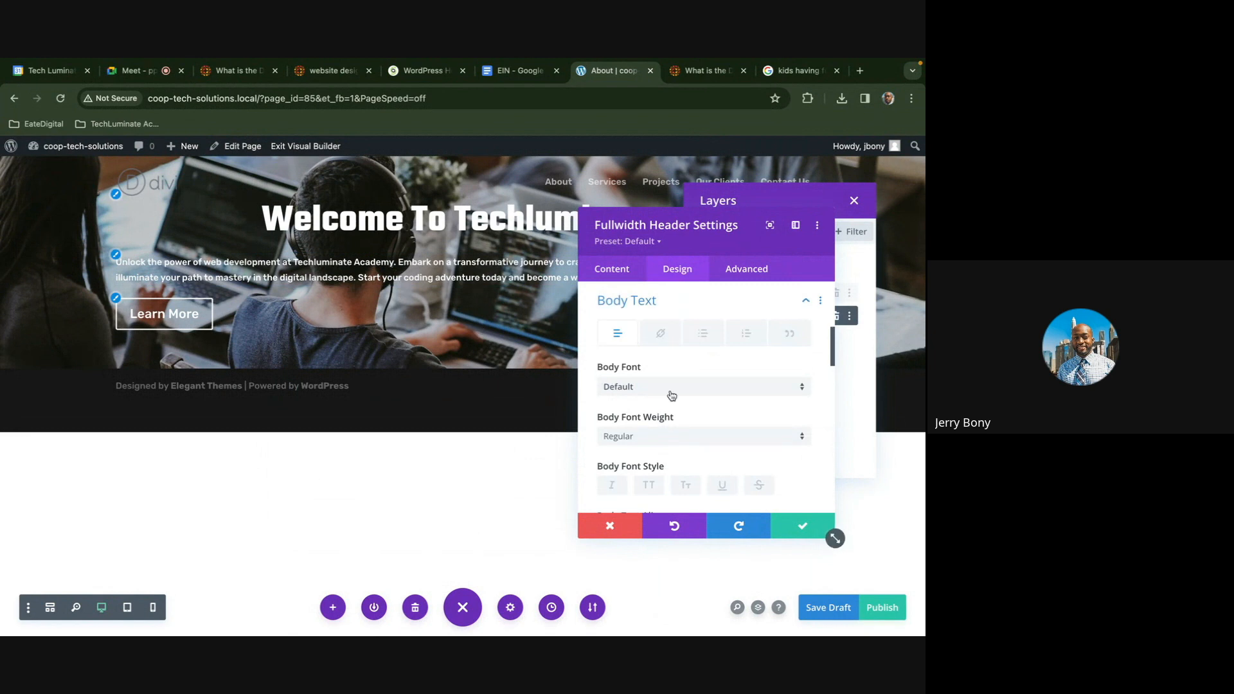
scroll(670, 395, "down", 2)
scroll(671, 395, "up", 5)
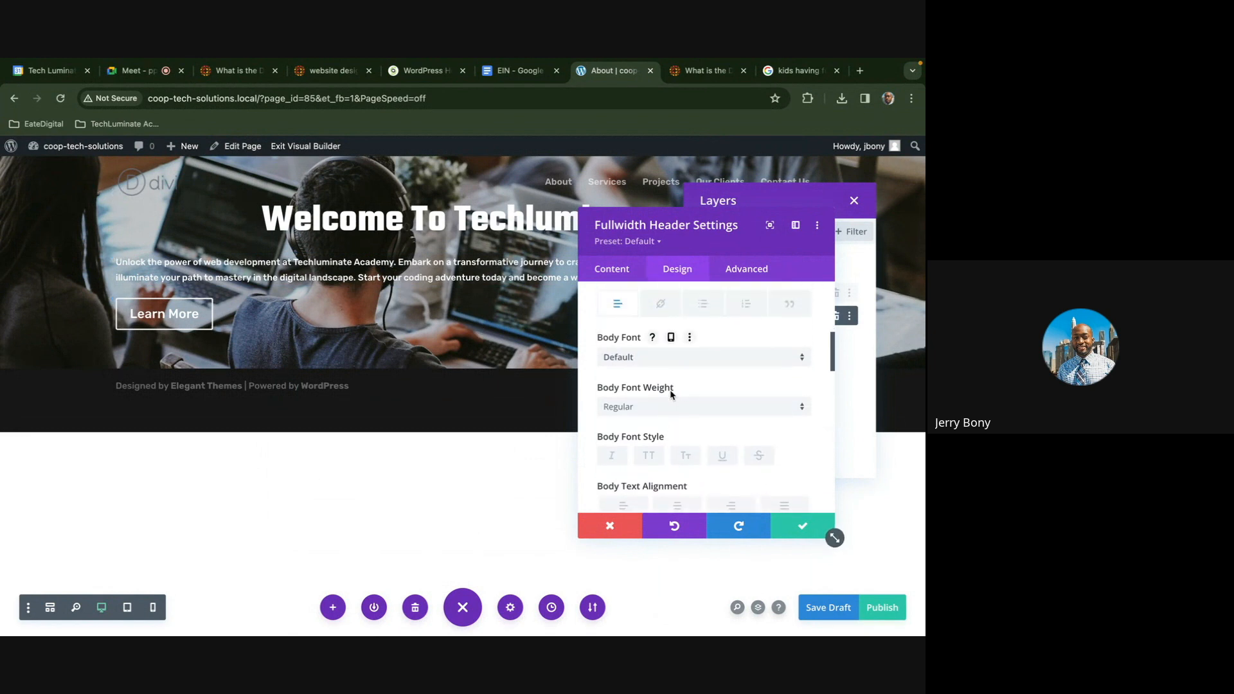
scroll(672, 394, "down", 4)
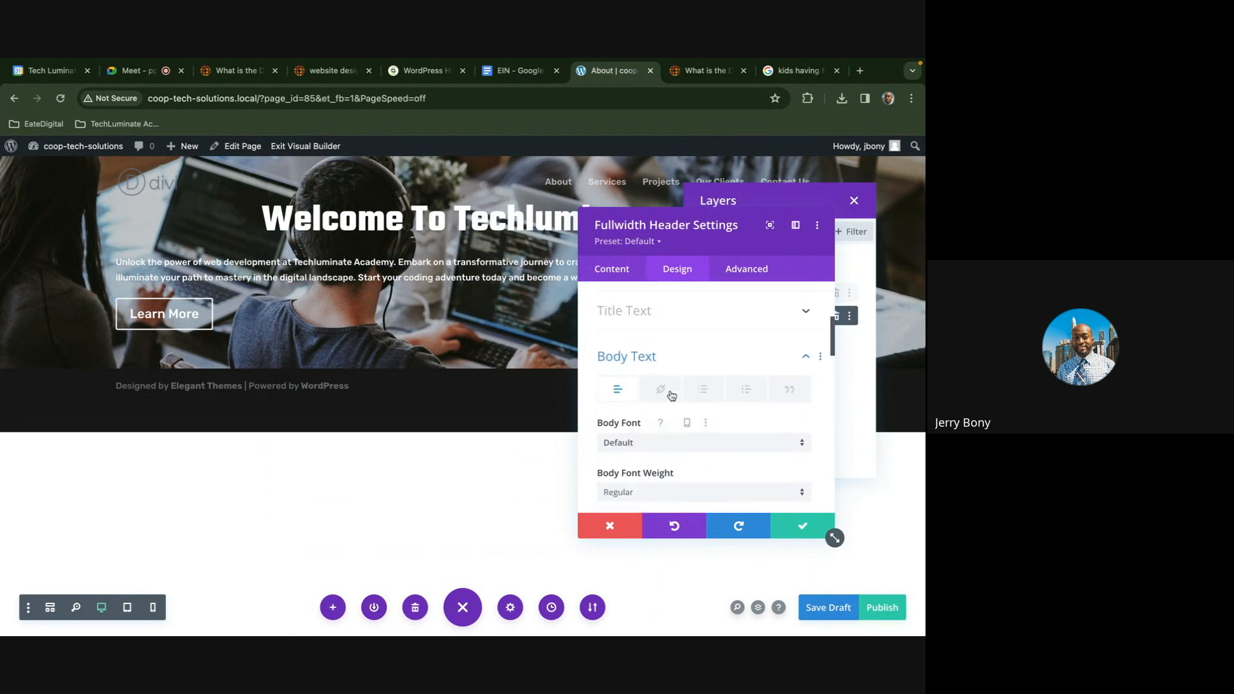
scroll(651, 372, "down", 2)
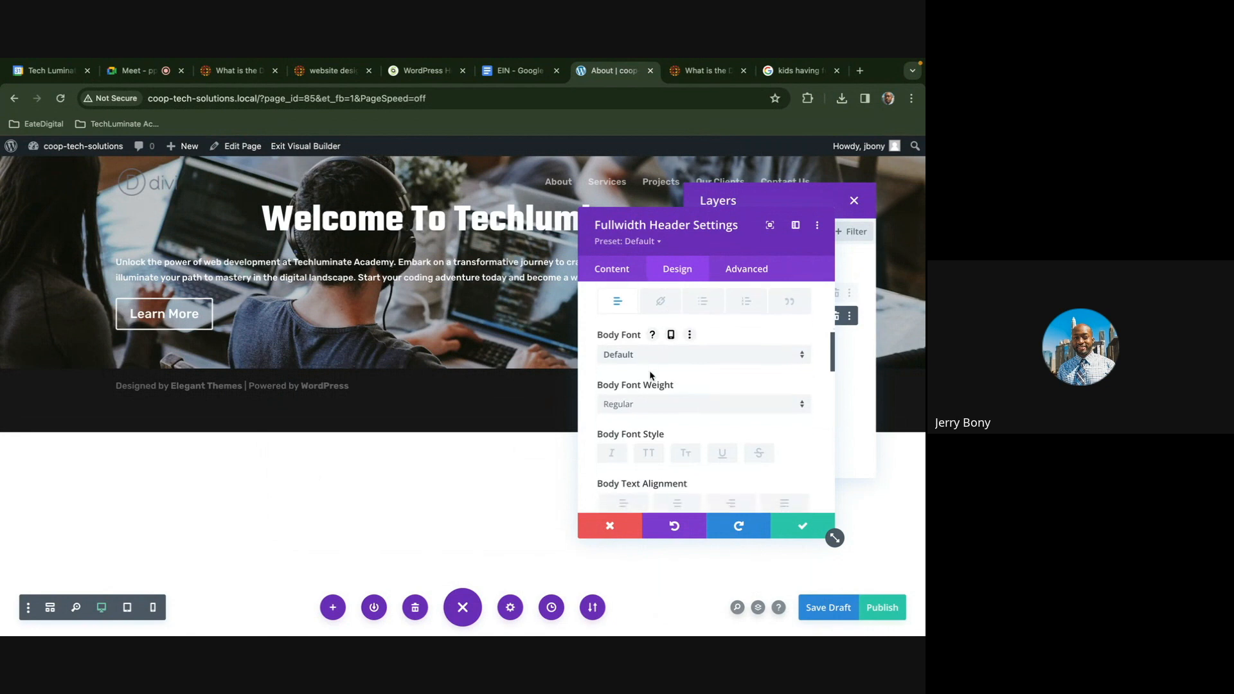
scroll(657, 397, "down", 3)
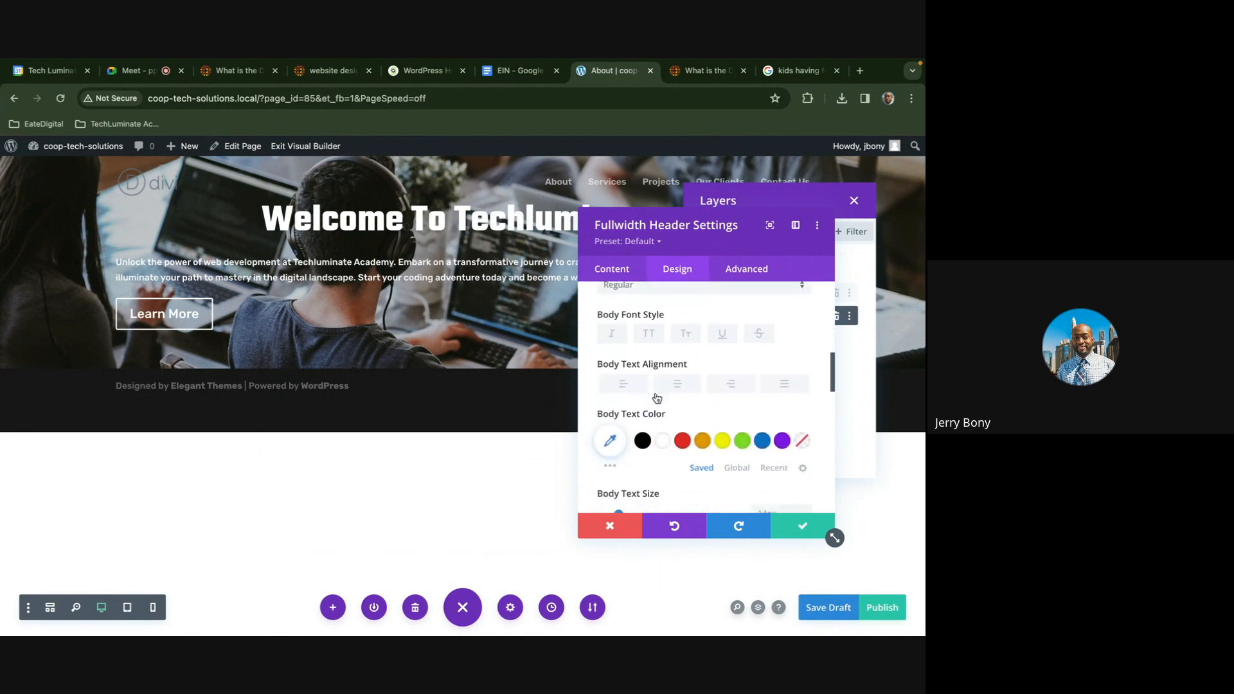
scroll(650, 425, "down", 2)
left_click(621, 411)
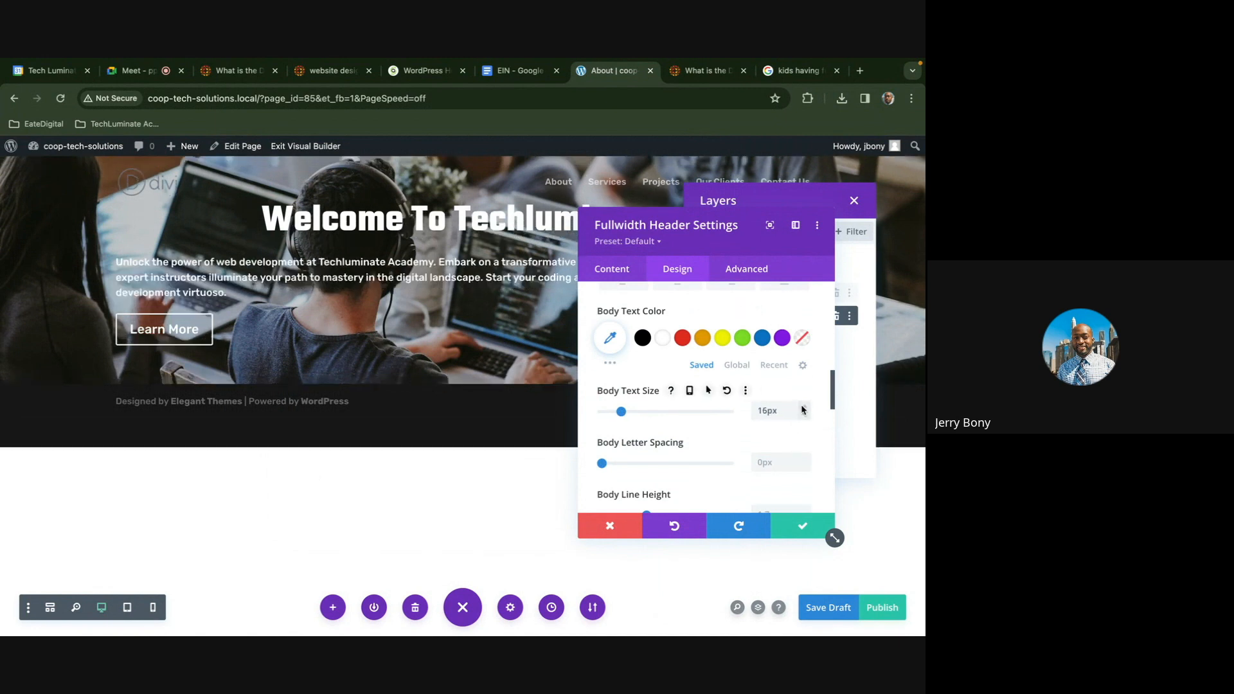
left_click(802, 409)
left_click(801, 410)
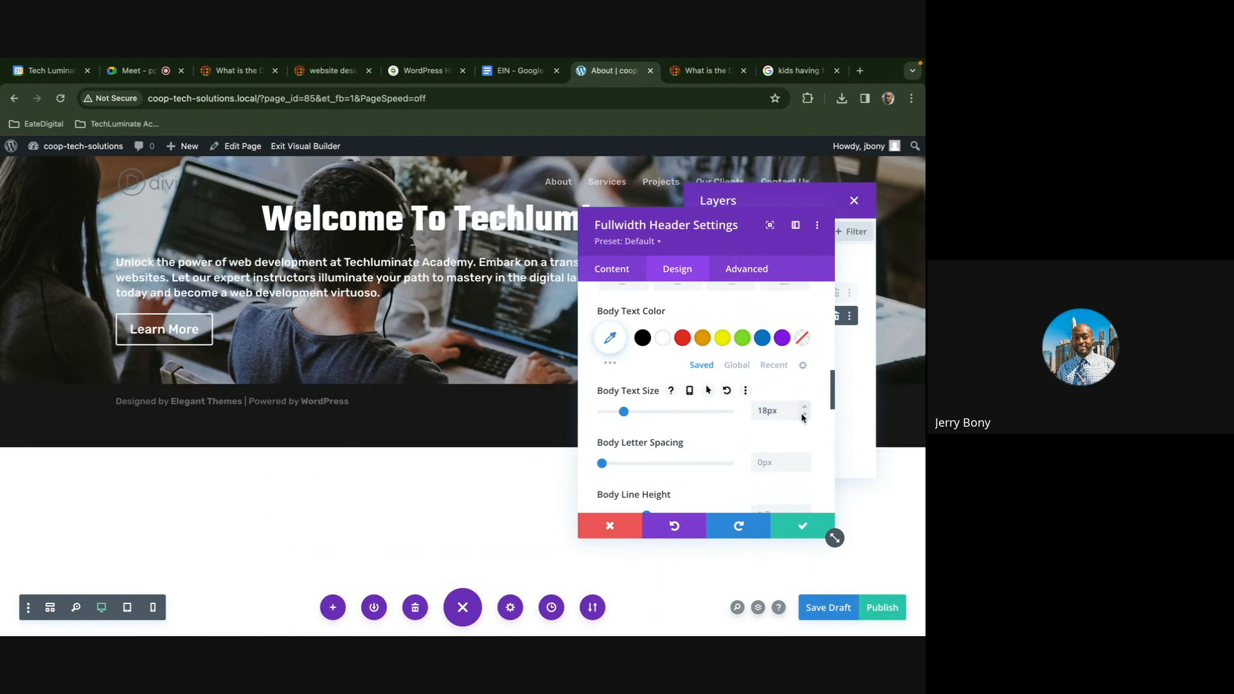
Set the header's body line height to 1.9em and center-align the body text
scroll(804, 421, "down", 2)
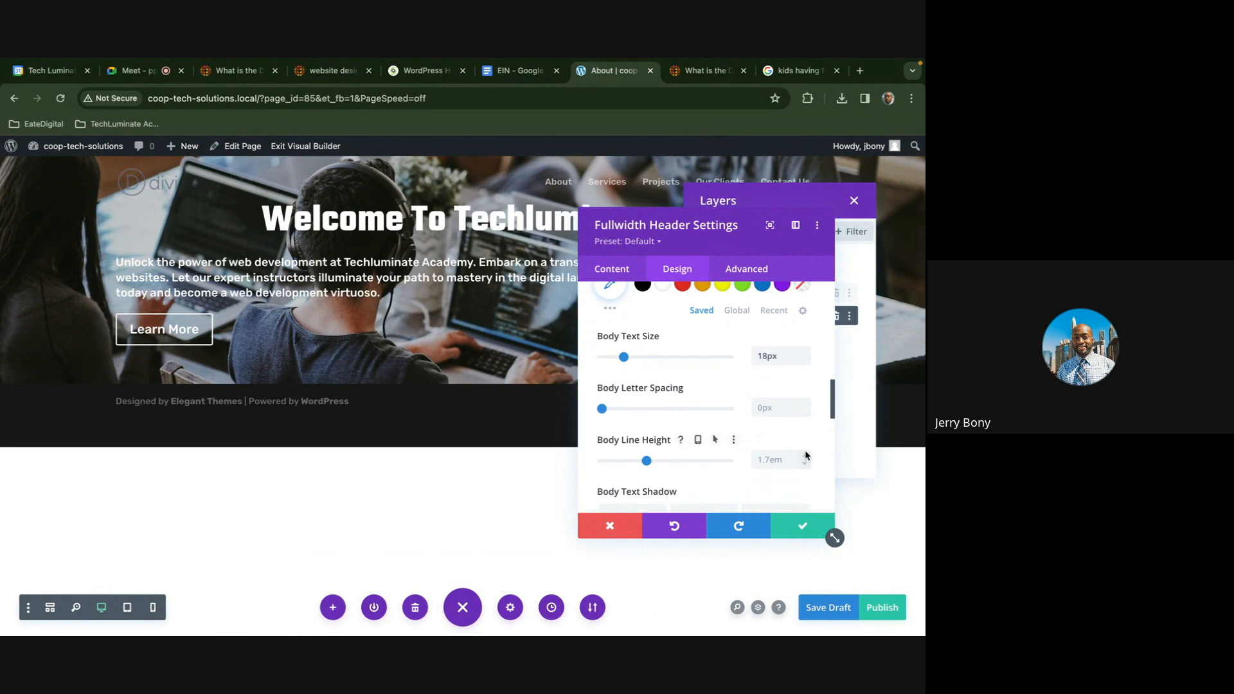
left_click(806, 456)
left_click(806, 456)
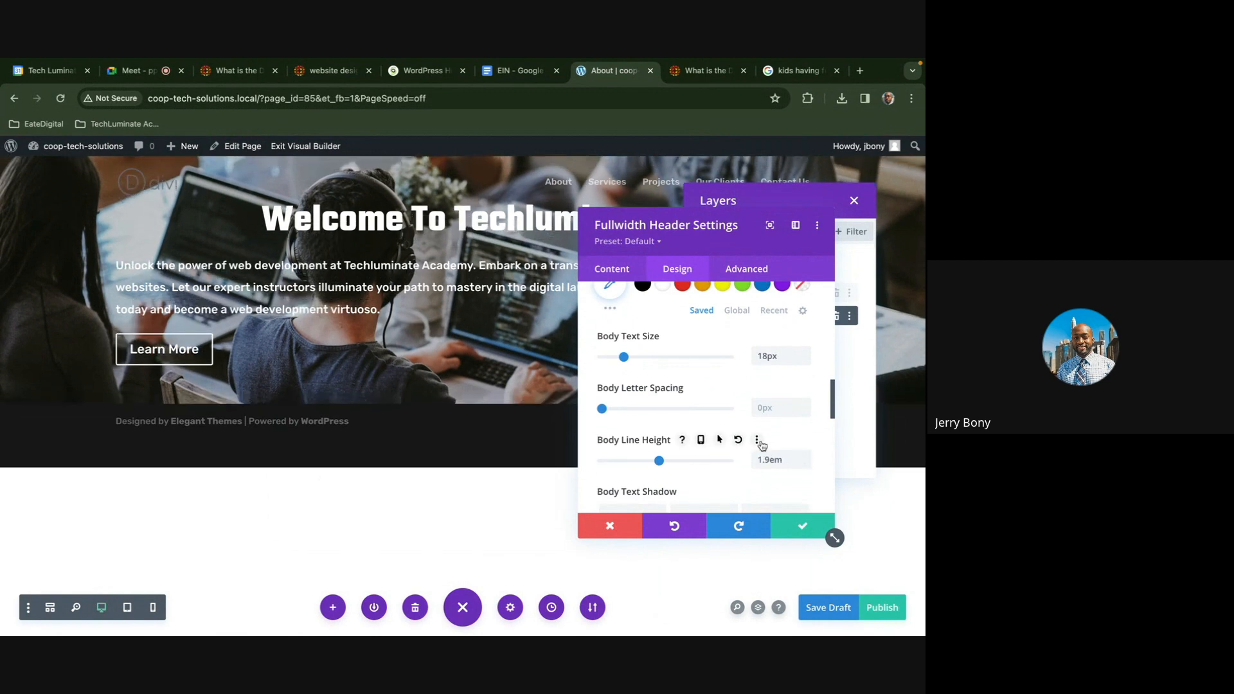
scroll(758, 444, "up", 5)
left_click(675, 379)
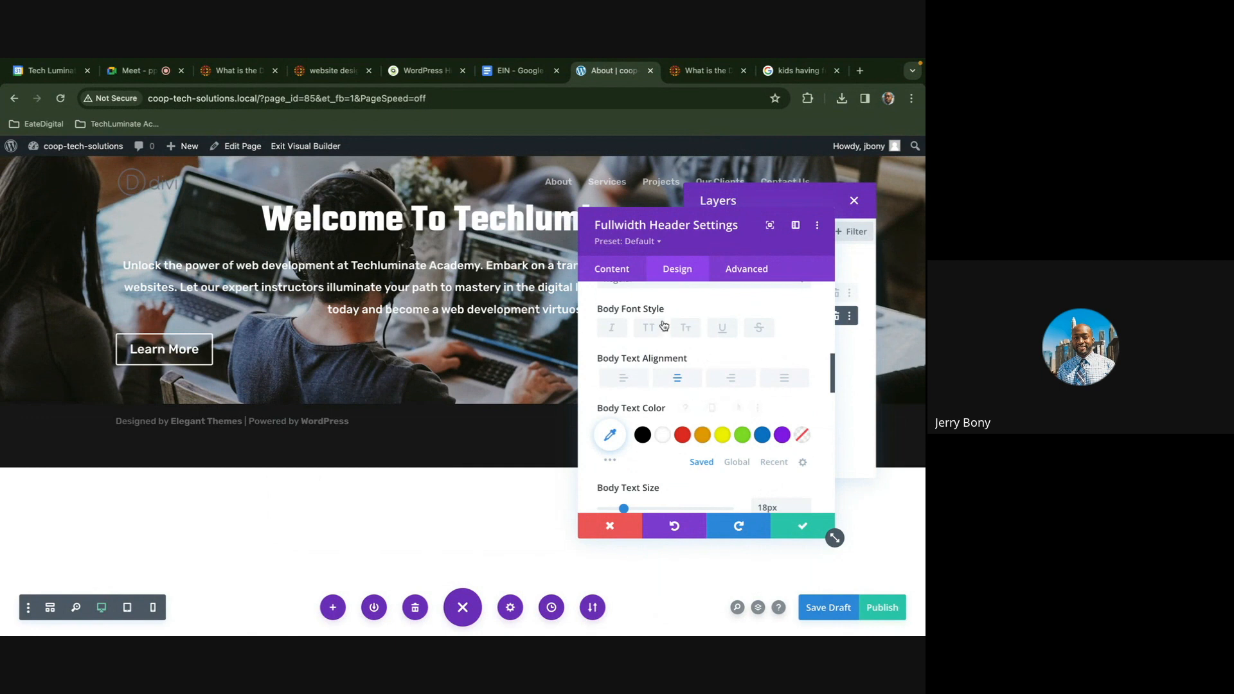
scroll(665, 326, "up", 10)
scroll(664, 326, "up", 3)
scroll(680, 385, "down", 10)
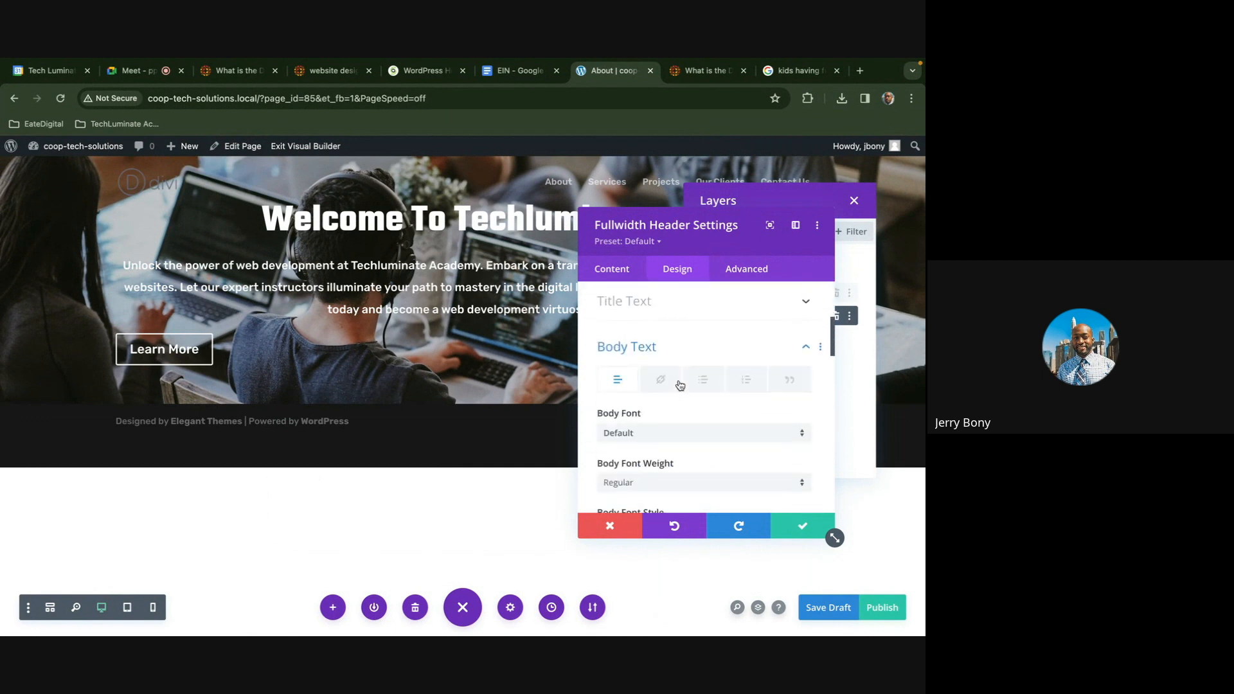
Enable custom styles for the header's Button One and look through its text, background and border settings
scroll(680, 385, "up", 2)
left_click(675, 367)
scroll(676, 370, "down", 2)
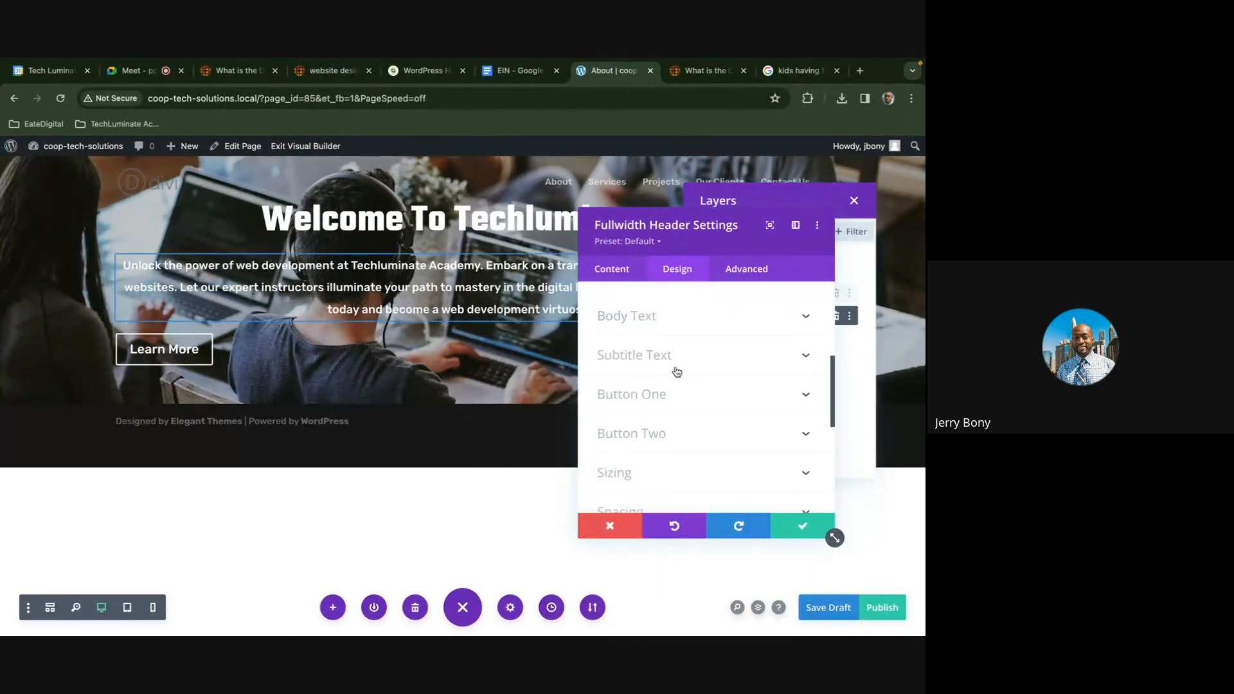
left_click(667, 357)
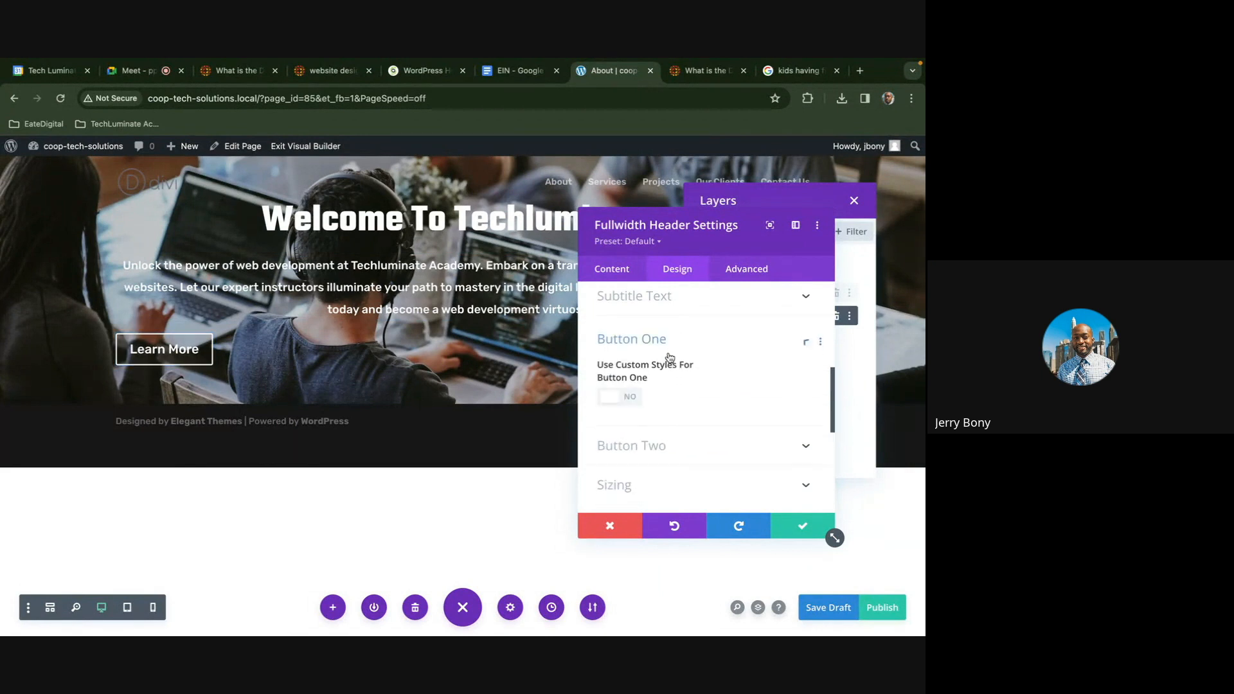
left_click(622, 358)
scroll(672, 400, "down", 5)
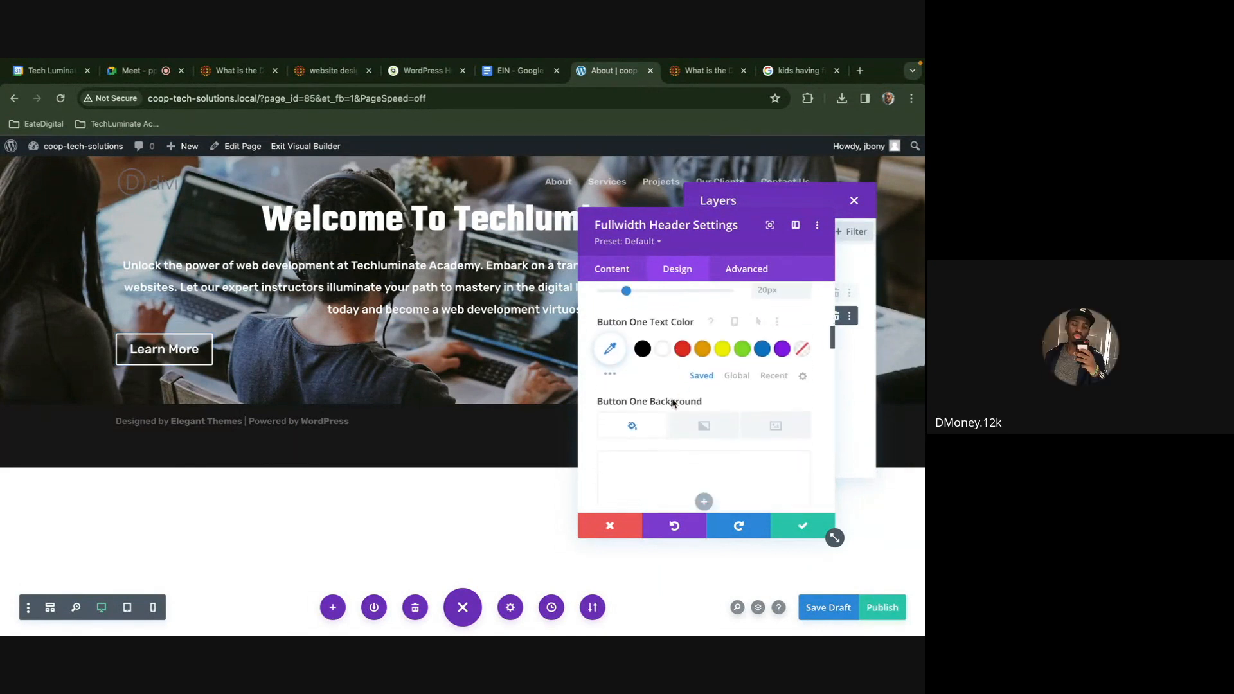
scroll(673, 404, "down", 4)
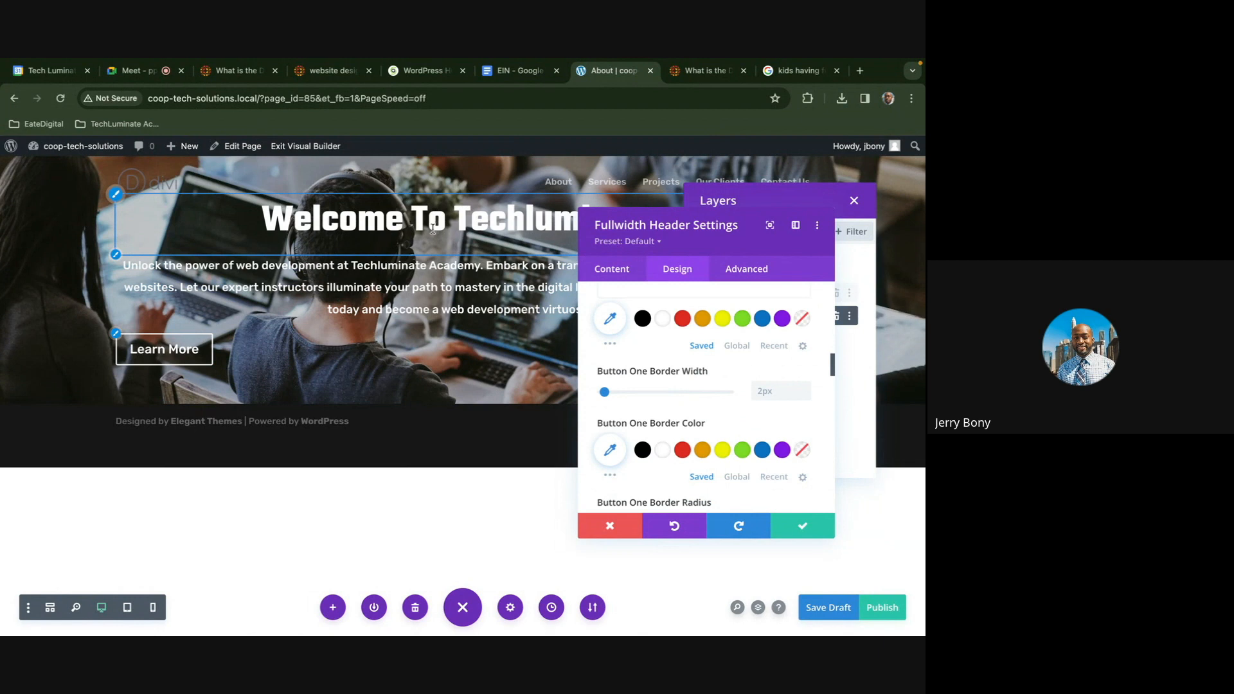
key("ctrl+s")
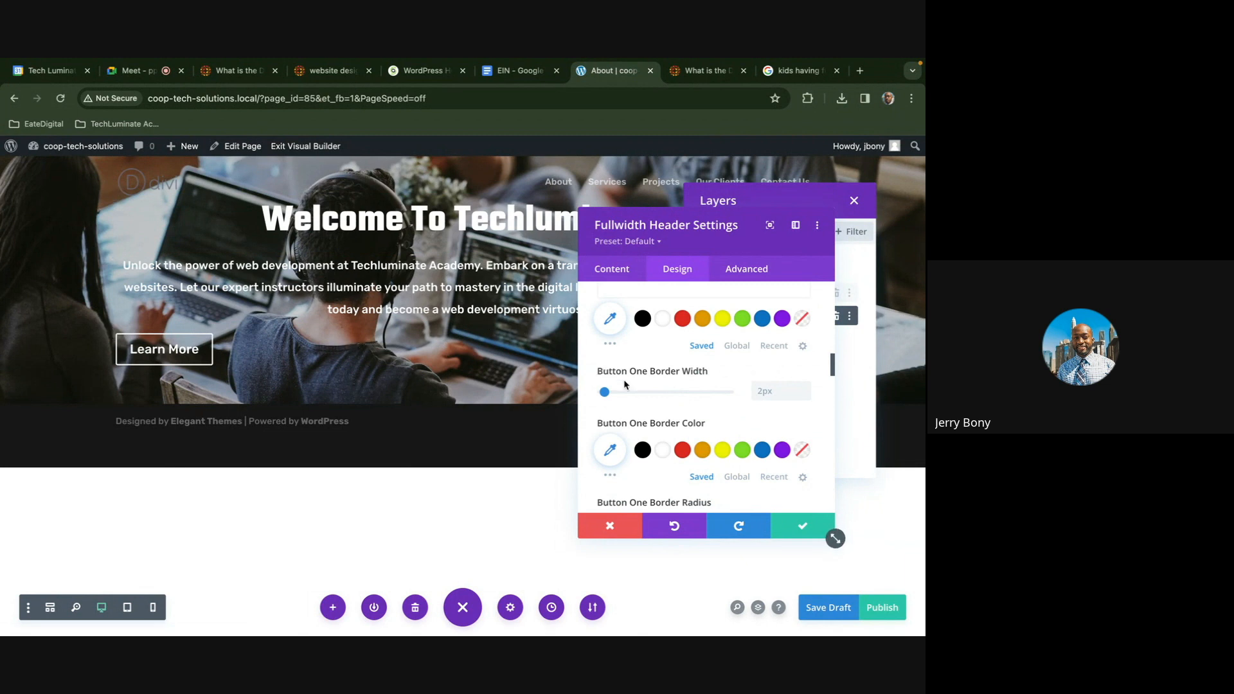
Set the Button One icon placement to Left
scroll(654, 400, "down", 3)
scroll(654, 400, "down", 5)
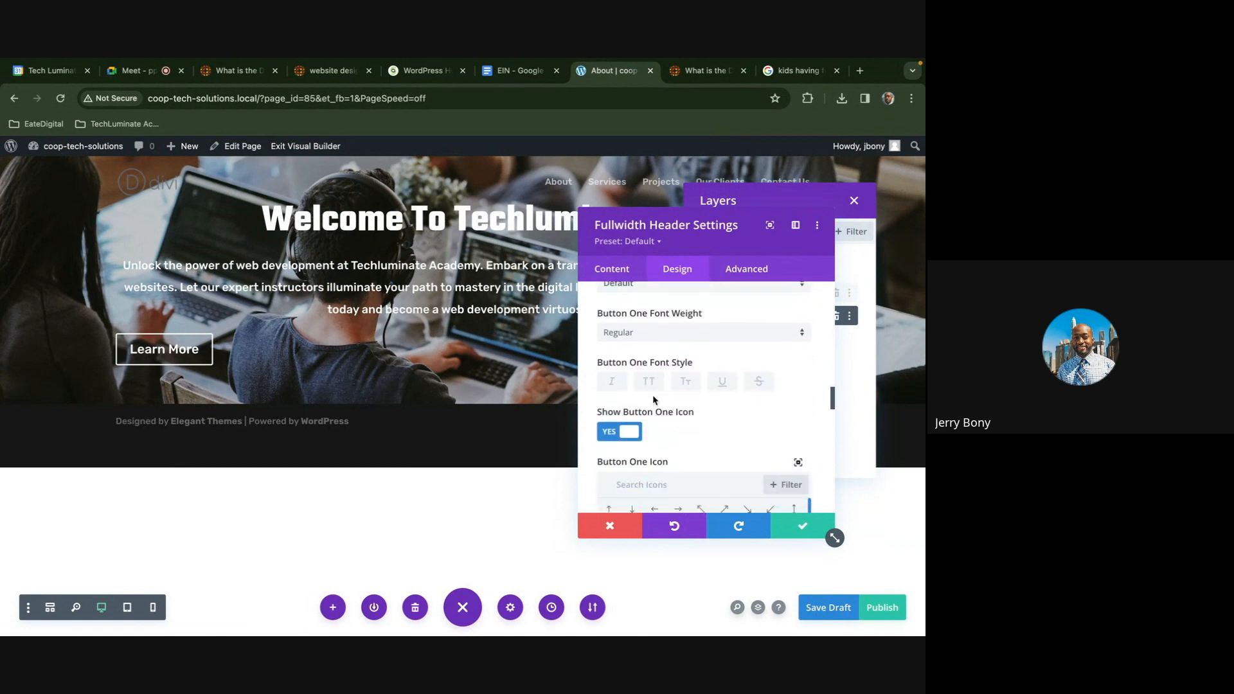
scroll(654, 400, "down", 5)
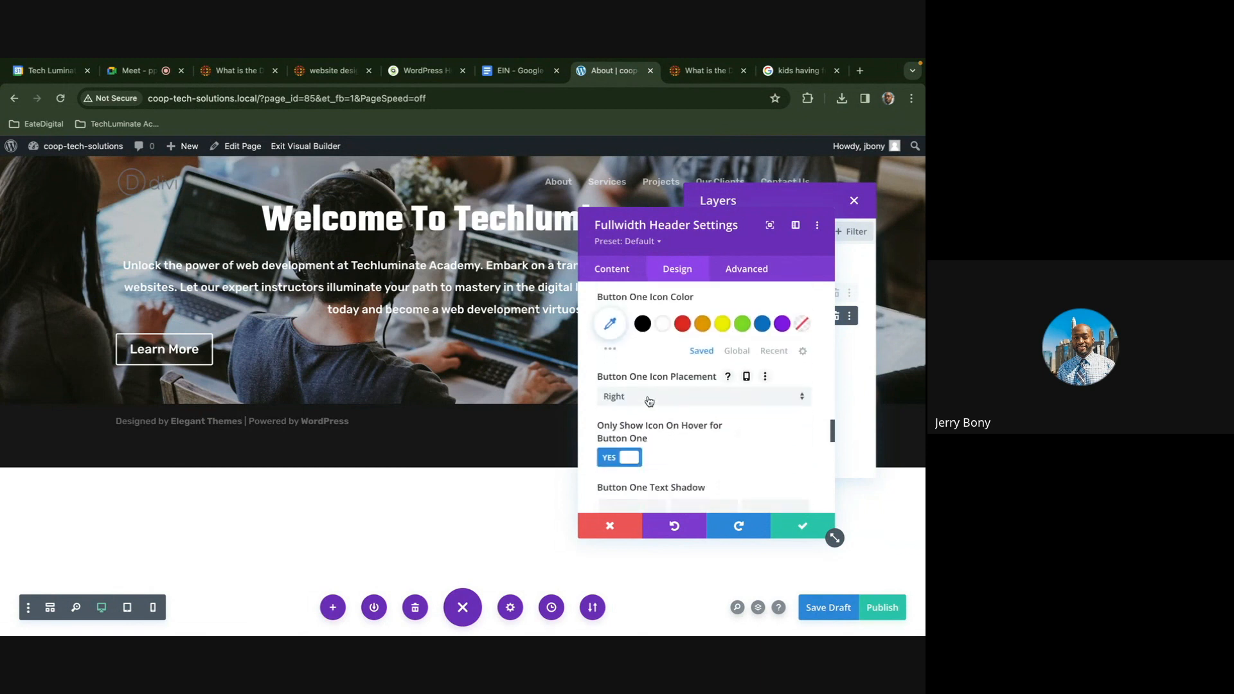
left_click(649, 400)
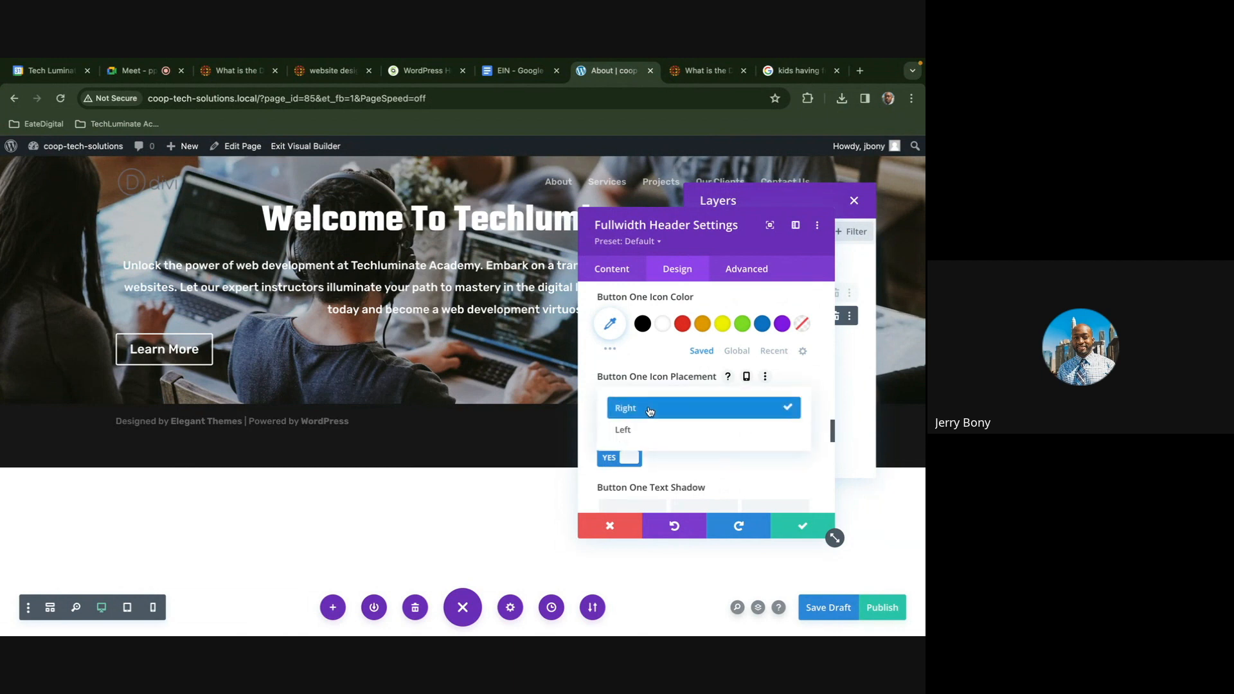
left_click(650, 409)
left_click(650, 396)
left_click(645, 430)
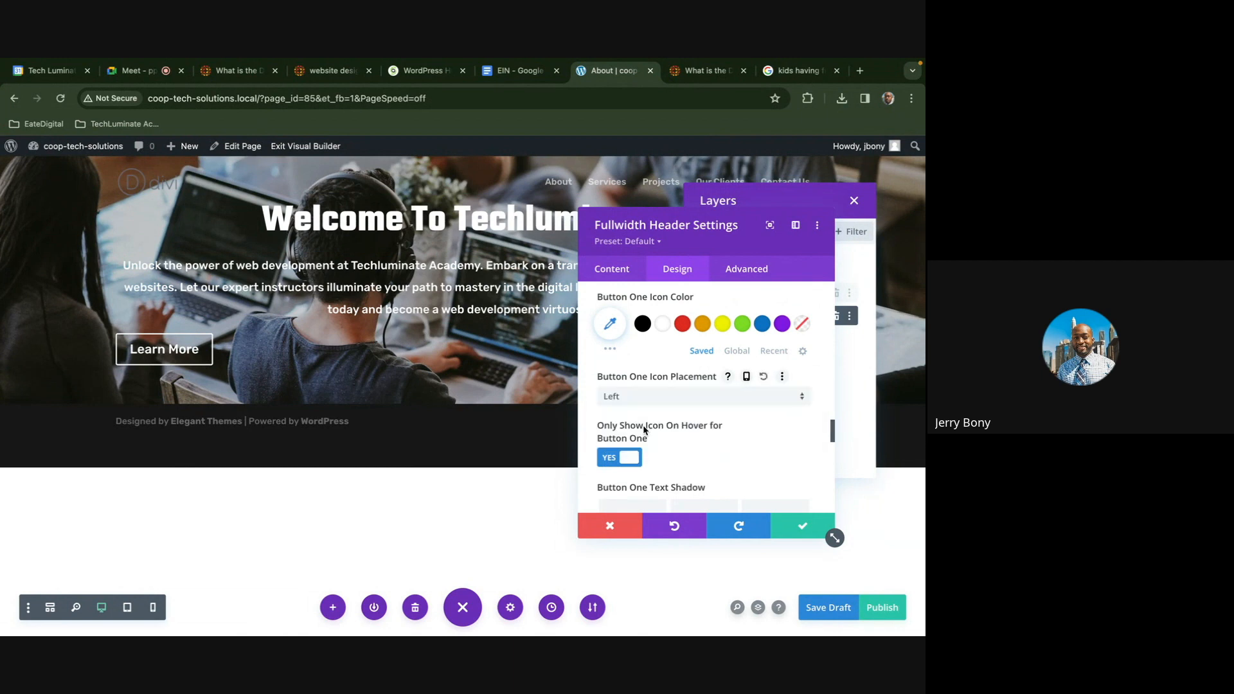
left_click(631, 400)
left_click(640, 430)
Move the settings window off the Layers list and review the remaining Button One design options and the header's text content fields
left_click_drag(686, 238, 561, 239)
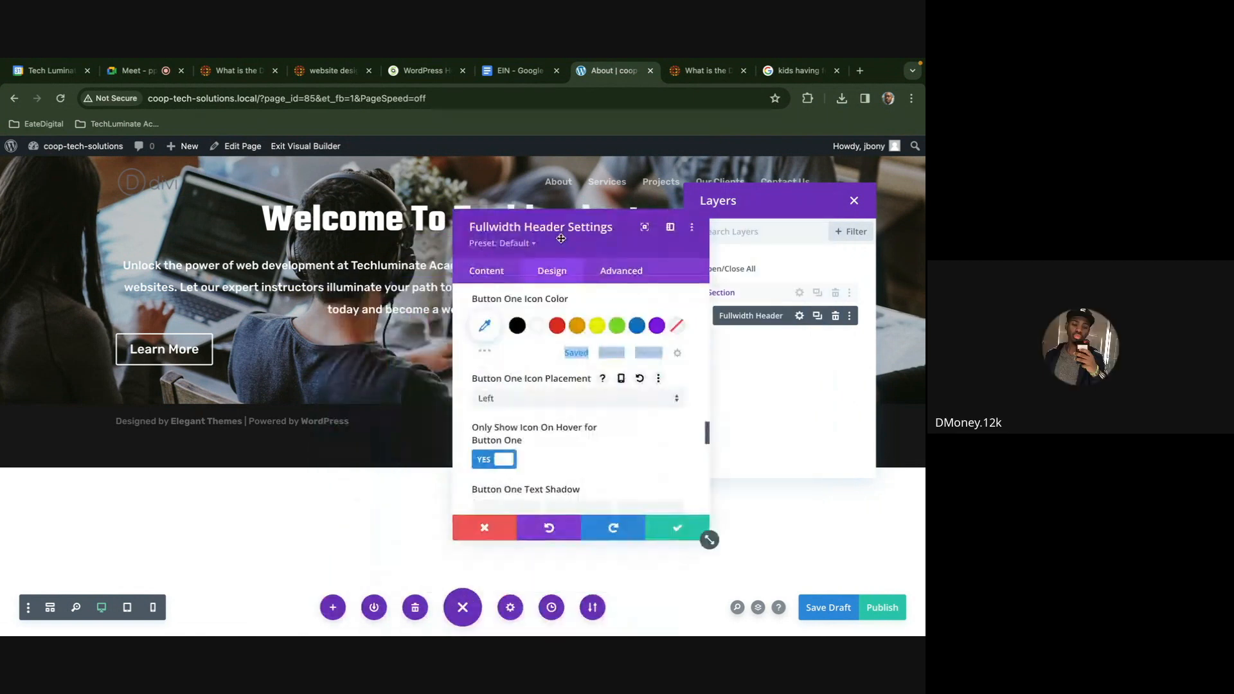
scroll(547, 390, "down", 4)
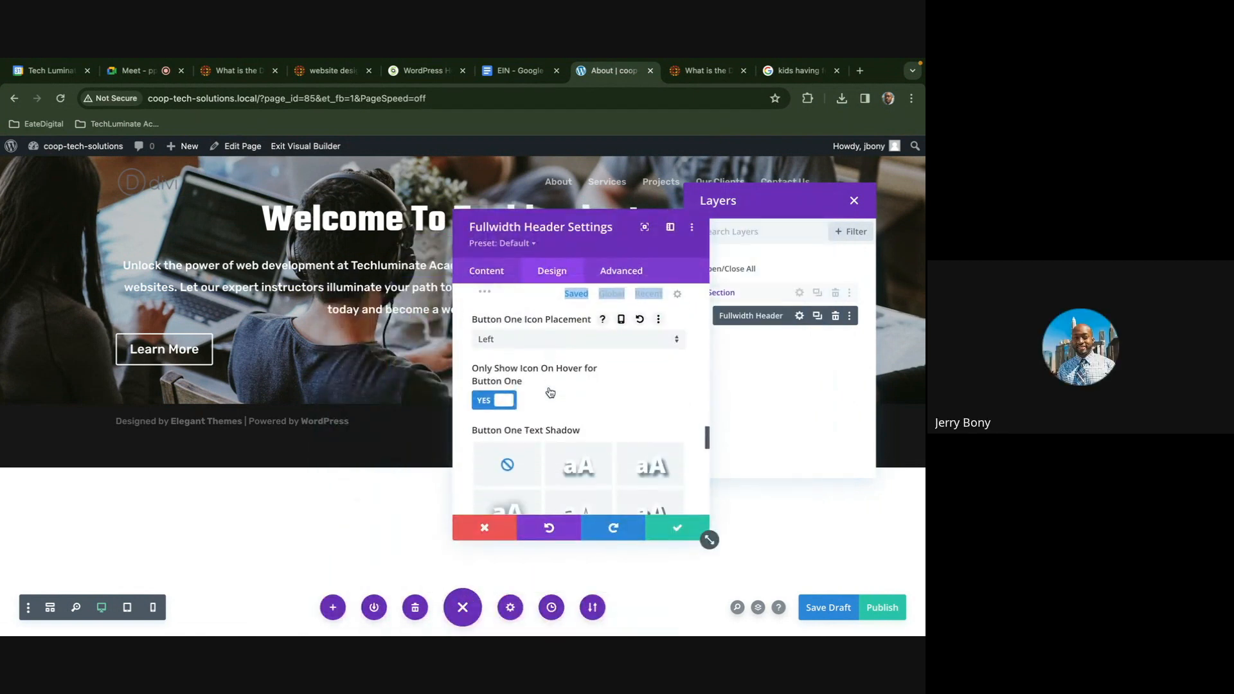
scroll(550, 391, "down", 3)
scroll(578, 366, "up", 2)
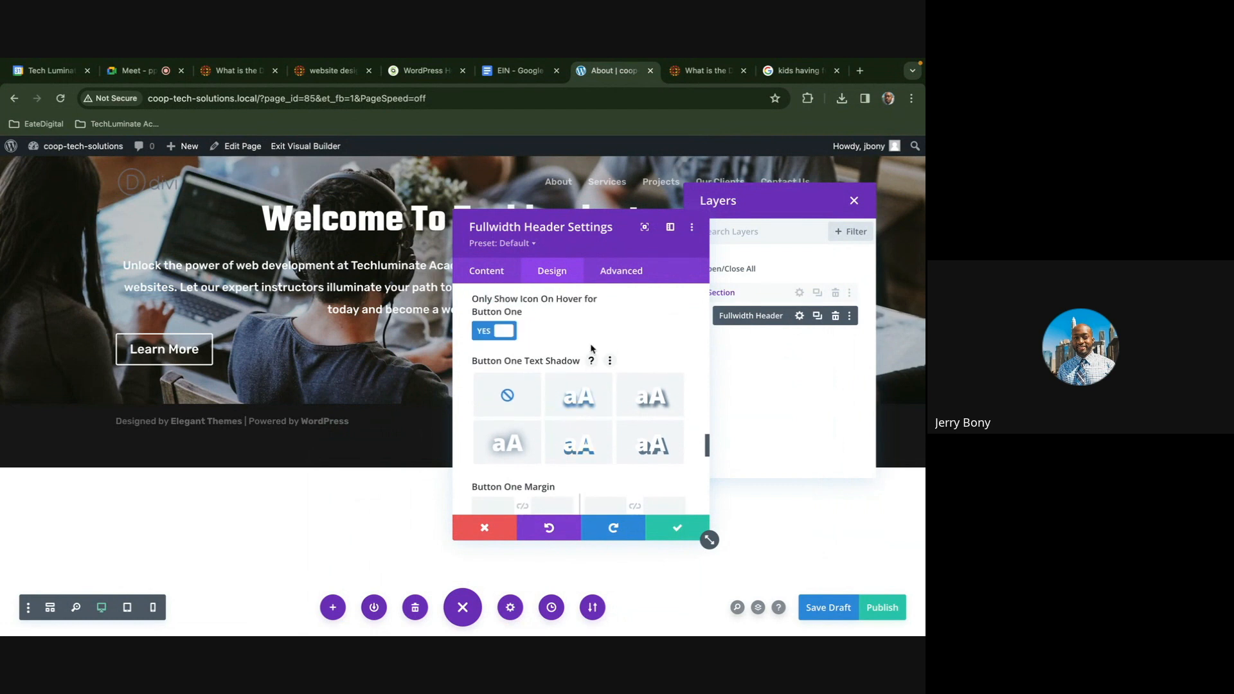
scroll(591, 349, "down", 10)
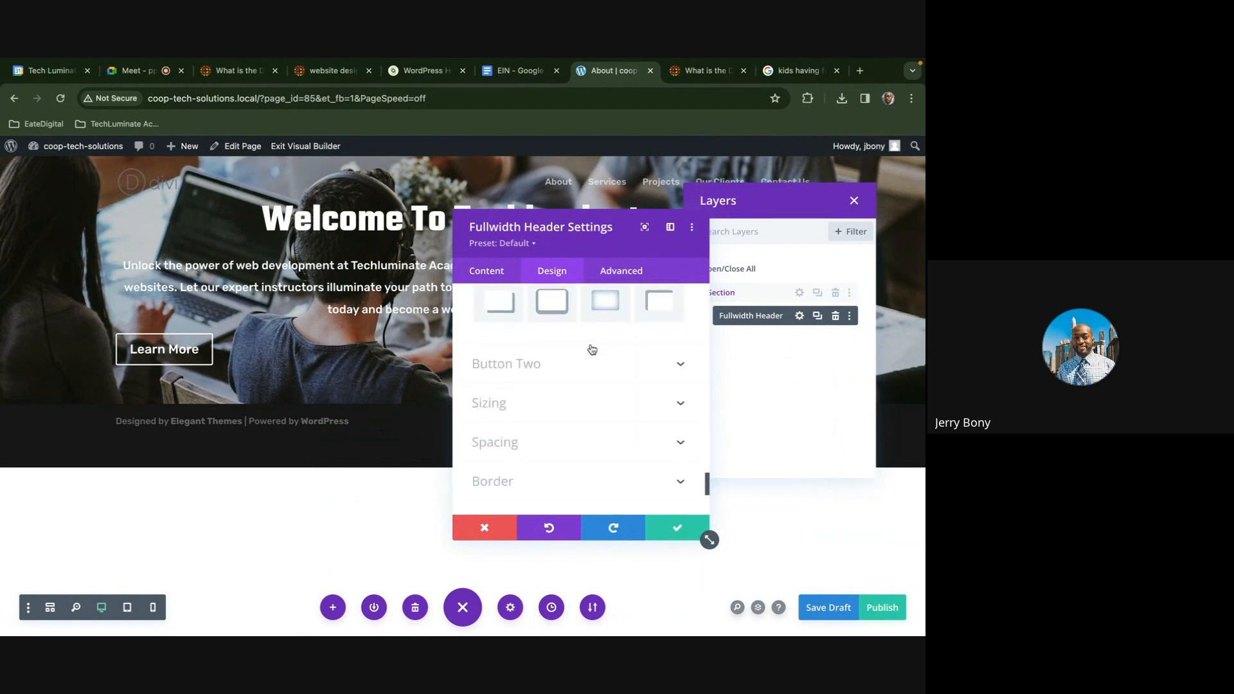
scroll(592, 349, "up", 10)
left_click(505, 276)
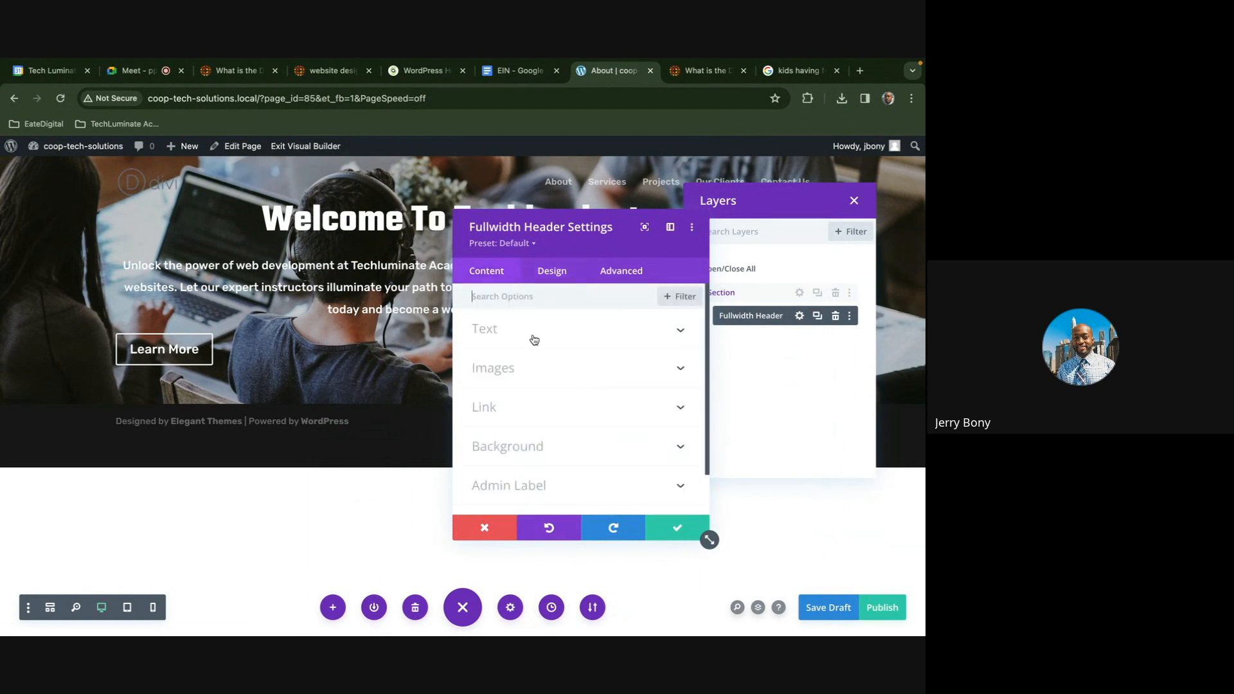
scroll(550, 379, "down", 2)
scroll(548, 374, "up", 2)
left_click(534, 339)
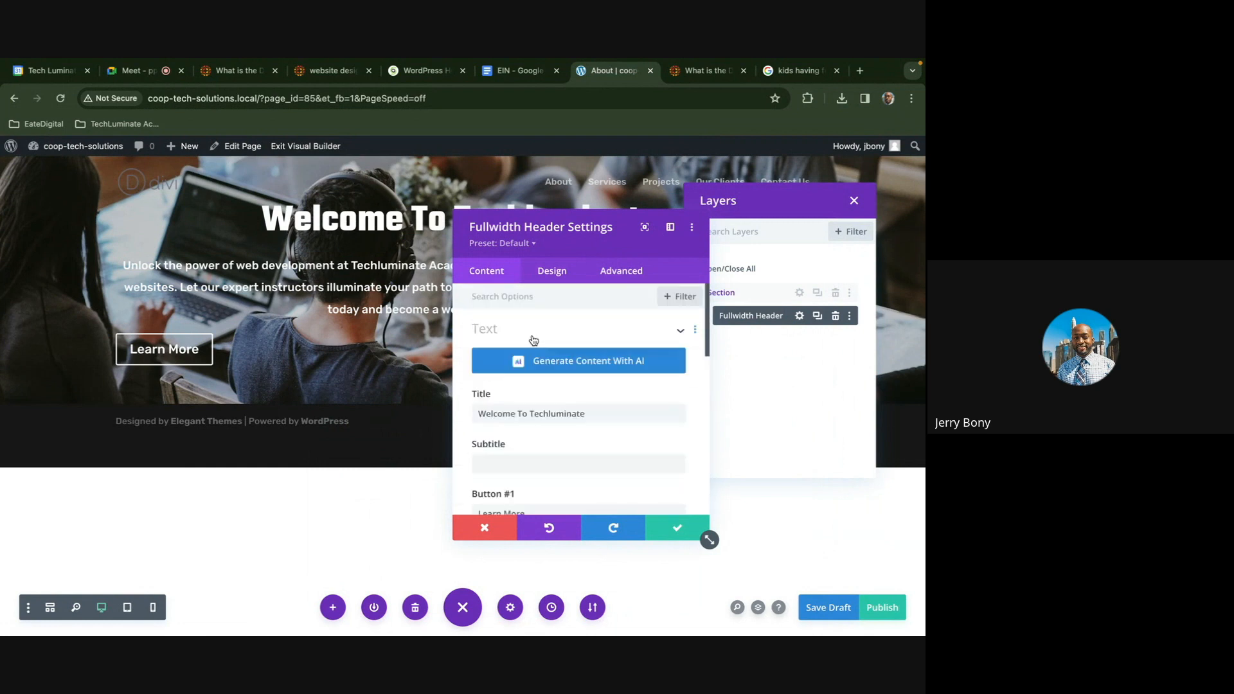
scroll(561, 409, "down", 1)
scroll(560, 409, "down", 10)
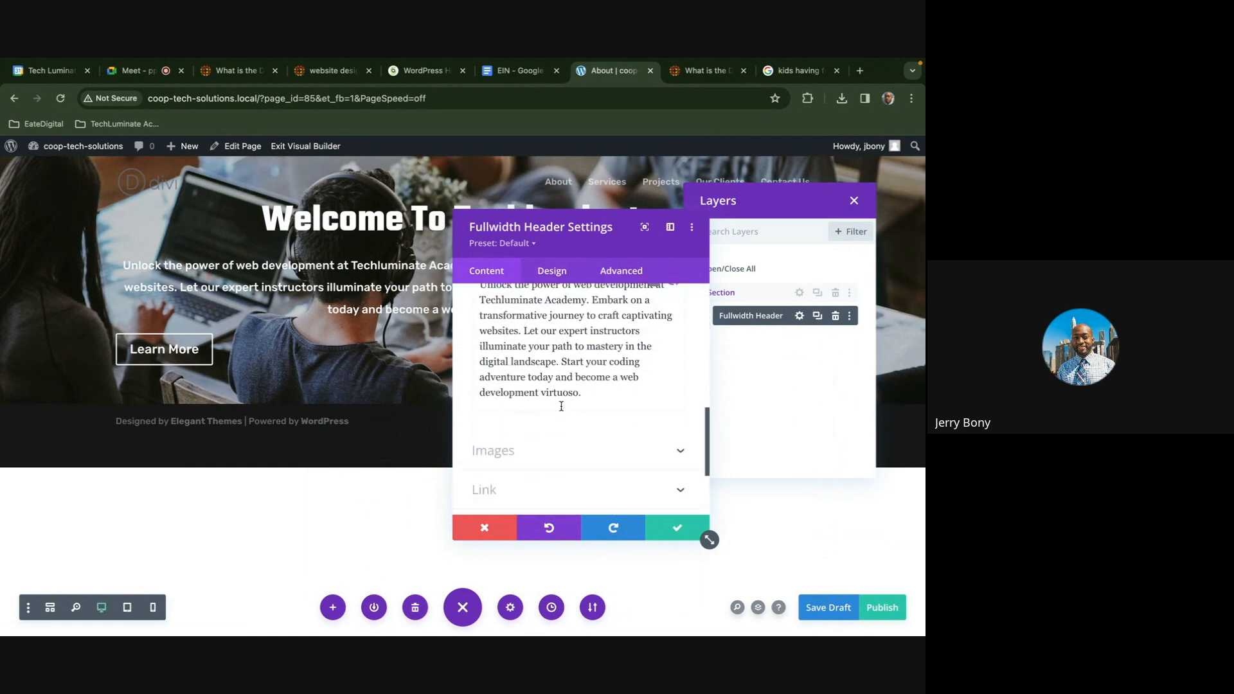
Return to the Button One design settings and examine its color, border, font and icon options
left_click(530, 279)
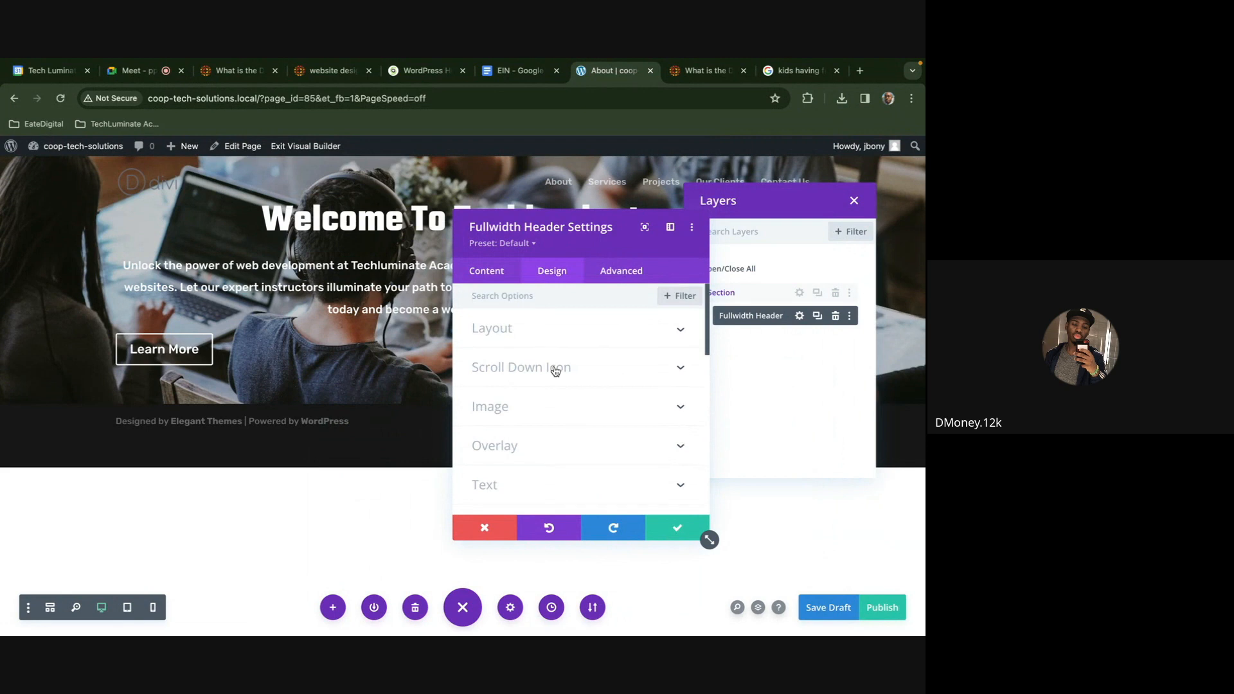
scroll(554, 370, "down", 1)
scroll(556, 372, "down", 5)
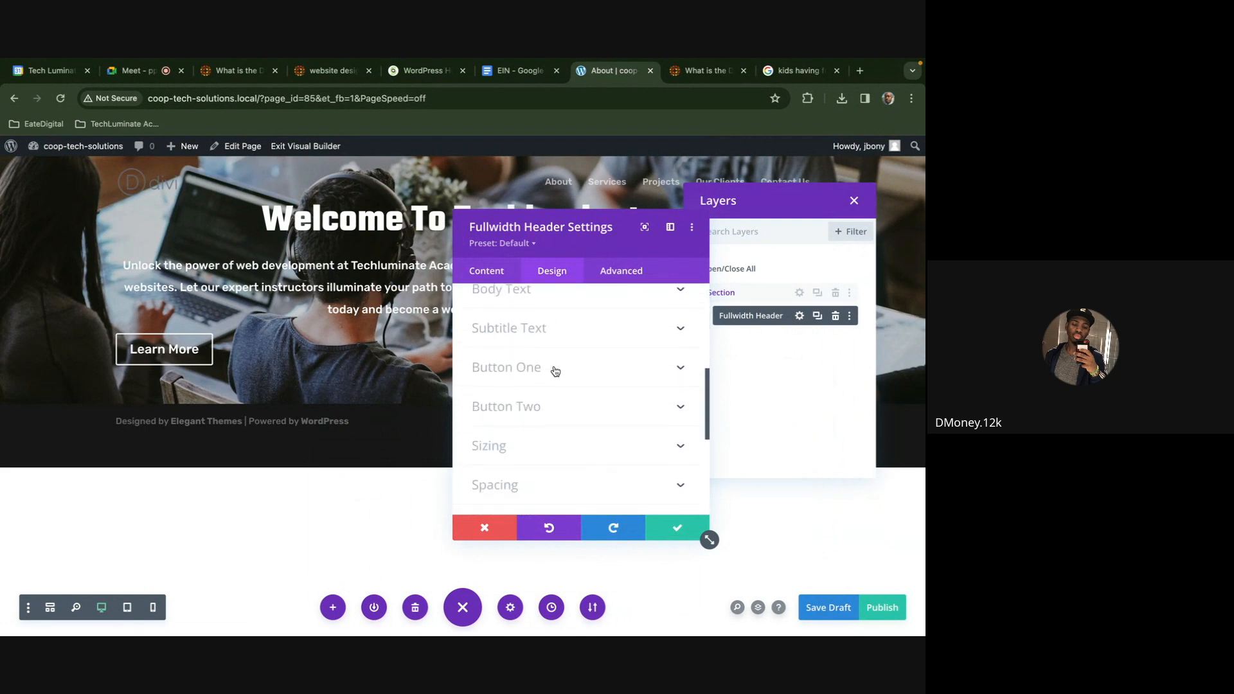
left_click(554, 372)
scroll(555, 377, "down", 3)
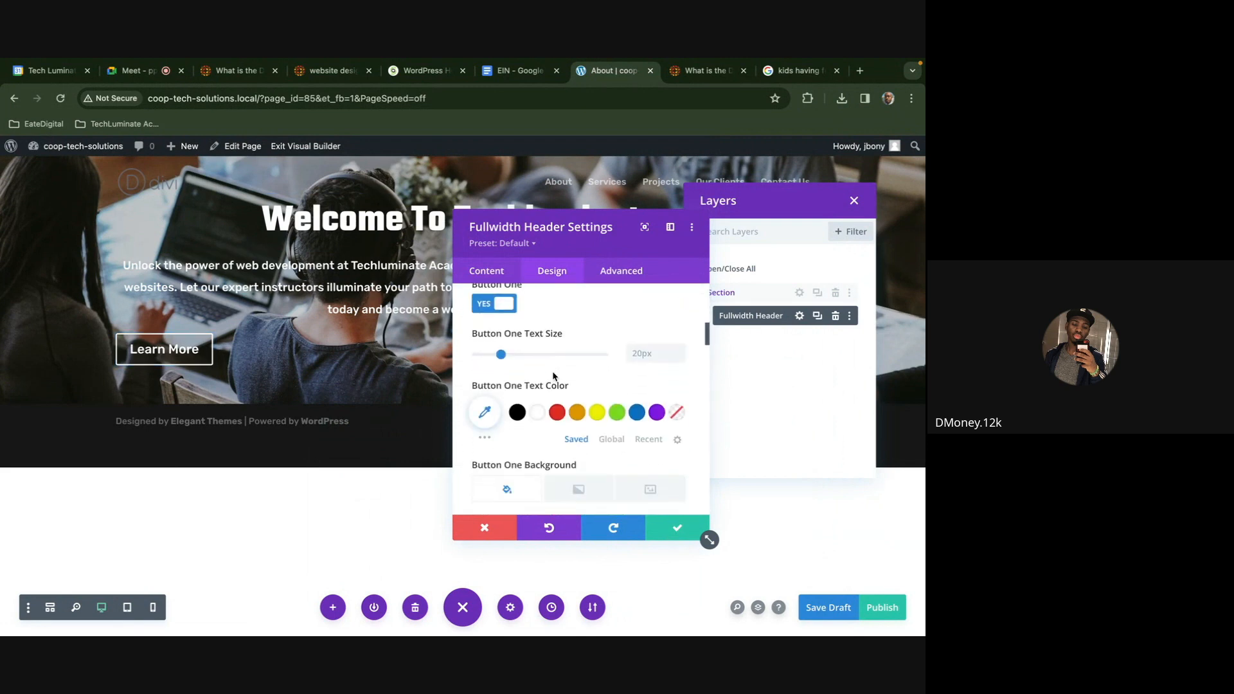
scroll(553, 372, "down", 5)
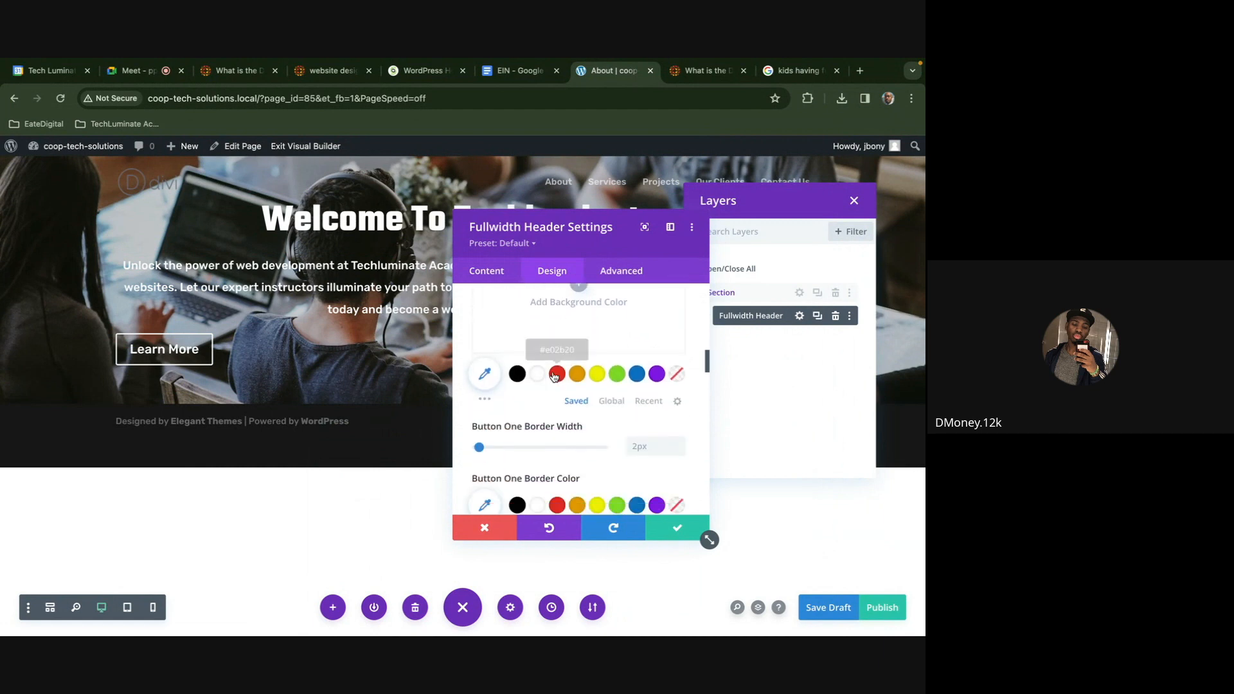
scroll(553, 371, "down", 5)
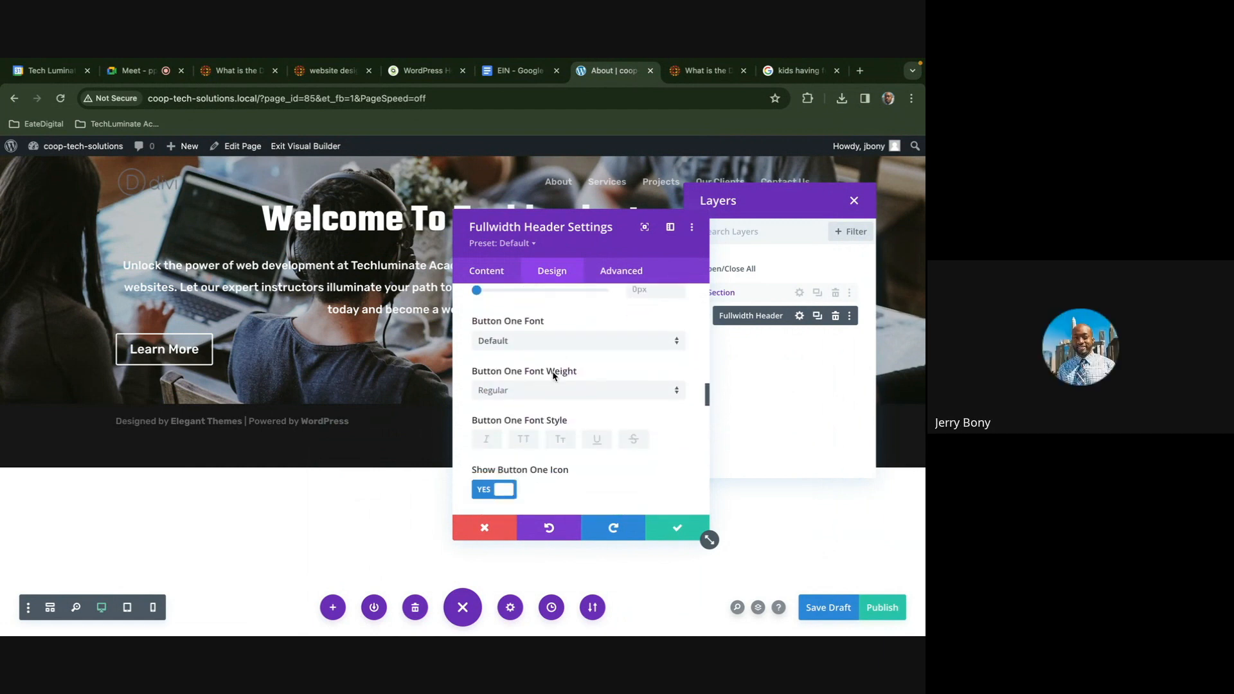
scroll(555, 377, "down", 2)
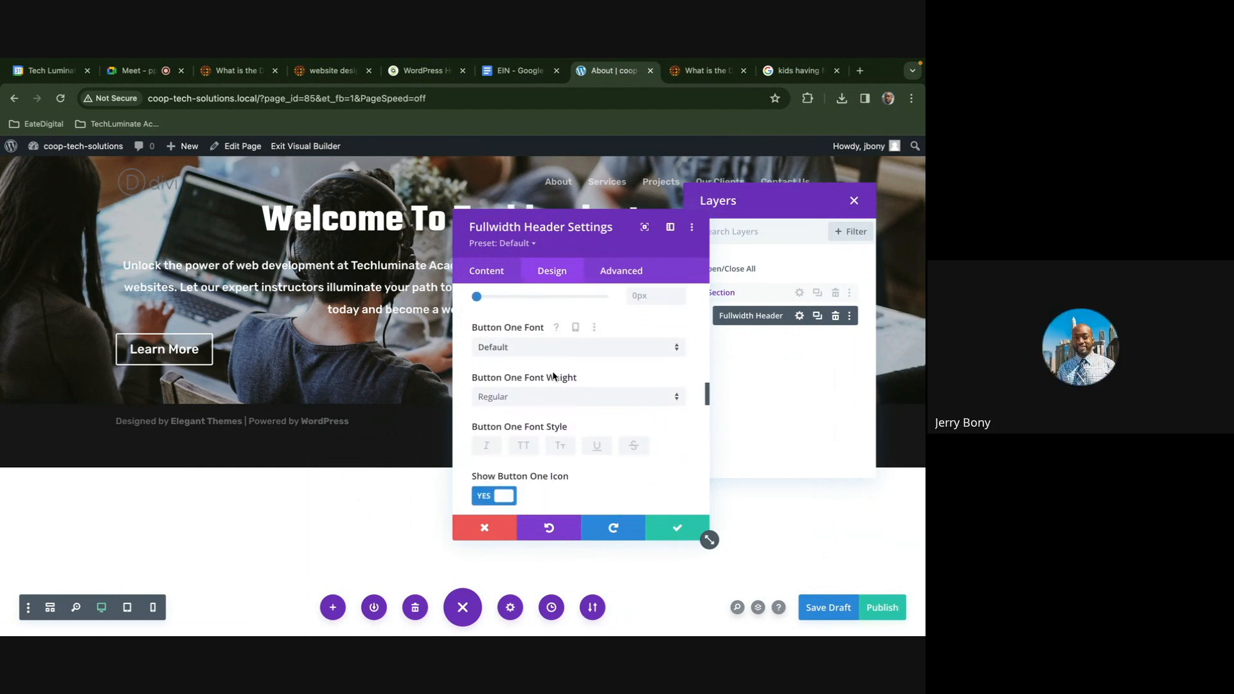
scroll(553, 376, "down", 1)
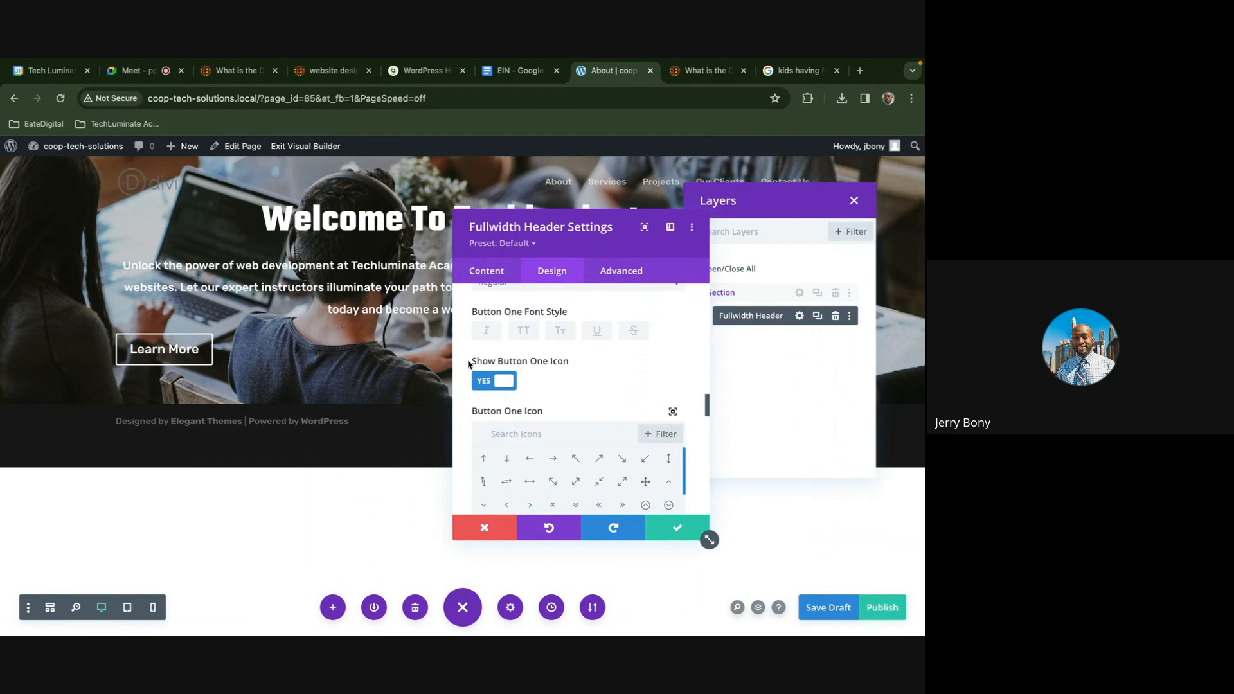
scroll(493, 439, "down", 2)
scroll(493, 440, "down", 2)
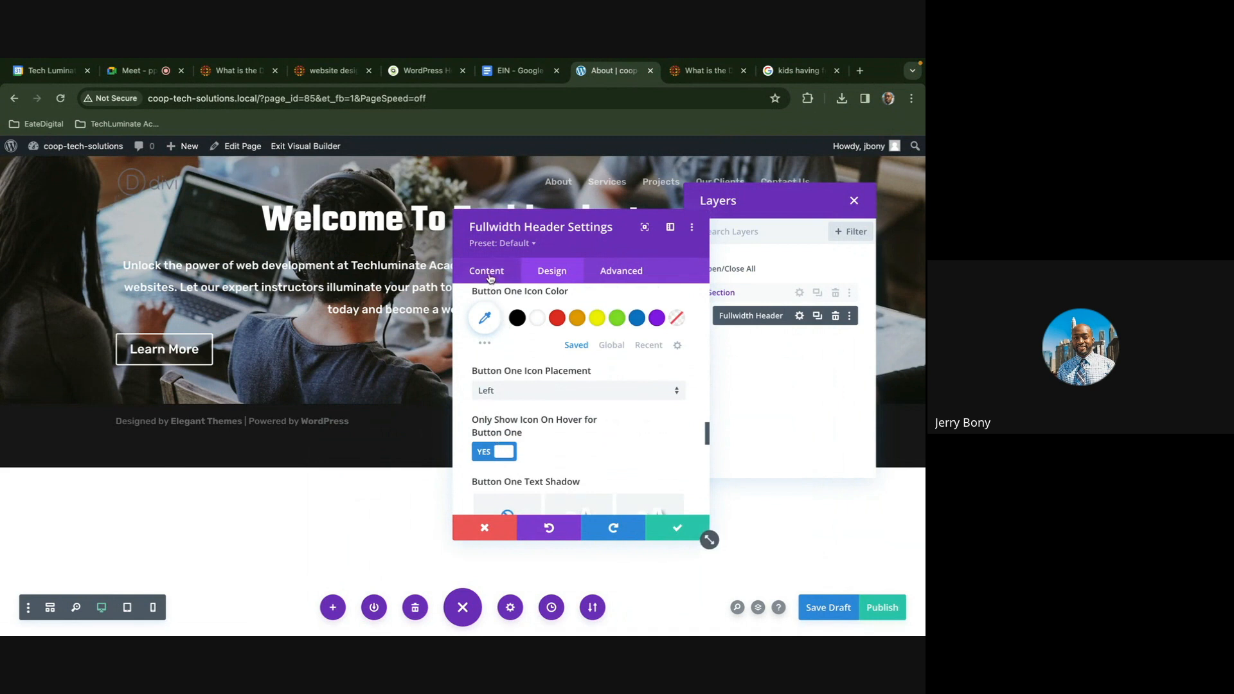
Set the Fullwidth Header's Button #1 text to "Click Here", after trying "Start Learning More"
left_click(490, 278)
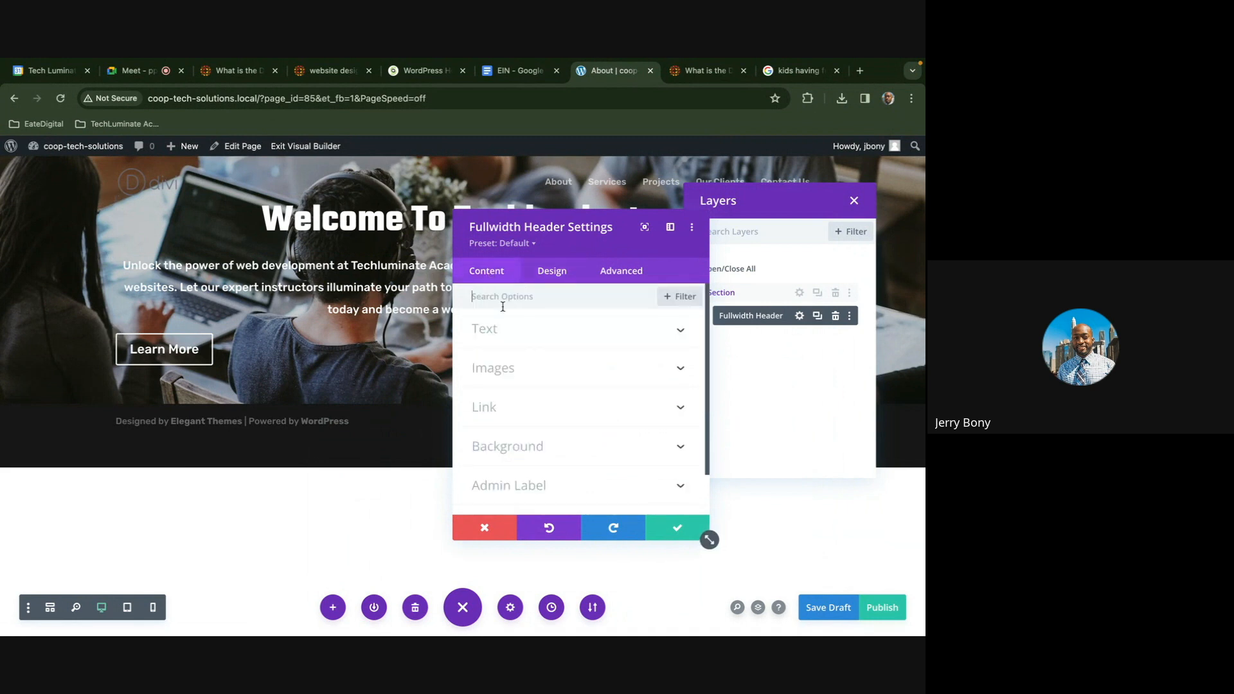
left_click(517, 341)
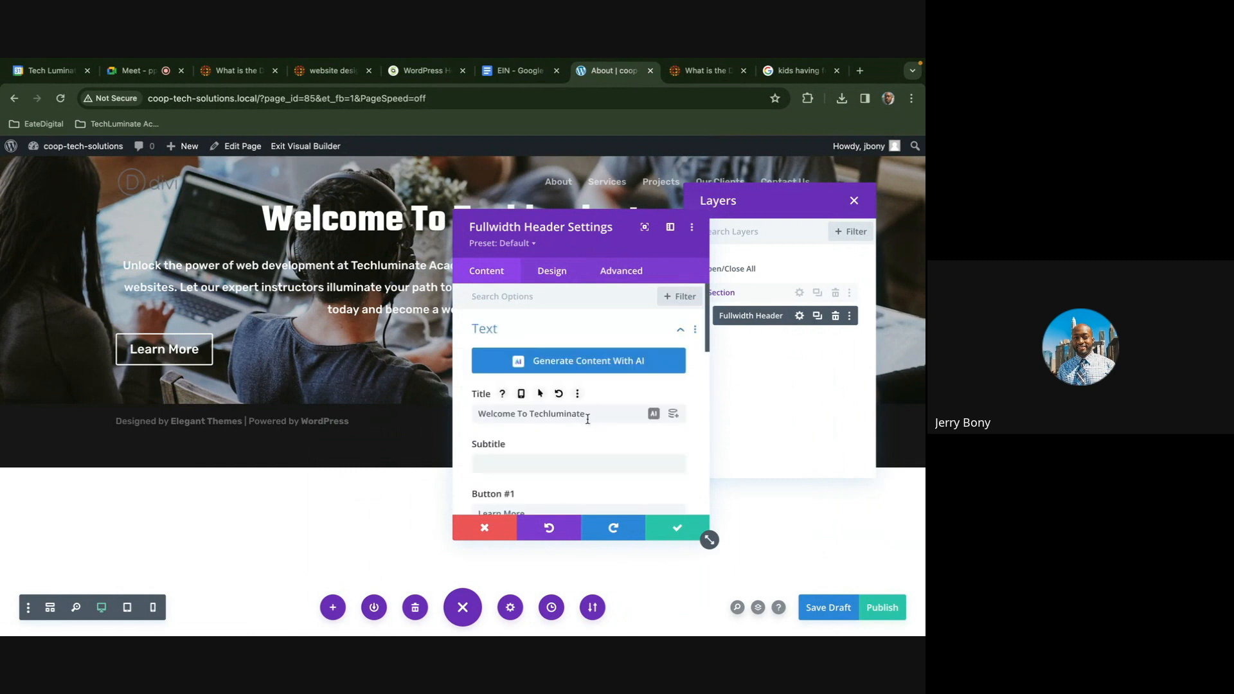
scroll(571, 442, "down", 2)
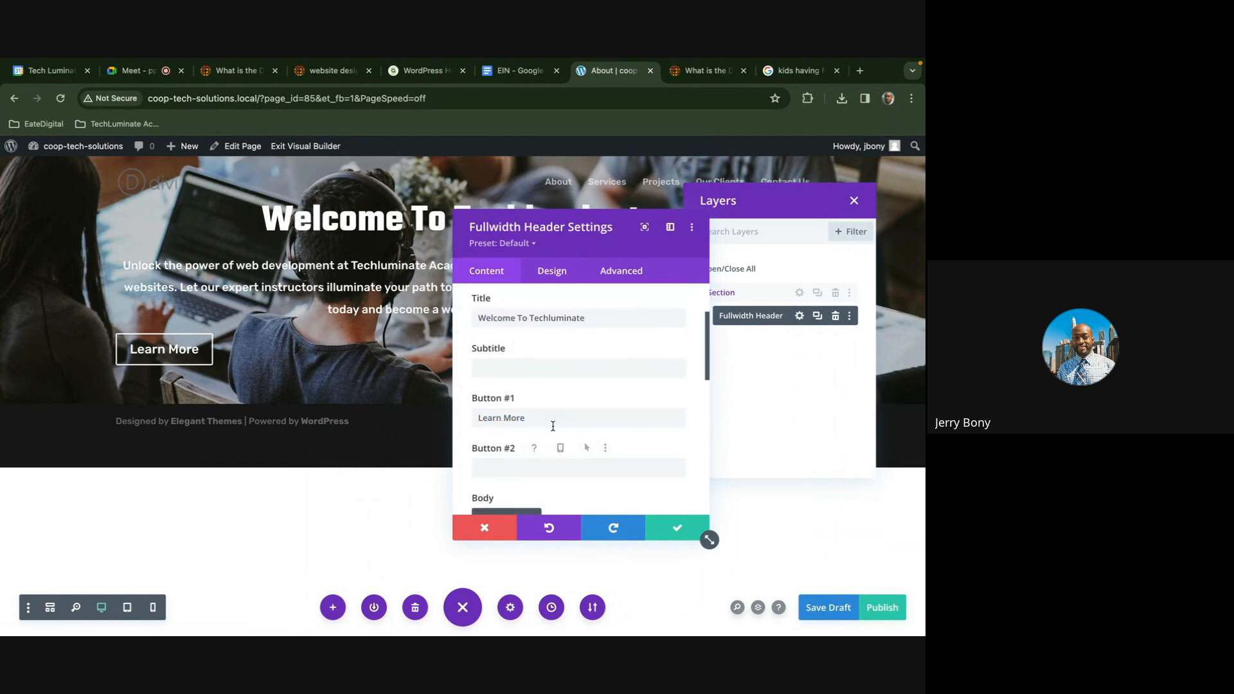
triple_click(566, 417)
type("Start")
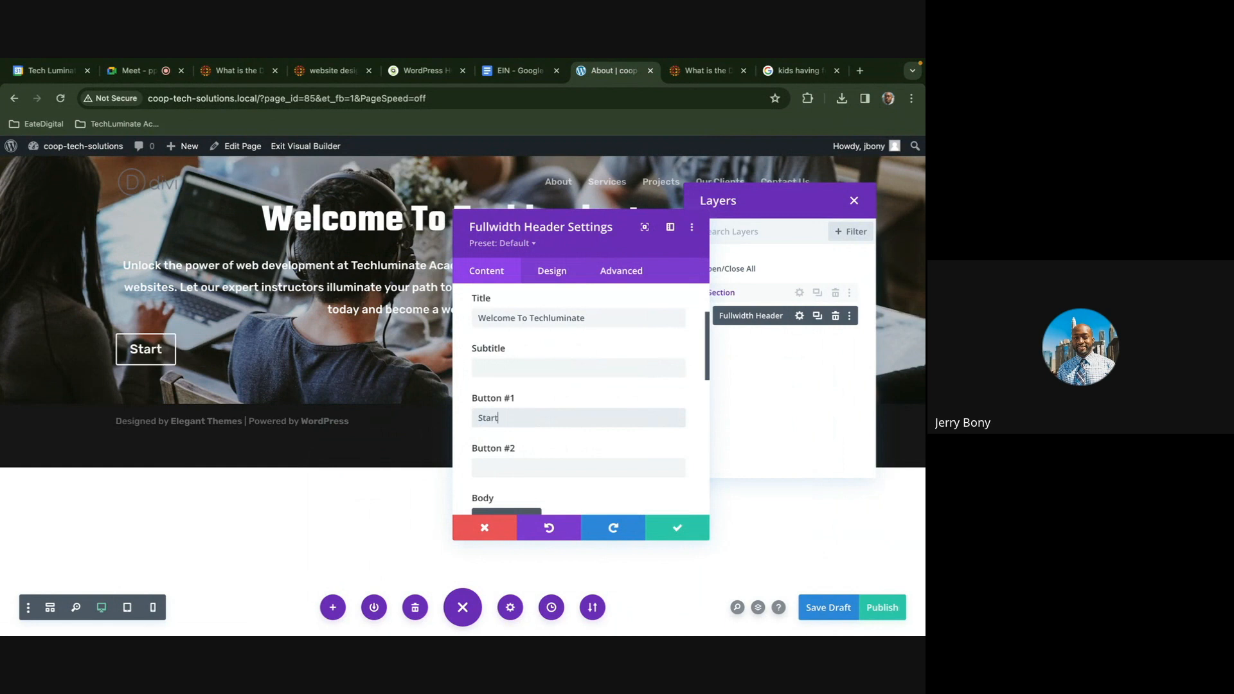
type(" Learnin")
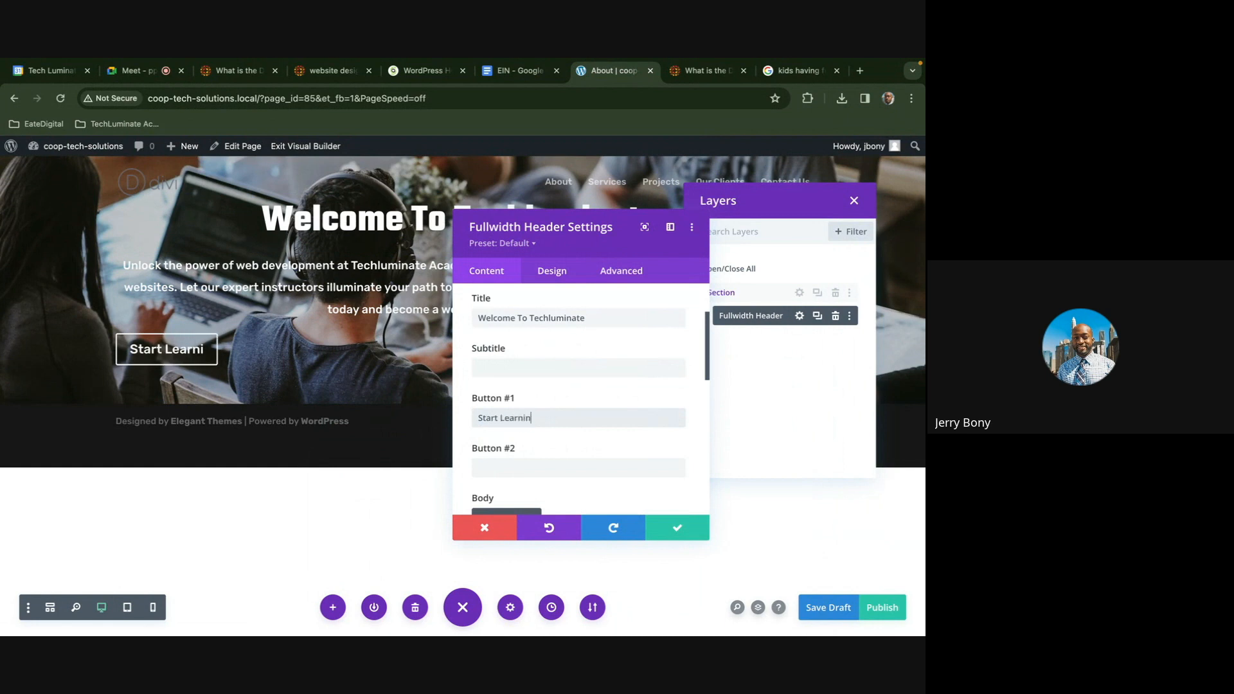
type("g More")
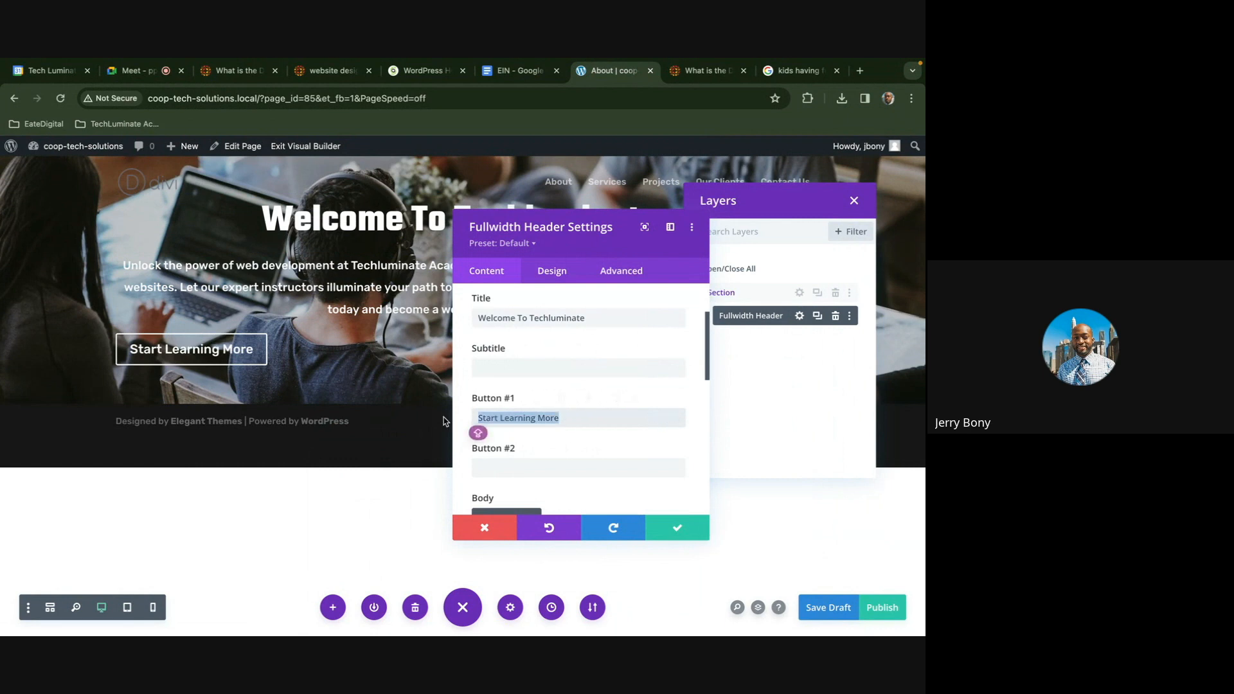
type("Click Here")
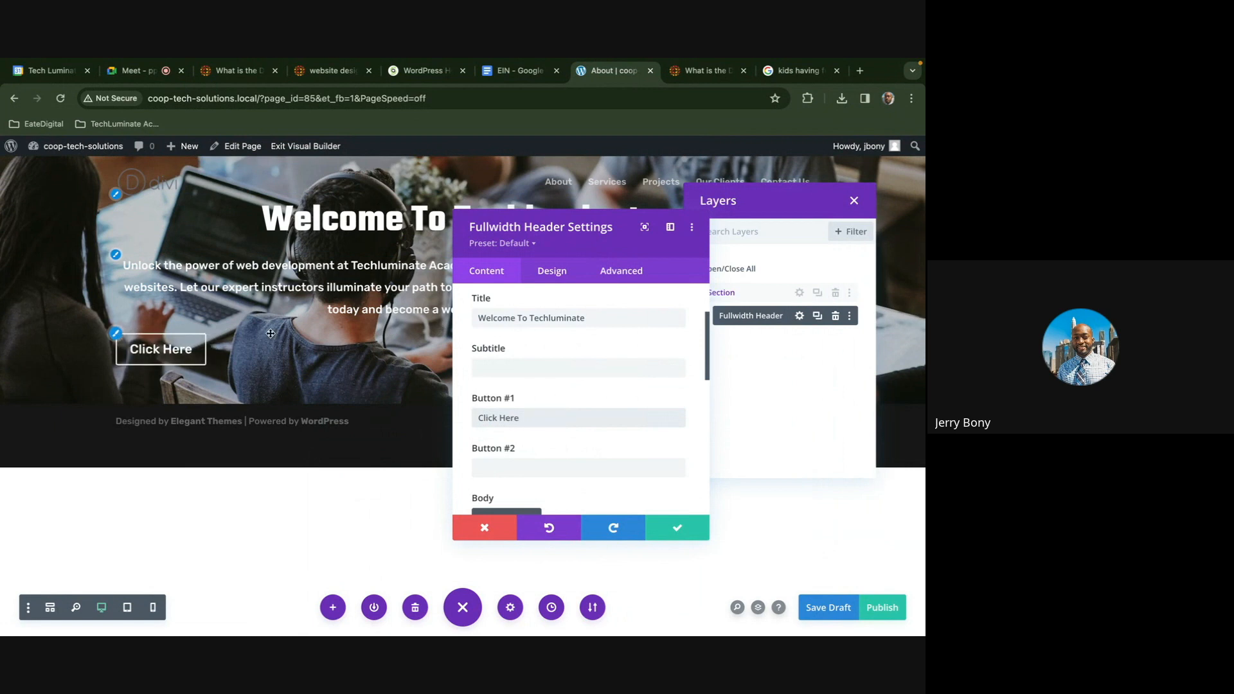
Paste the copied what-is-the-divi-builder page address as the Button #1 link URL of the Fullwidth Header
scroll(538, 429, "down", 1)
scroll(538, 415, "down", 1)
scroll(540, 414, "up", 3)
scroll(540, 414, "down", 4)
scroll(539, 412, "down", 10)
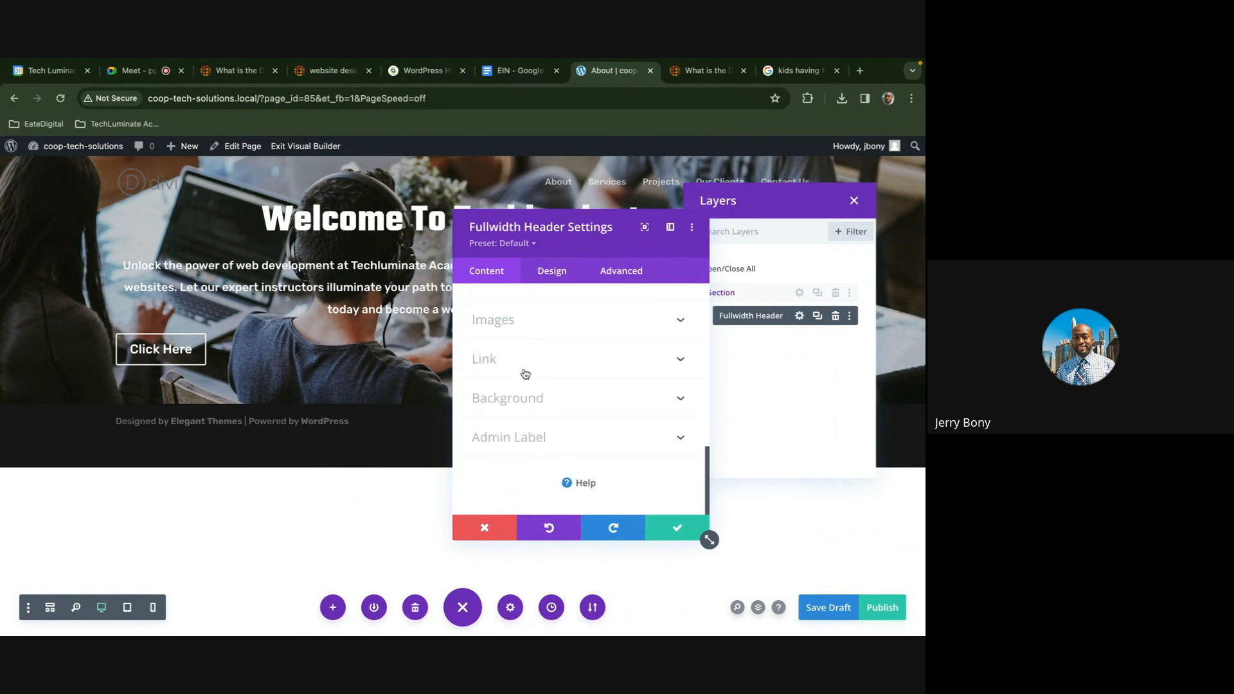
left_click(523, 372)
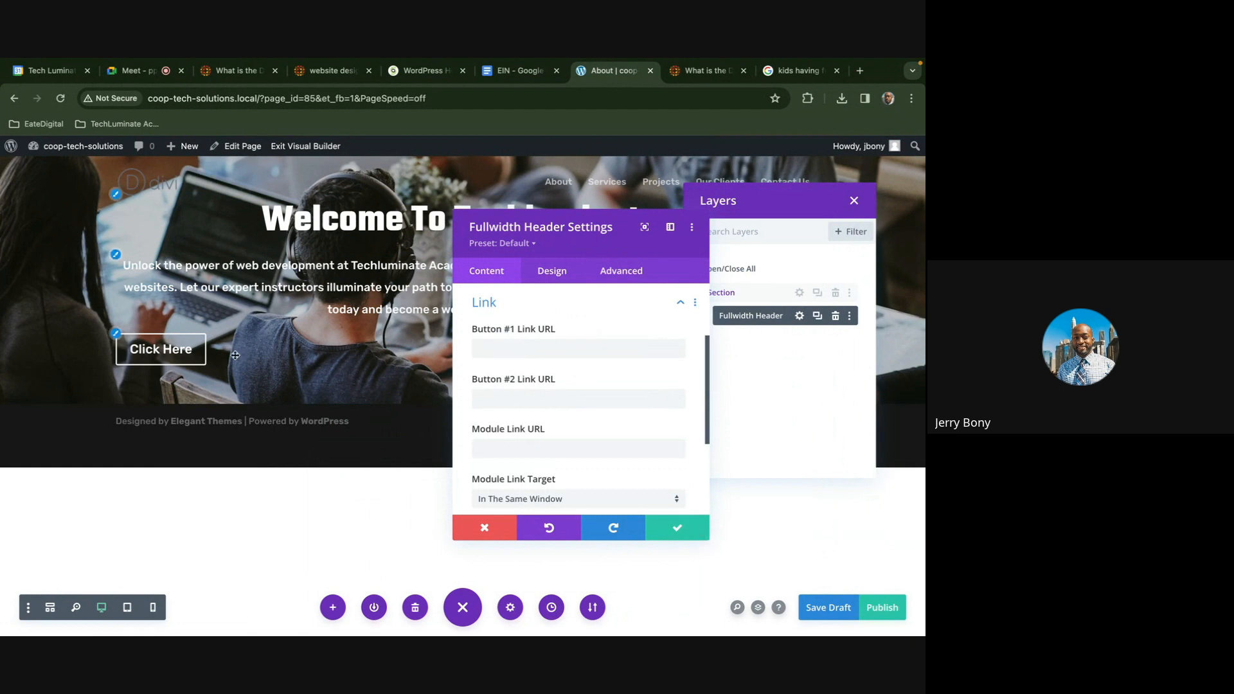
left_click(503, 403)
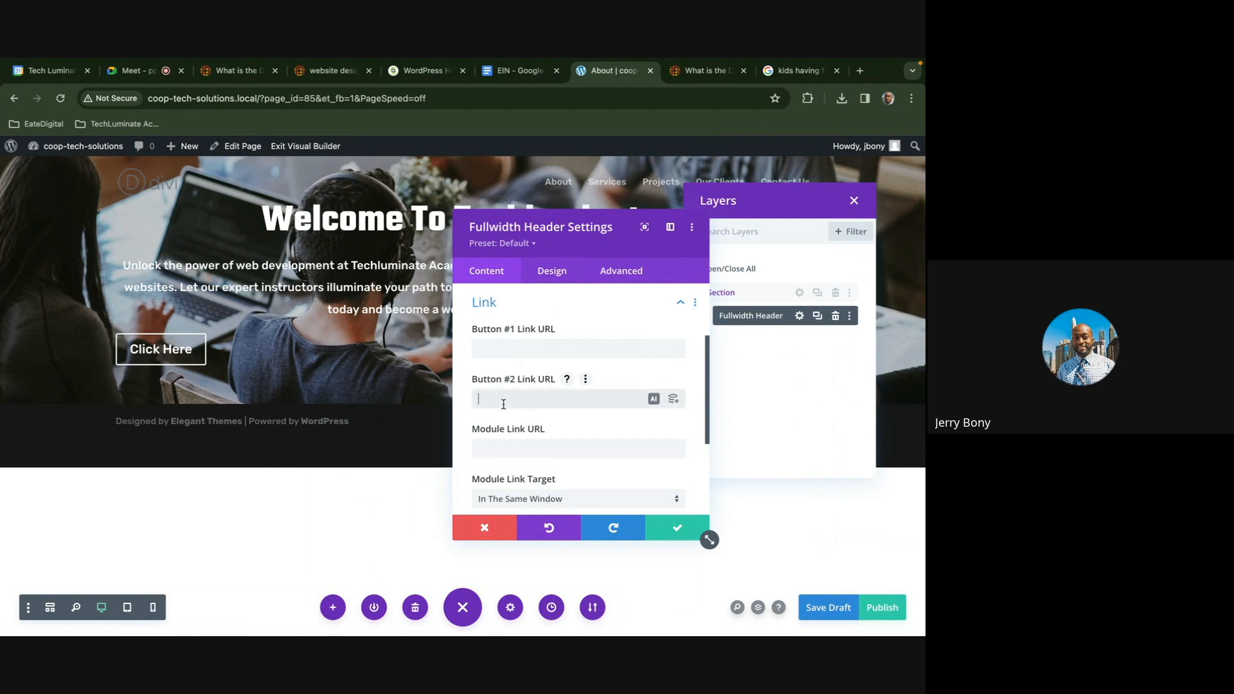
left_click(497, 348)
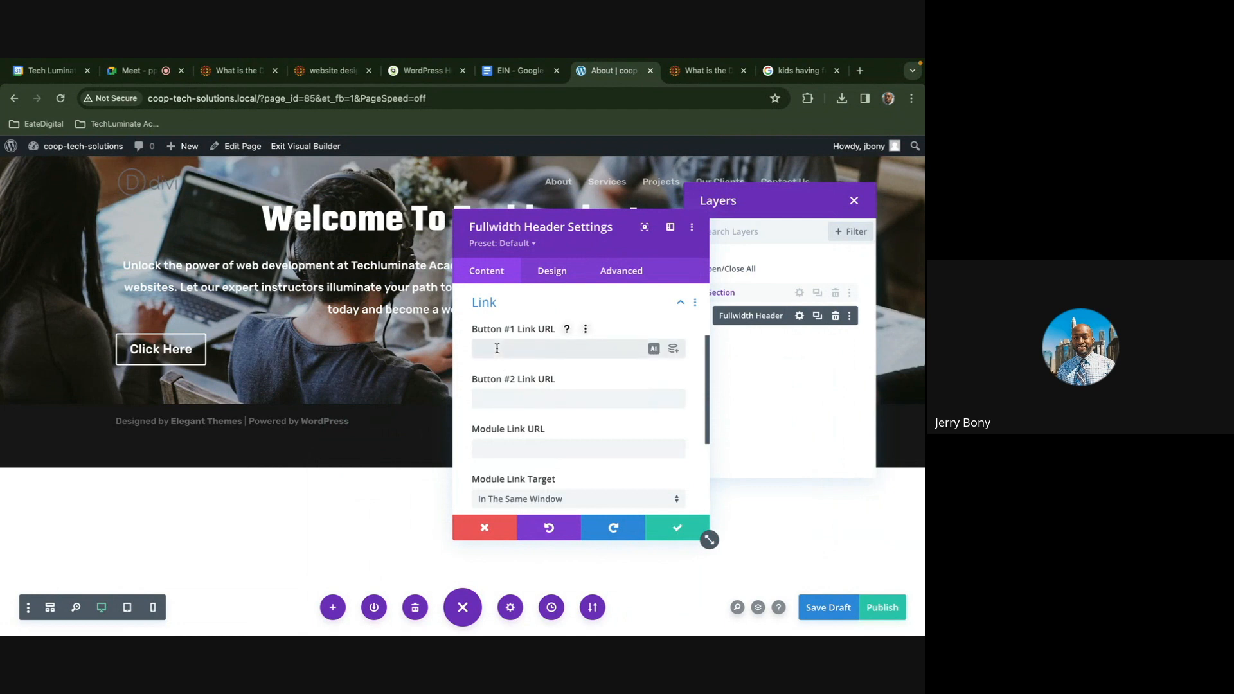
key("ctrl+v")
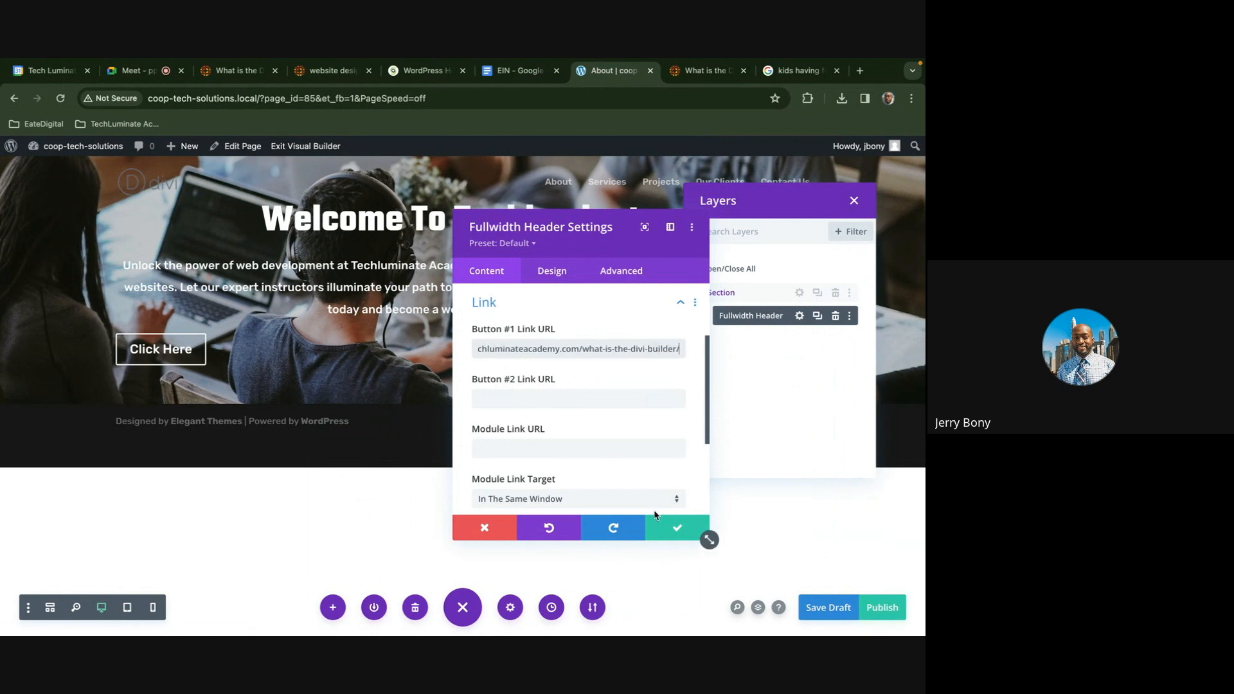
Examine the Button One design settings of the Fullwidth Header, from text size through icon options to box shadow
left_click(563, 273)
scroll(579, 386, "down", 1)
scroll(580, 386, "down", 5)
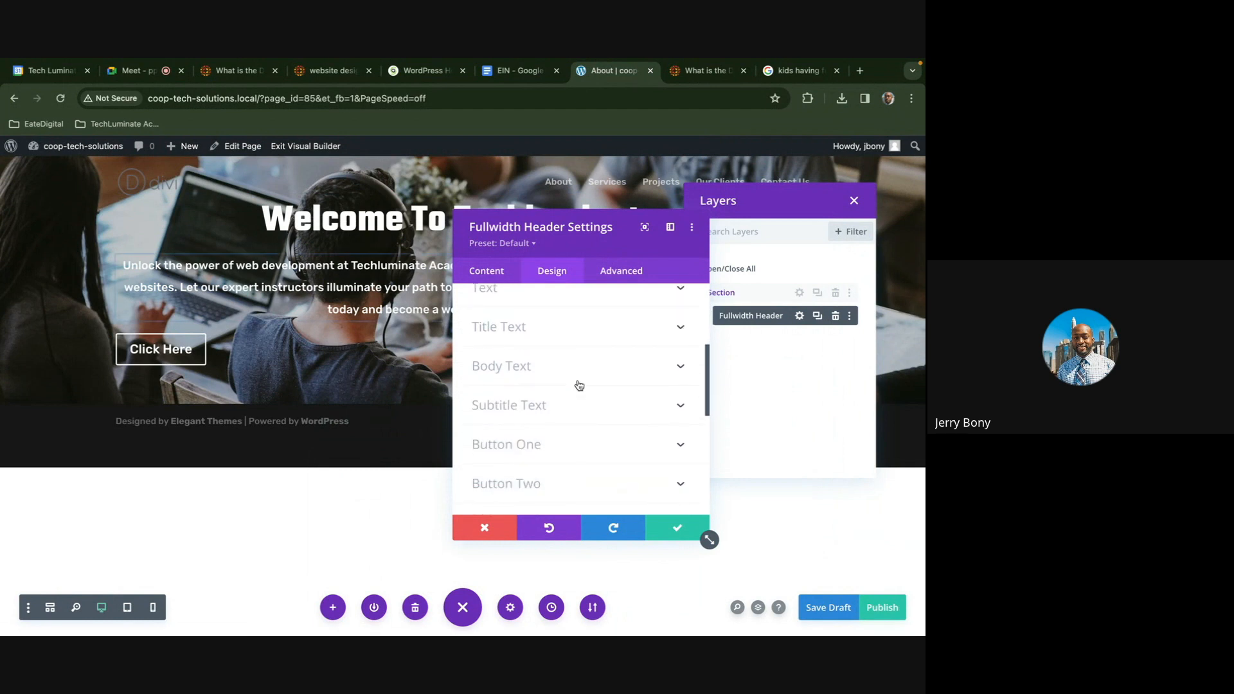
left_click(577, 390)
scroll(585, 415, "down", 6)
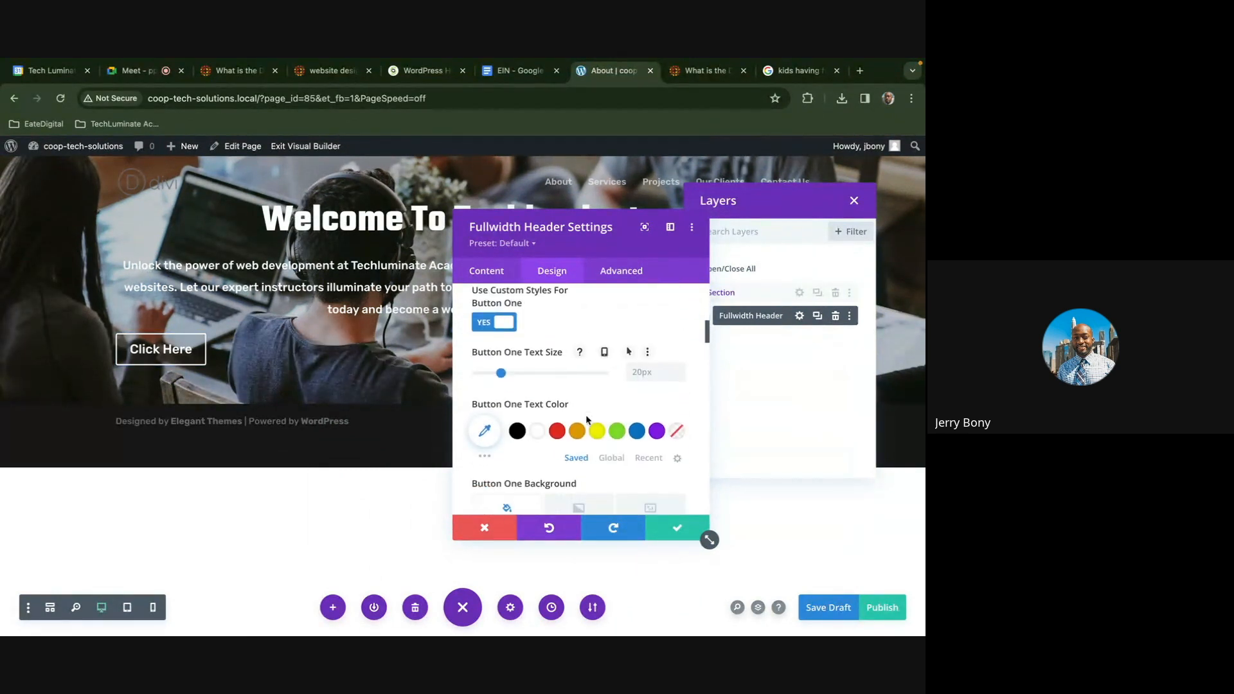
scroll(586, 416, "down", 6)
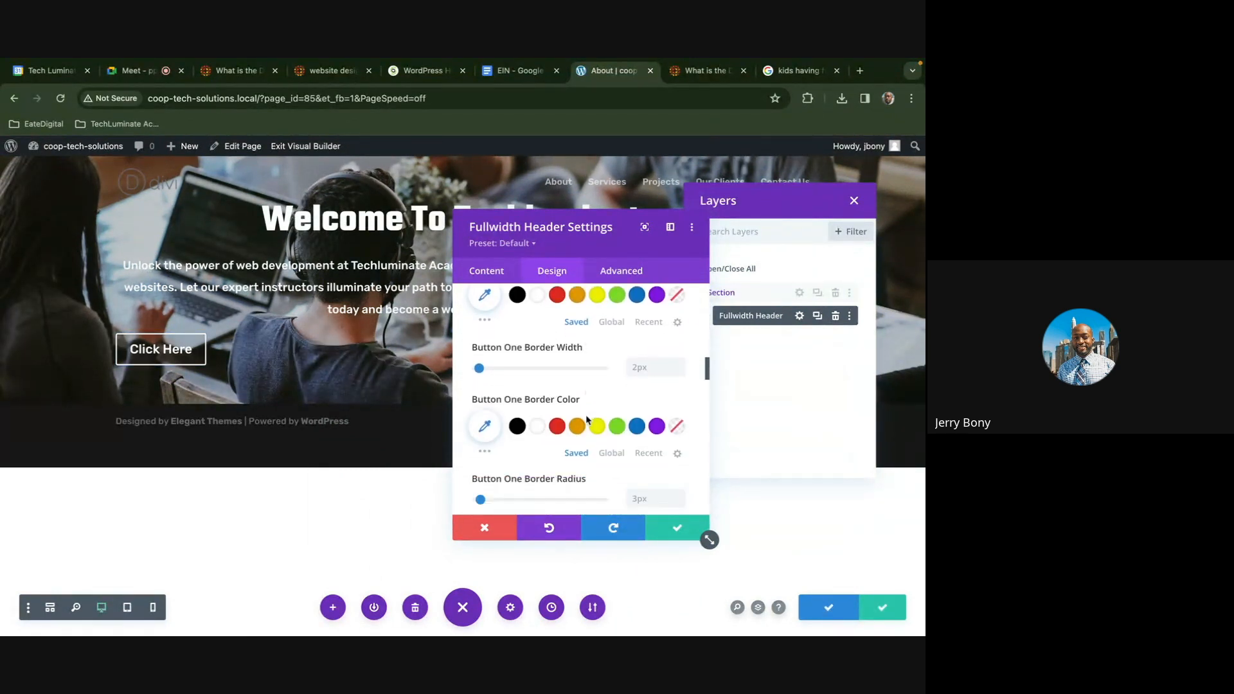
scroll(586, 418, "down", 6)
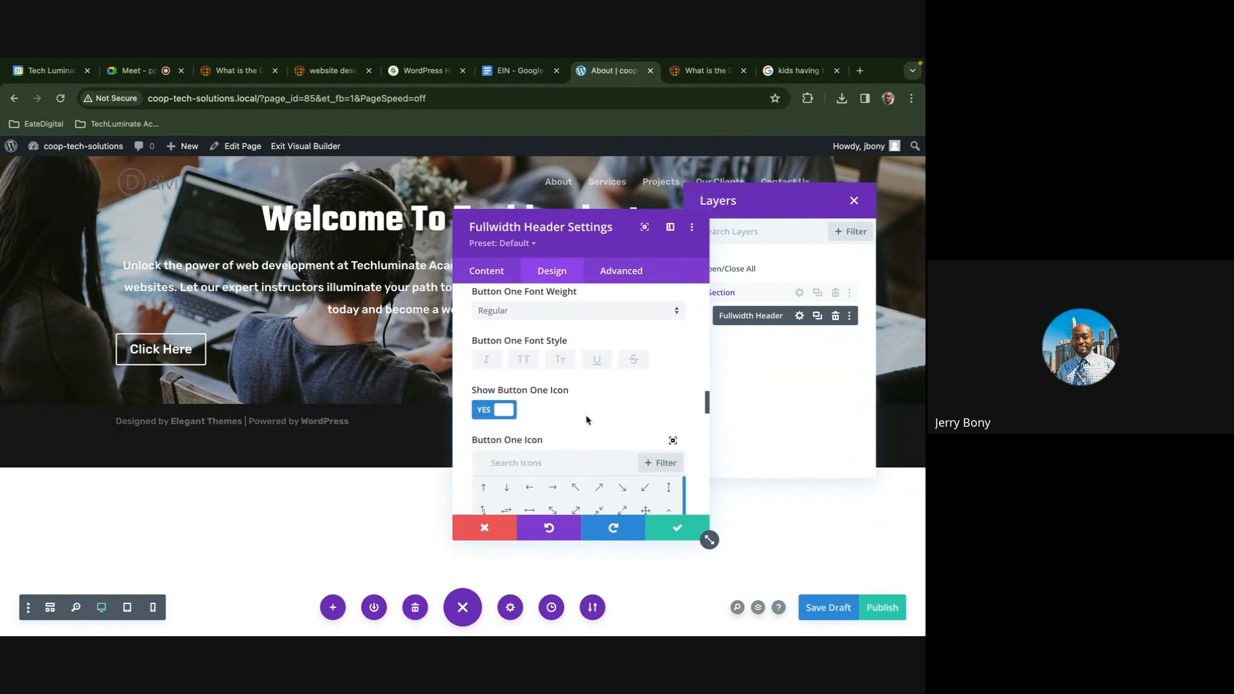
scroll(689, 478, "down", 6)
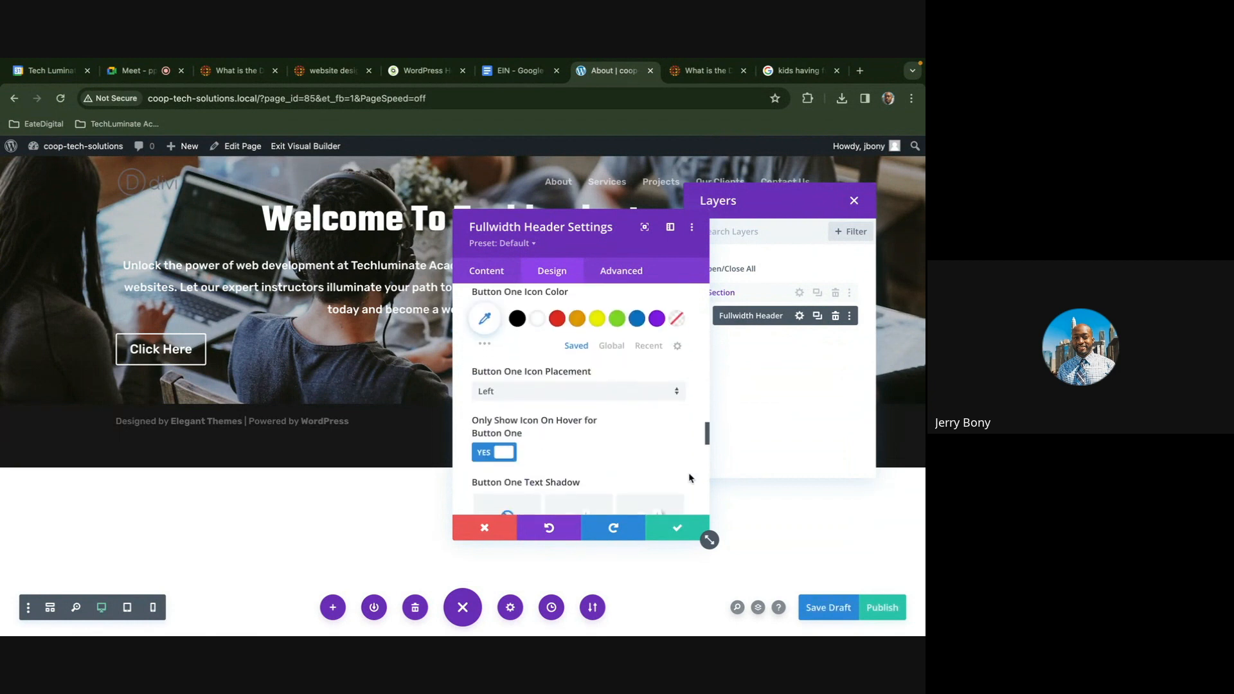
scroll(689, 478, "down", 3)
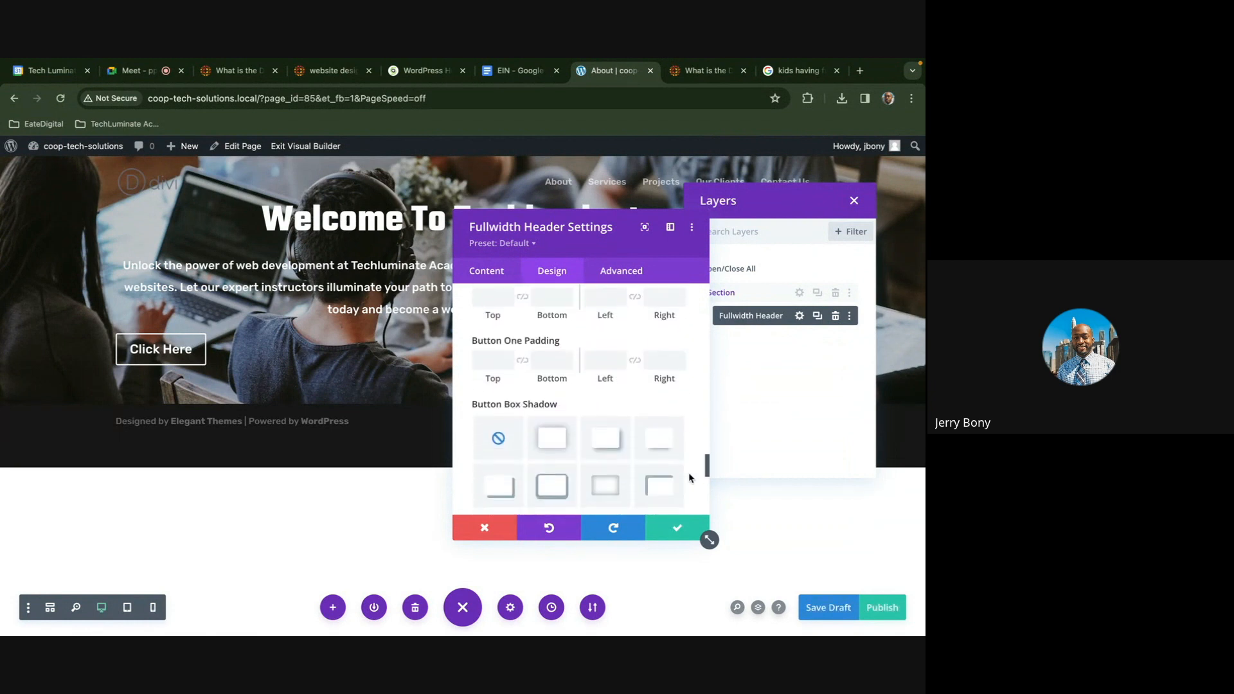
Examine the Fullwidth Header's Custom CSS options, covering both Free-Form CSS and the Module Elements fields
left_click(613, 271)
left_click(600, 368)
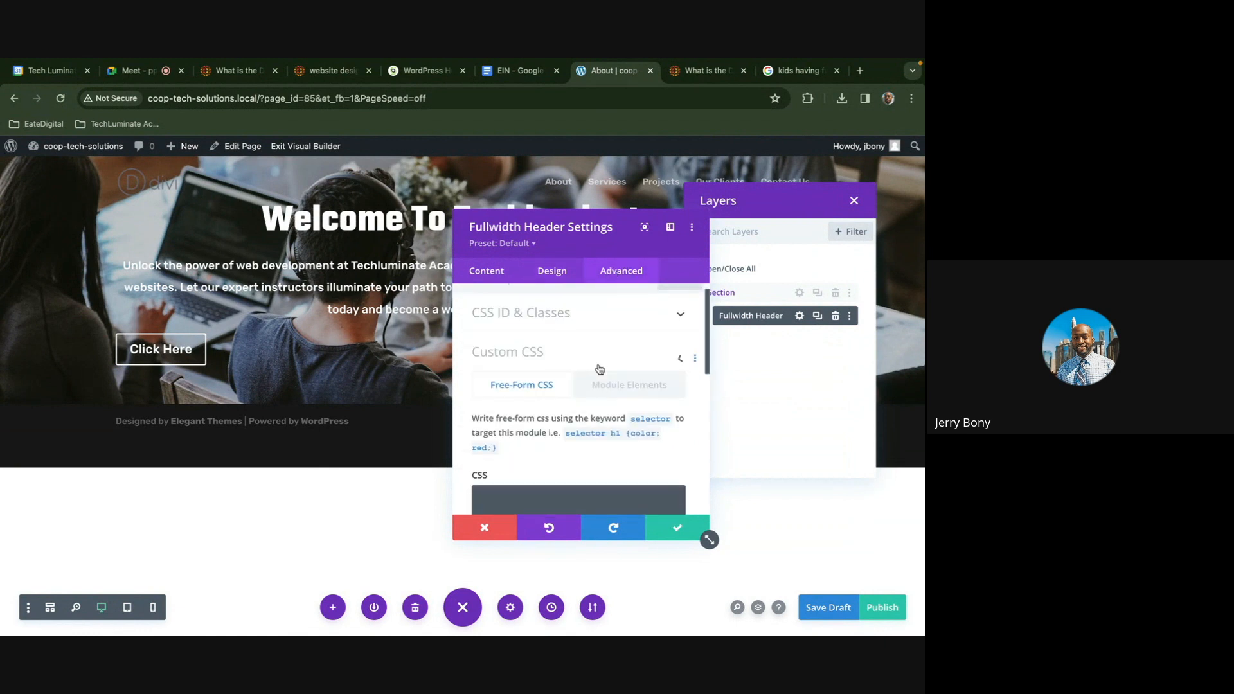
scroll(597, 448, "down", 4)
scroll(597, 443, "up", 2)
scroll(607, 314, "up", 1)
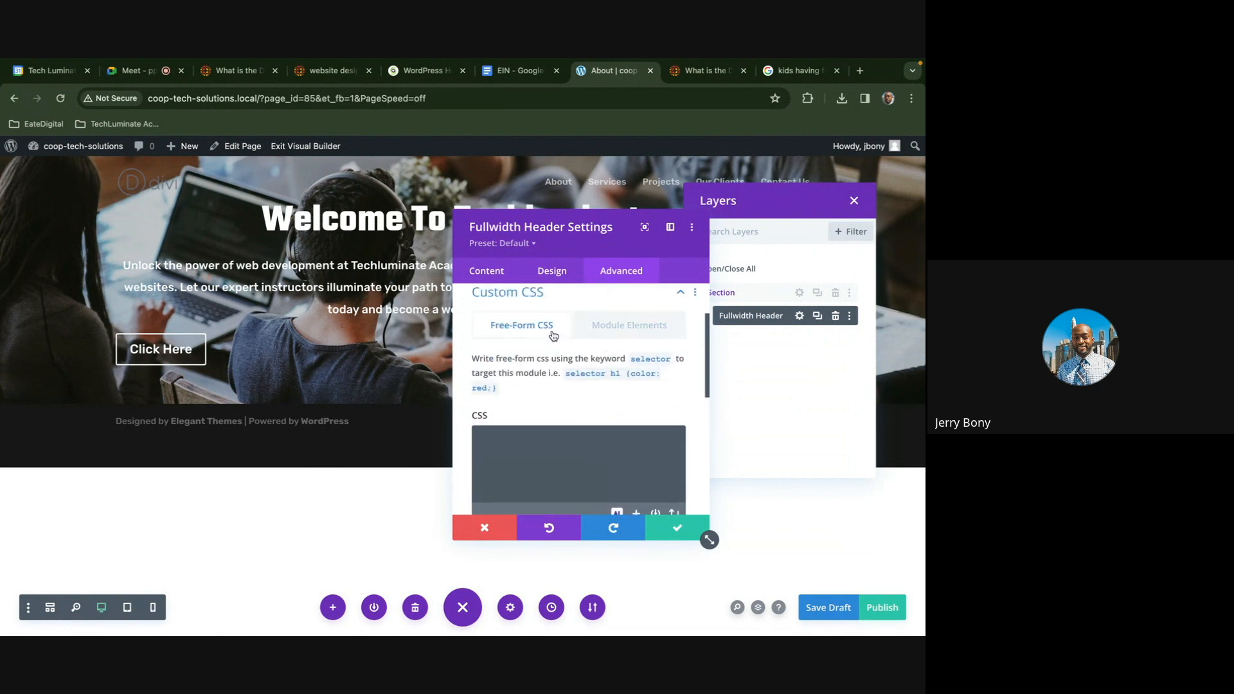
left_click(612, 328)
scroll(607, 409, "down", 5)
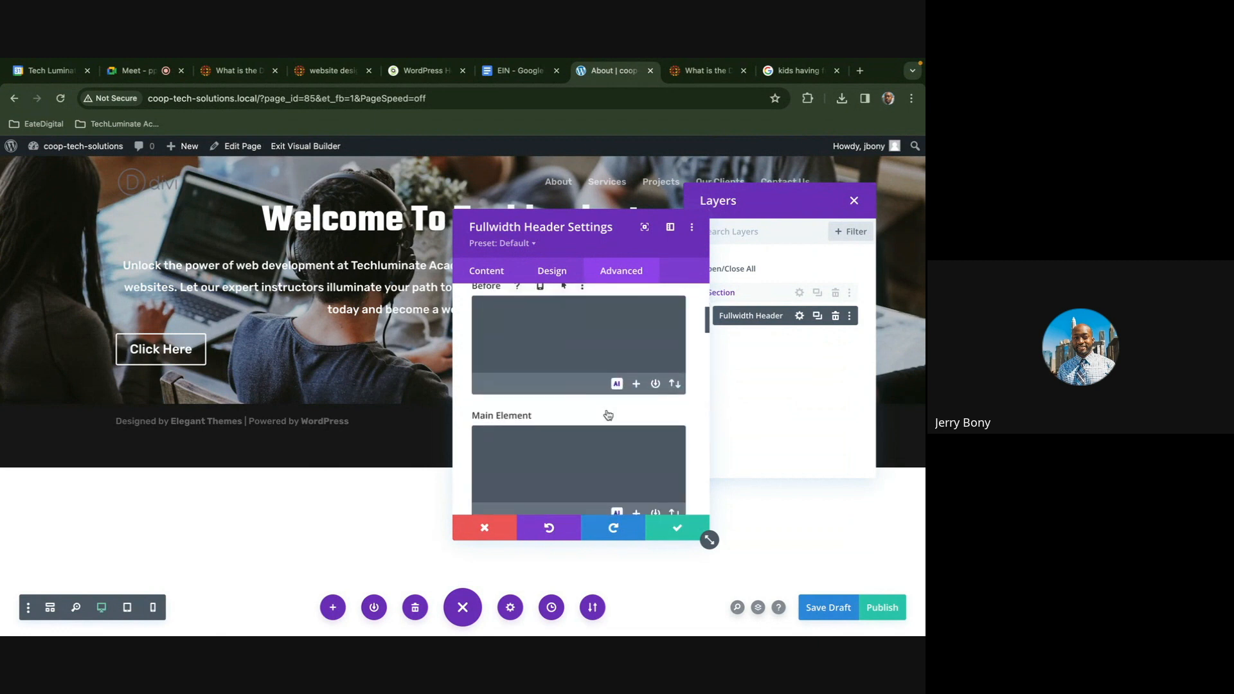
scroll(607, 410, "down", 5)
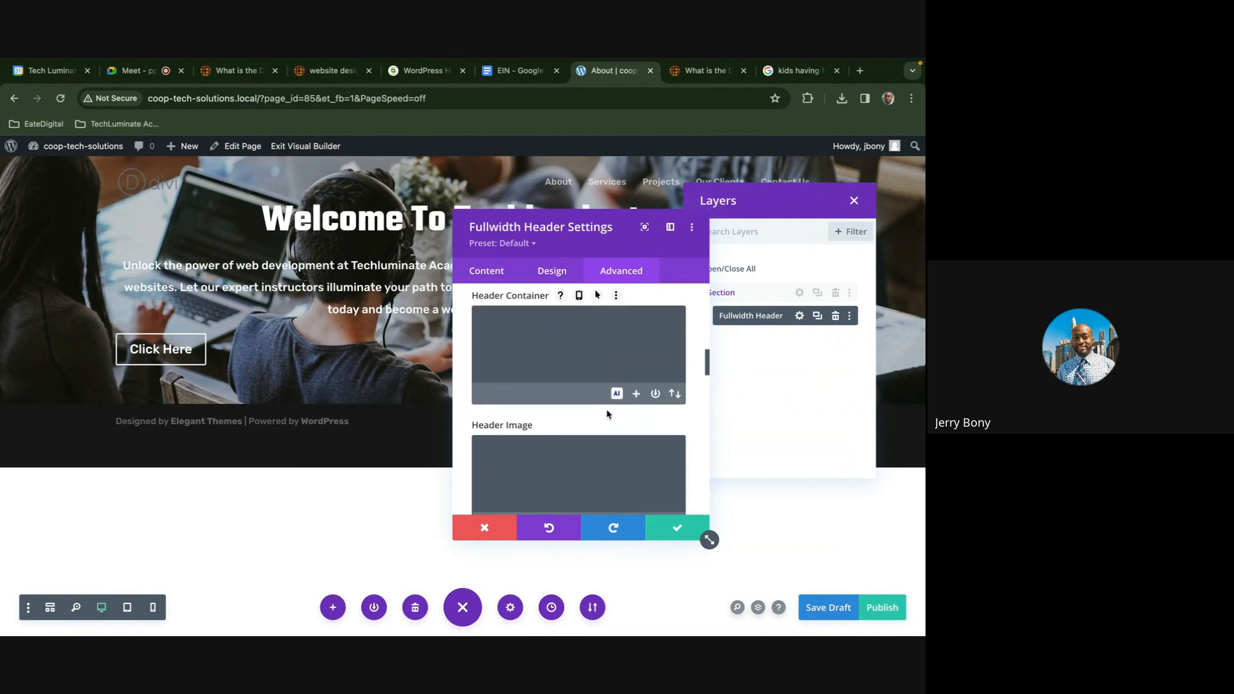
scroll(607, 409, "up", 5)
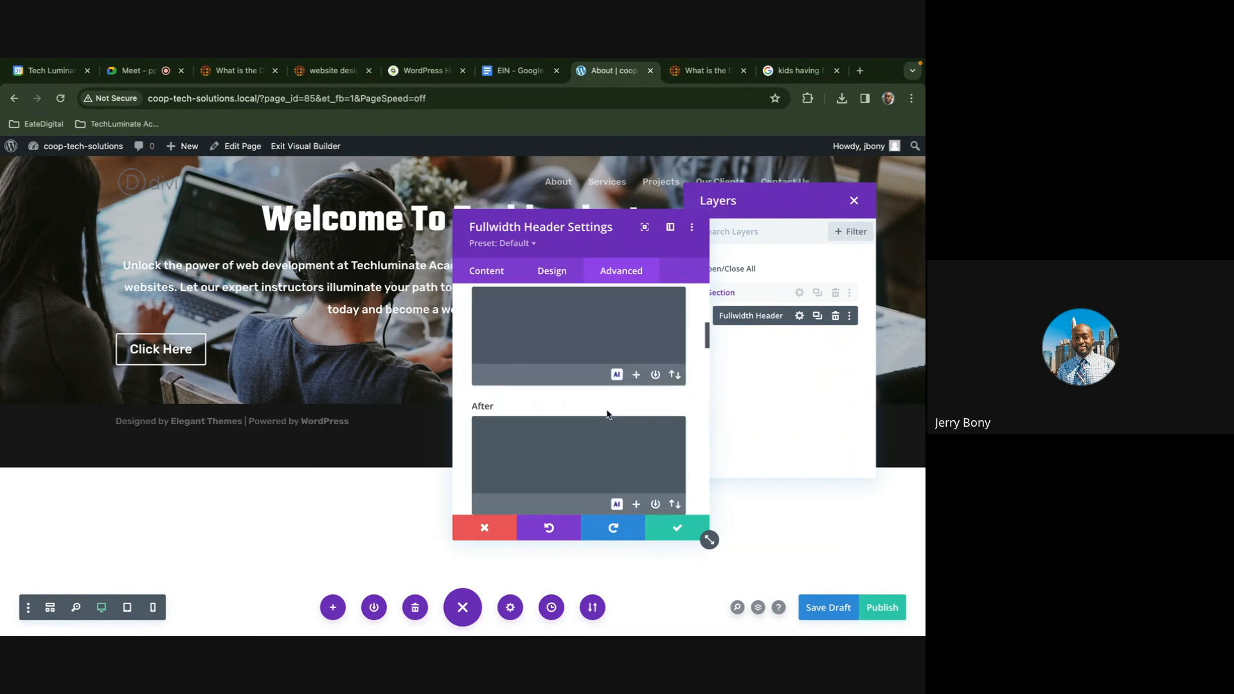
Try generating Main Element CSS with AI using the prompt "center the elements in this section horizontally", then discard the code
left_click(592, 434)
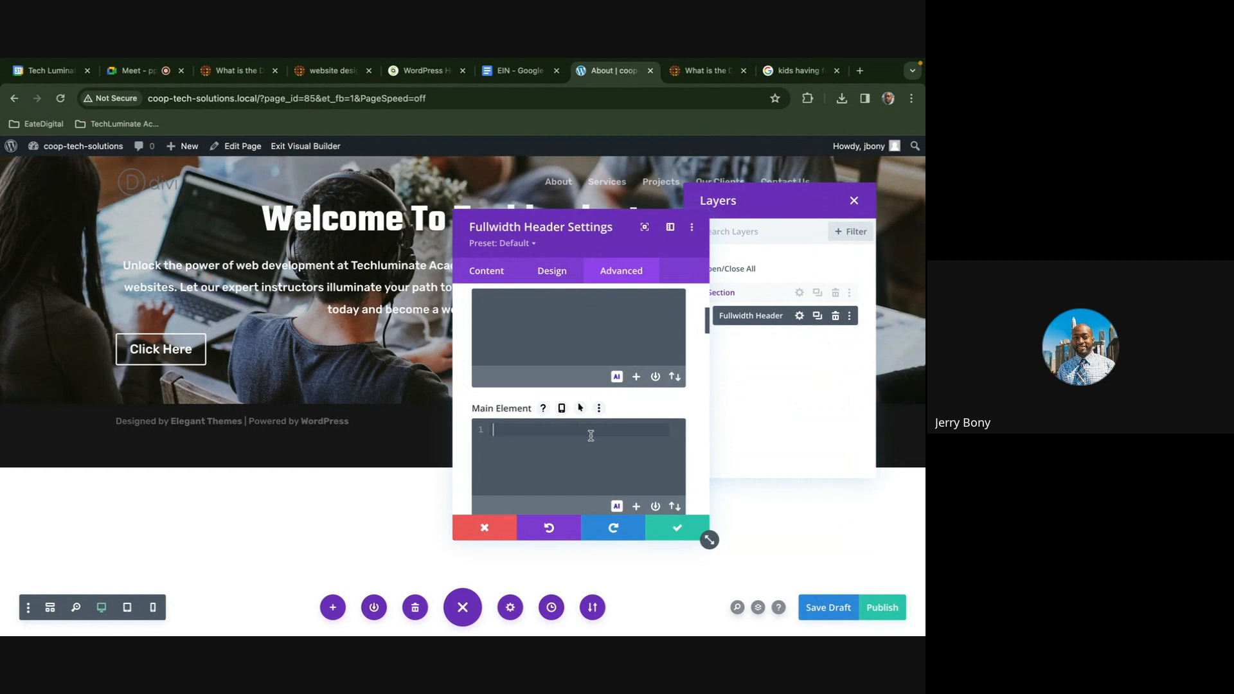
left_click(617, 507)
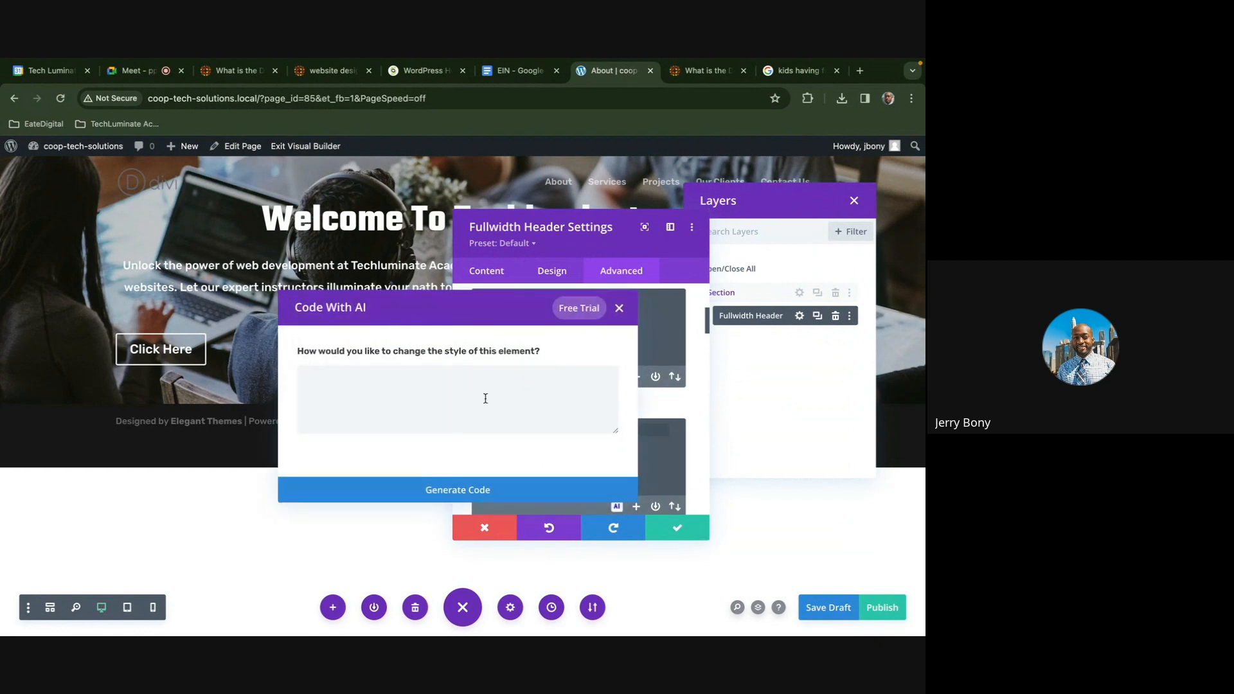
type("cen")
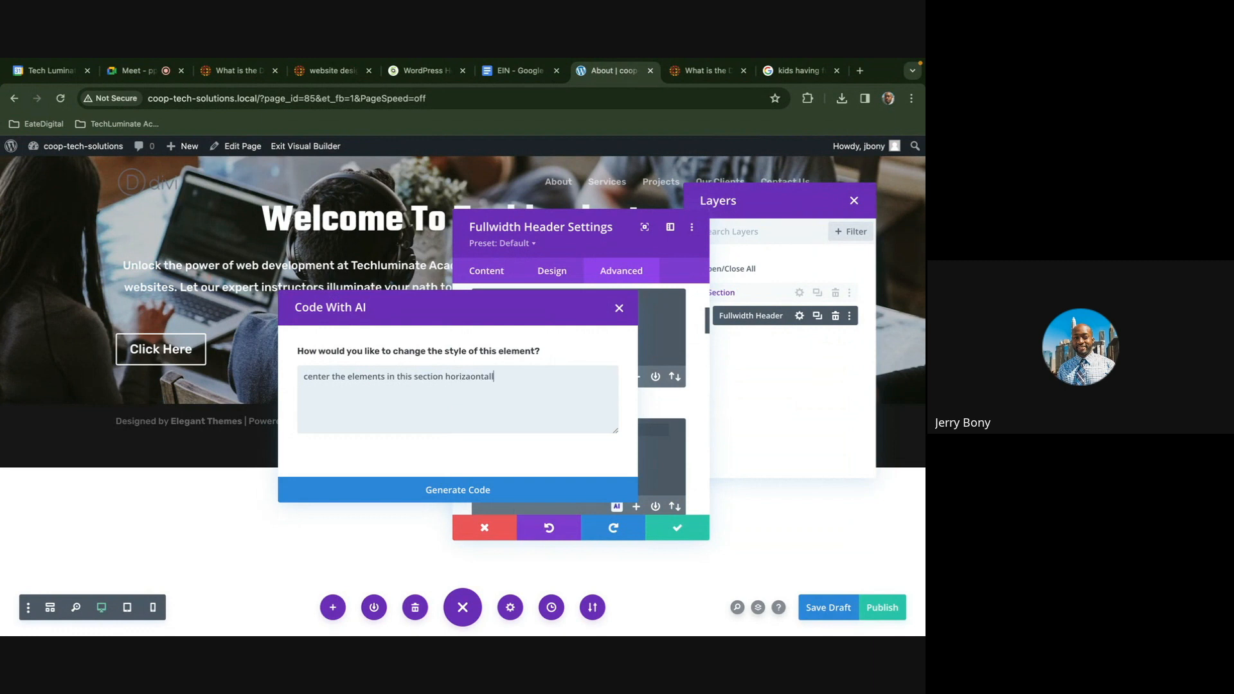
left_click(470, 376)
key("BackSpace")
key("BackSpace")
key("BackSpace")
type("iz")
left_click(538, 492)
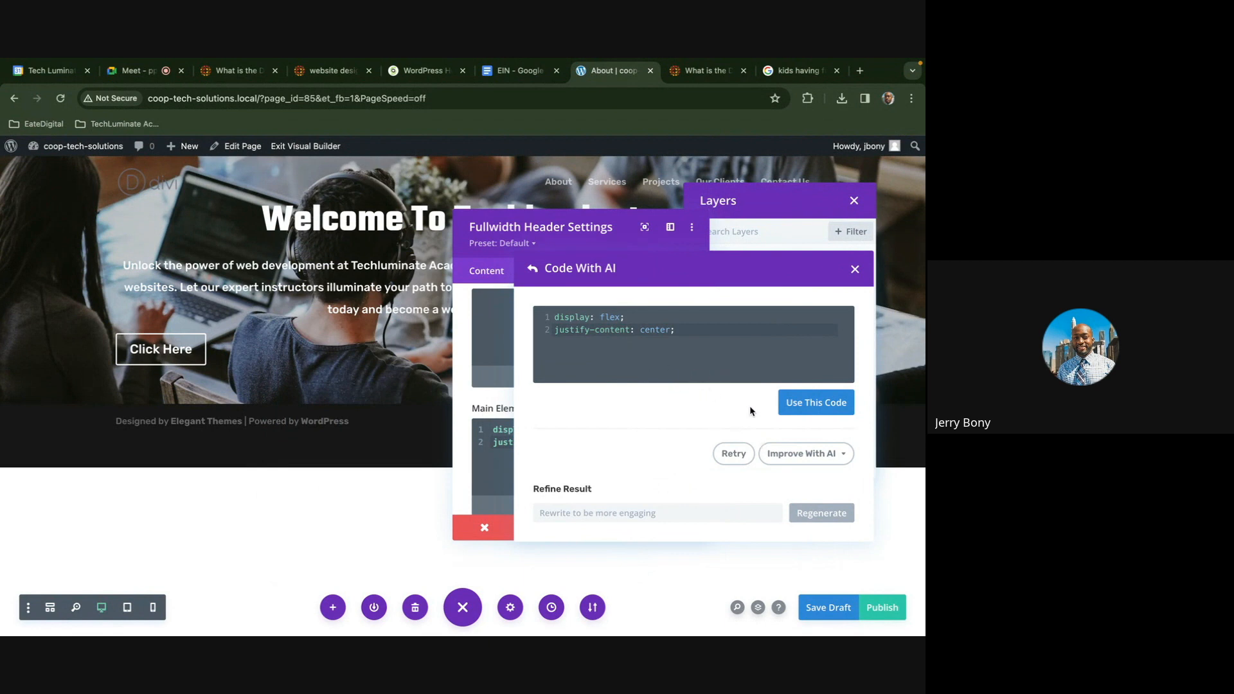
left_click(854, 270)
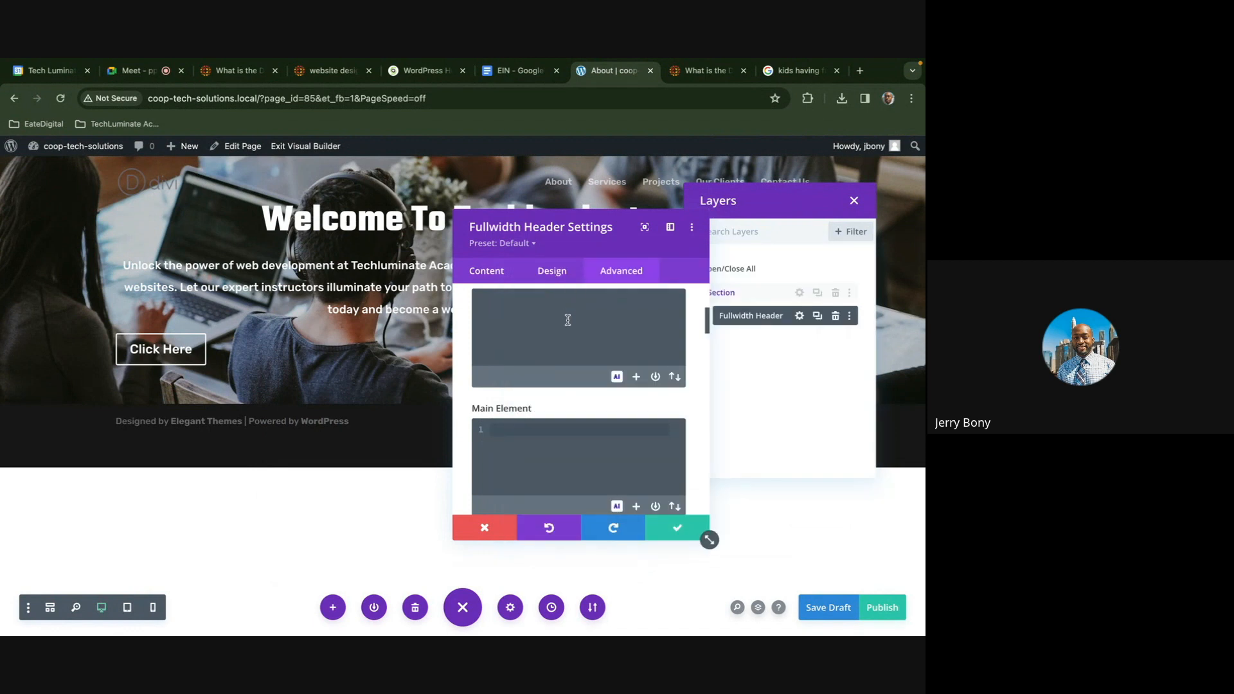
Generate free-form CSS for the Fullwidth Header with AI using the prompt "center elements horizontally"
scroll(573, 345, "up", 10)
scroll(574, 347, "down", 1)
left_click(540, 400)
scroll(540, 401, "down", 3)
left_click(540, 396)
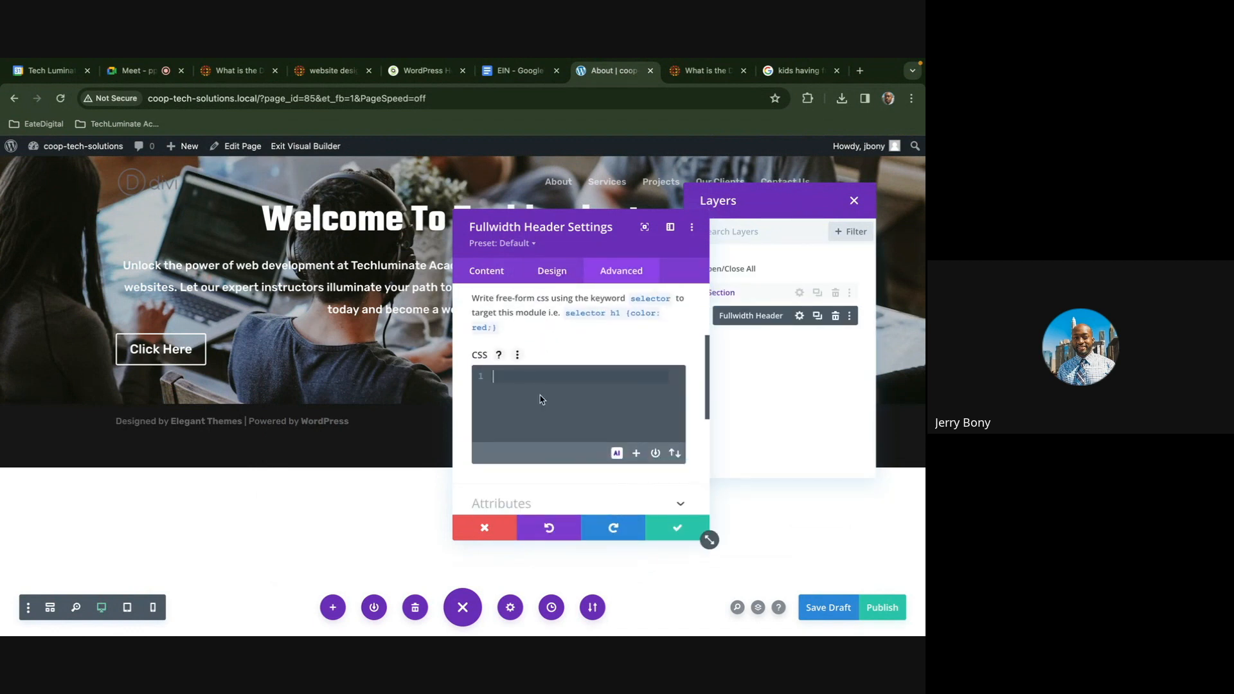
left_click(616, 453)
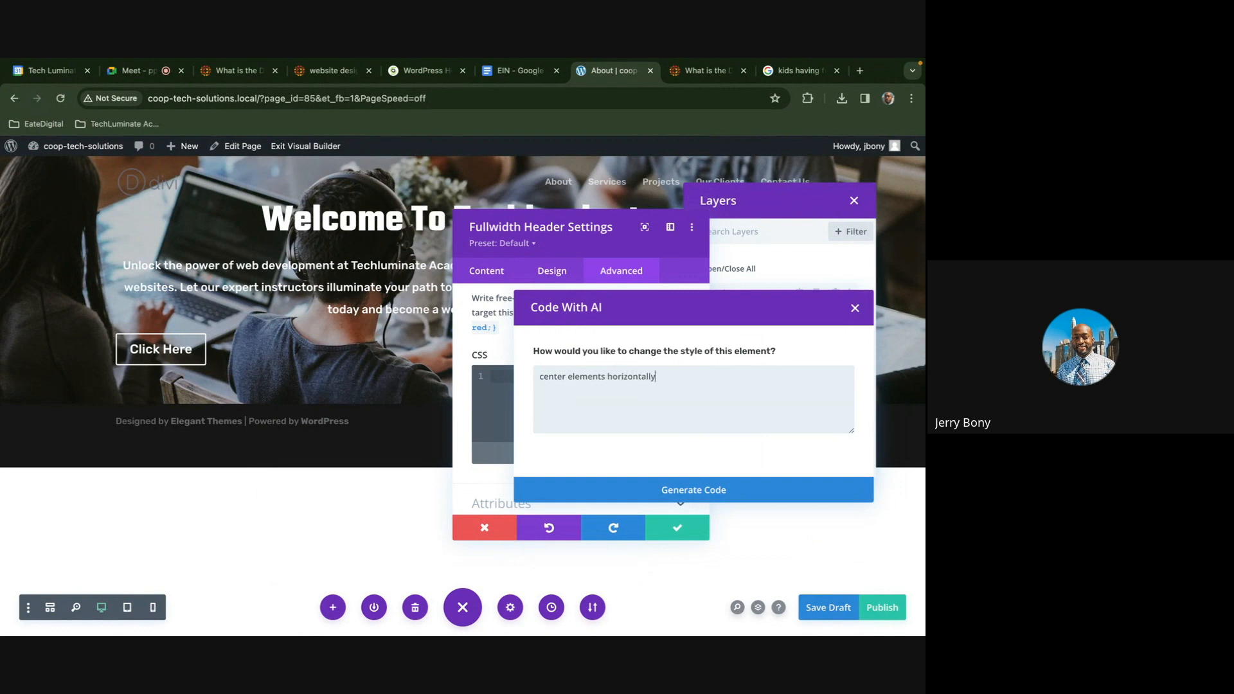
left_click(618, 503)
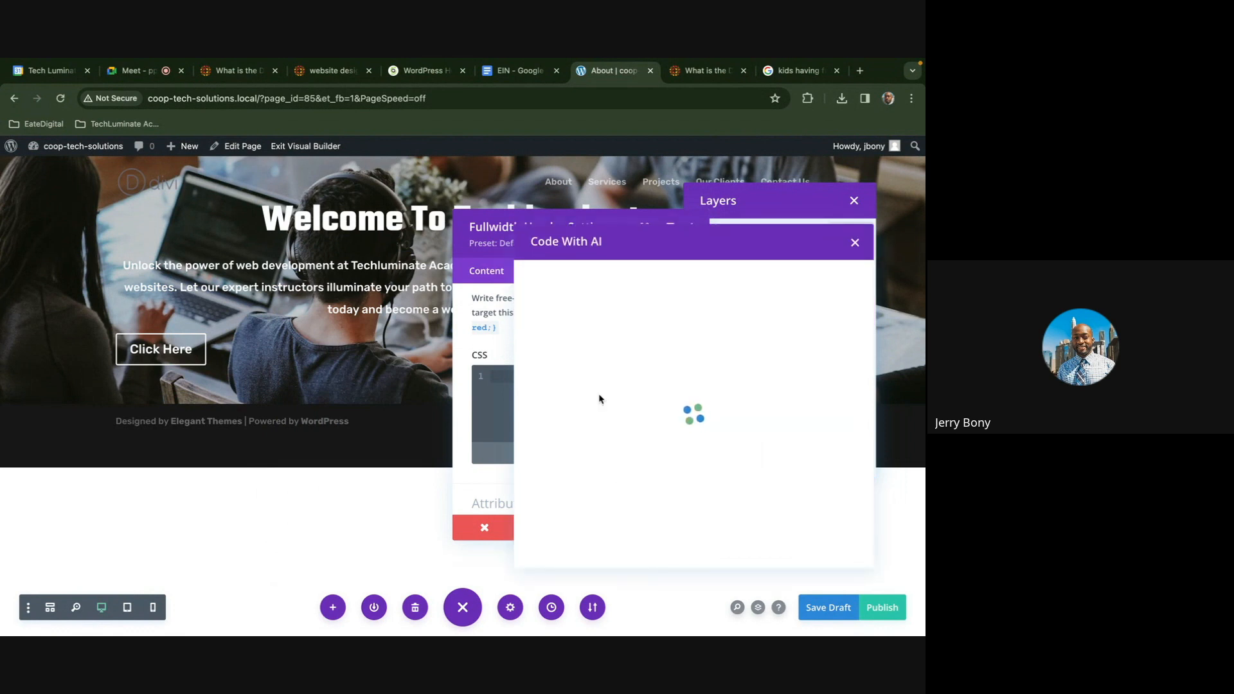
Try replacing the generated .selector declarations with display: flex; justify-content: center; and align-items: center; in the AI code editor
left_click_drag(661, 331, 547, 333)
type("disp")
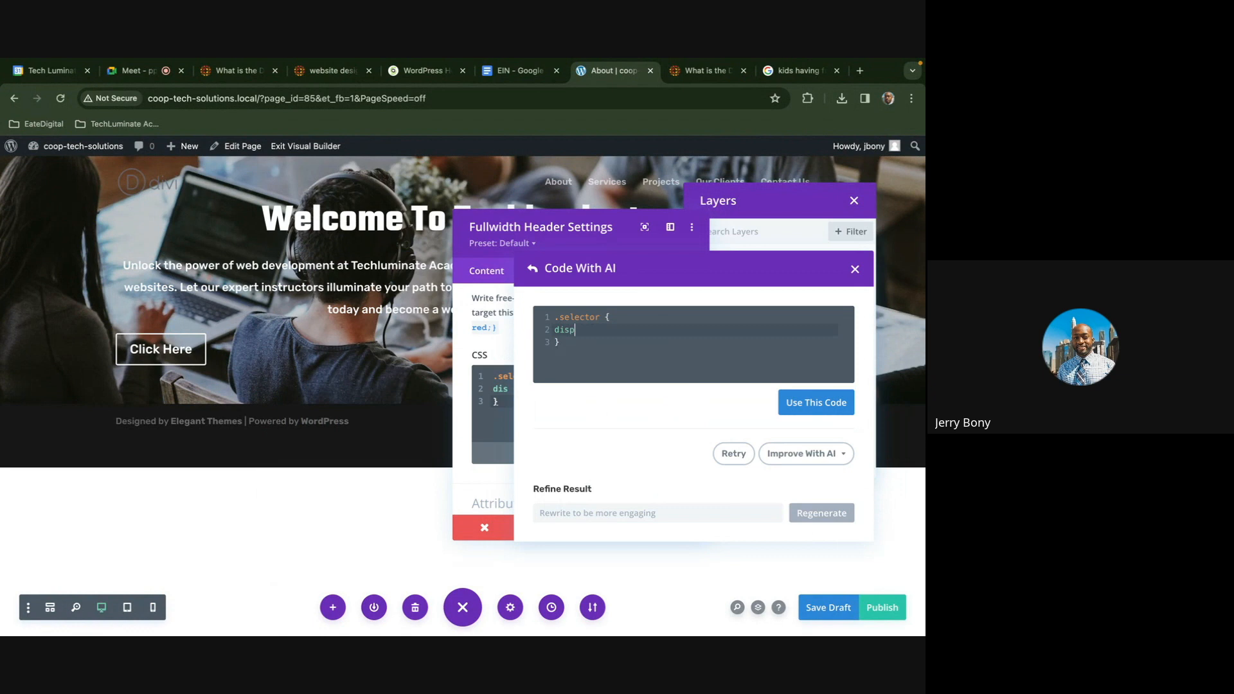
type("lay: flex; ")
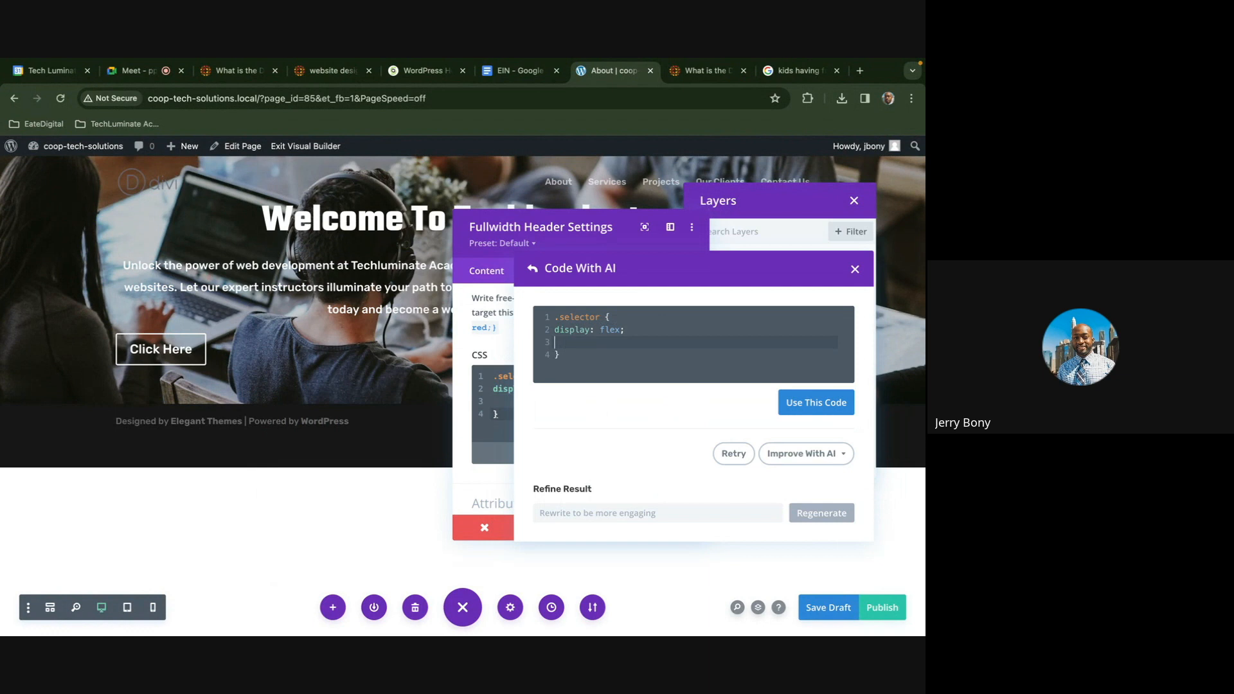
type("just")
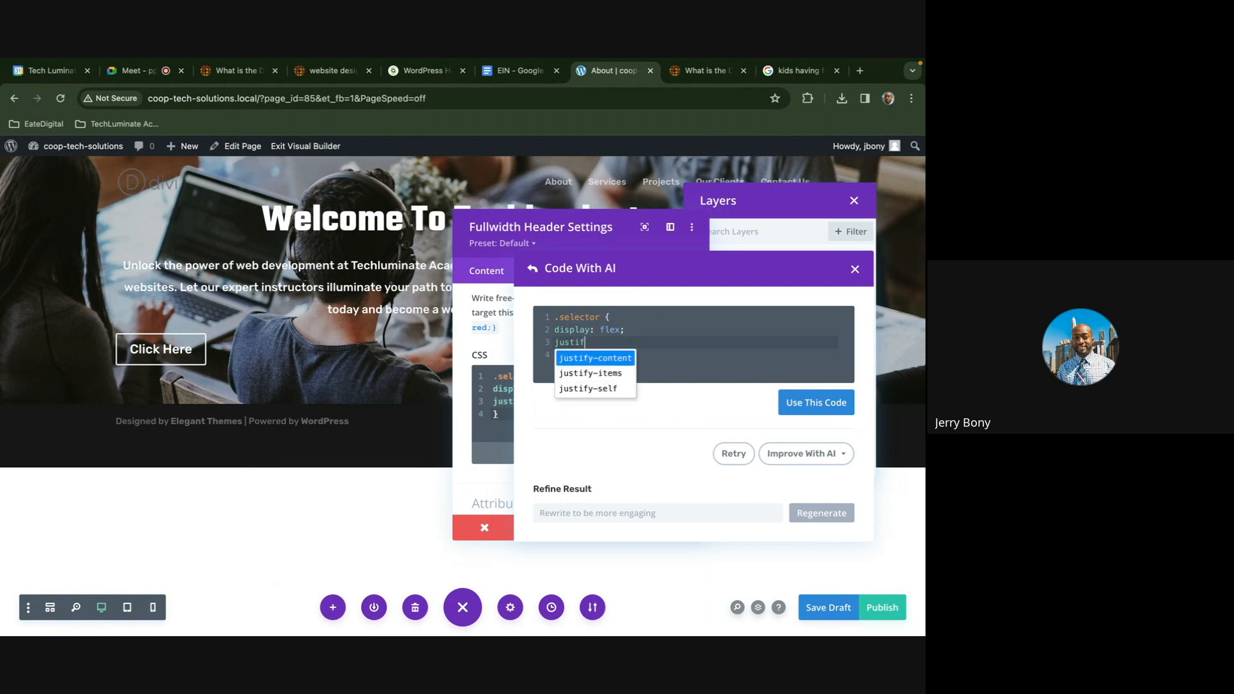
type("if")
key("Return")
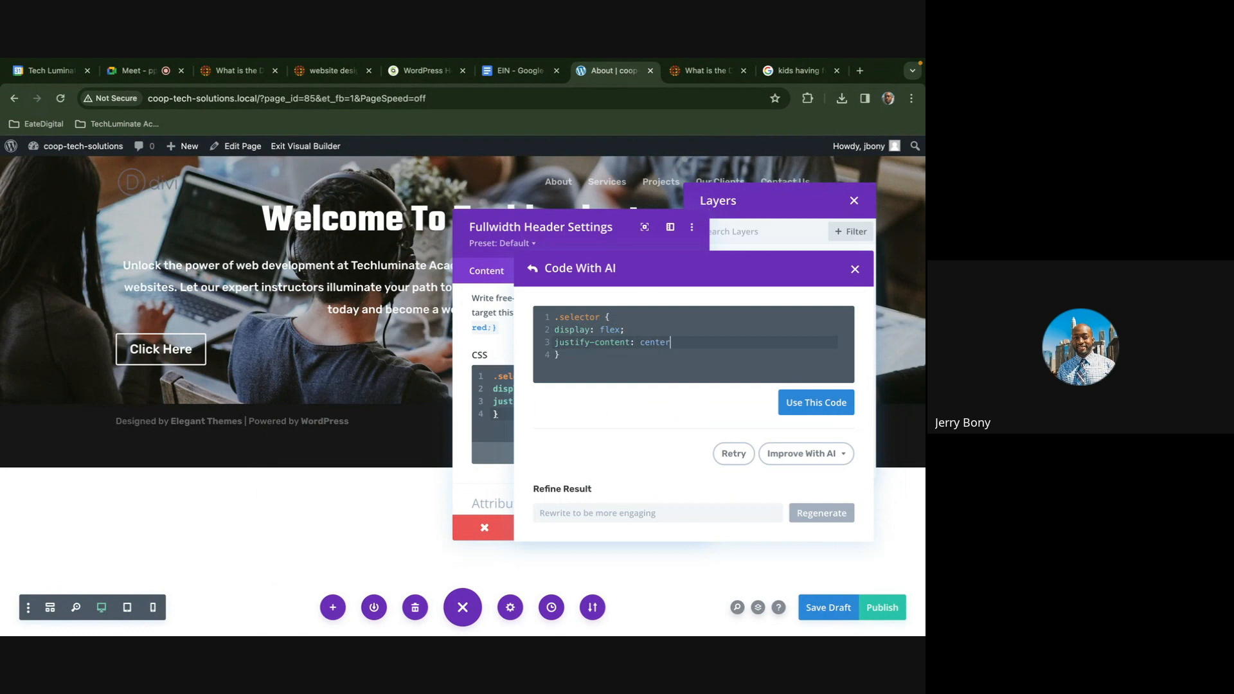
type(": center;")
key("Return")
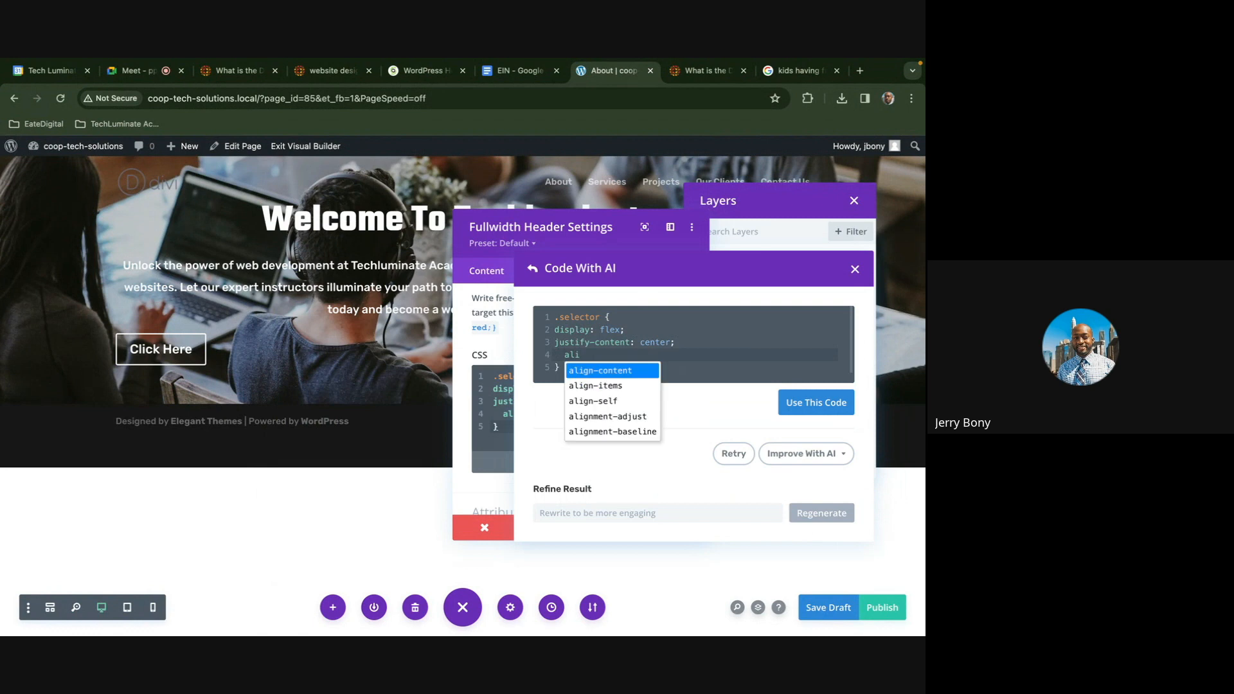
type("alig")
left_click(591, 390)
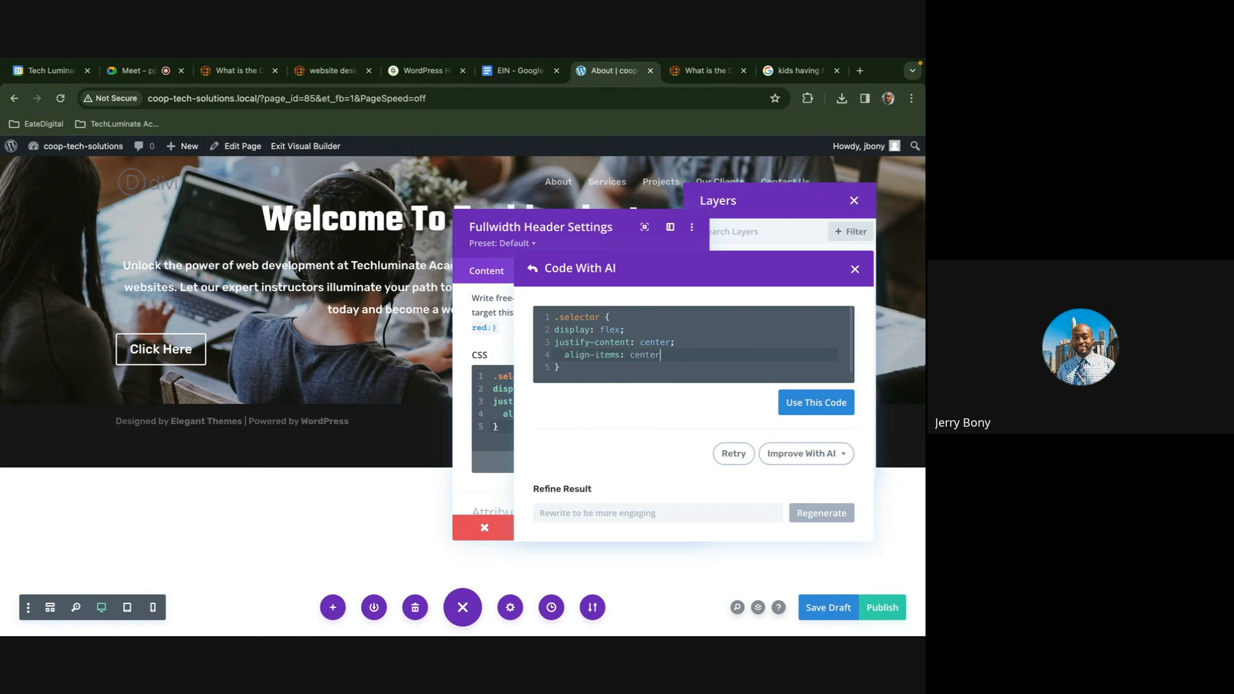
Clear all the generated CSS, discard the AI code, and save the Fullwidth Header settings
left_click(563, 367)
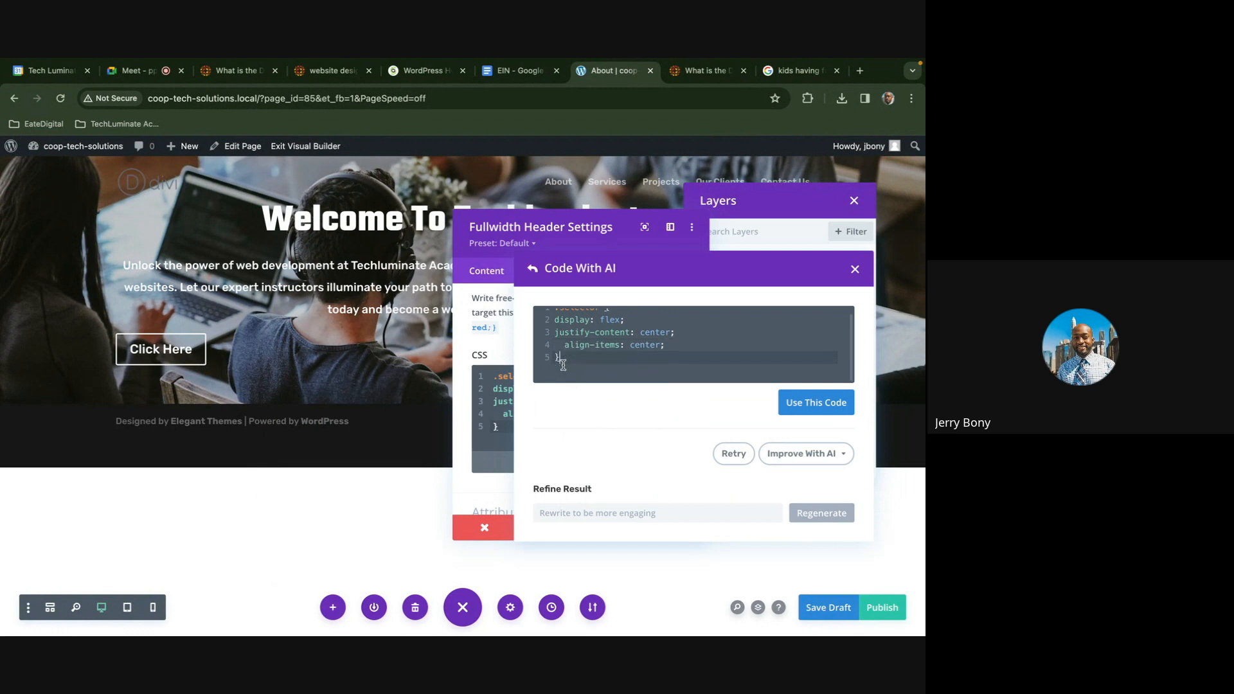
key("ctrl+a")
key("BackSpace")
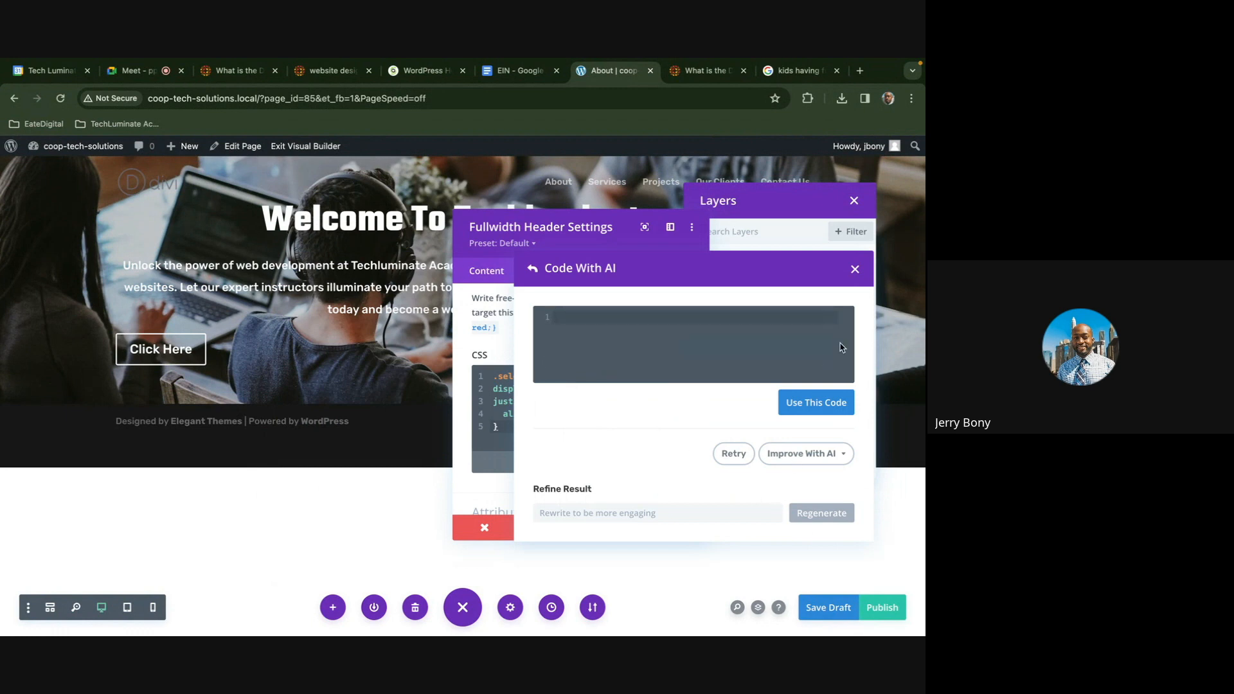
left_click(856, 270)
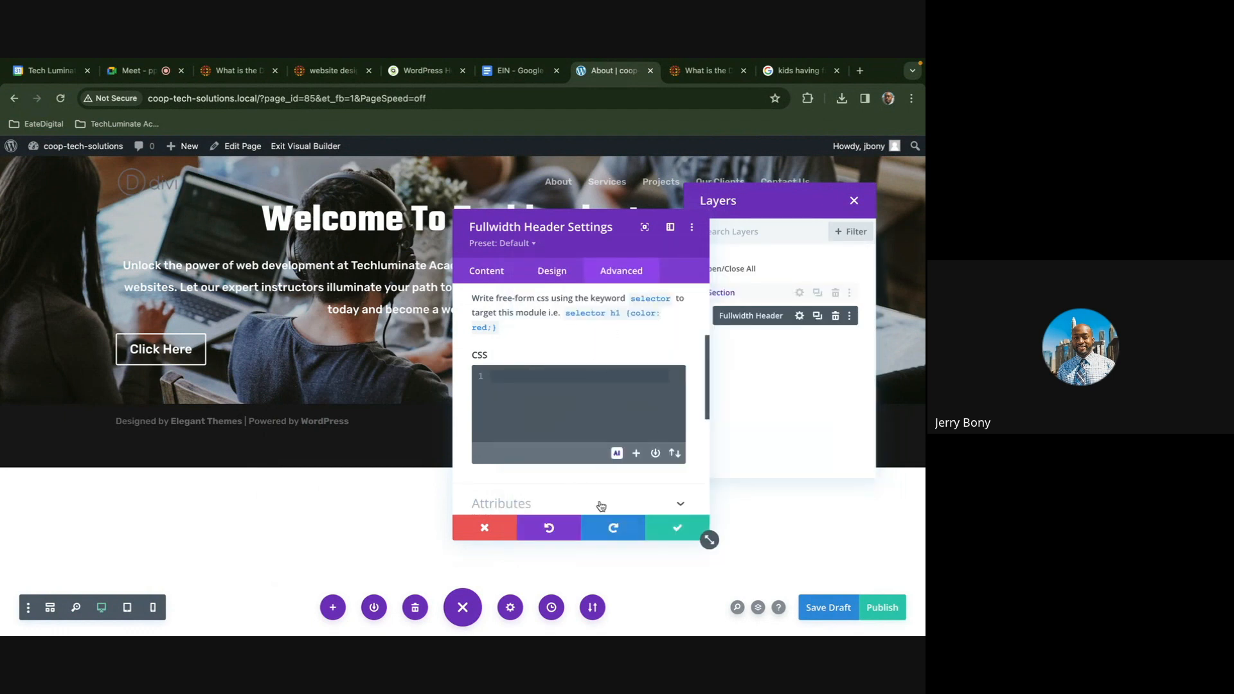
left_click(691, 529)
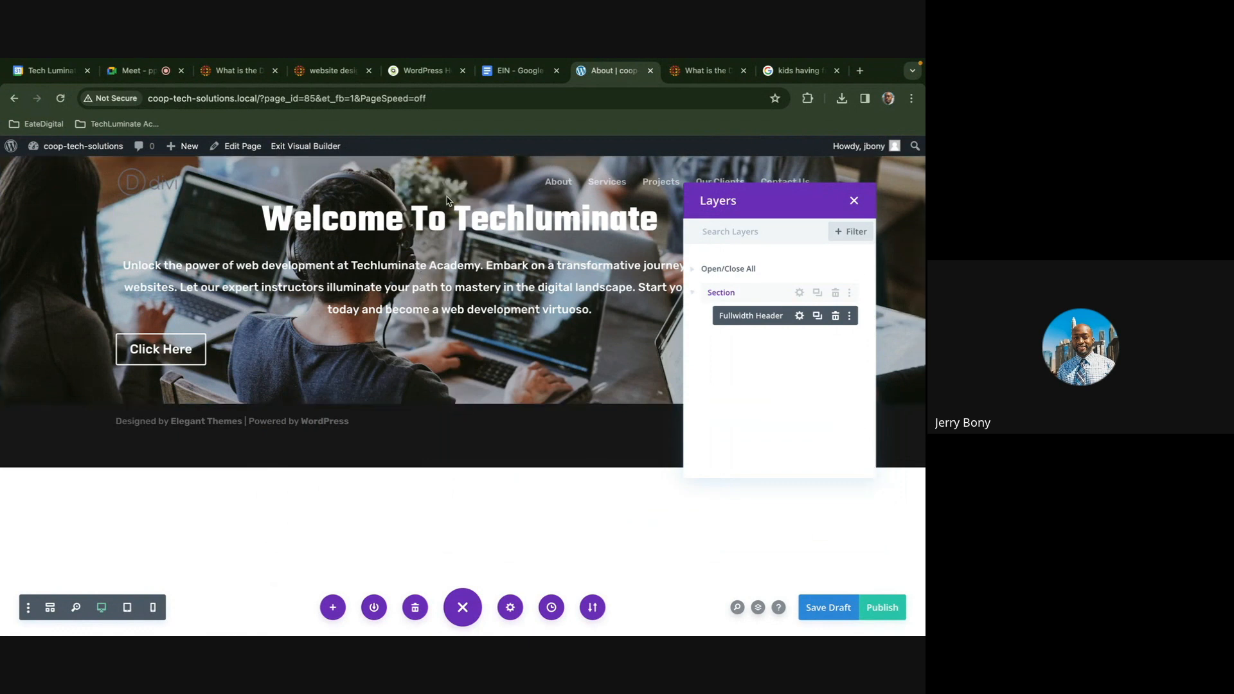
Set the Fullwidth Header's Button One text color to white
left_click(747, 319)
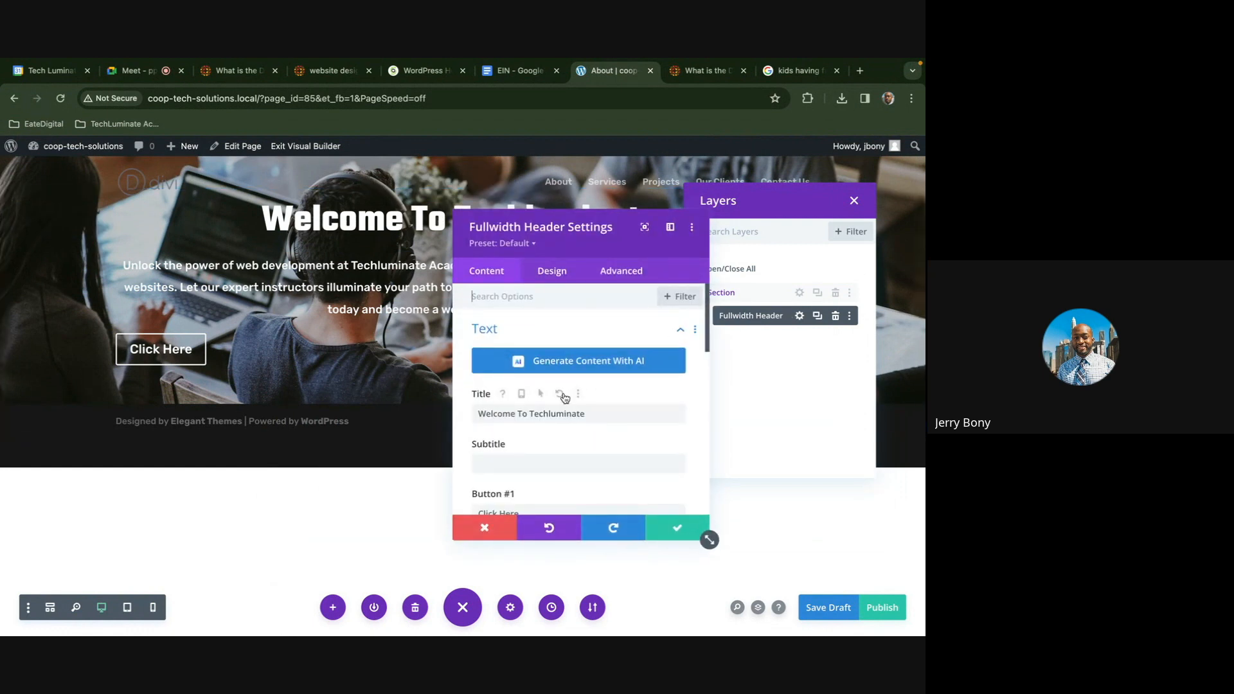
left_click(485, 528)
left_click(799, 315)
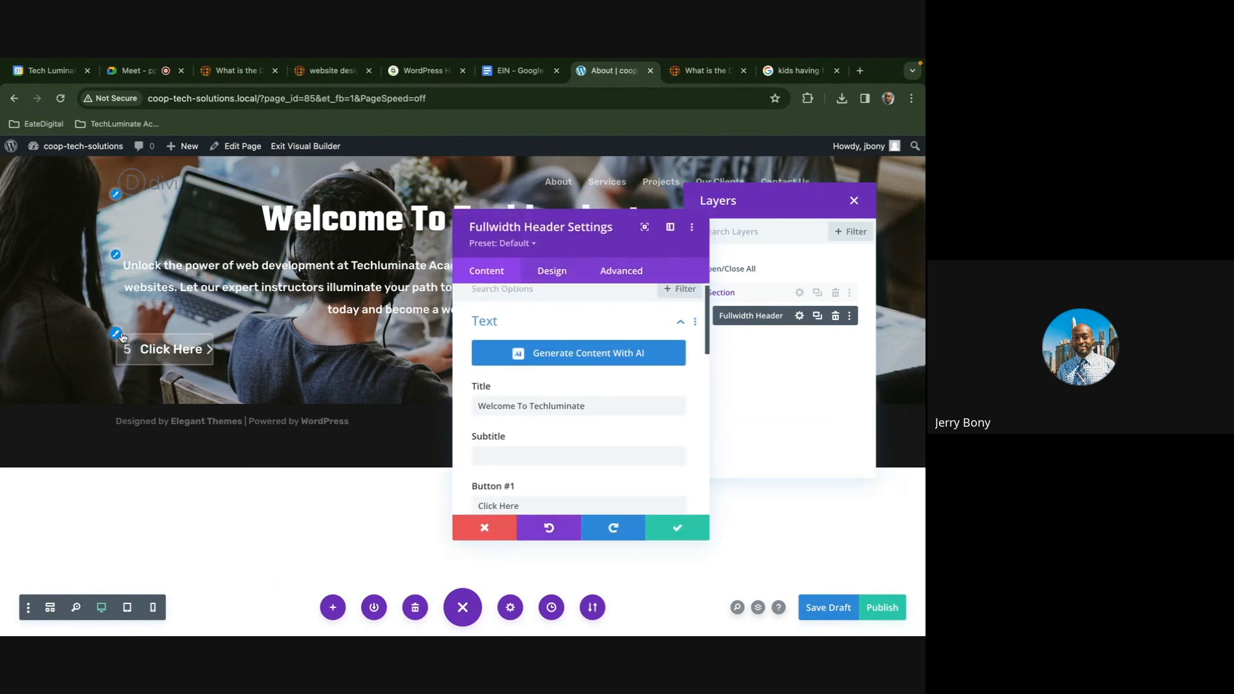
left_click(553, 271)
left_click(508, 490)
scroll(540, 404, "down", 2)
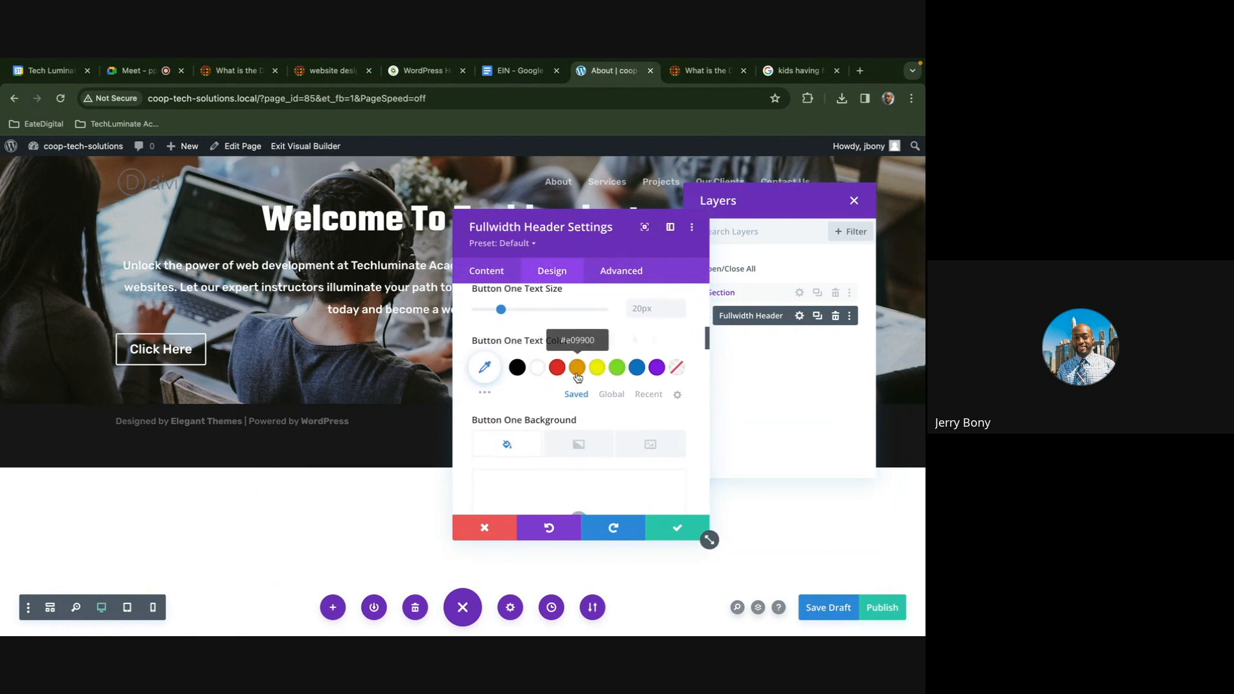
left_click(577, 368)
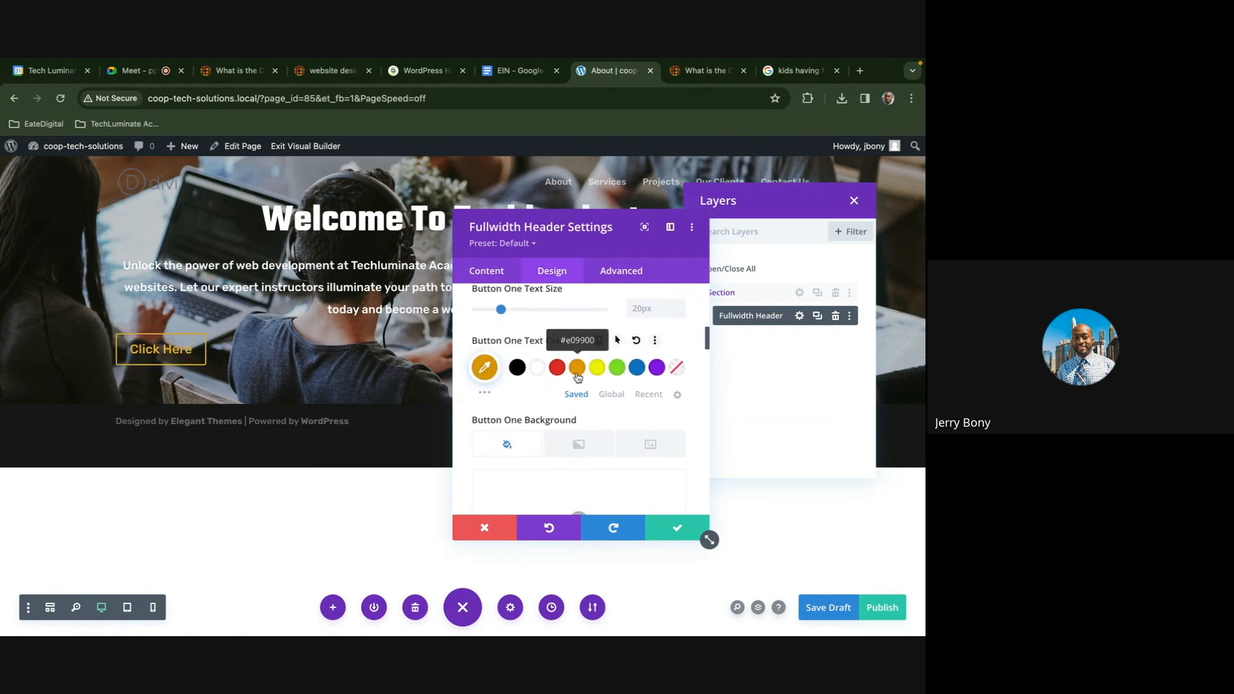
left_click(538, 371)
Set both the background color and the border color of Button One to #e09900
scroll(566, 437, "down", 3)
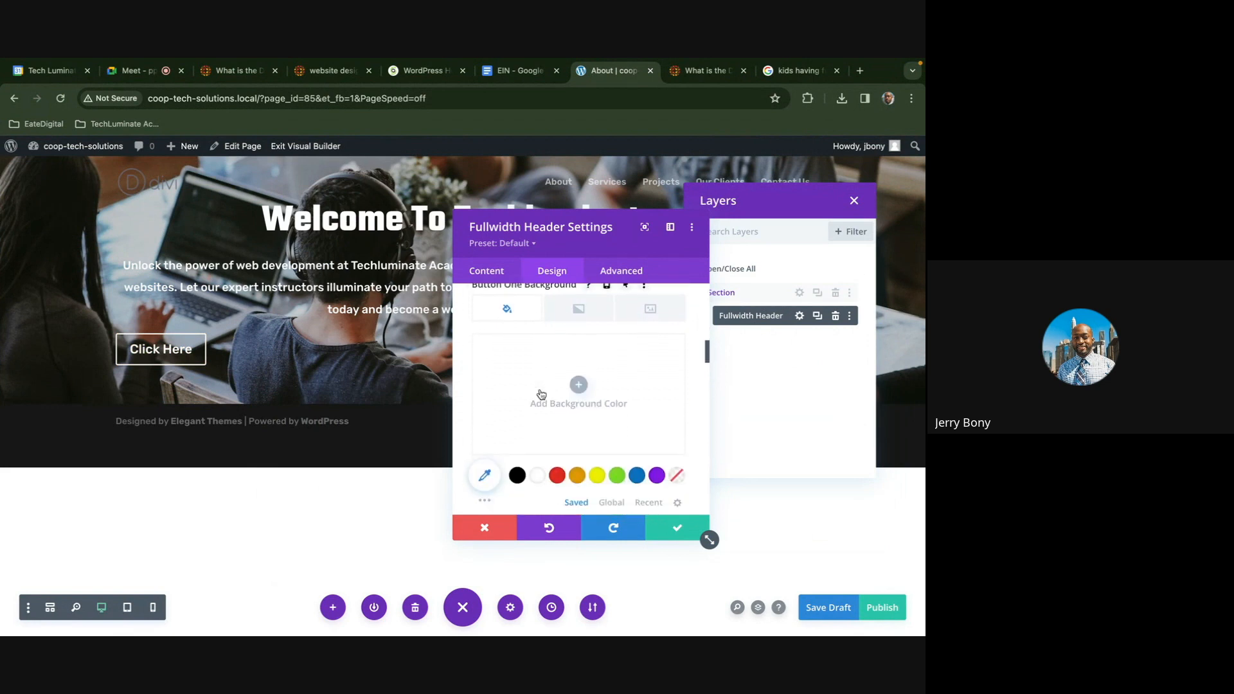
left_click(577, 475)
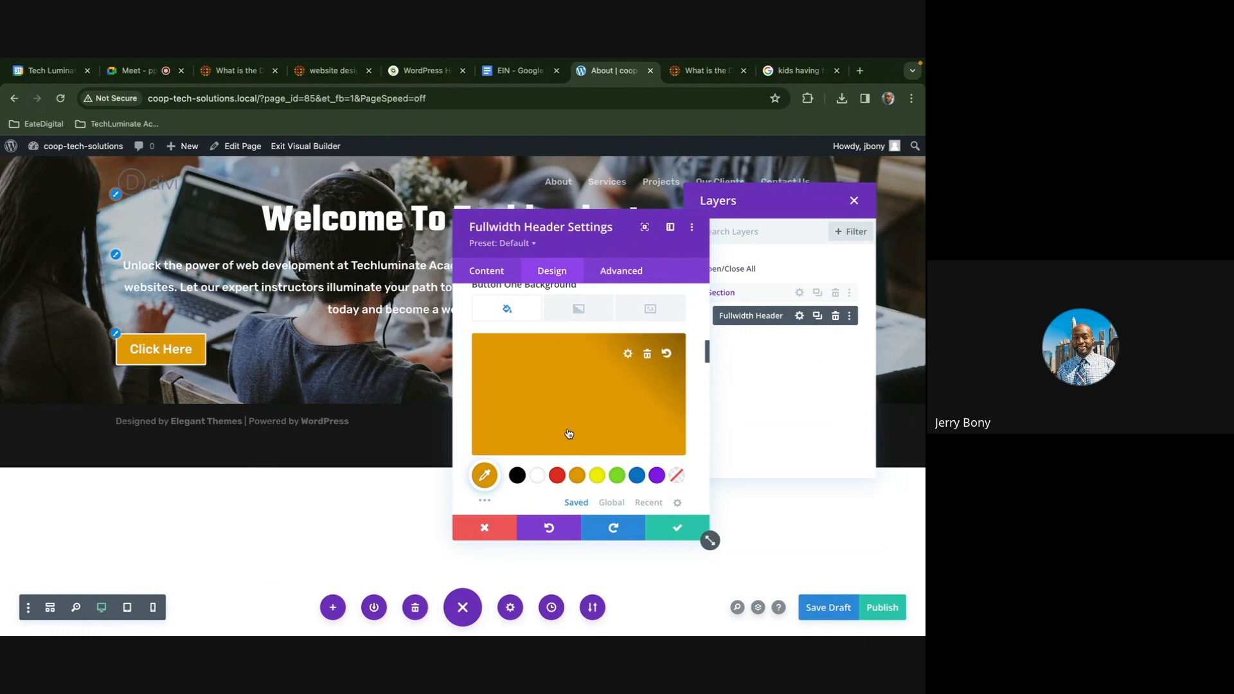
scroll(530, 427, "down", 2)
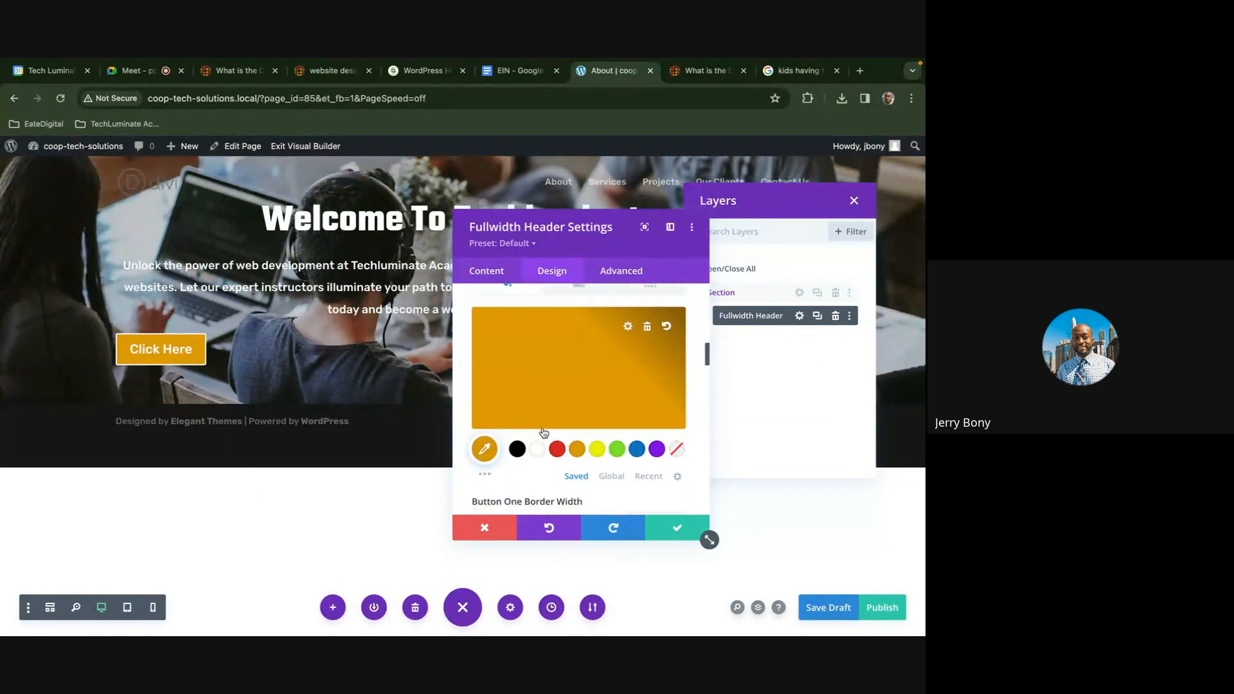
scroll(542, 427, "down", 2)
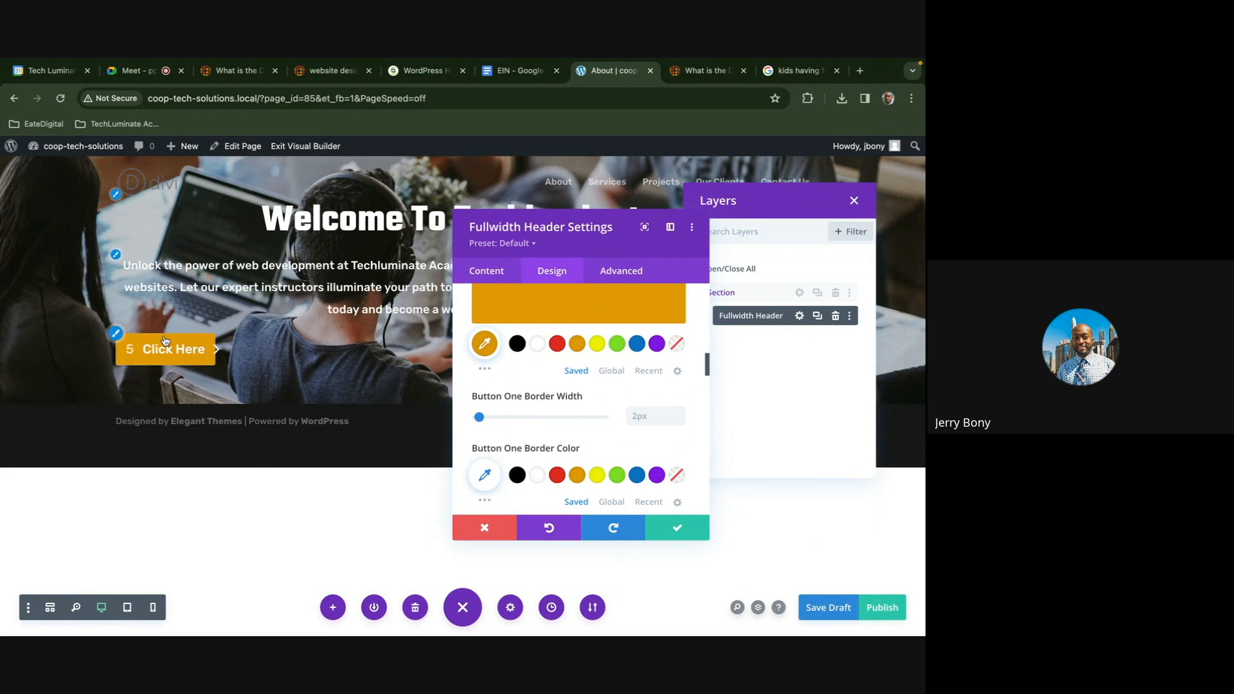
left_click(577, 475)
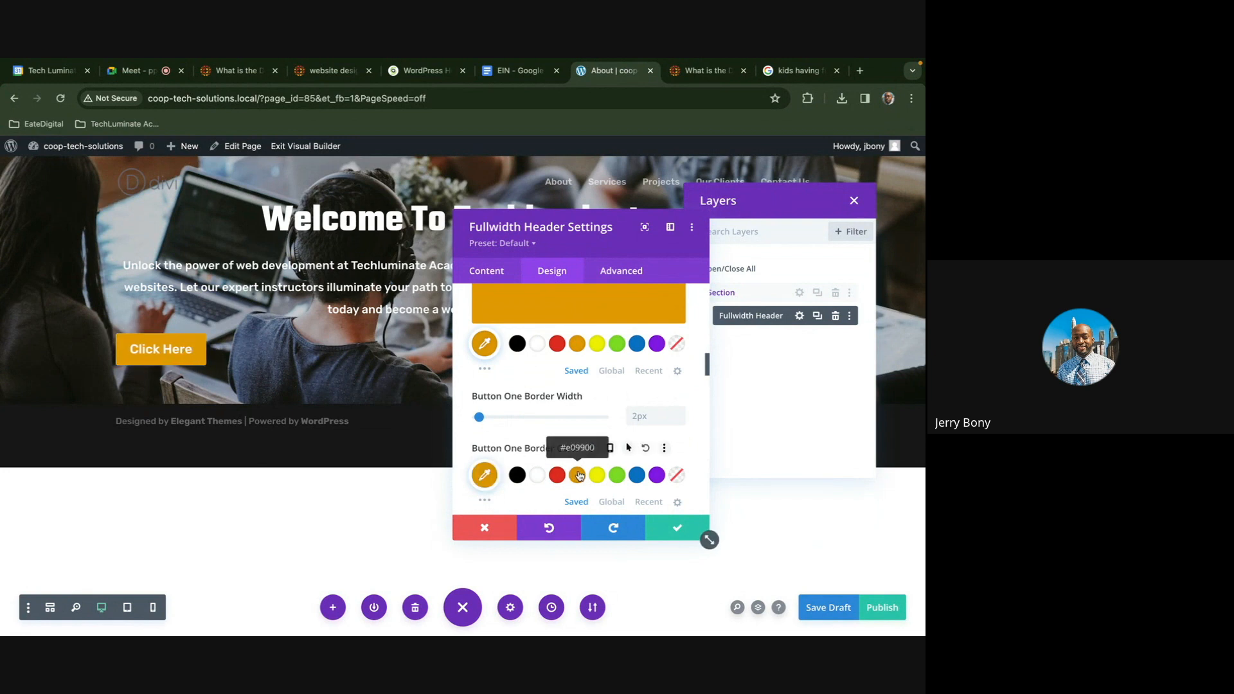
Try the italic, uppercase, small caps, underline and strikethrough font styles on Button One
scroll(563, 455, "up", 3)
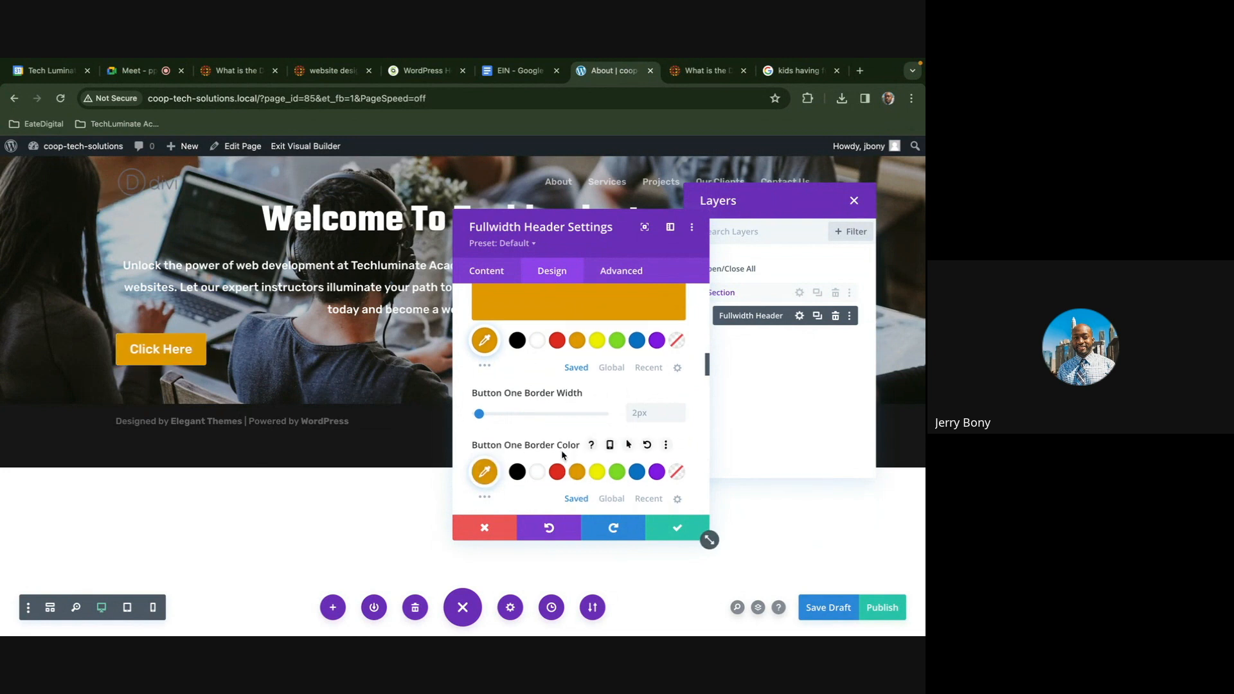
scroll(563, 455, "up", 10)
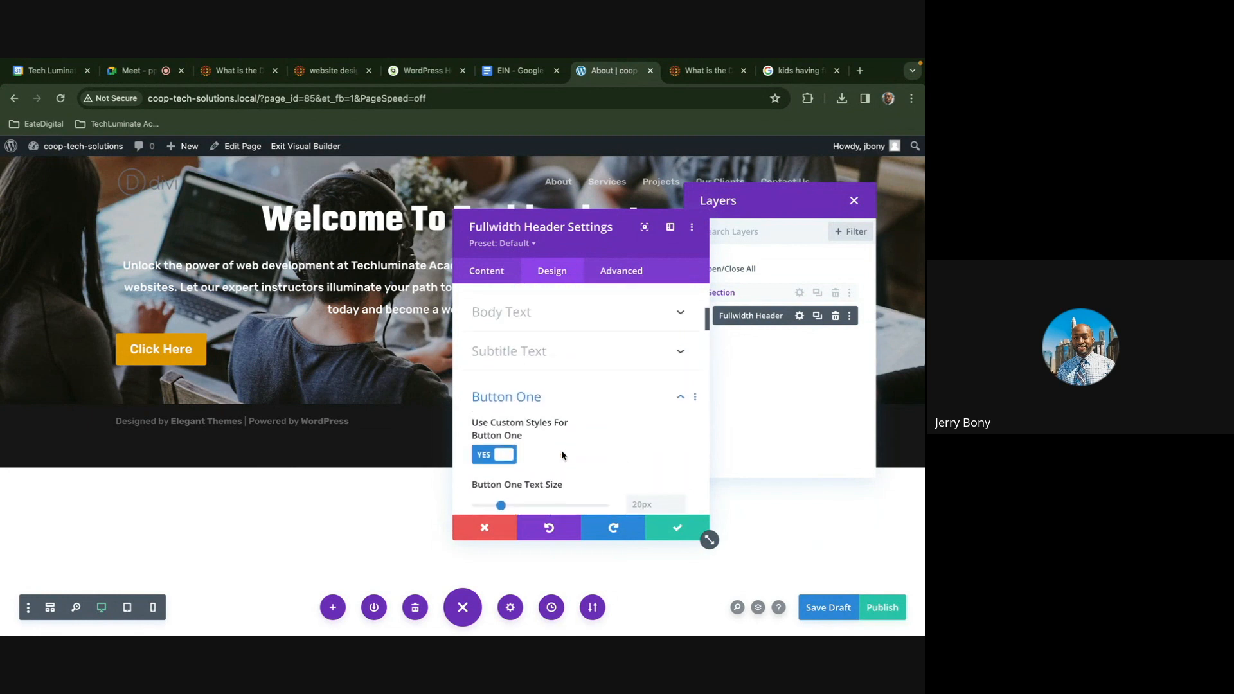
scroll(563, 456, "down", 3)
scroll(564, 456, "down", 10)
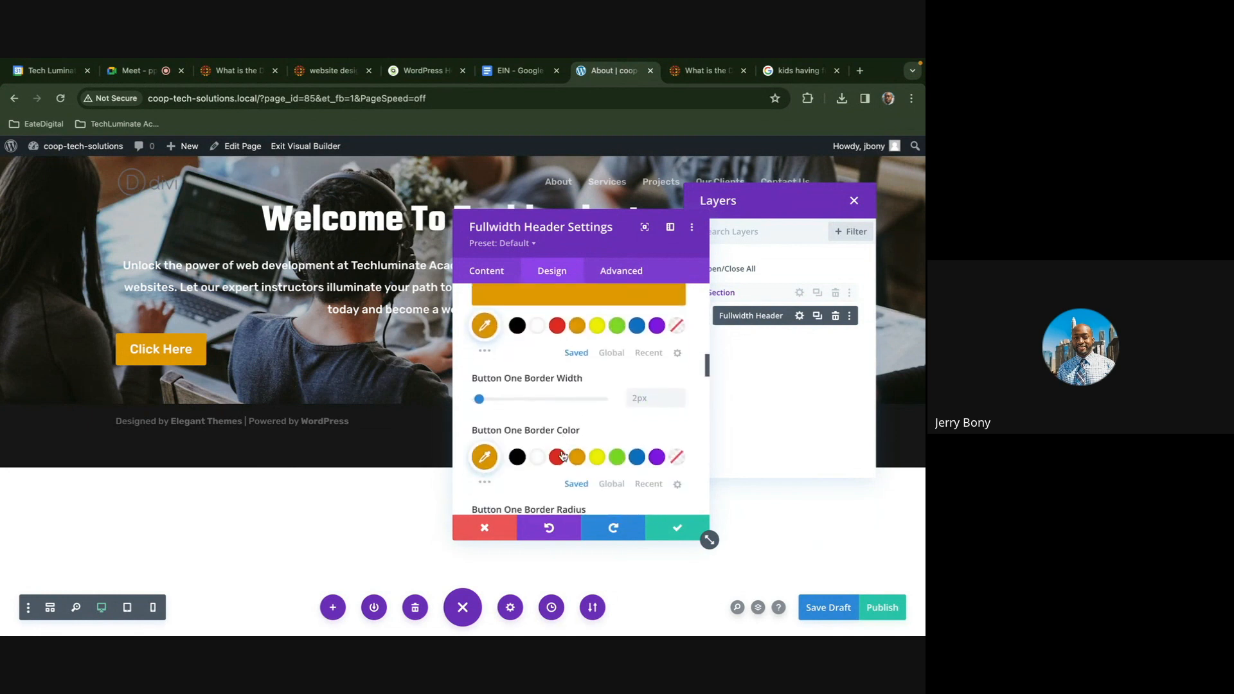
scroll(563, 456, "down", 1)
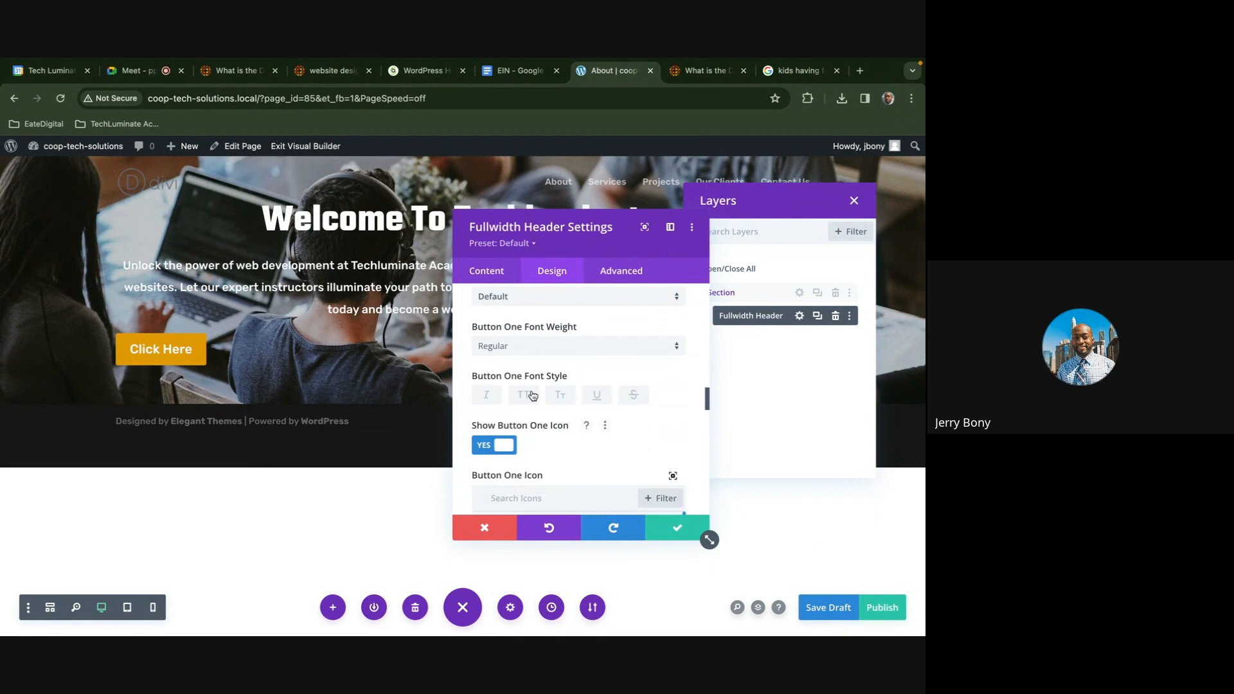
left_click(501, 398)
left_click(524, 397)
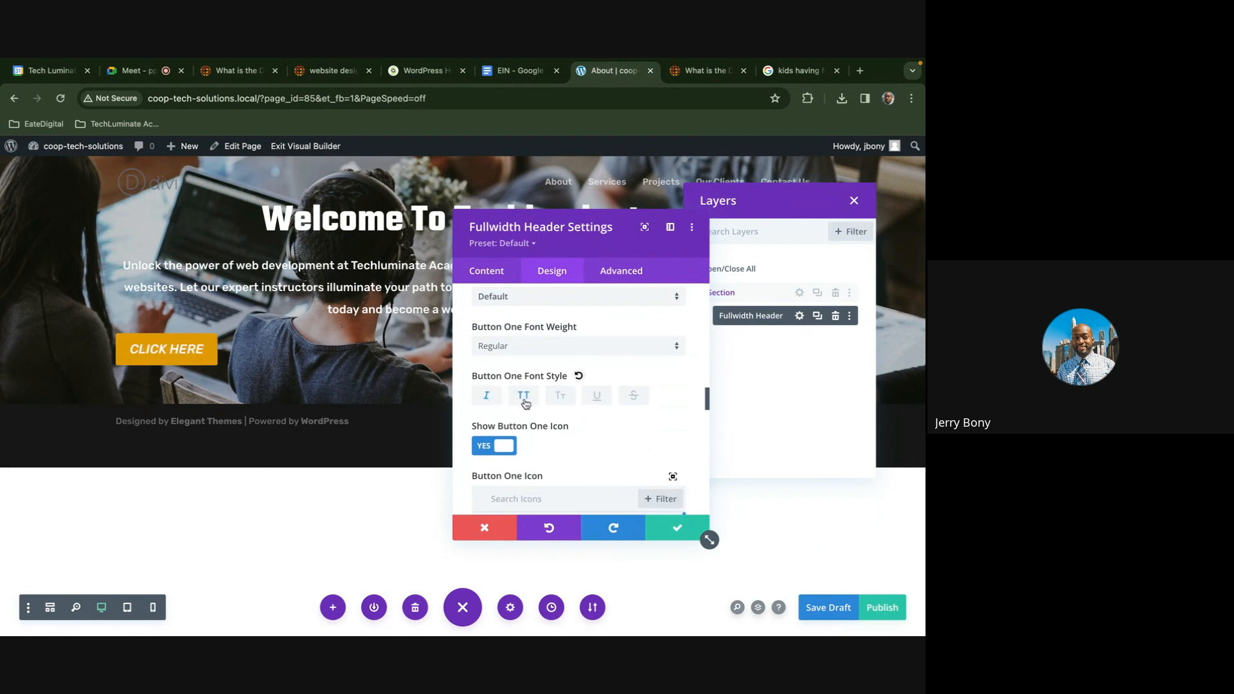
left_click(558, 398)
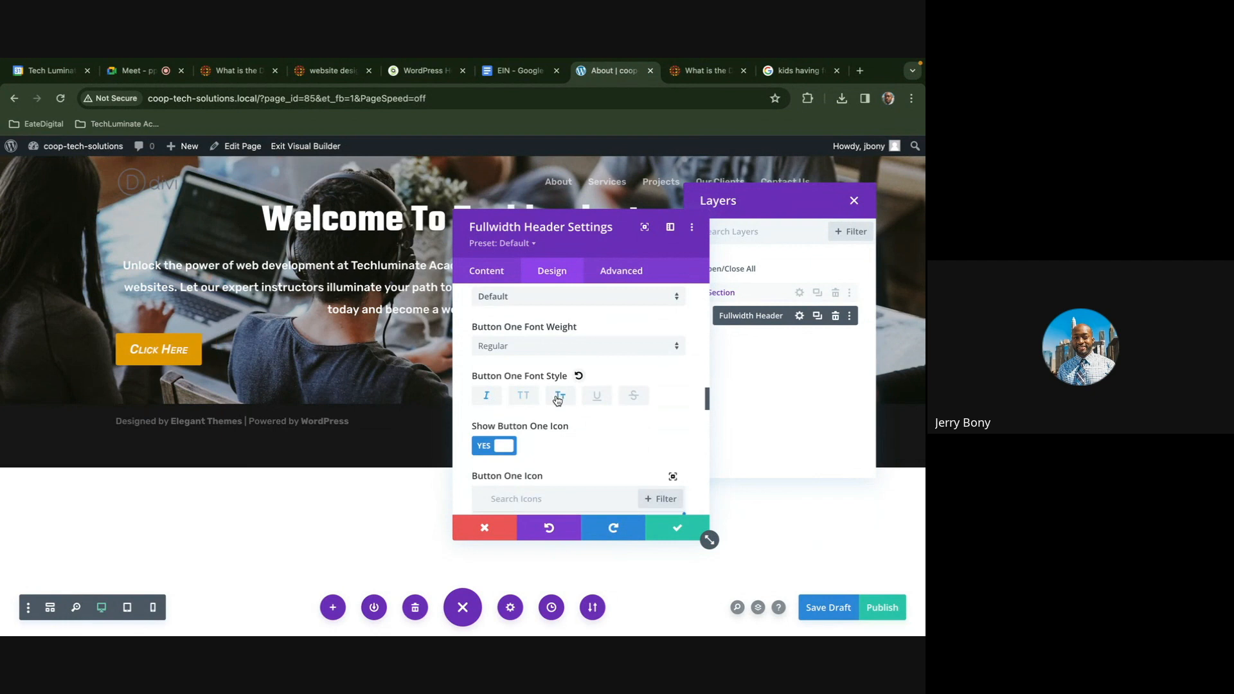
left_click(596, 396)
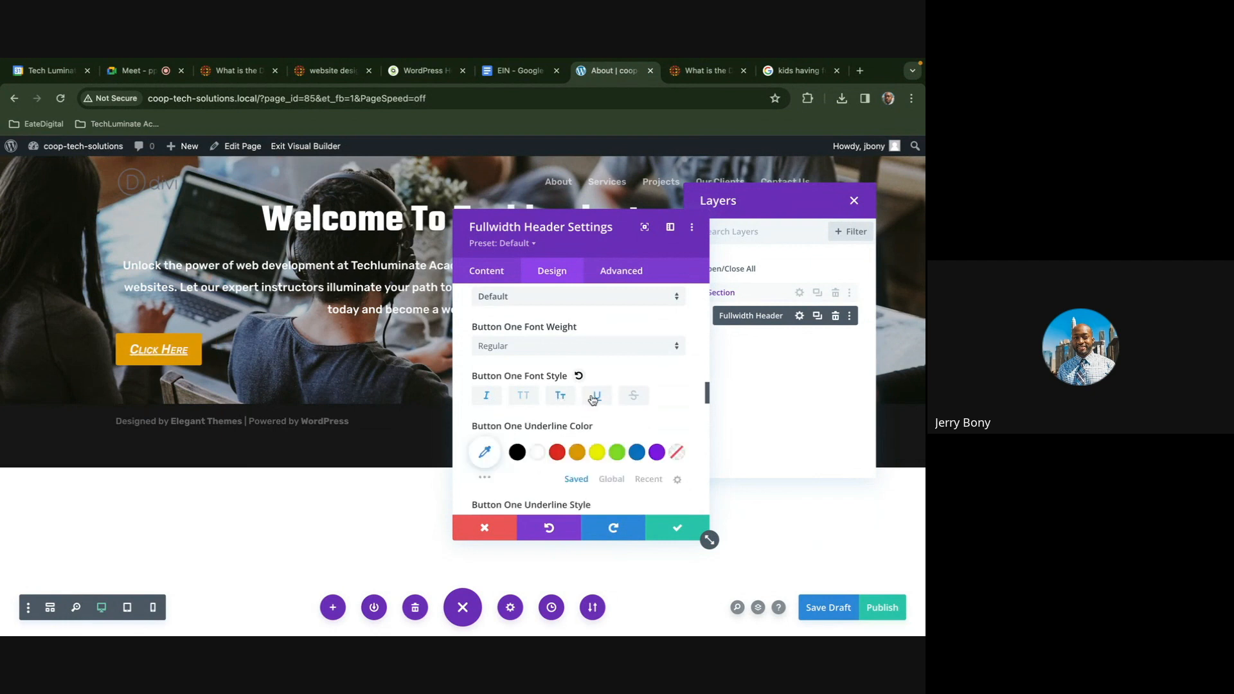
left_click(633, 397)
Make uppercase the only font style of Button One and save the Fullwidth Header settings
left_click(487, 396)
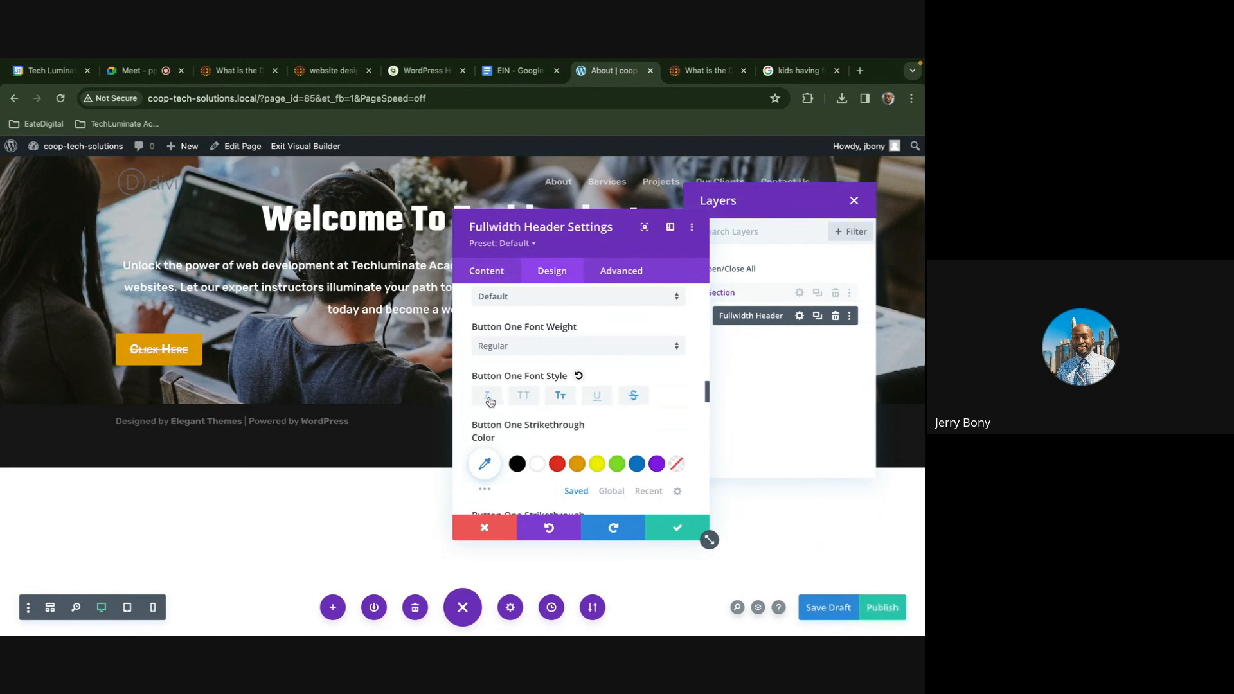
left_click(633, 397)
left_click(524, 401)
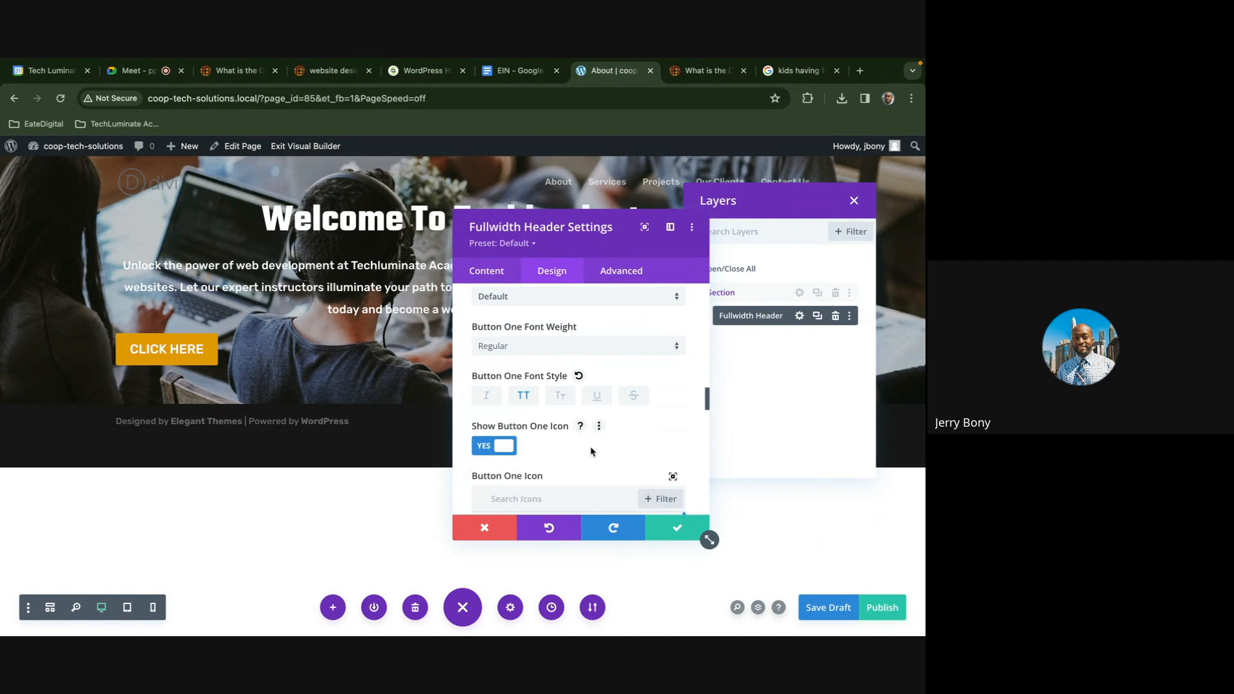
scroll(590, 449, "down", 3)
left_click(680, 538)
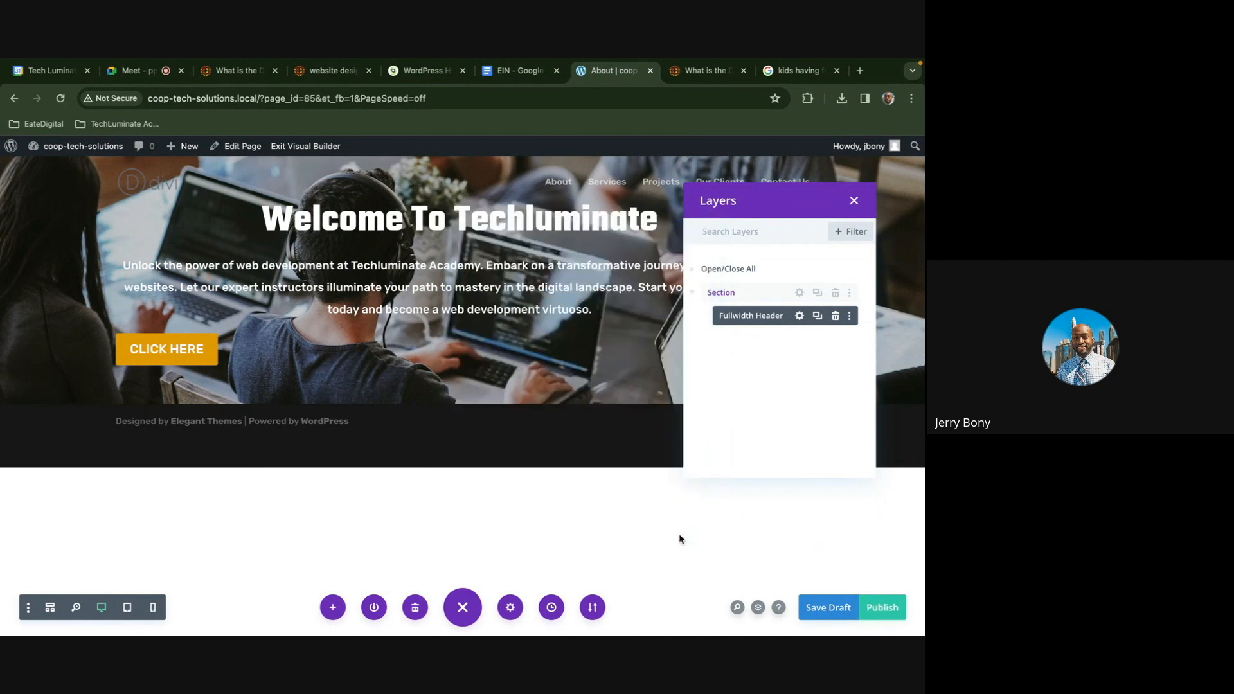
Save the page as a draft and review the Fullwidth Header's content settings
left_click(827, 608)
left_click(799, 316)
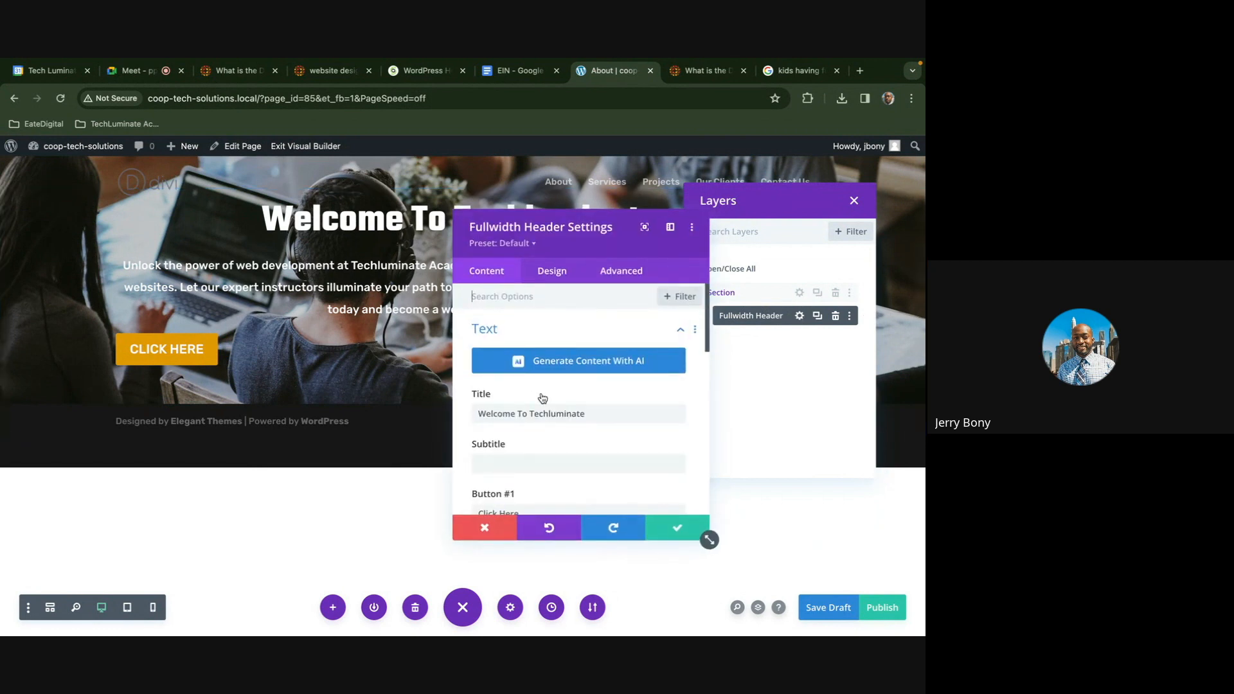
scroll(539, 397, "down", 2)
left_click(679, 528)
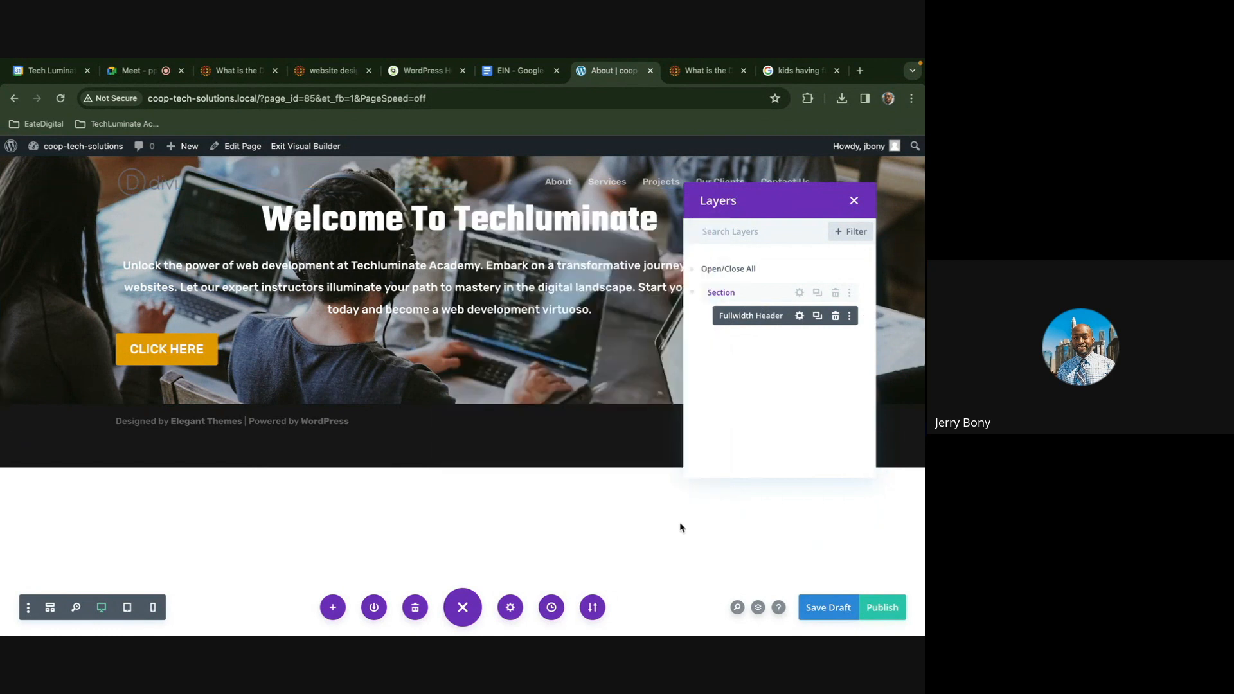
left_click(820, 602)
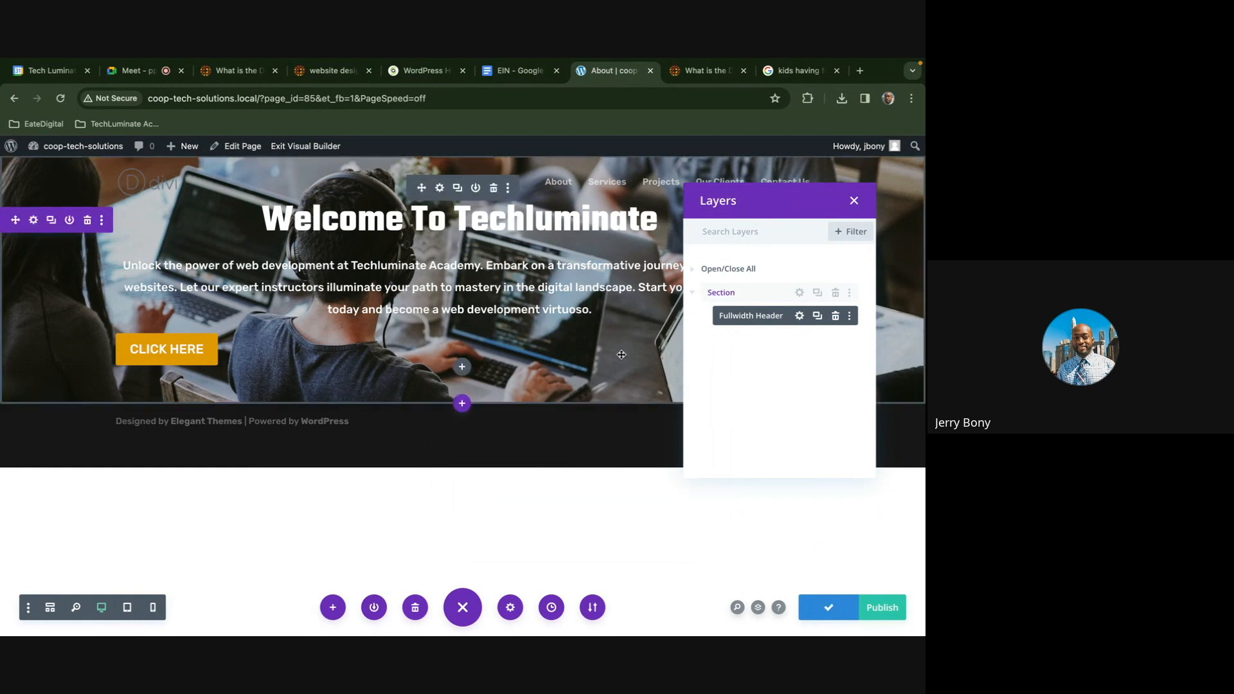
Insert a new fullwidth section below the header section and add a Fullwidth Map module to it
left_click(854, 200)
left_click(463, 403)
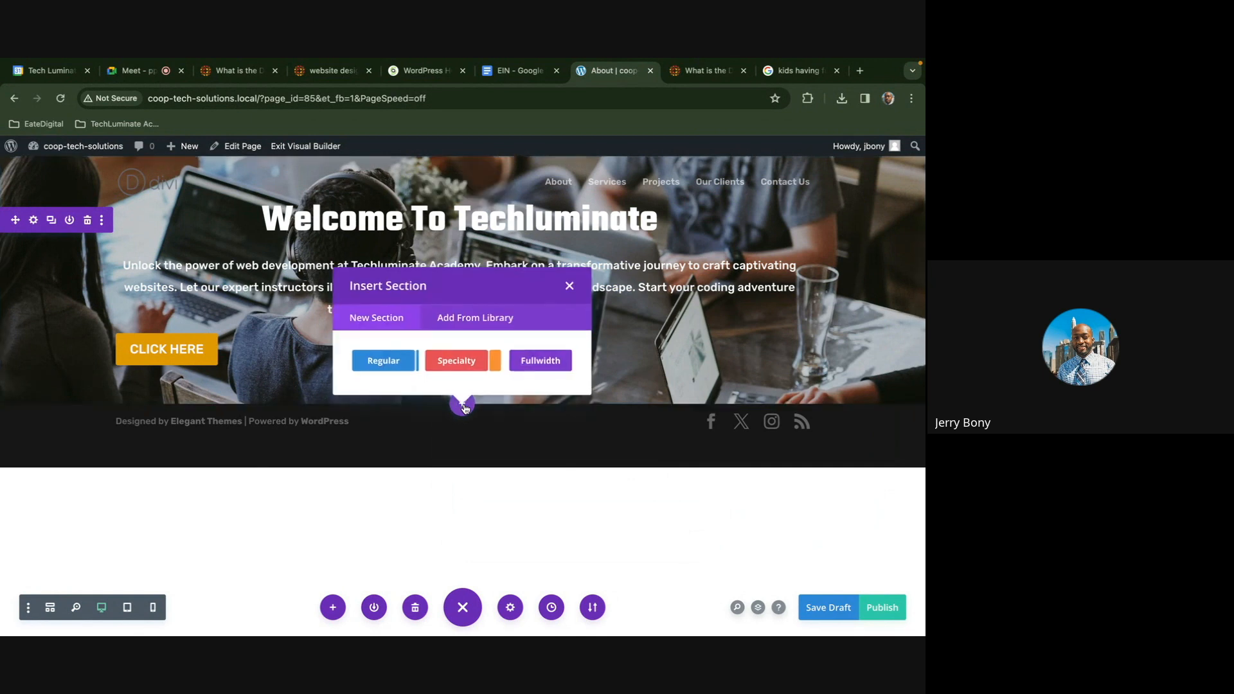
left_click(539, 358)
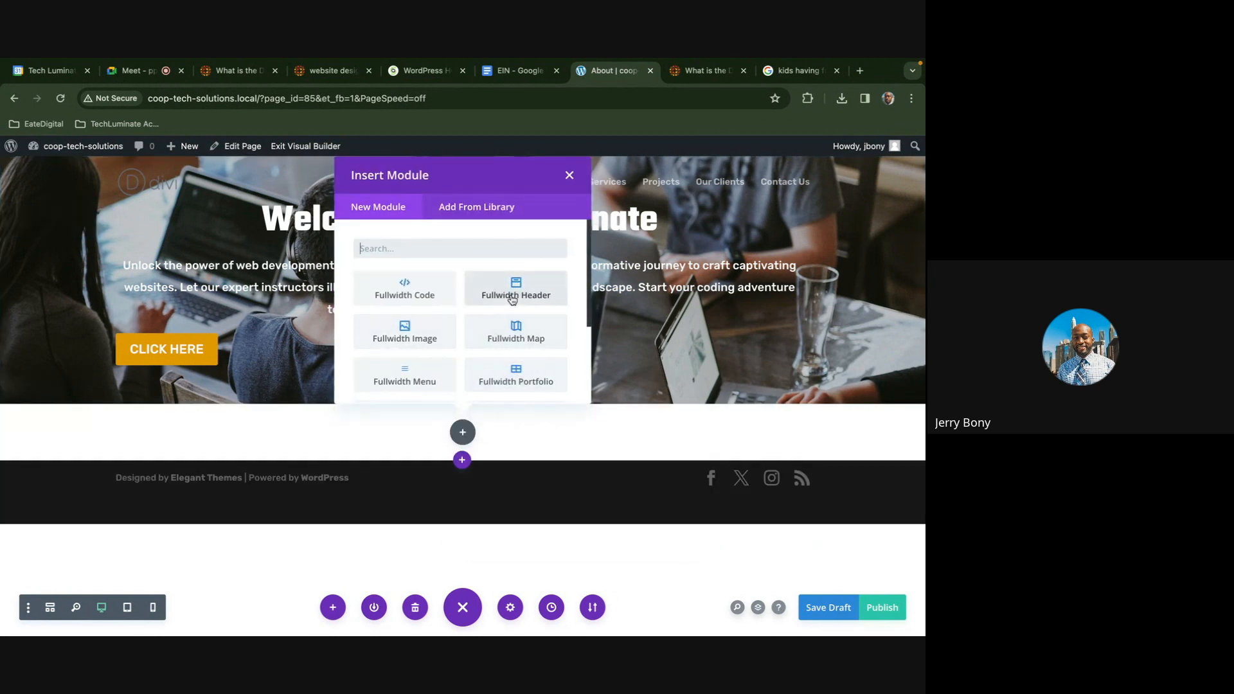
left_click(515, 329)
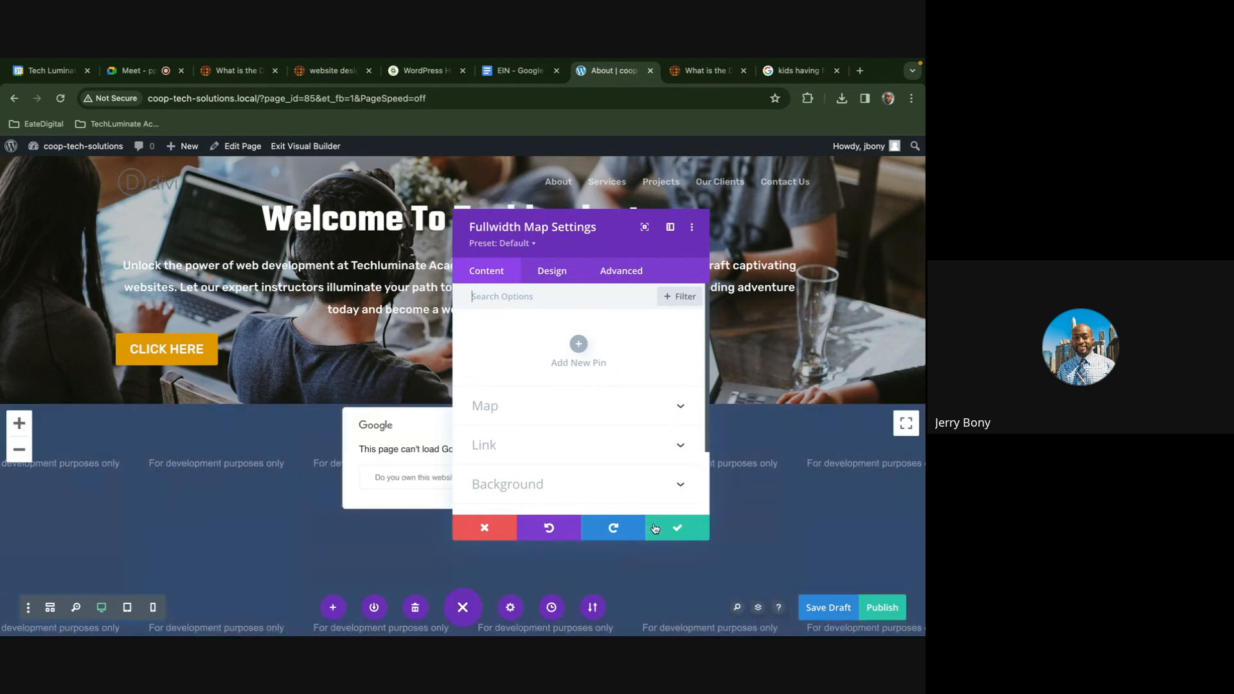
Save the Fullwidth Map settings and insert a fullwidth section with a Fullwidth Image module below the map
left_click(655, 529)
scroll(565, 471, "down", 3)
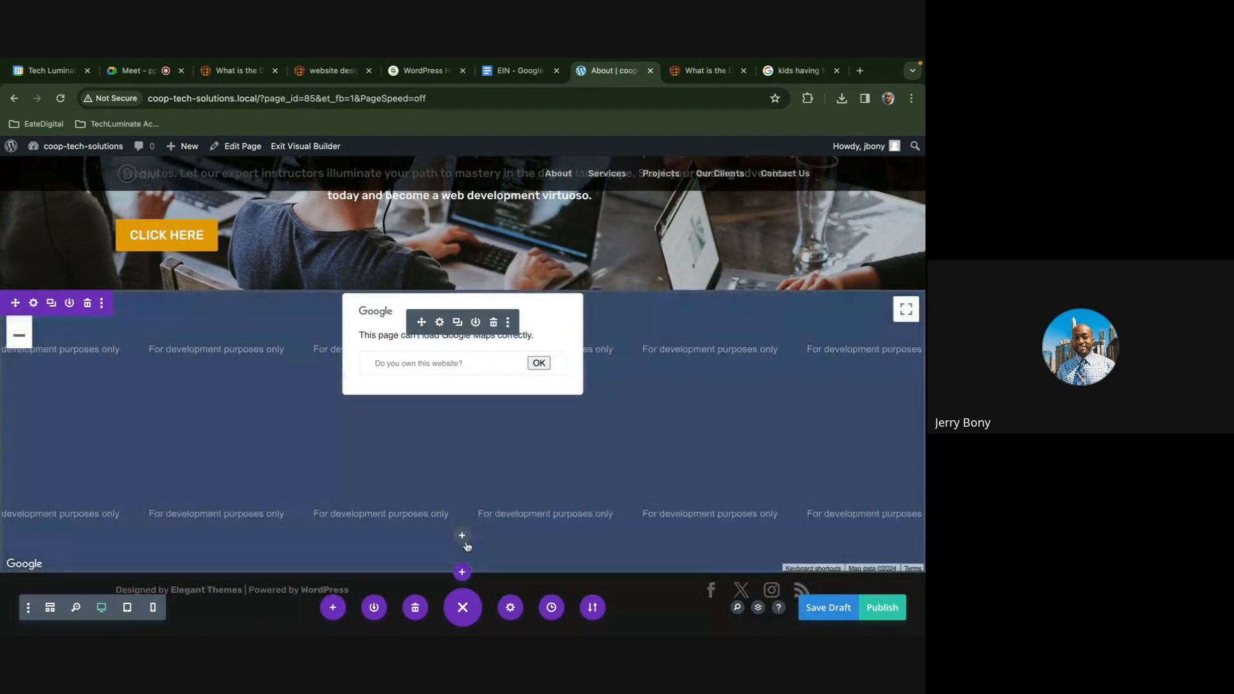
left_click(464, 571)
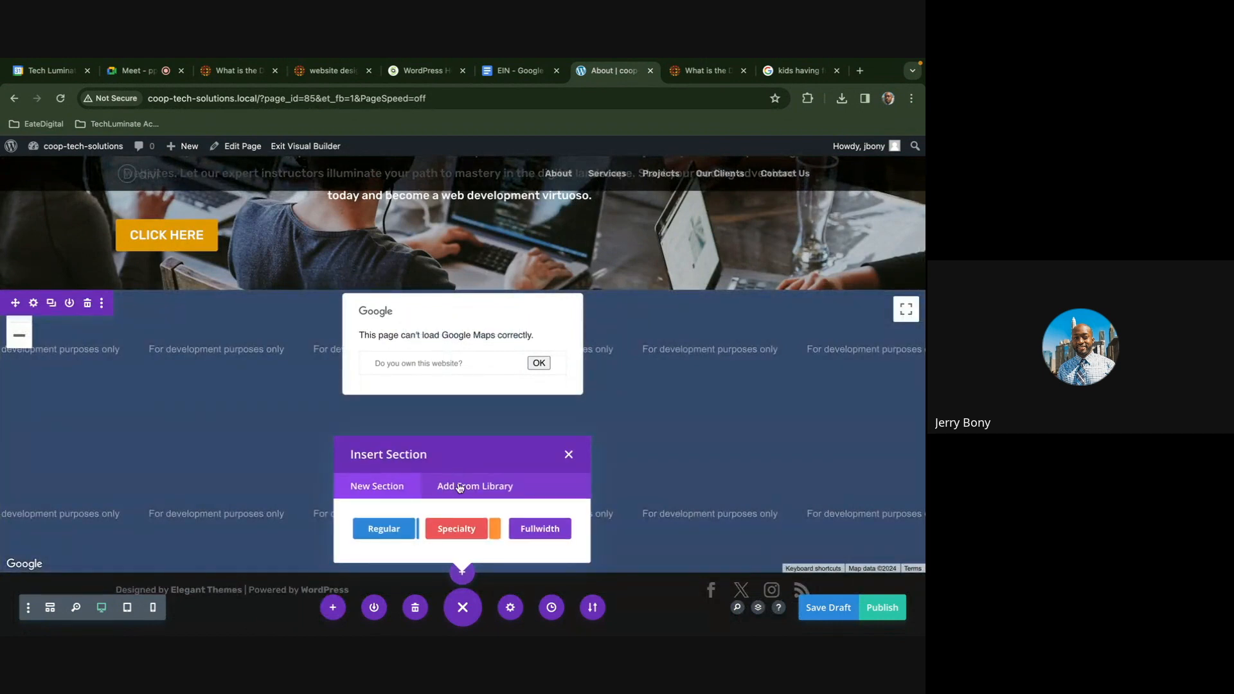
left_click(551, 526)
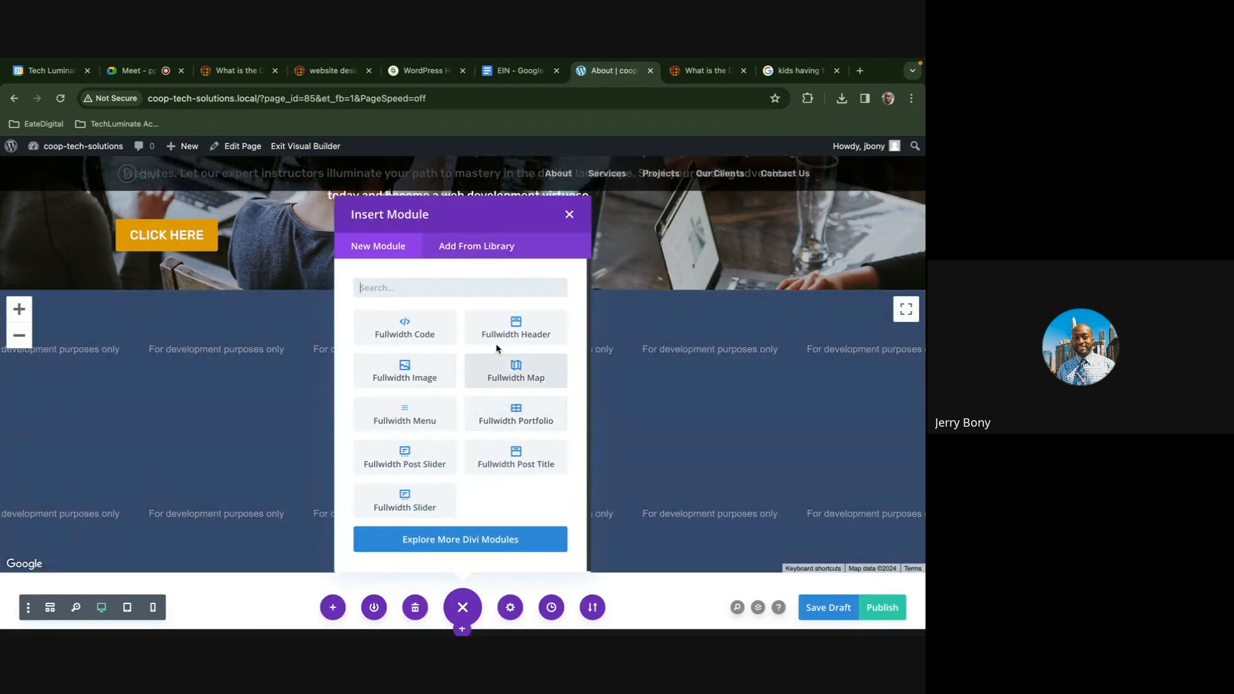
left_click(404, 372)
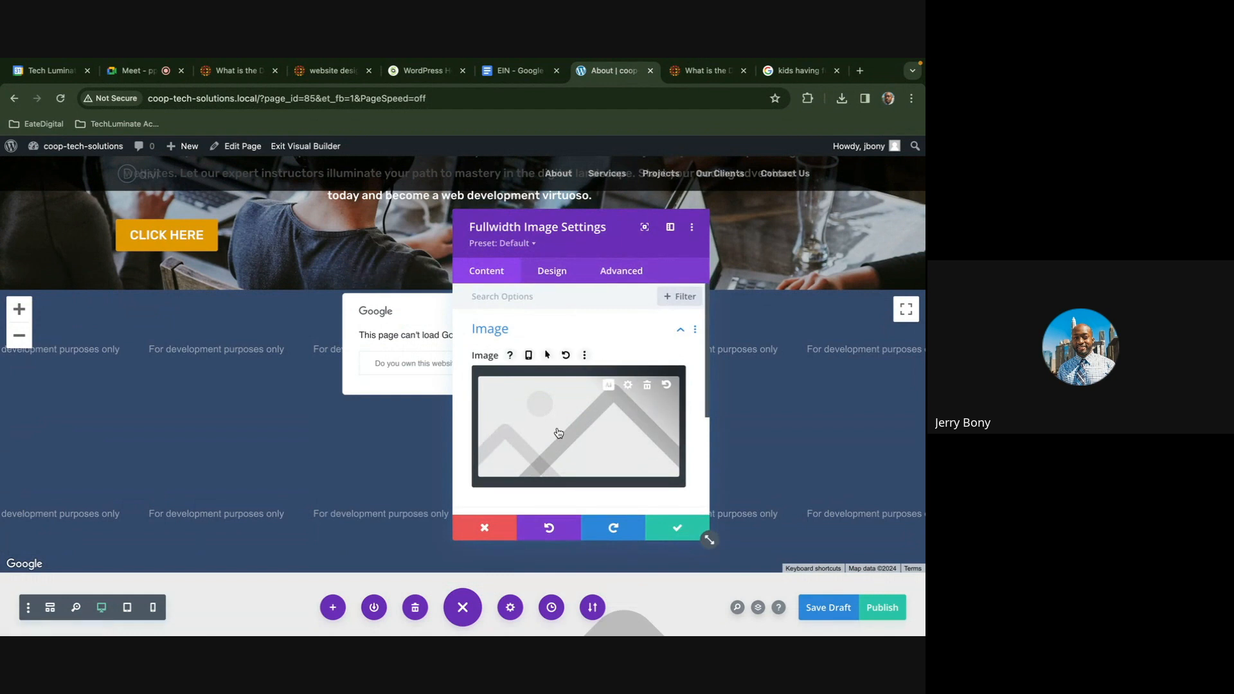
Set the Fullwidth Image to amusement-park.jpeg from the media library and save the module settings
left_click(540, 404)
left_click(411, 315)
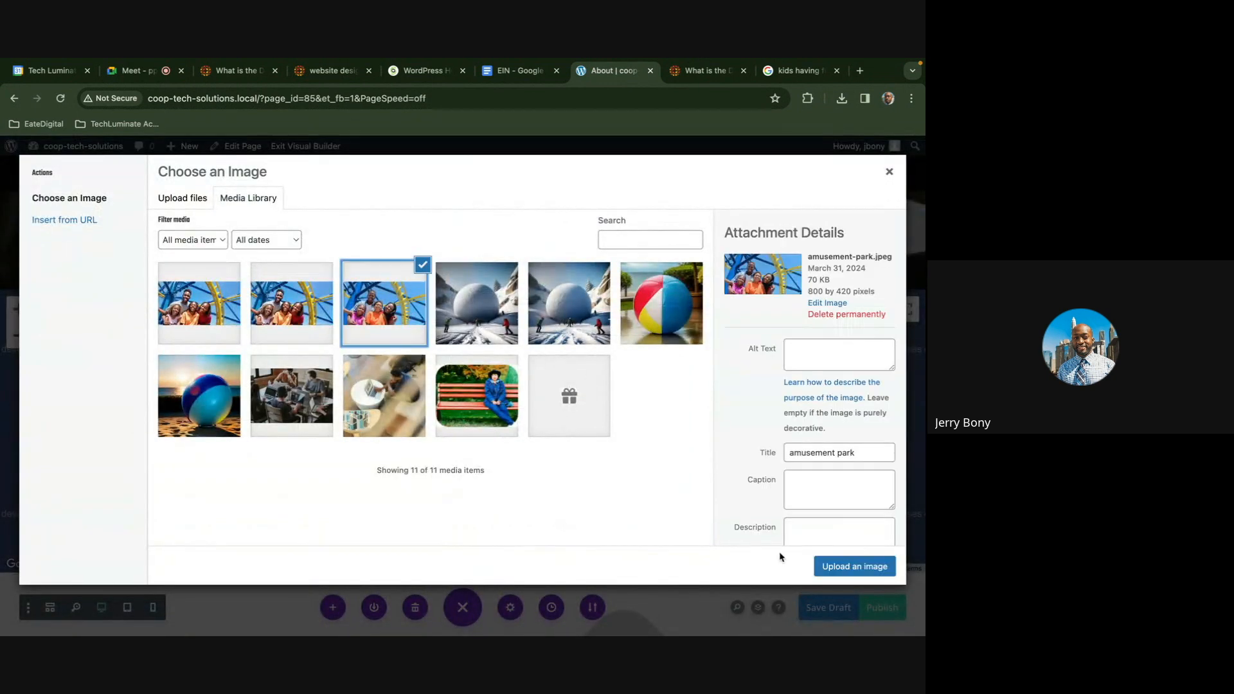
left_click(833, 566)
scroll(676, 491, "down", 2)
scroll(677, 491, "down", 2)
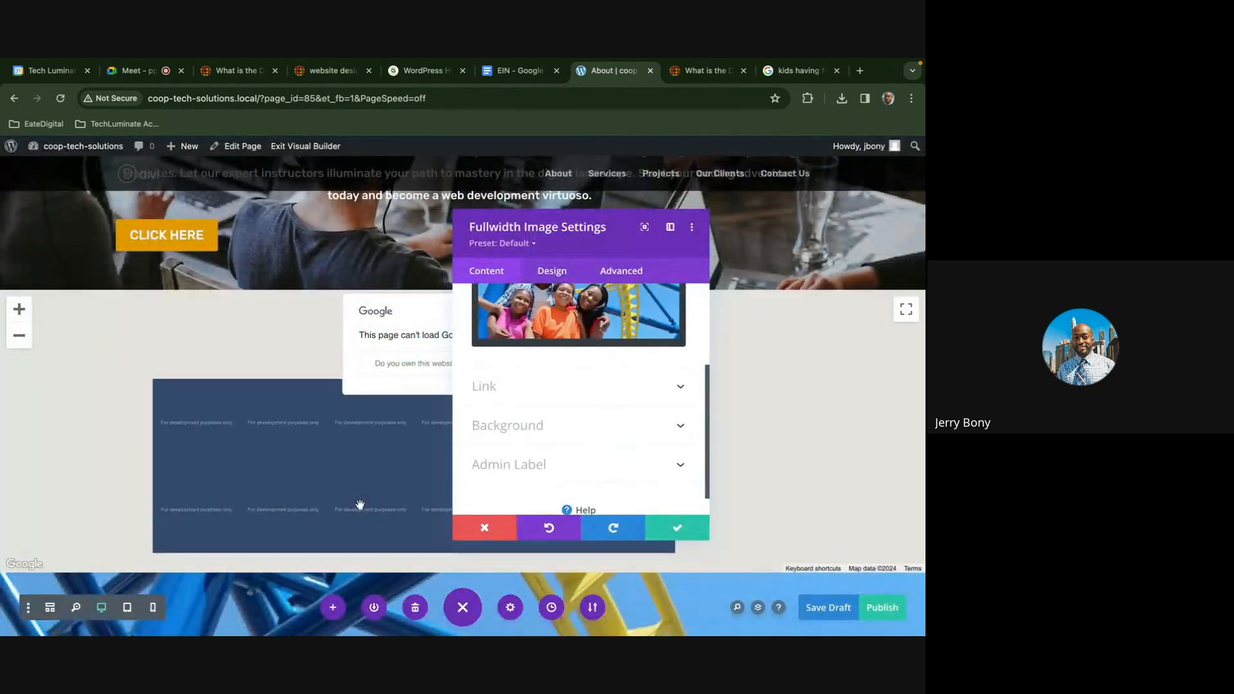
left_click(651, 521)
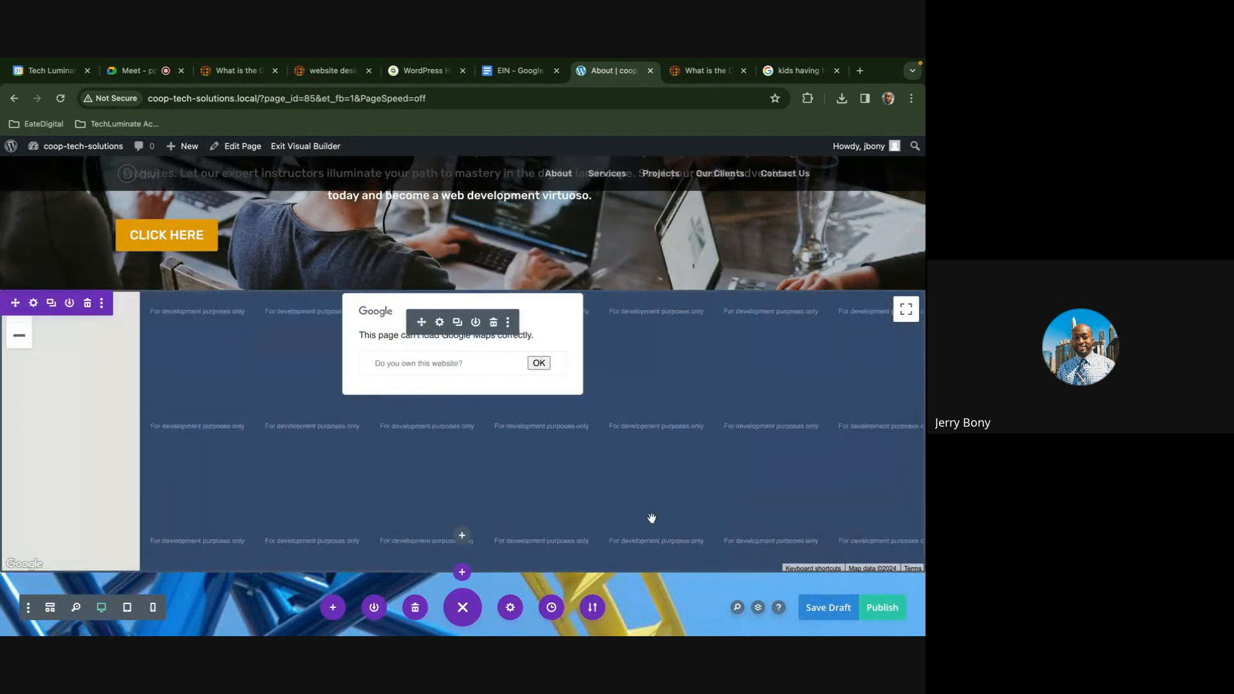
Insert a new fullwidth section below the amusement park image and add a Fullwidth Slider module to it
scroll(695, 589, "down", 4)
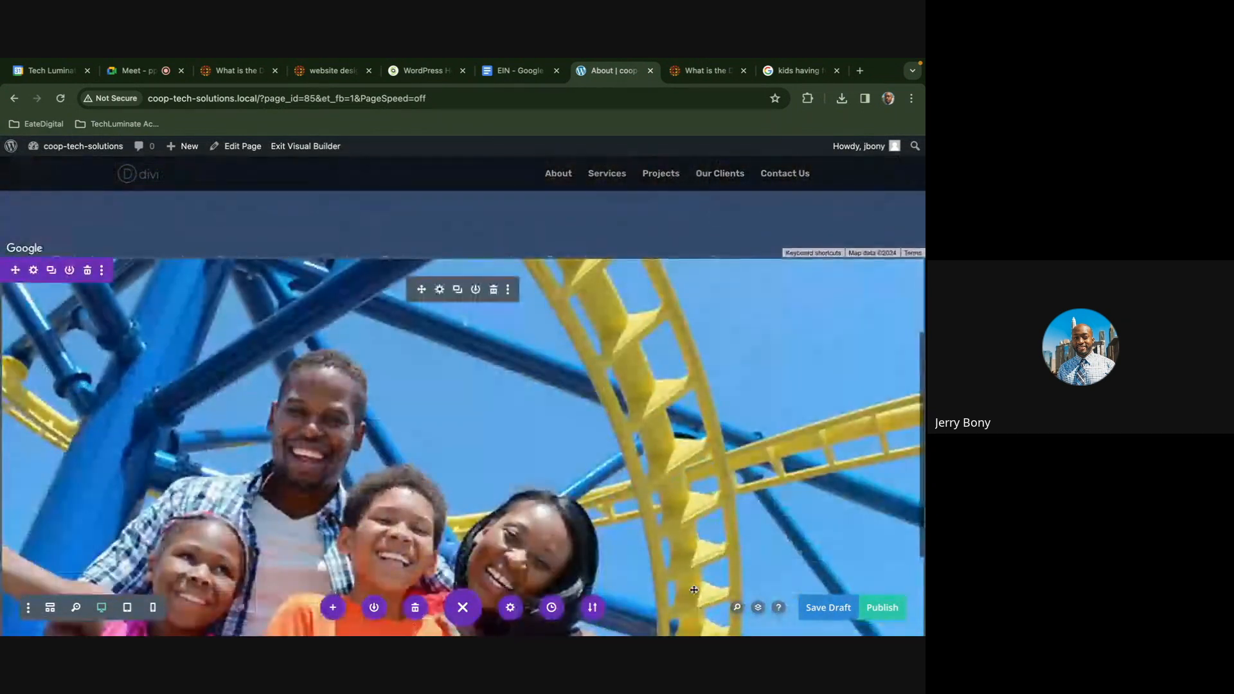
scroll(694, 590, "up", 3)
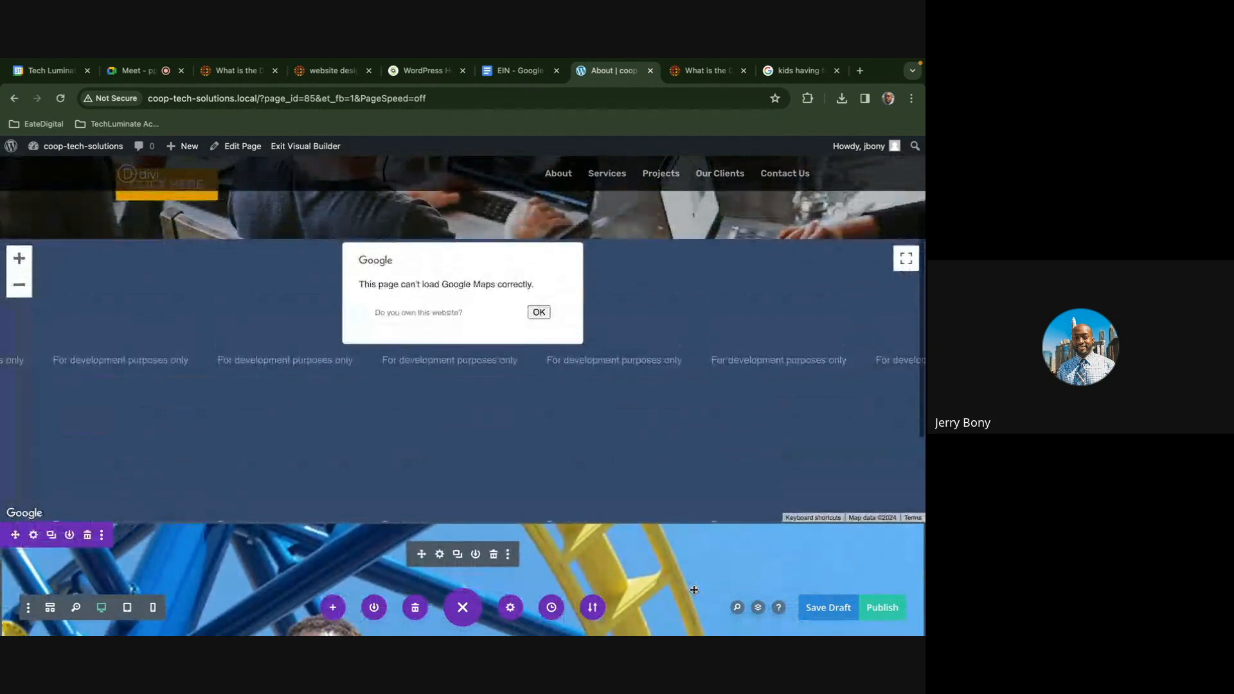
scroll(480, 536, "down", 4)
scroll(479, 536, "down", 2)
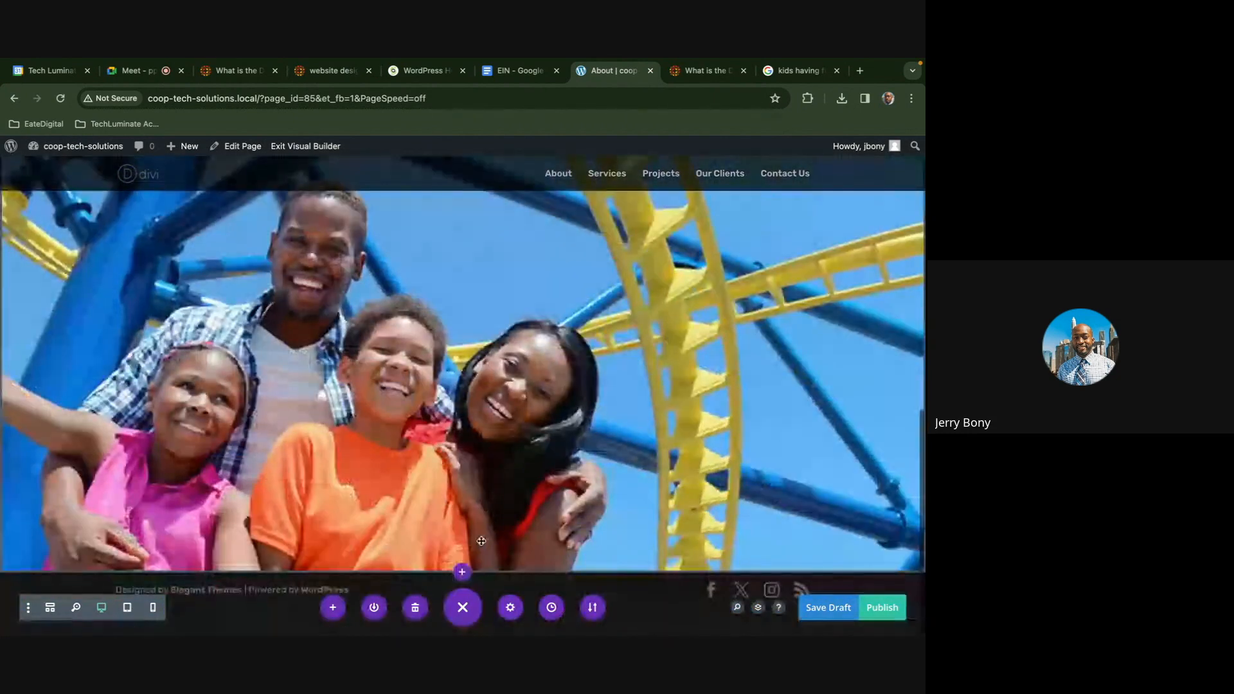
left_click(463, 571)
left_click(528, 532)
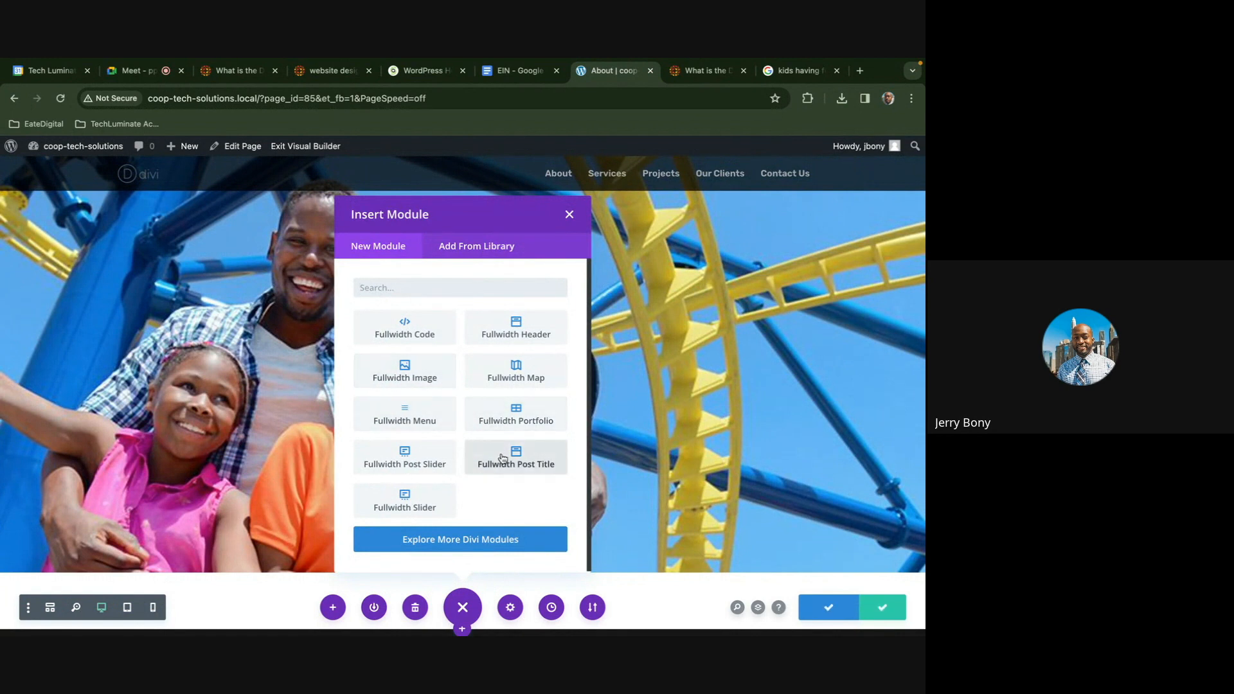
left_click(424, 502)
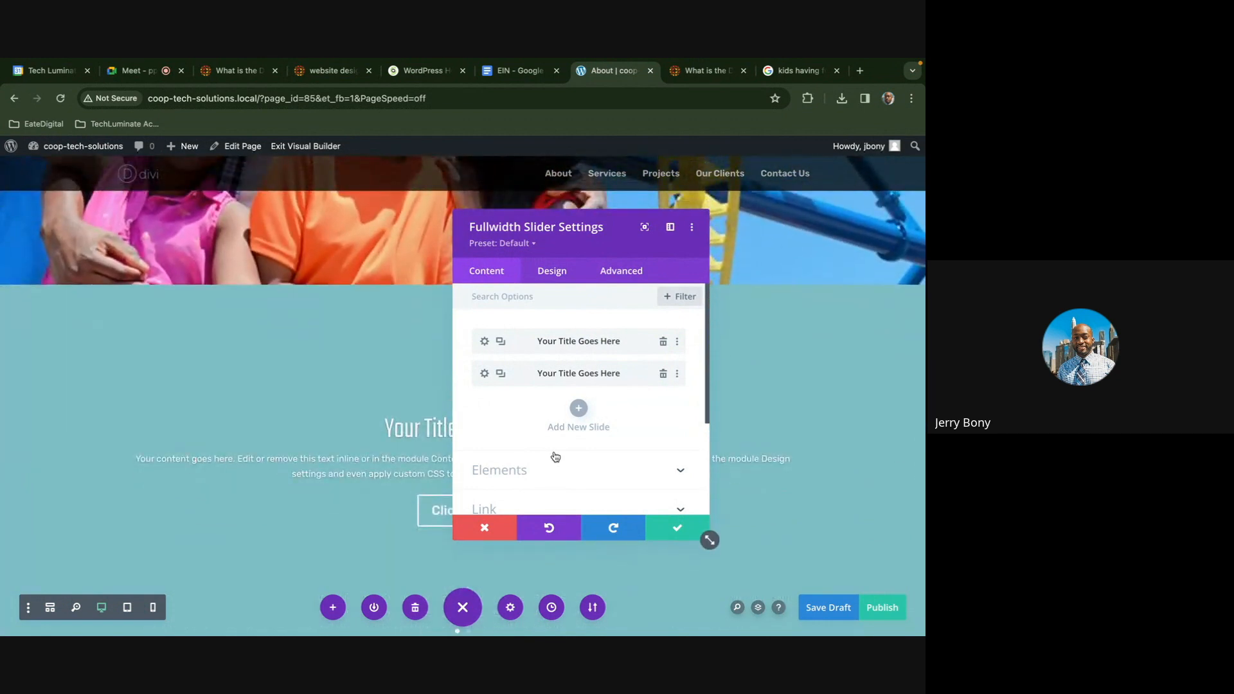
Review the first slide's content settings and save the Fullwidth Slider with its default slides
left_click(486, 344)
scroll(553, 419, "down", 5)
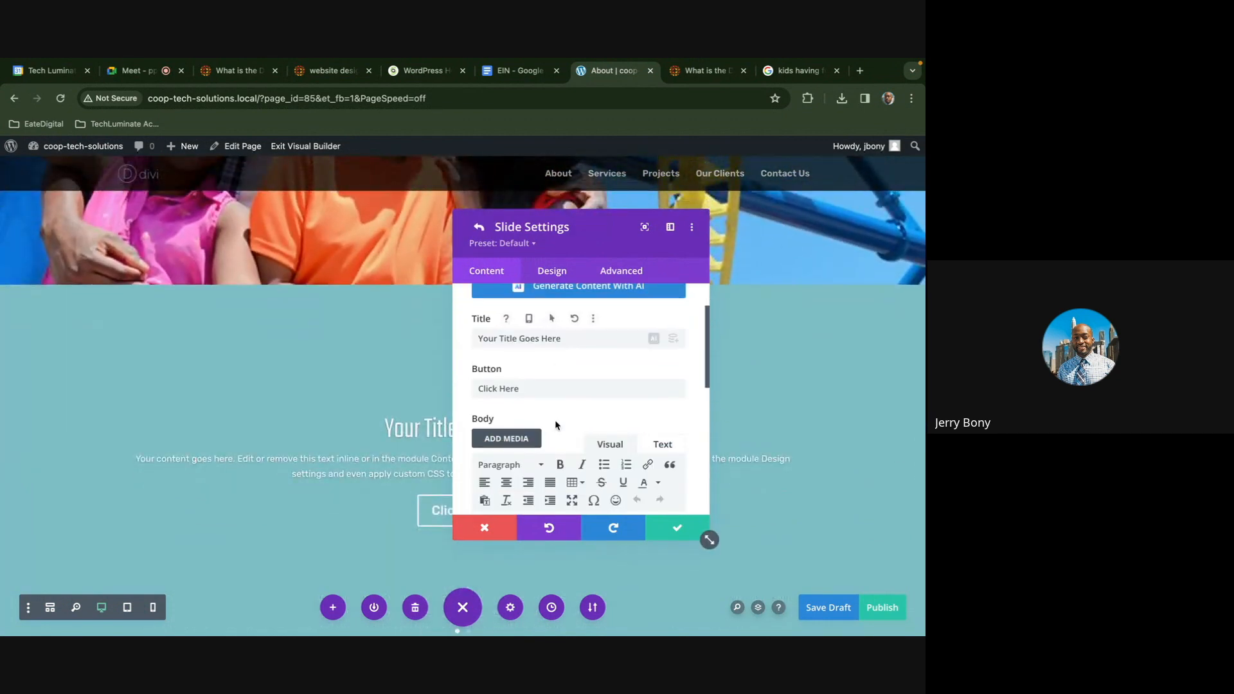
left_click(677, 528)
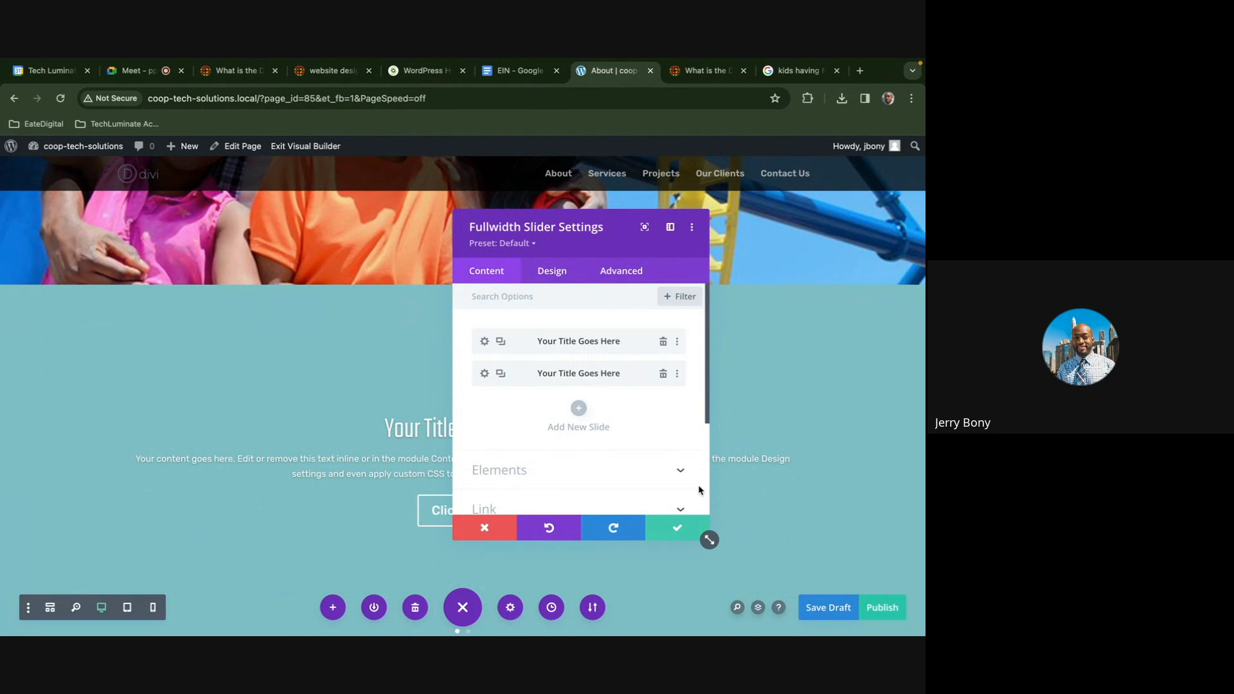
left_click(677, 528)
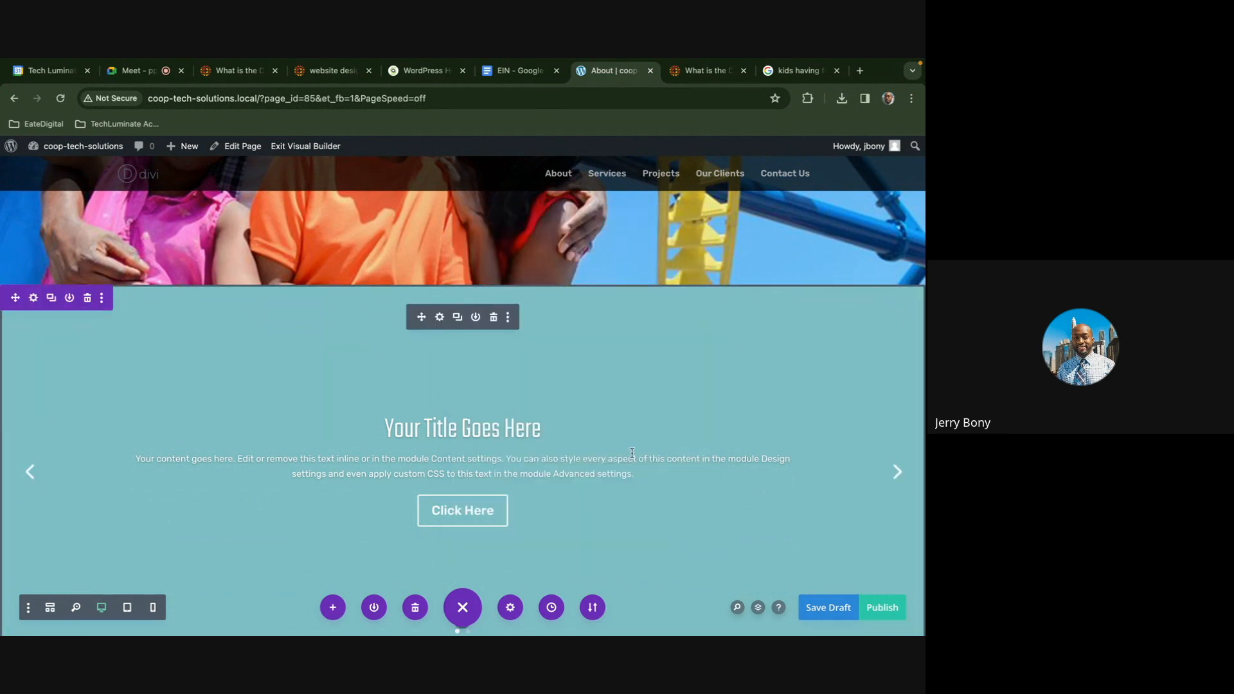
scroll(631, 454, "down", 3)
scroll(633, 454, "up", 1)
scroll(632, 454, "up", 1)
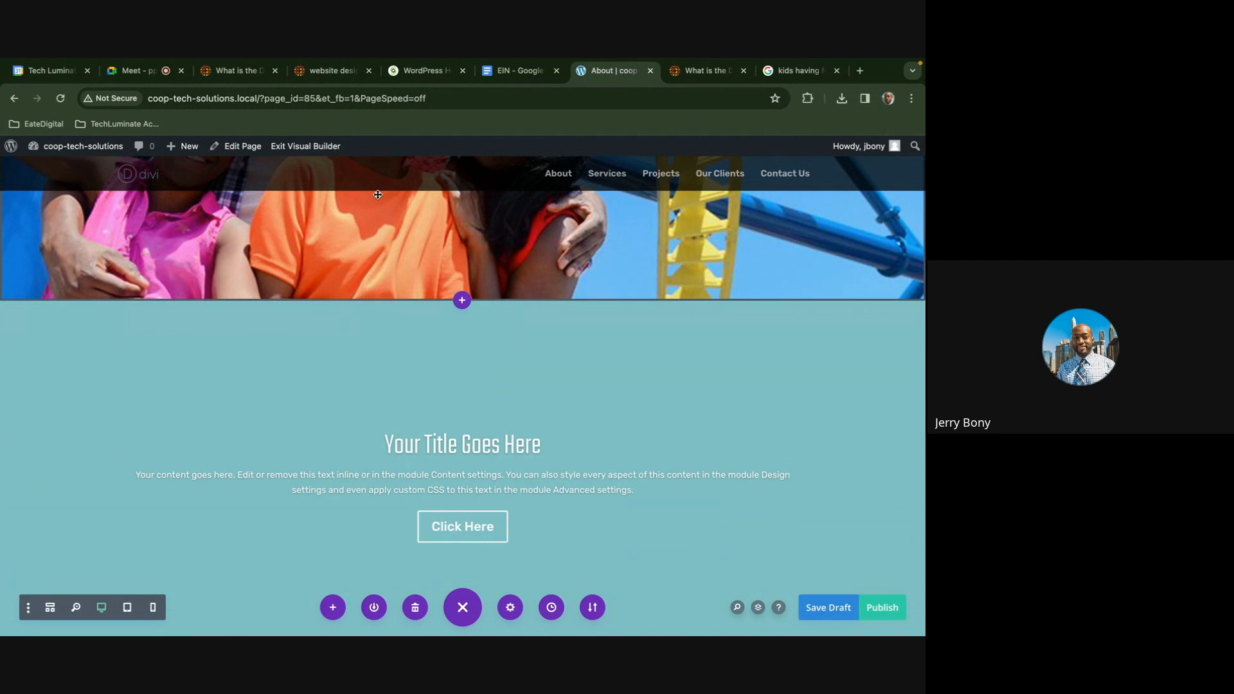
Switch to the Divi Builder article and read its Specialty Sections part, including the column layouts and the example section
left_click(255, 72)
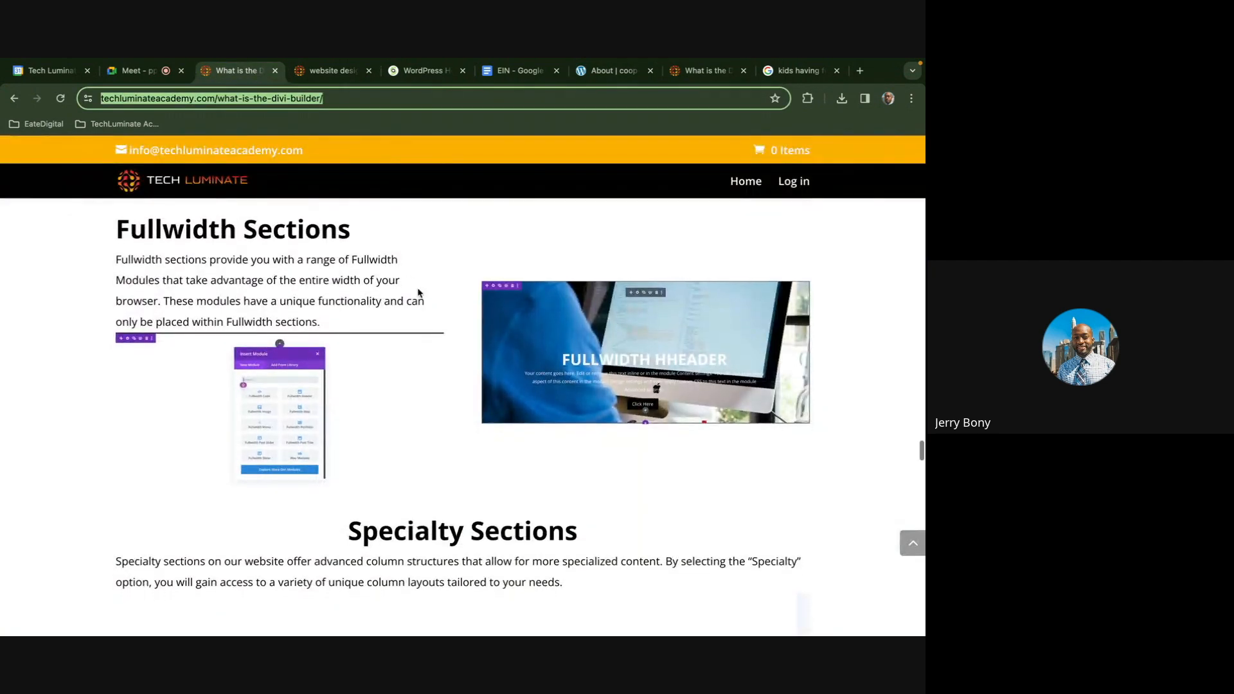
scroll(418, 293, "down", 4)
scroll(418, 289, "down", 1)
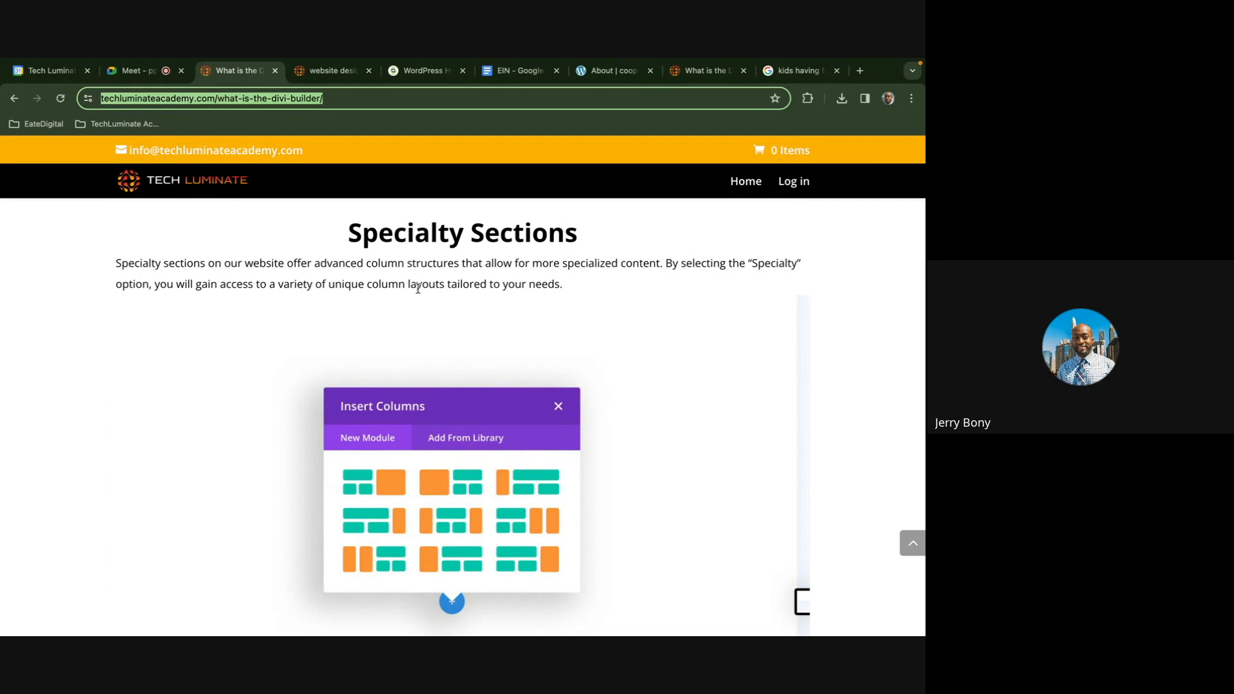
scroll(418, 289, "down", 3)
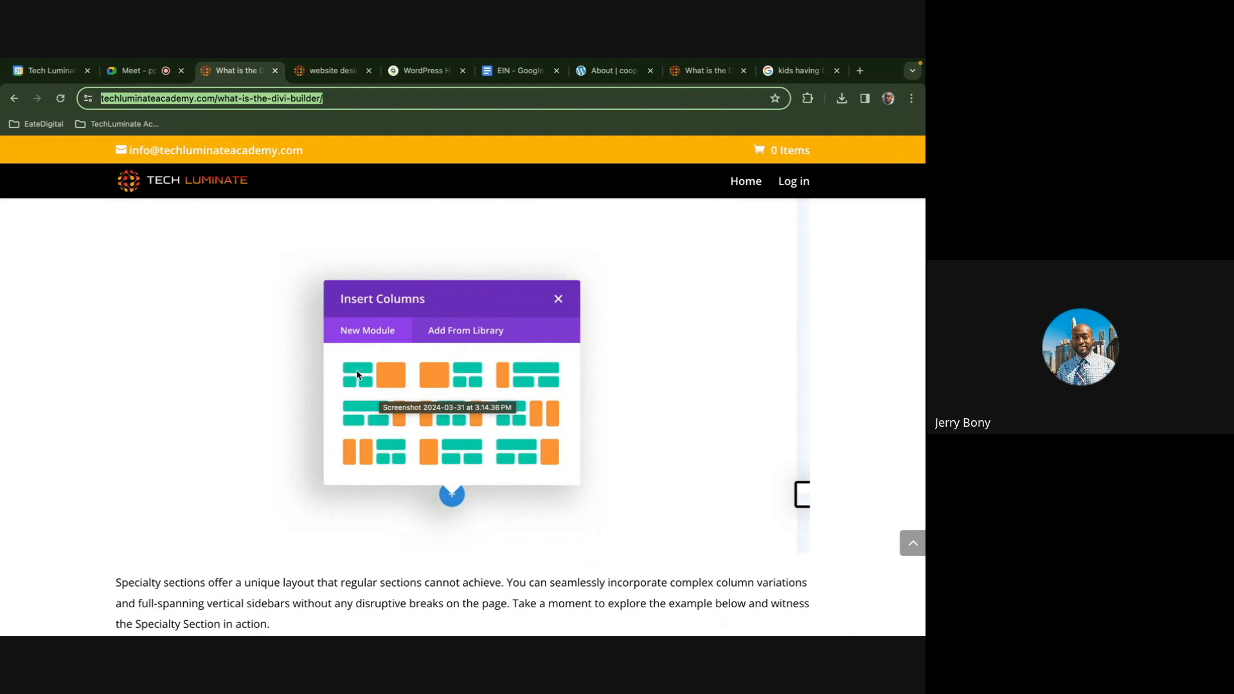
scroll(466, 387, "down", 1)
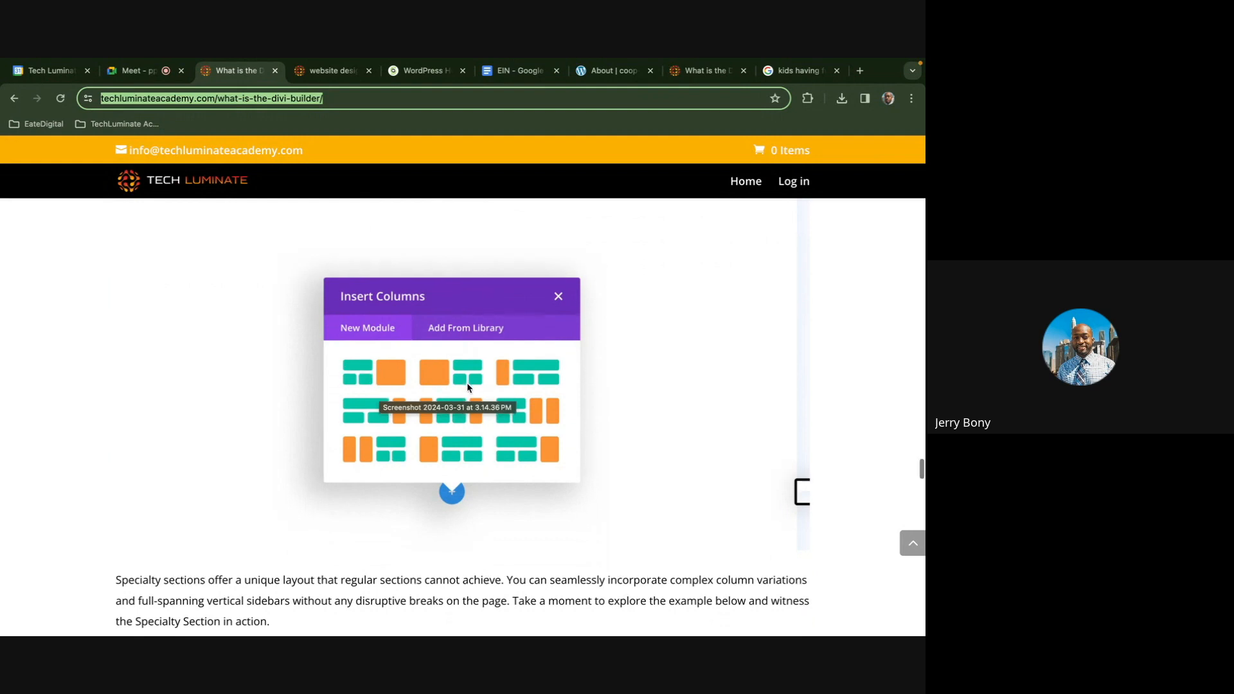
scroll(455, 413, "down", 2)
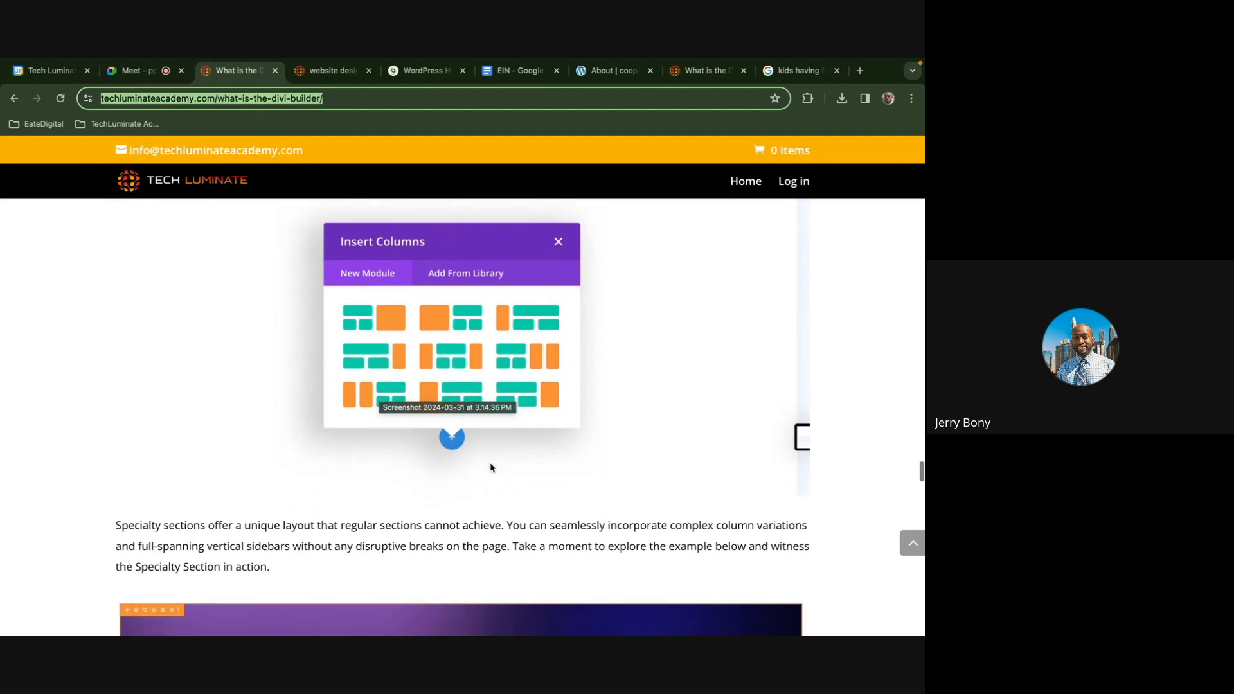
left_click(559, 469)
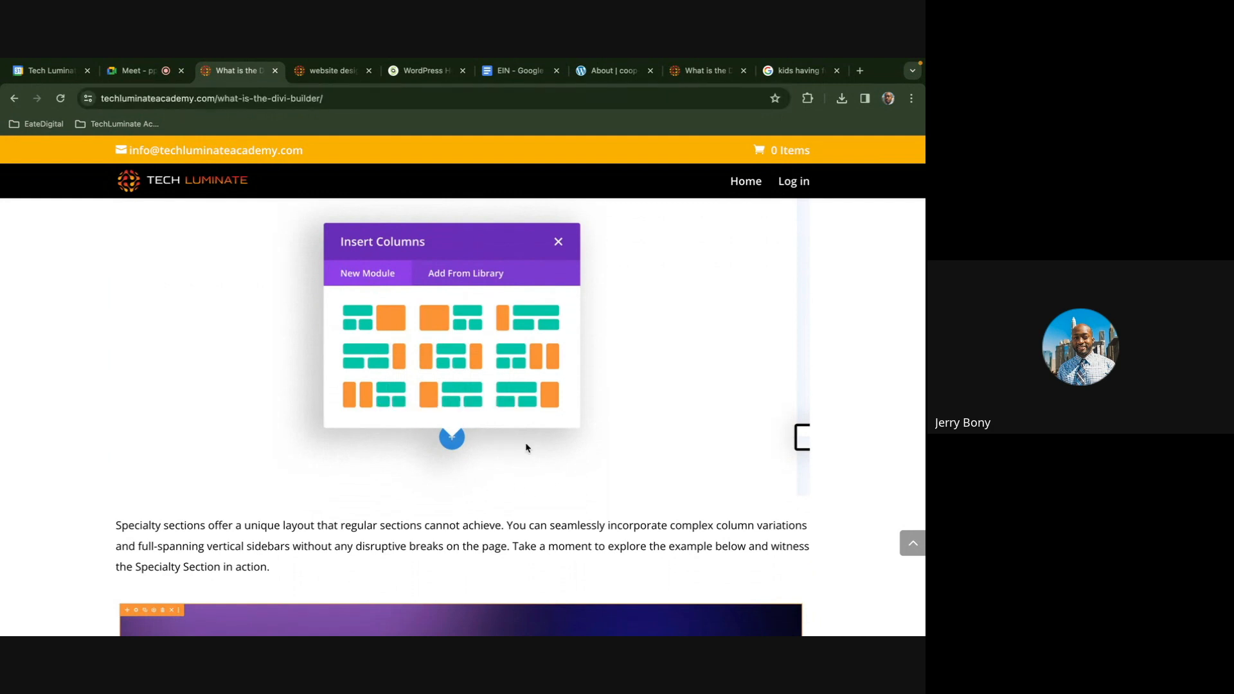
scroll(526, 448, "down", 2)
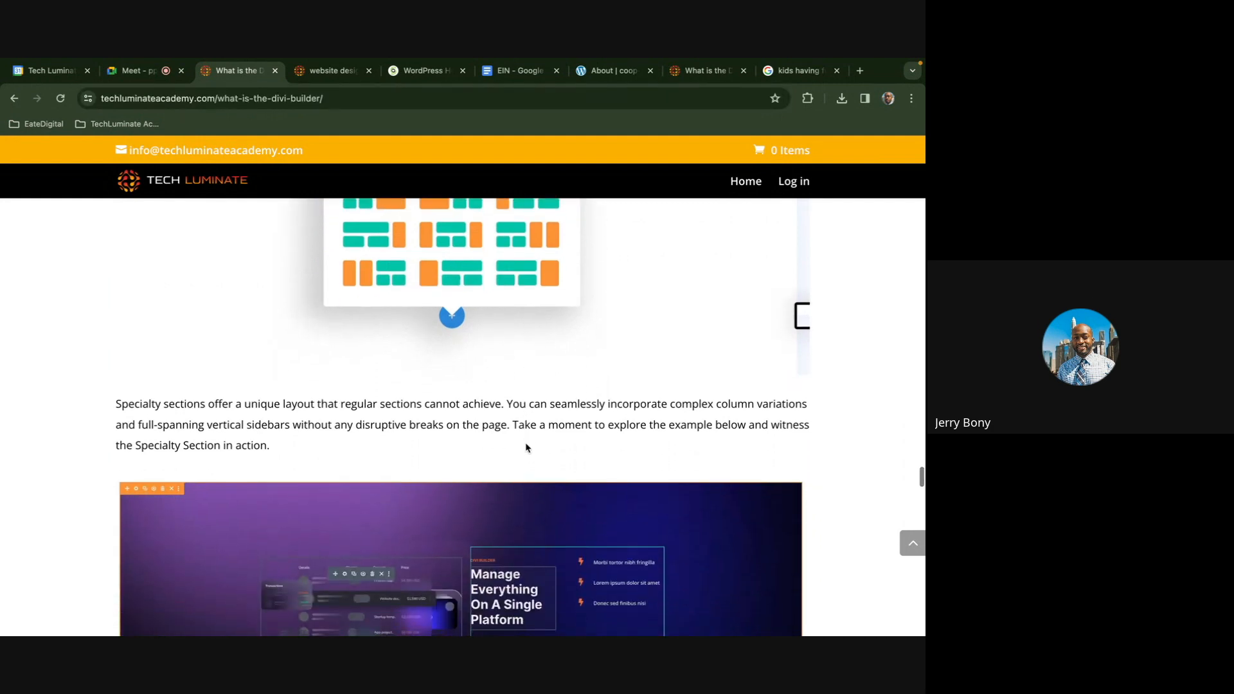
scroll(526, 448, "down", 1)
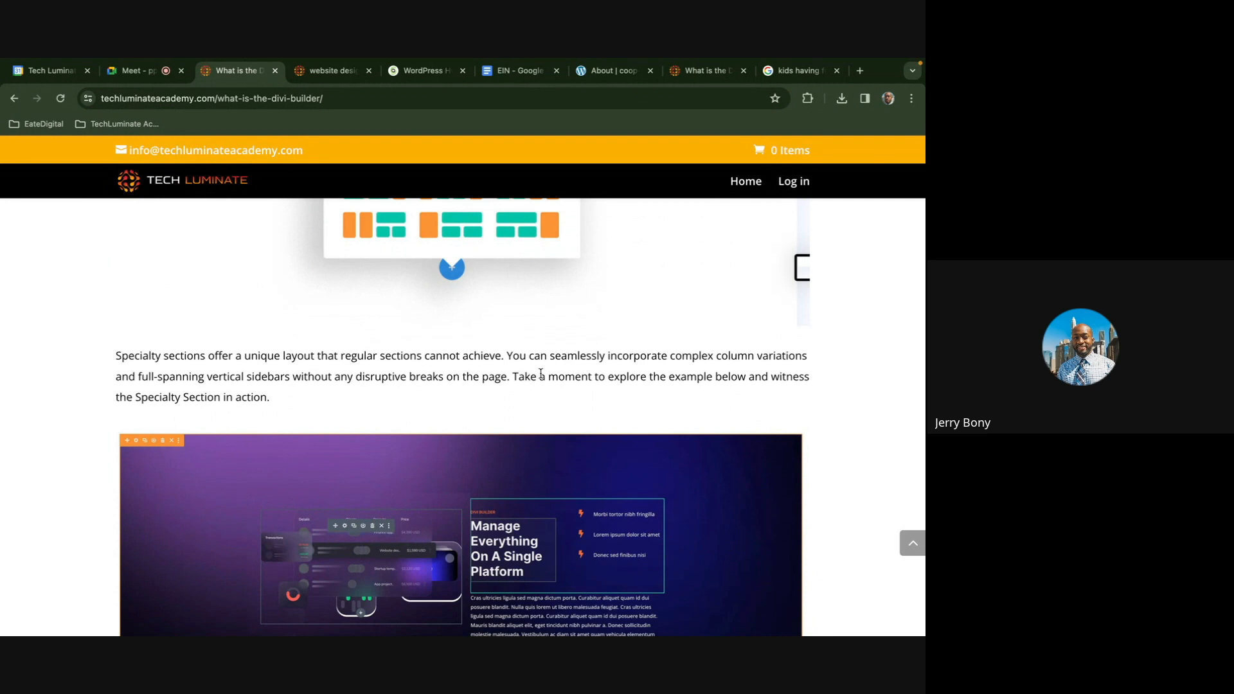
scroll(541, 374, "down", 2)
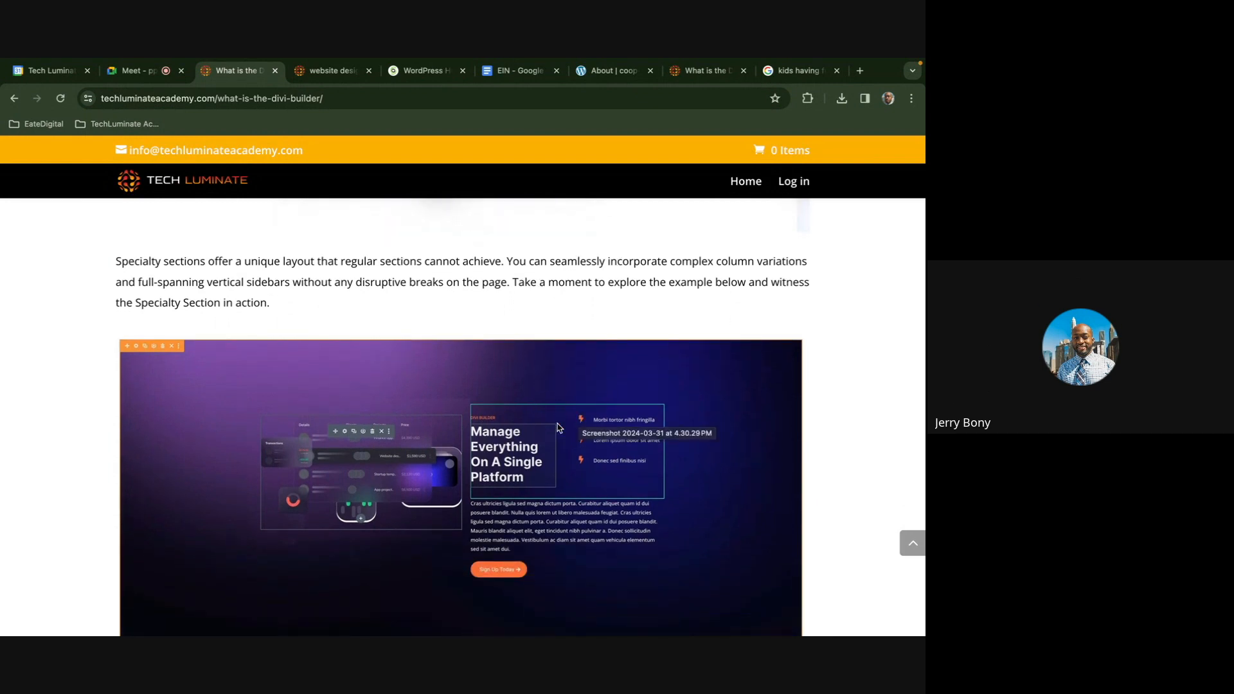
scroll(614, 487, "down", 1)
scroll(614, 488, "down", 1)
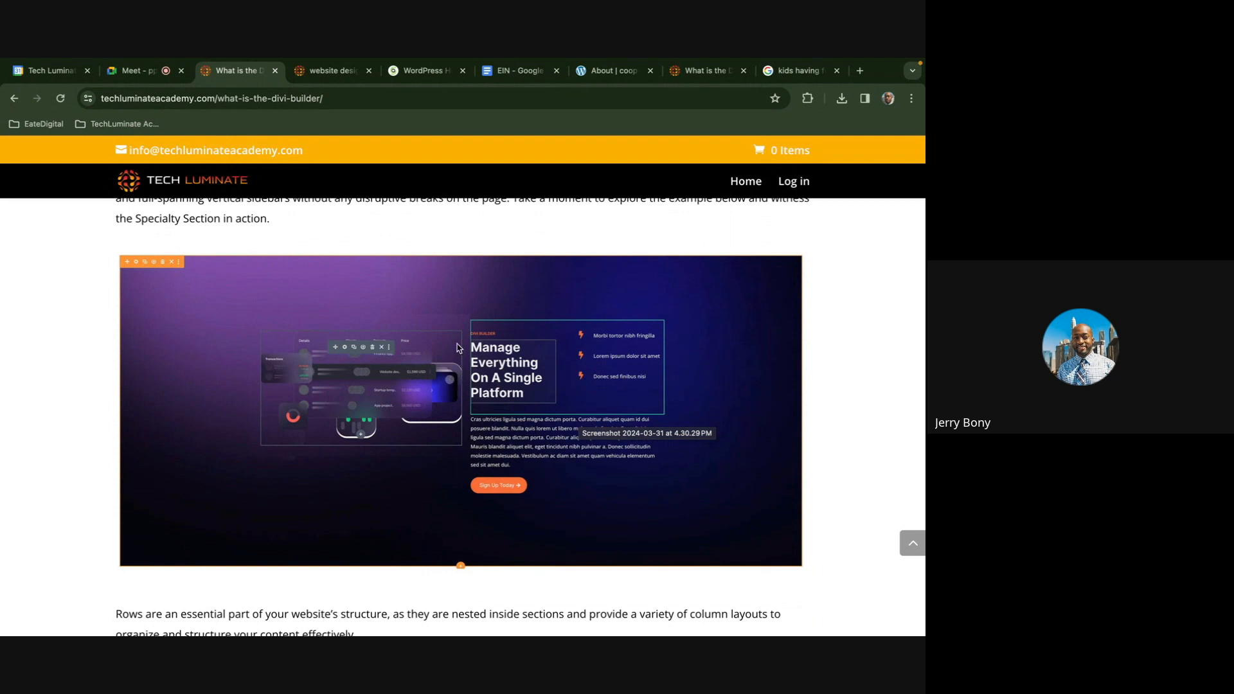
scroll(458, 348, "up", 3)
scroll(457, 348, "down", 5)
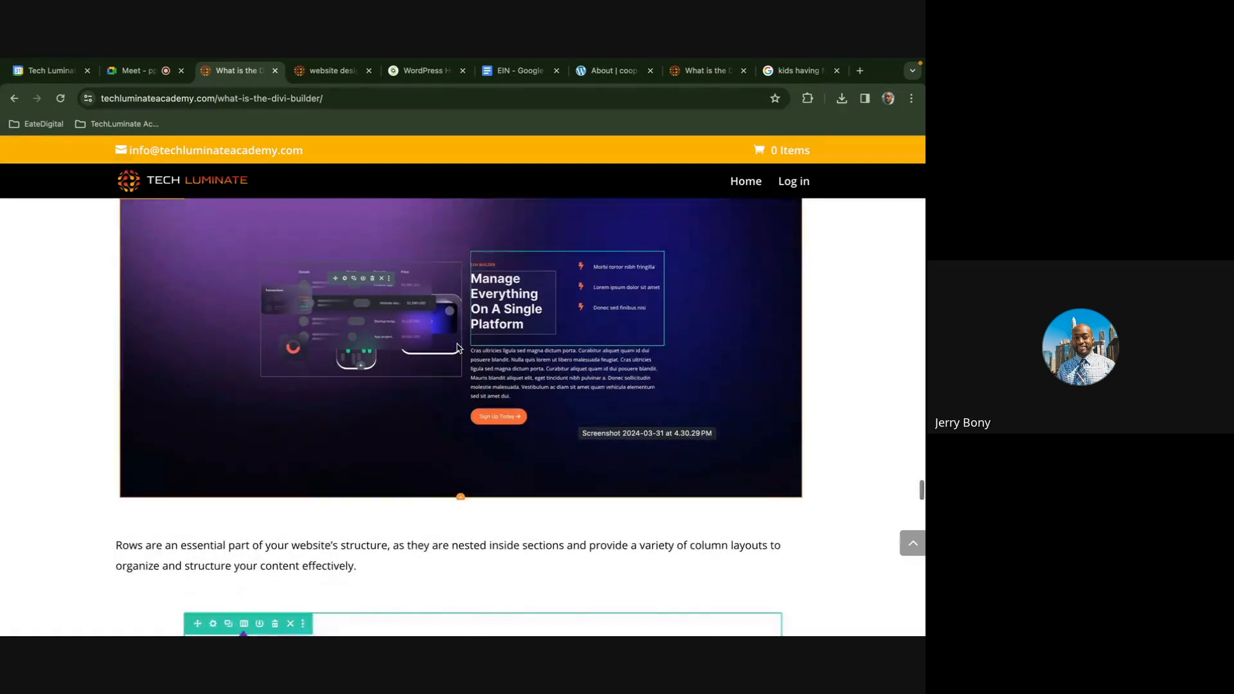
On the About page, insert a specialty section below the slider with a full-height right column and a two-column row nested beside it
left_click(617, 76)
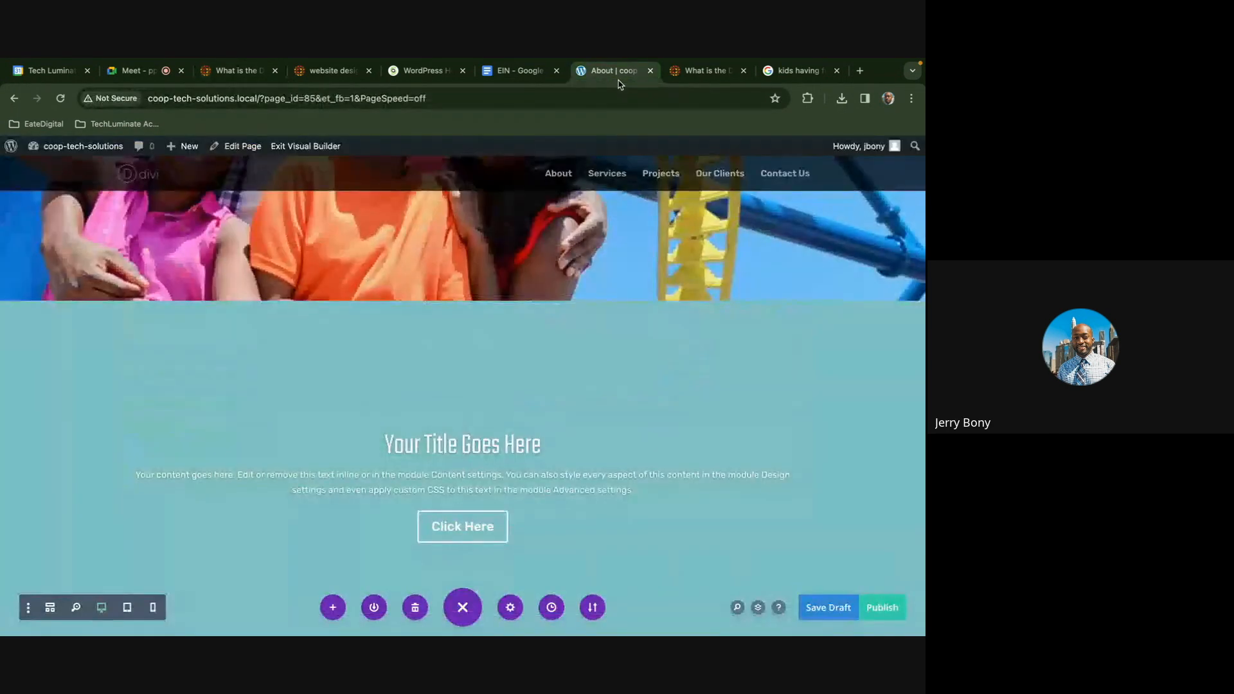
scroll(582, 356, "down", 2)
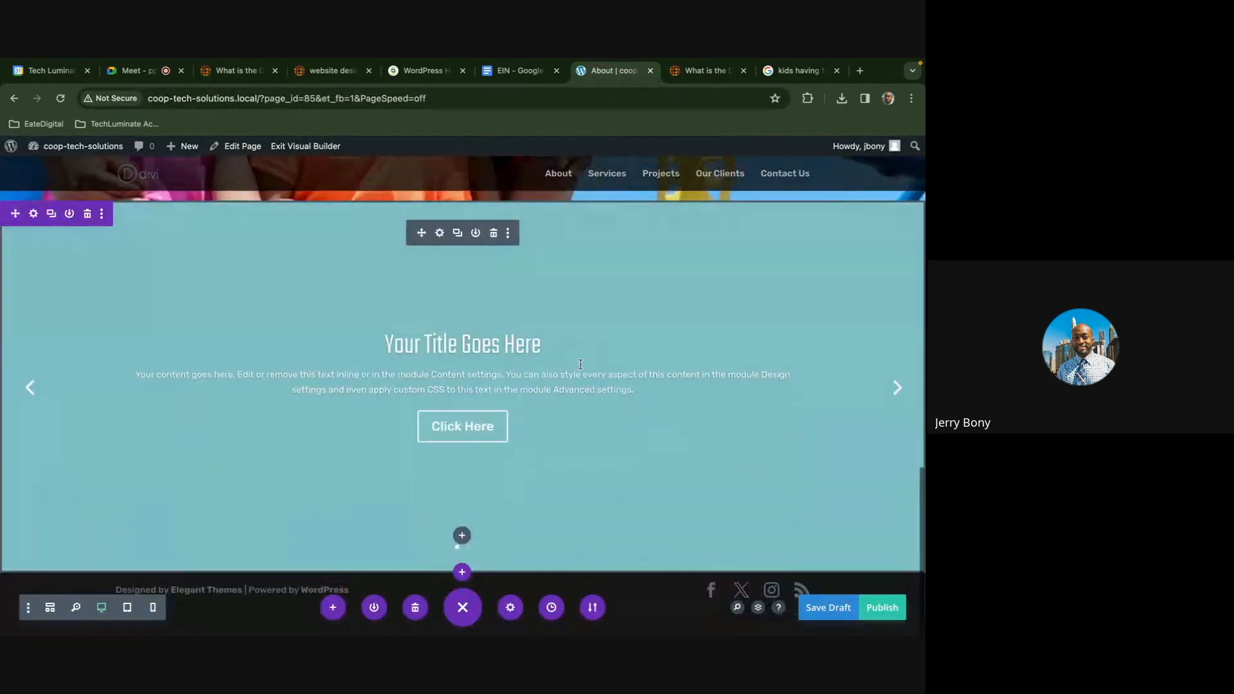
left_click(462, 574)
left_click(464, 533)
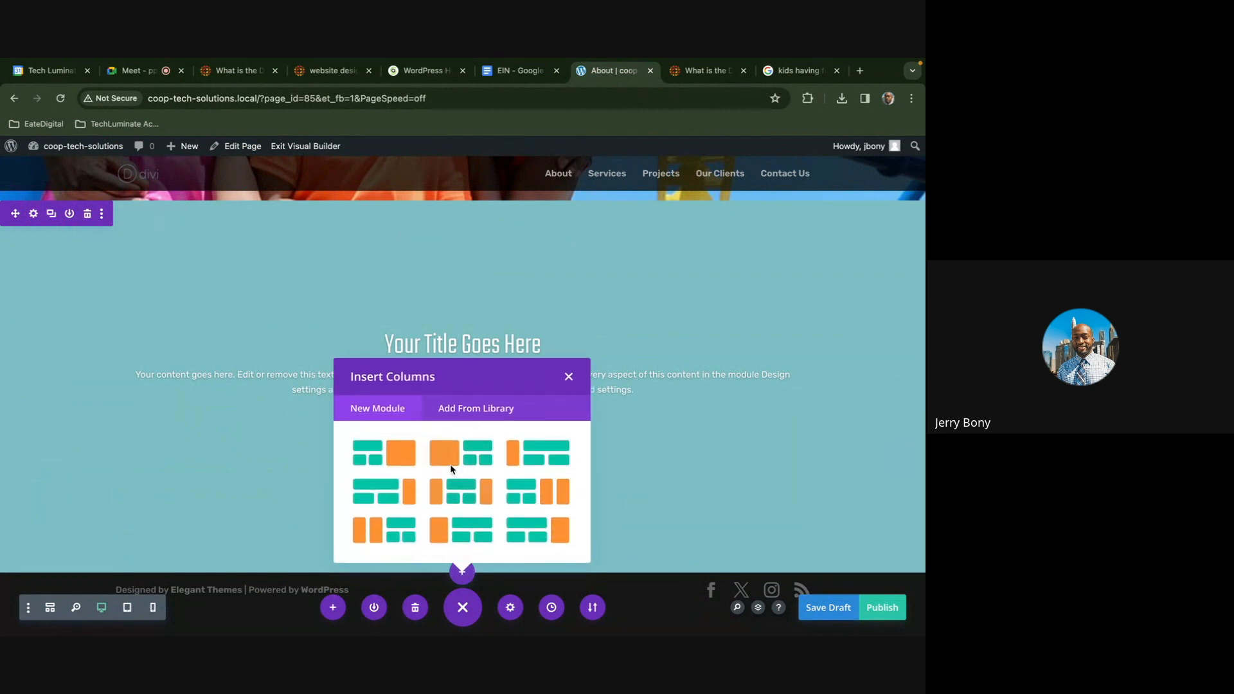
left_click(400, 453)
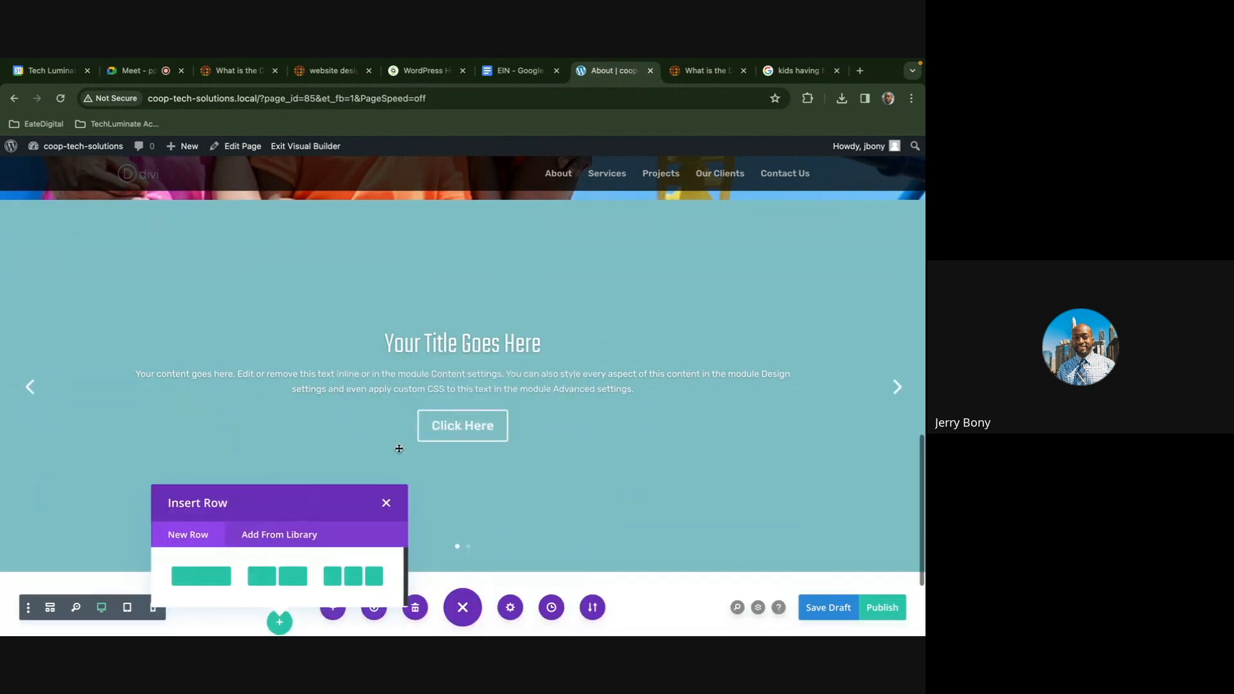
scroll(347, 450, "down", 3)
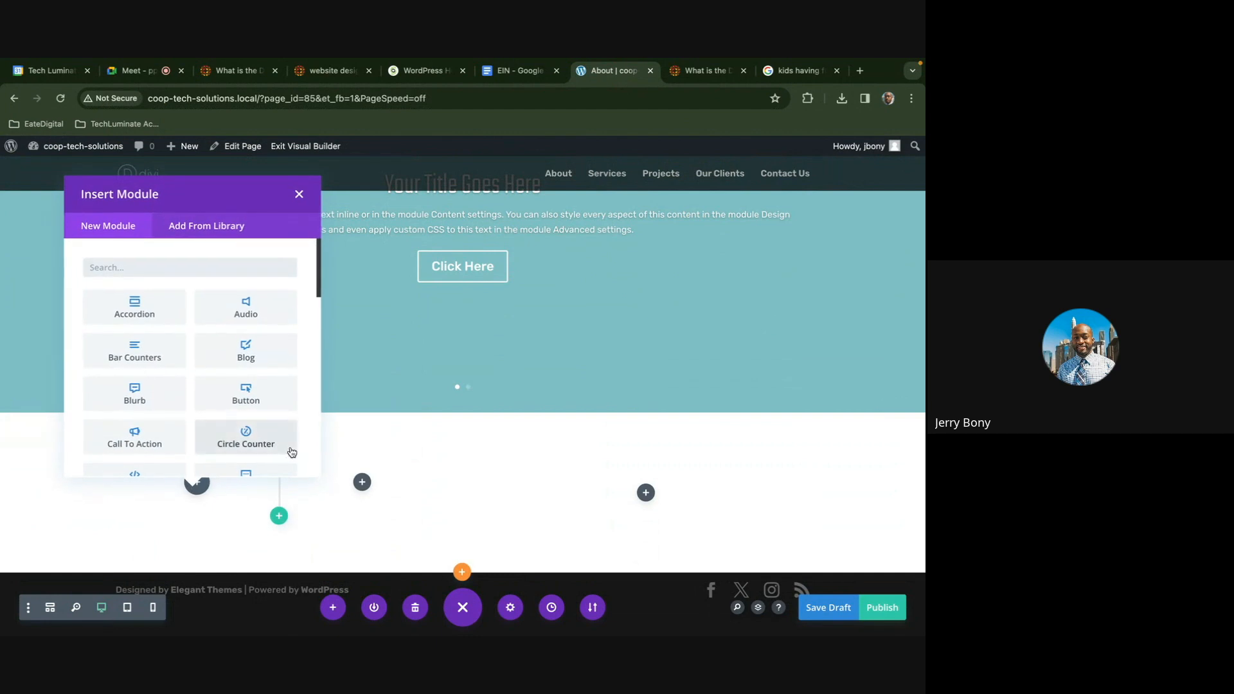
Add an Image module to the nested row's first column, using the park bench picture image-2.png from the media library, and save it
type("im")
left_click(249, 308)
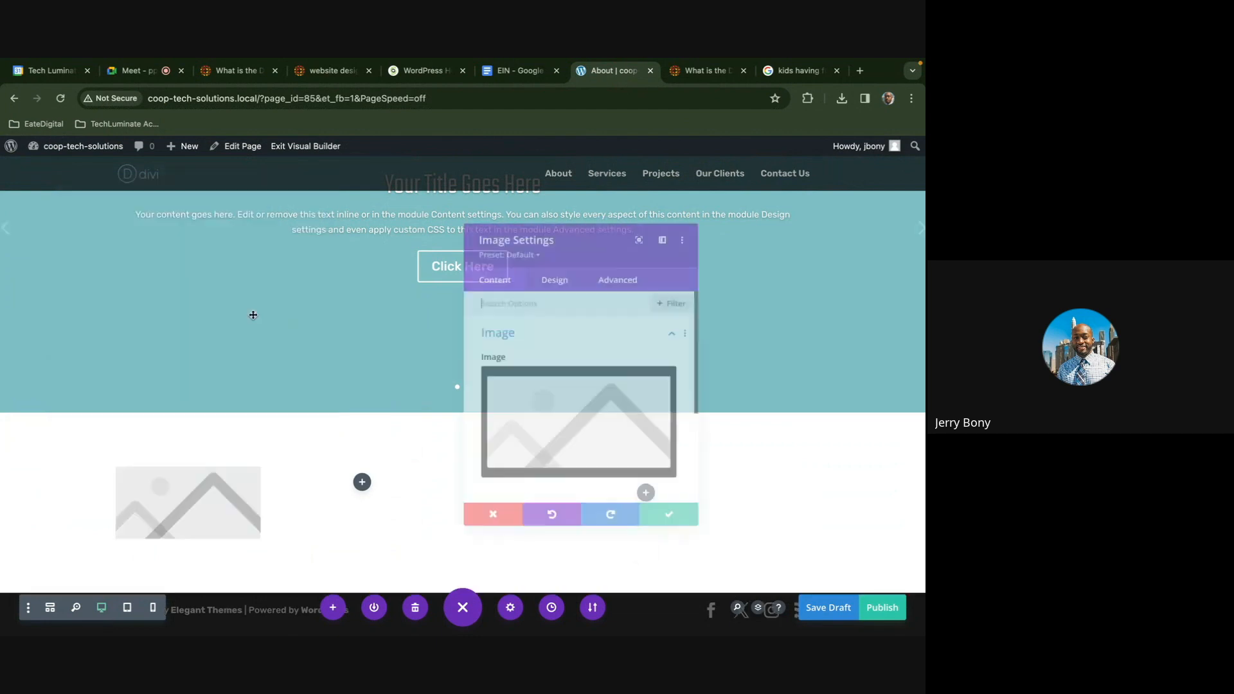
left_click(569, 468)
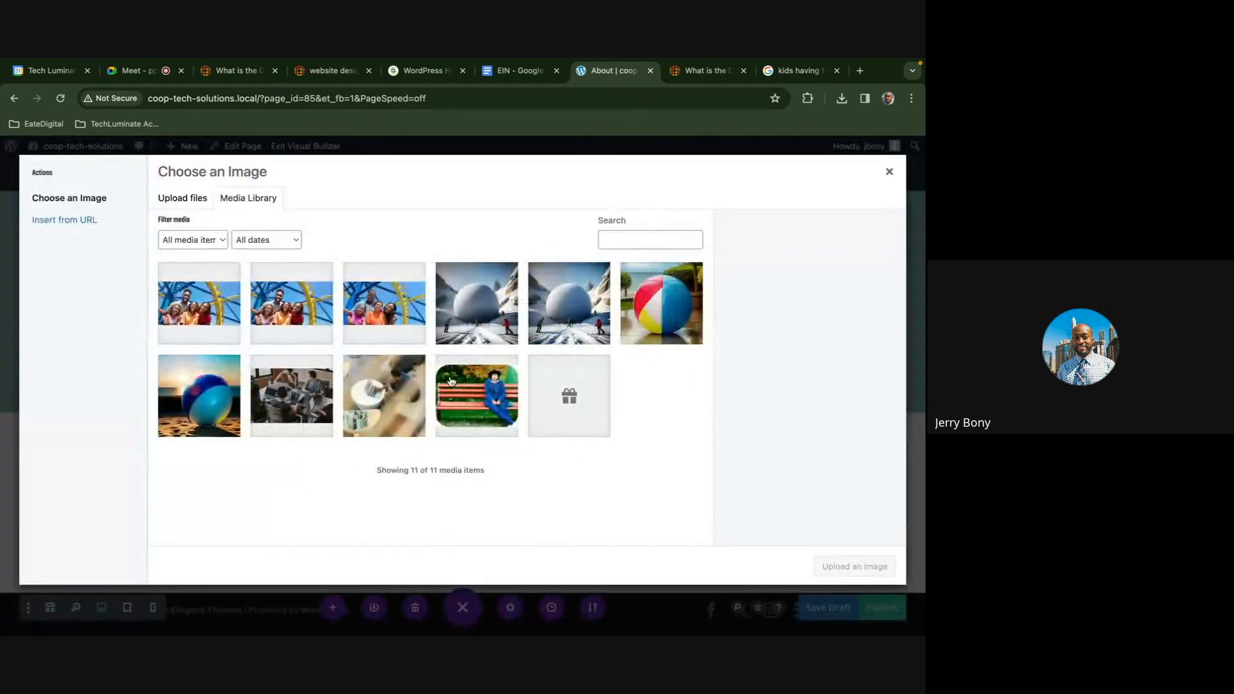
left_click(478, 401)
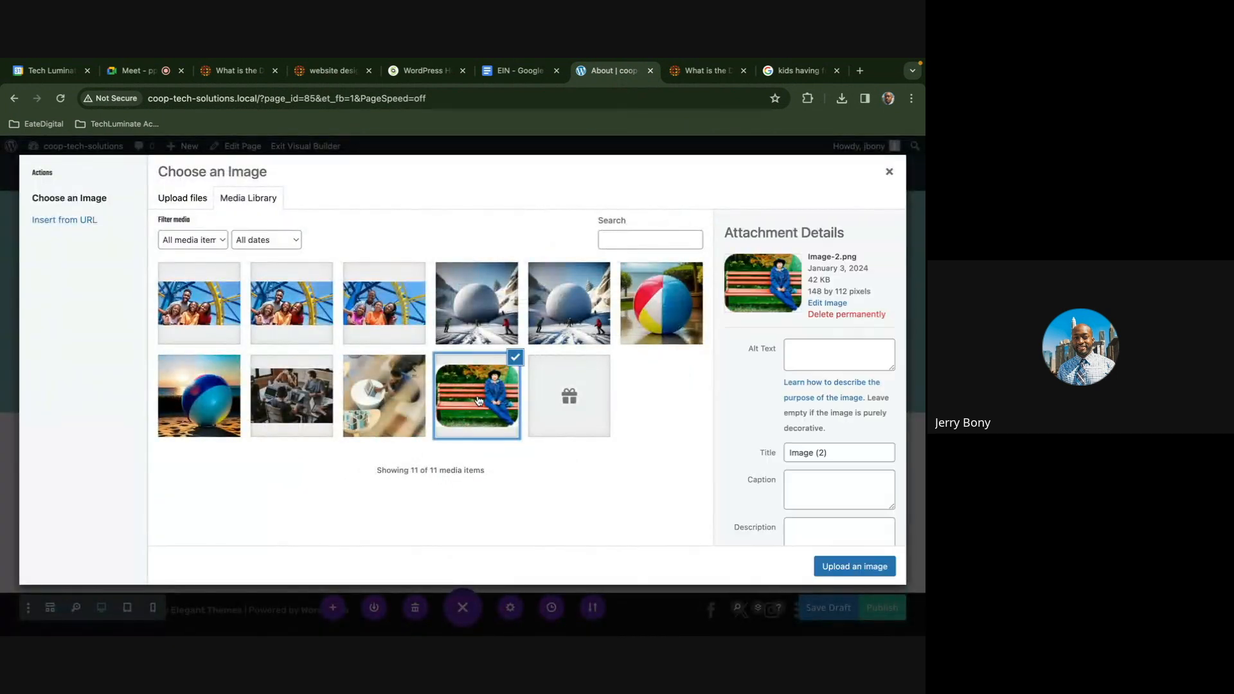
left_click(850, 569)
left_click(685, 537)
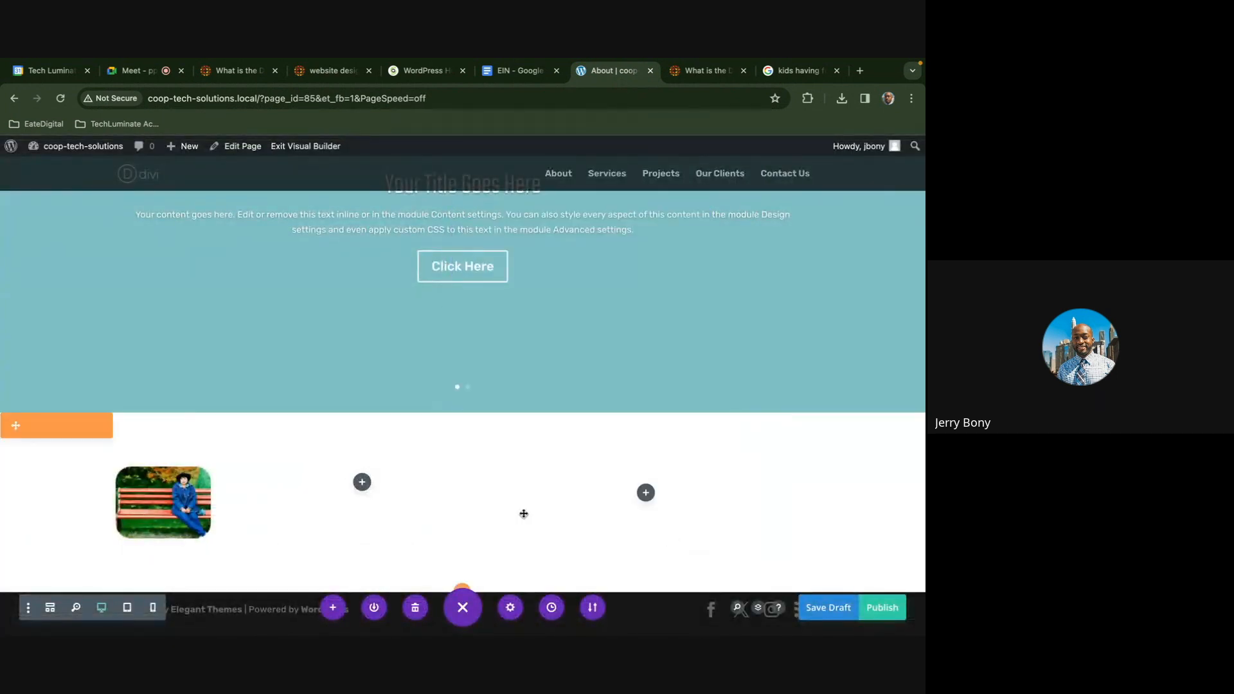
Add a Text module with its placeholder content to the nested row's second column and save it
left_click(362, 483)
type("text")
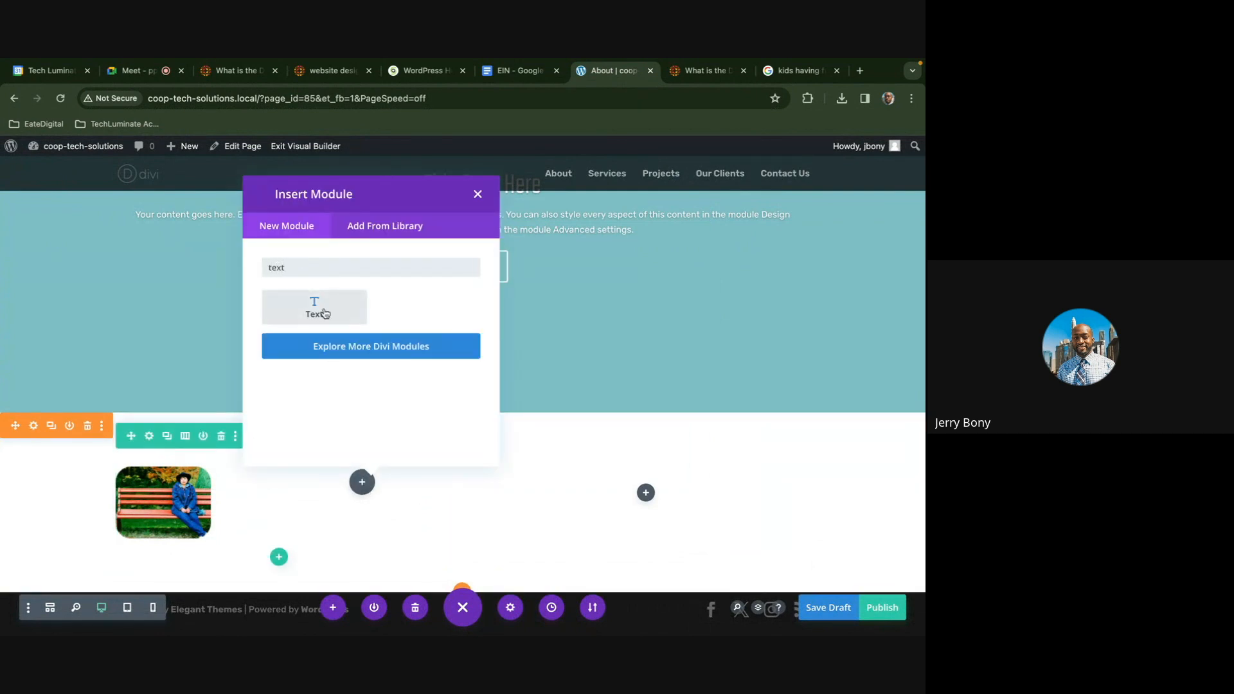
left_click(325, 314)
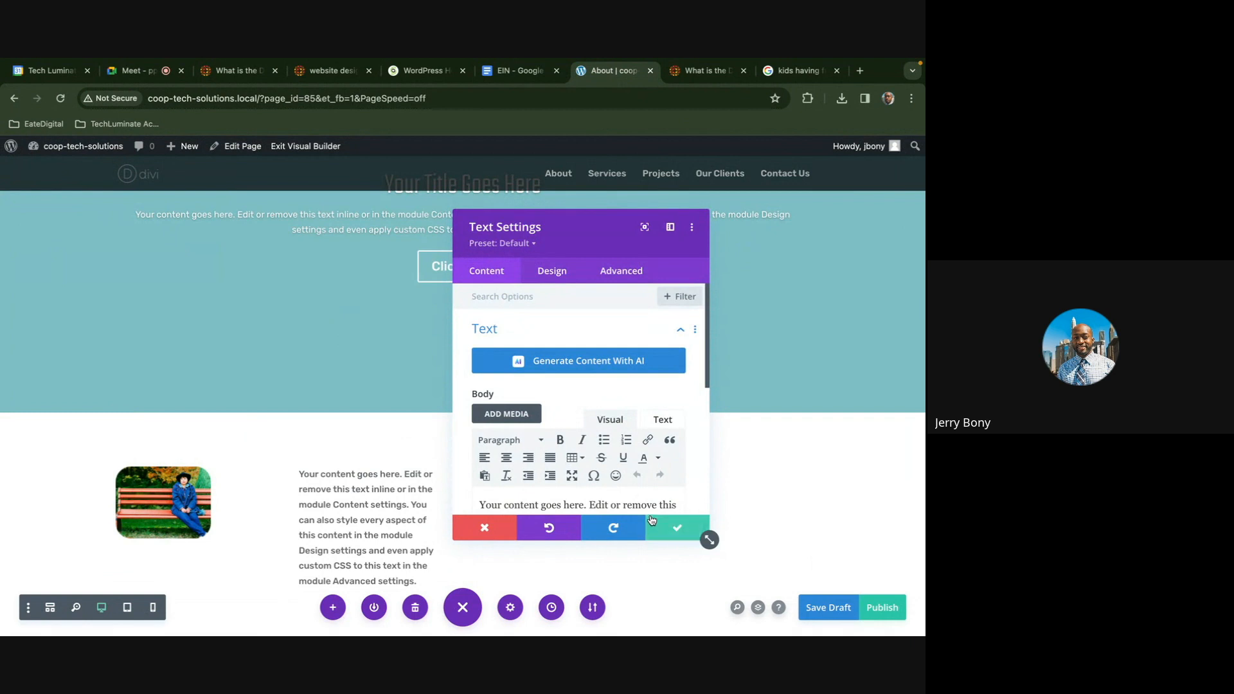
left_click(652, 521)
Add a Blog module for Posts to the specialty section's full-height column, leaving all category filters unselected, and save it
left_click(646, 492)
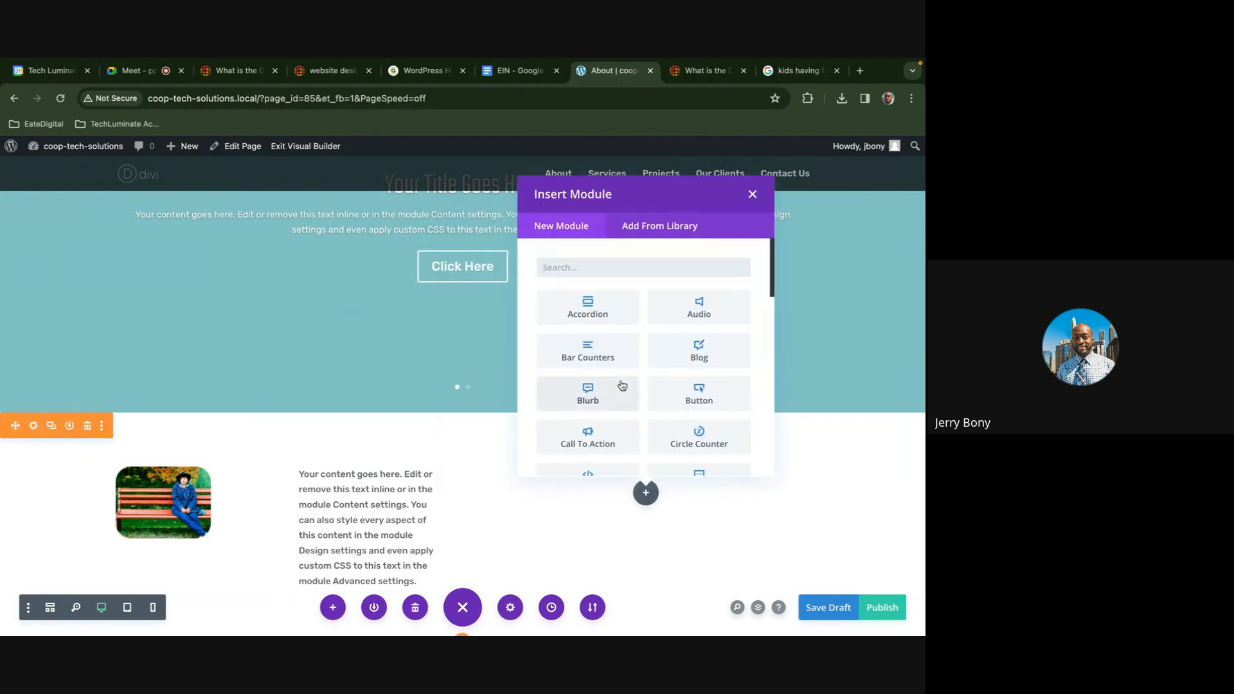
scroll(656, 338, "down", 1)
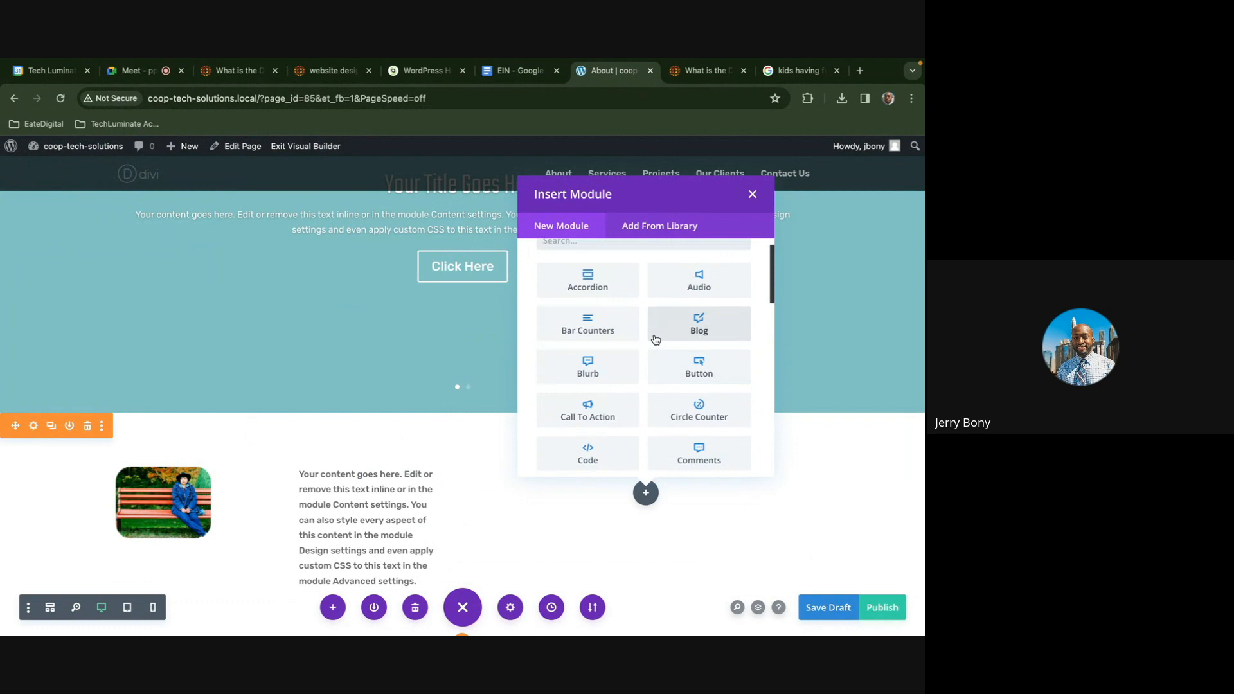
left_click(664, 335)
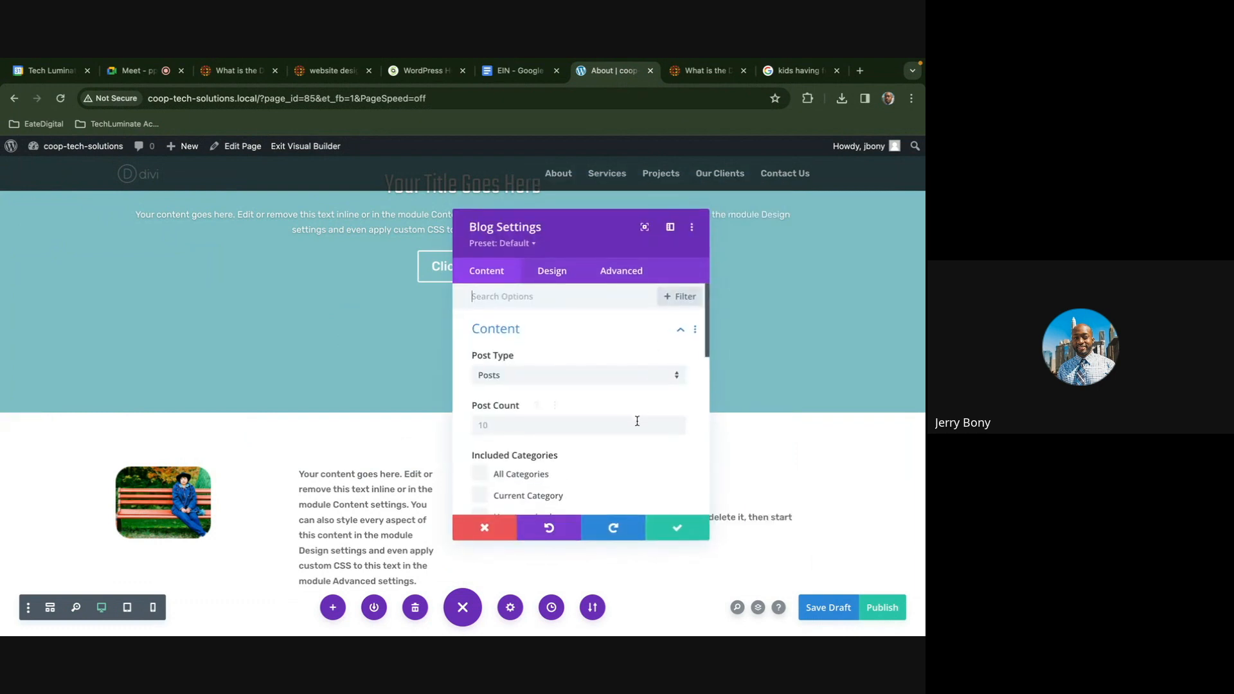
left_click(487, 475)
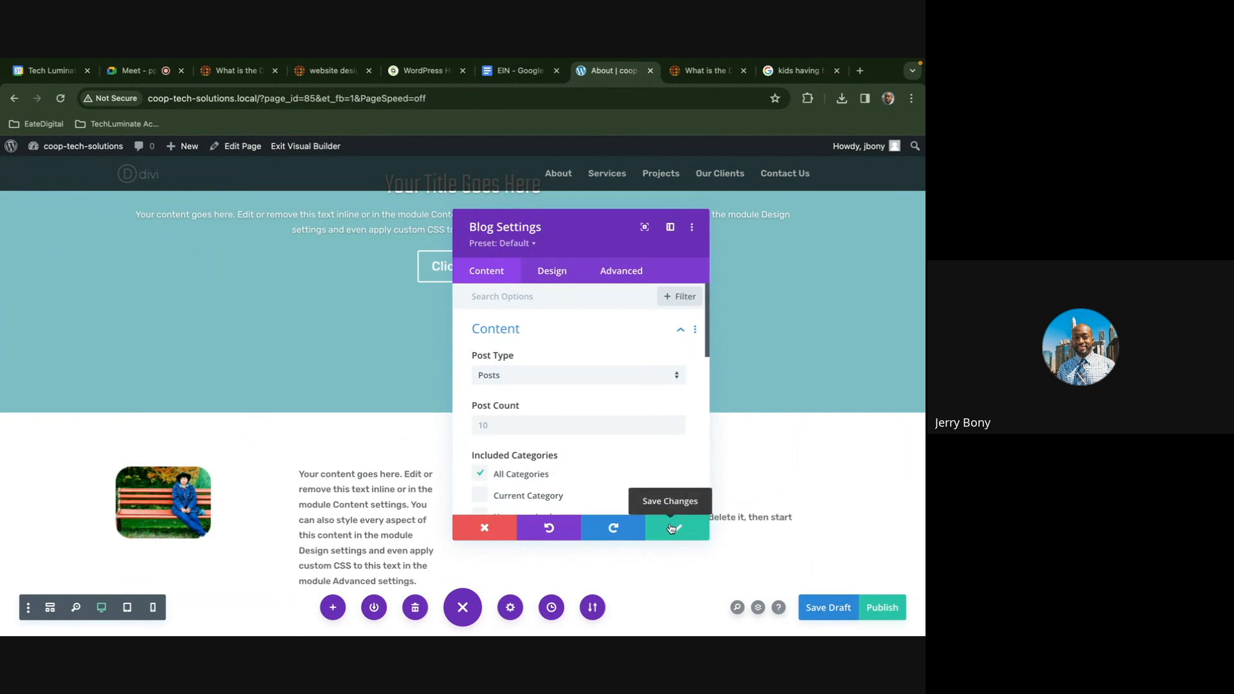
scroll(518, 453, "down", 2)
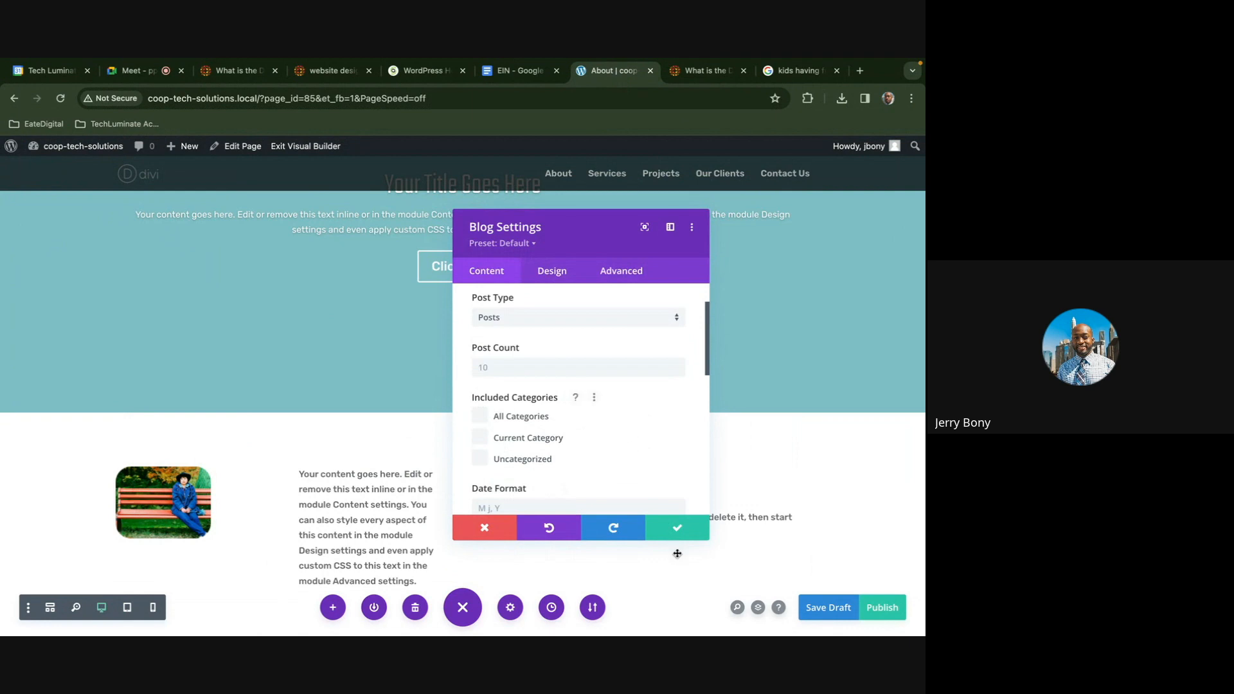
left_click(678, 528)
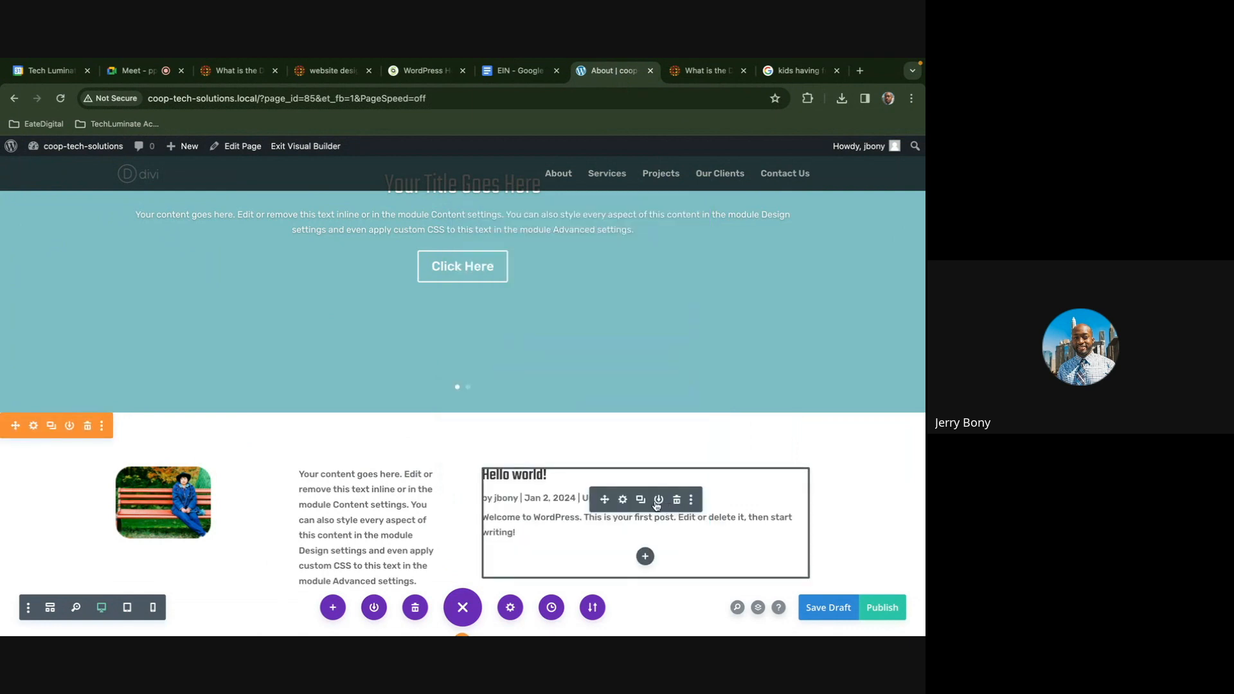
Reopen the Blog module's settings, discard them without changes, and delete the module from the full-height column
scroll(605, 491, "down", 1)
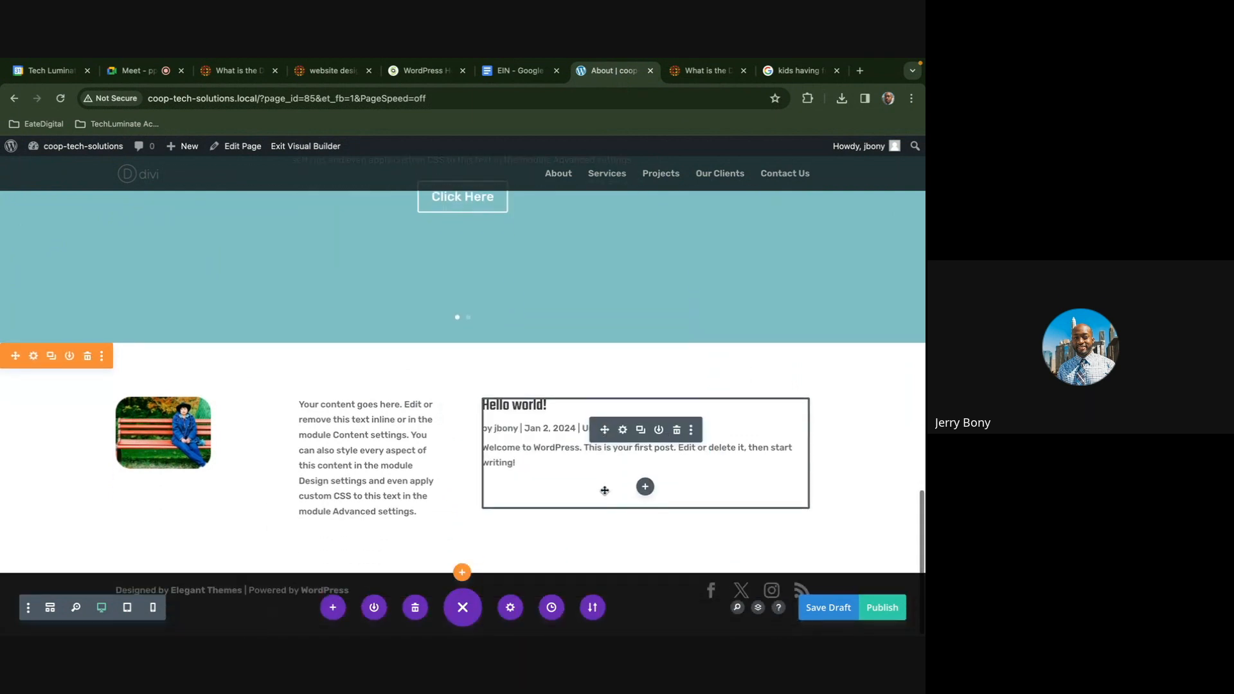
left_click(623, 436)
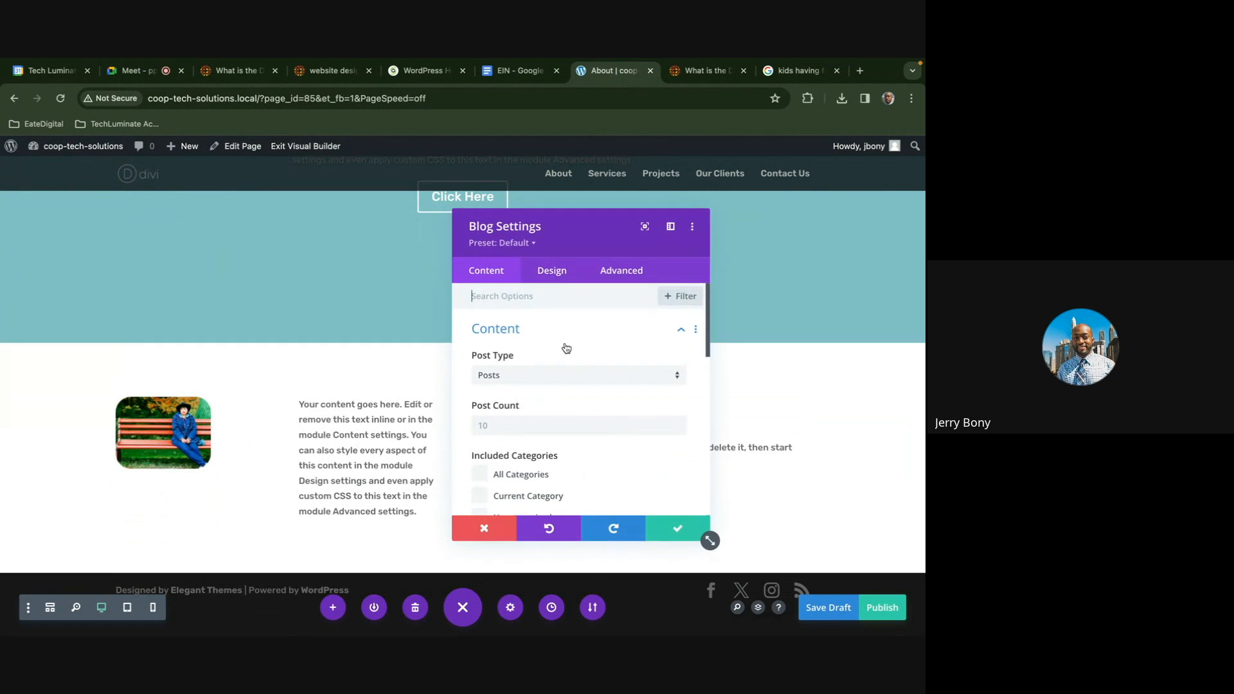
left_click(488, 528)
left_click(677, 429)
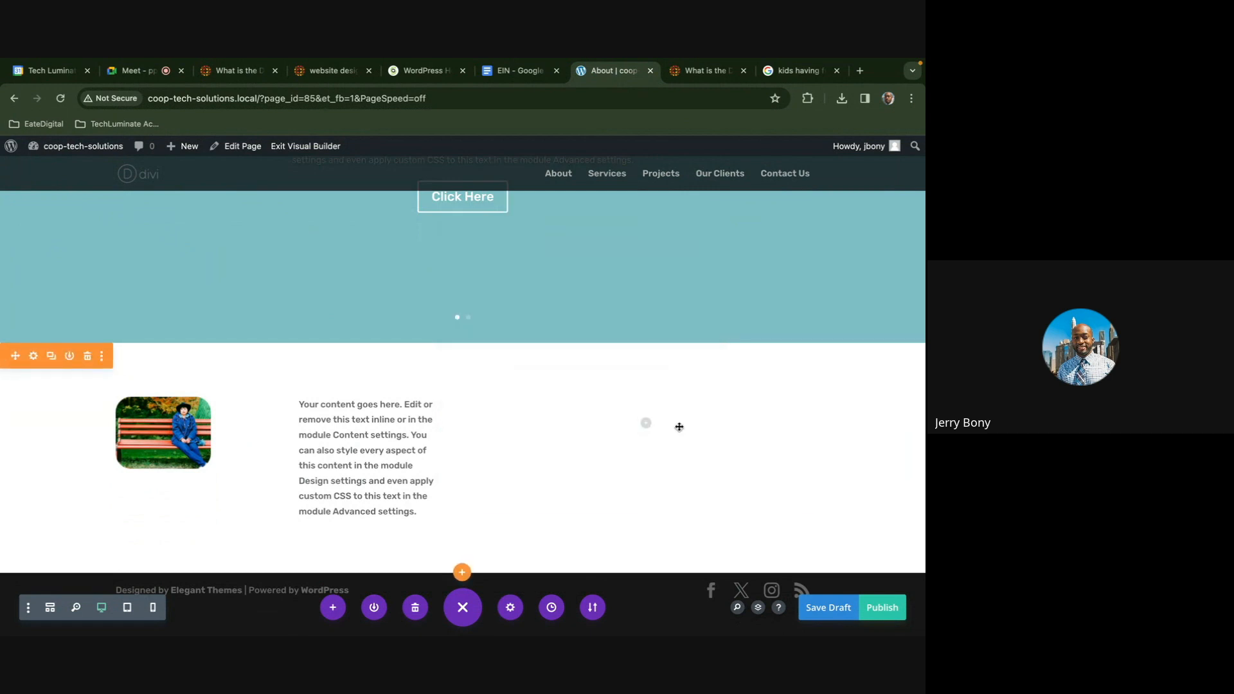
Insert a Blurb module in the full-height column and move its settings window clear of the module preview
left_click(646, 425)
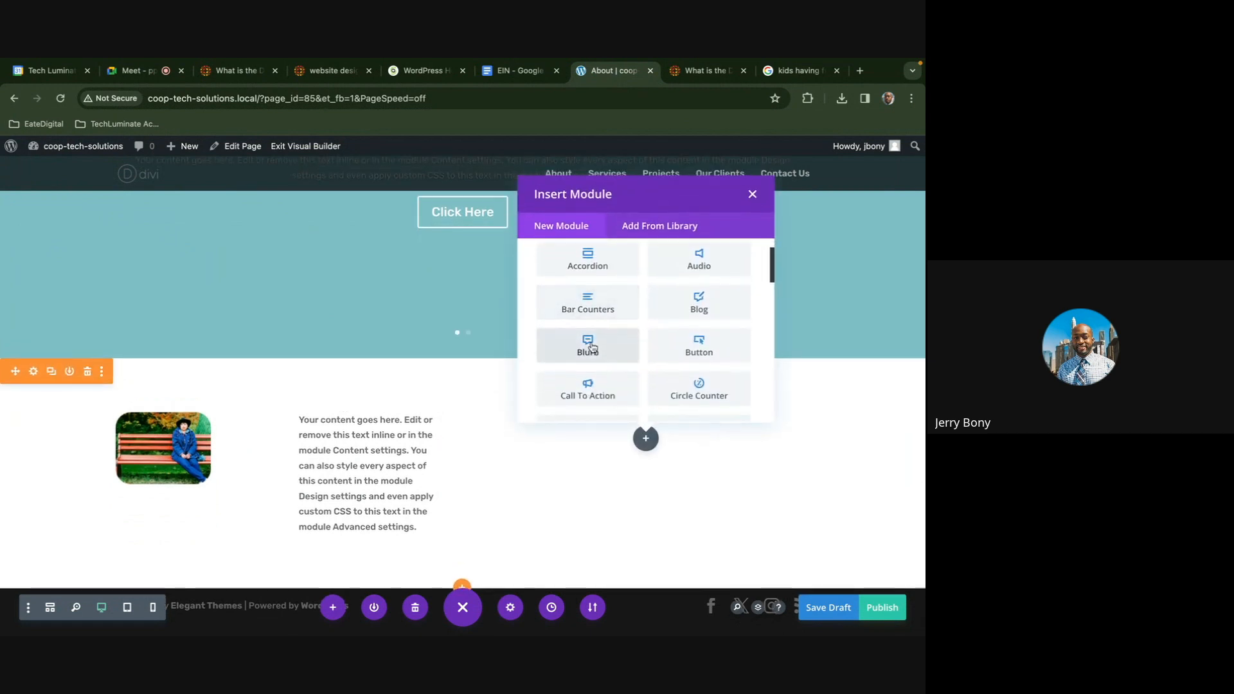
left_click(590, 349)
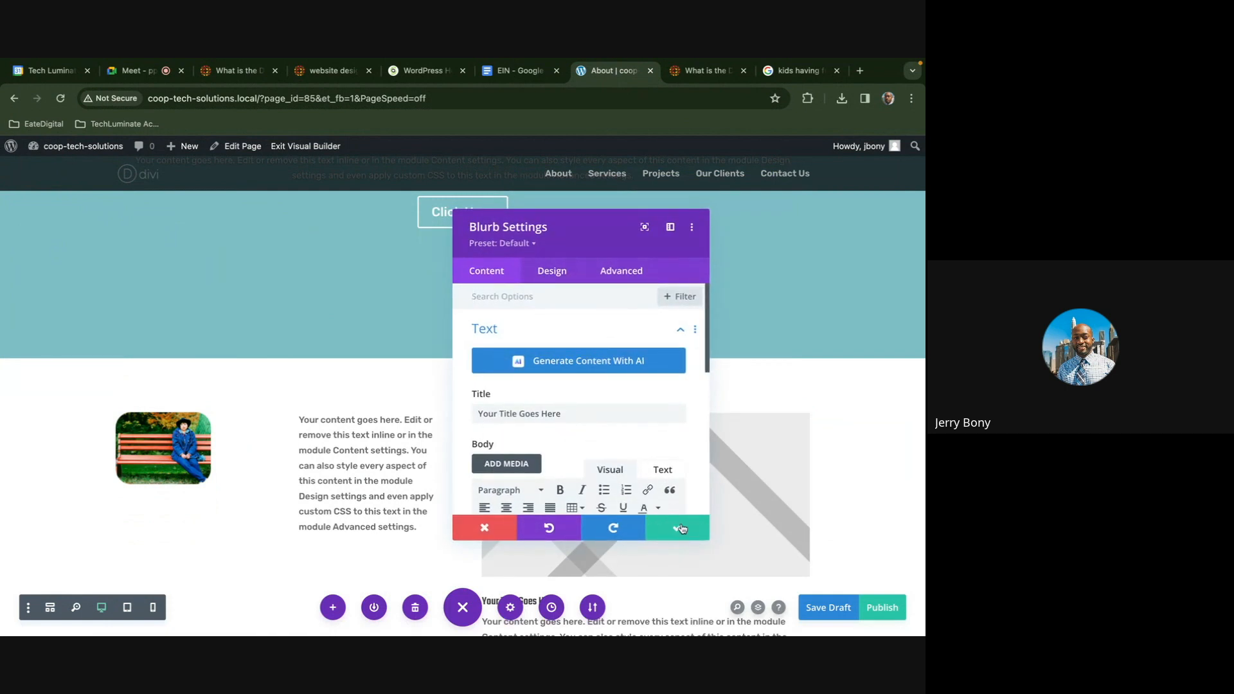
scroll(631, 461, "down", 1)
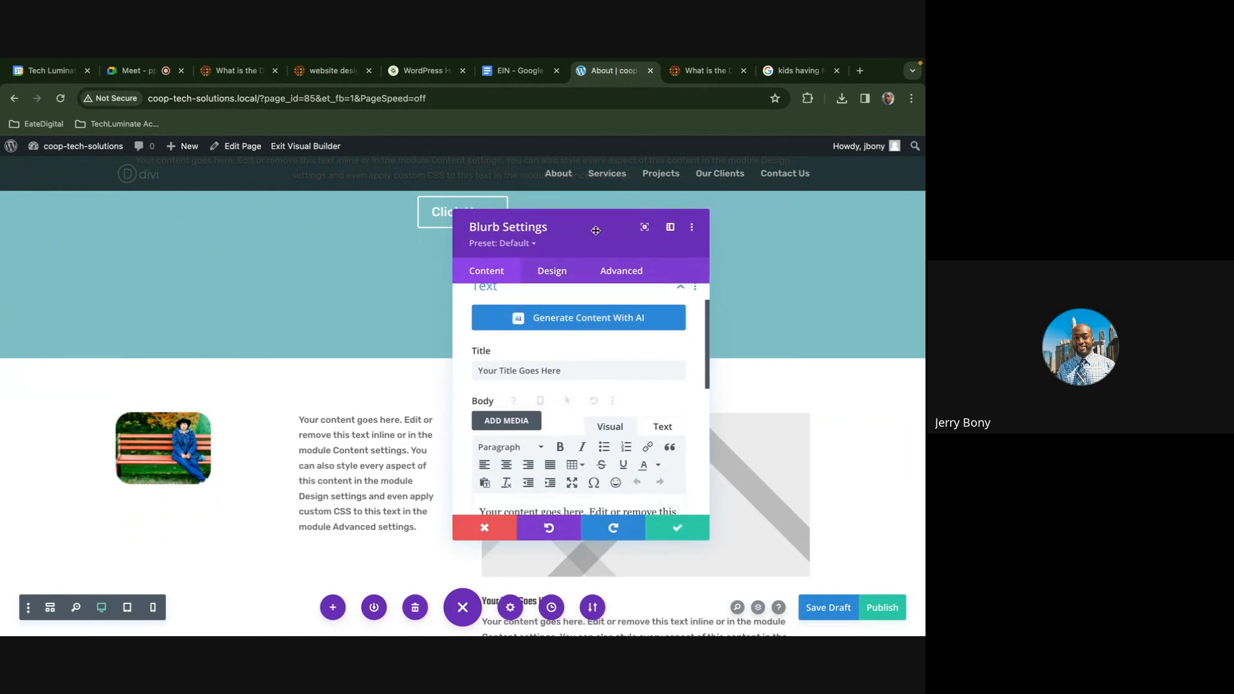
left_click_drag(596, 230, 378, 223)
scroll(678, 490, "down", 2)
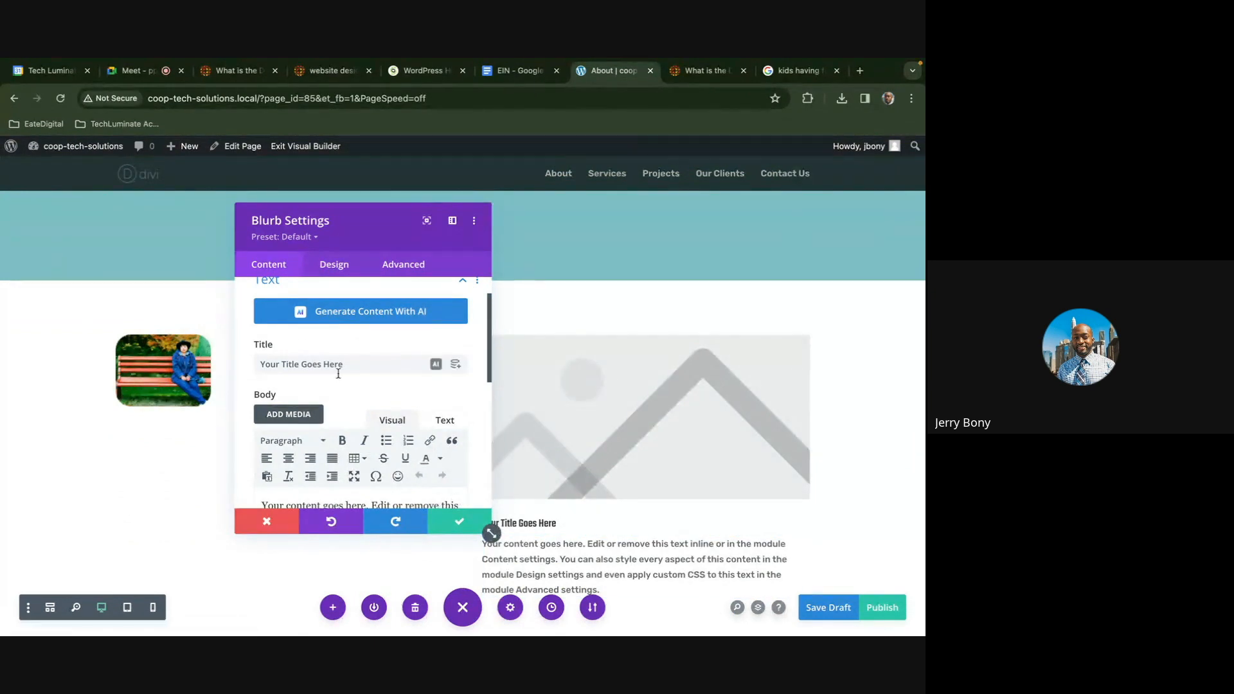
Set the blurb's image to the blue beach ball at sunset from the media library and save the module
scroll(336, 373, "down", 5)
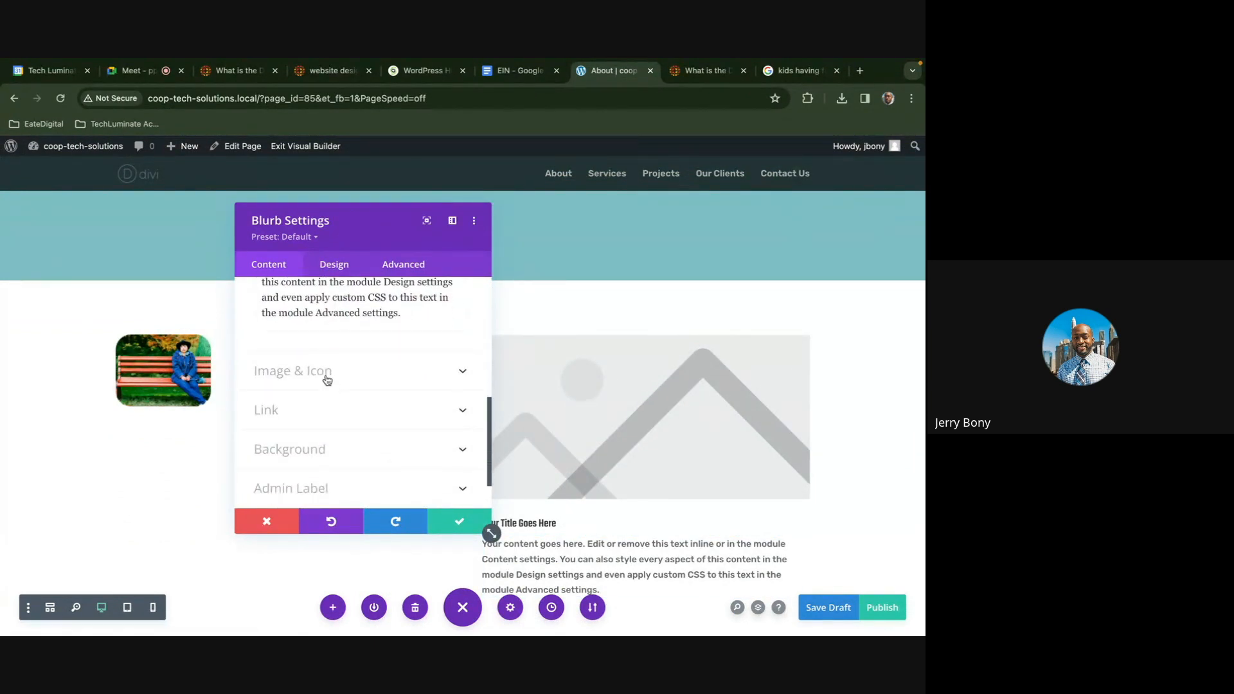
left_click(328, 380)
left_click(336, 419)
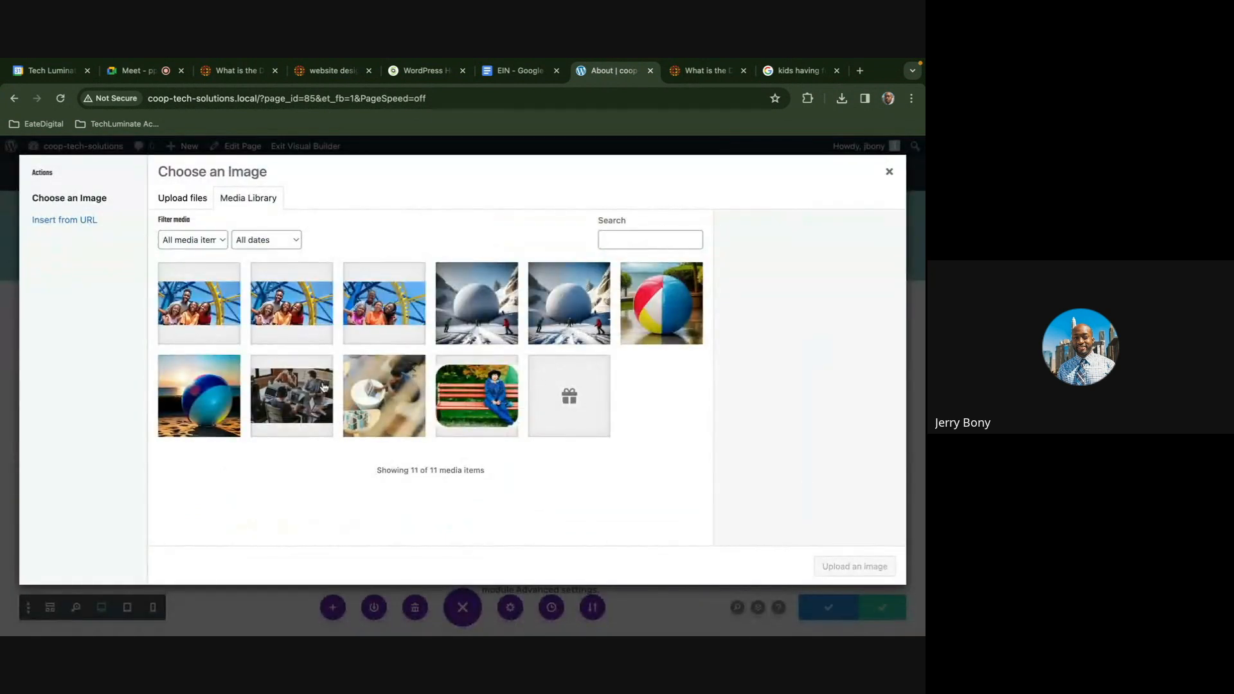
left_click(233, 411)
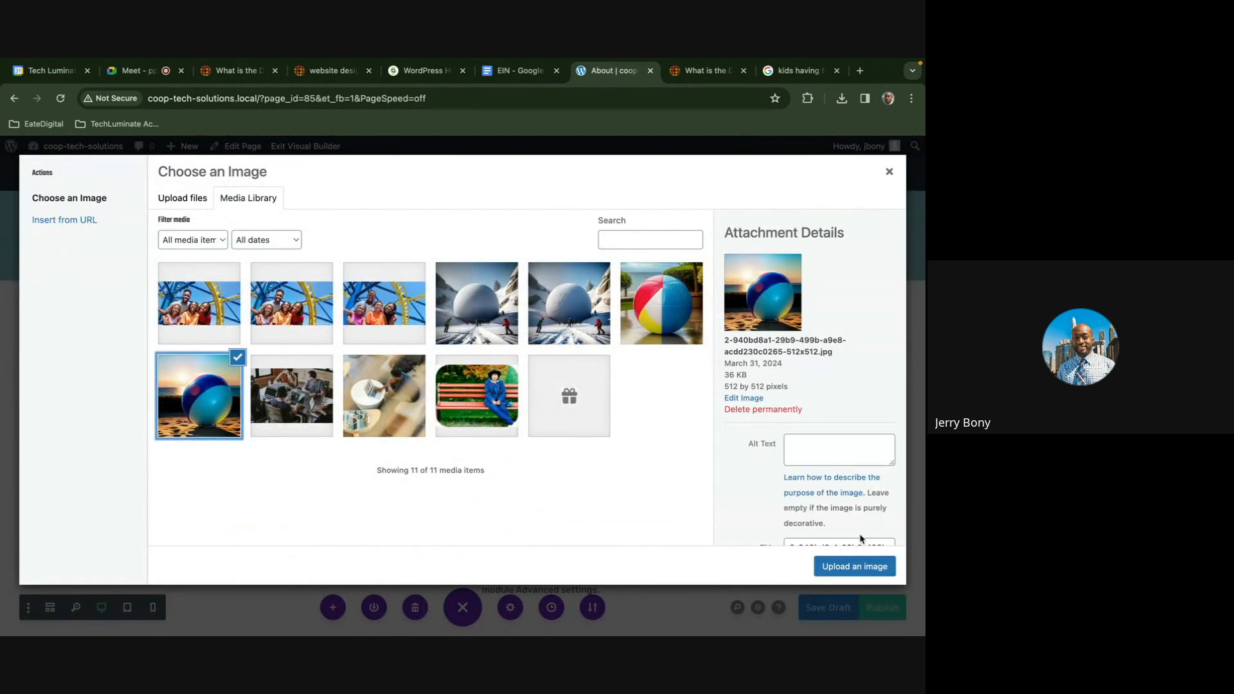
left_click(862, 566)
left_click(459, 521)
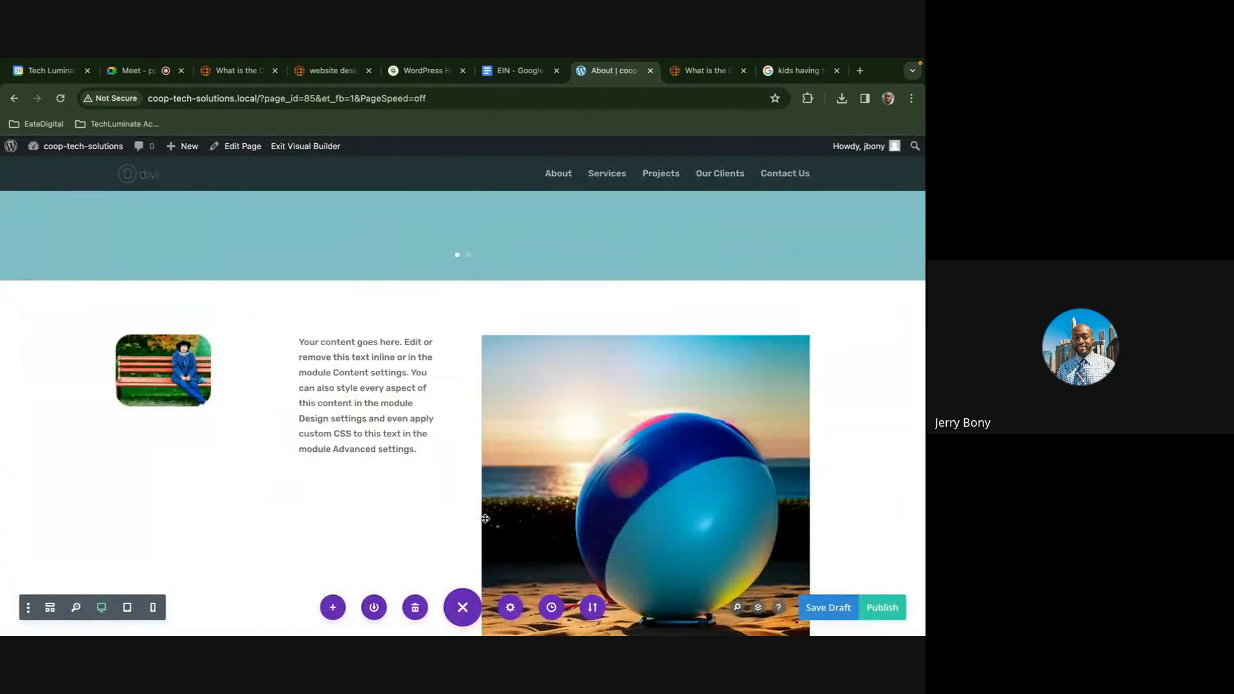
scroll(497, 464, "down", 3)
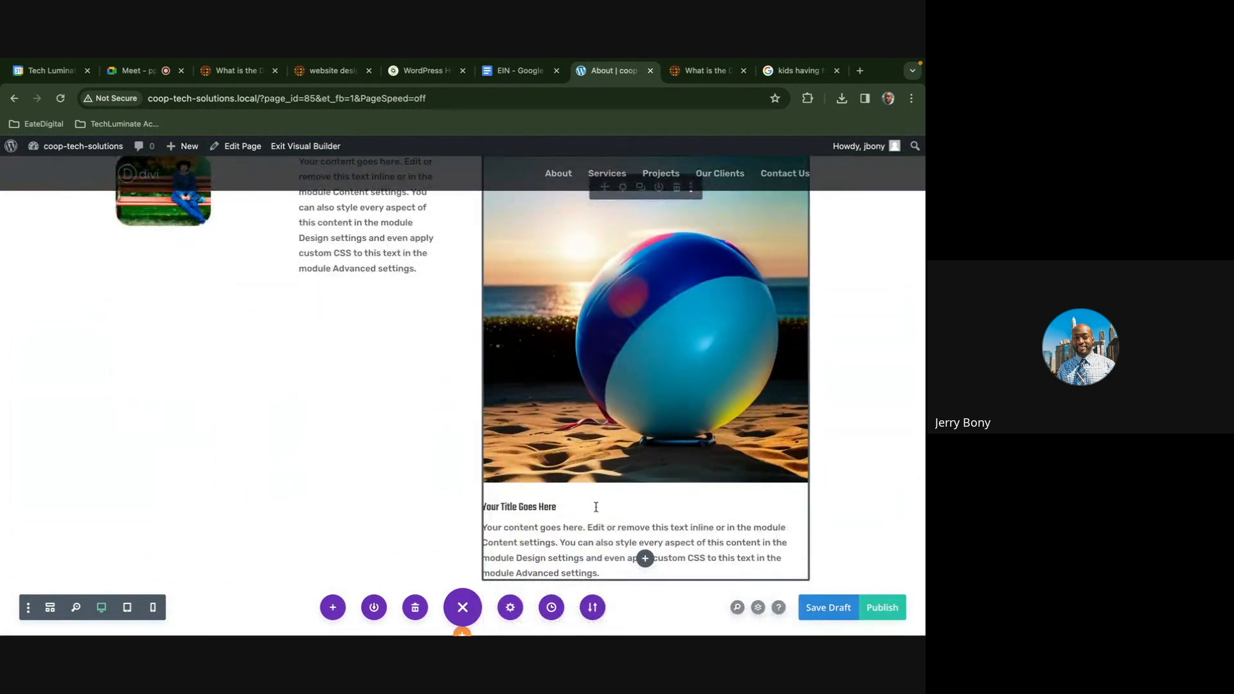
Insert a single-column nested row below the bench image and text, leaving it without a module
scroll(606, 421, "up", 2)
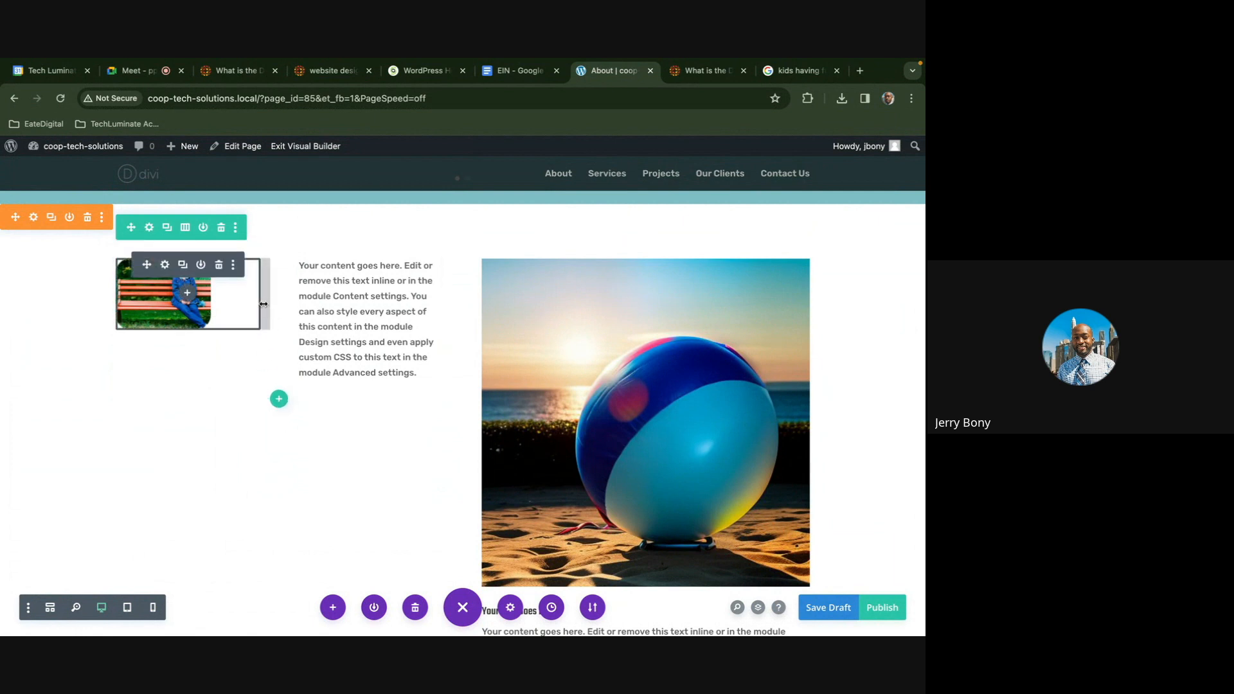
left_click(279, 400)
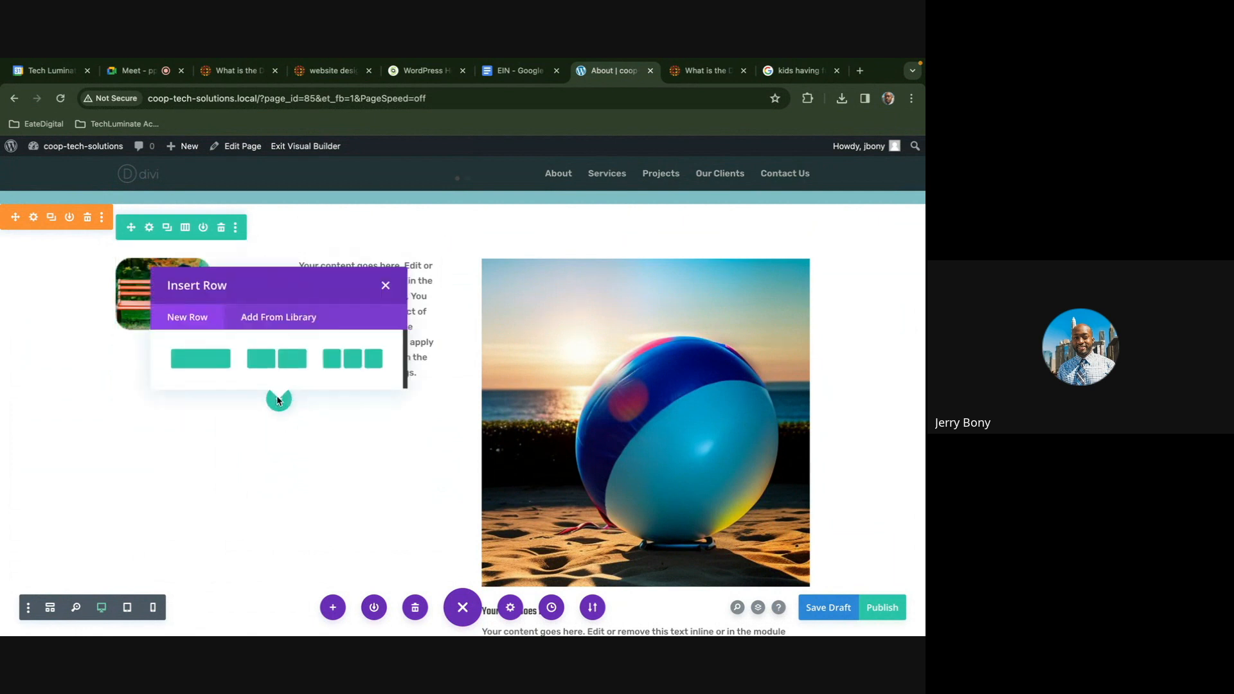
left_click(201, 358)
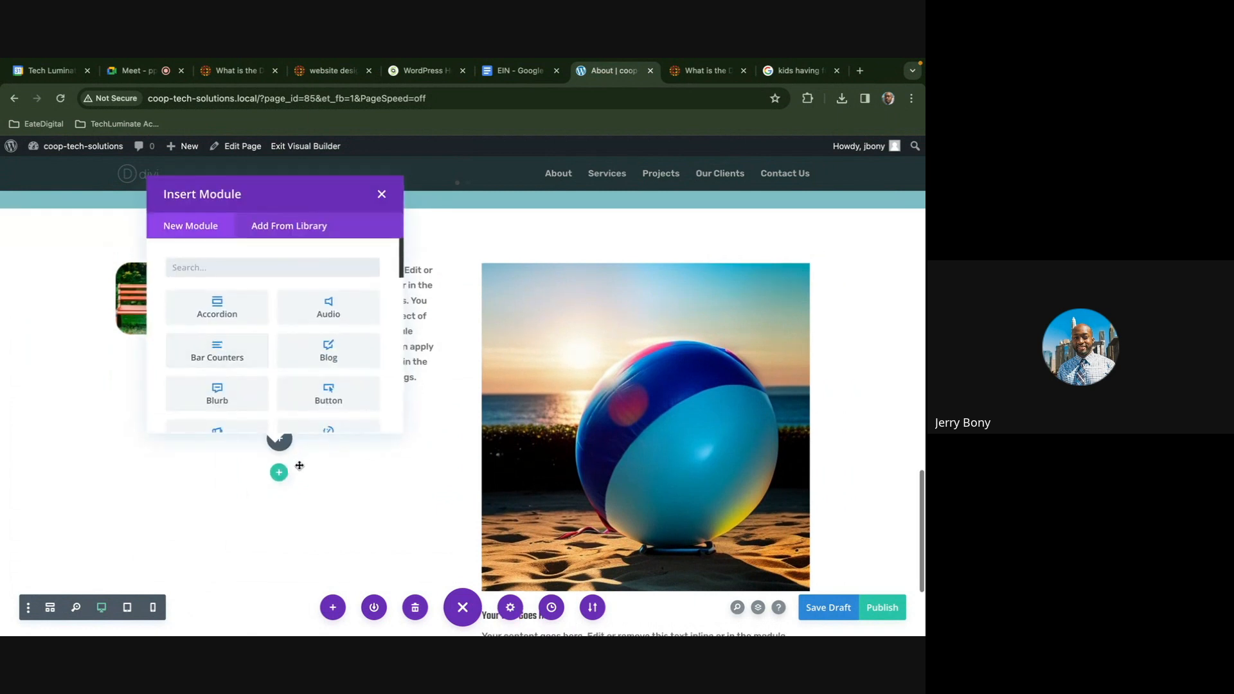
left_click(324, 462)
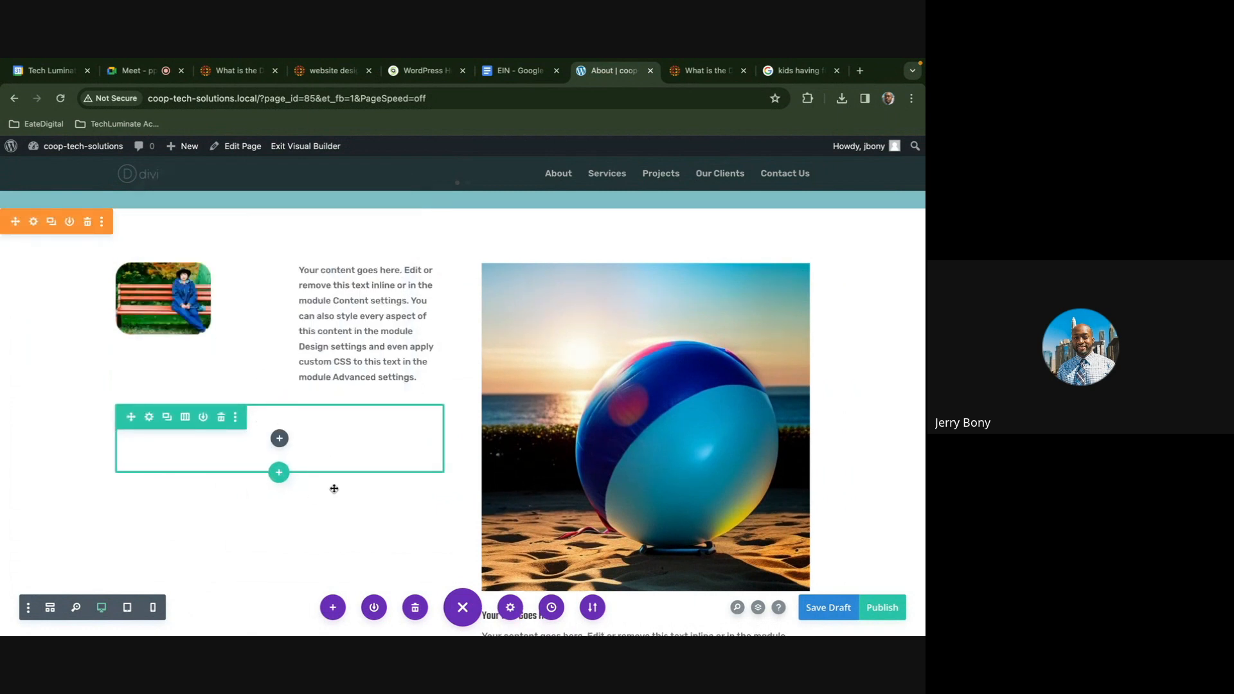
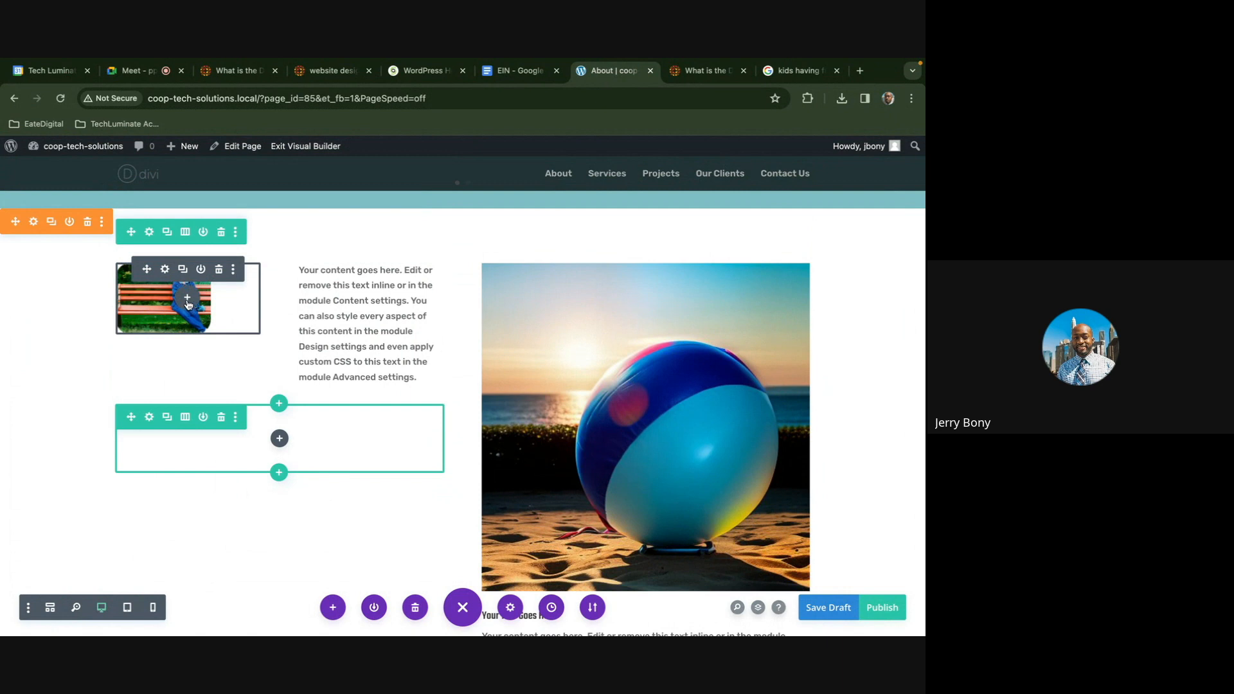
Copy the text module next to the bench image and paste it below the bench image
left_click(187, 299)
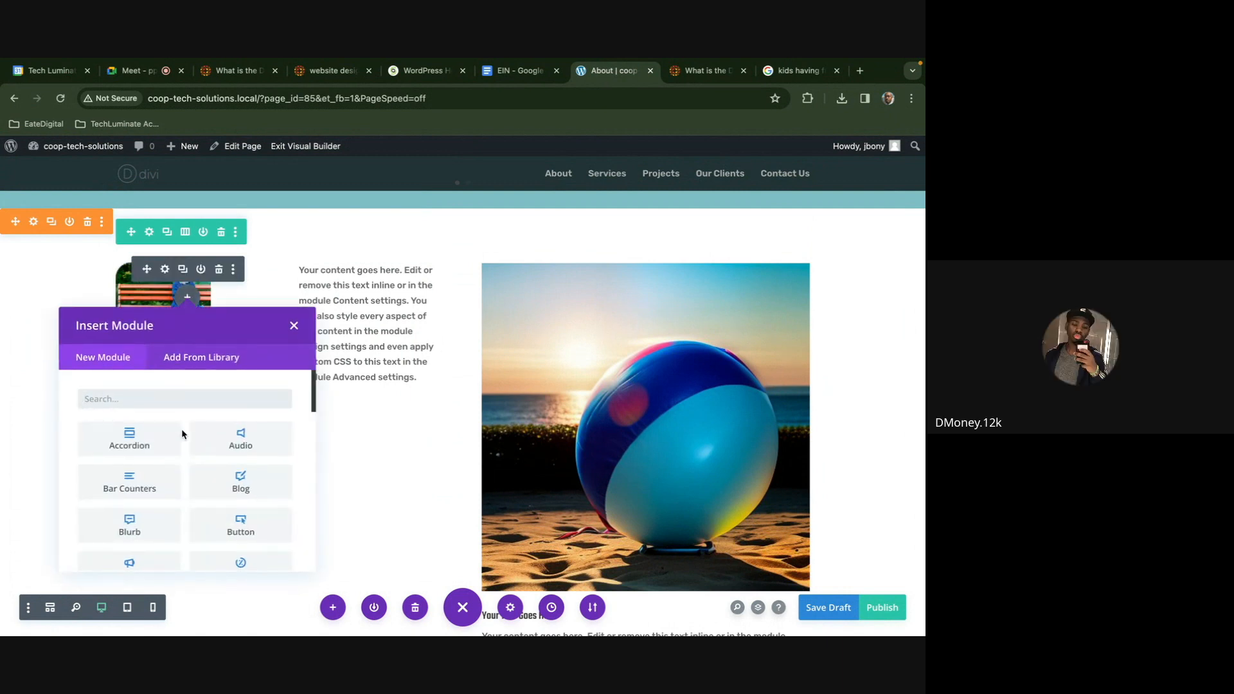
left_click(294, 330)
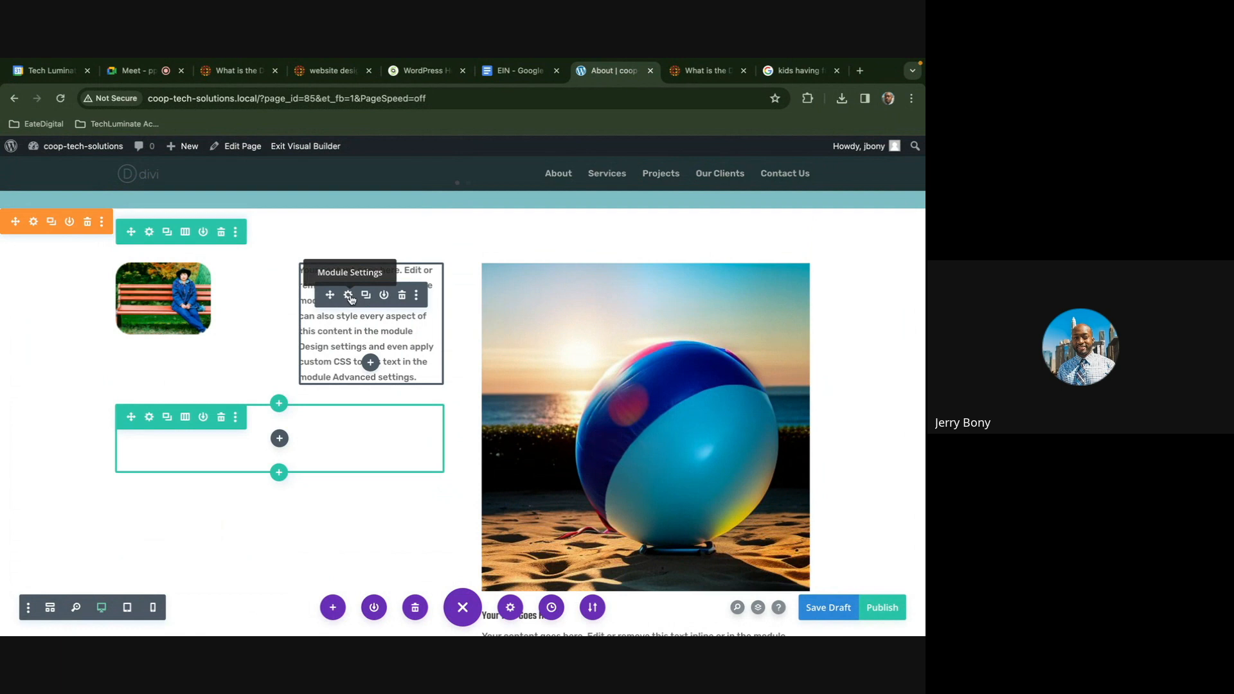
key("ctrl+s")
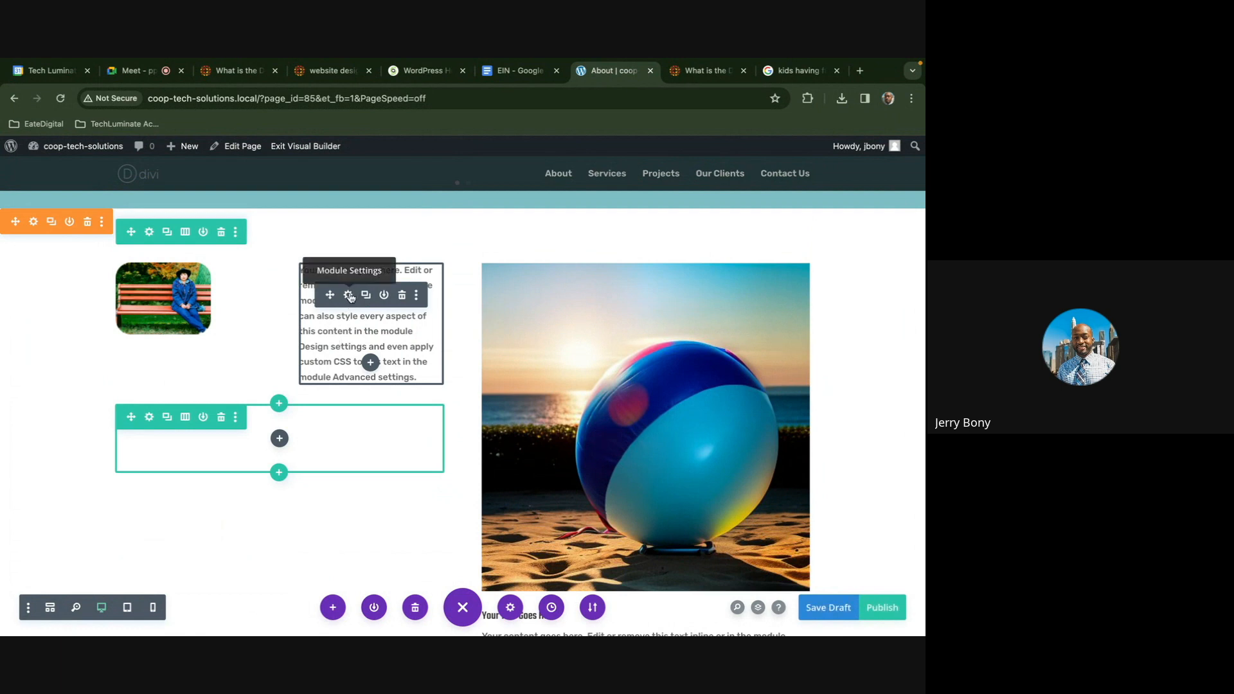
right_click(351, 297)
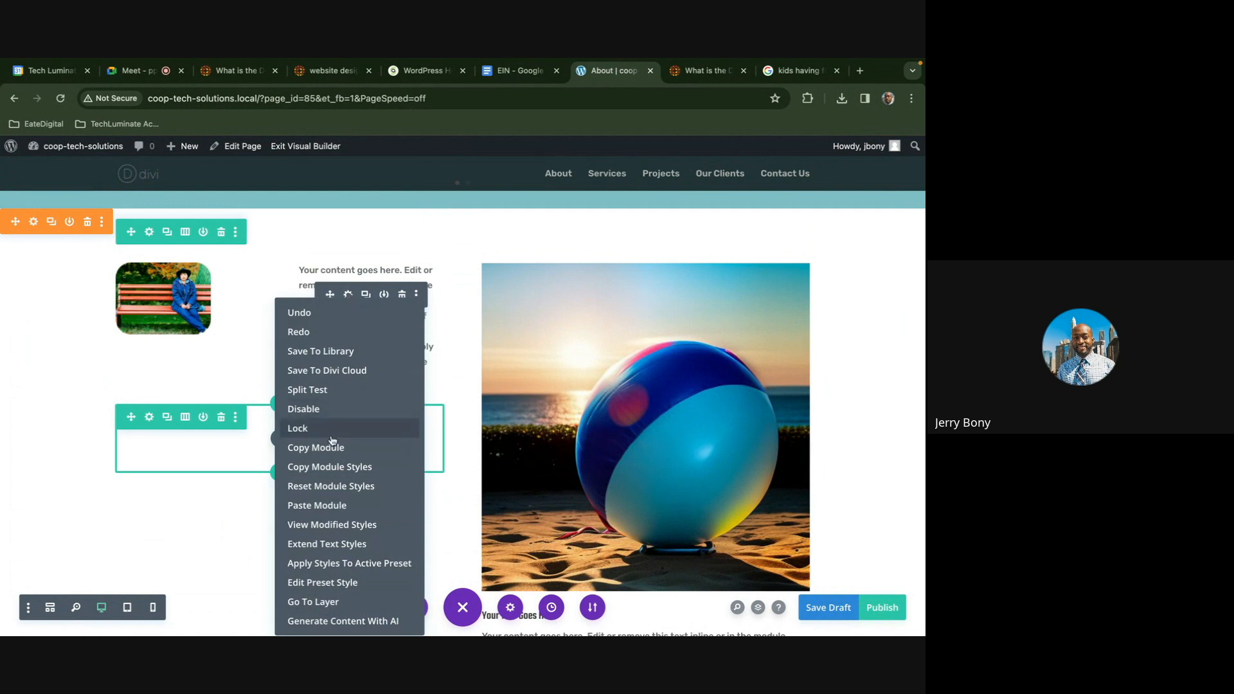
left_click(331, 446)
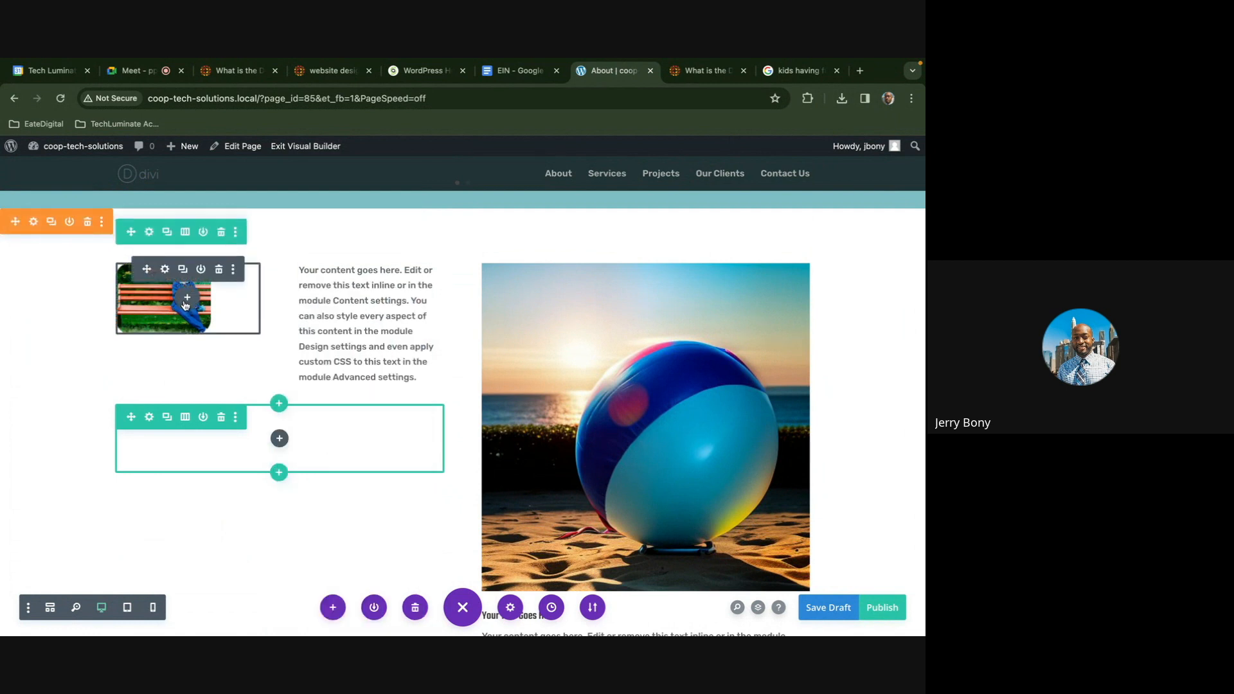
right_click(185, 300)
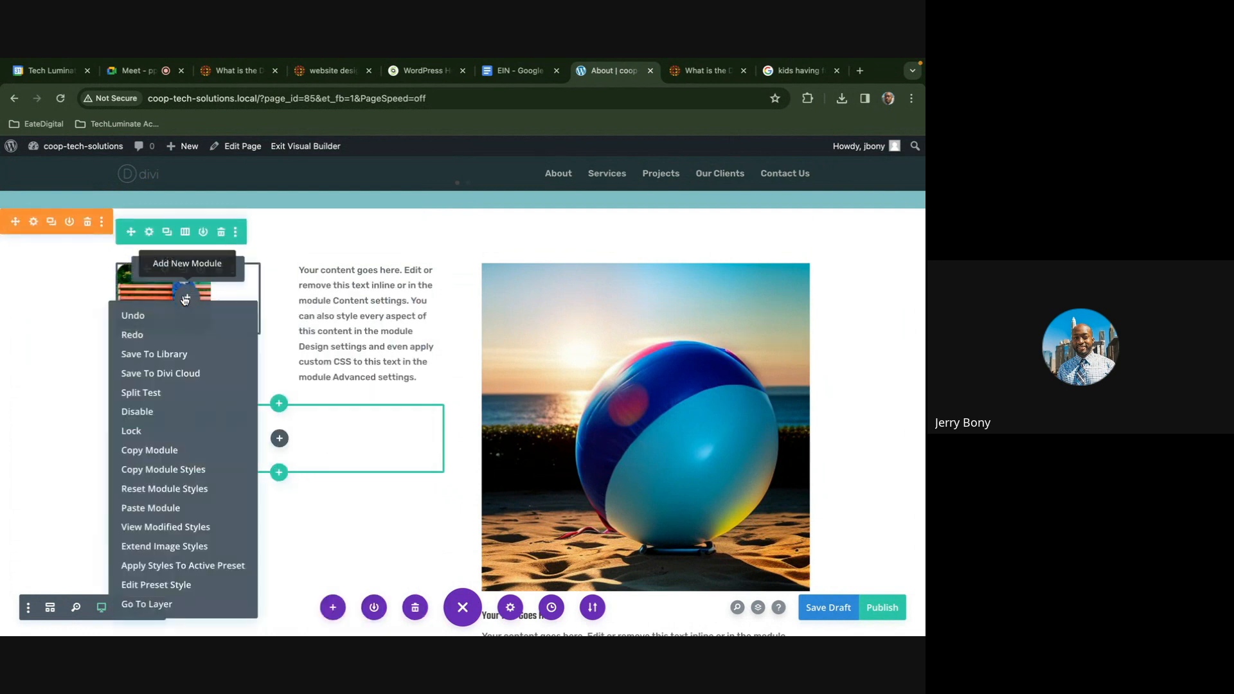
left_click(180, 508)
Switch to Google Meet, admit the waiting participant to the call, and return to the About page
left_click(132, 70)
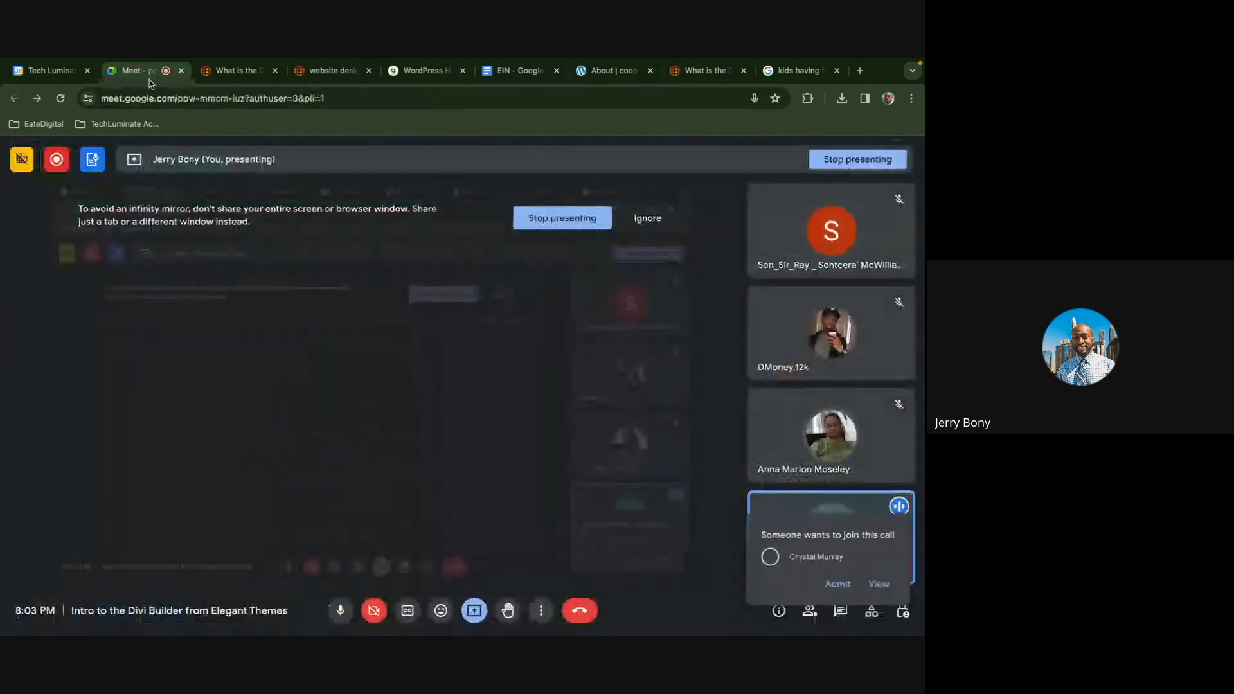
left_click(834, 566)
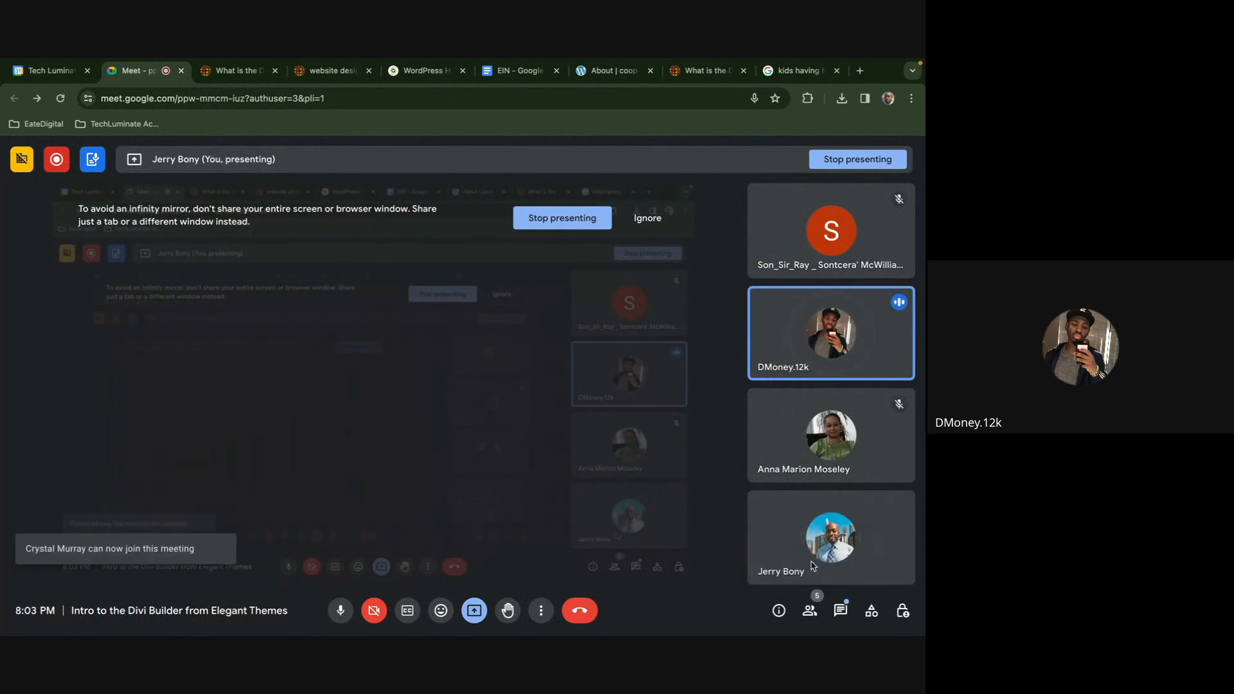
left_click(244, 73)
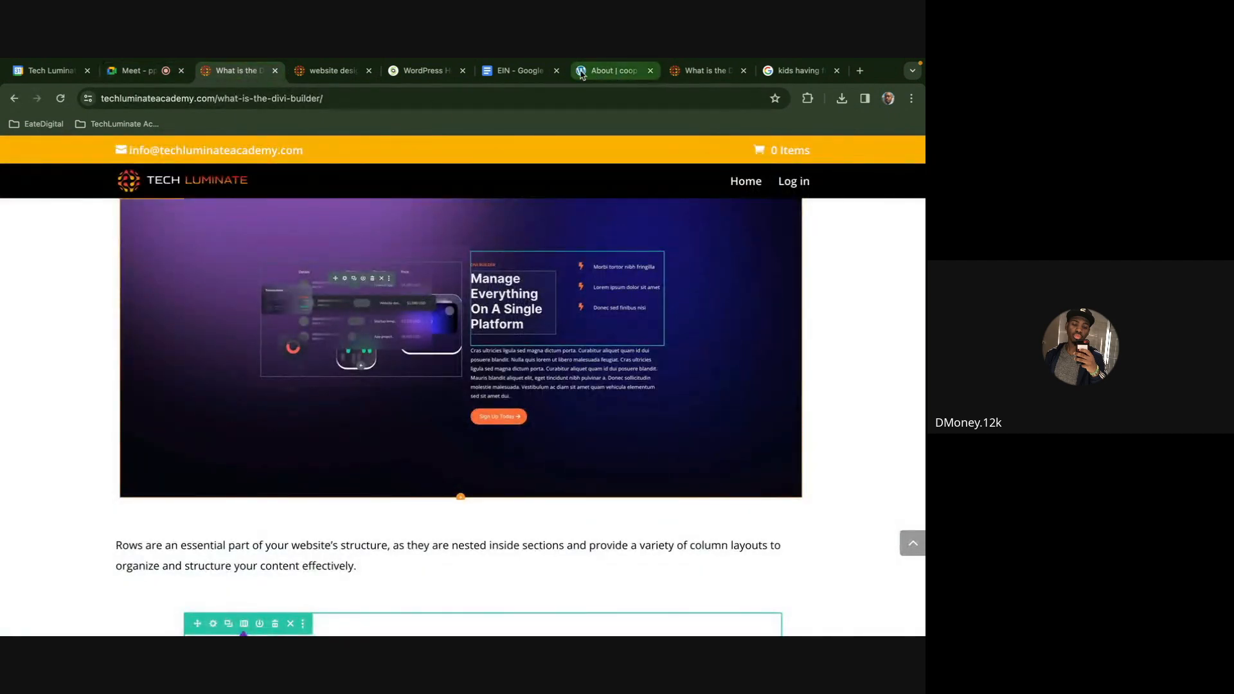
left_click(613, 71)
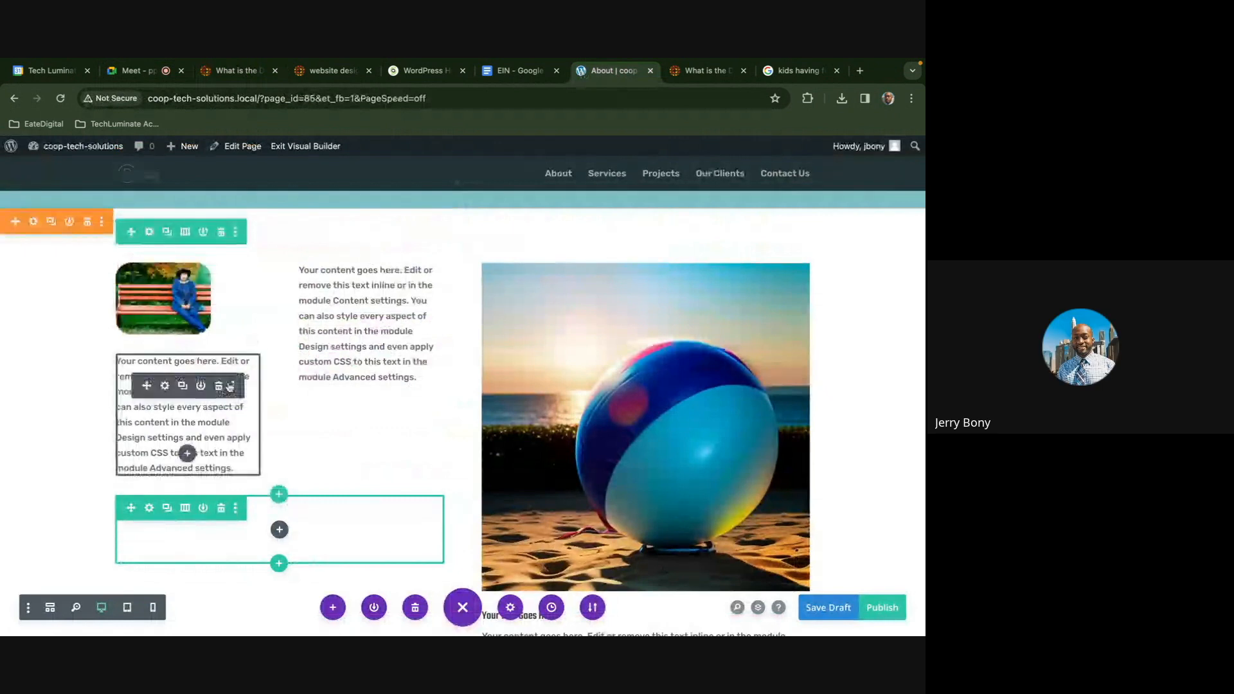
Delete the text module pasted below the bench image
left_click(220, 386)
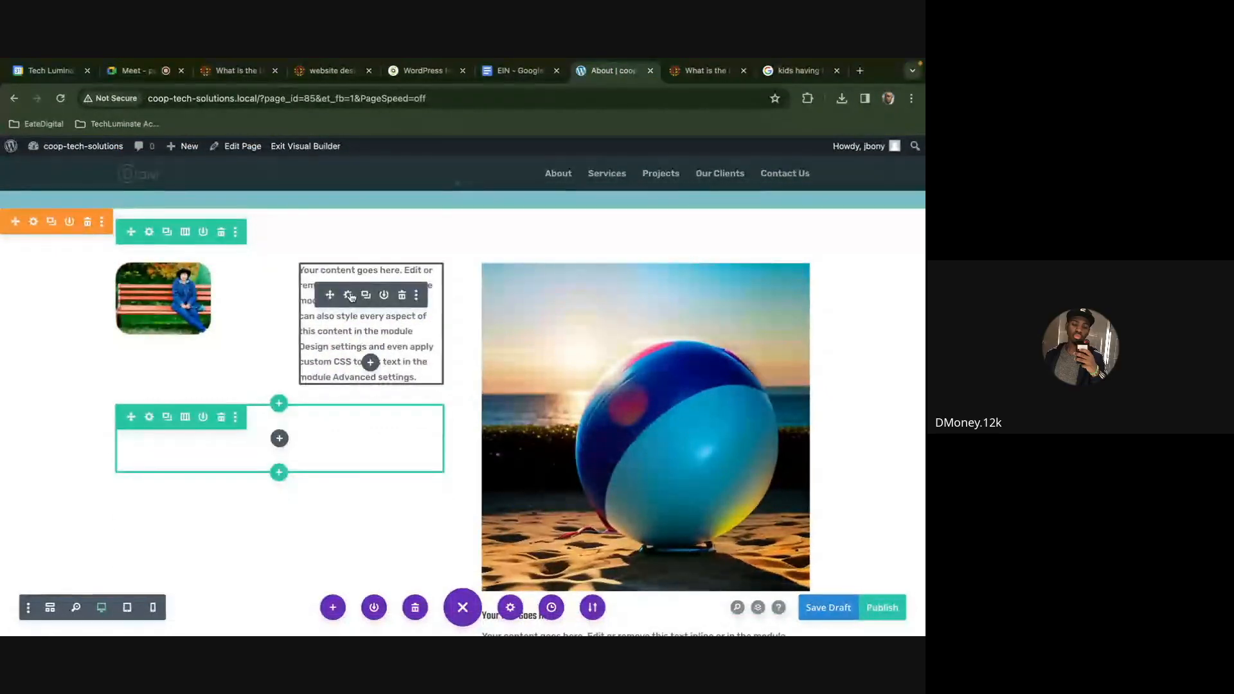
right_click(348, 300)
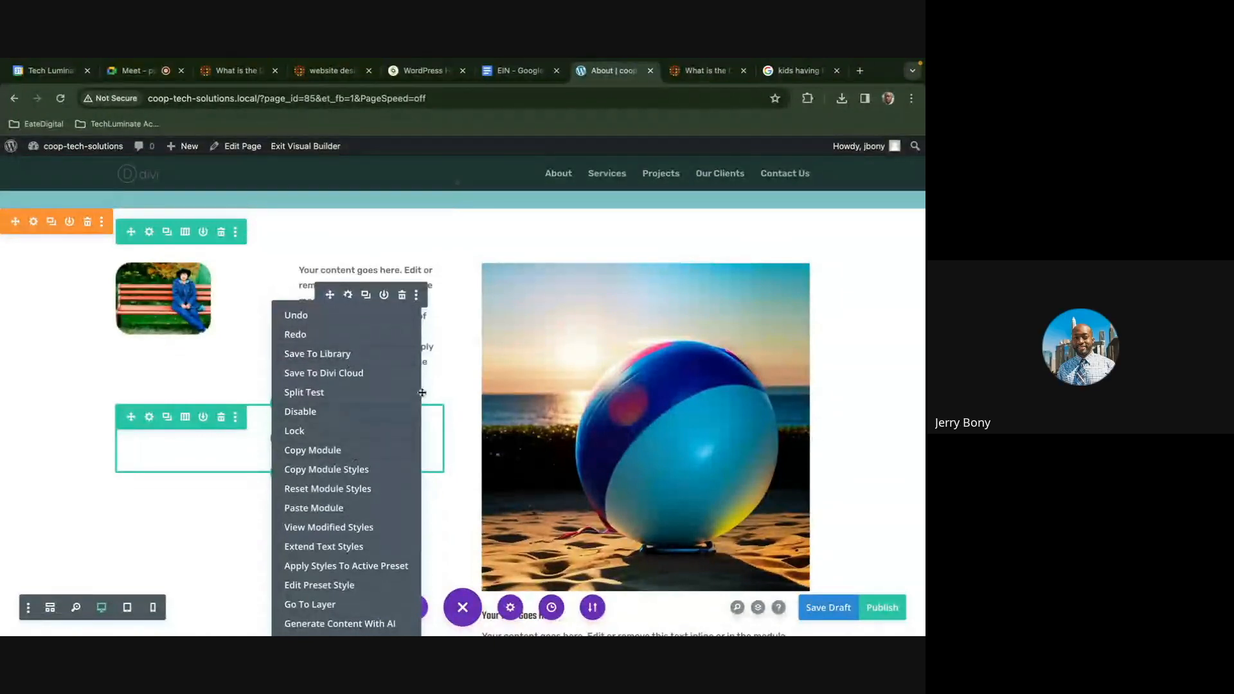
left_click(443, 373)
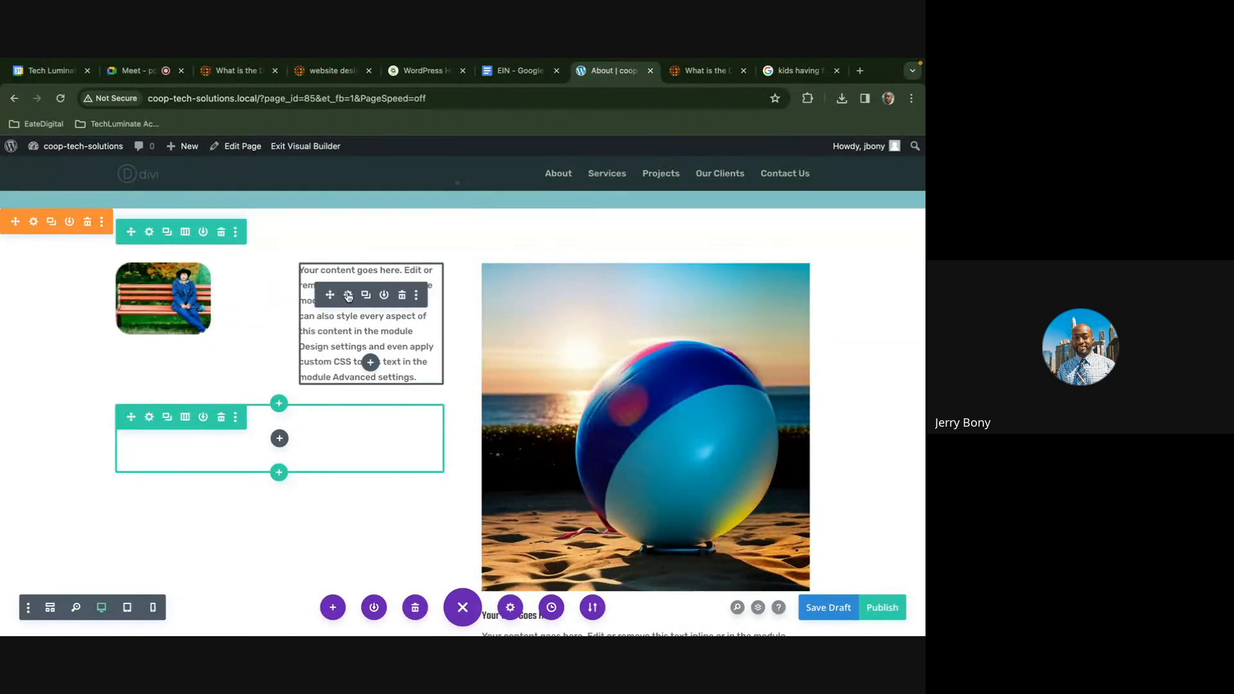
Copy the second column's text module again and paste it under the bench image in the first column
right_click(347, 295)
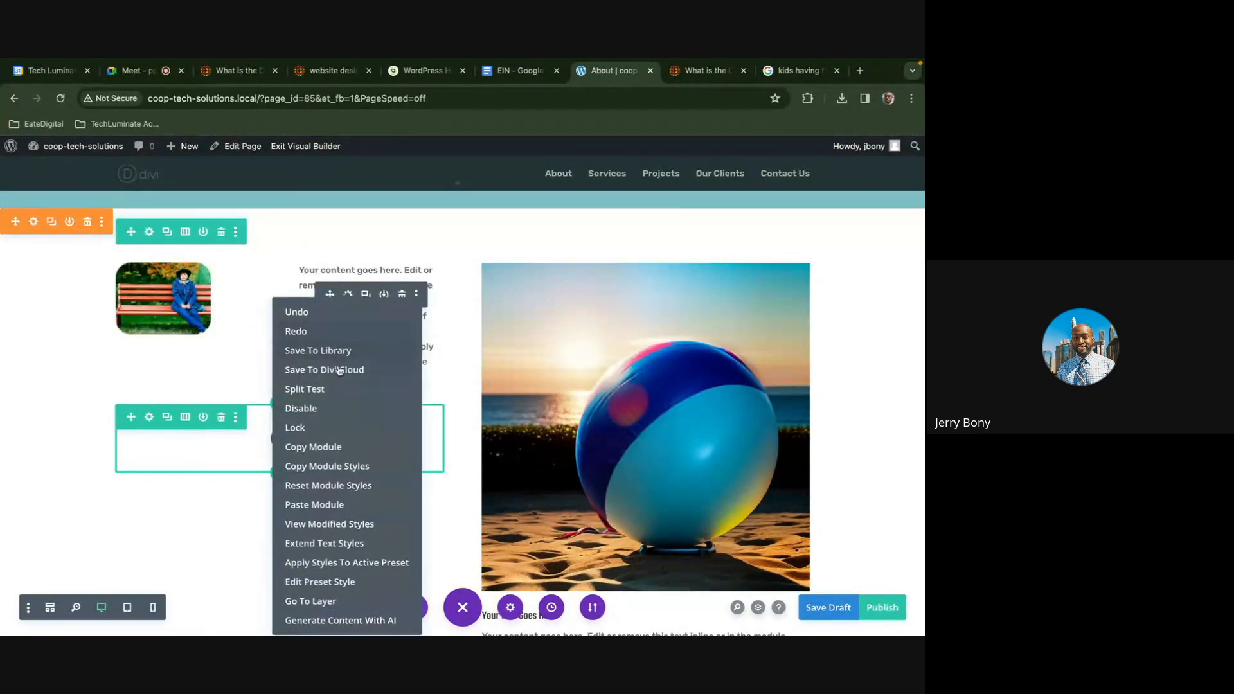
left_click(339, 446)
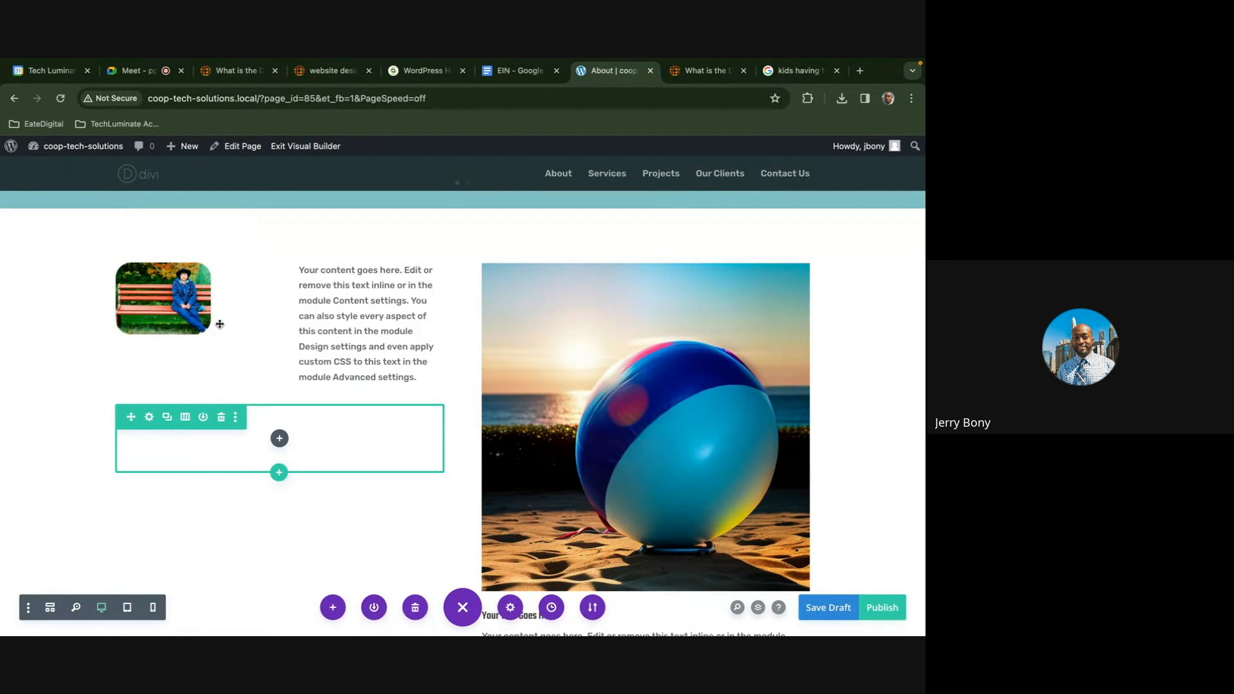
right_click(186, 302)
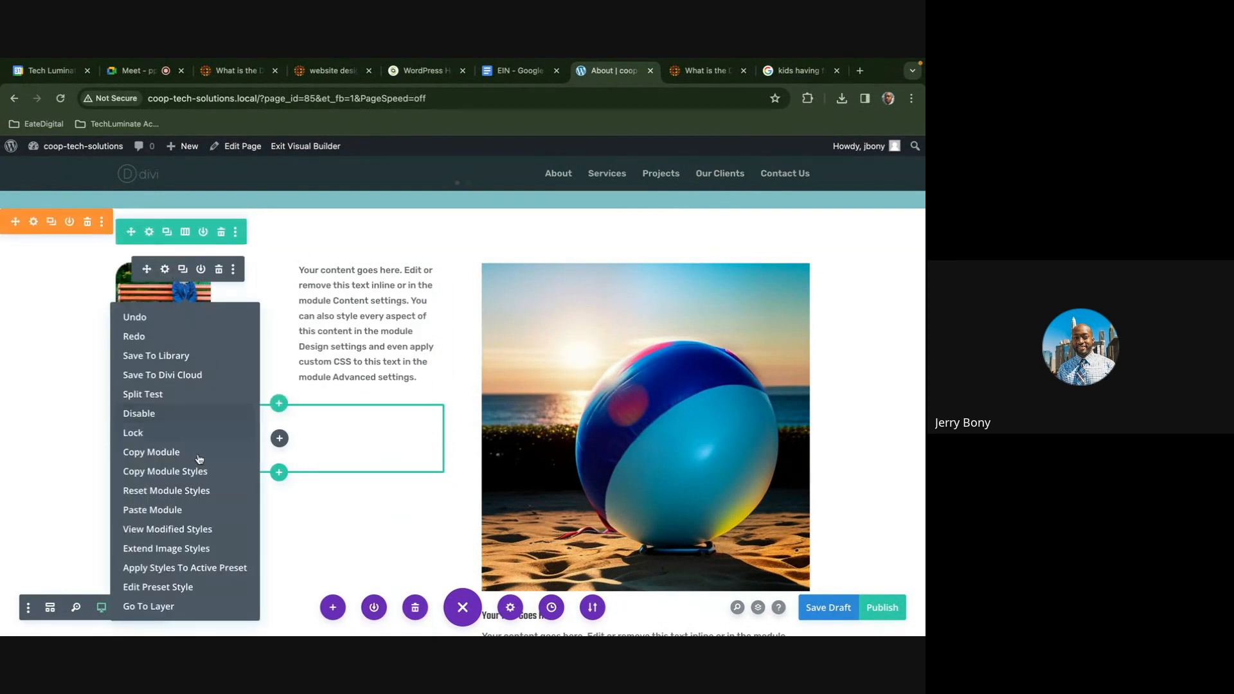
left_click(196, 507)
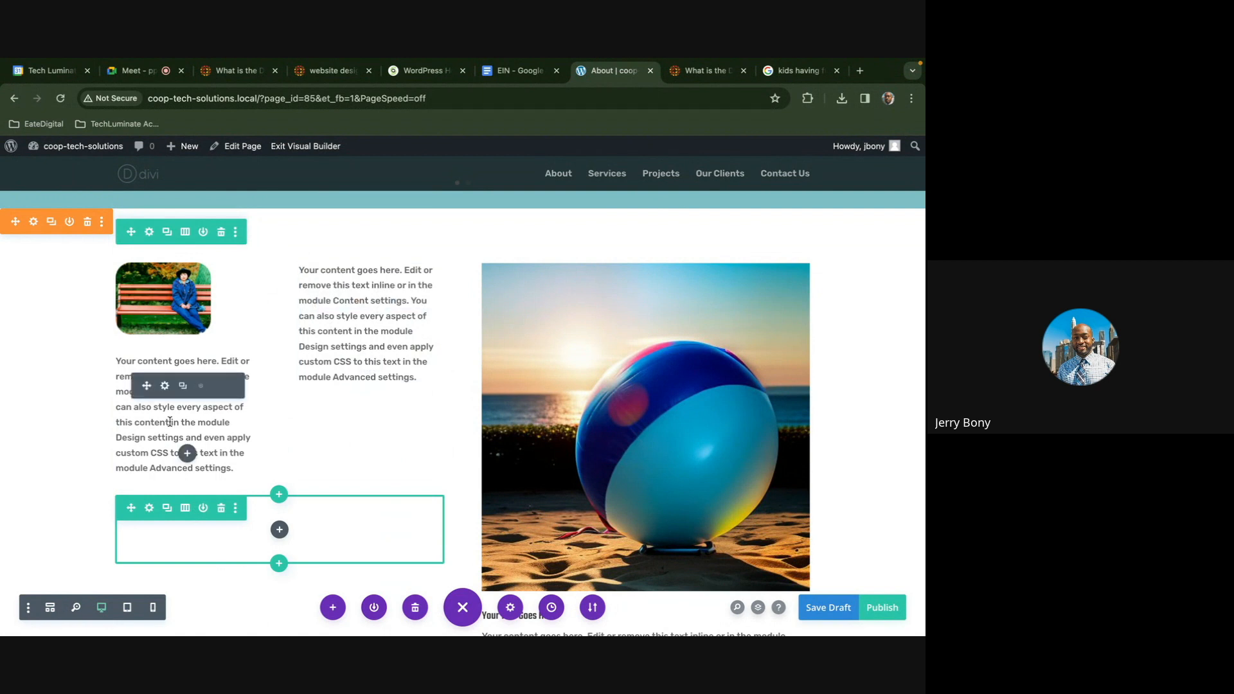
Compare the specialty section's layout with the example in the Divi Builder article and return to the About page
scroll(193, 450, "down", 1)
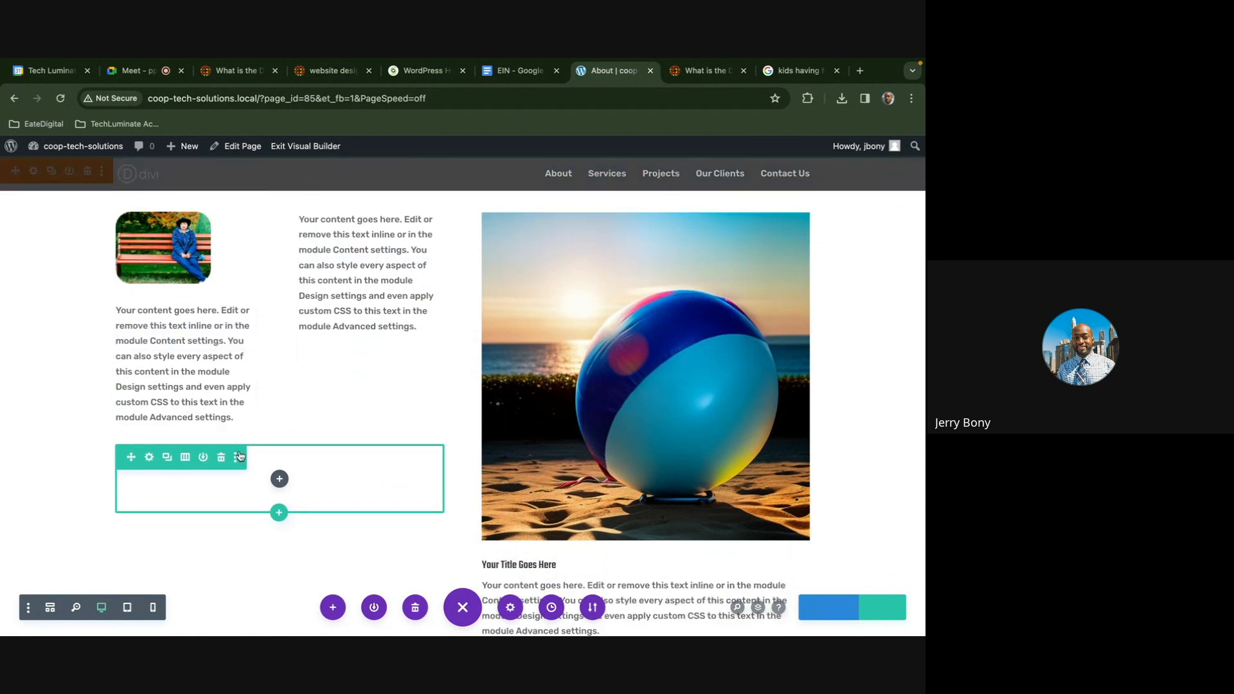
scroll(239, 456, "up", 2)
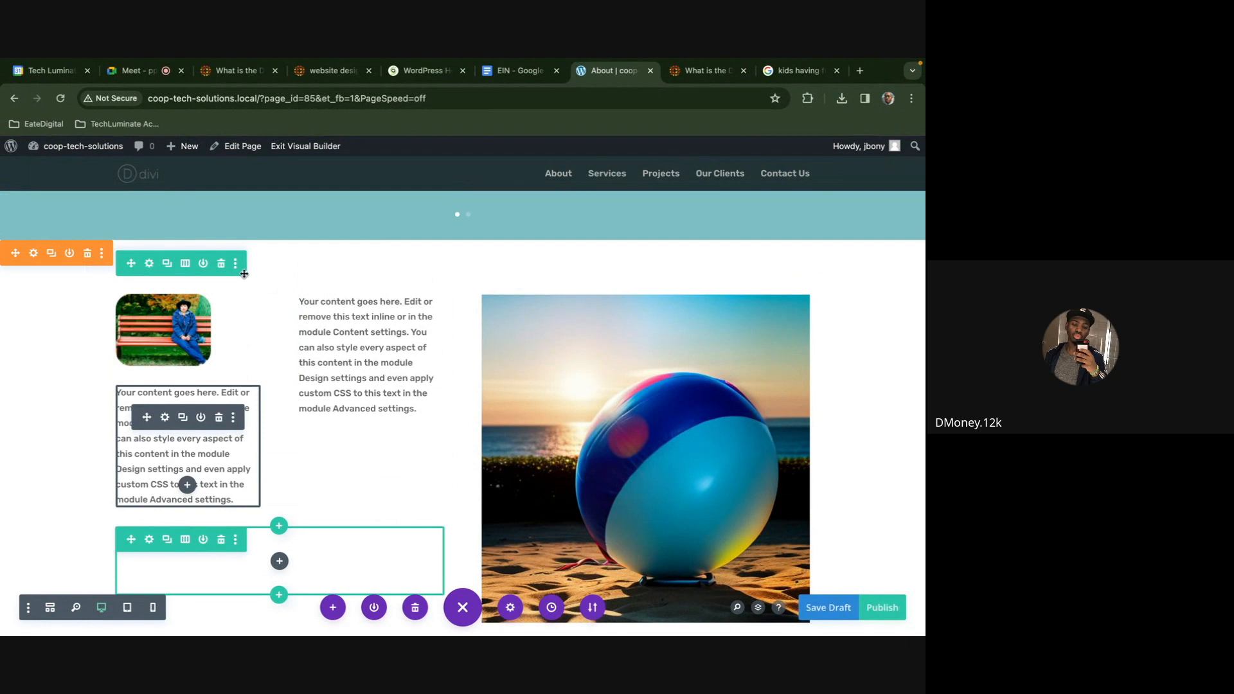
left_click(251, 78)
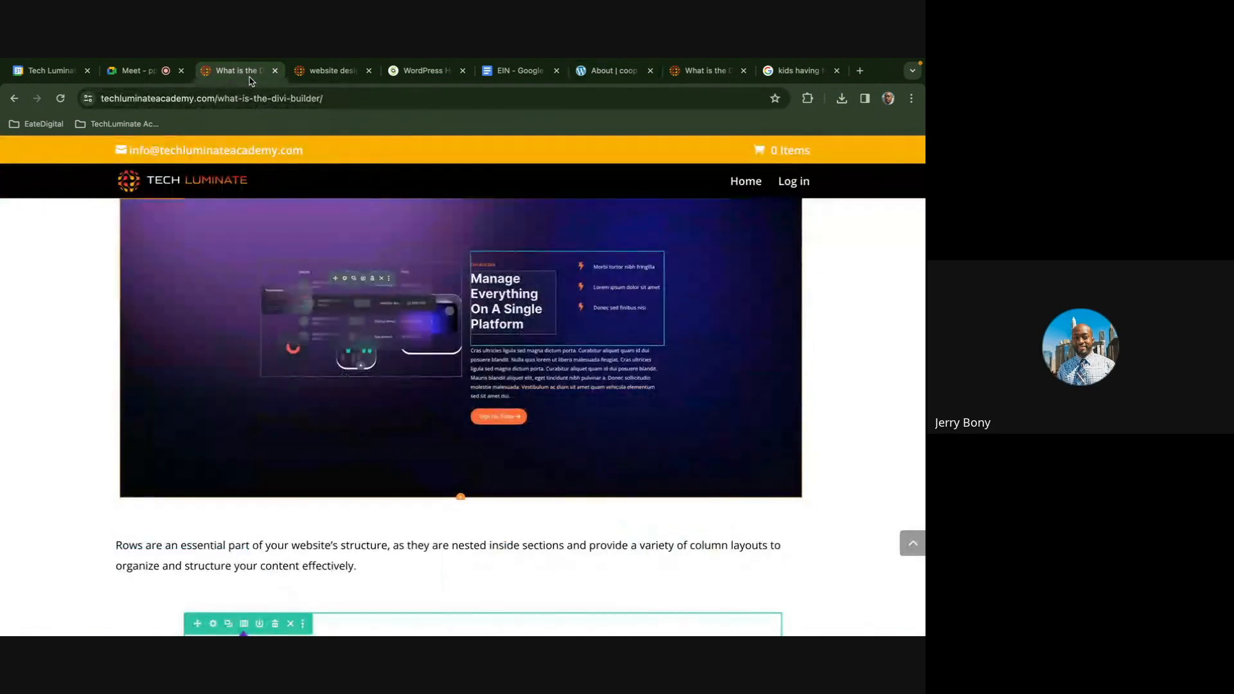
scroll(376, 315, "up", 1)
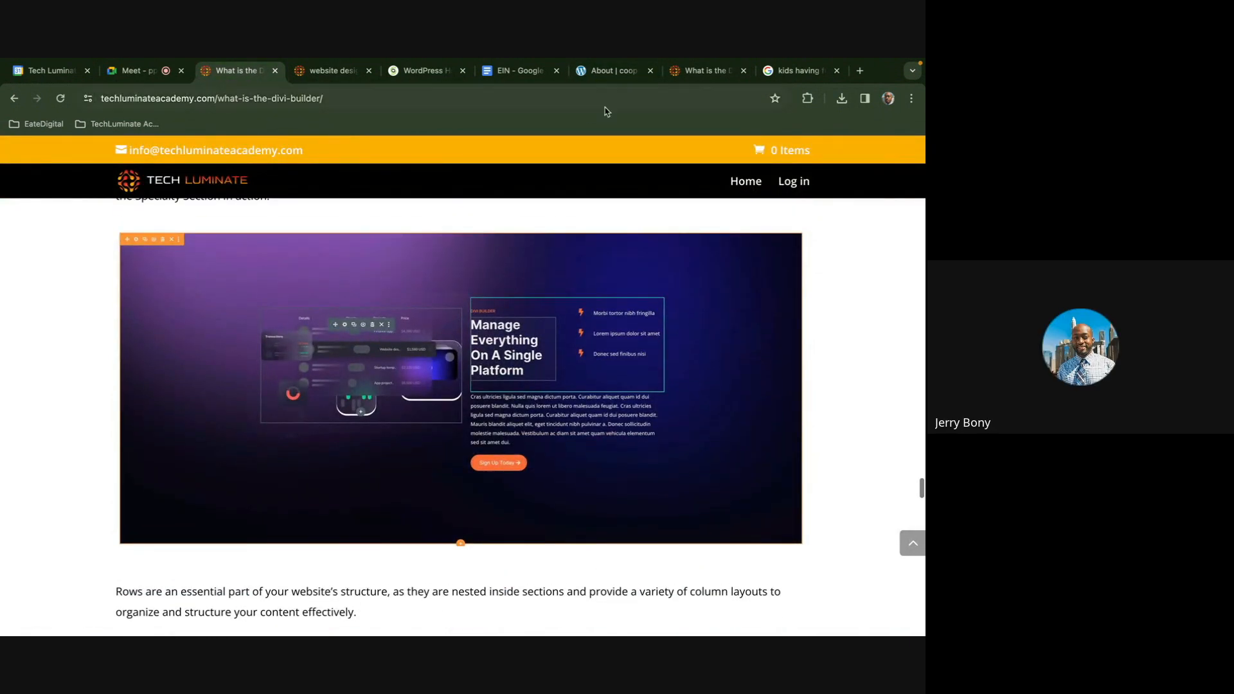
left_click(606, 73)
Insert a Heading module in the empty single-column nested row, set its heading to "Welcome", and save it
scroll(281, 450, "down", 1)
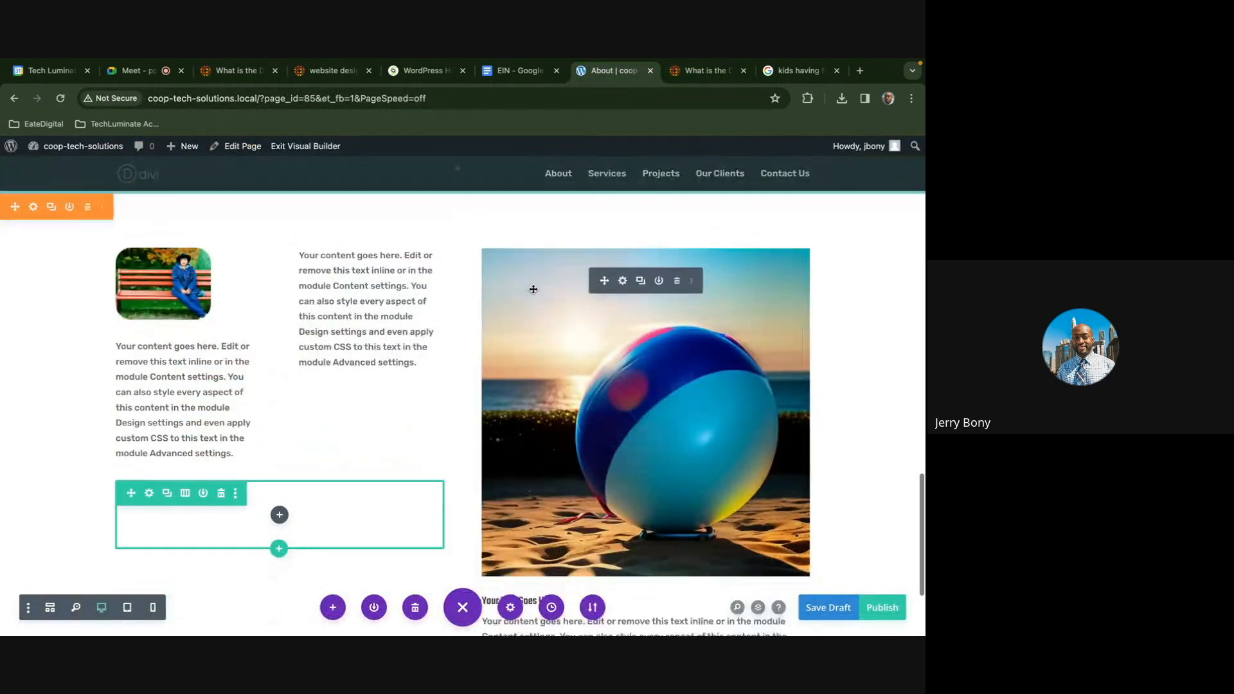
left_click(279, 499)
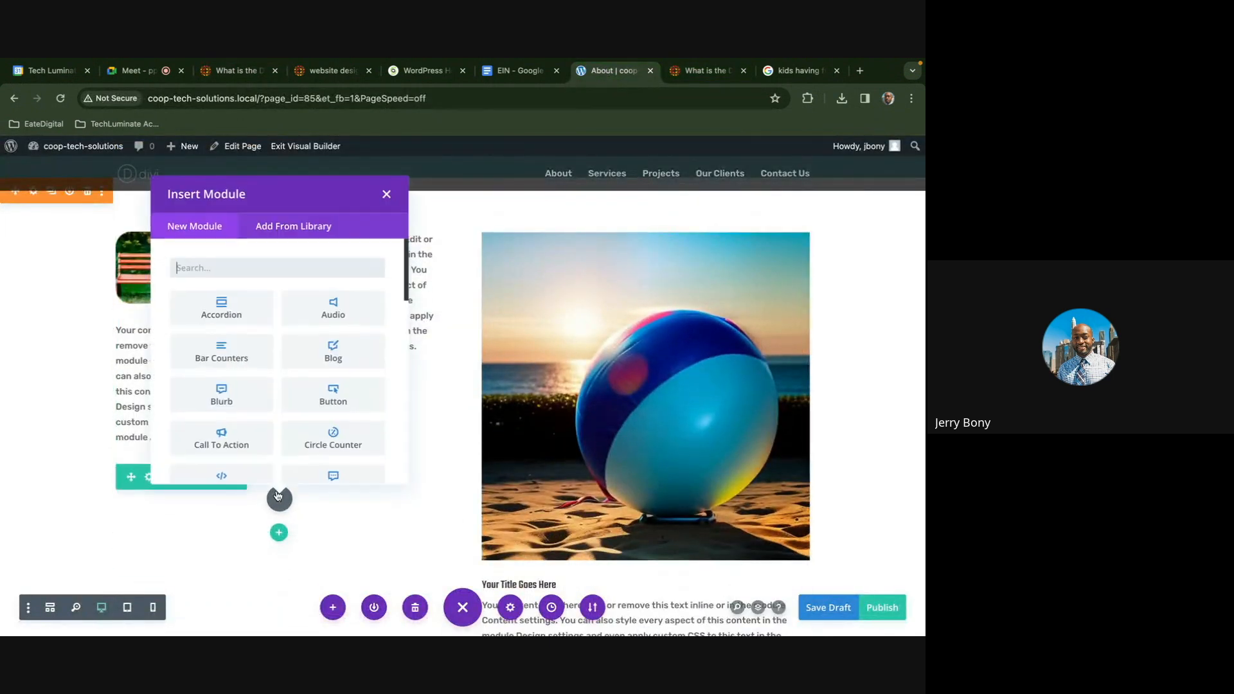
type("he")
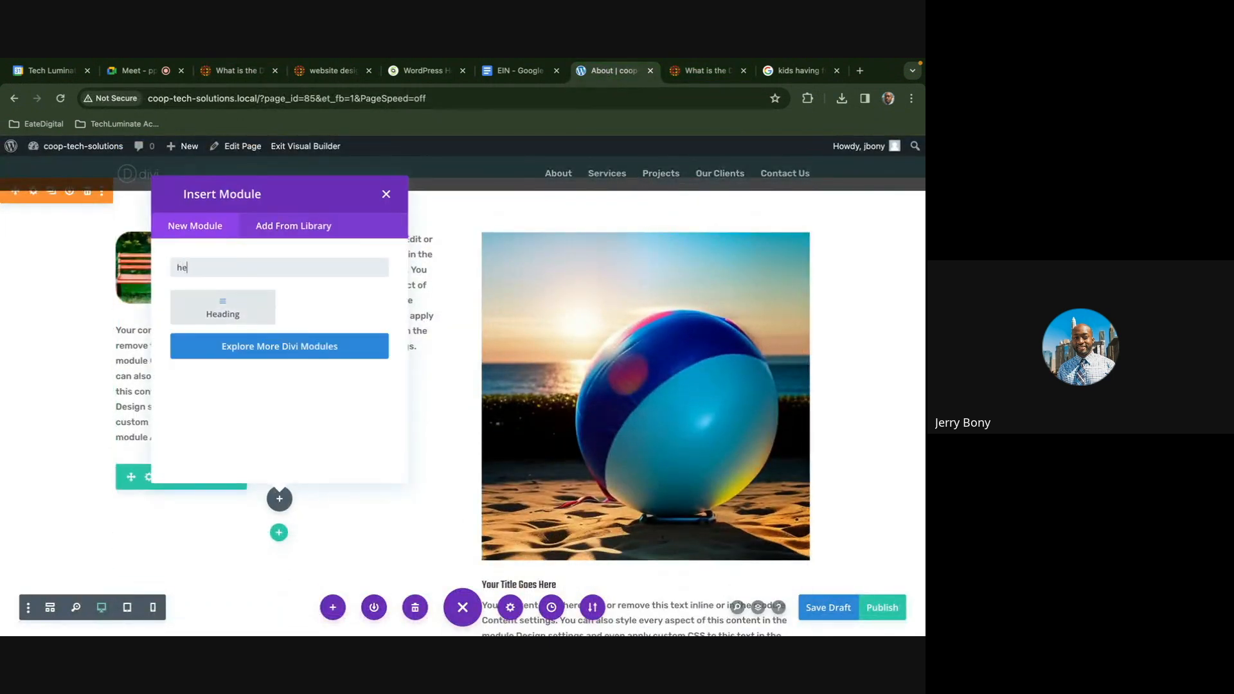
left_click(223, 307)
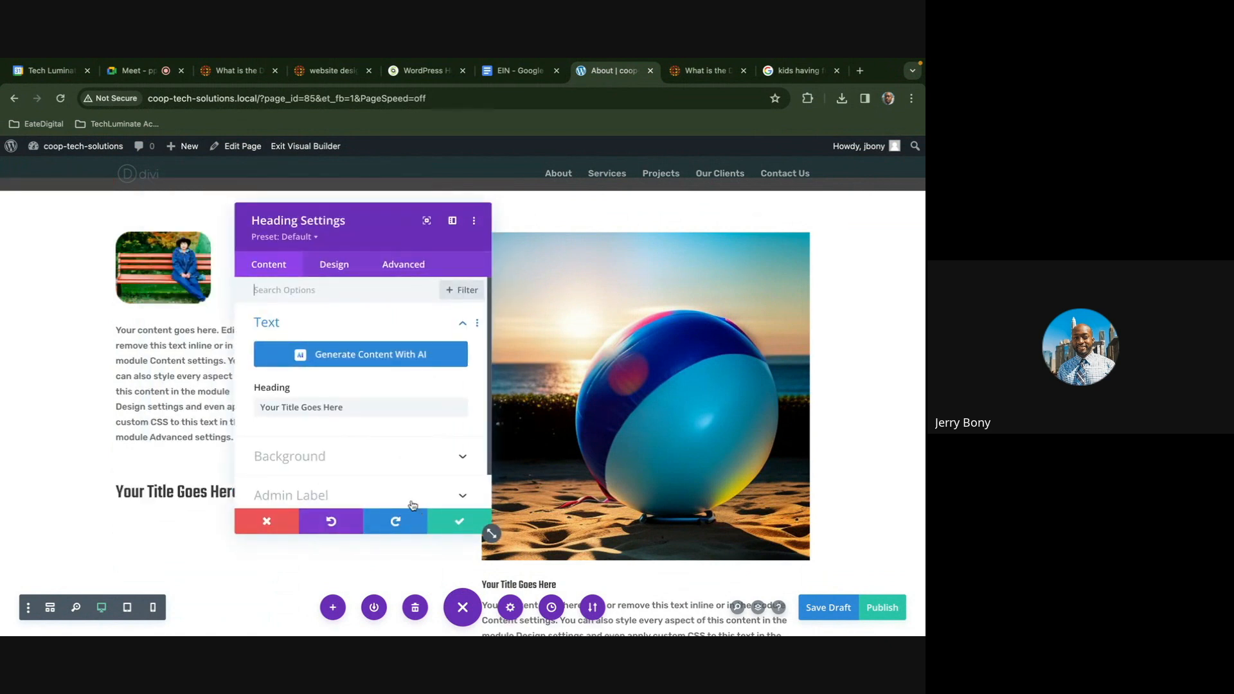
triple_click(353, 407)
type("Welcome")
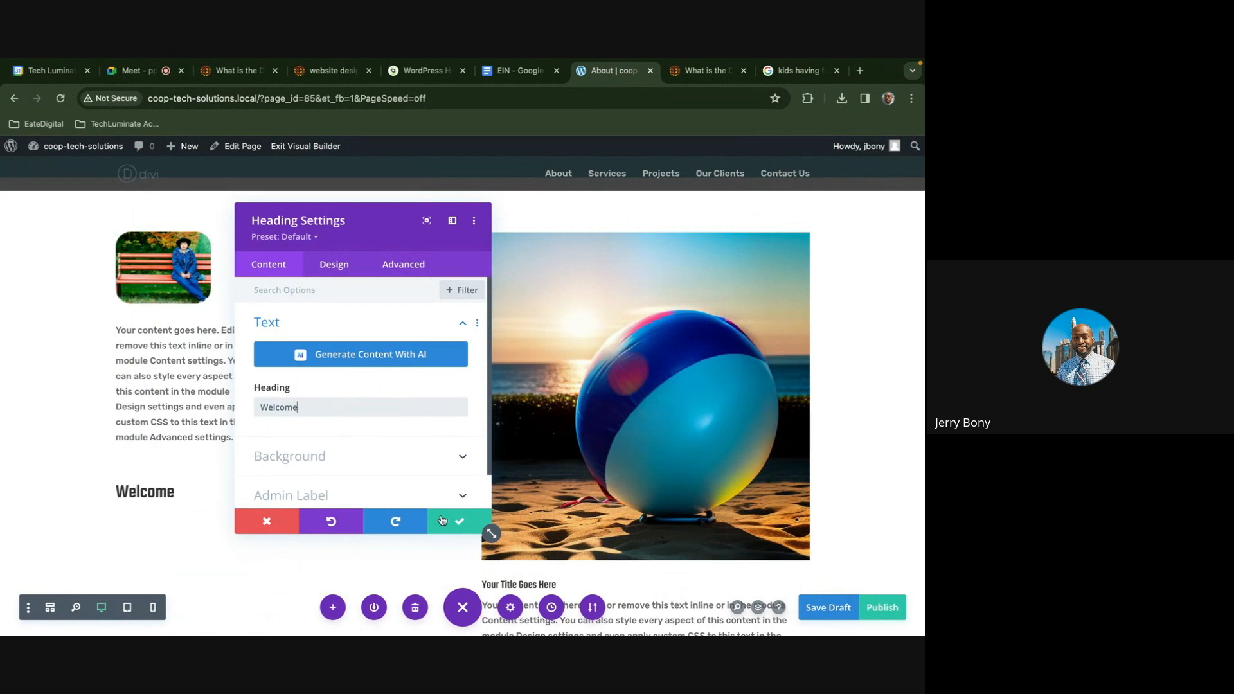
left_click(442, 520)
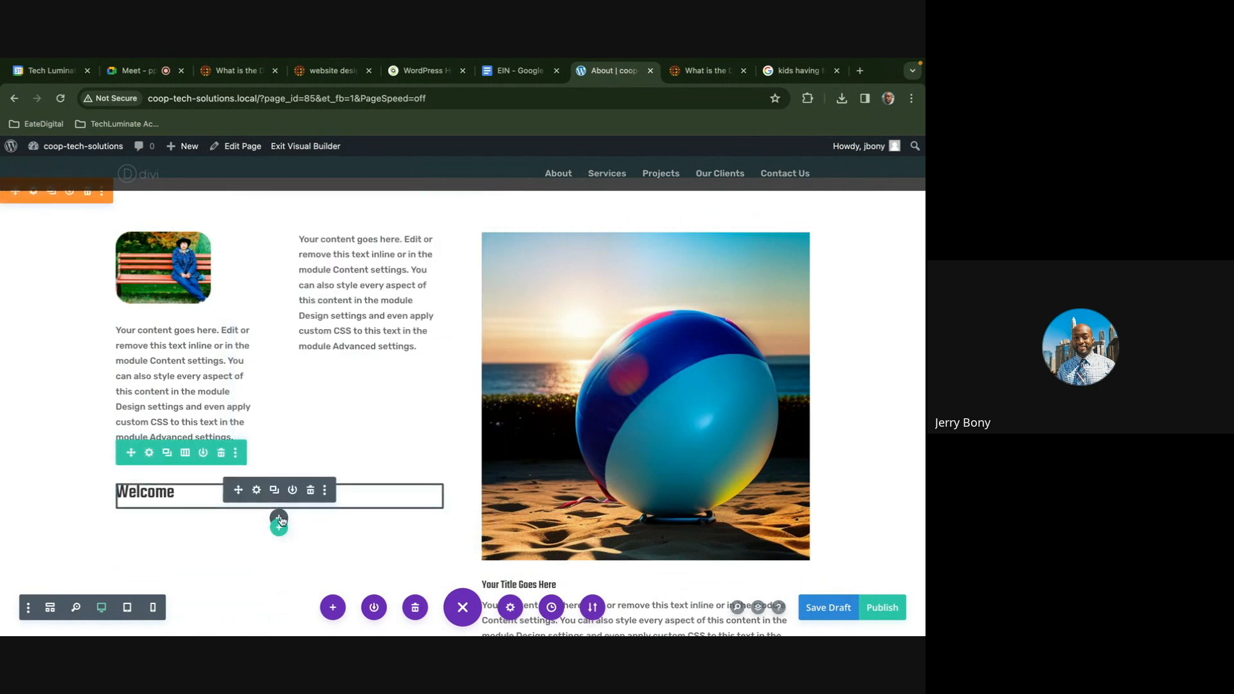
Insert a Text module below the Welcome heading and save it with its default placeholder content
left_click(280, 518)
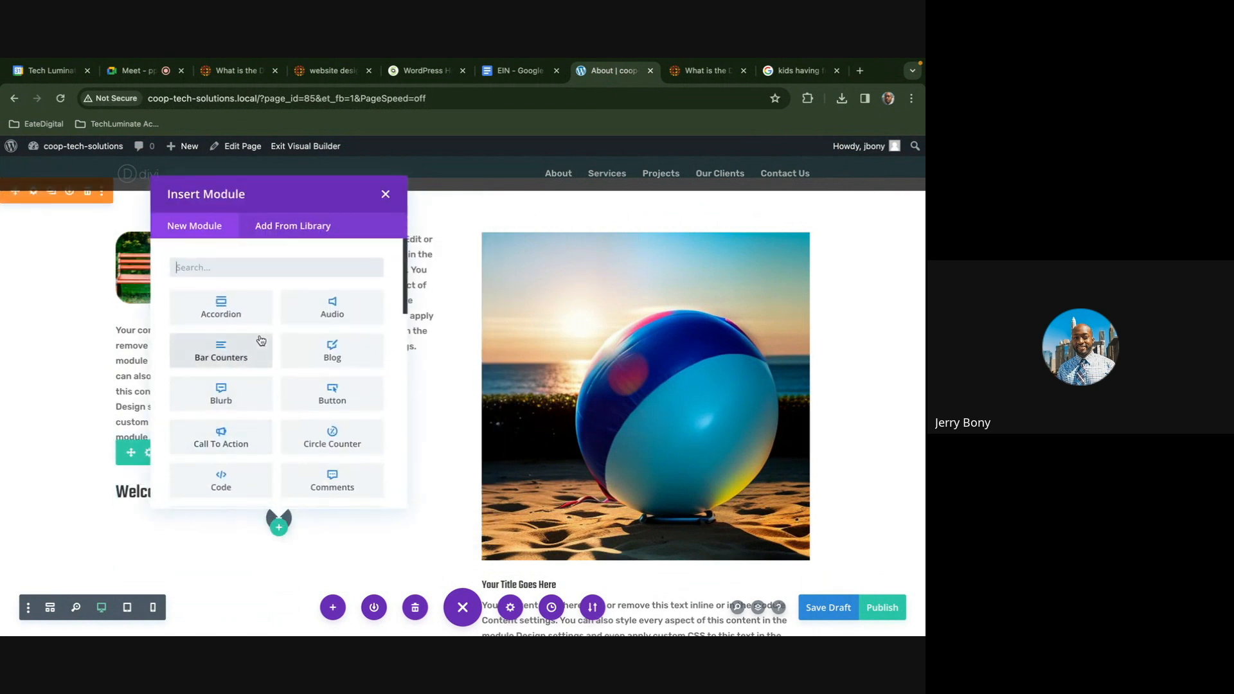
type("text")
left_click(211, 302)
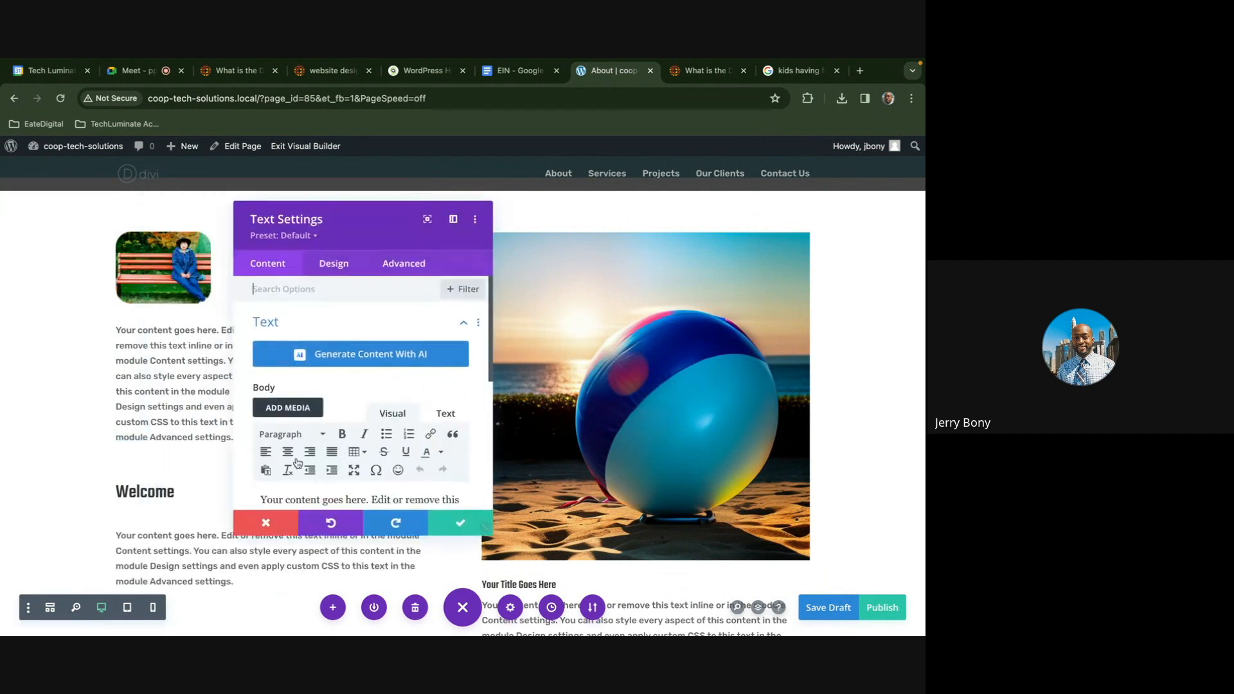
left_click(459, 522)
Look over the specialty section's layout, then open its section settings and close them without changes
scroll(339, 468, "down", 3)
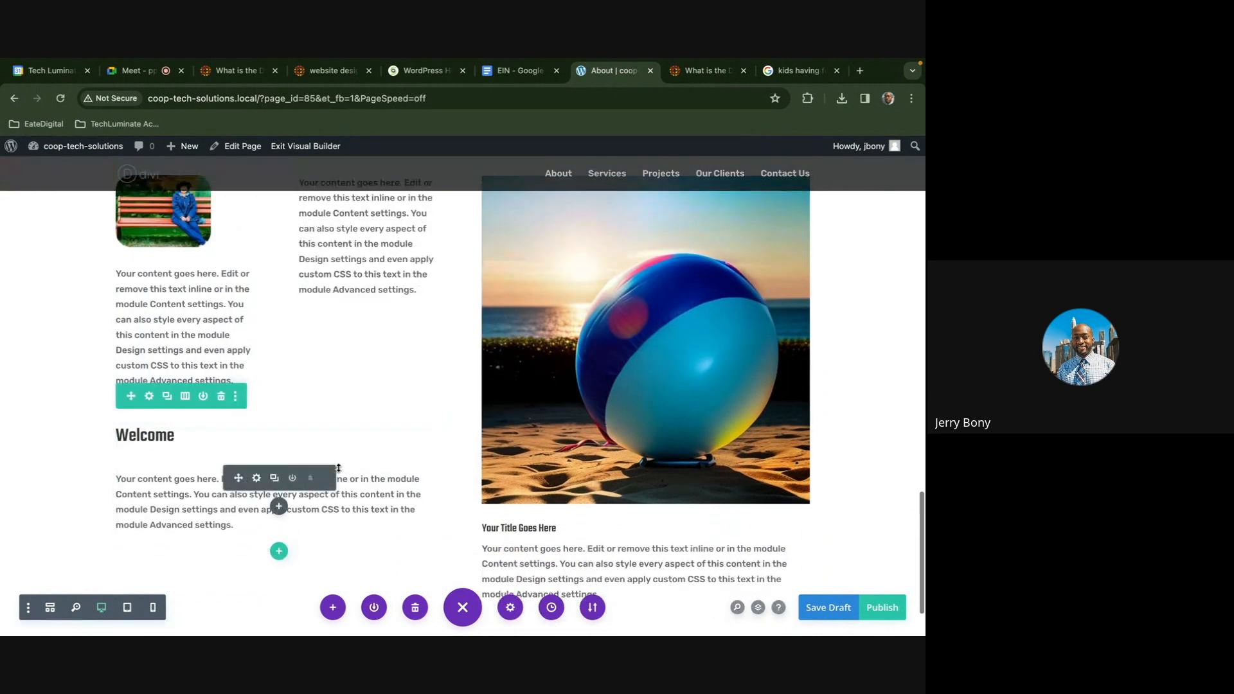
scroll(348, 373, "up", 4)
scroll(440, 378, "up", 2)
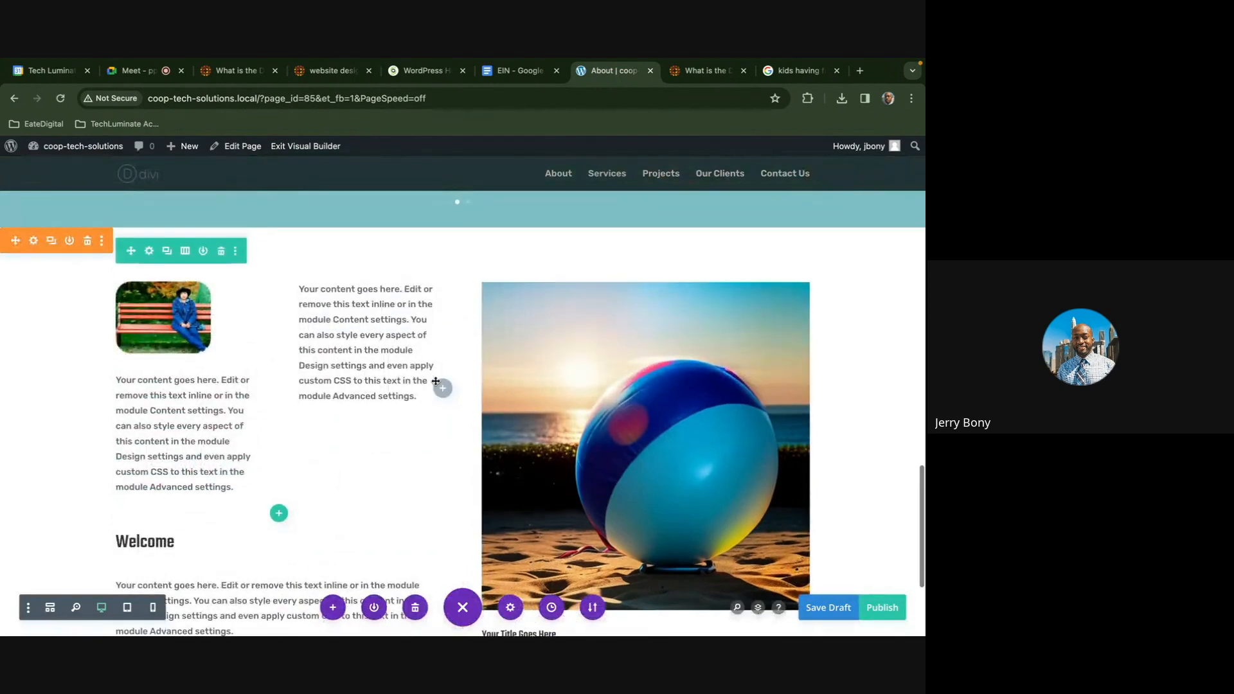
scroll(436, 382, "down", 3)
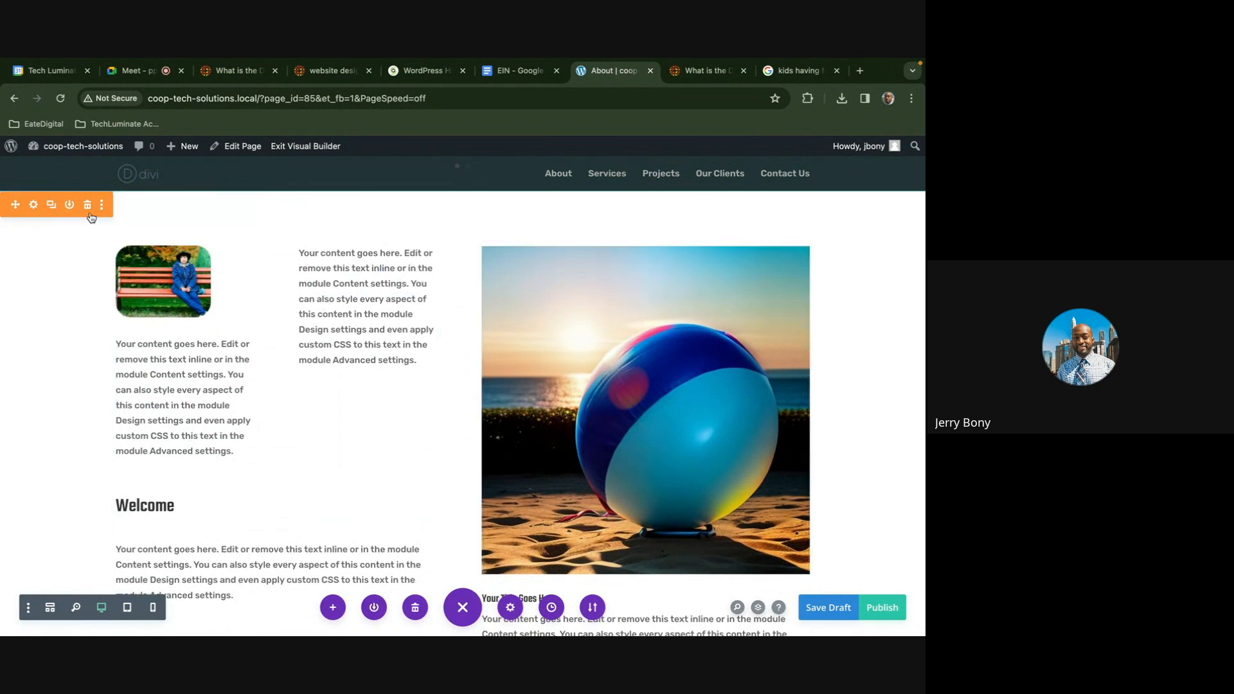
left_click(34, 204)
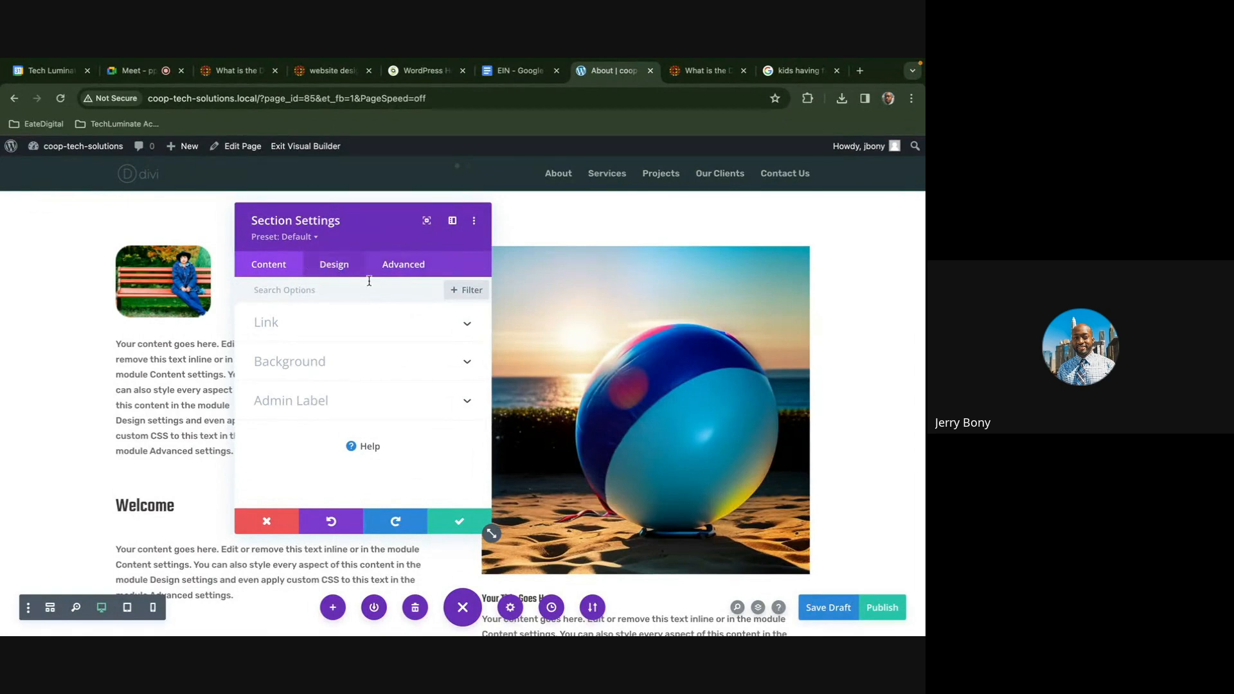
left_click(457, 521)
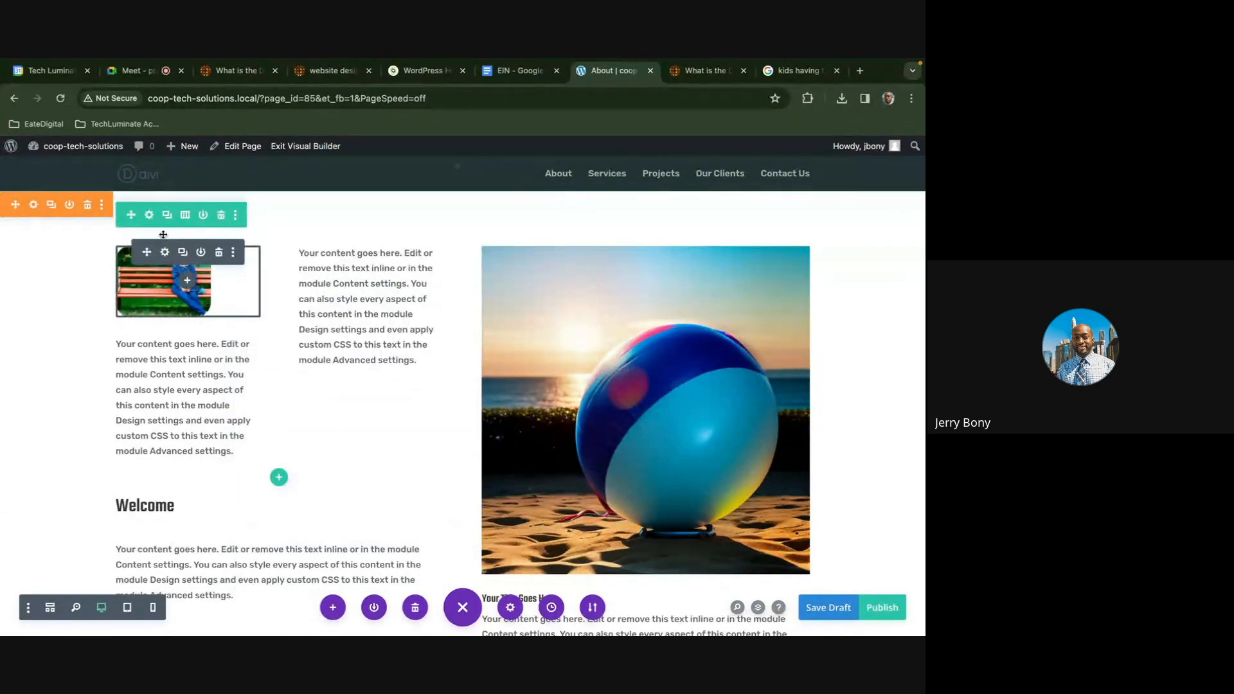
Try one-, two- and three-column structures on the nested row holding the bench image, and discard the row changes
left_click(149, 216)
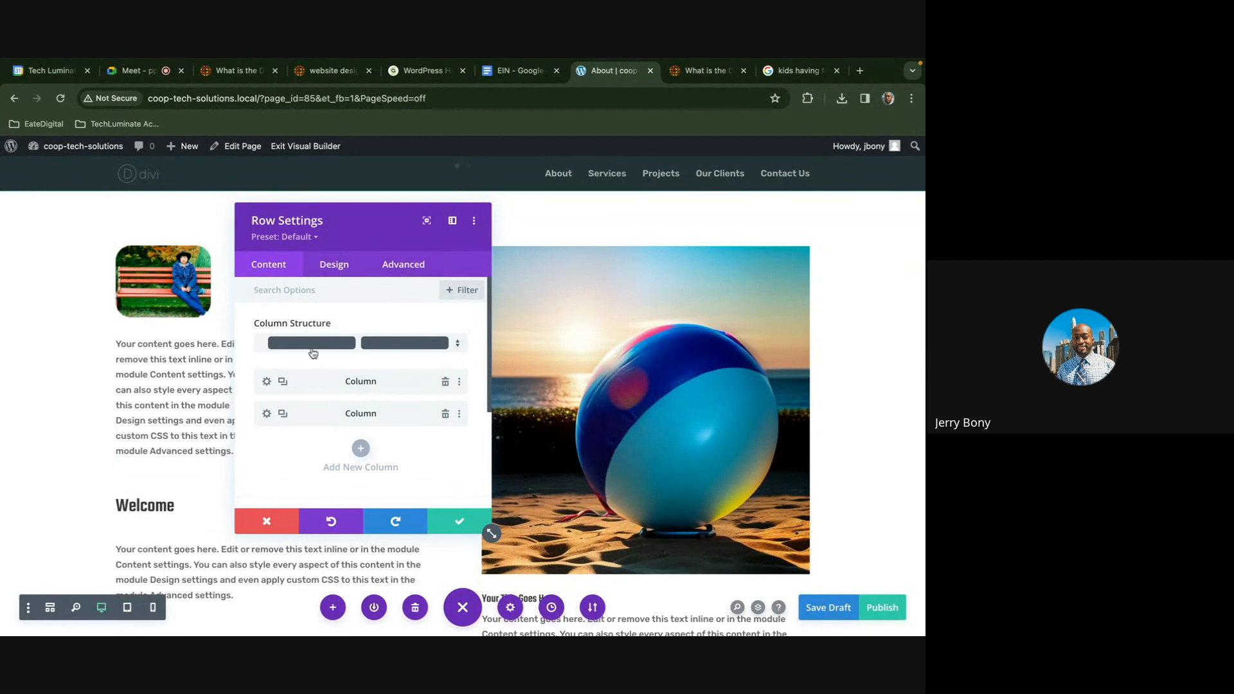
left_click_drag(344, 230, 486, 230)
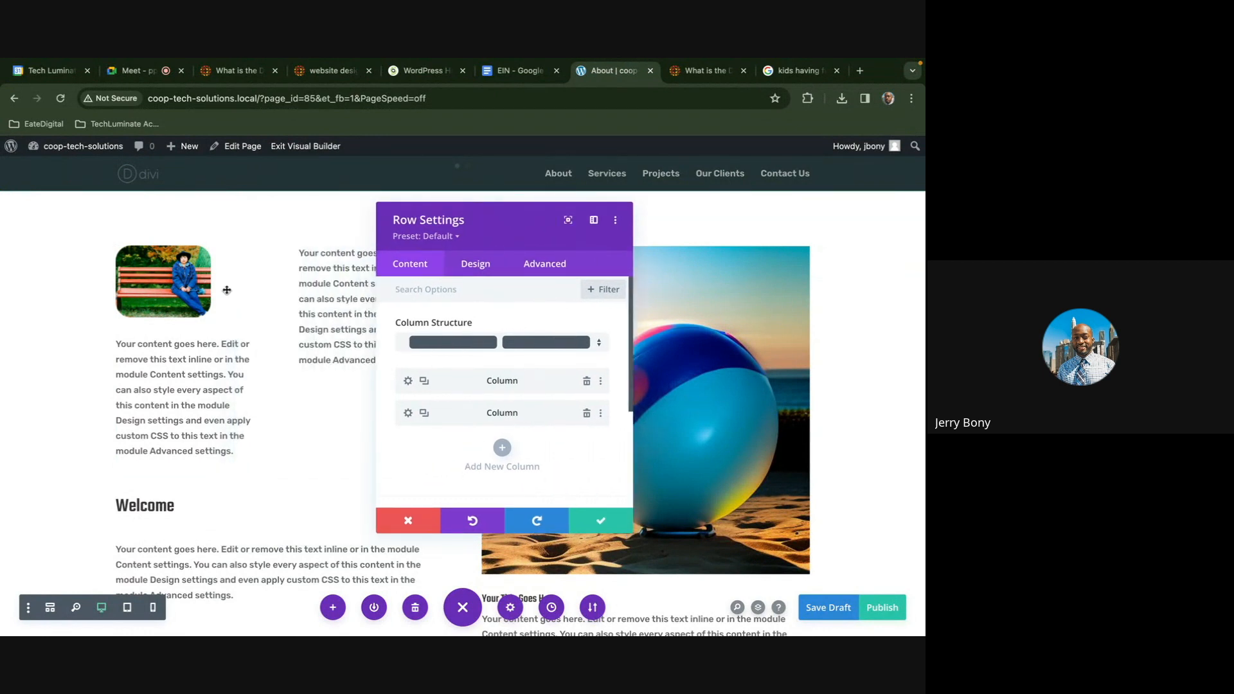
left_click(485, 343)
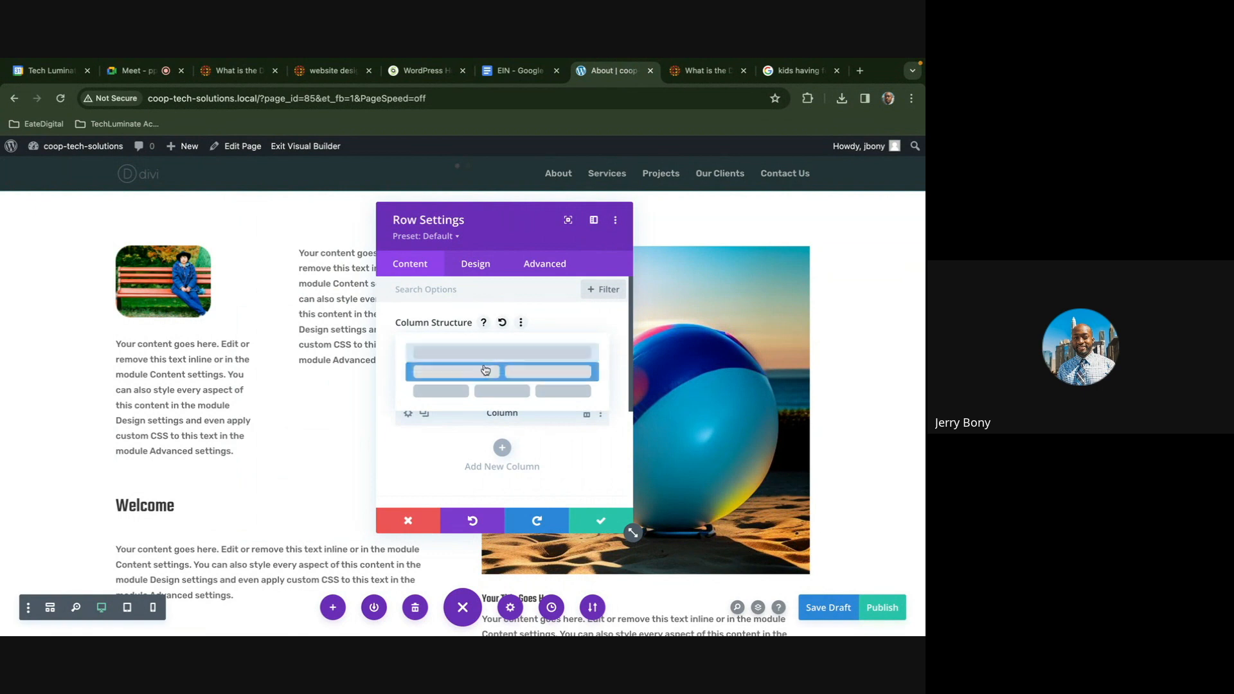
left_click(484, 356)
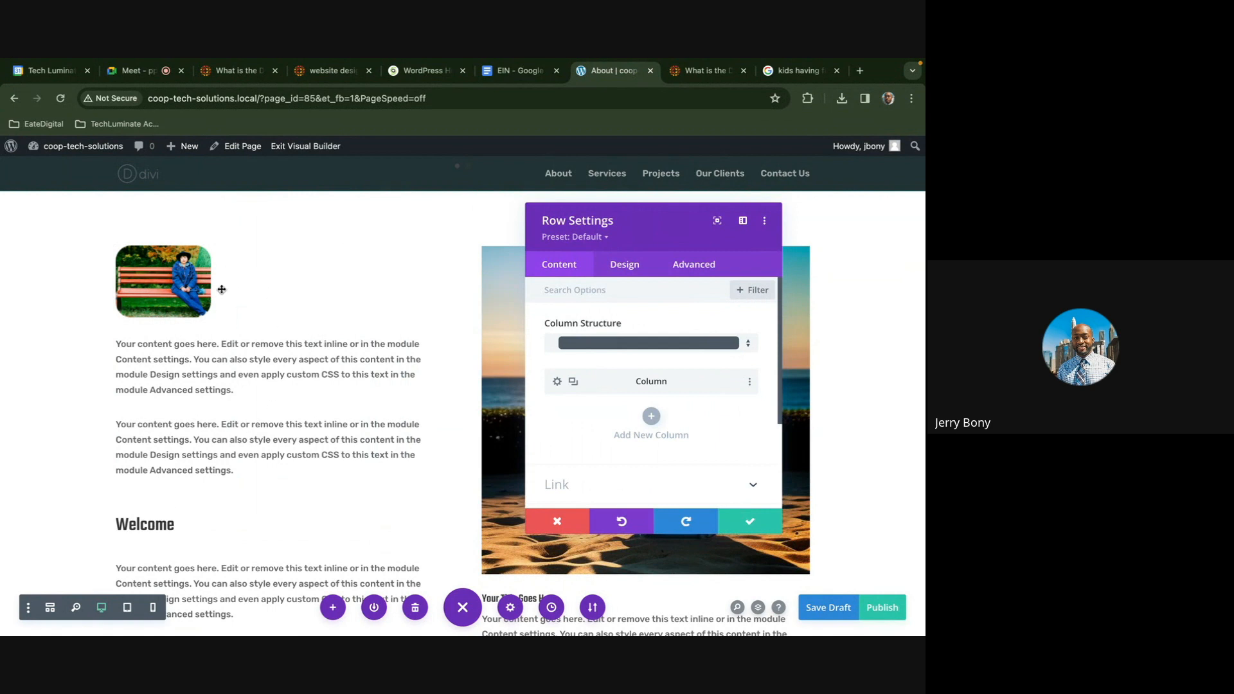
left_click(620, 344)
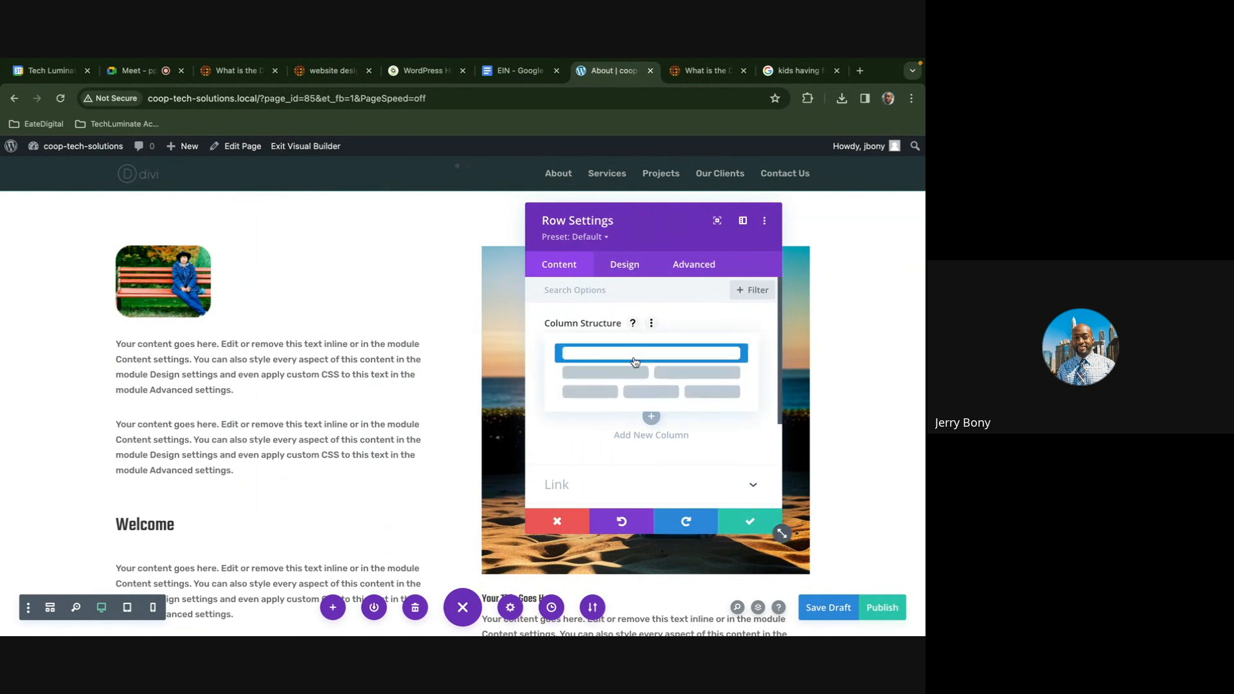
left_click(639, 369)
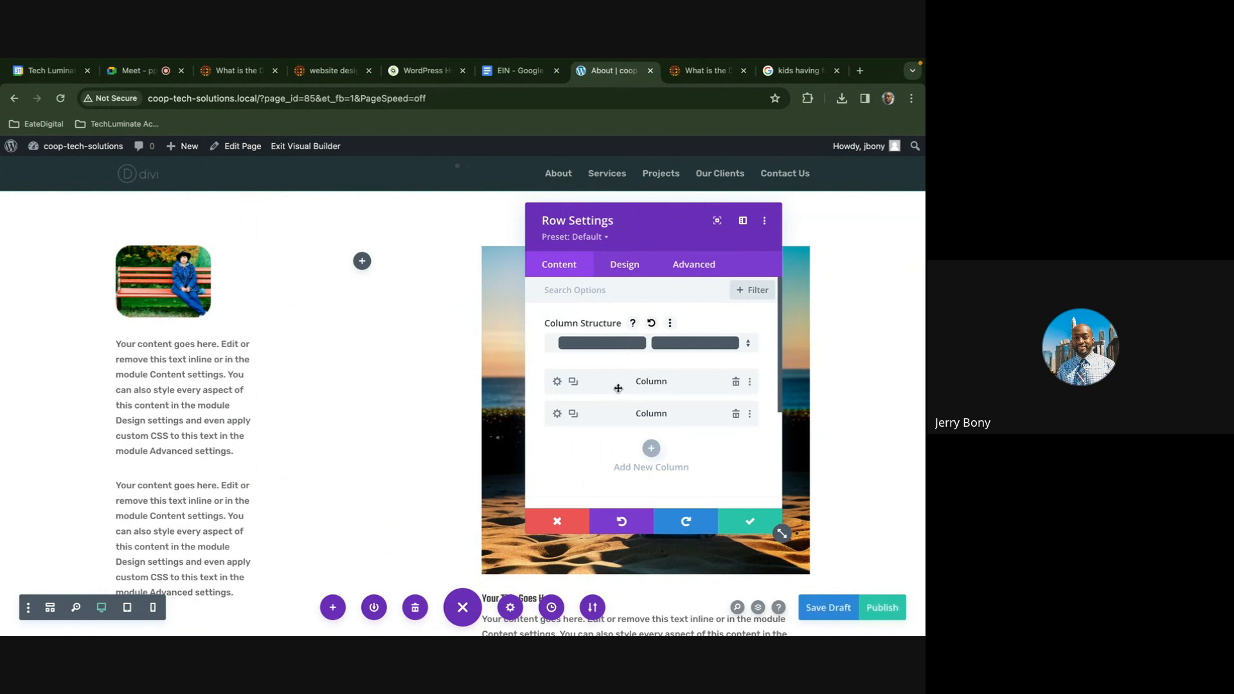
left_click(634, 349)
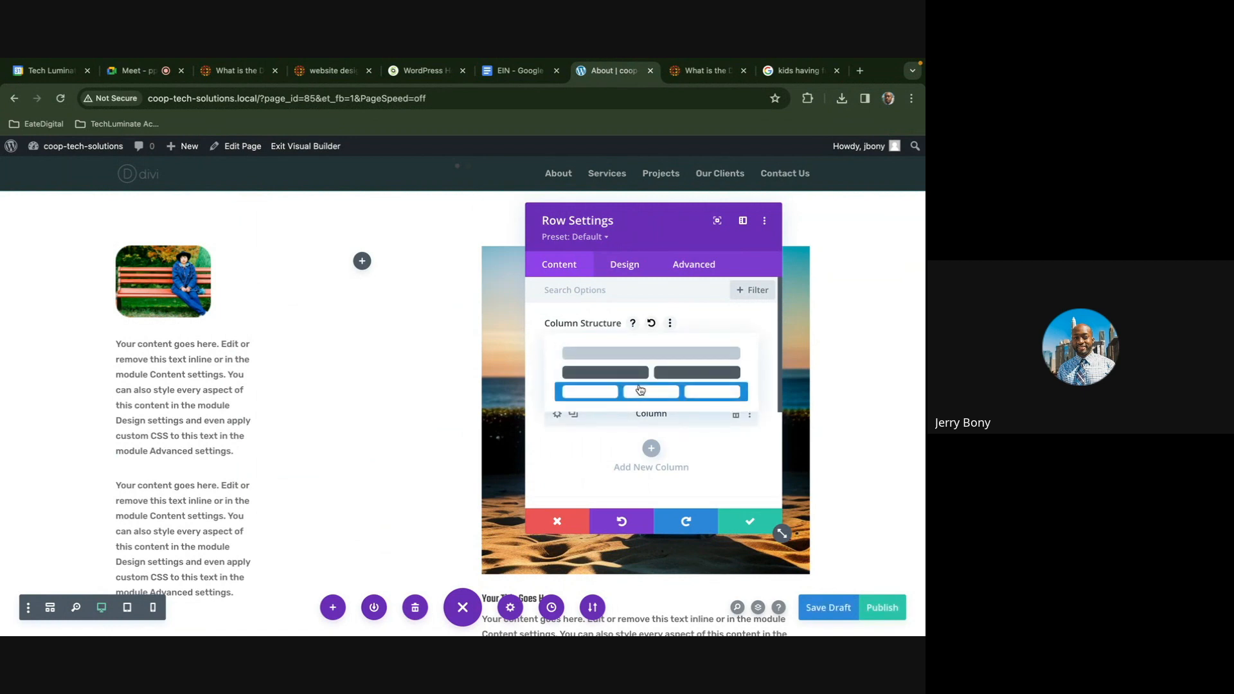
left_click(640, 391)
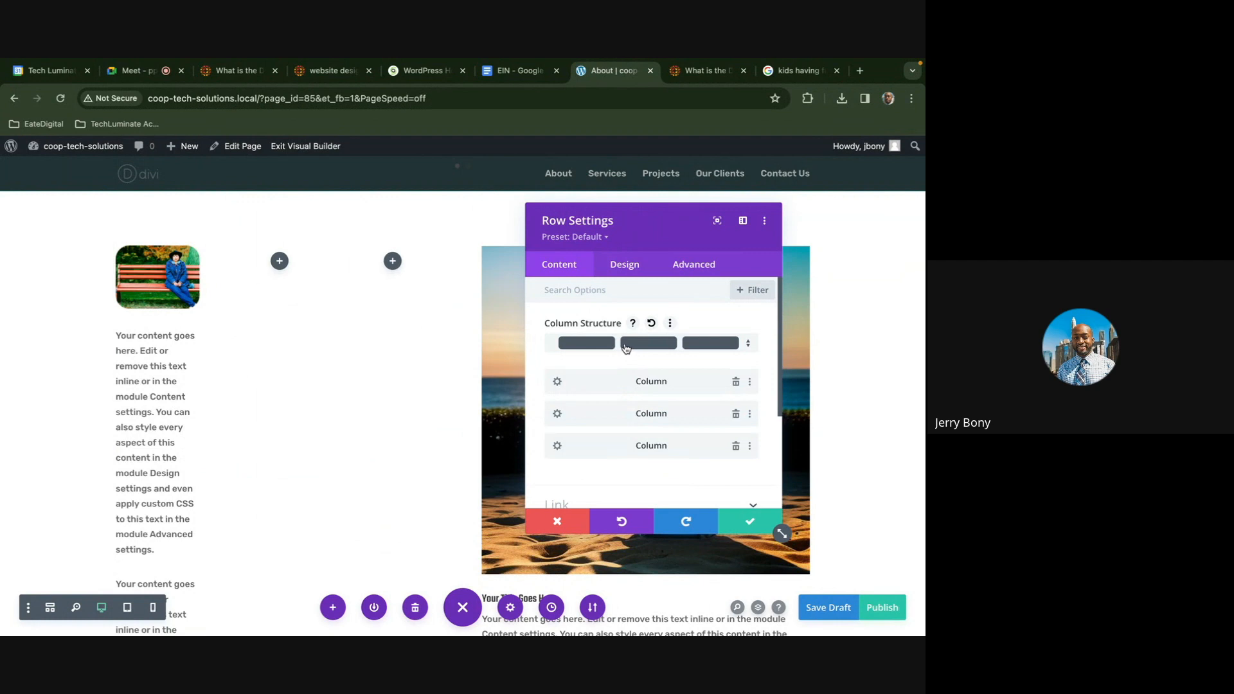
left_click(626, 349)
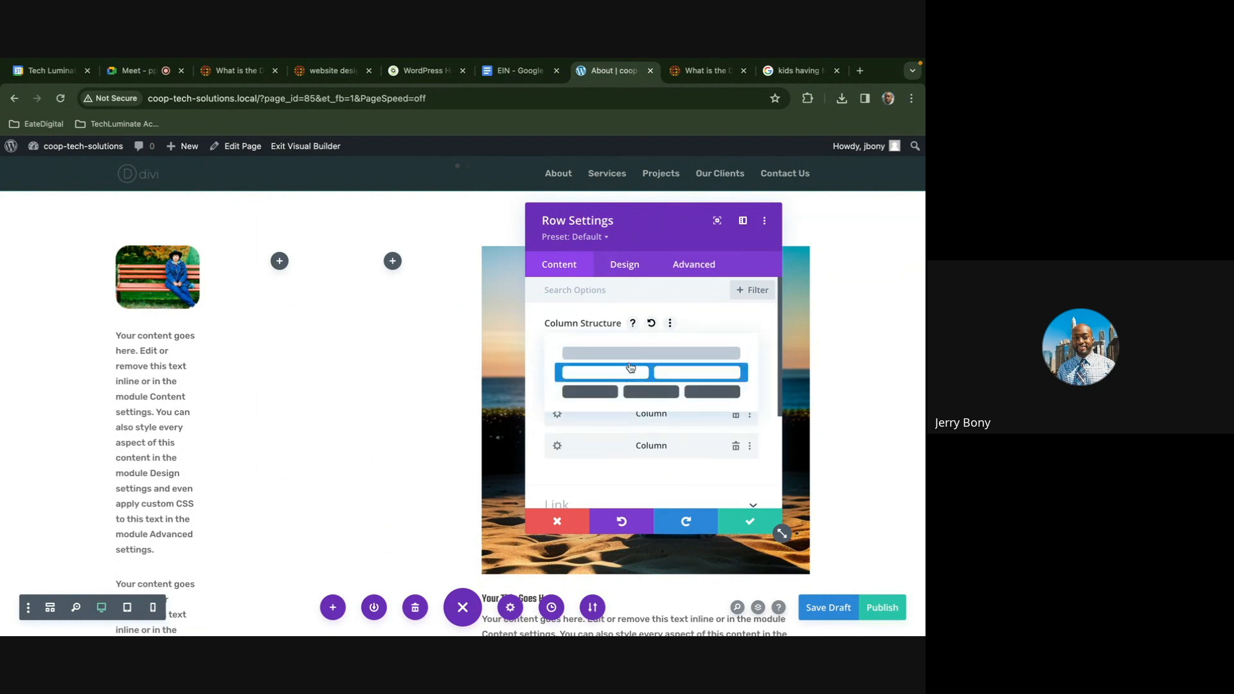
left_click(630, 357)
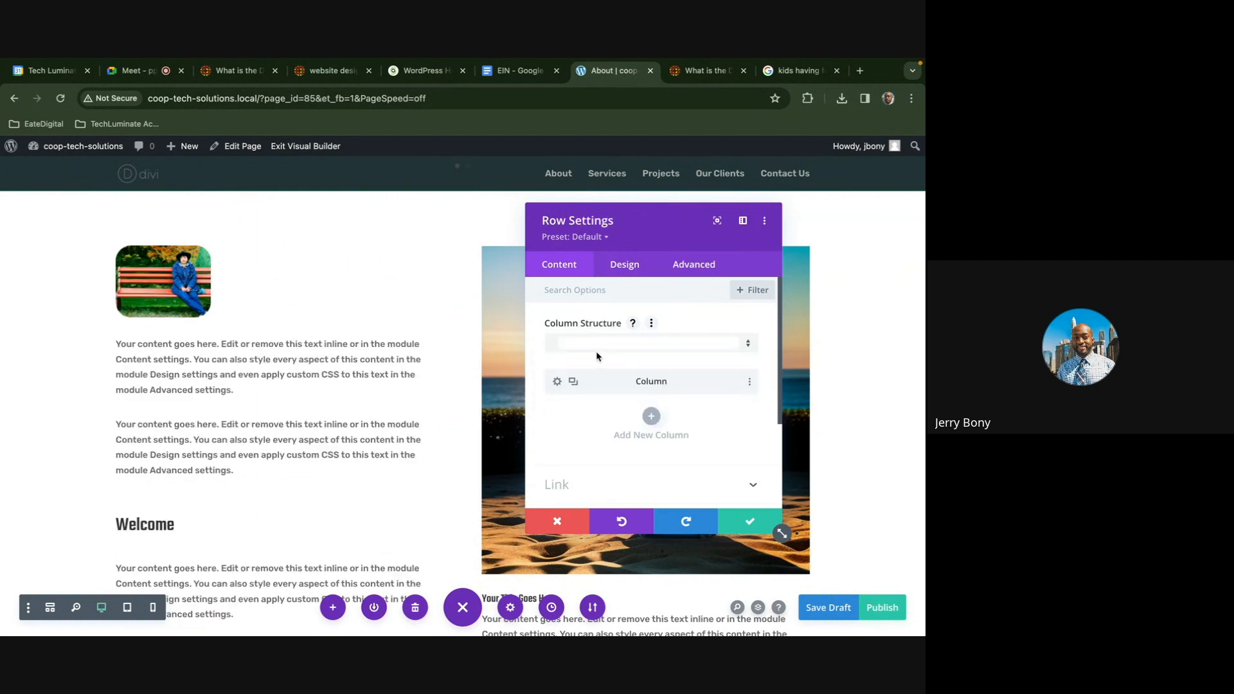
left_click(557, 522)
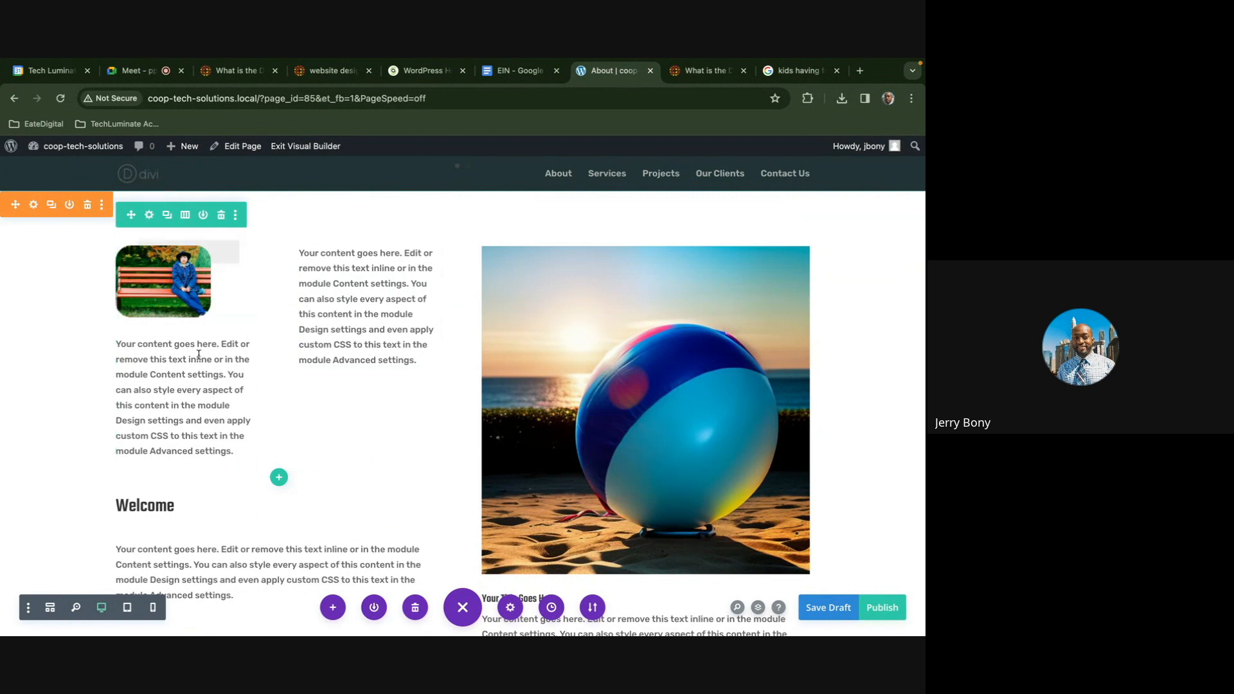
Add another placeholder text module below the existing one in the nested row's second column
left_click(369, 346)
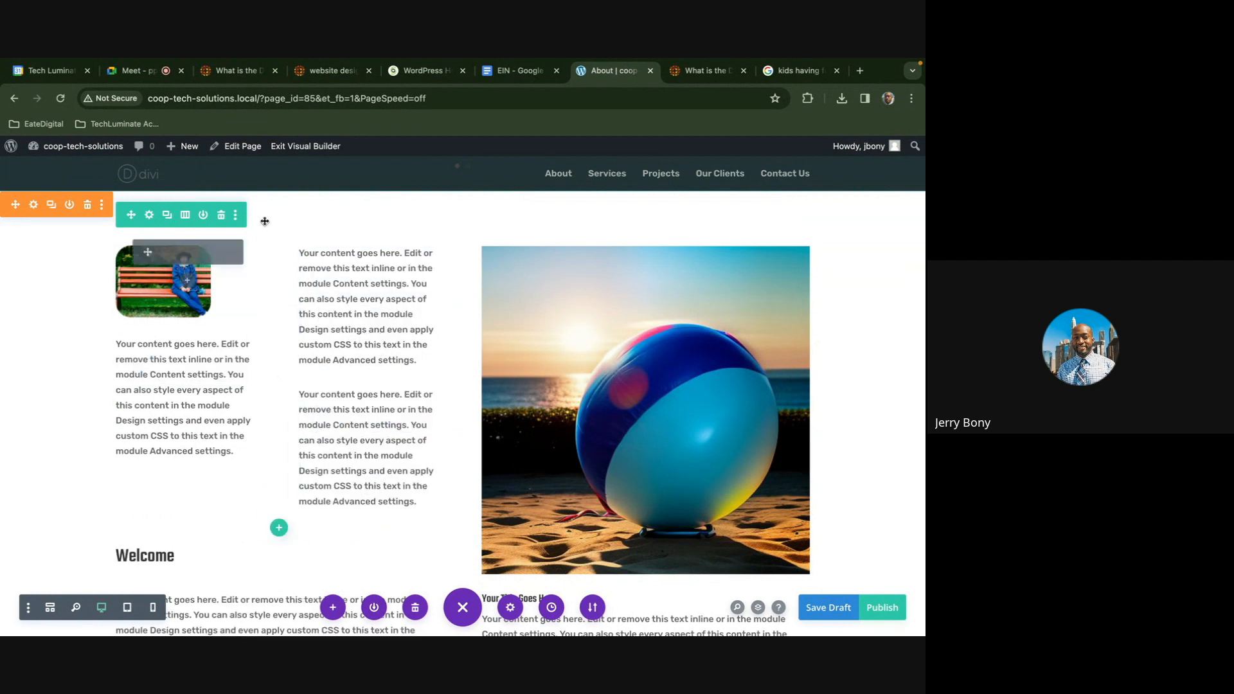
Examine the explanation of rows and their column layouts in the Divi Builder article, and return to the About page
left_click(235, 76)
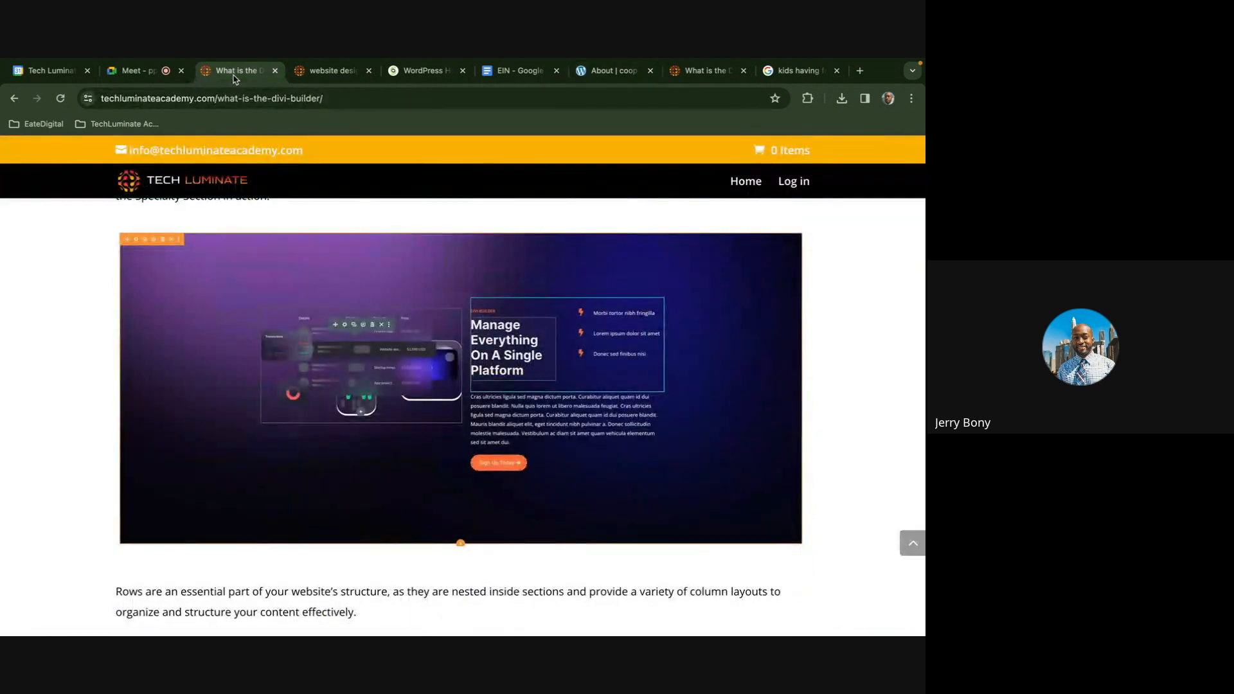
scroll(341, 294, "down", 5)
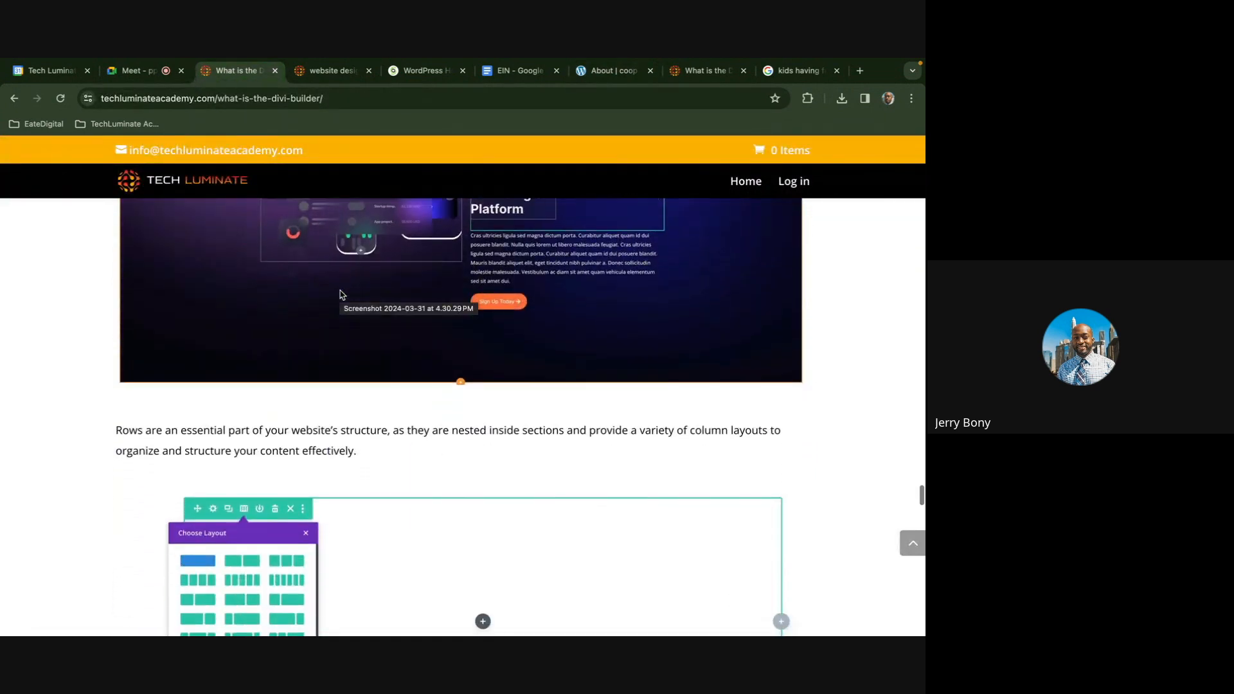
scroll(341, 294, "down", 3)
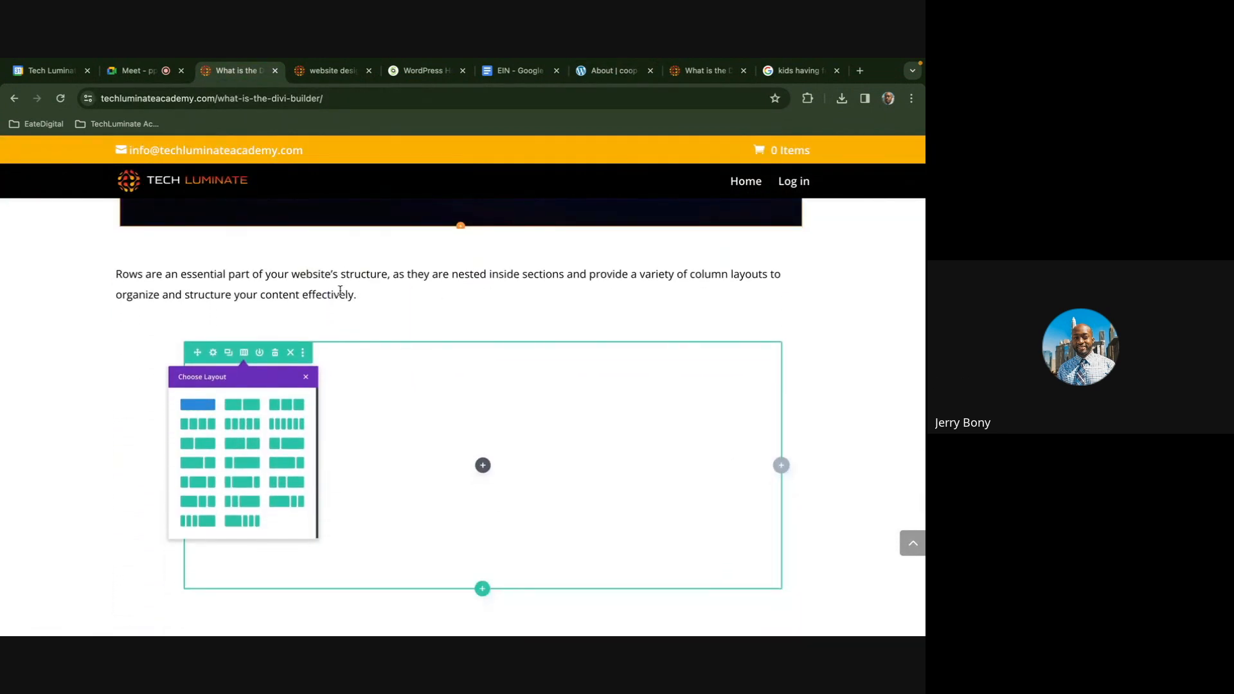
scroll(341, 294, "down", 1)
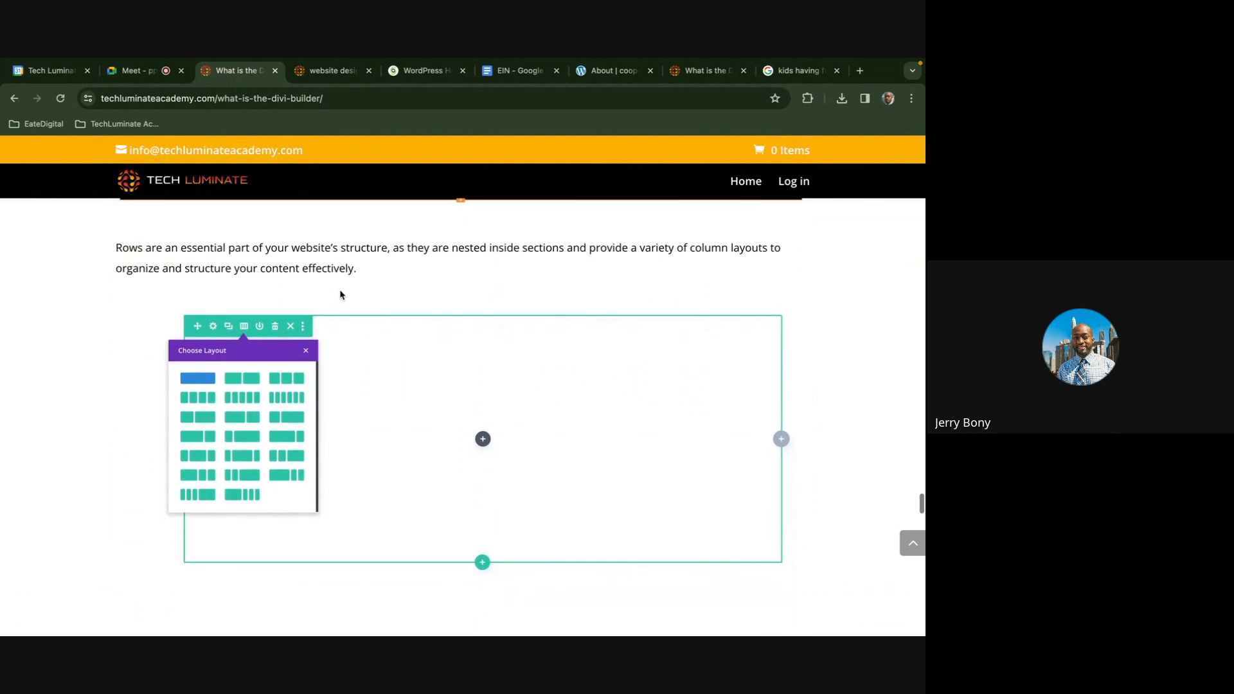
scroll(341, 295, "down", 1)
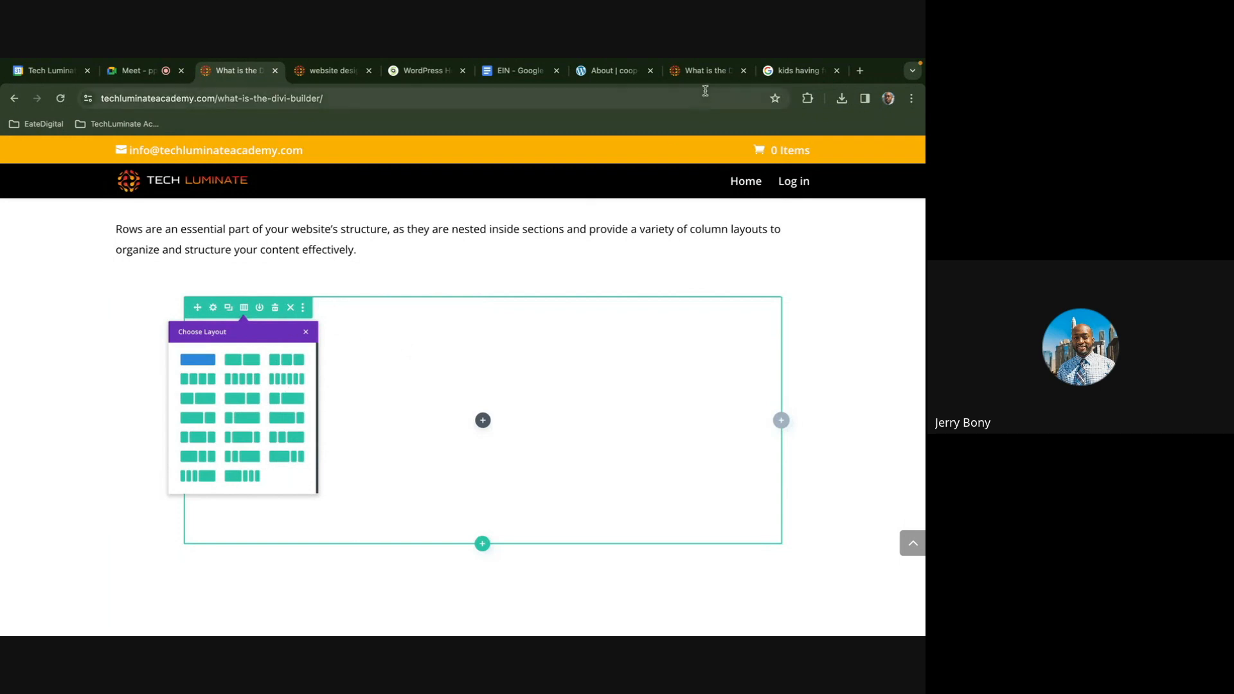
left_click(613, 80)
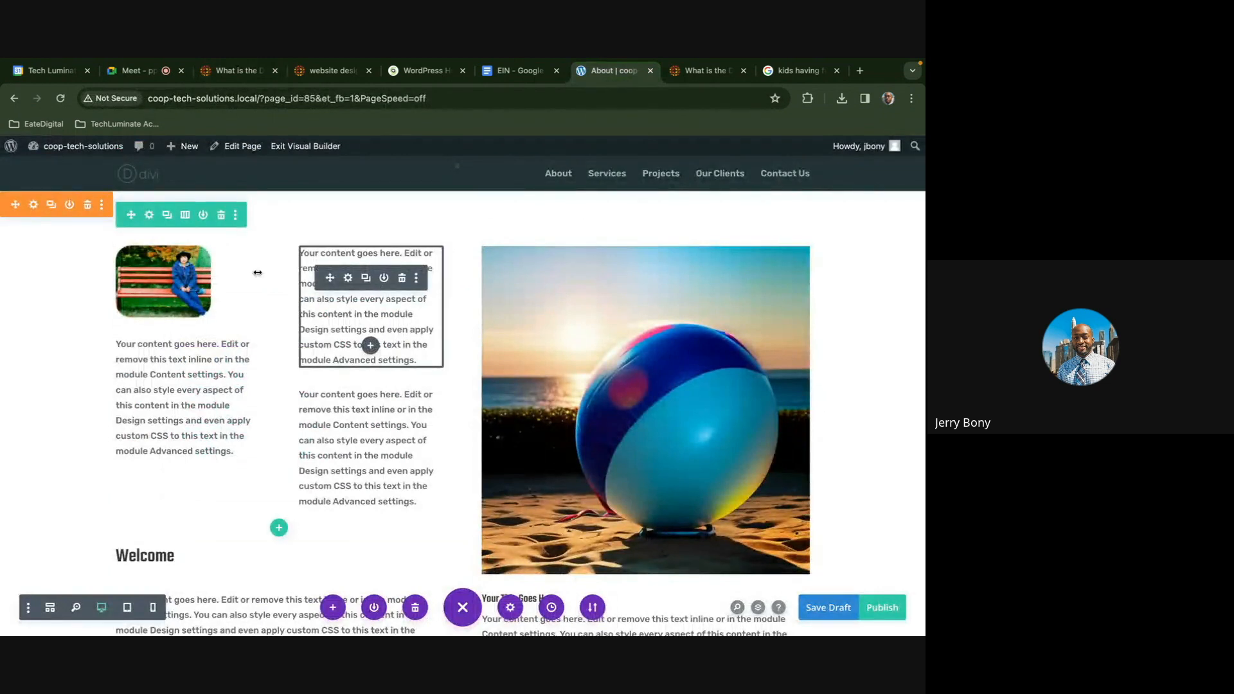
Insert a regular section with a single-column row below the specialty section
scroll(195, 238, "down", 3)
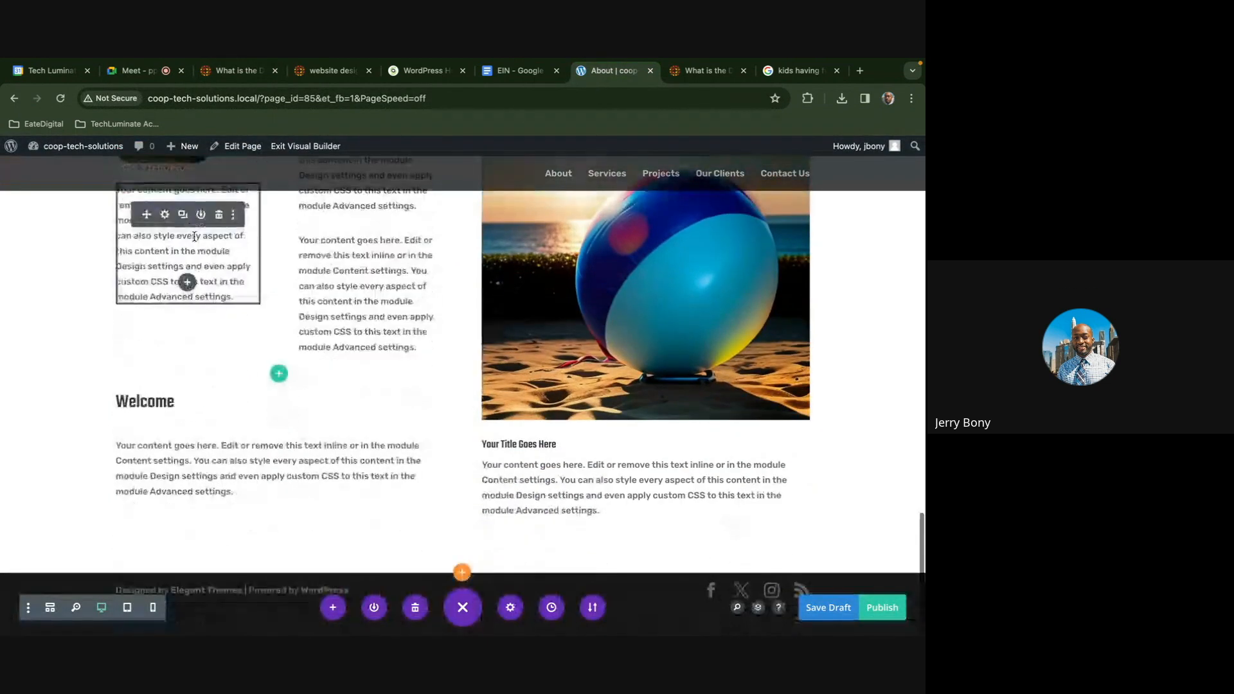
left_click(462, 572)
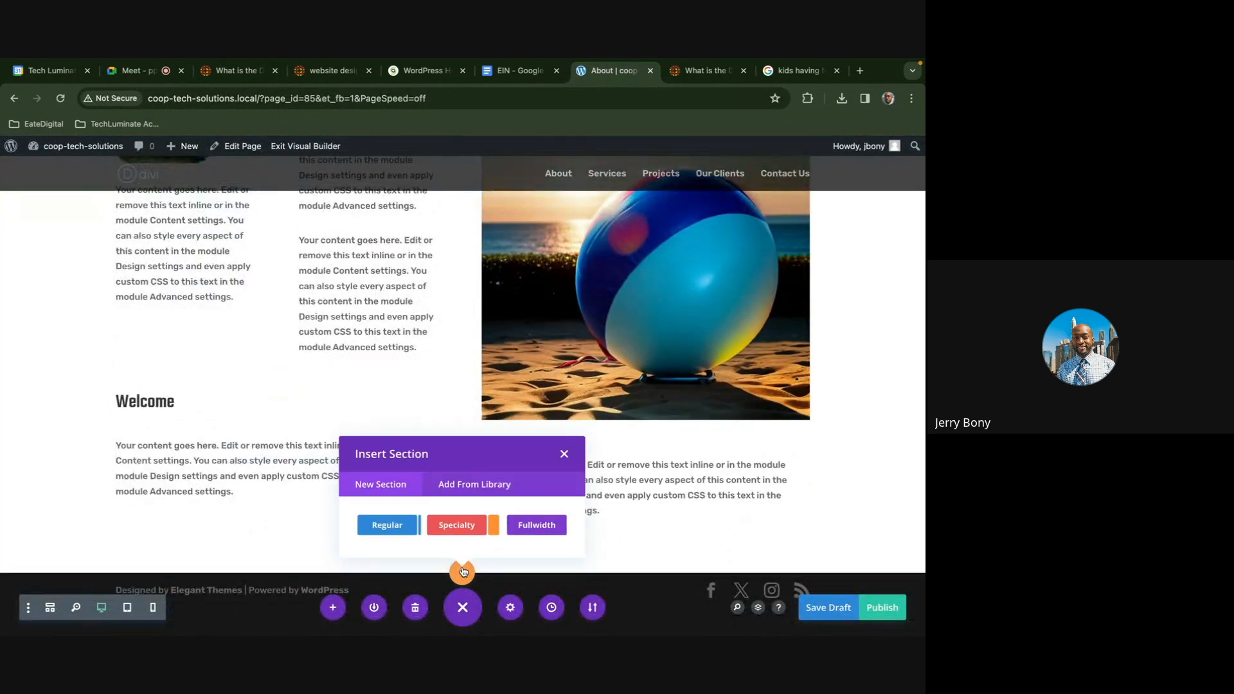
left_click(396, 524)
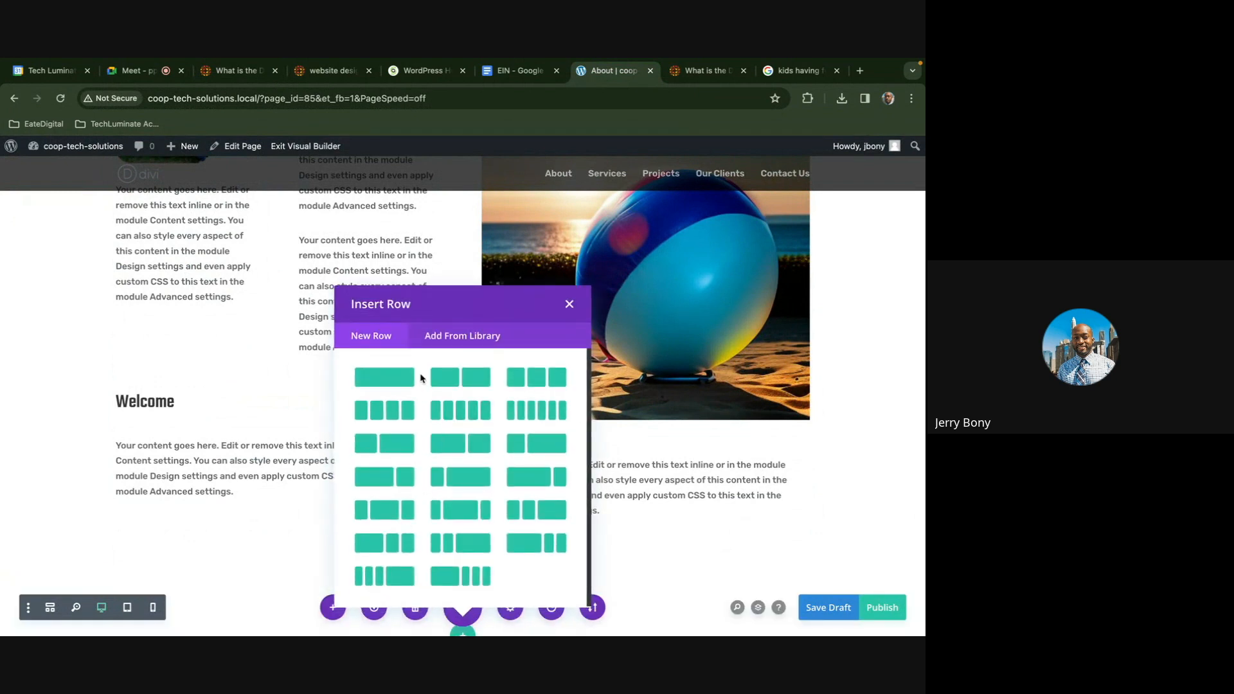
scroll(658, 360, "down", 2)
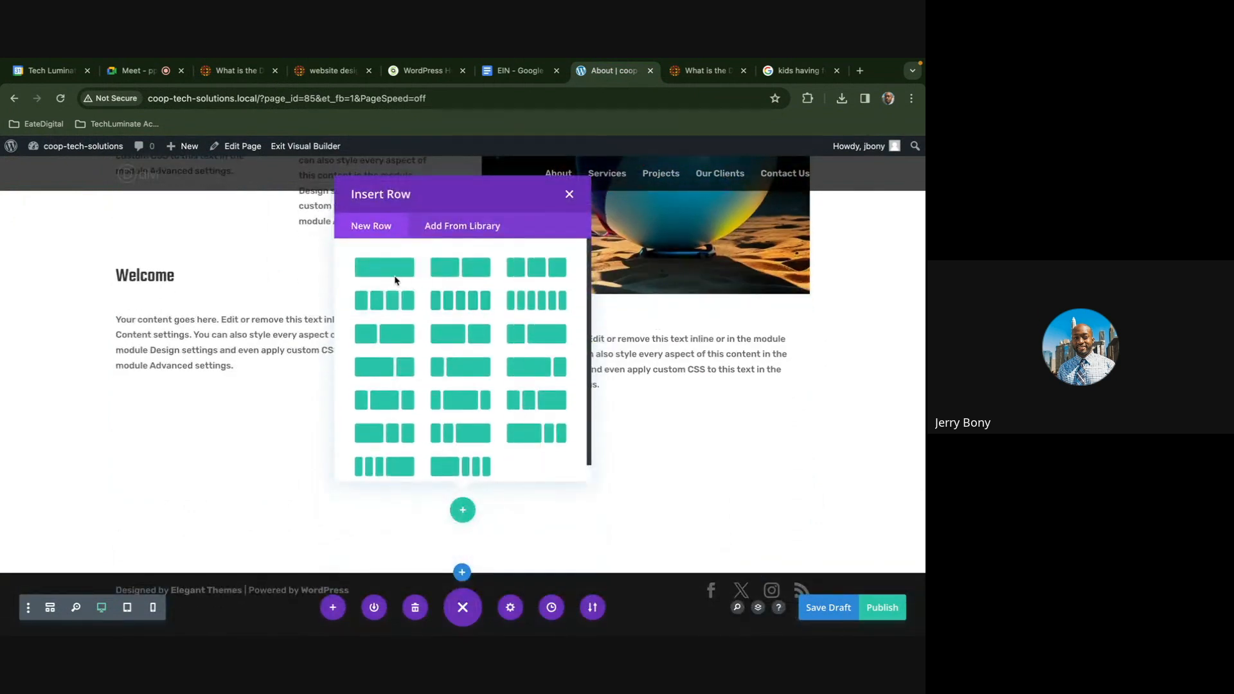
left_click(444, 274)
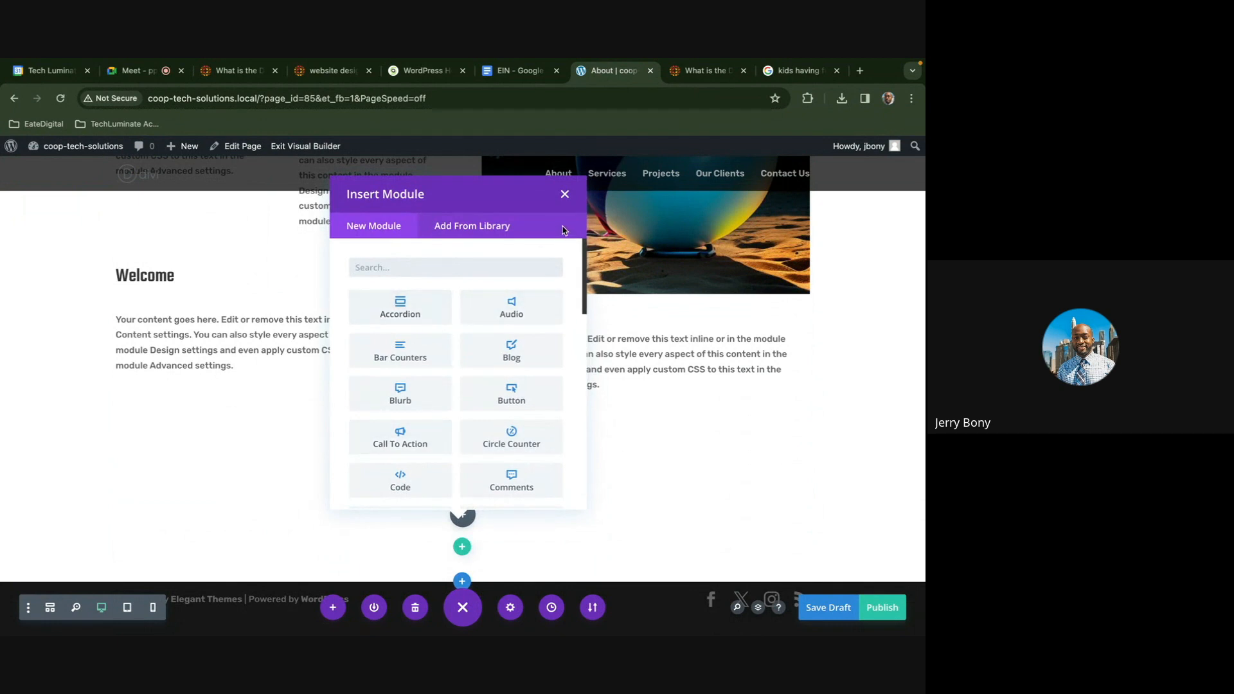
Insert a Heading module in the new single-column row and save it with its default title
left_click(452, 262)
type("he")
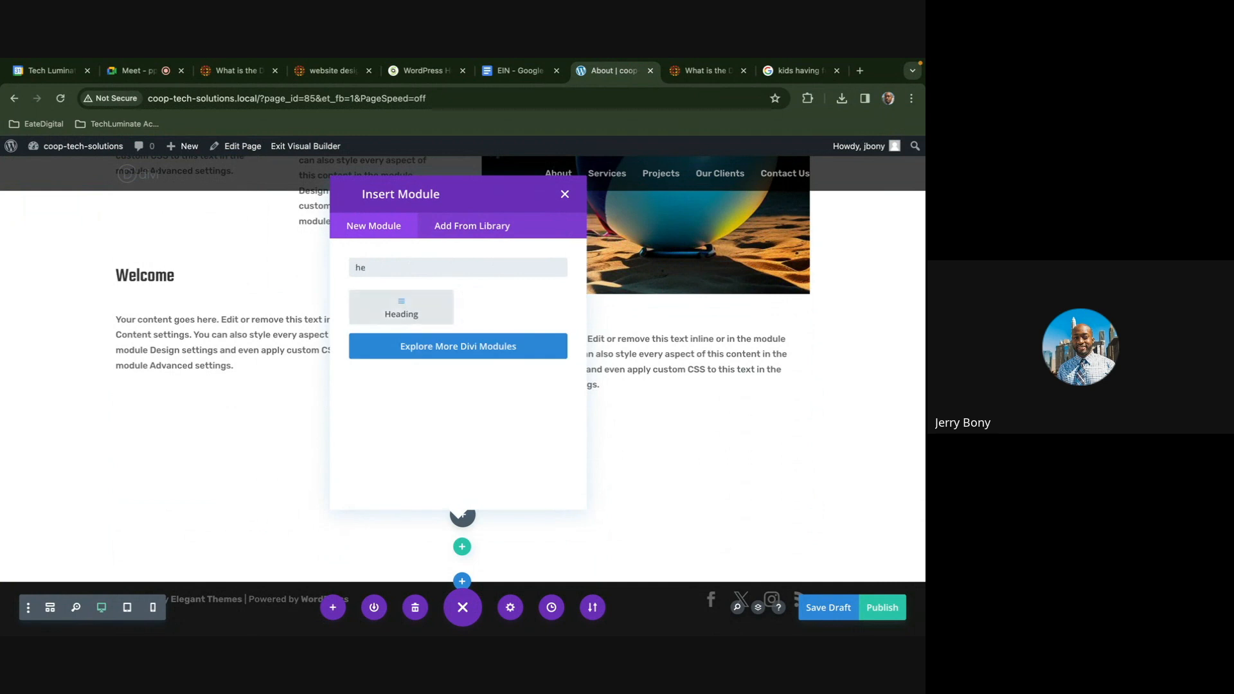
left_click(425, 303)
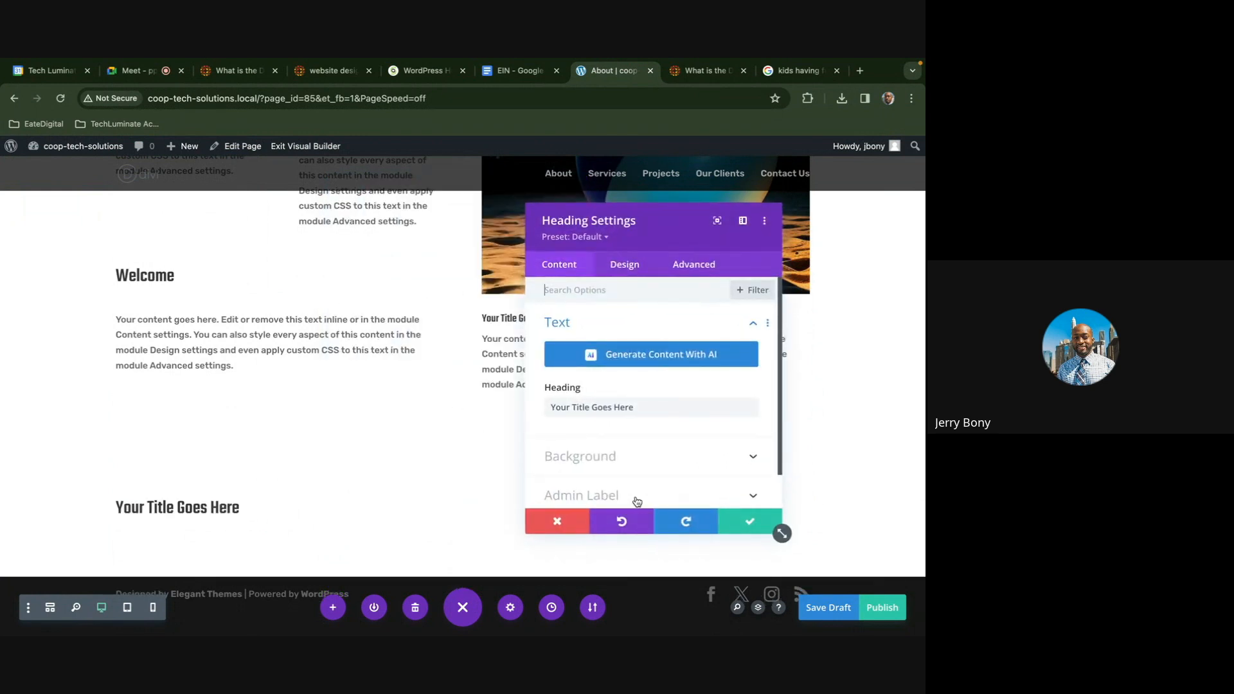
left_click(746, 520)
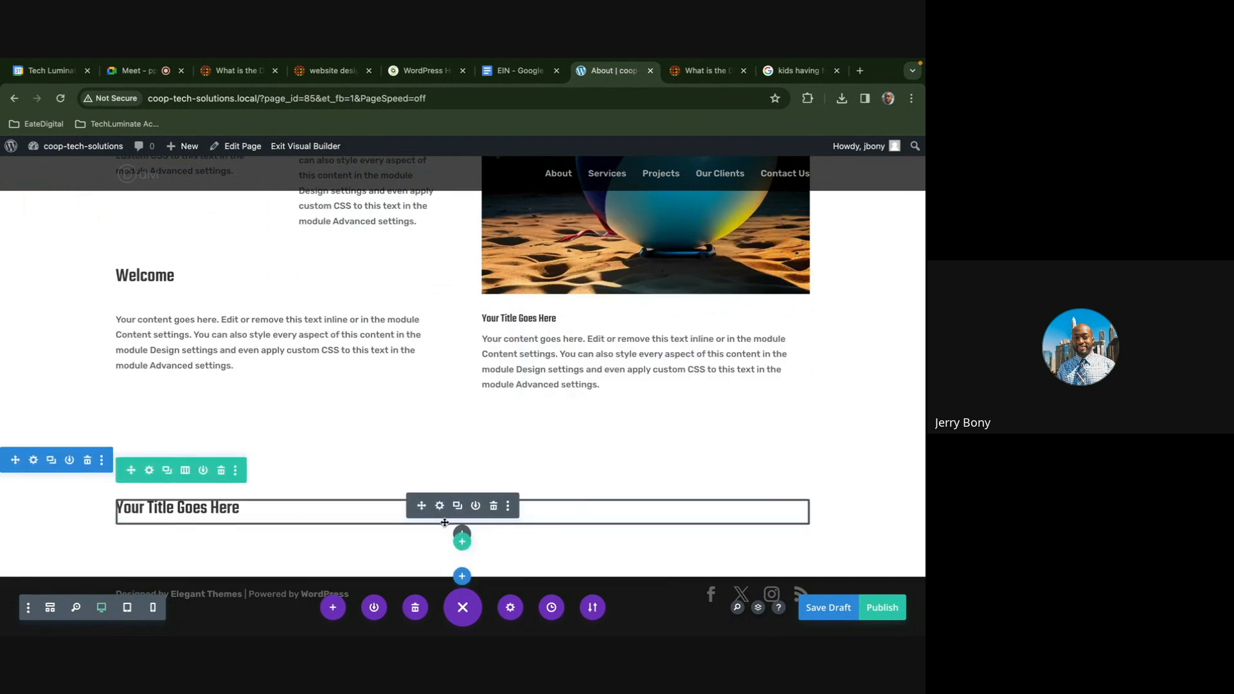
Insert a Text module below the new heading and save it with its default placeholder content
left_click(462, 542)
type("text")
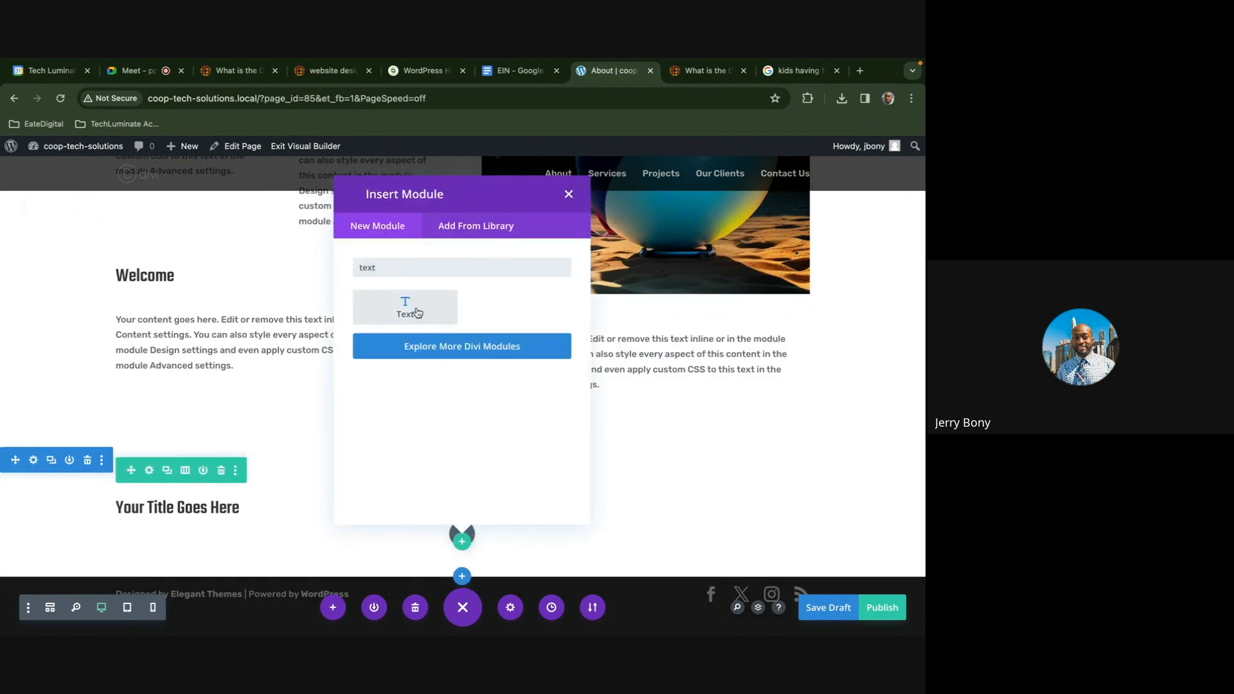
left_click(417, 313)
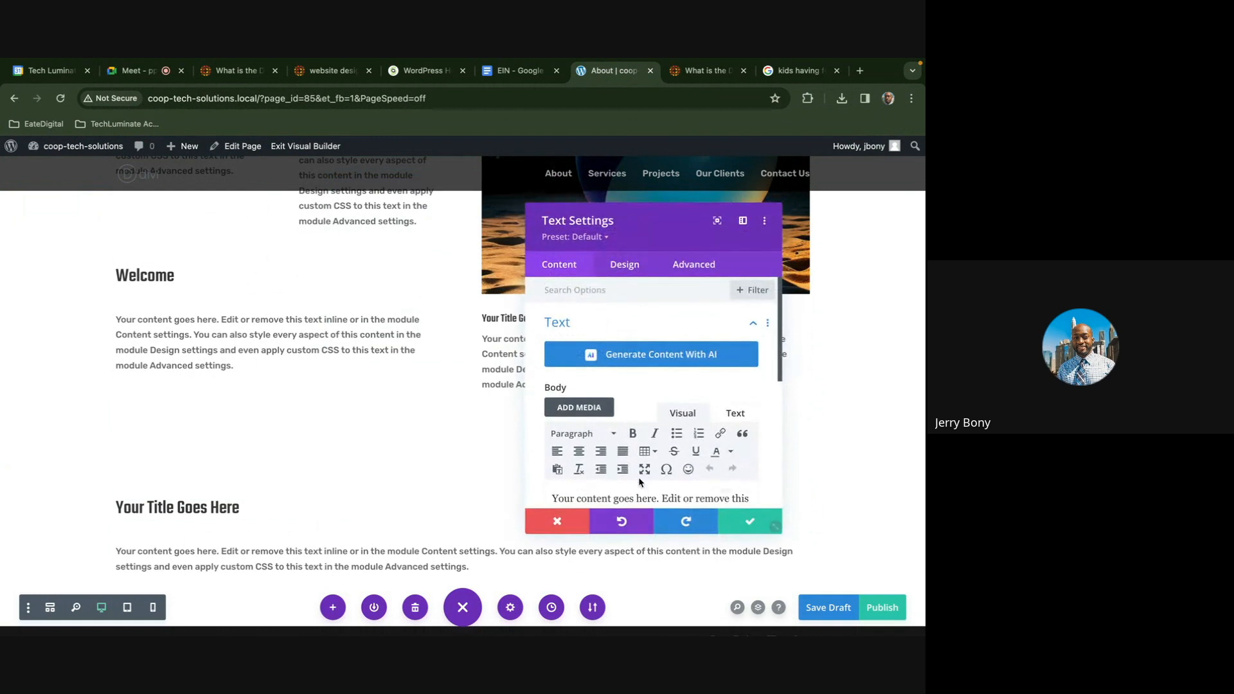
left_click(735, 517)
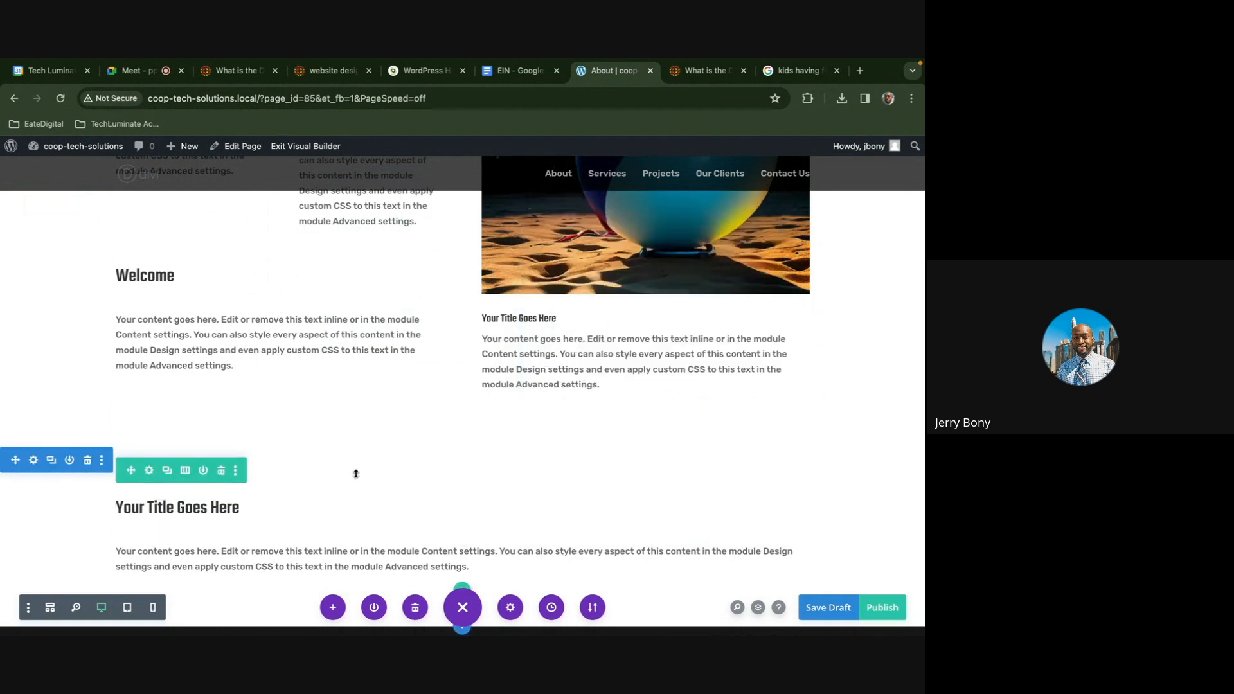
Change the column structure of the row in the new regular section to two equal columns
left_click(185, 472)
mouse_move(189, 483)
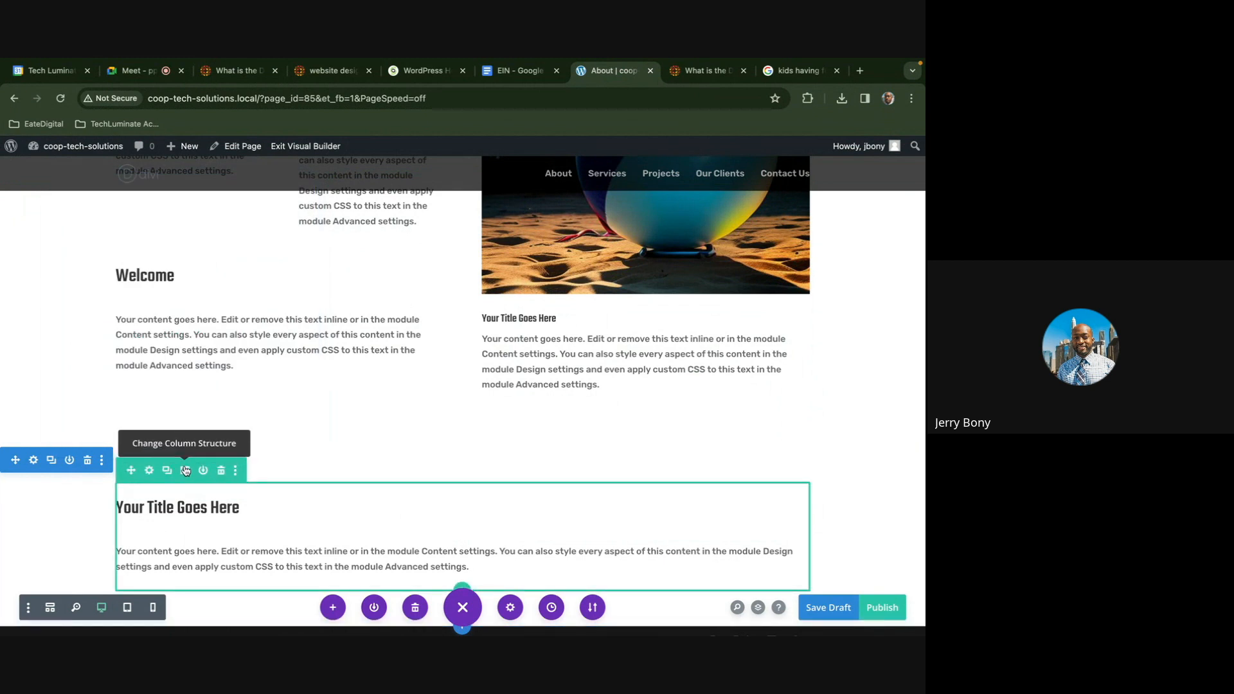
left_click(185, 471)
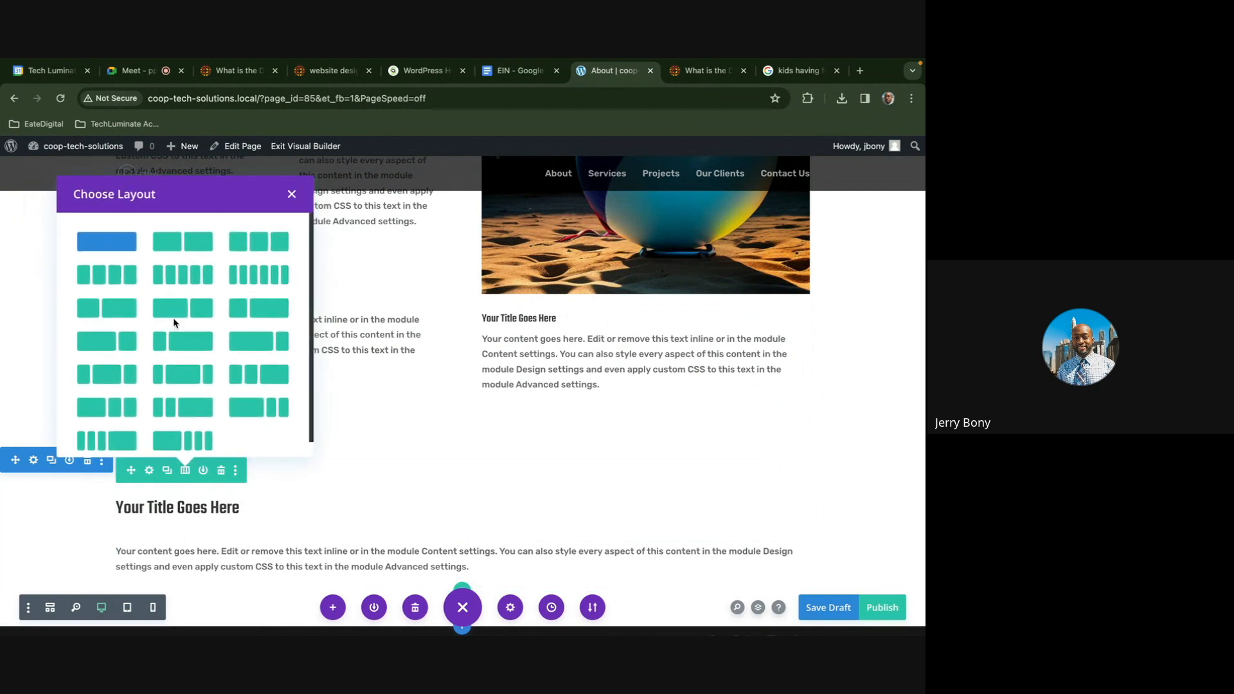
left_click(181, 242)
scroll(313, 398, "down", 3)
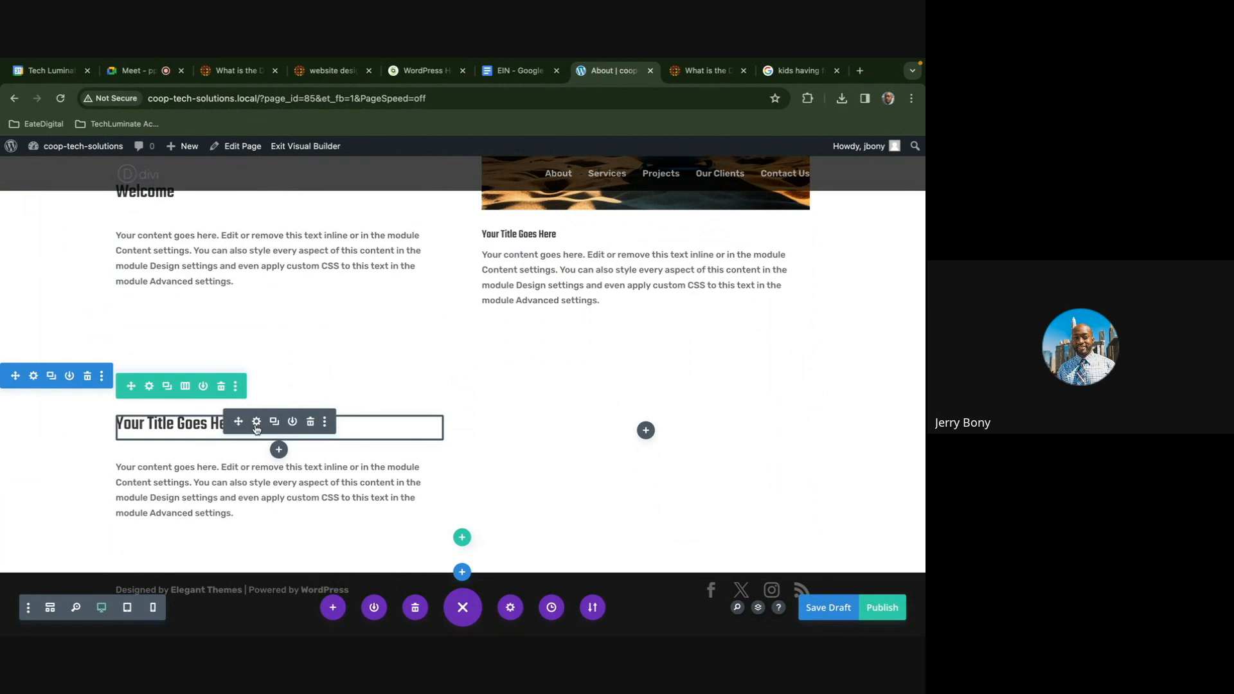
Copy the heading module from the first column and paste it into the empty second column
right_click(257, 425)
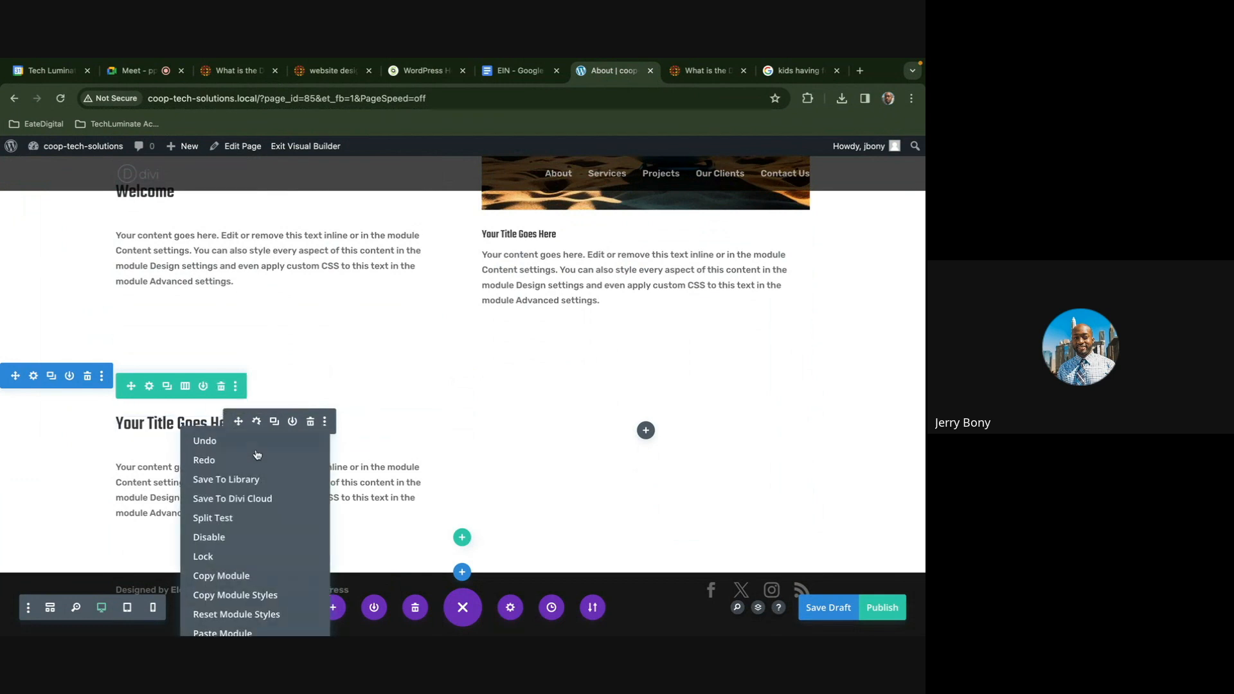
left_click(244, 584)
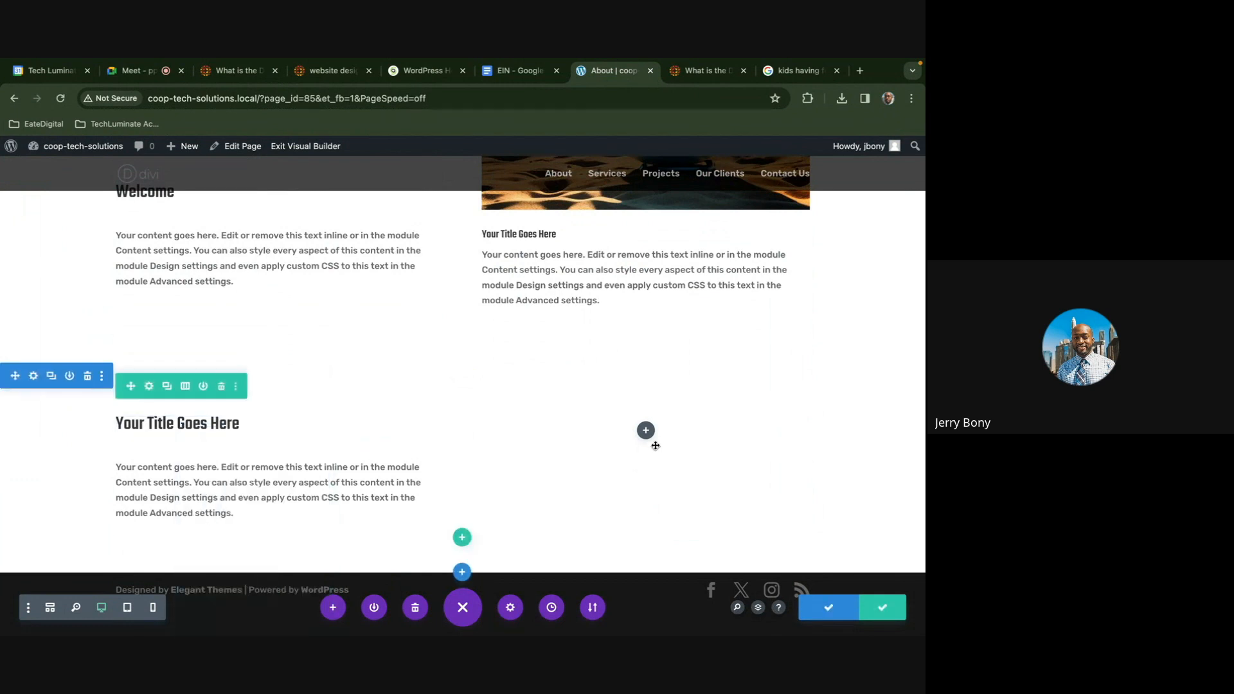
key("ctrl+v")
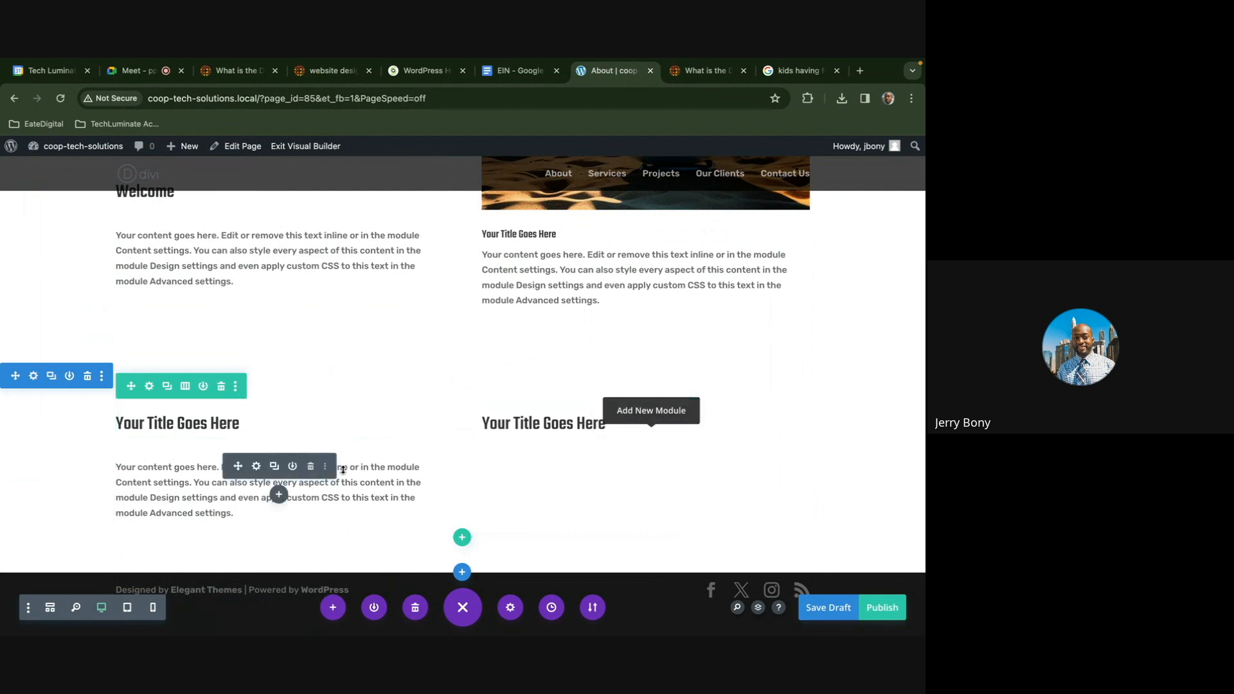
Copy the text module from the first column and paste it below the heading in the second column
right_click(258, 473)
left_click(256, 623)
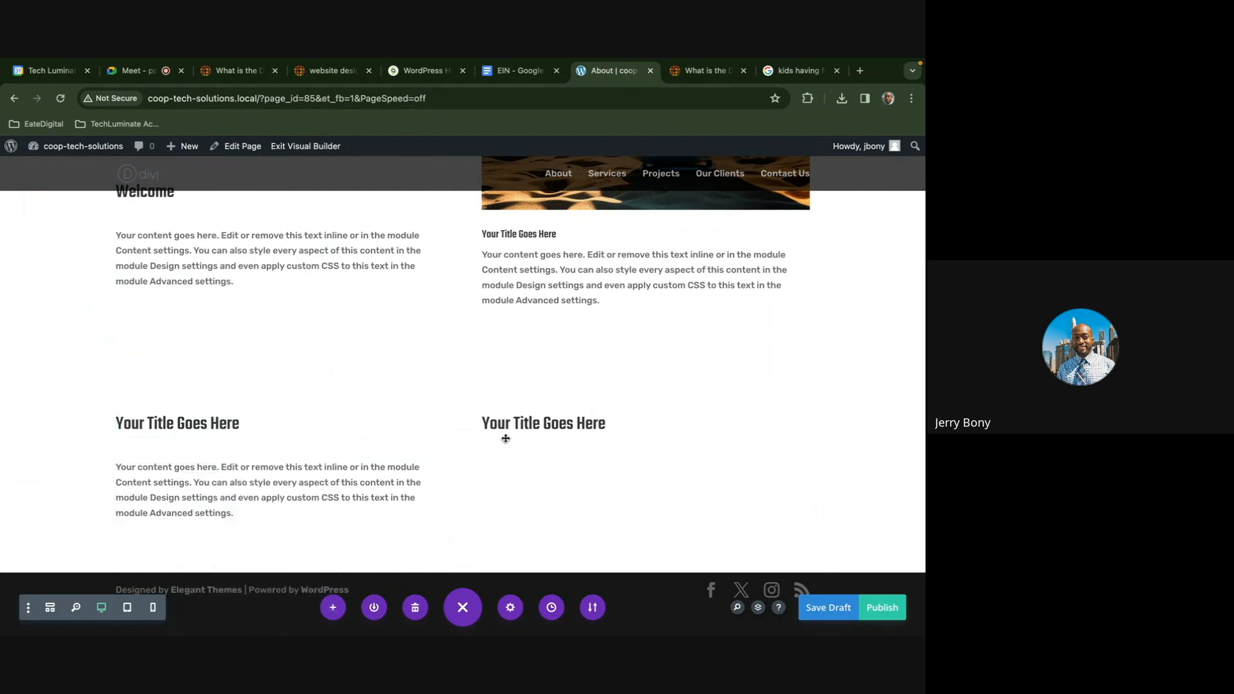
right_click(643, 449)
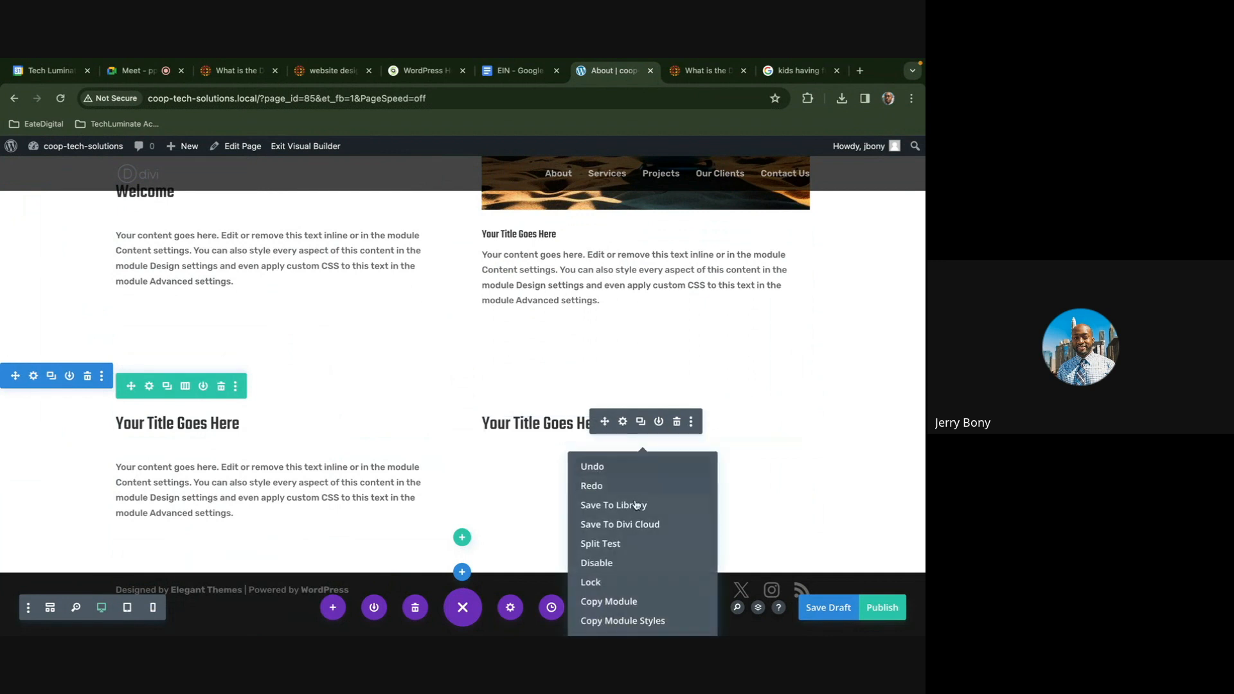
left_click(514, 450)
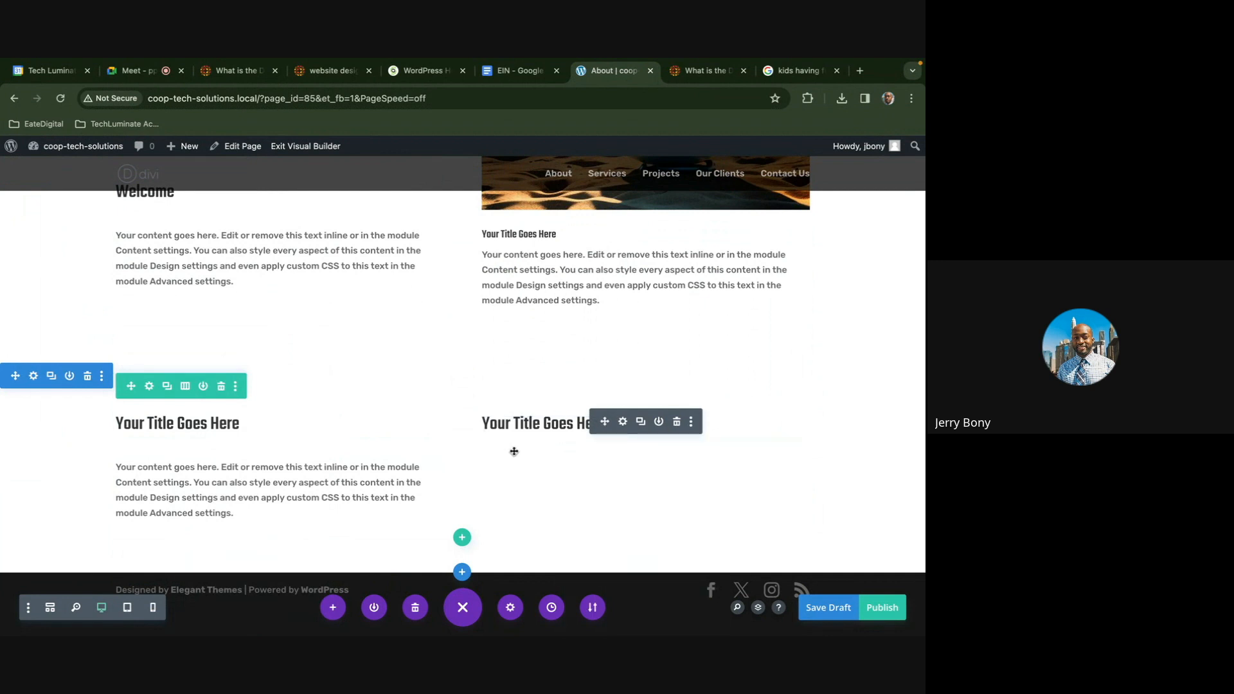
right_click(623, 425)
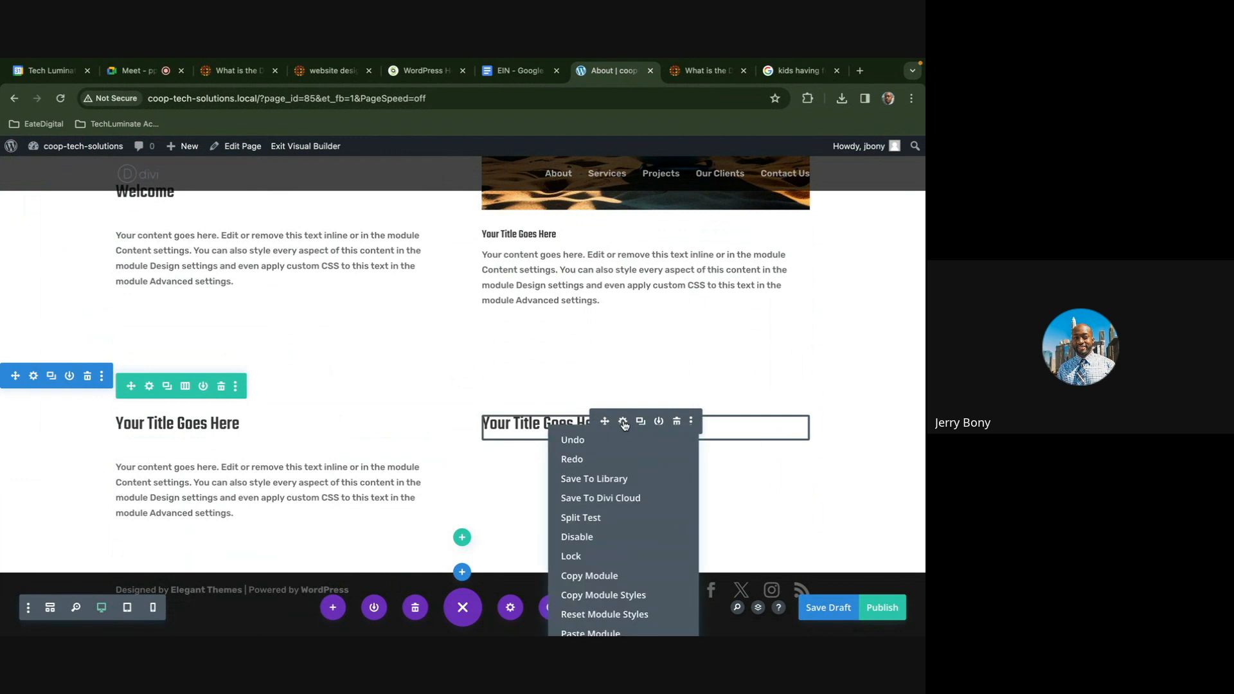
left_click(603, 621)
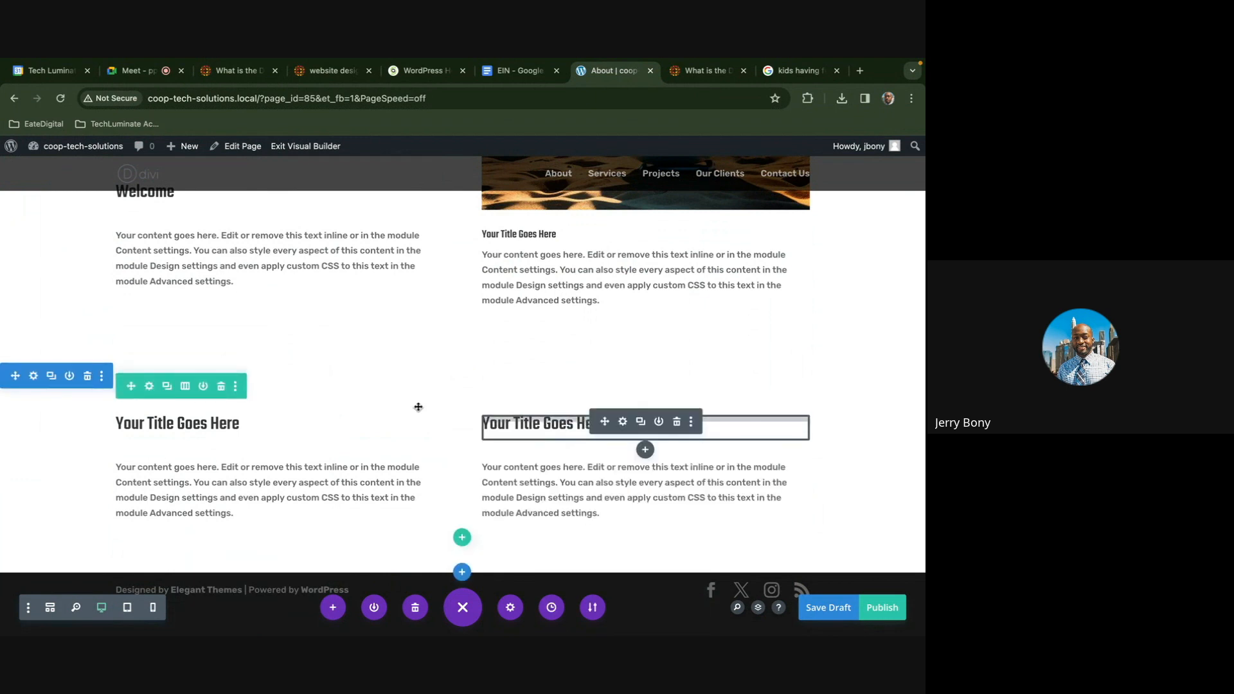
Change the row to three equal columns and paste the copied text module into the empty third column
left_click(185, 387)
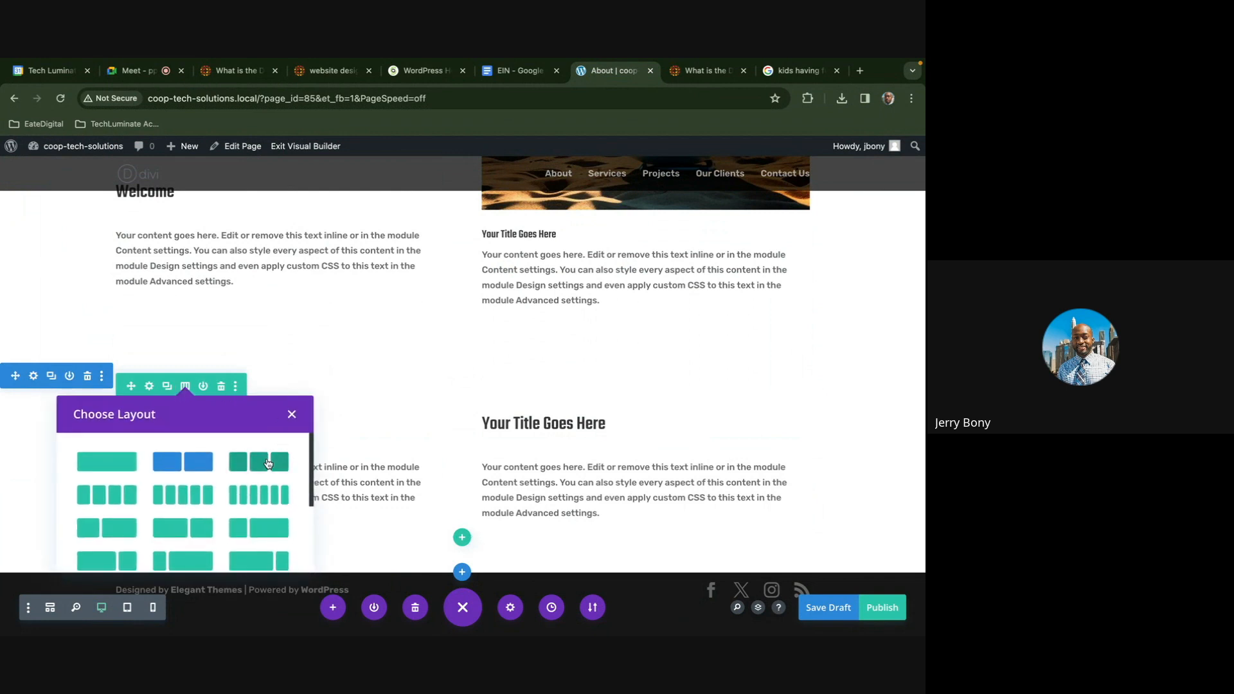
left_click(270, 461)
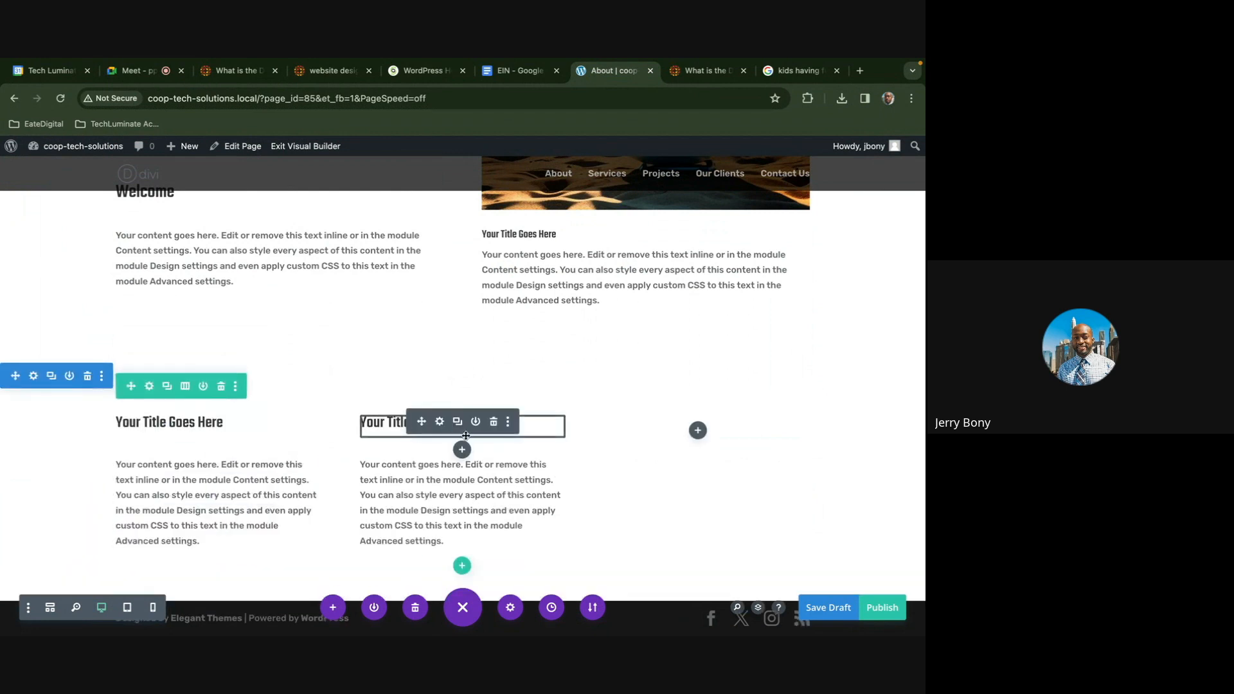
left_click(698, 431)
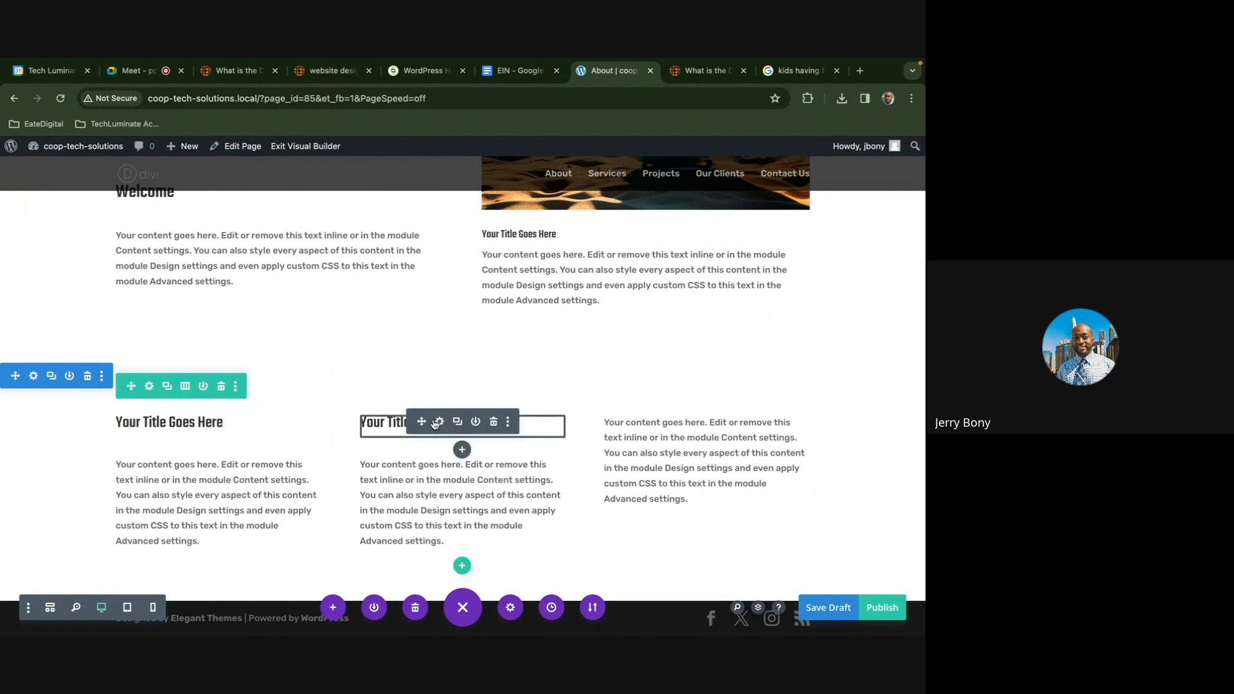
Copy the middle column's heading module into the third column and place it above the text module
right_click(435, 423)
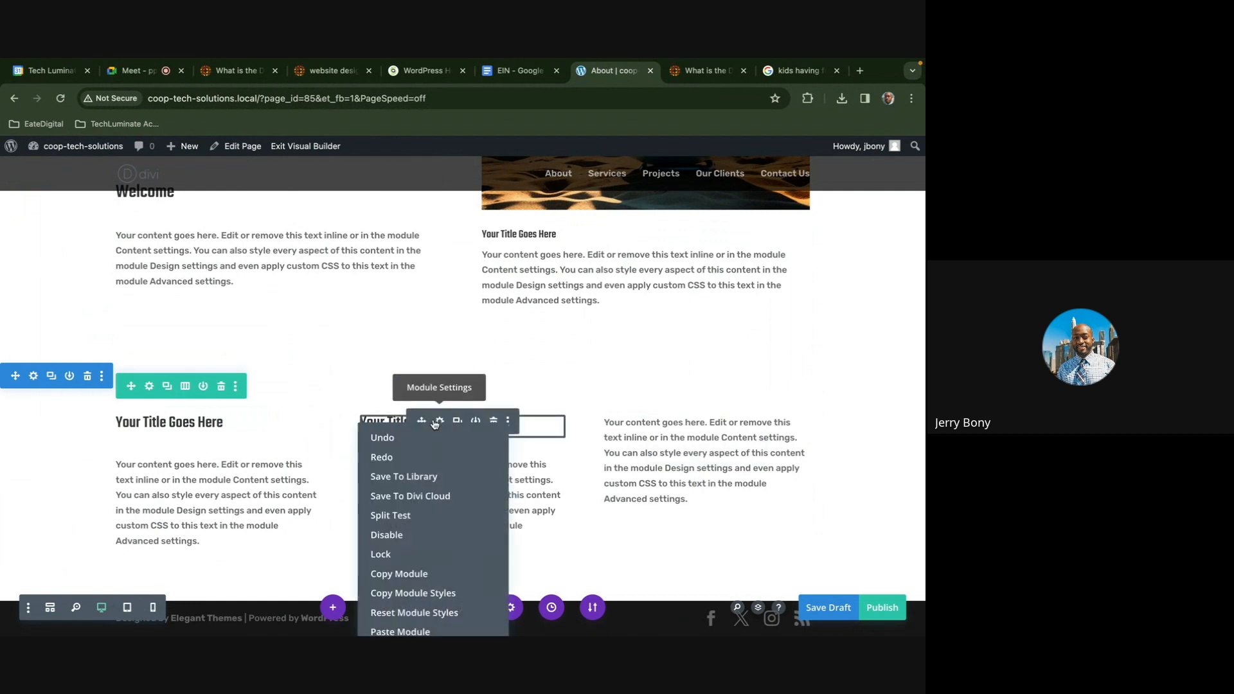
left_click(434, 579)
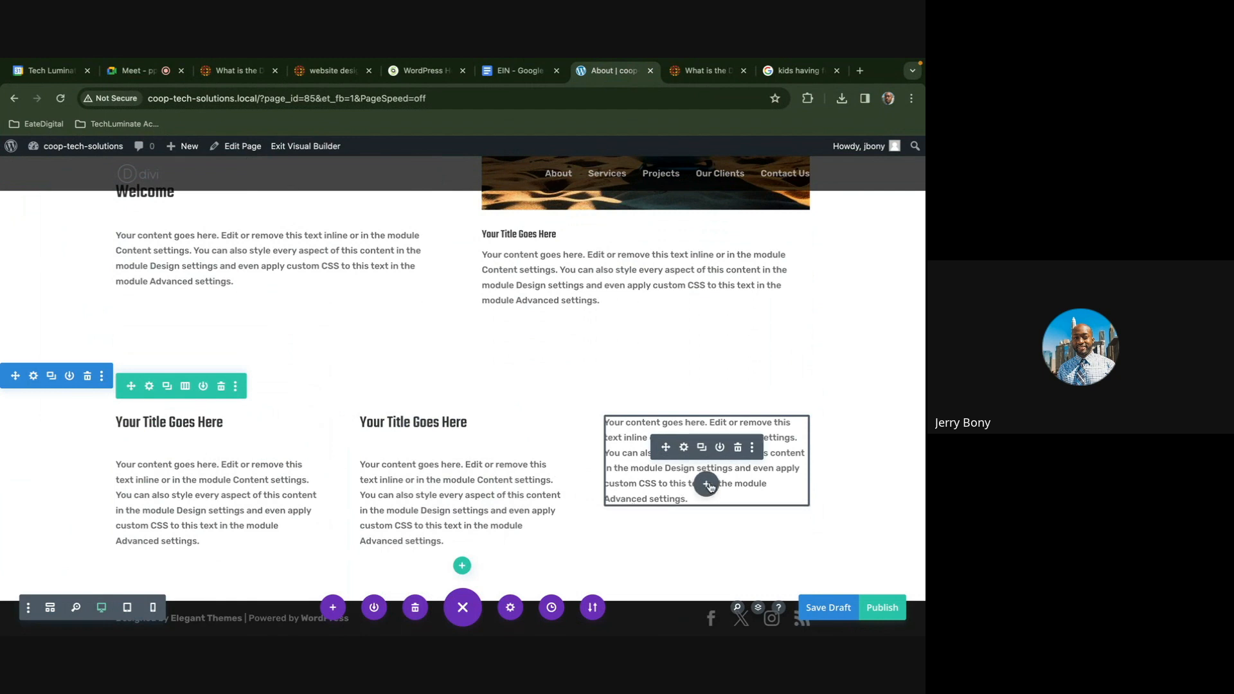
key("ctrl+v")
left_click_drag(664, 534, 562, 419)
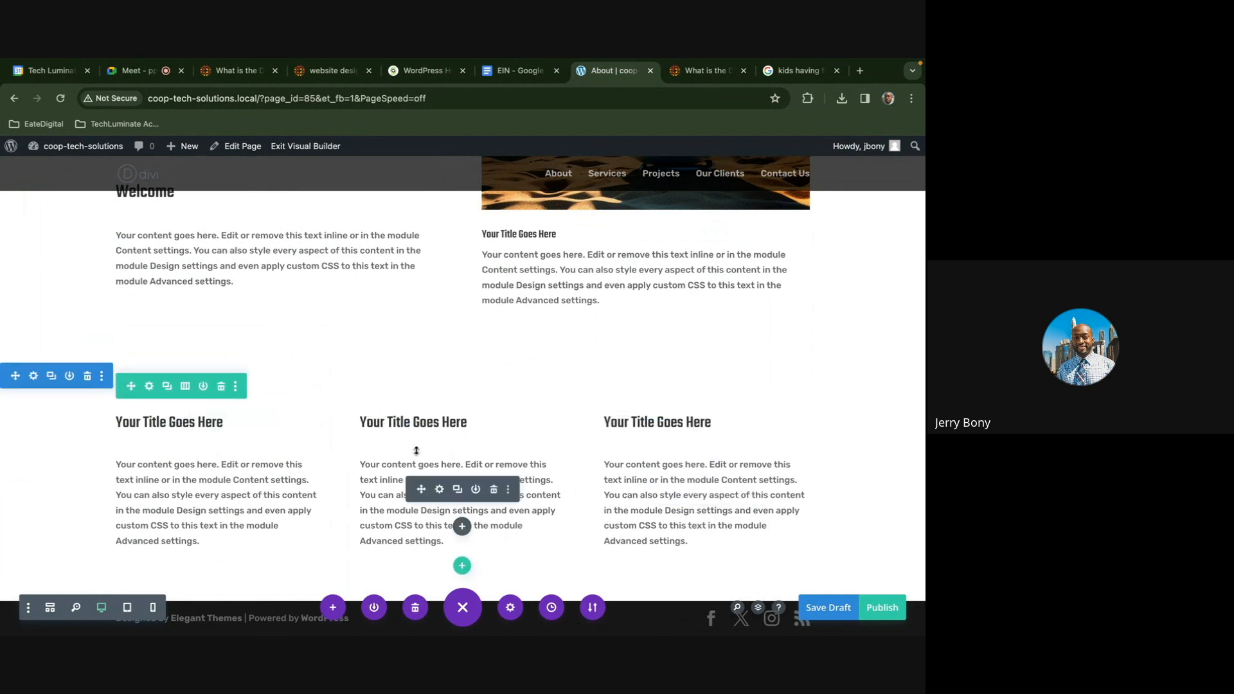
Duplicate the three-column row of headings and texts twice within the regular section
scroll(416, 450, "up", 1)
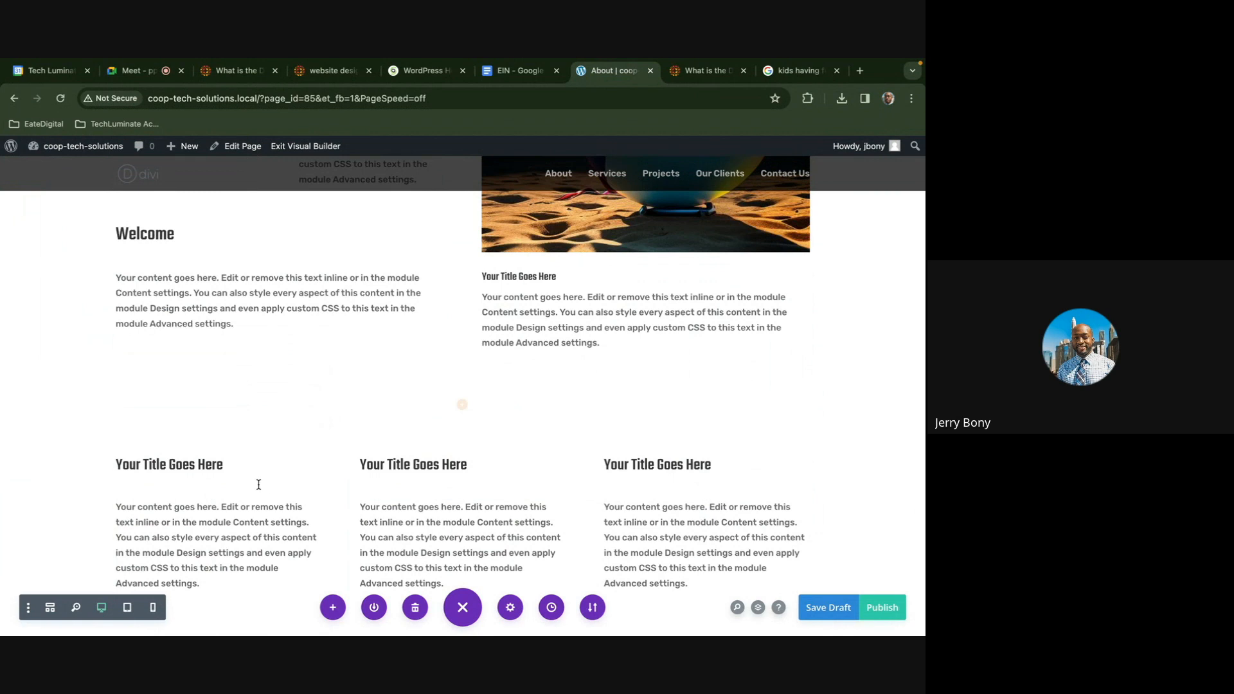
mouse_move(267, 462)
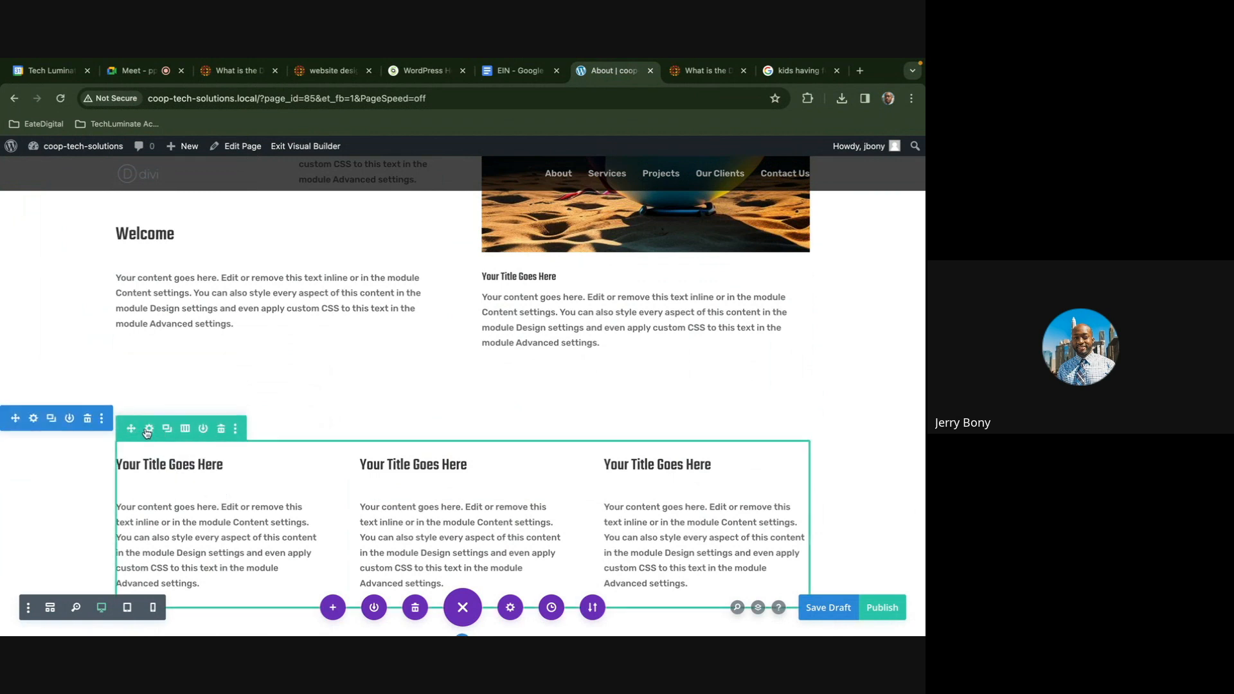
left_click(166, 432)
scroll(168, 411, "down", 2)
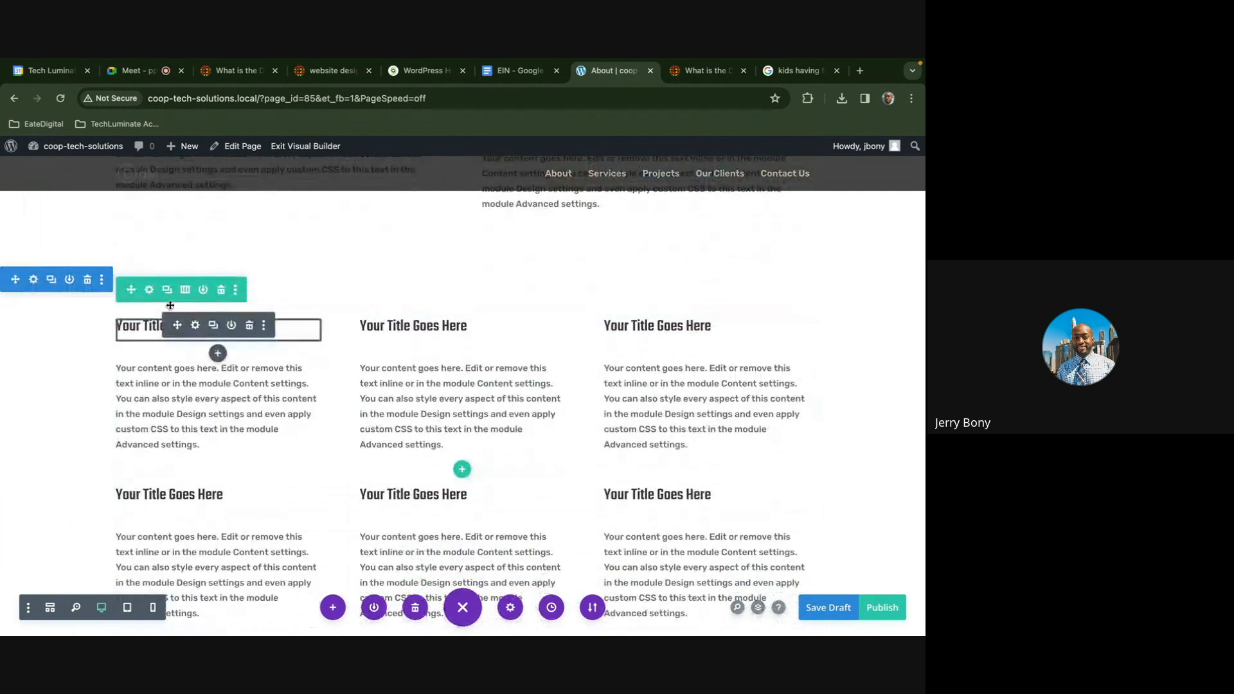
left_click(166, 290)
scroll(196, 386, "down", 4)
scroll(198, 385, "up", 10)
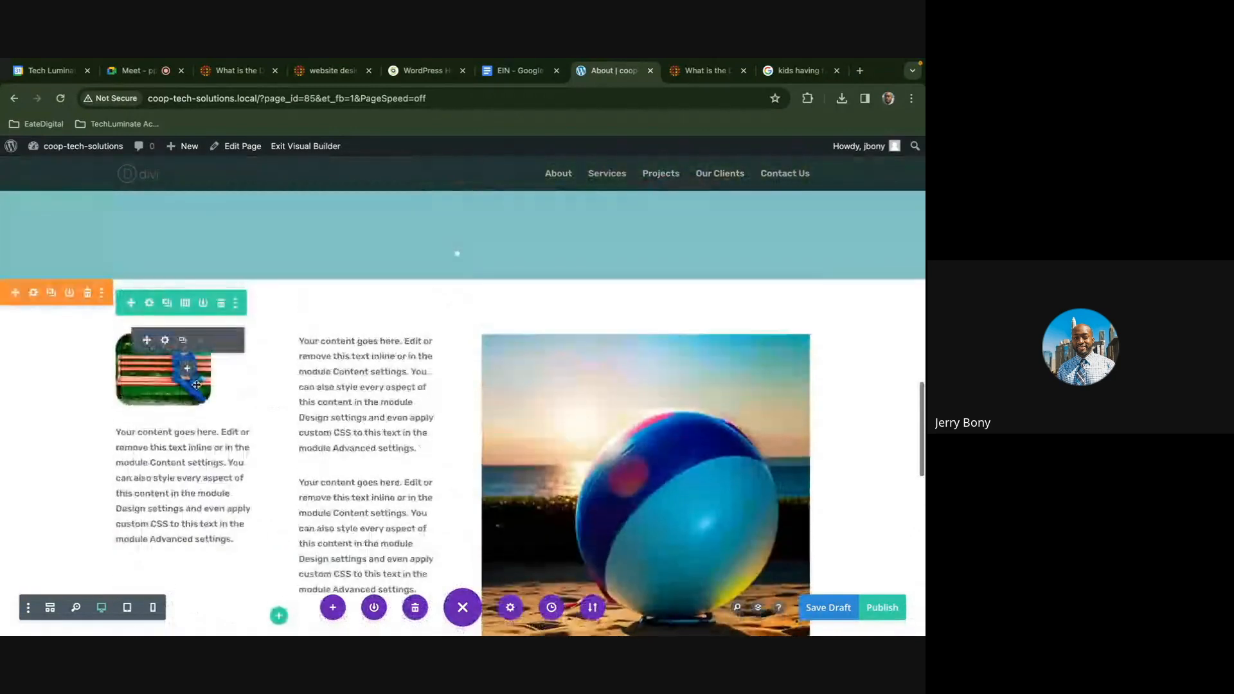
Save the About page with the duplicated three-column rows
scroll(95, 340, "down", 5)
scroll(95, 340, "down", 9)
key("ctrl+s")
scroll(95, 340, "down", 5)
scroll(95, 341, "down", 4)
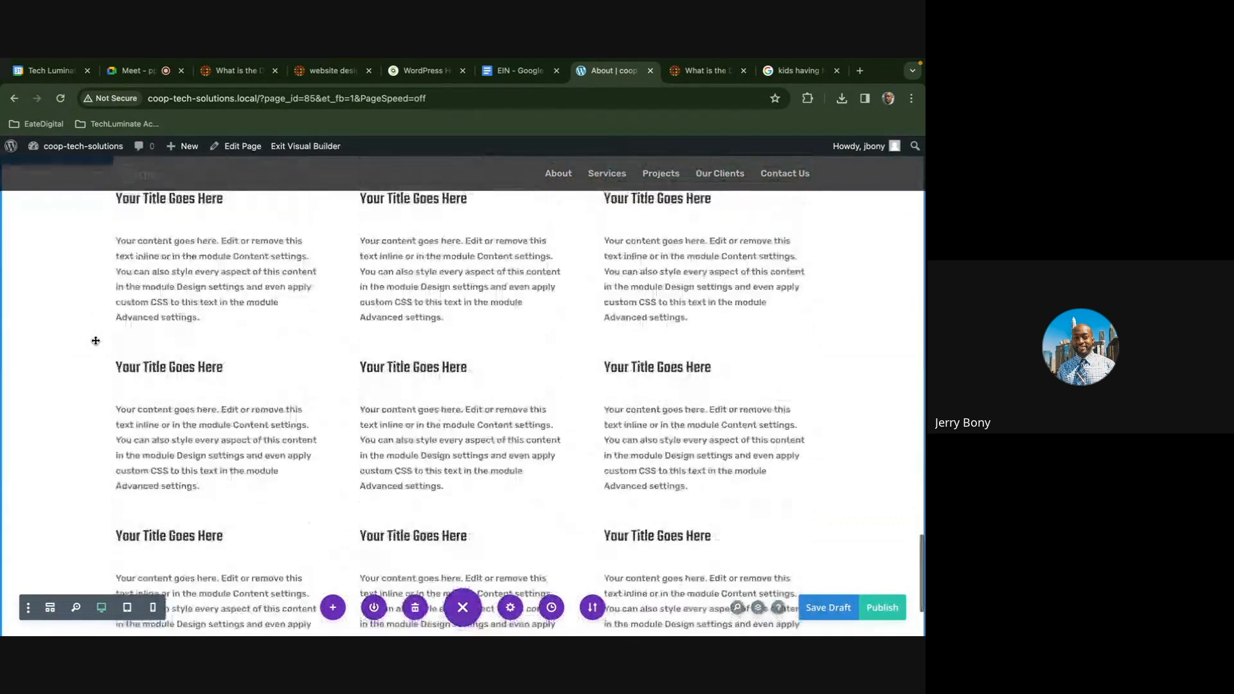
Try to set up a split test with the last three-column row as its subject
scroll(95, 340, "down", 3)
mouse_move(208, 357)
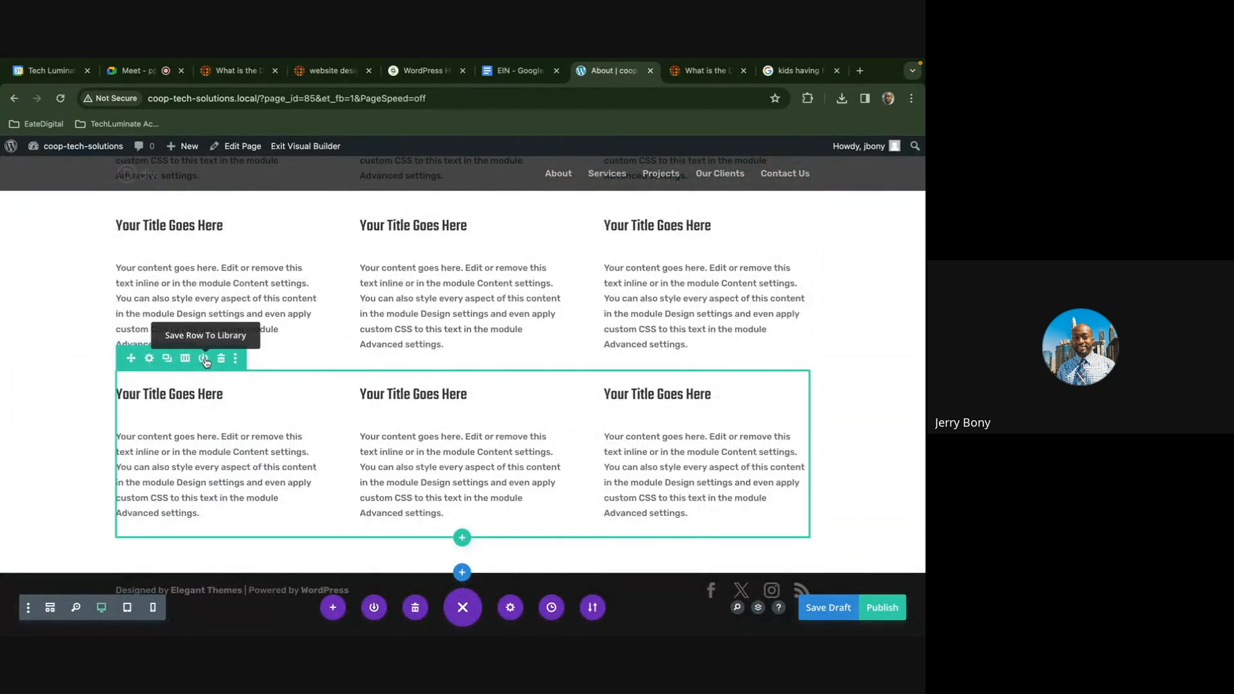
left_click(235, 360)
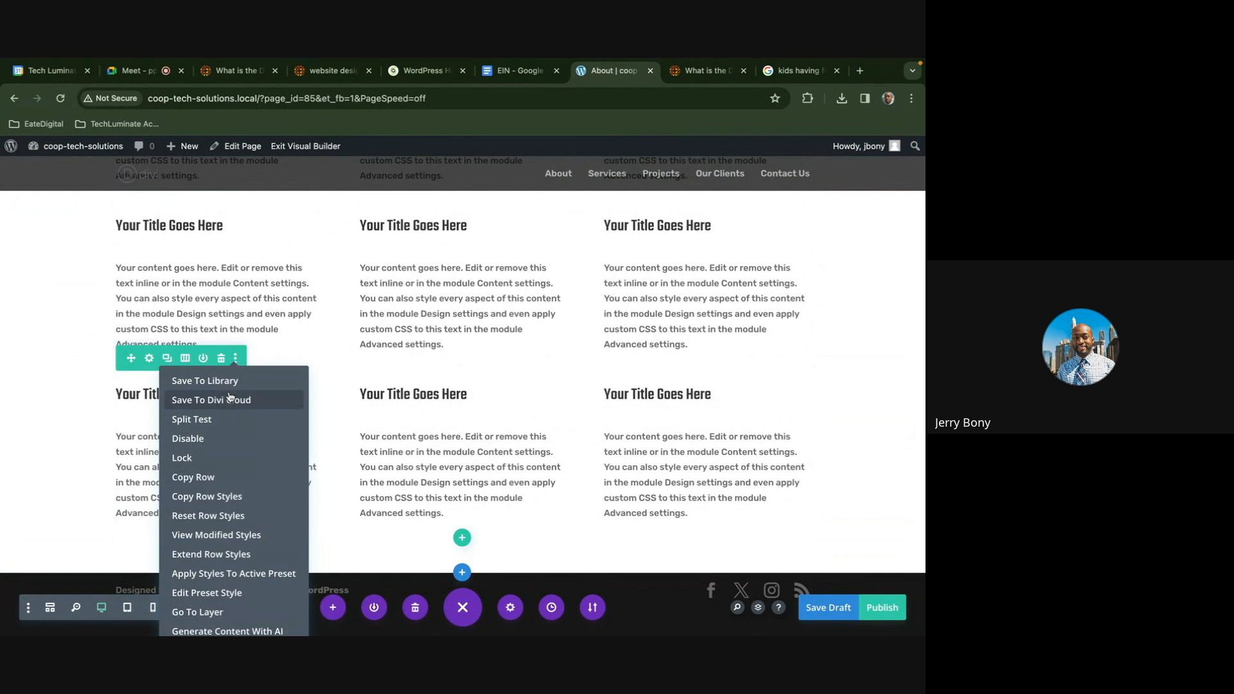
left_click(225, 423)
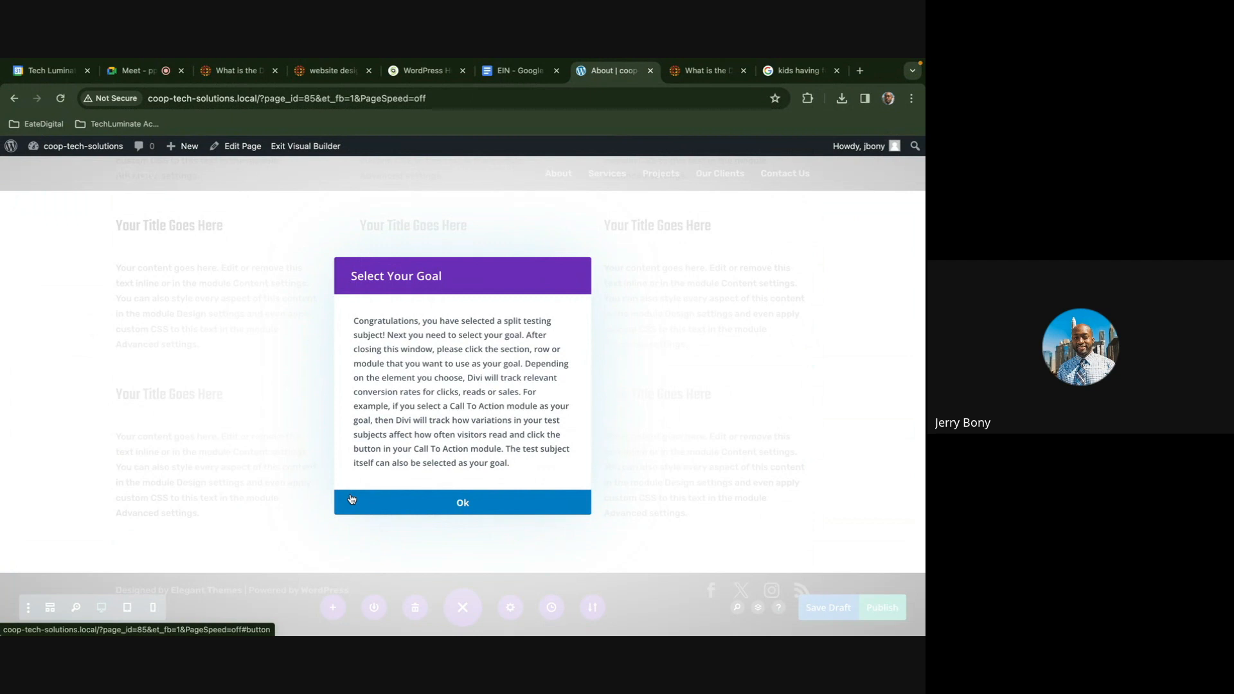
left_click(351, 500)
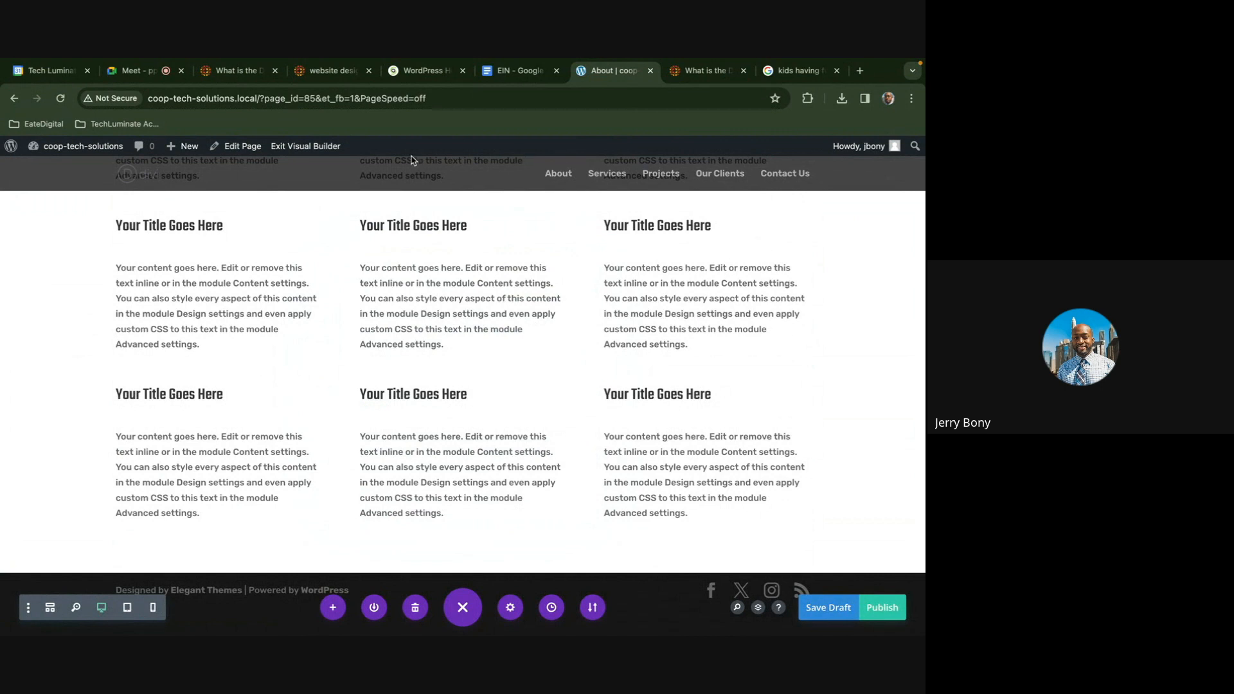
Exit the Visual Builder on the About page and switch to the Divi Builder article
left_click(336, 148)
left_click(452, 467)
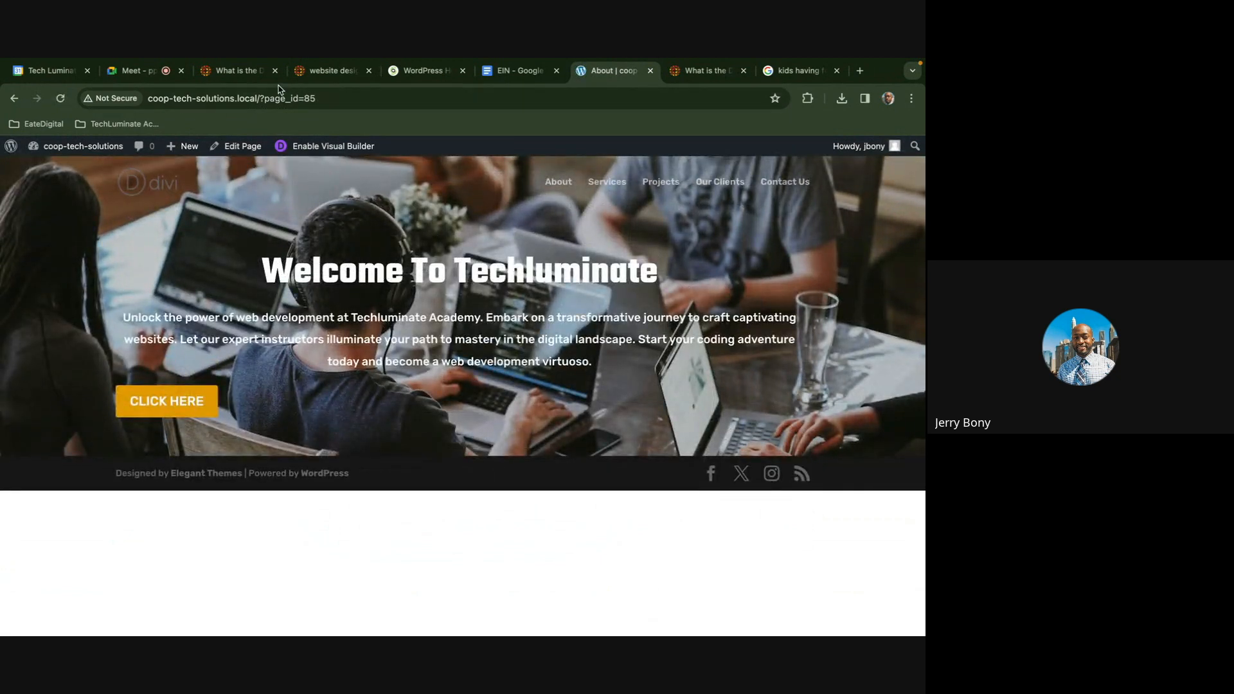
left_click(238, 71)
Examine the explanation of columns and the parent/child hierarchy of sections, rows, columns and modules in the article
scroll(375, 301, "down", 2)
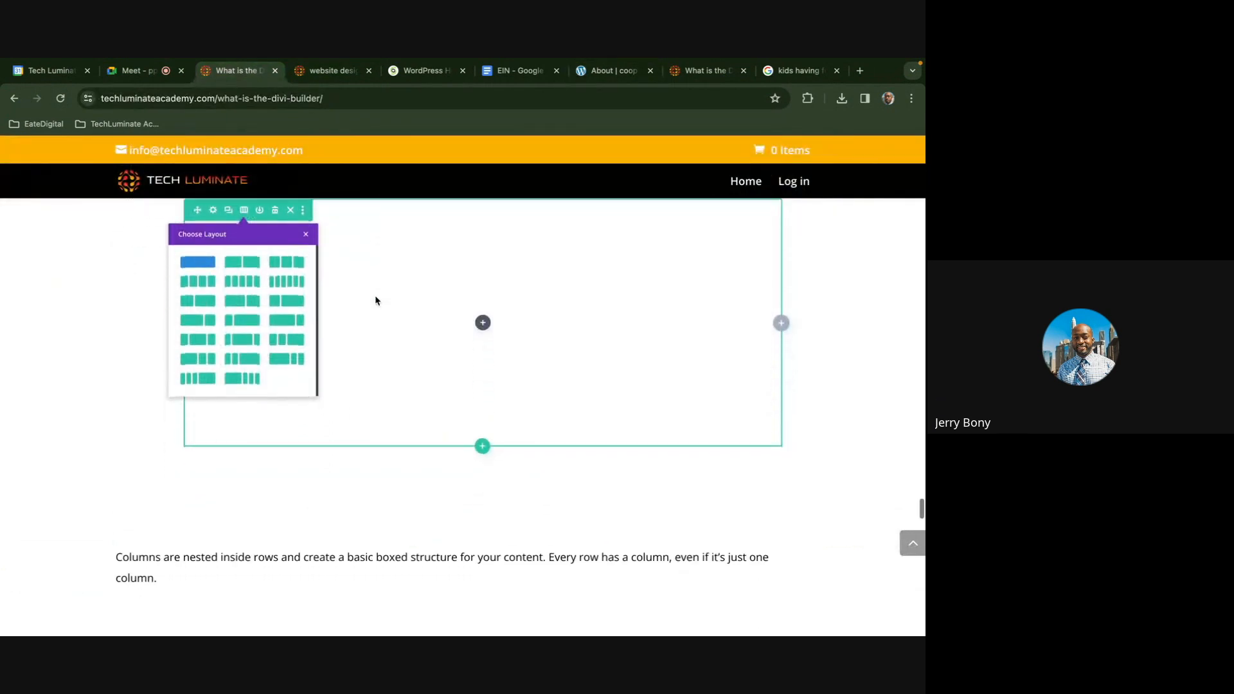
scroll(375, 297, "down", 2)
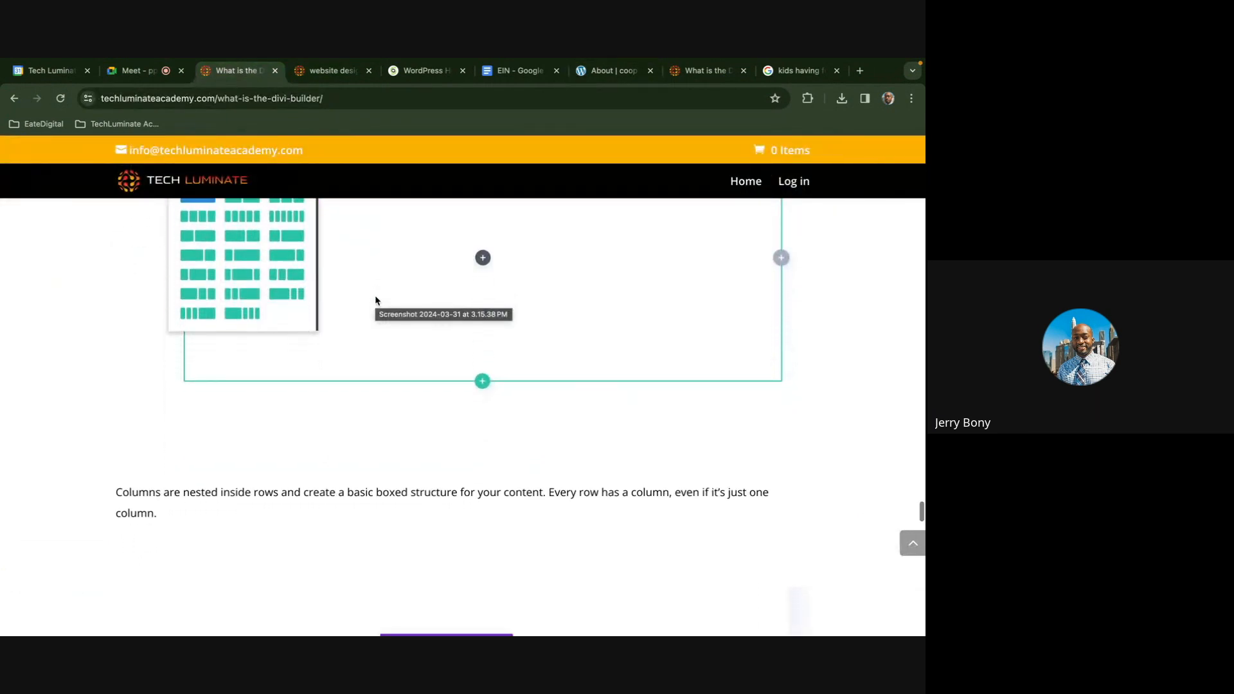
scroll(375, 300, "down", 1)
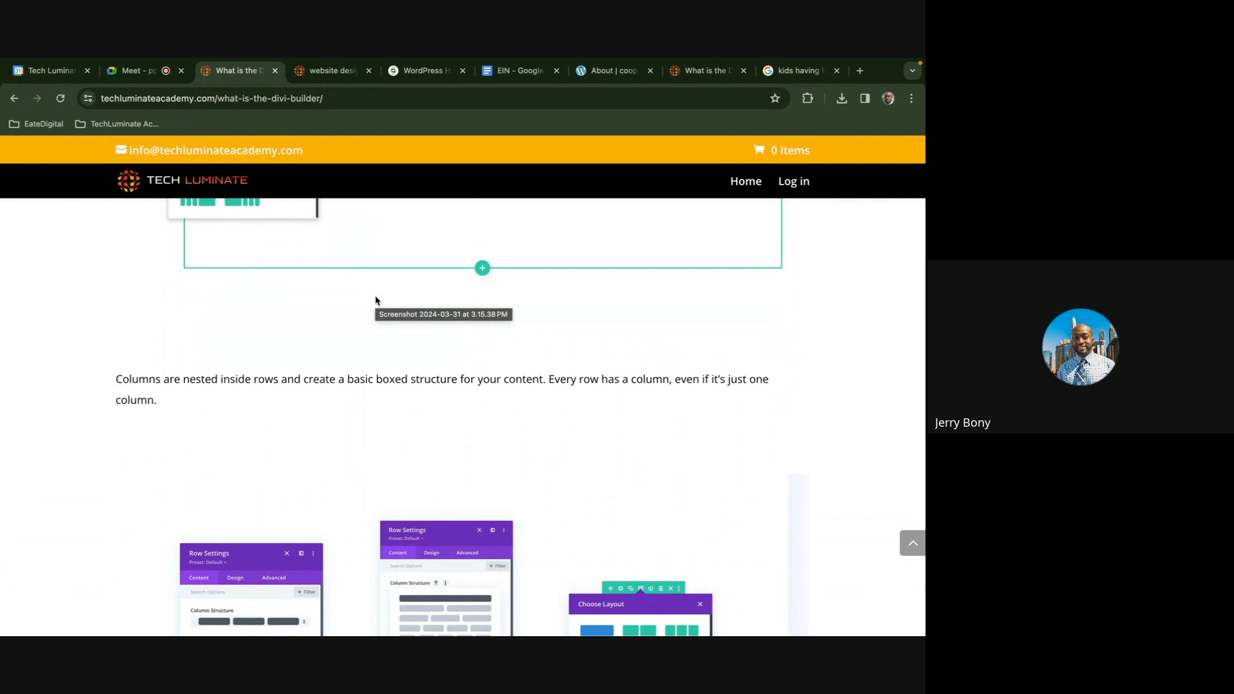
scroll(375, 296, "down", 2)
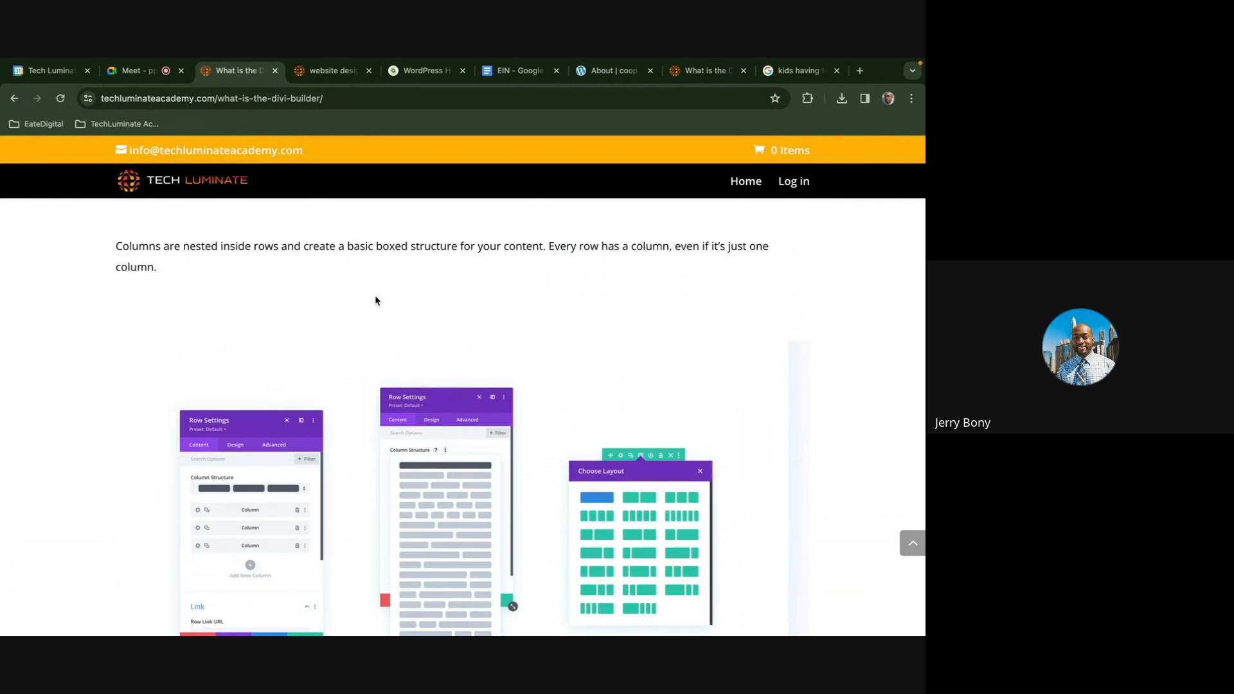
scroll(376, 300, "down", 2)
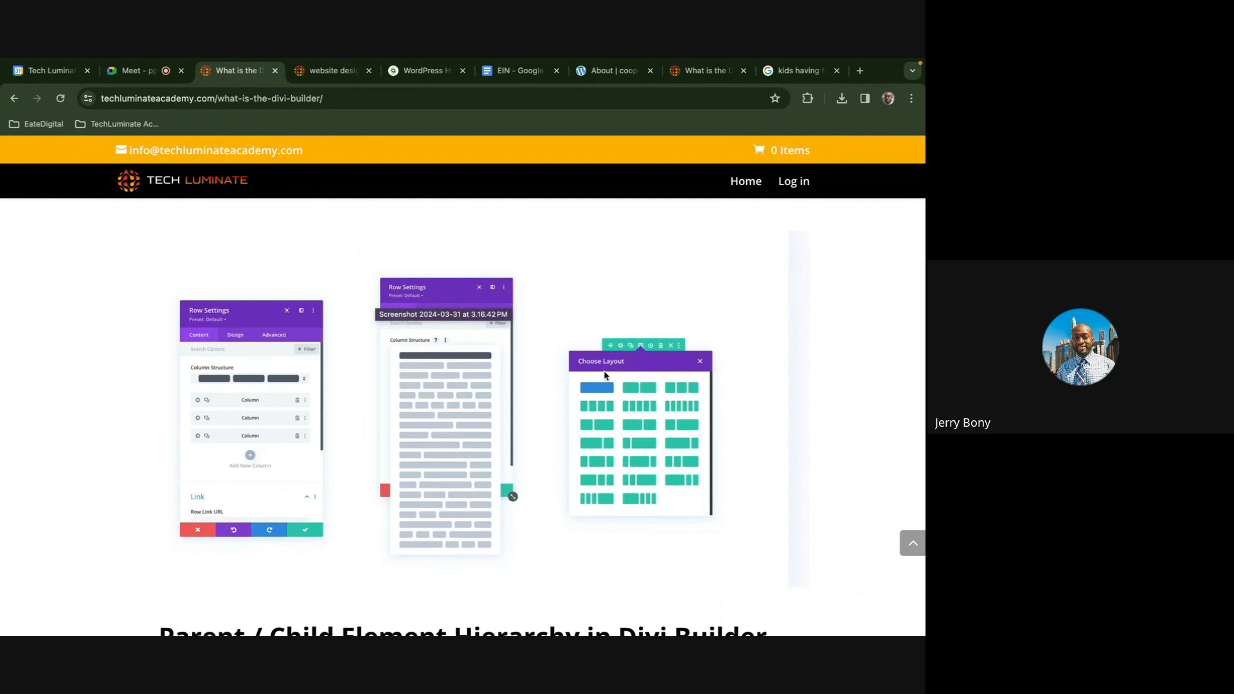
scroll(604, 375, "down", 1)
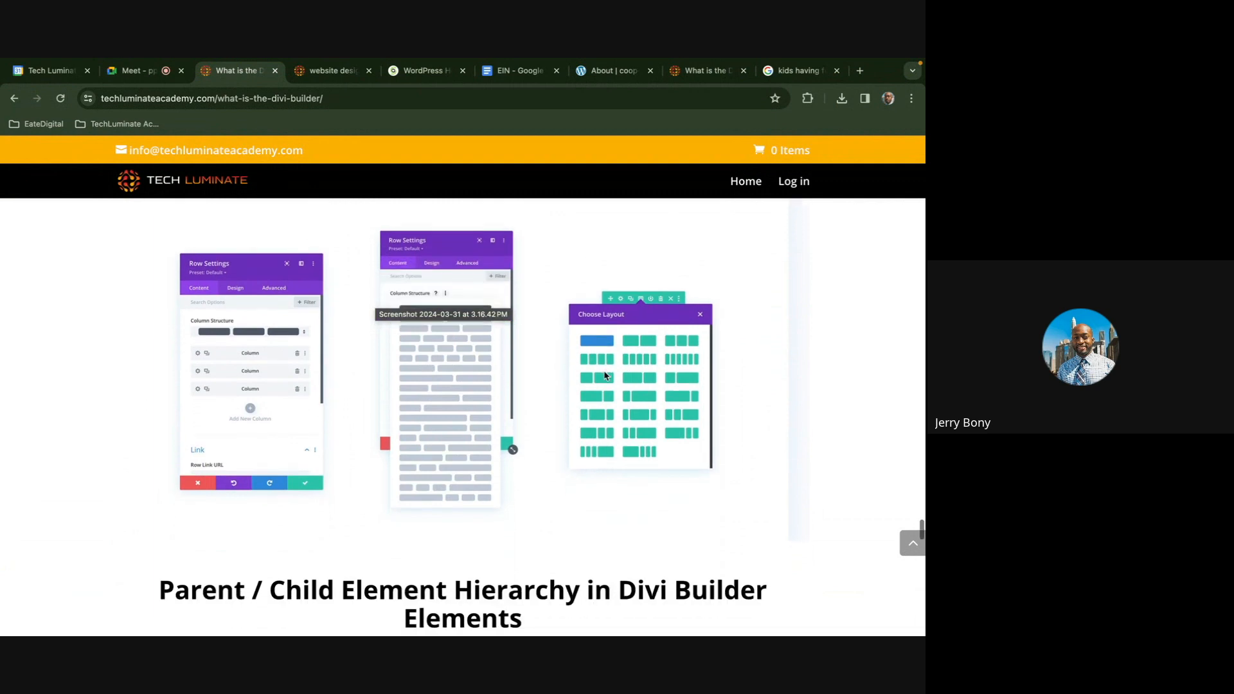
scroll(604, 375, "down", 4)
scroll(603, 371, "down", 1)
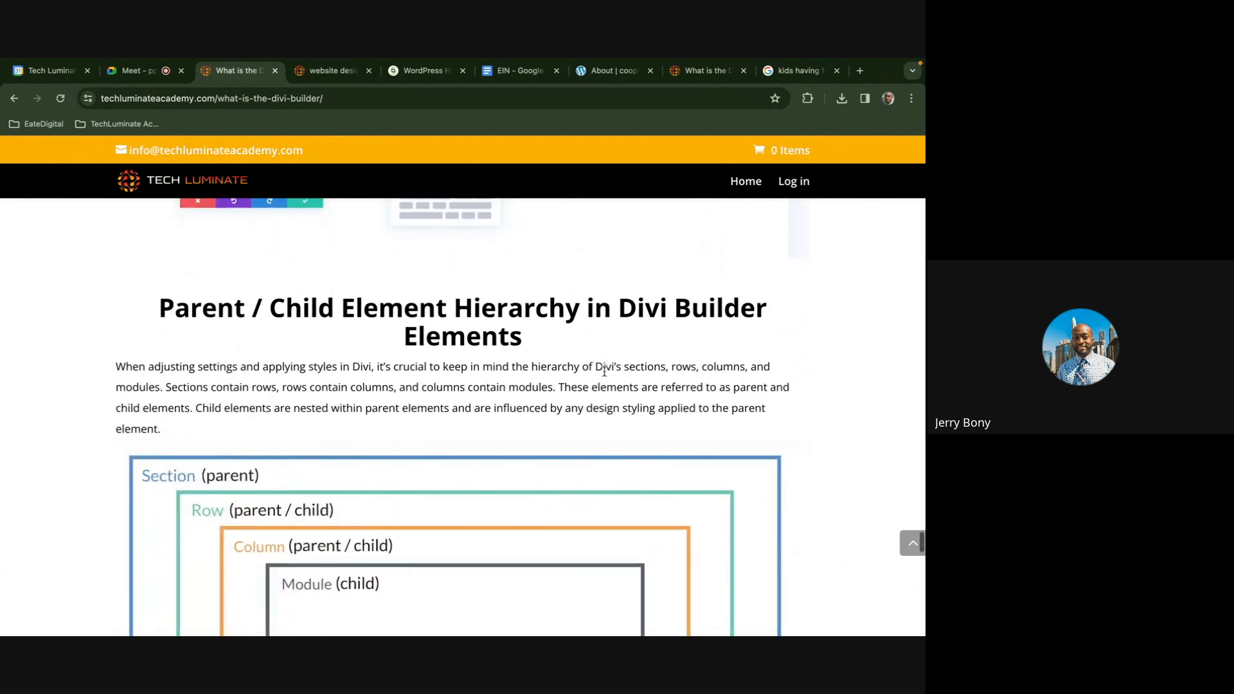
scroll(604, 371, "down", 1)
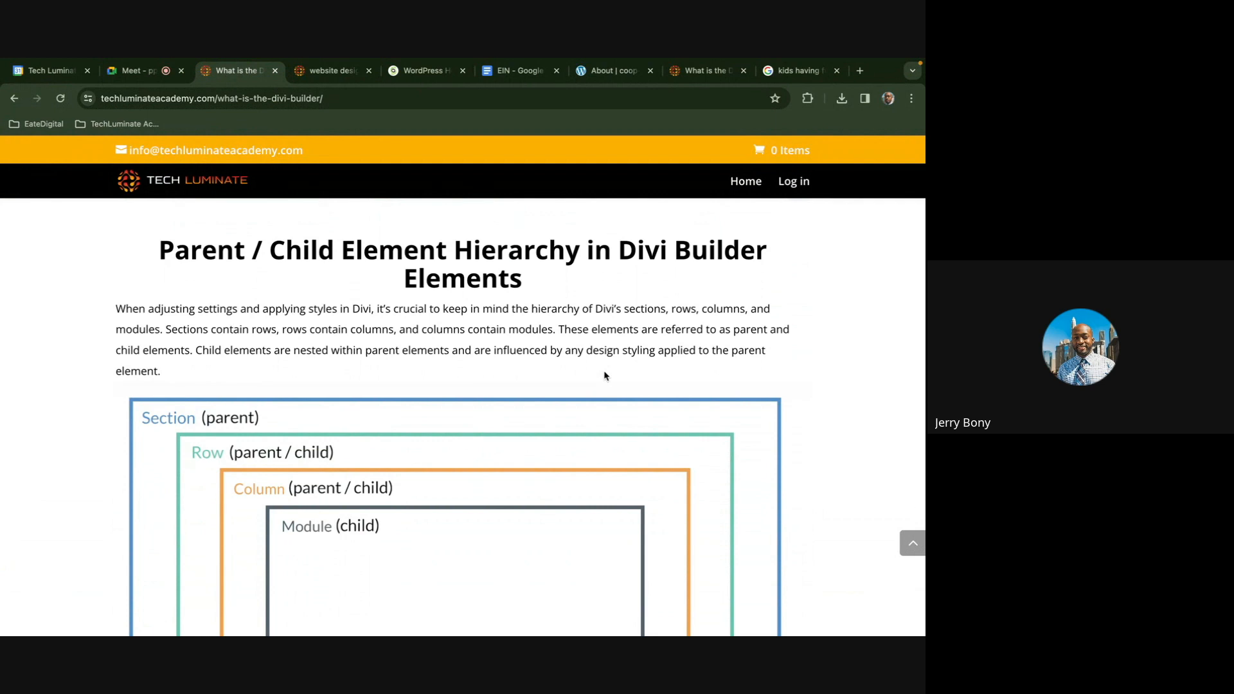
Examine the article's diagram of nested sections, rows, columns and modules and their parent/child roles
scroll(604, 376, "down", 1)
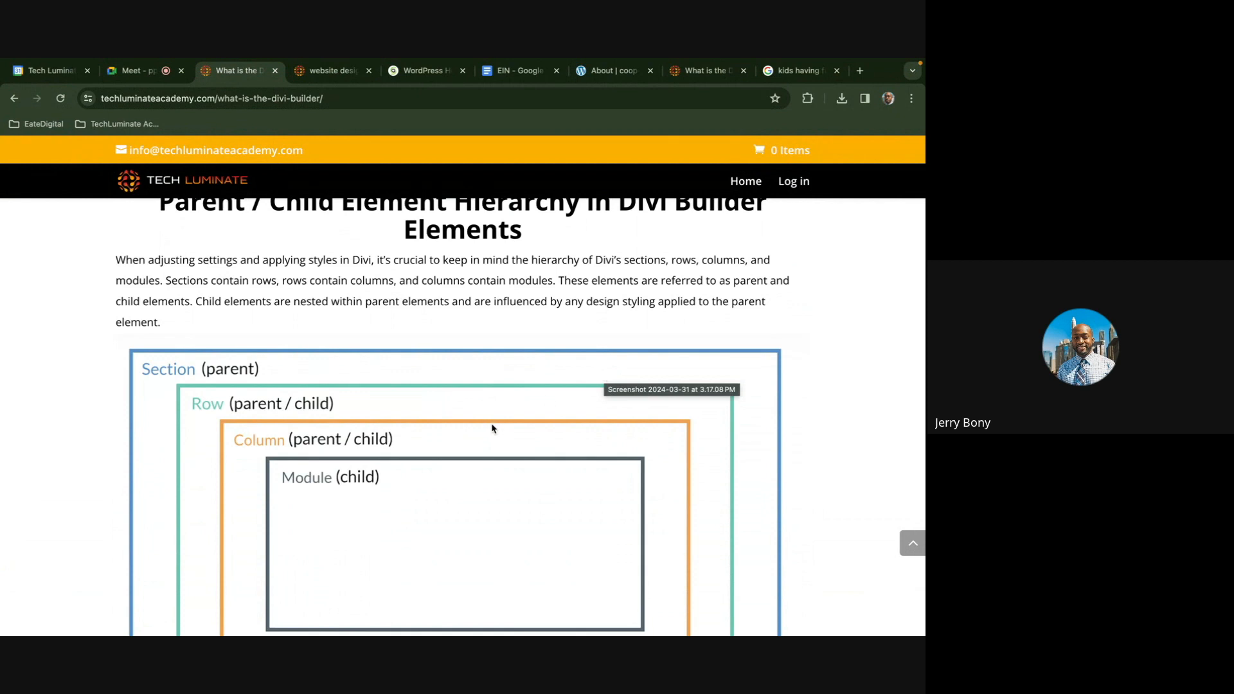
scroll(311, 345, "down", 1)
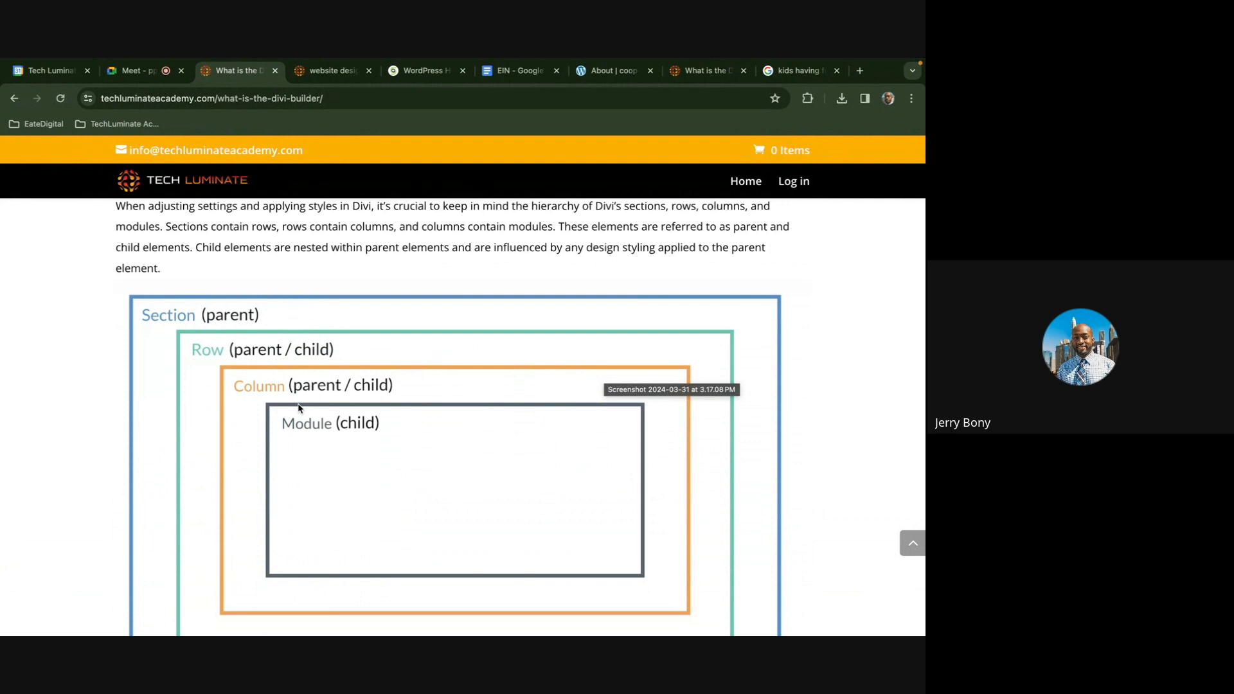
scroll(298, 408, "down", 2)
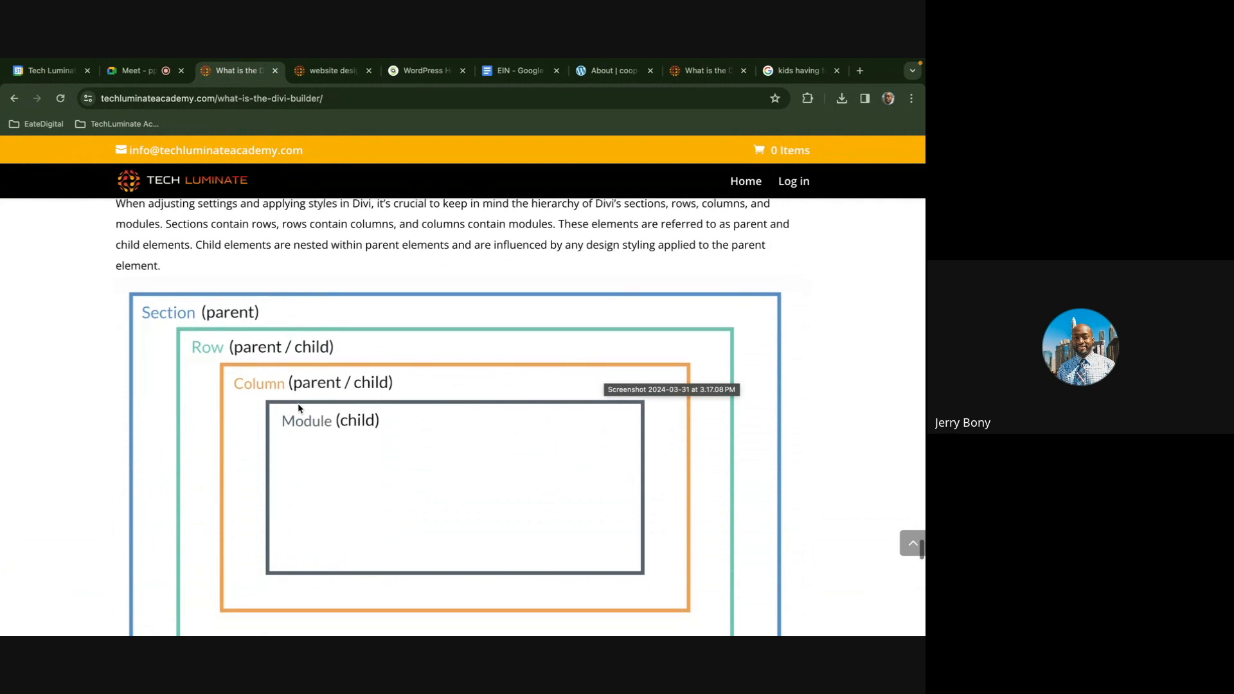
scroll(298, 409, "down", 2)
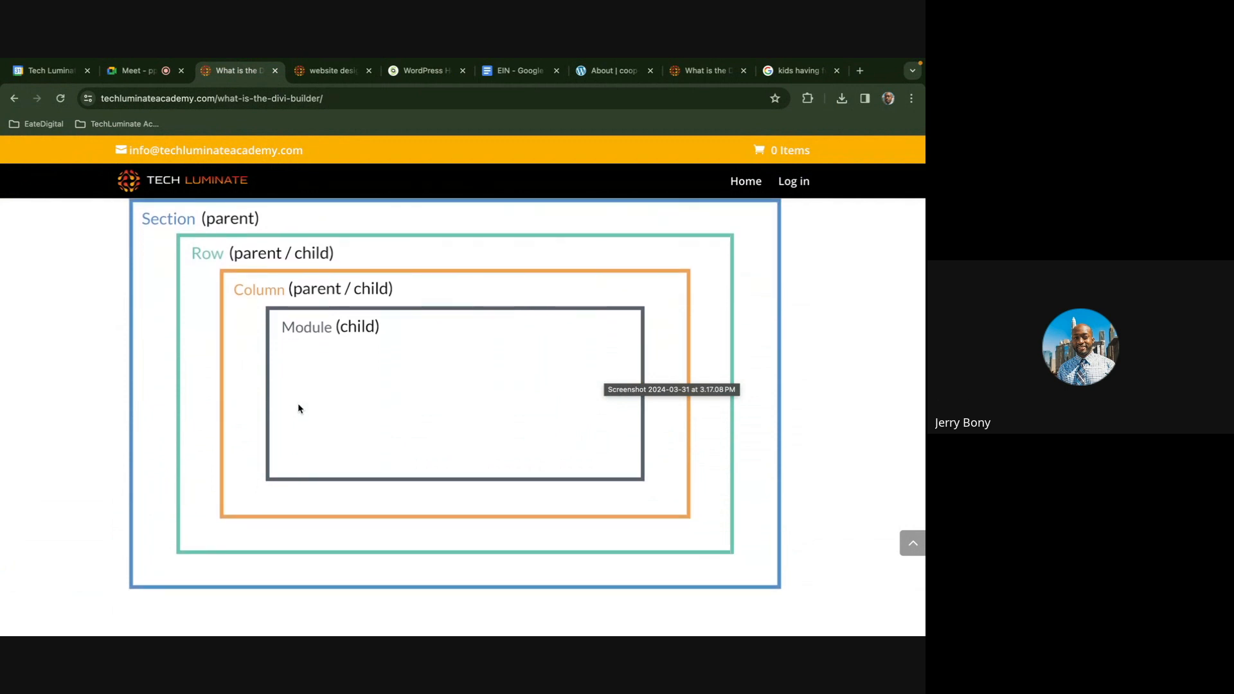
scroll(299, 408, "up", 1)
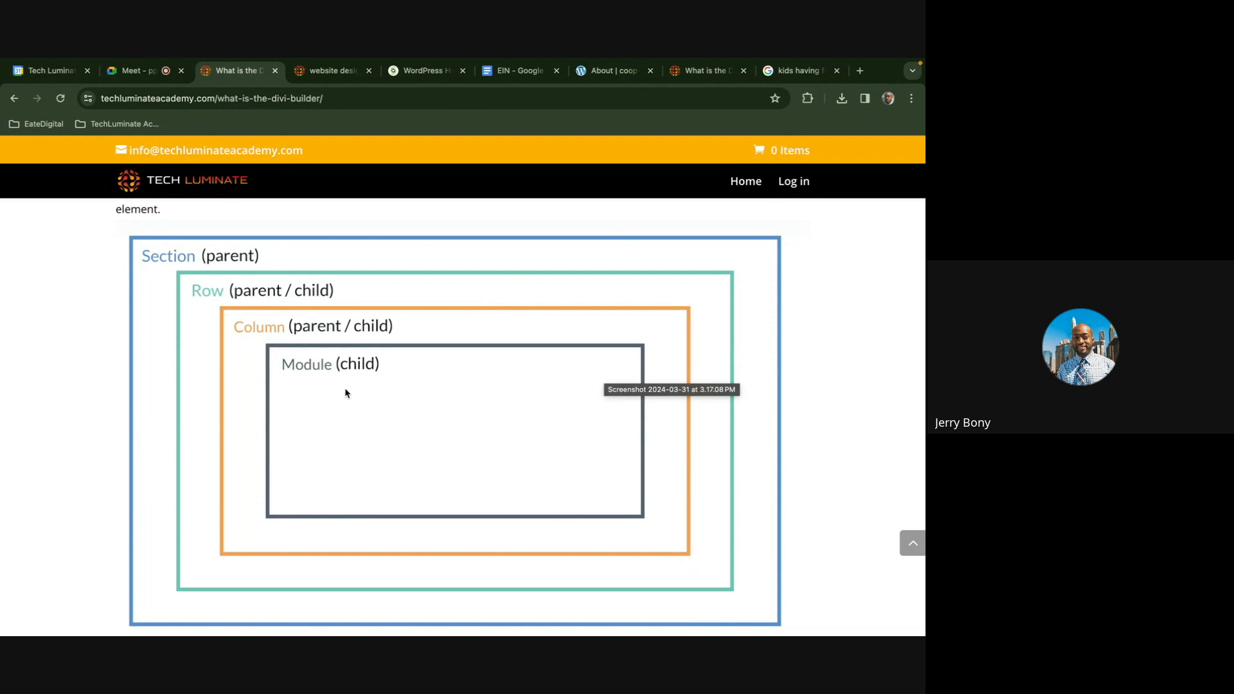
left_click(132, 70)
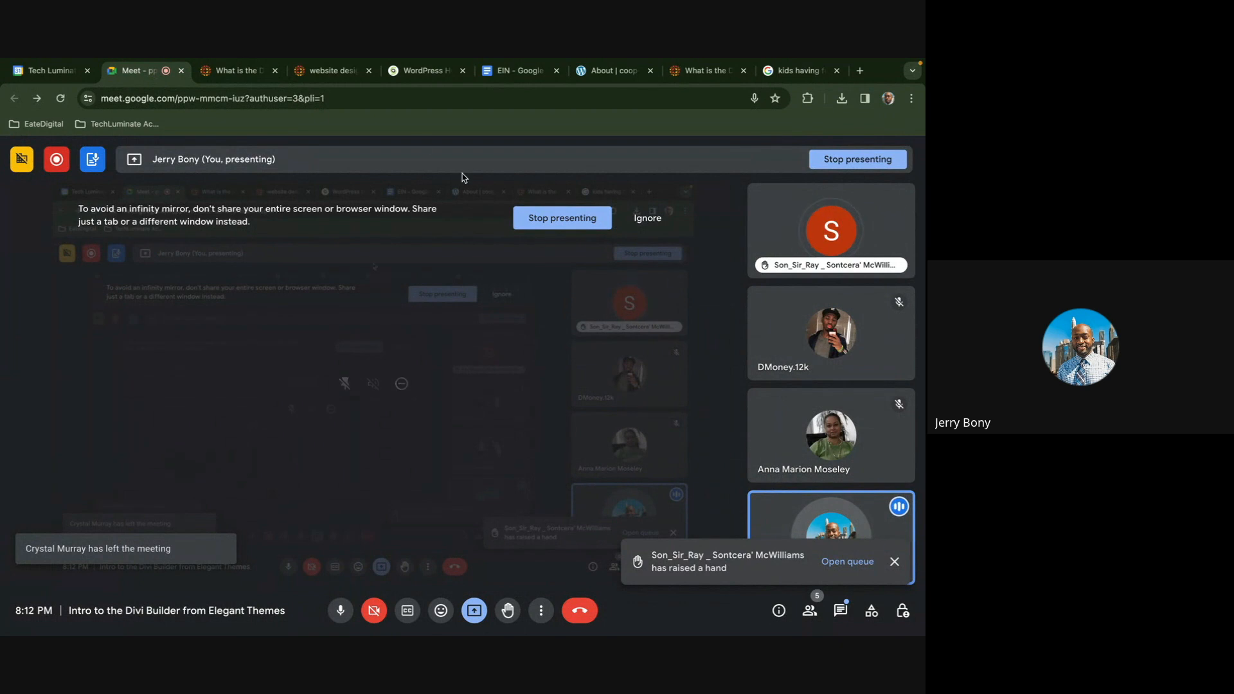
left_click(256, 73)
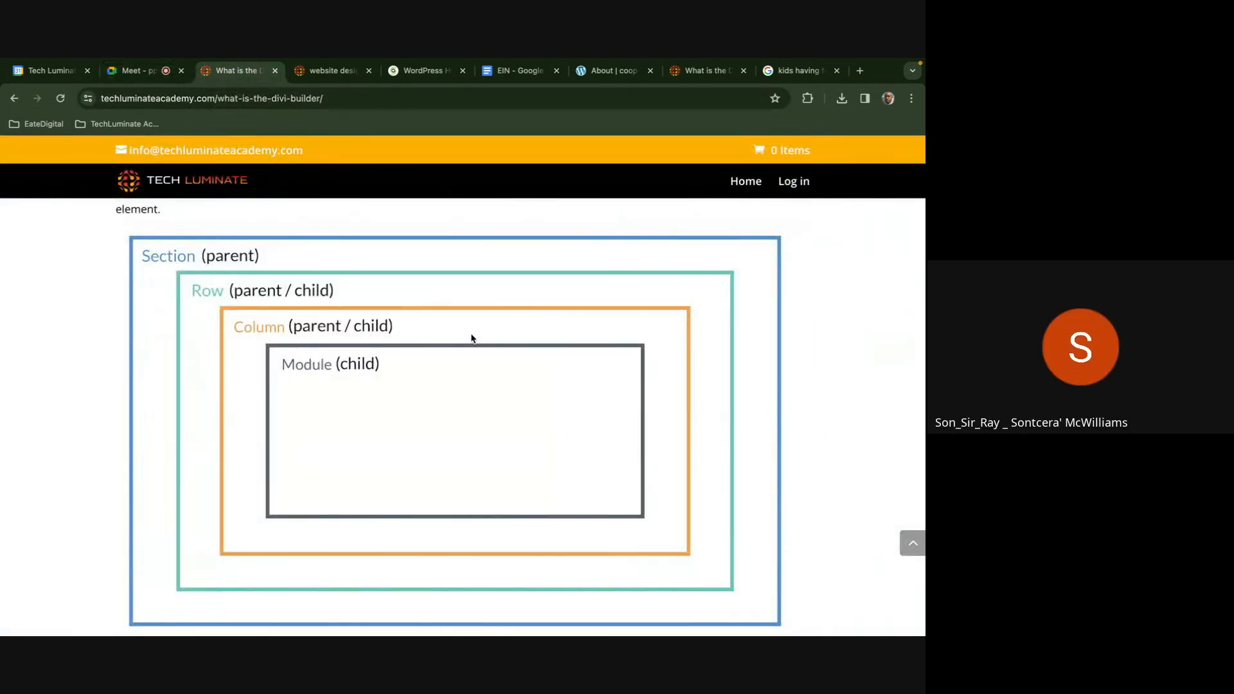
scroll(474, 339, "down", 1)
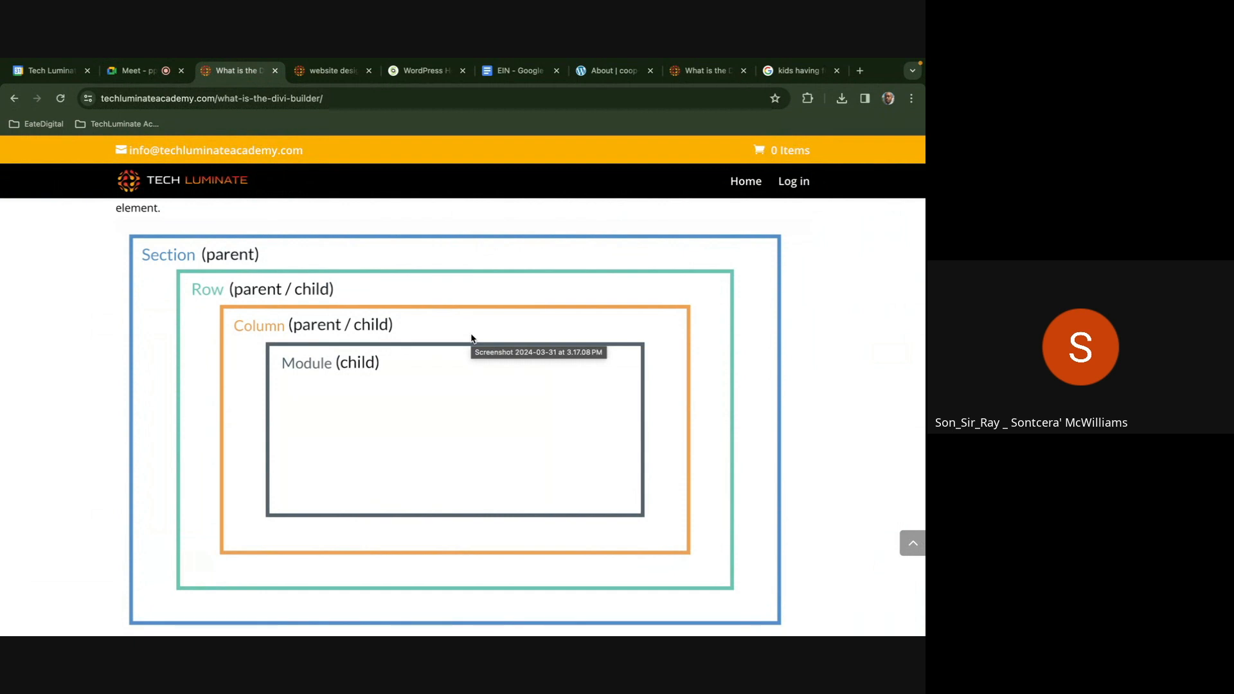
Switch to the About page, enable the Visual Builder and show its page controls
left_click(691, 78)
left_click(620, 78)
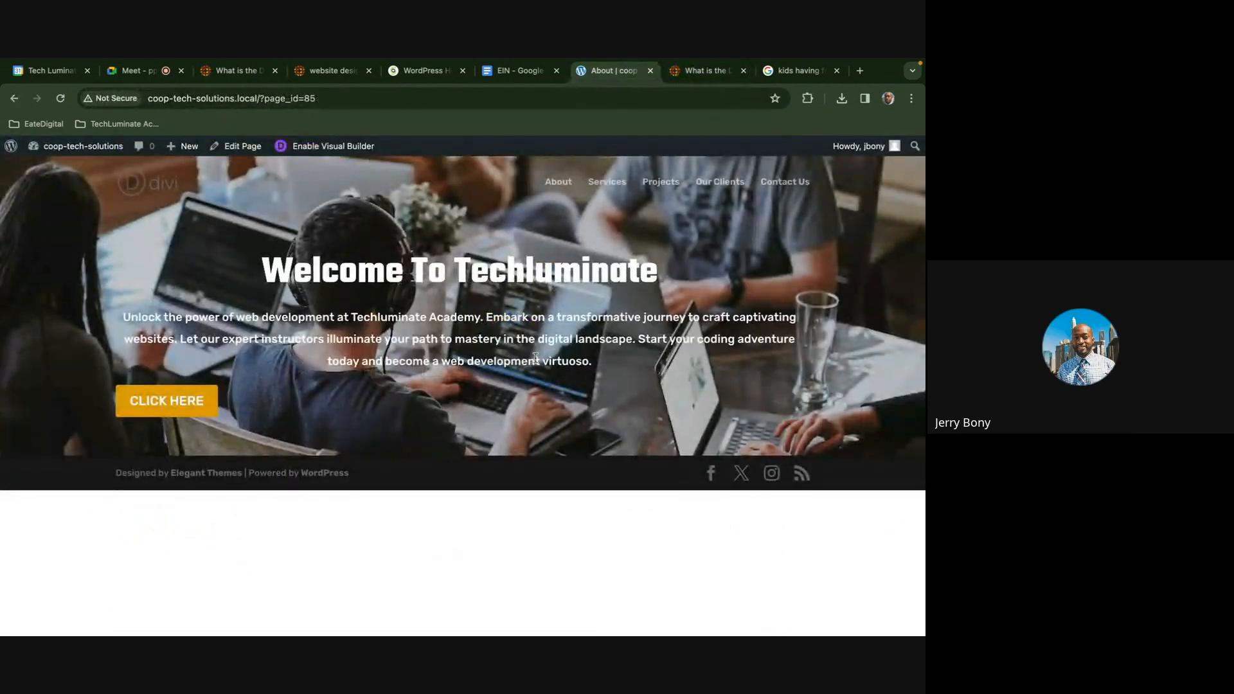
left_click(360, 146)
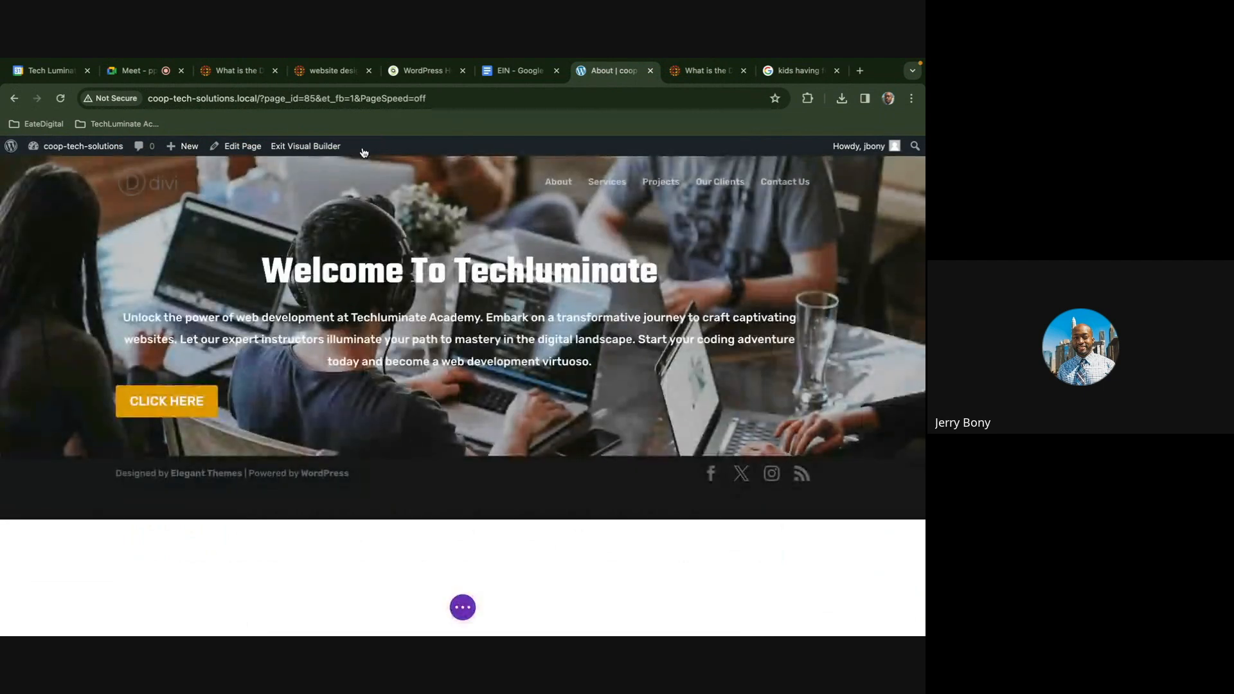
left_click(463, 604)
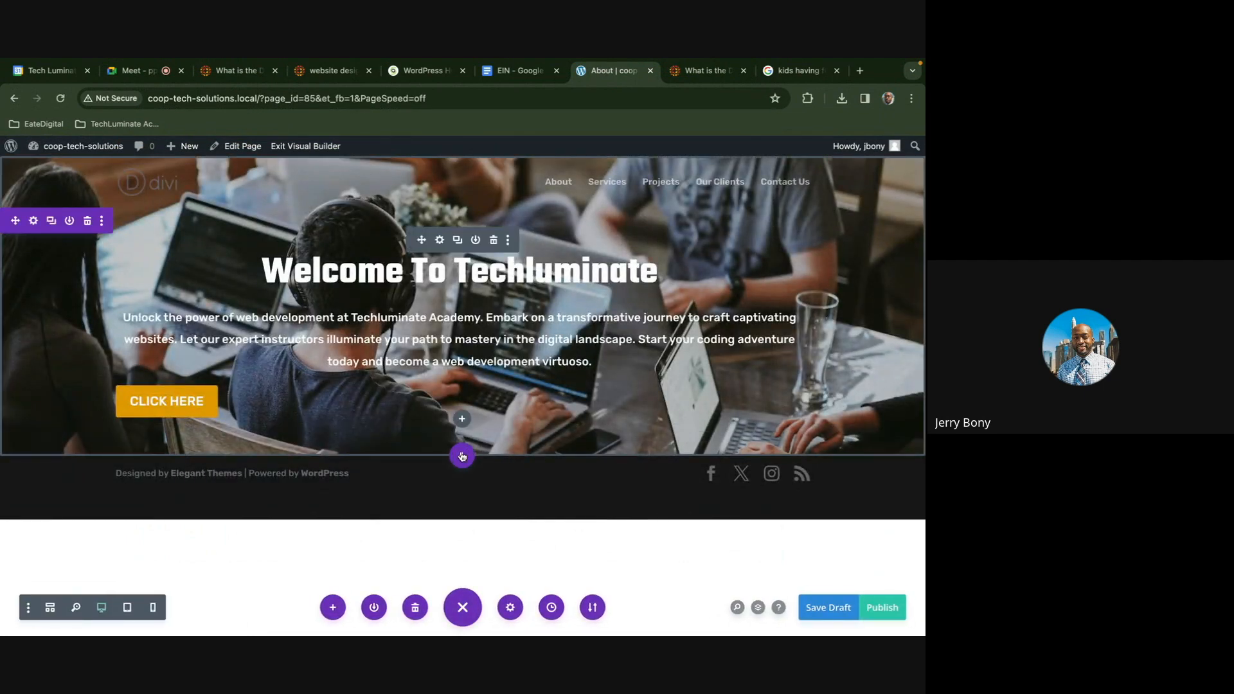
Insert a regular section with a row of two equal columns below the welcome section
left_click(462, 456)
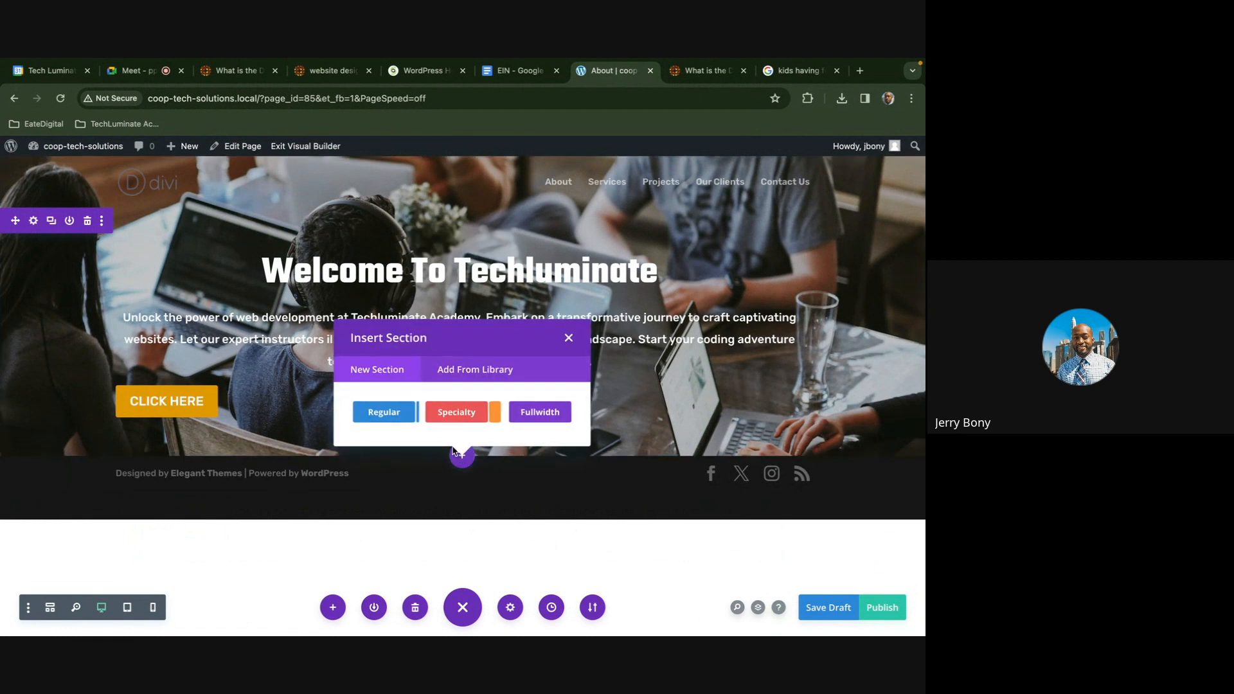
left_click(385, 412)
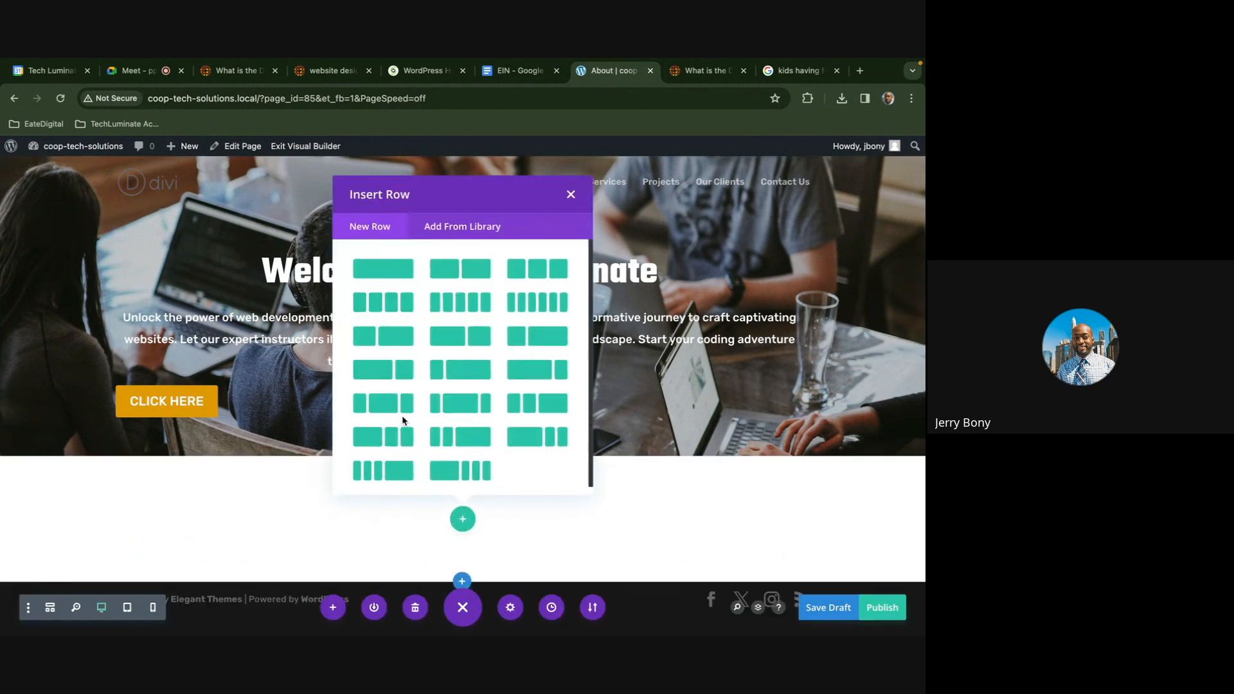
left_click(436, 272)
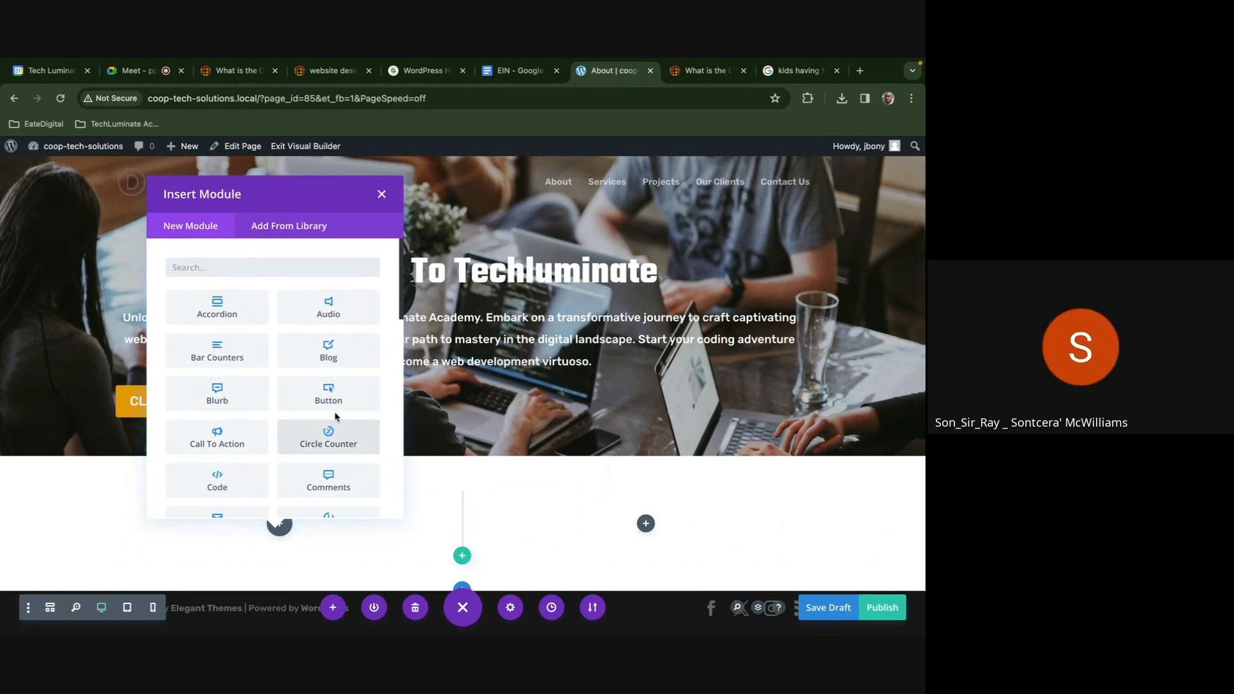
Add a Text module with its default placeholder content to the new row's first column
type("te")
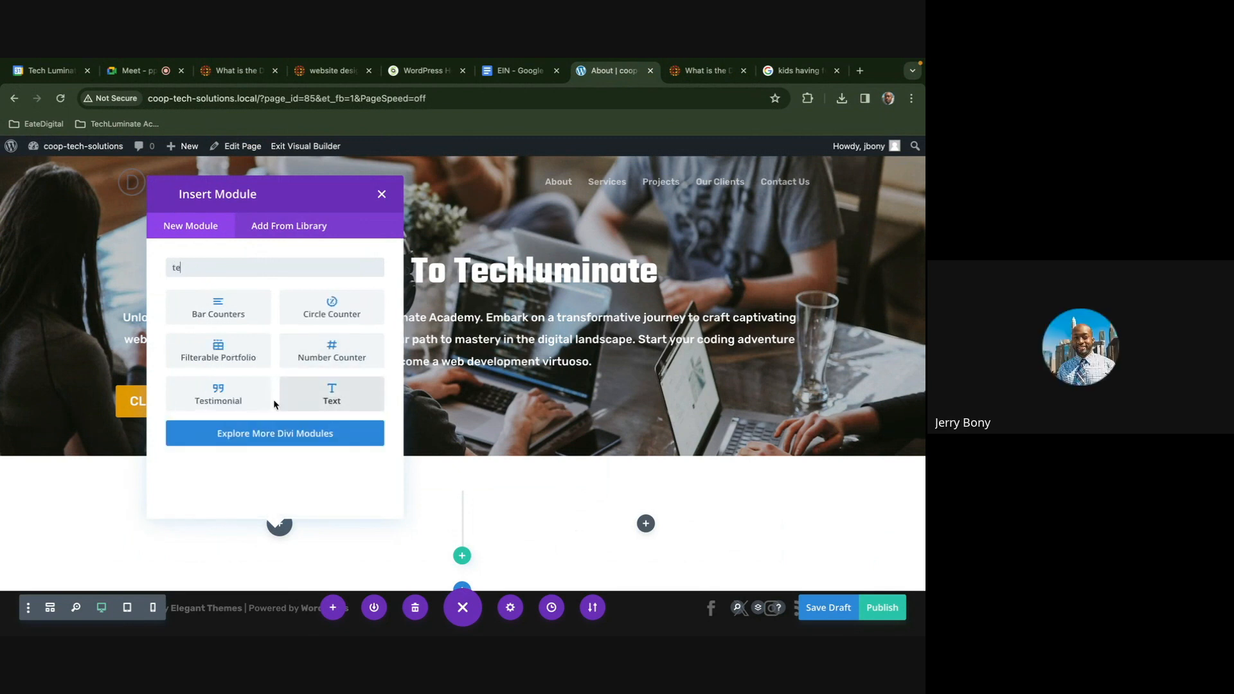
left_click(324, 386)
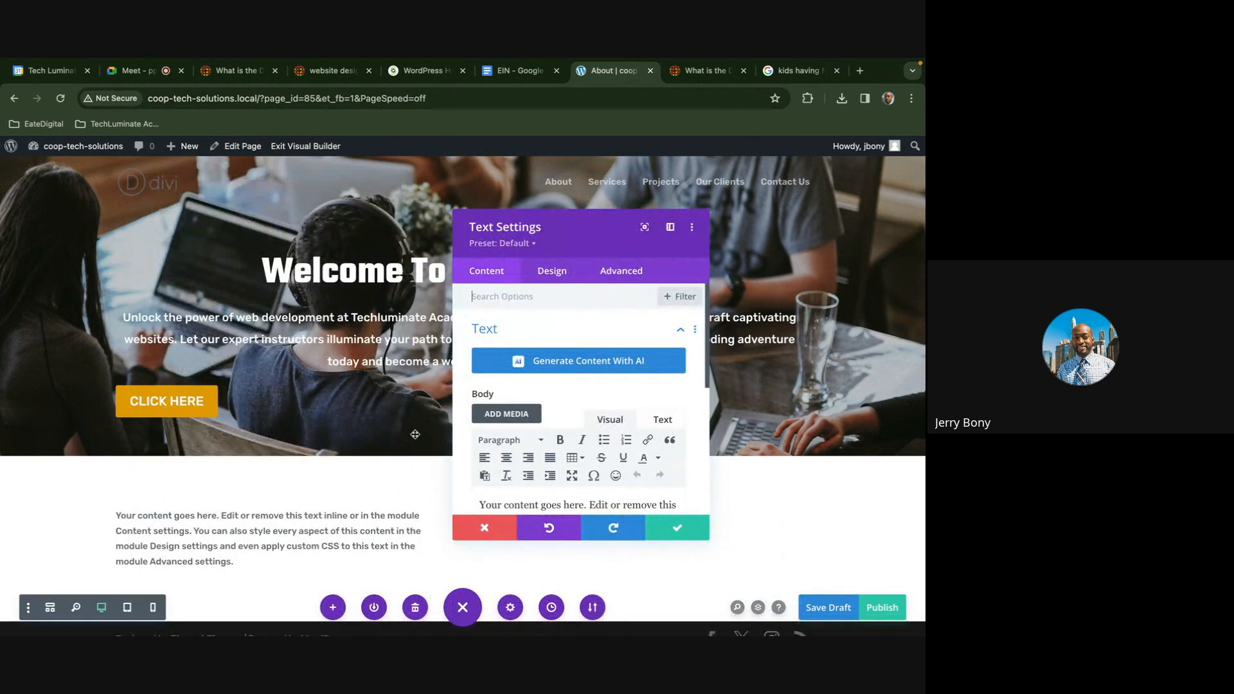
left_click(656, 526)
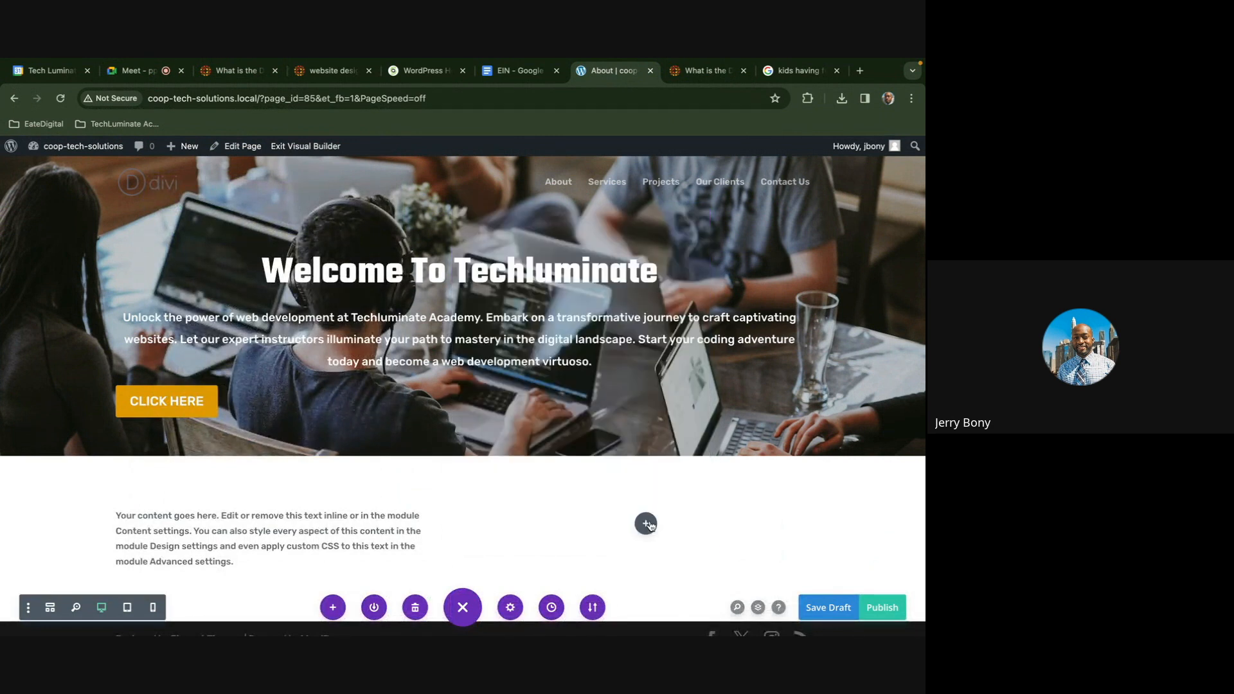
Copy the first column's text module into the row's empty second column
scroll(645, 518, "down", 1)
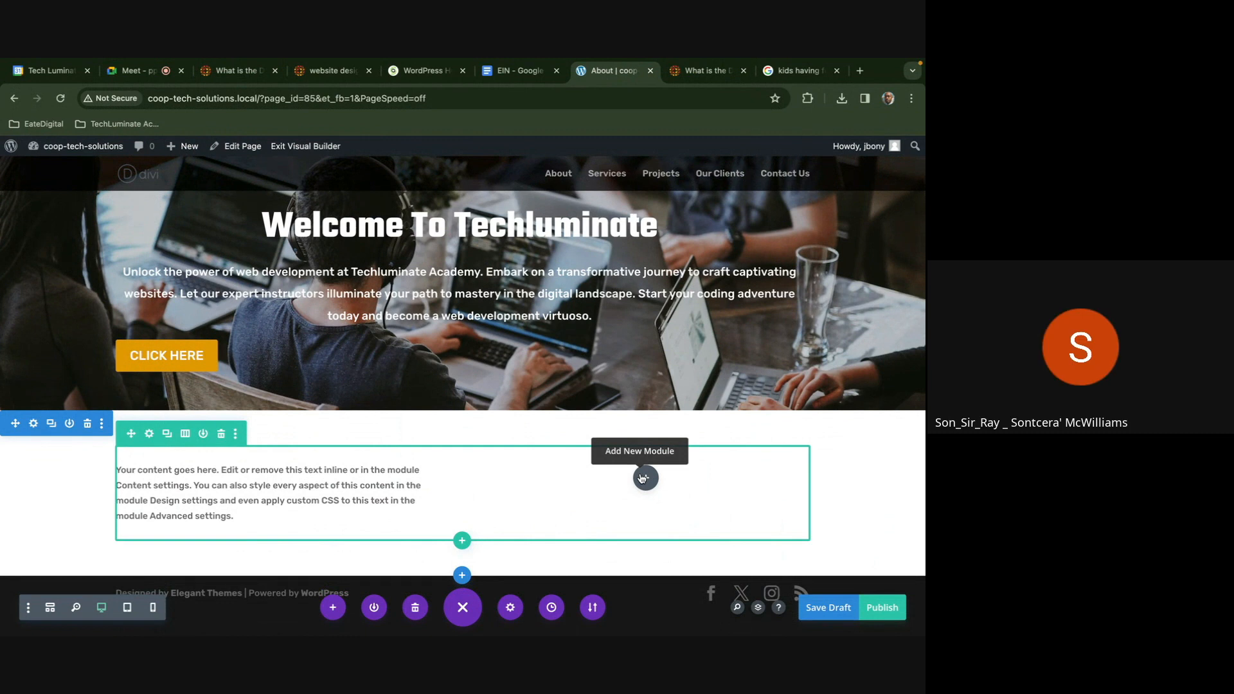
right_click(257, 475)
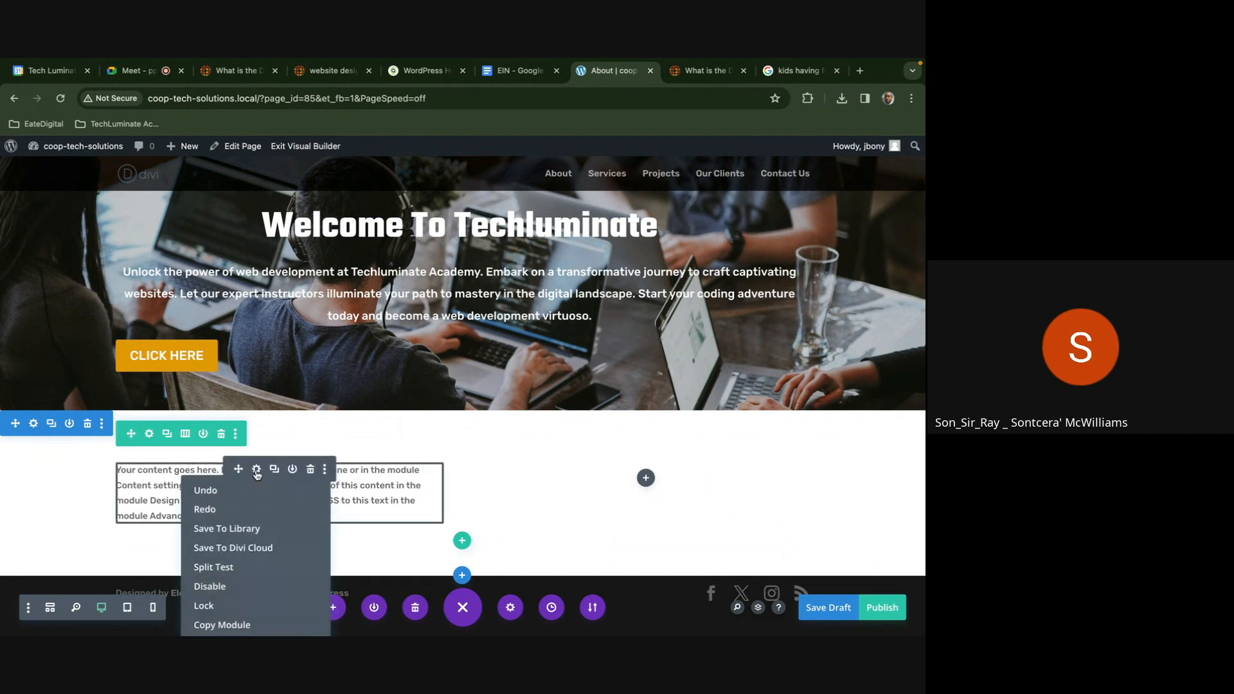
left_click(392, 514)
scroll(393, 513, "down", 1)
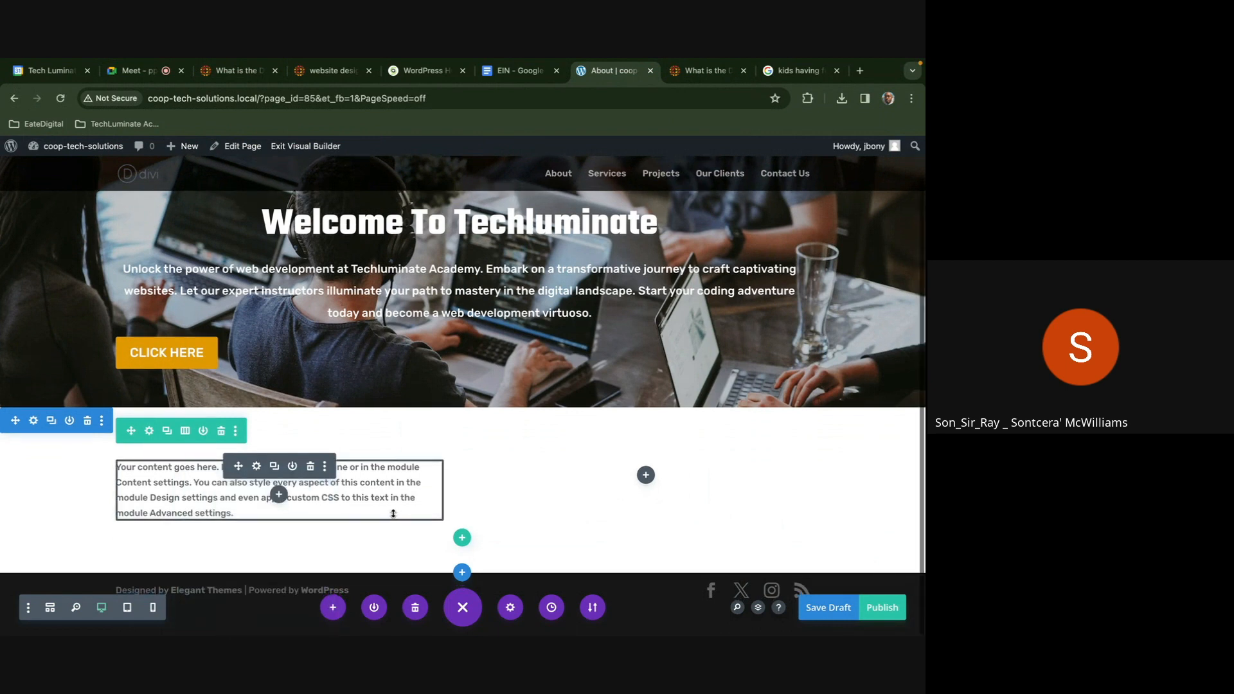
right_click(185, 480)
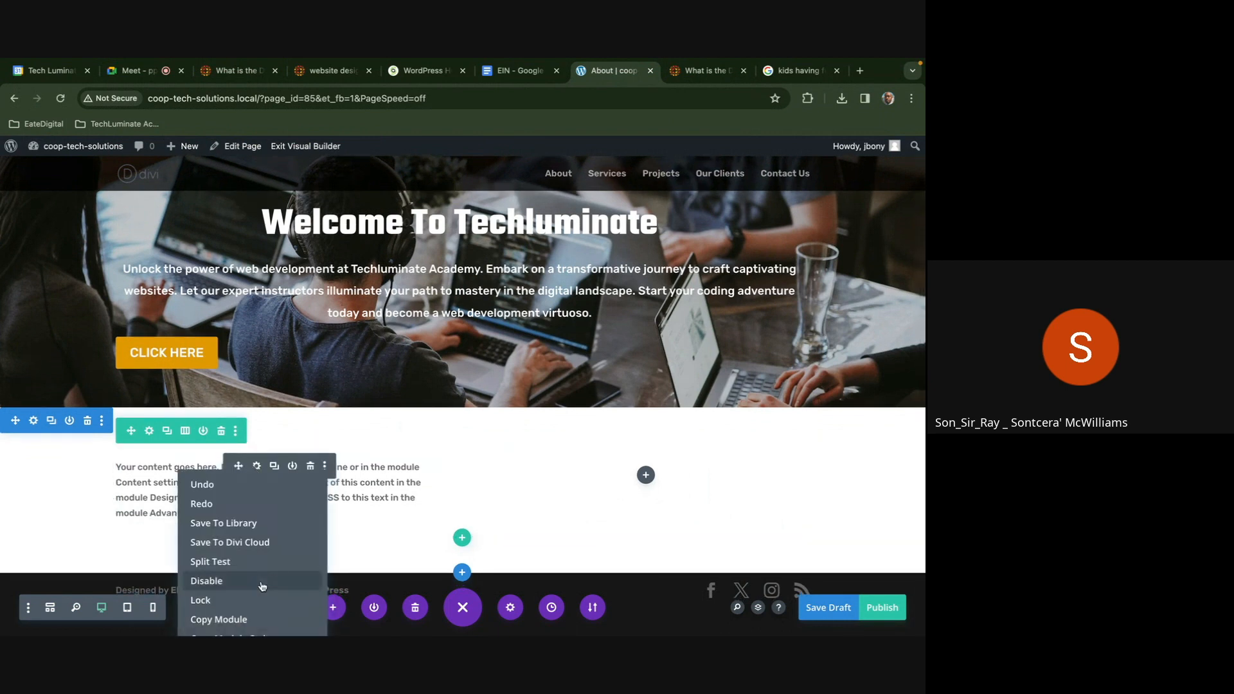
left_click(362, 490)
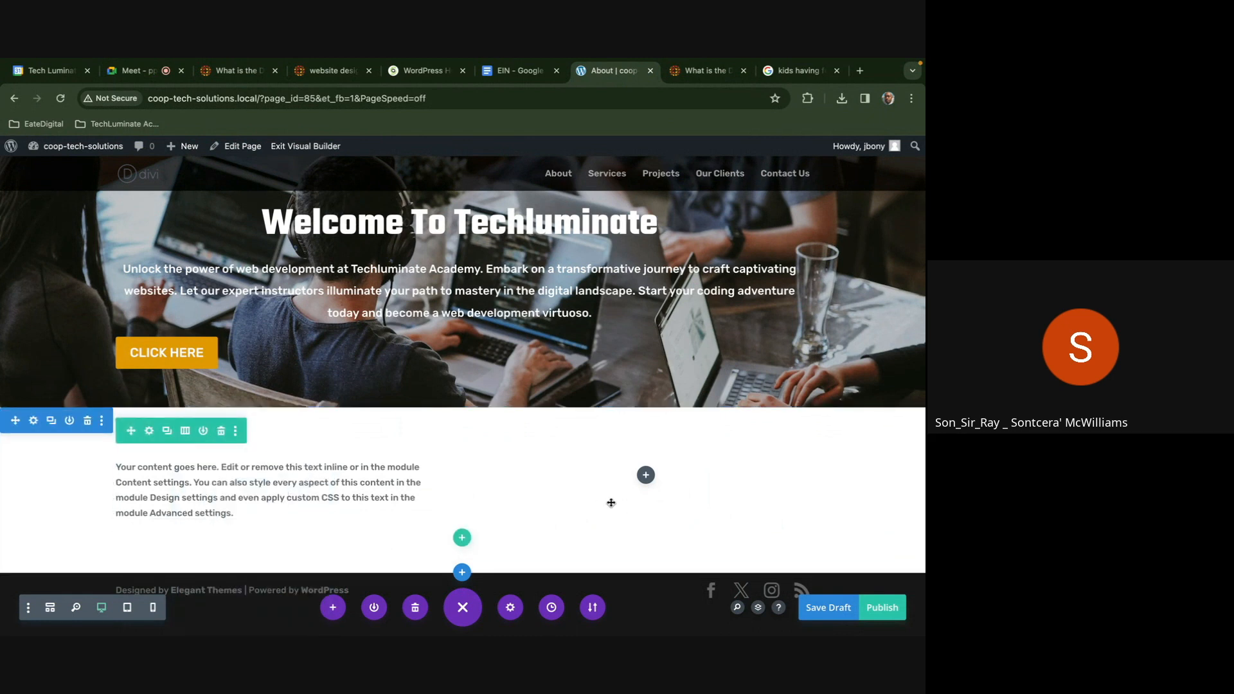
left_click(645, 475)
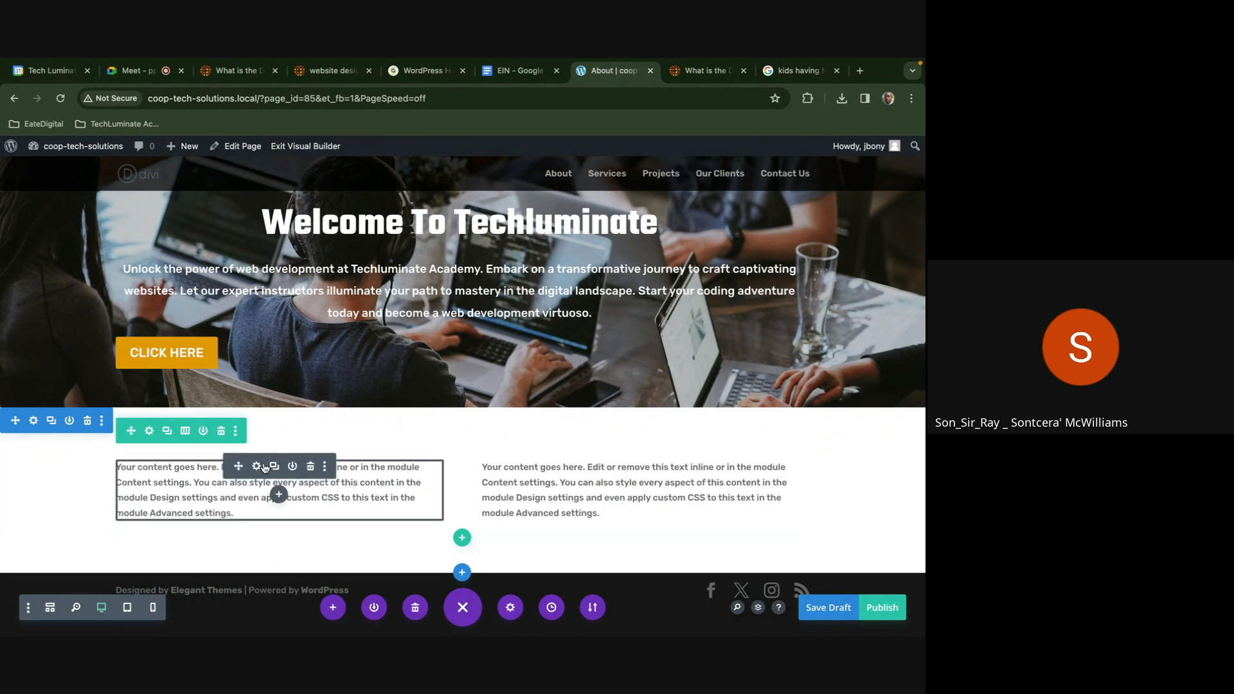
left_click(279, 494)
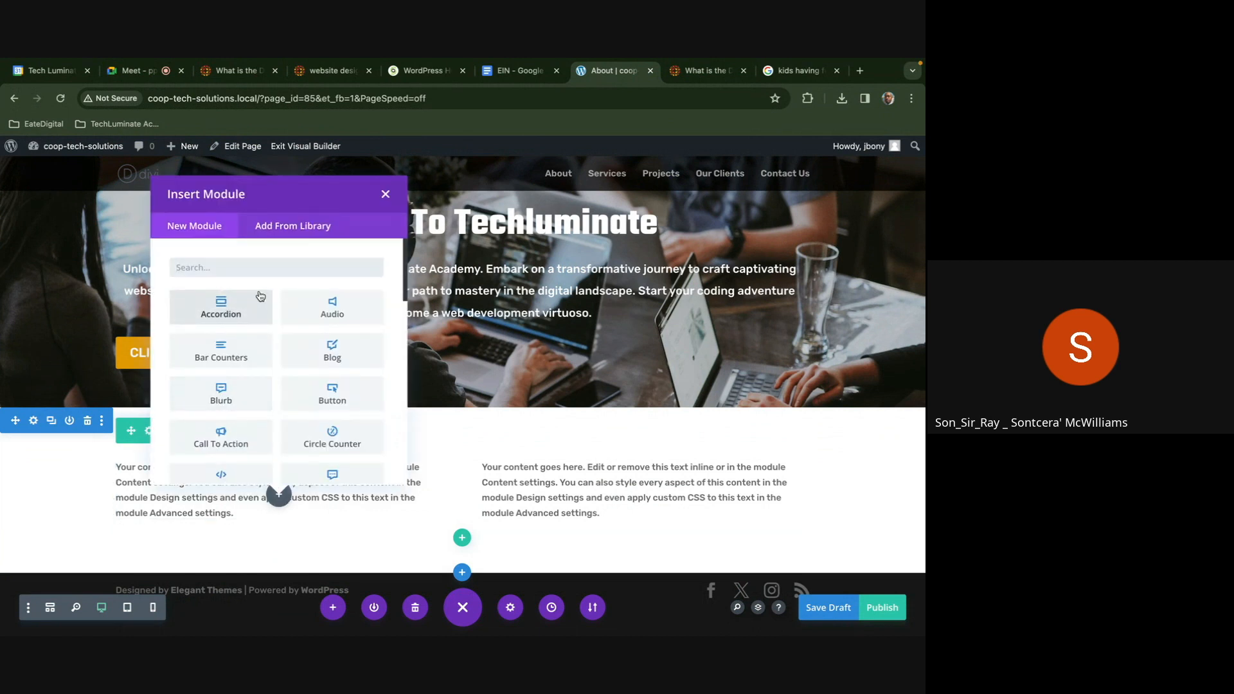
type("hea")
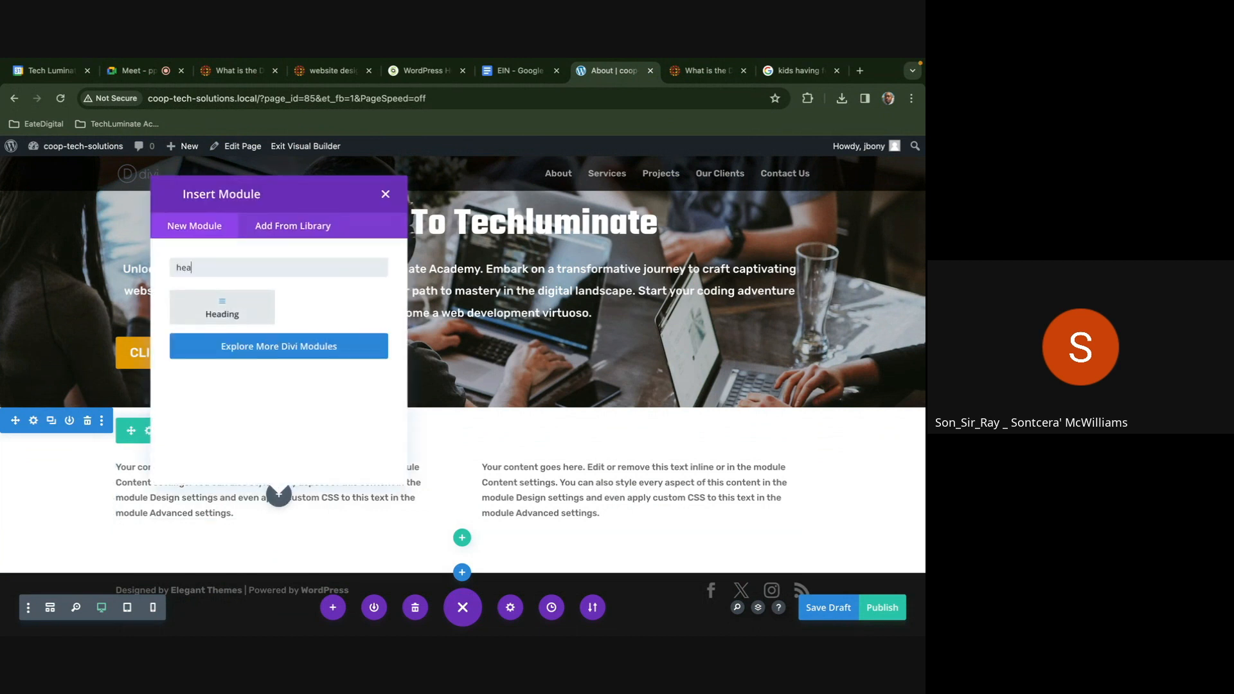
left_click(386, 194)
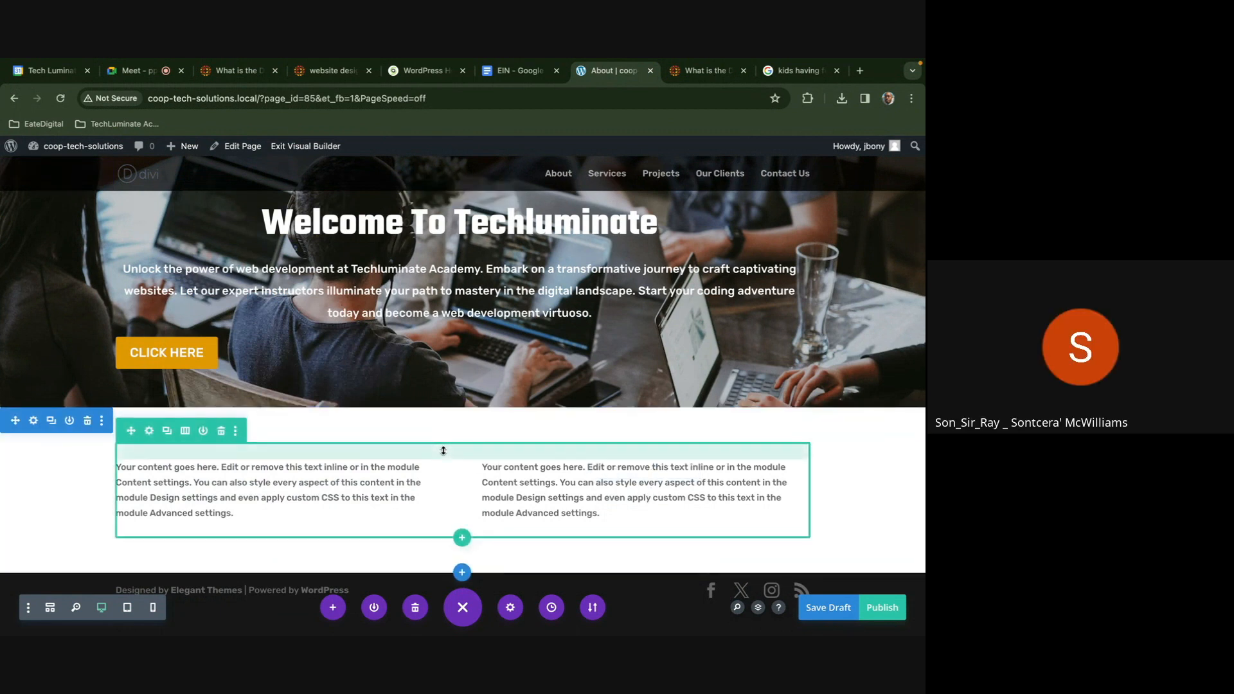
Add a Heading module with its default title to the first column and move it above the text module
mouse_move(269, 488)
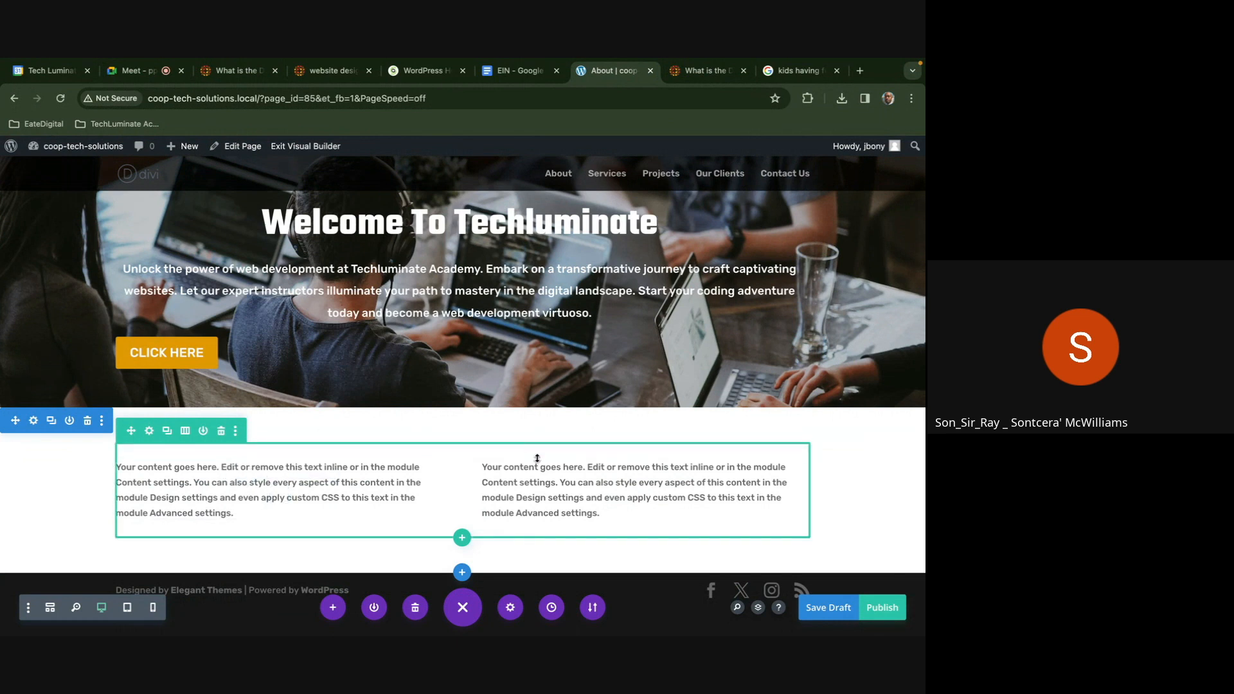
mouse_move(542, 460)
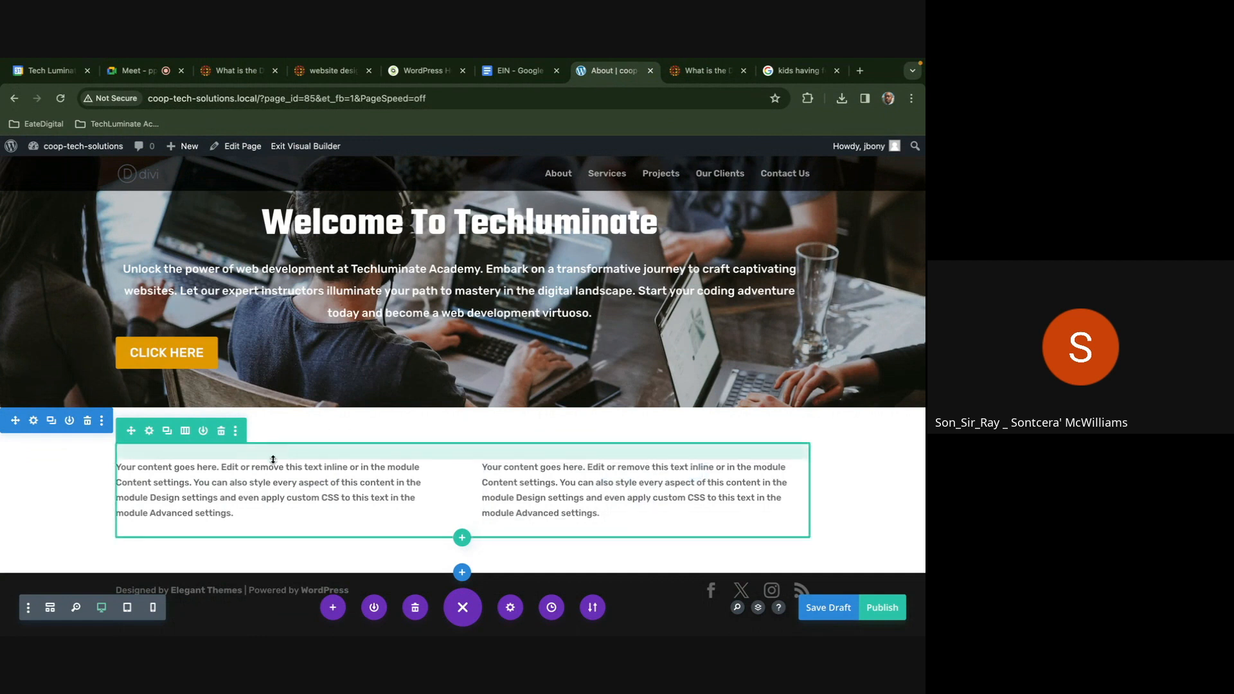
left_click(279, 495)
type("hea")
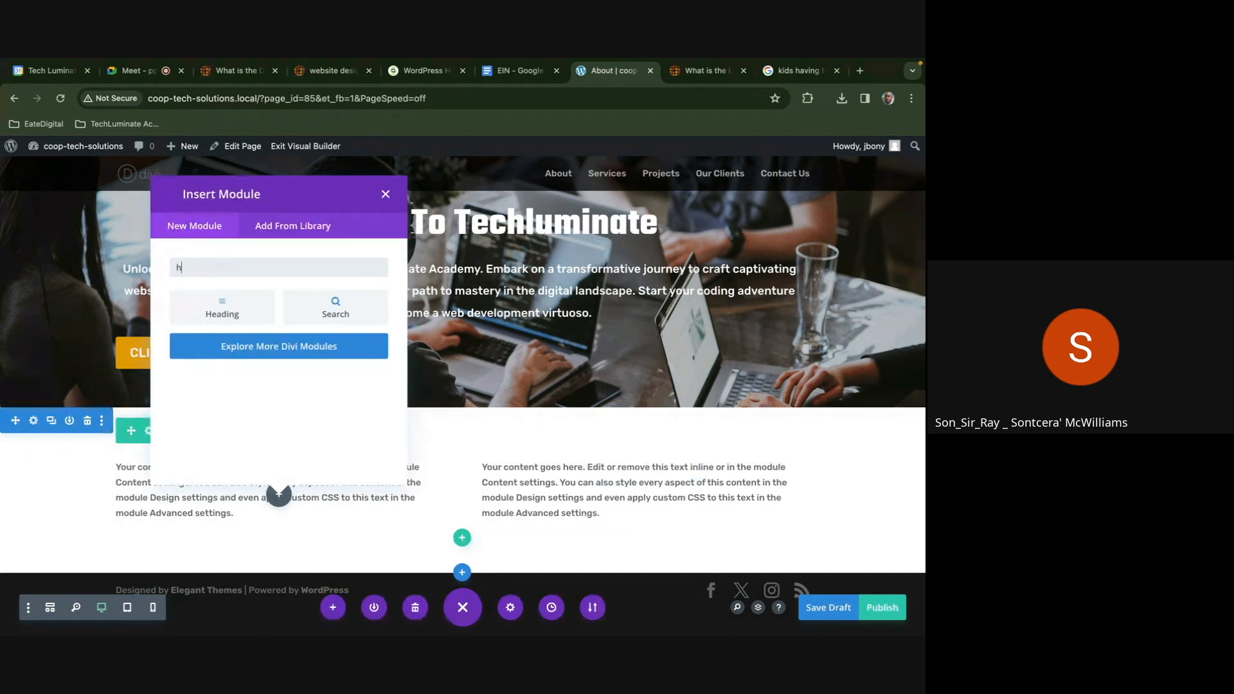
left_click(235, 315)
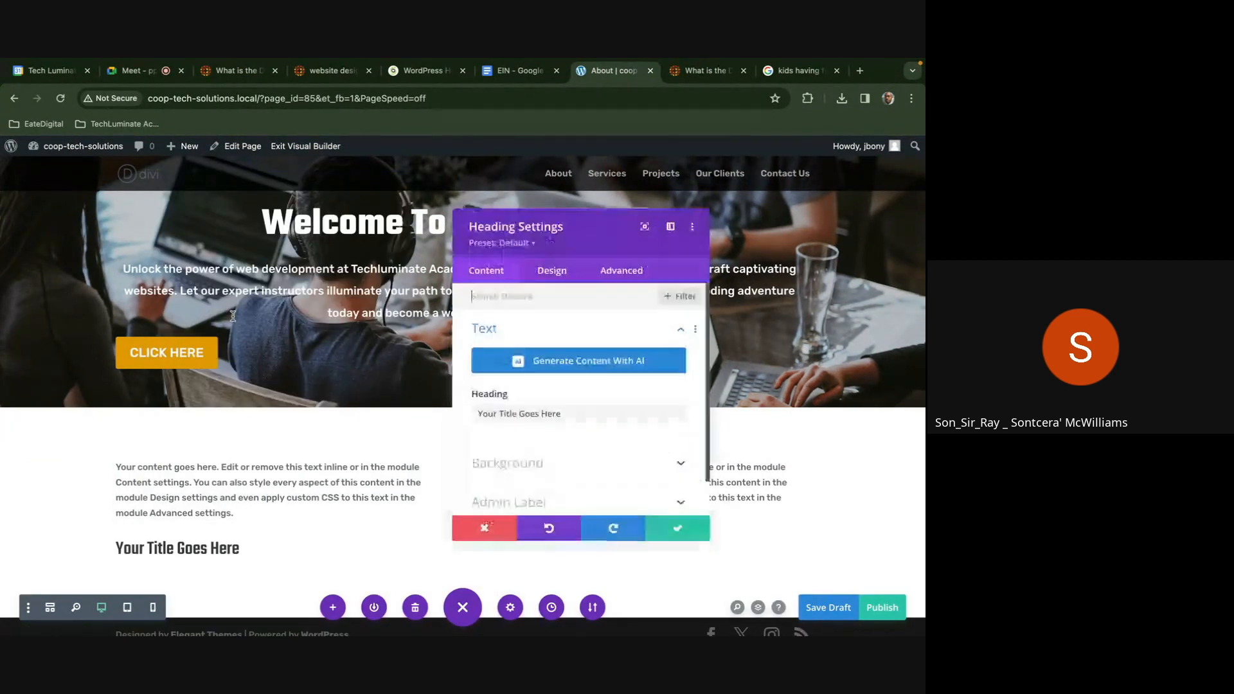
left_click(667, 526)
mouse_move(257, 548)
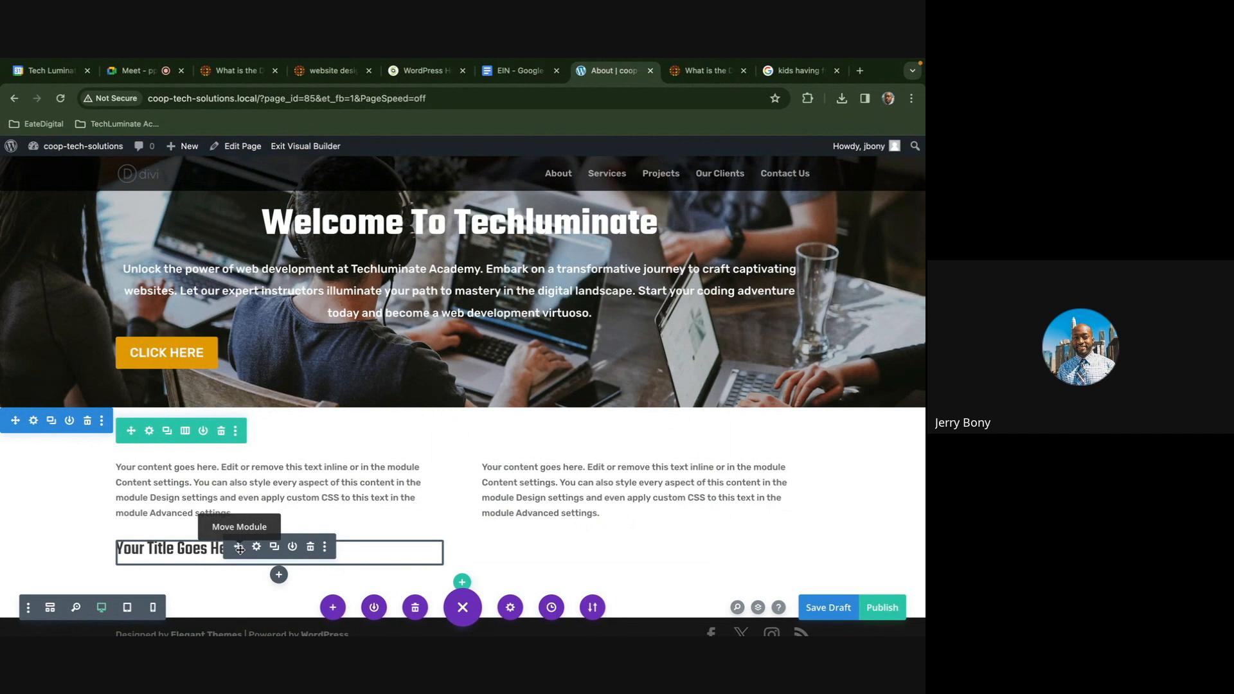
left_click_drag(241, 548, 224, 473)
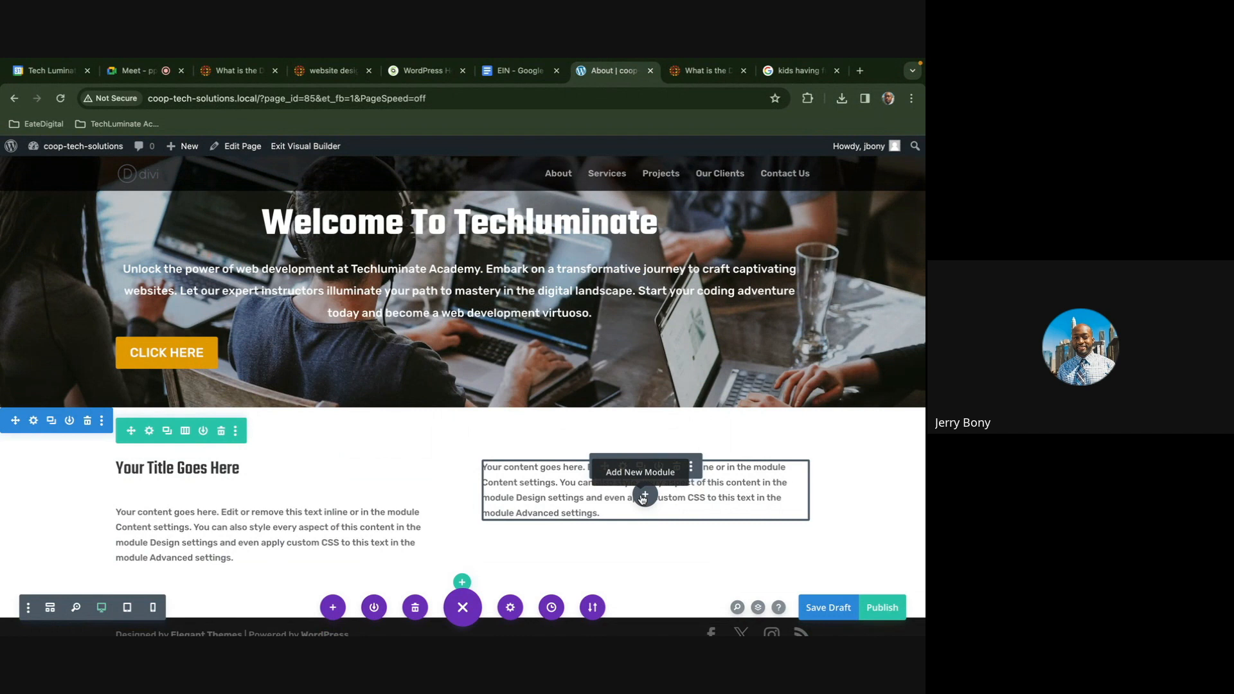
Paste a copy of the heading module into the second column and move it above that column's text
key("super+v")
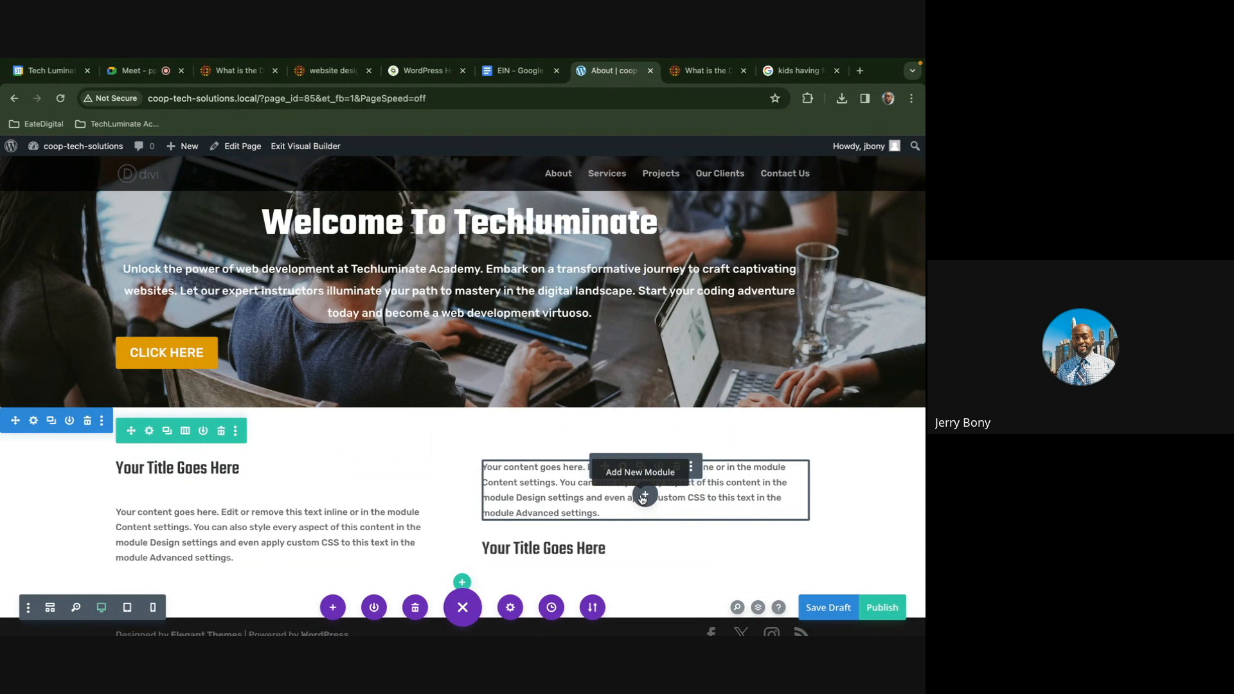
left_click_drag(605, 548, 590, 459)
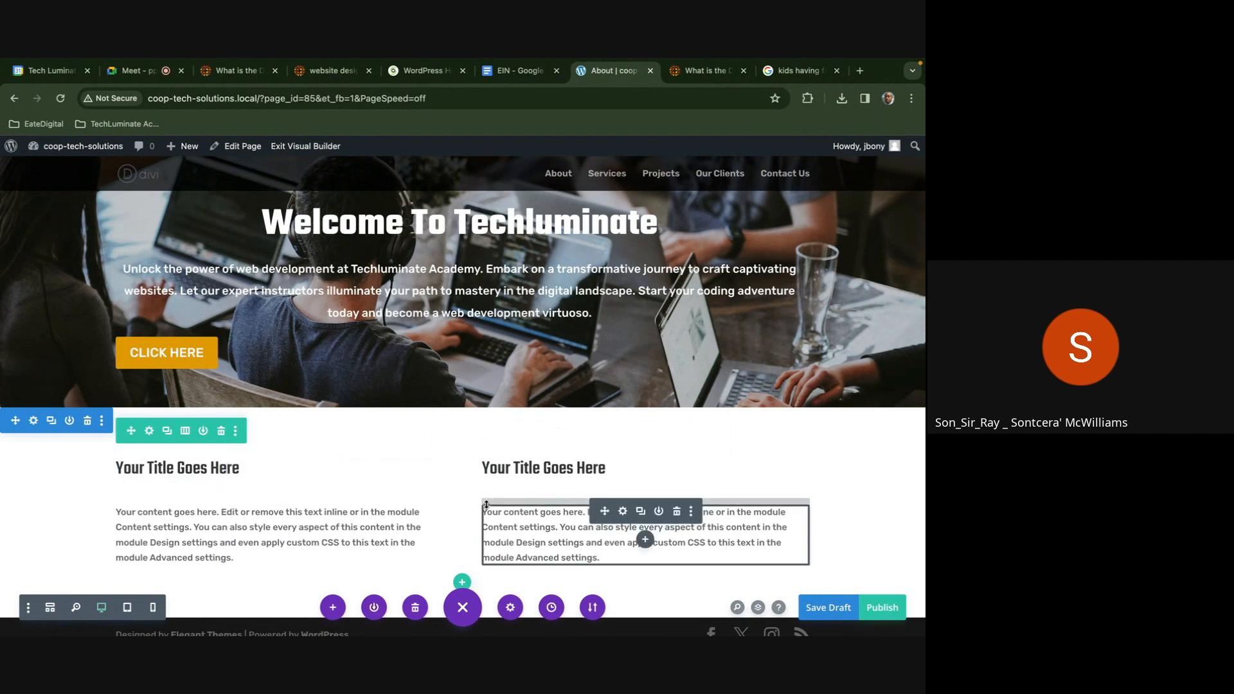
scroll(488, 514, "down", 1)
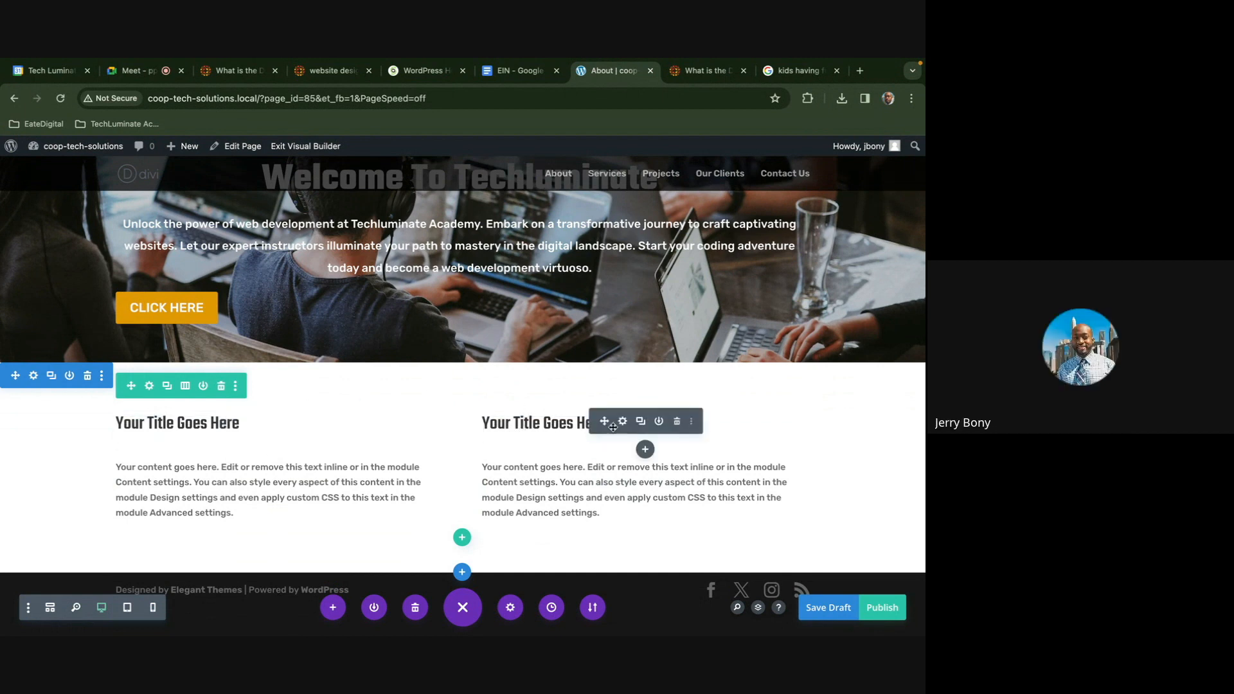
Delete the second column's heading module and change the first column's heading text to More Info
left_click(677, 421)
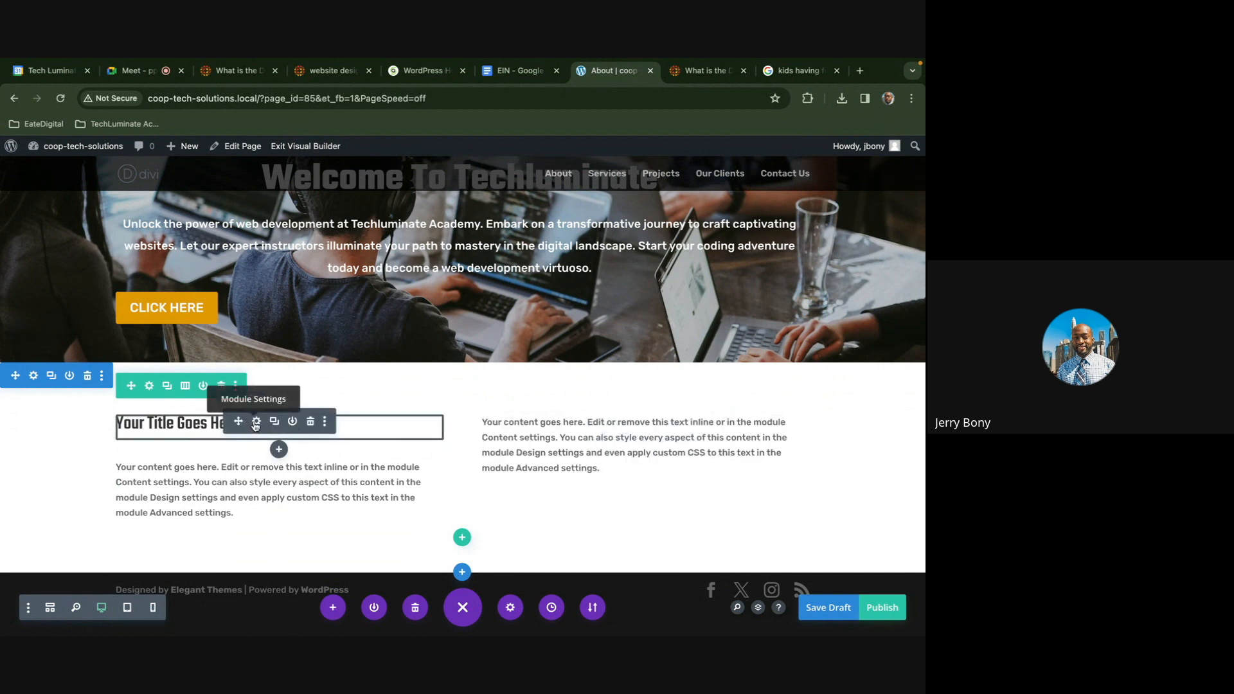
right_click(255, 425)
left_click(257, 423)
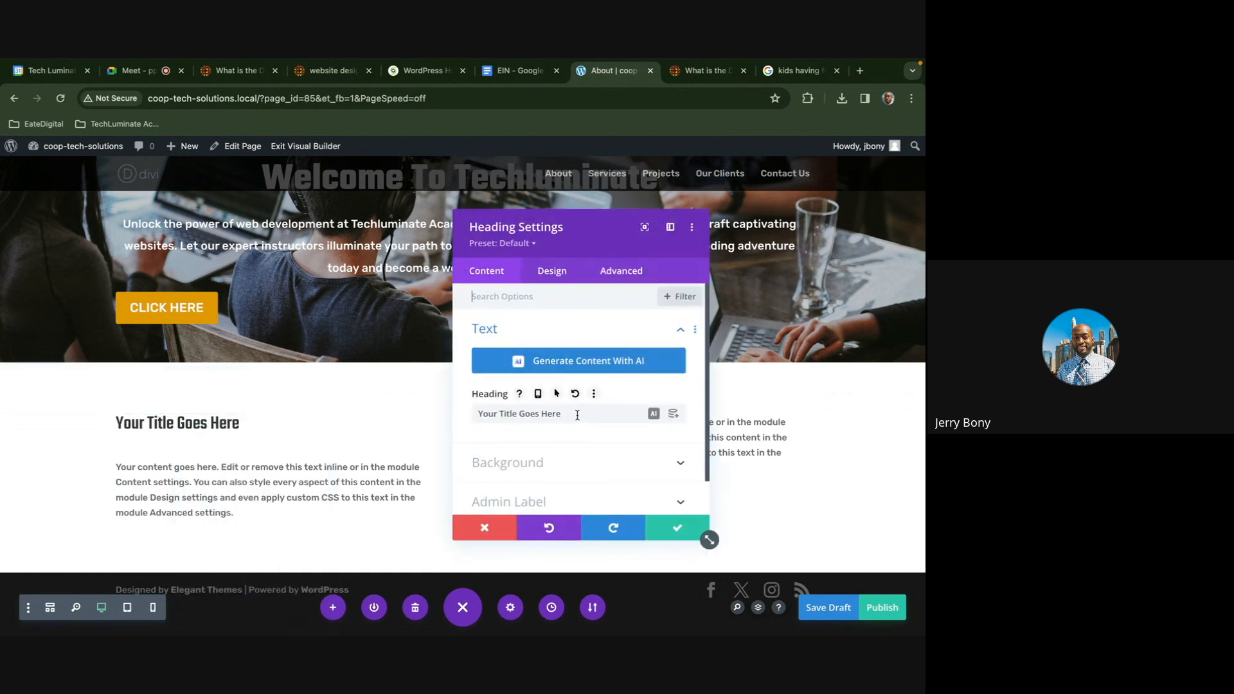
left_click_drag(563, 414, 455, 419)
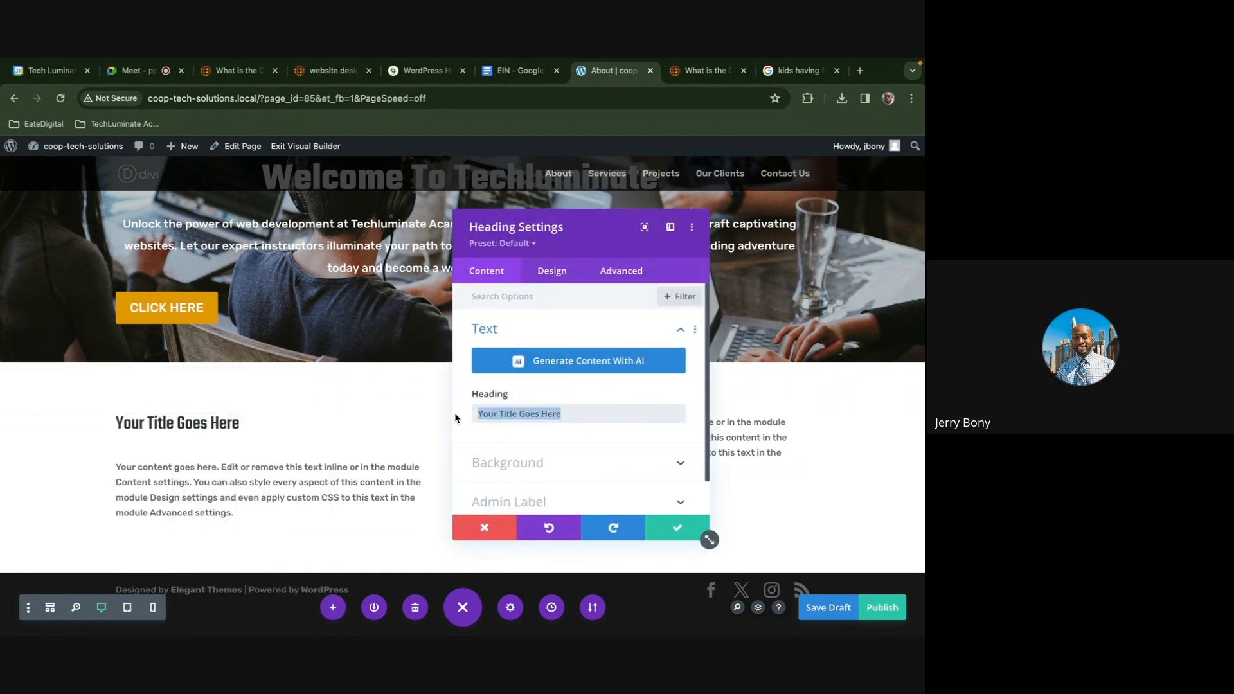
key("BackSpace")
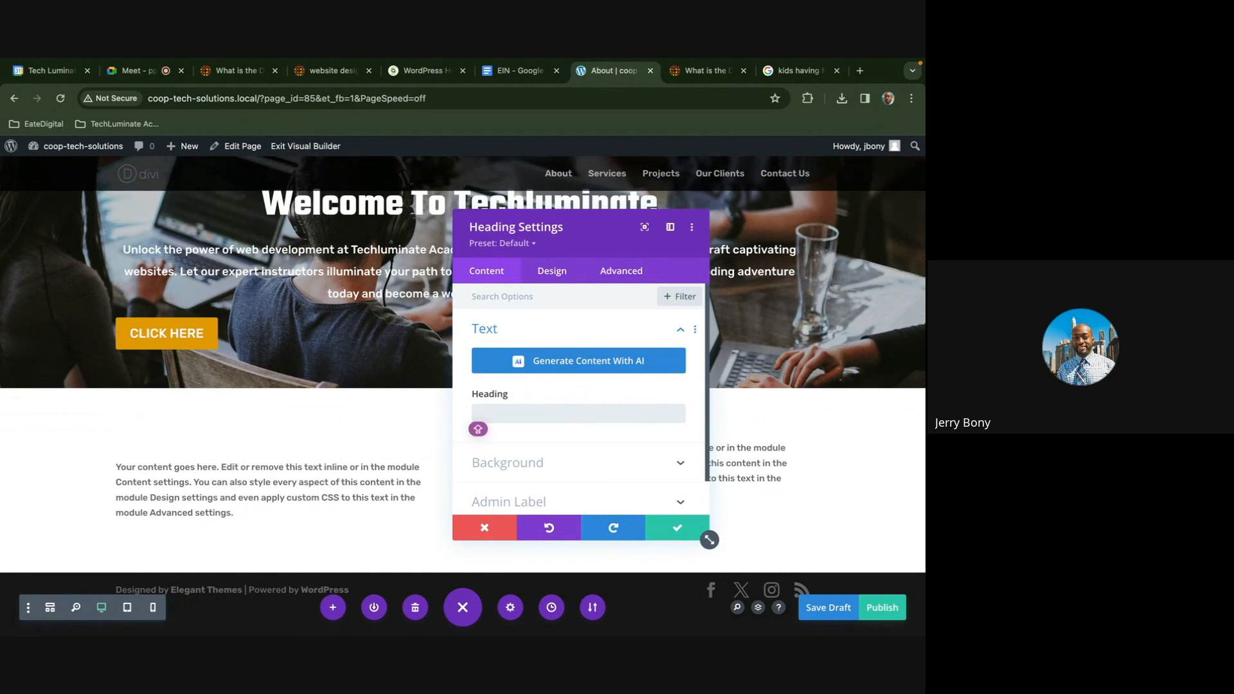
type("Mor")
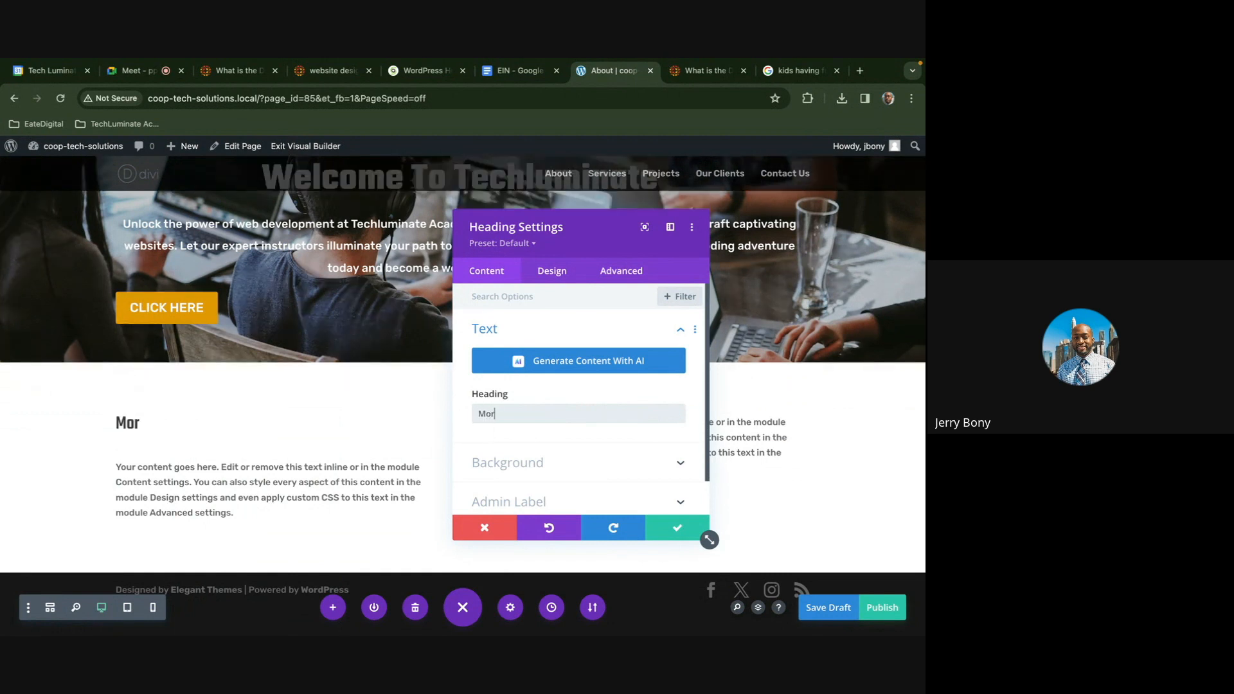
type("e Info")
Set the More Info heading's font to Abril Fatface
left_click(538, 285)
scroll(556, 381, "down", 2)
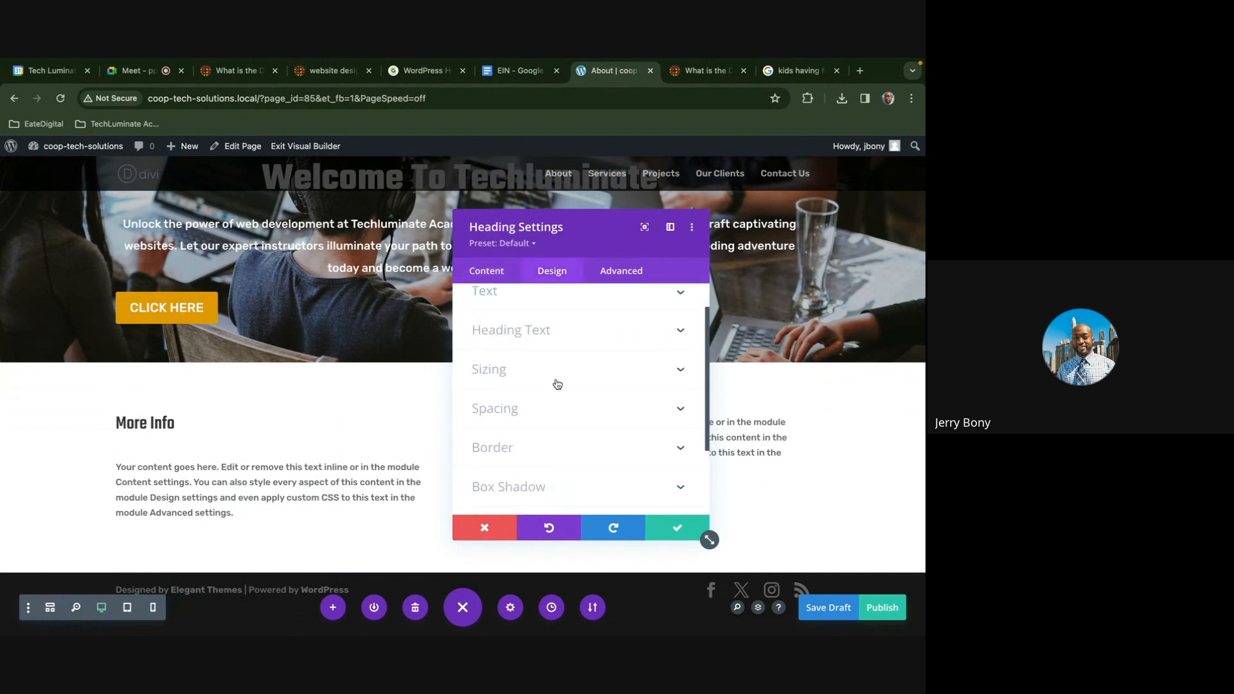
scroll(557, 384, "up", 2)
left_click(551, 373)
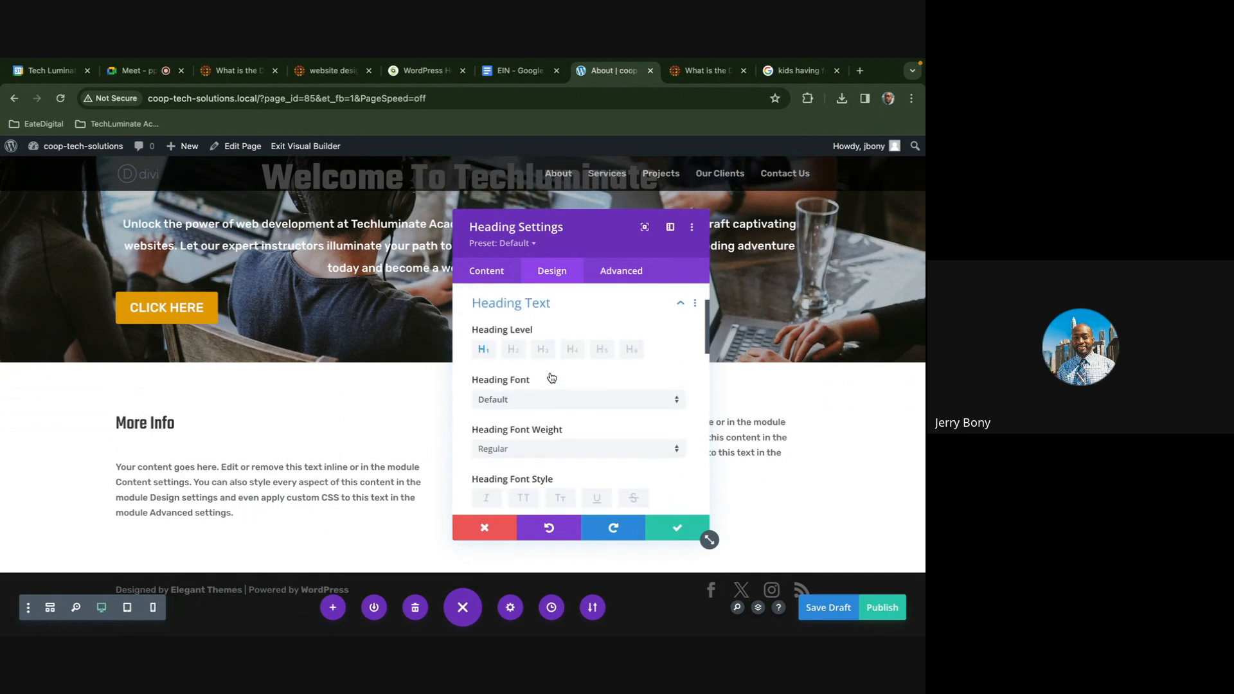
left_click(539, 405)
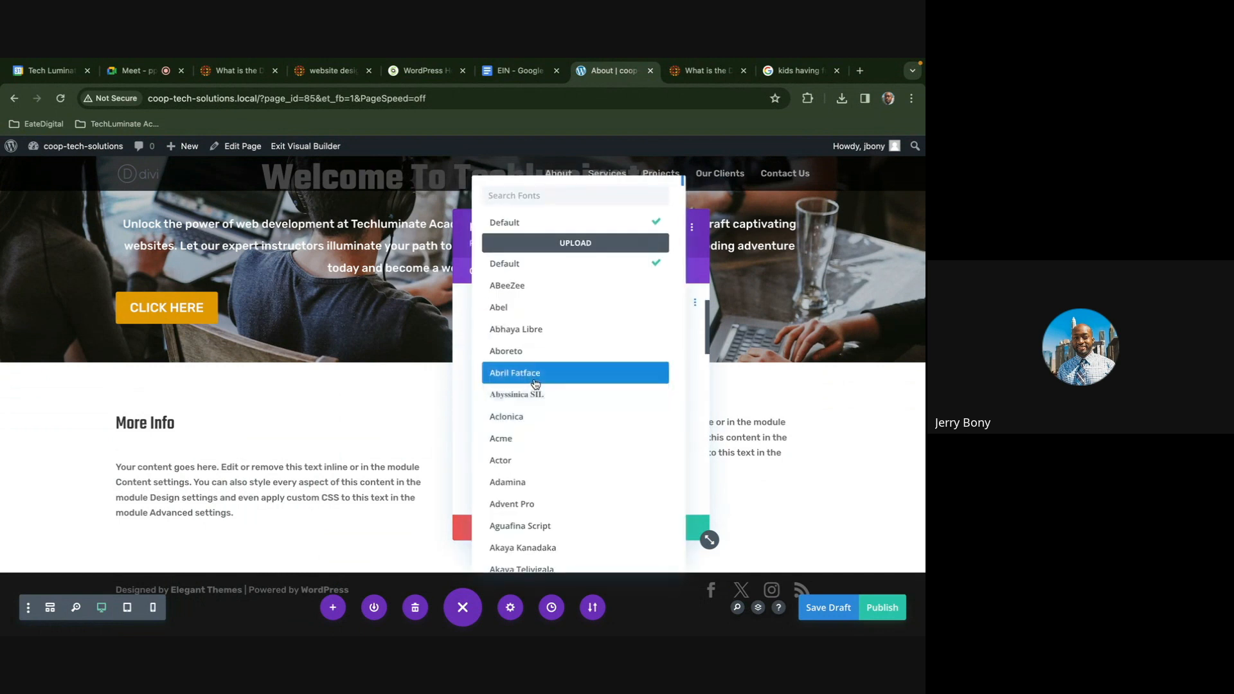
left_click(534, 372)
Make the More Info heading's text red with a text size of 38px, and save the module settings
scroll(559, 436, "down", 5)
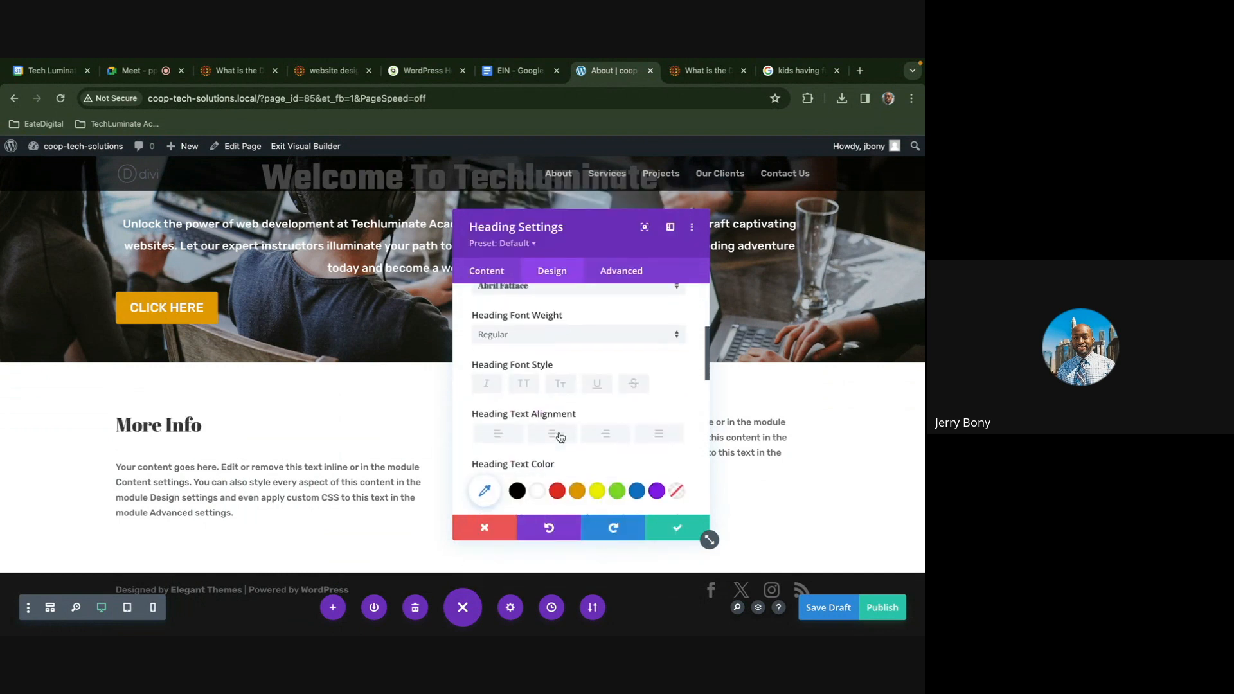
left_click(559, 438)
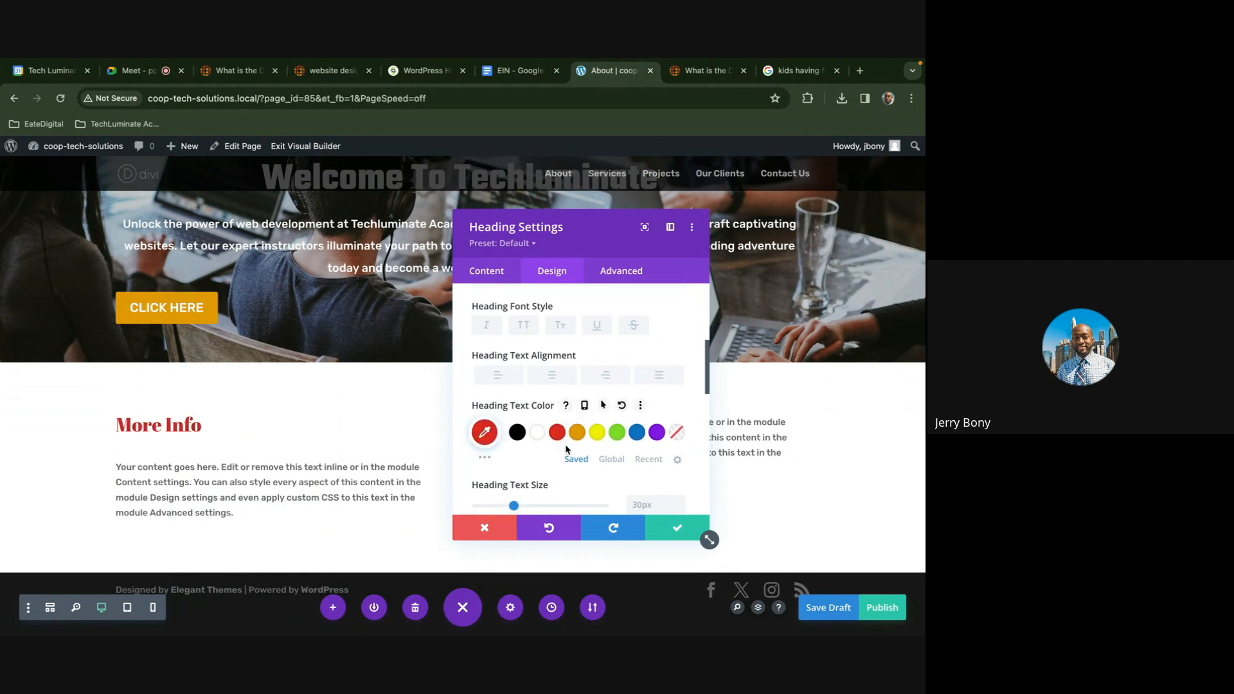
scroll(553, 460, "down", 1)
left_click_drag(518, 473, 521, 472)
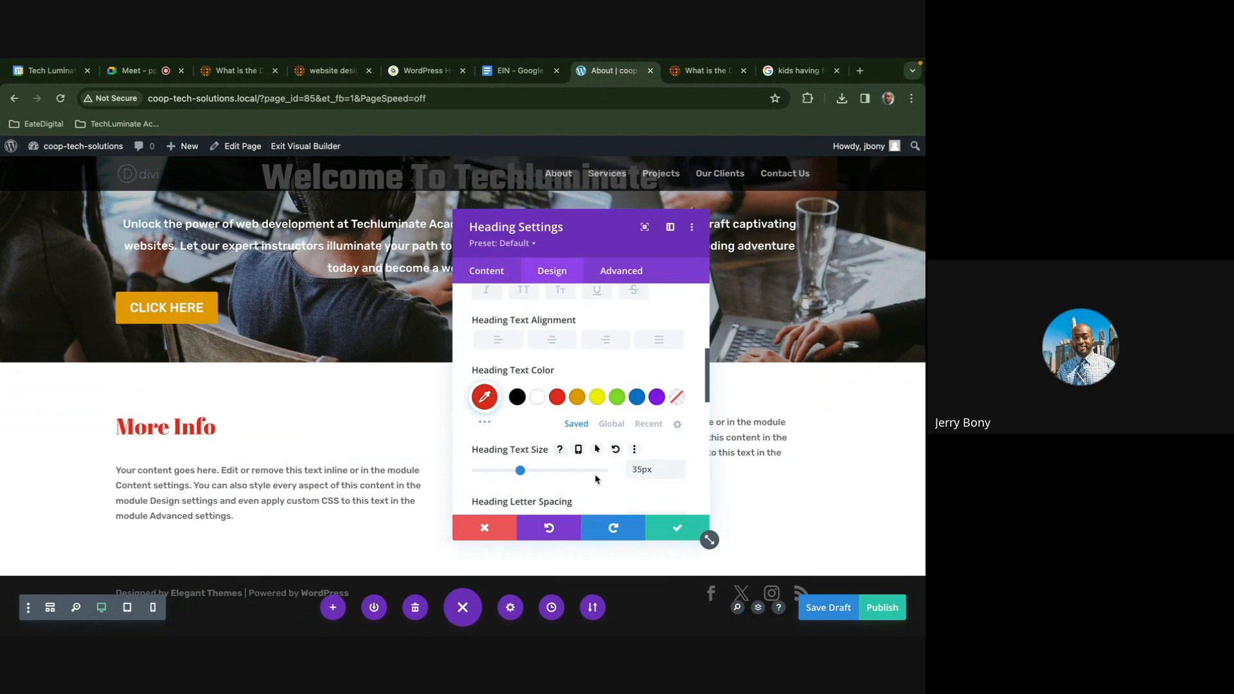
left_click(677, 466)
left_click(677, 466)
left_click(678, 467)
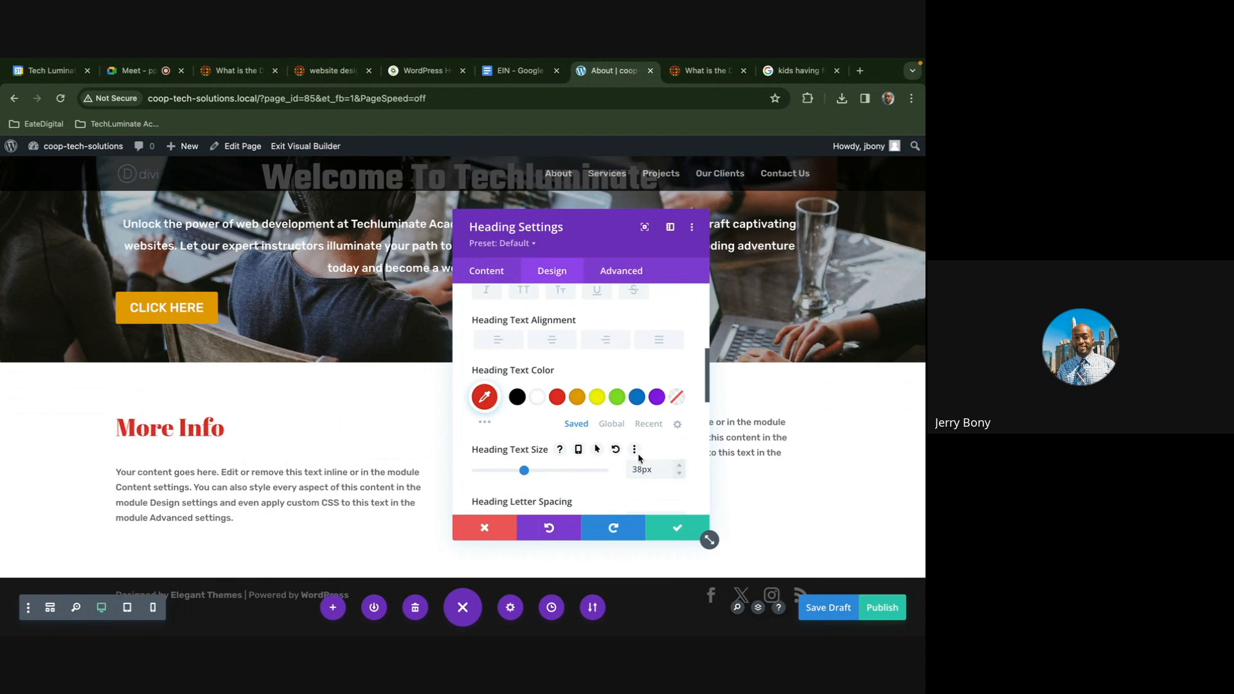
left_click(659, 533)
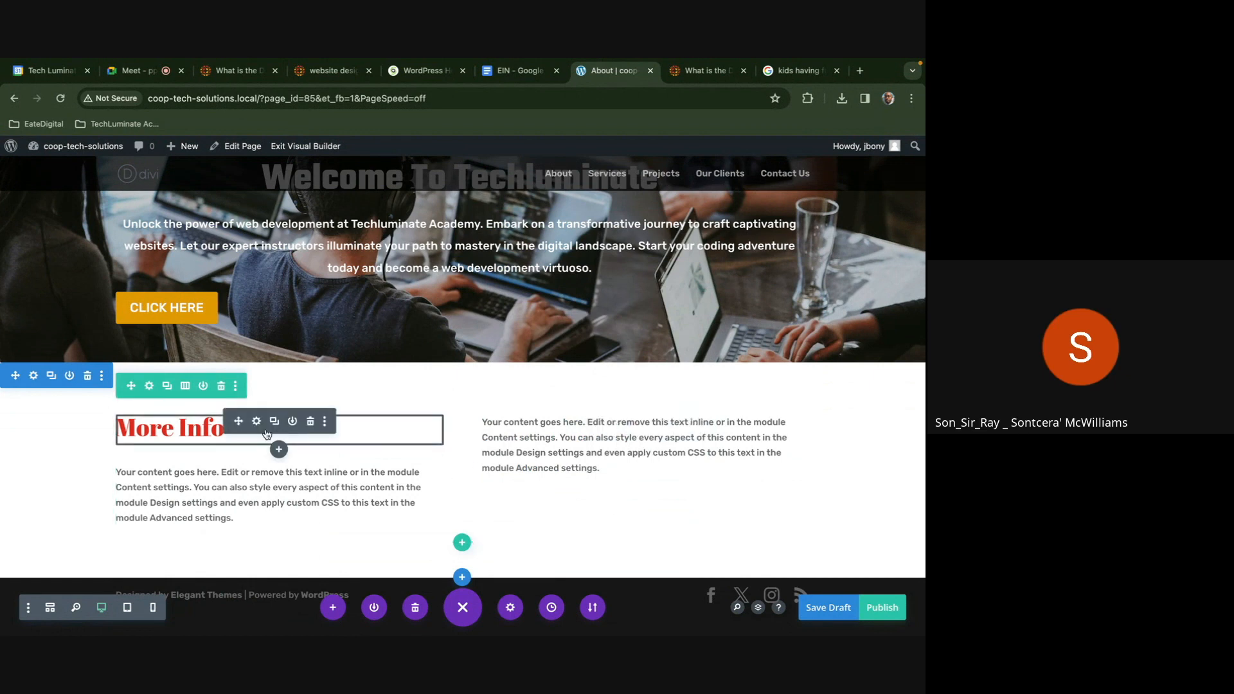
Place a copy of the More Info heading above the second column's text and delete that copy
right_click(256, 425)
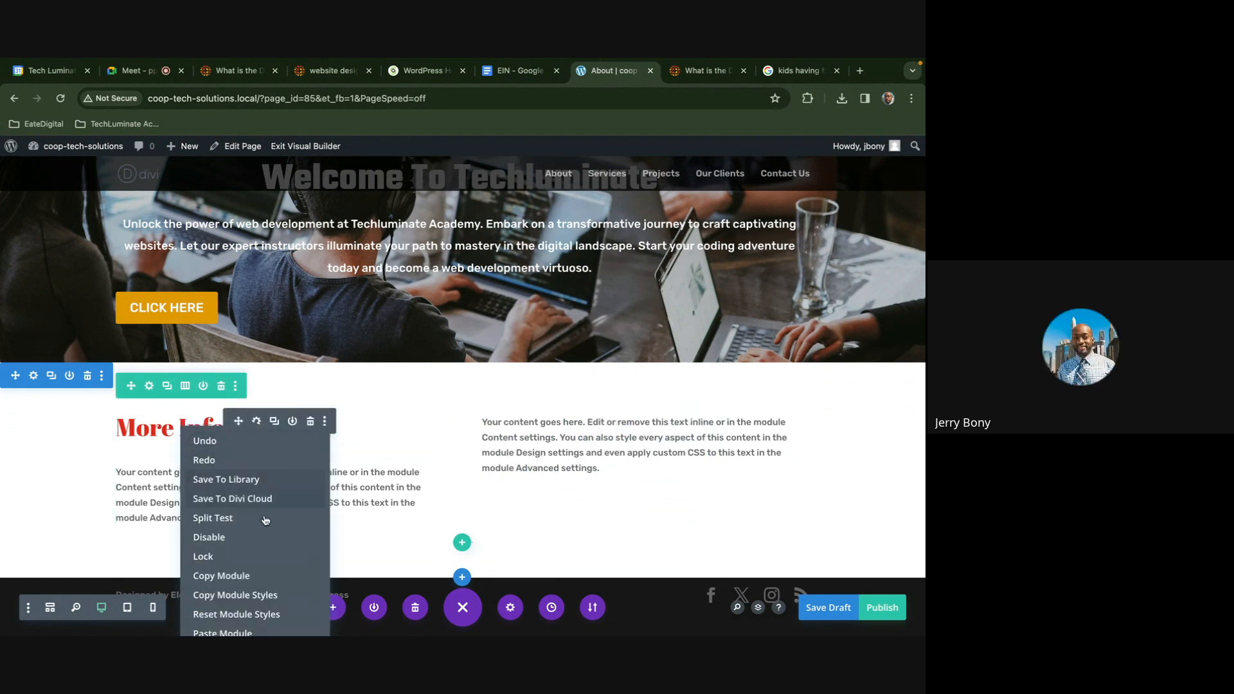
left_click(256, 577)
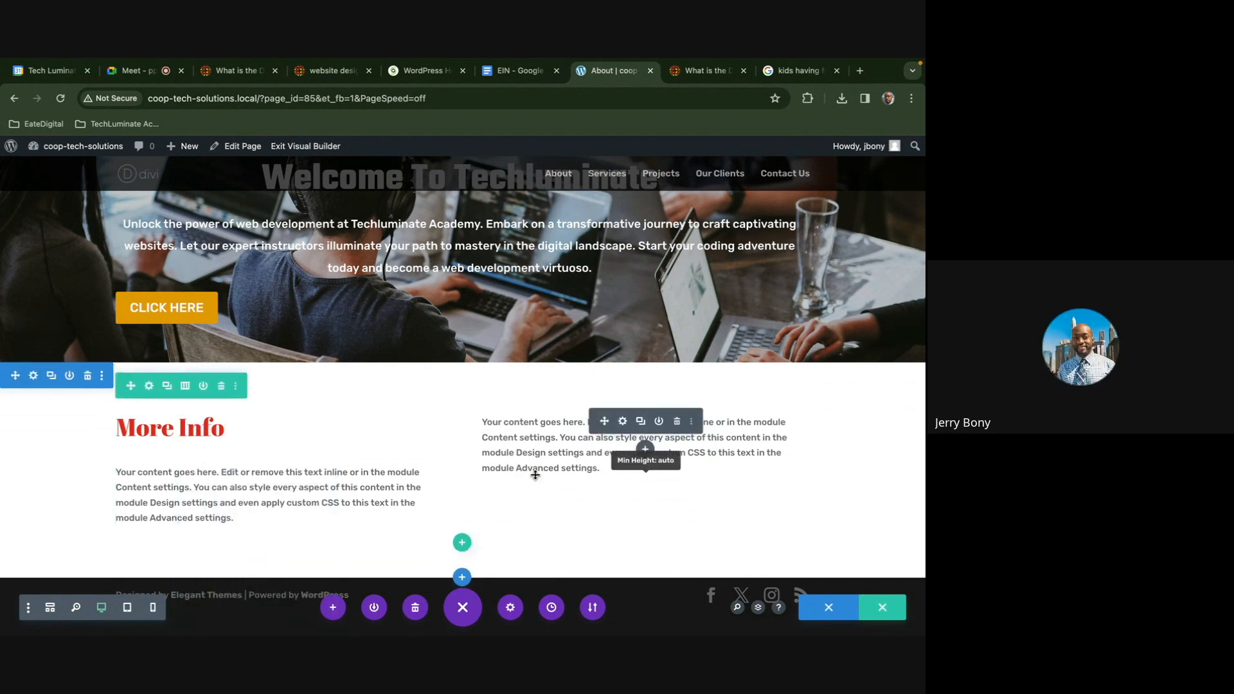
key("ctrl+v")
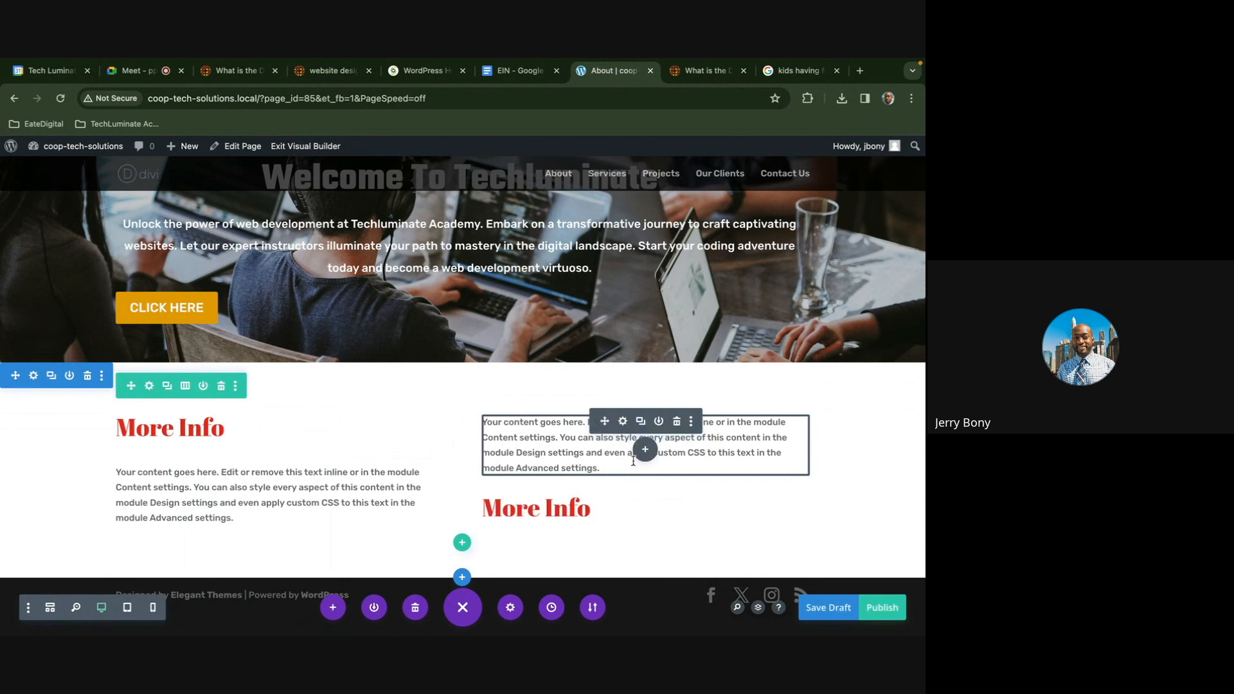
left_click_drag(607, 502, 587, 414)
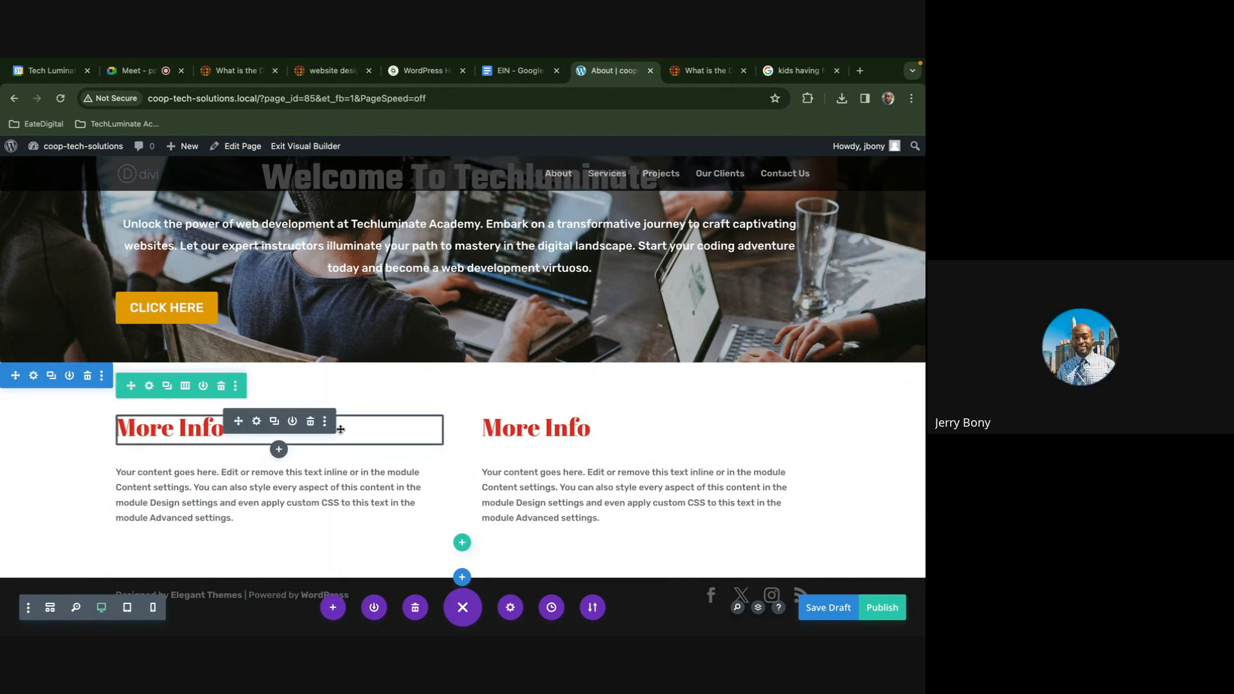
left_click(677, 421)
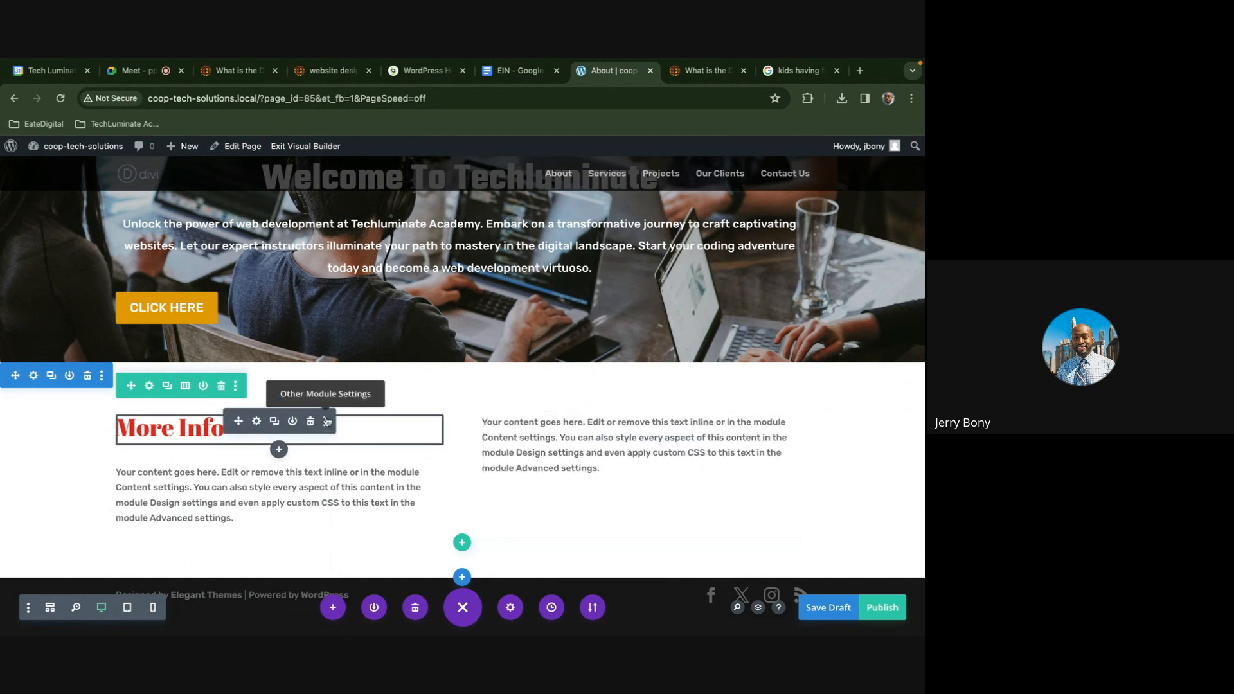
Create a preset named Main Title from the More Info heading's current styles, assign it as the default heading preset, and save the draft
left_click(257, 422)
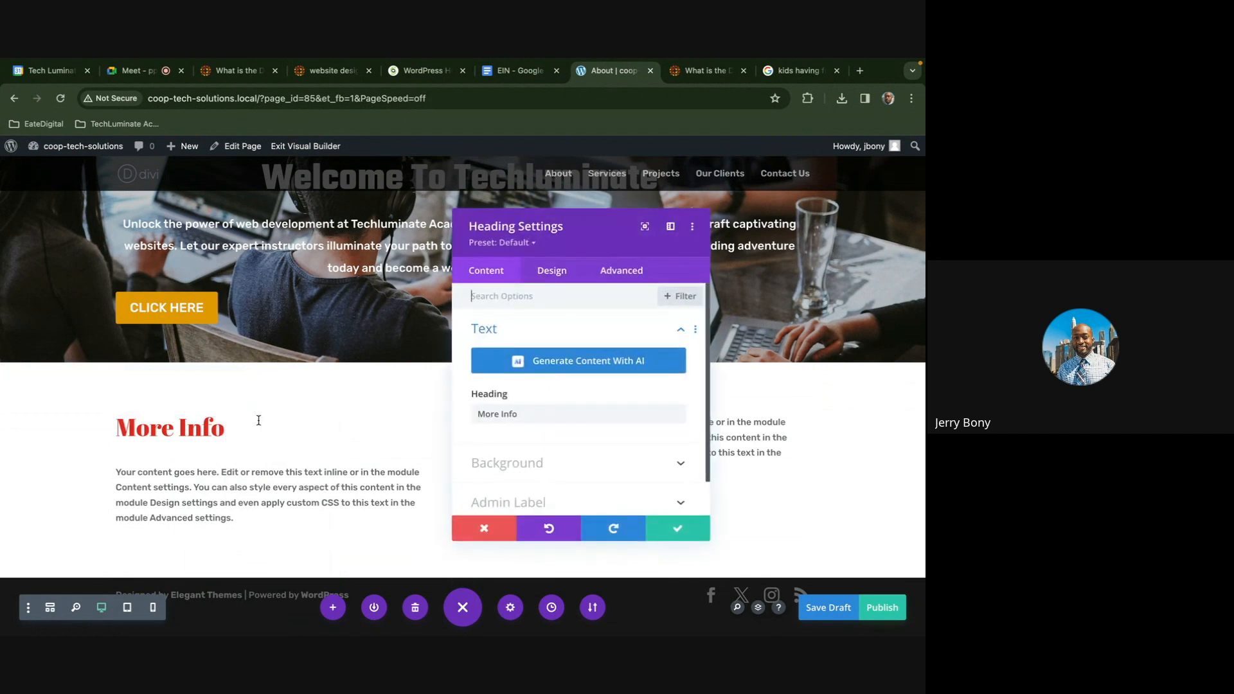
left_click(515, 244)
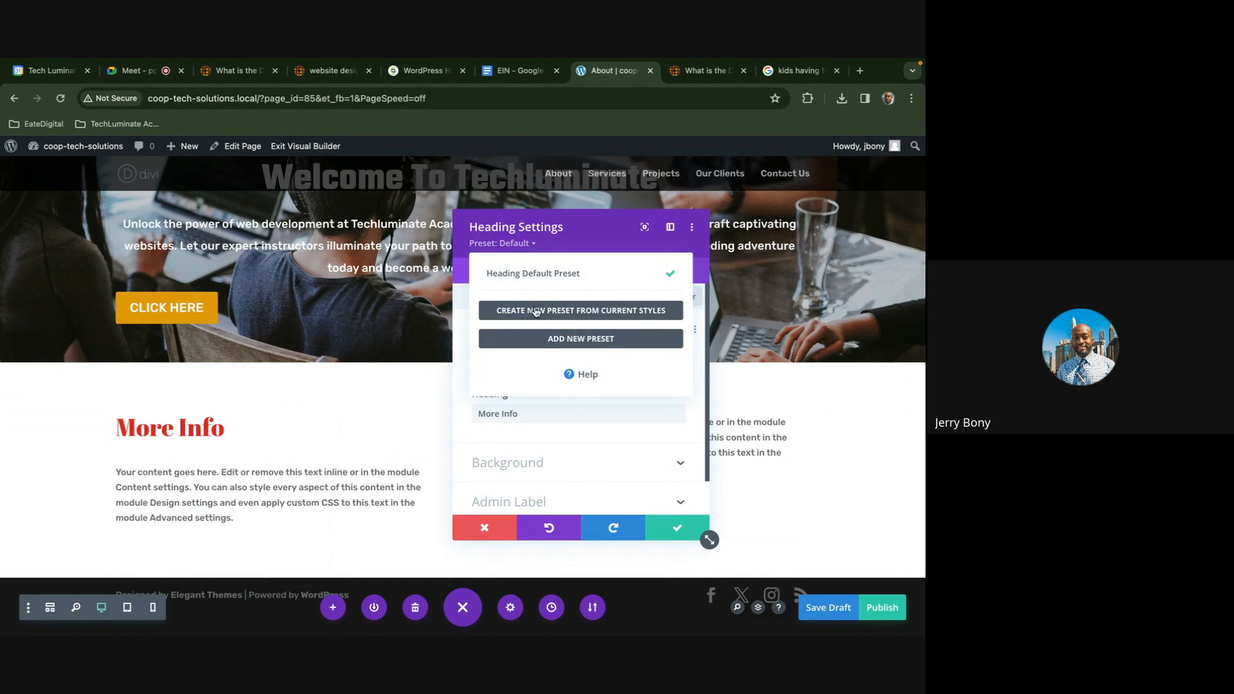
left_click(537, 311)
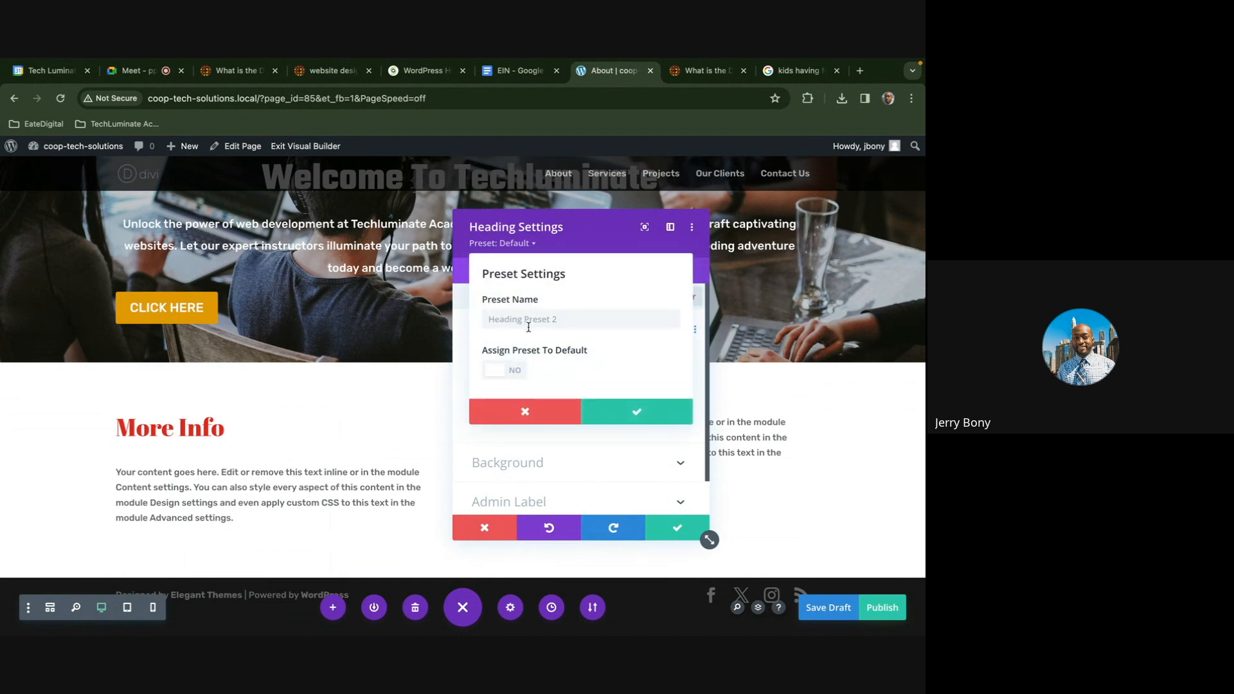
left_click(511, 372)
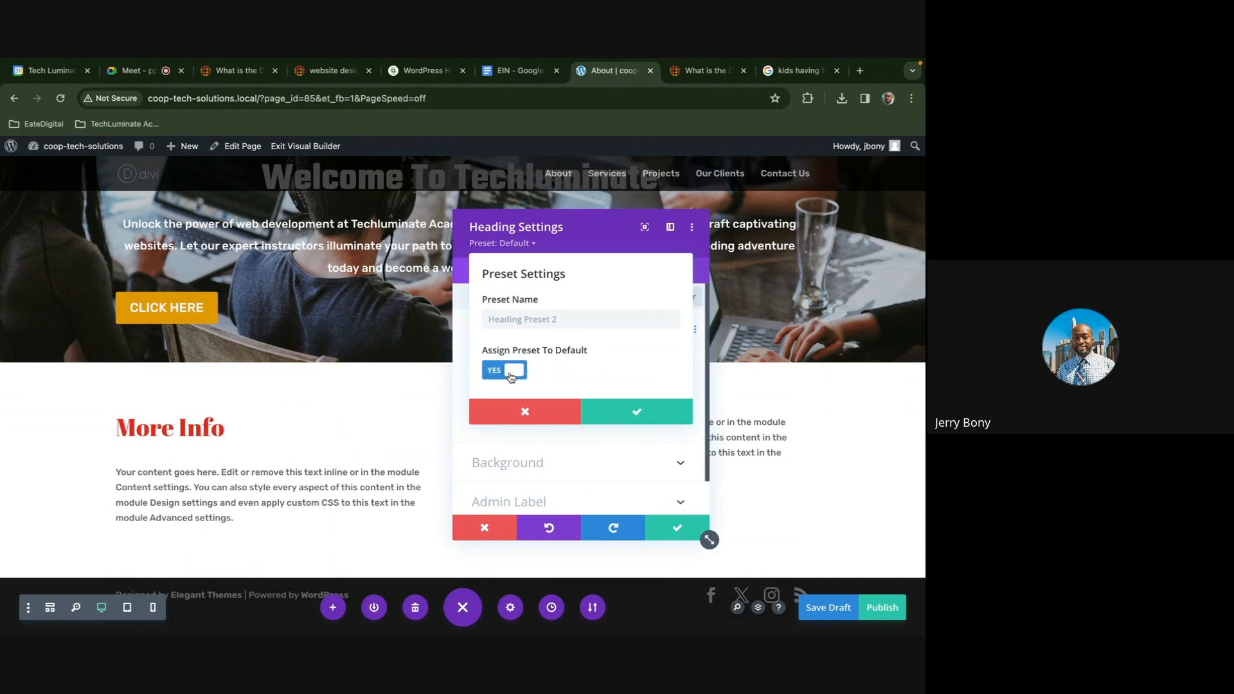
left_click(525, 313)
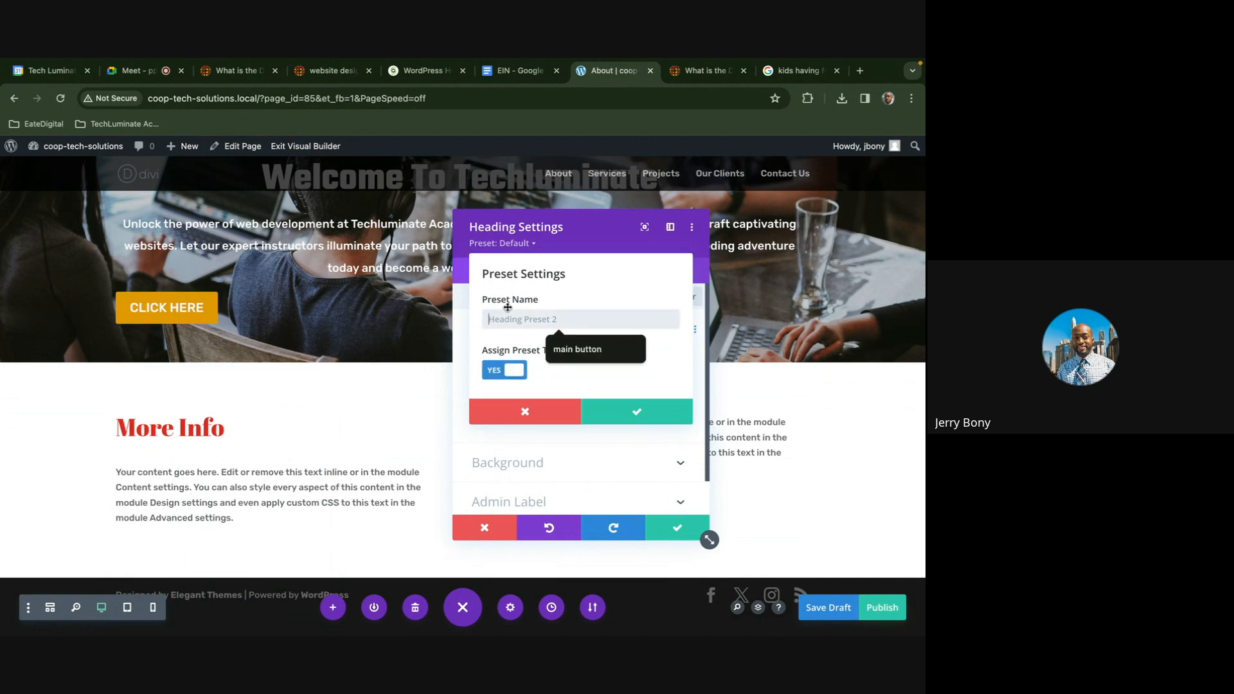
type("Main Title")
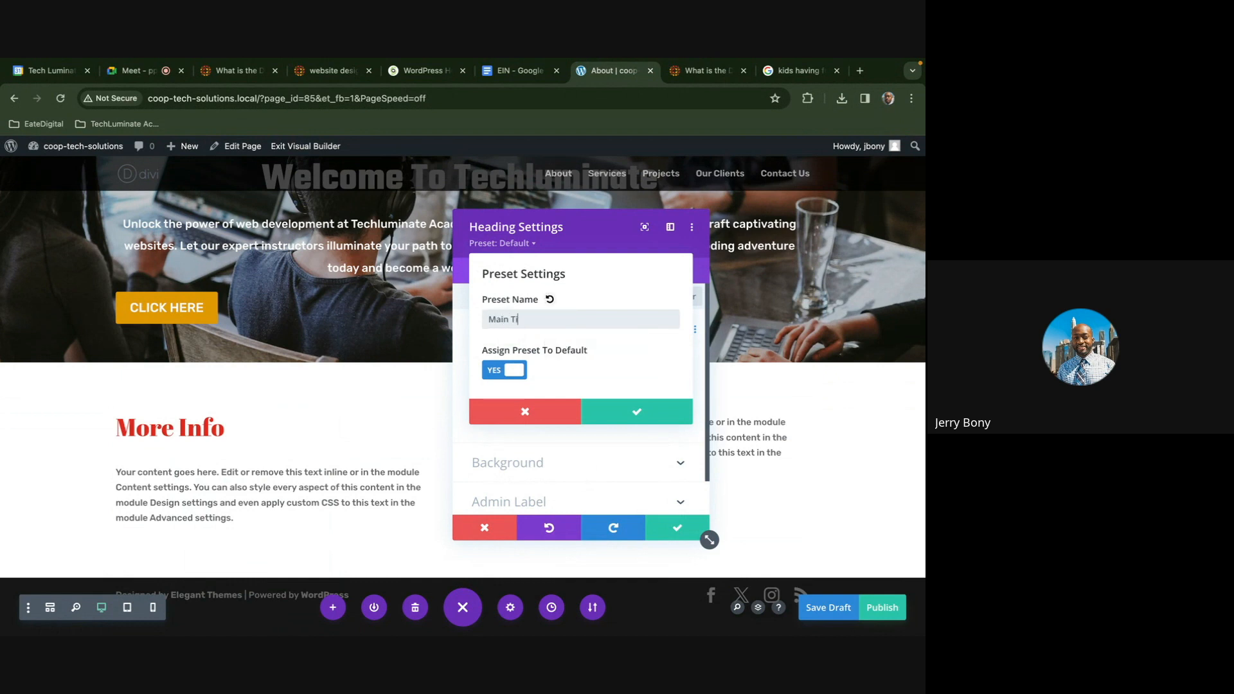
left_click(618, 415)
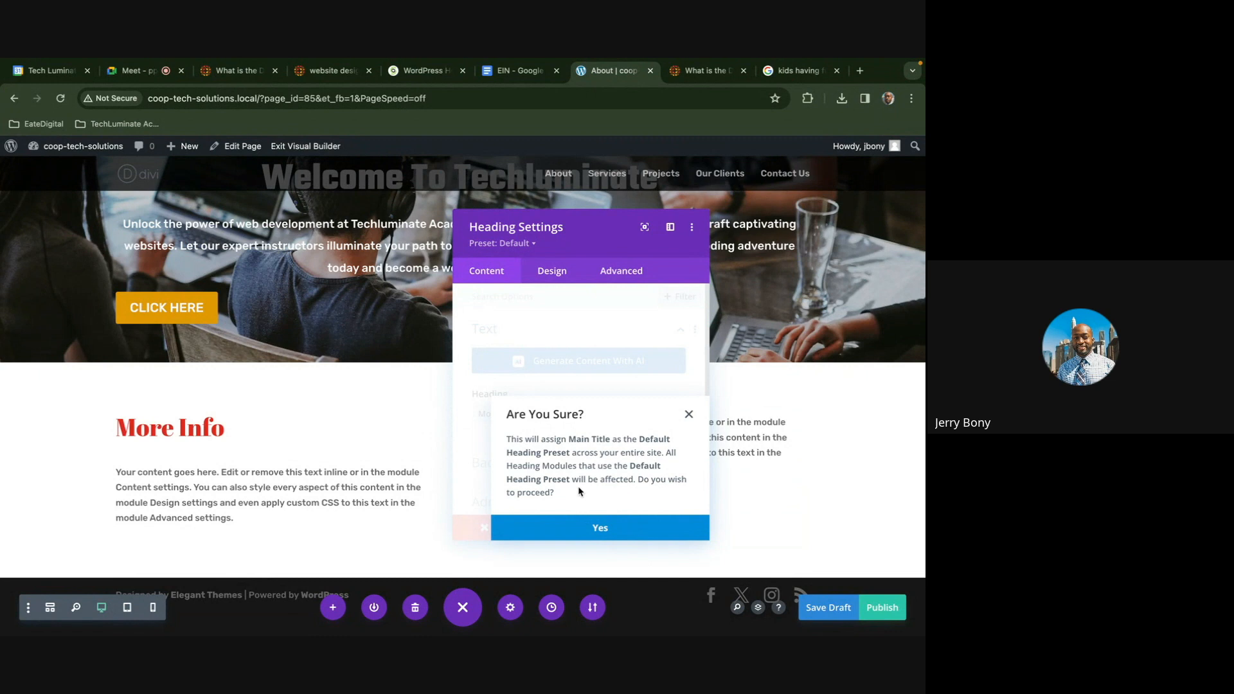
left_click(604, 527)
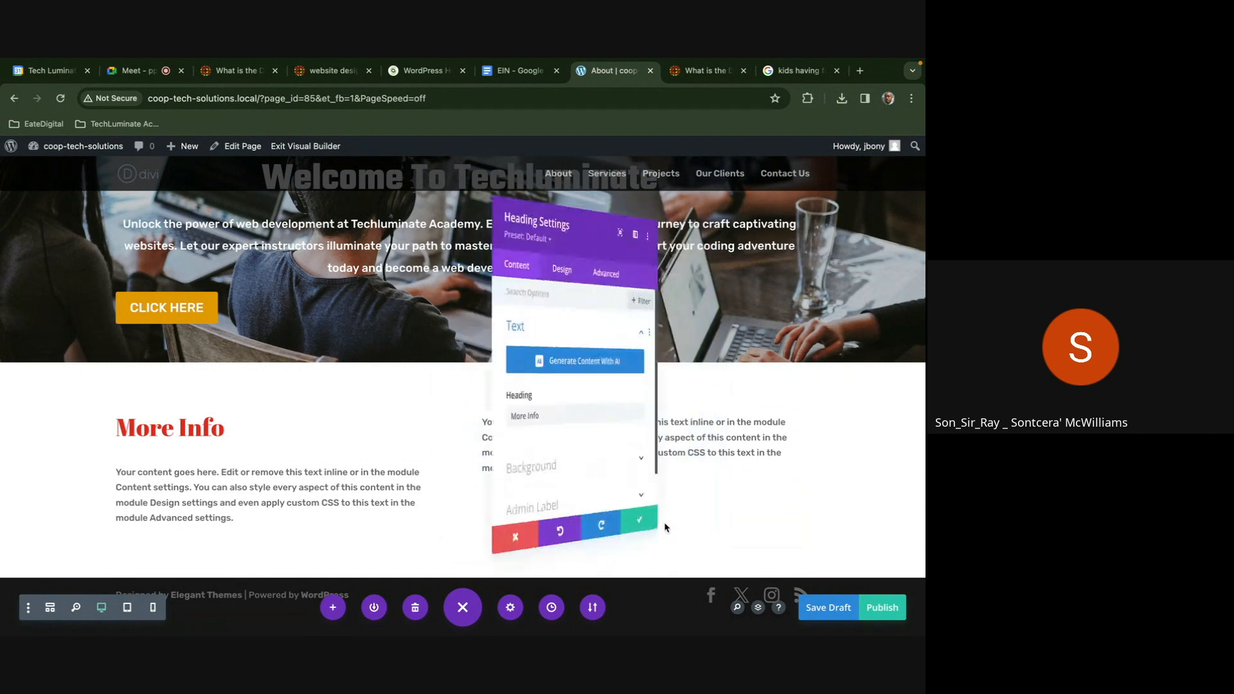
left_click(702, 534)
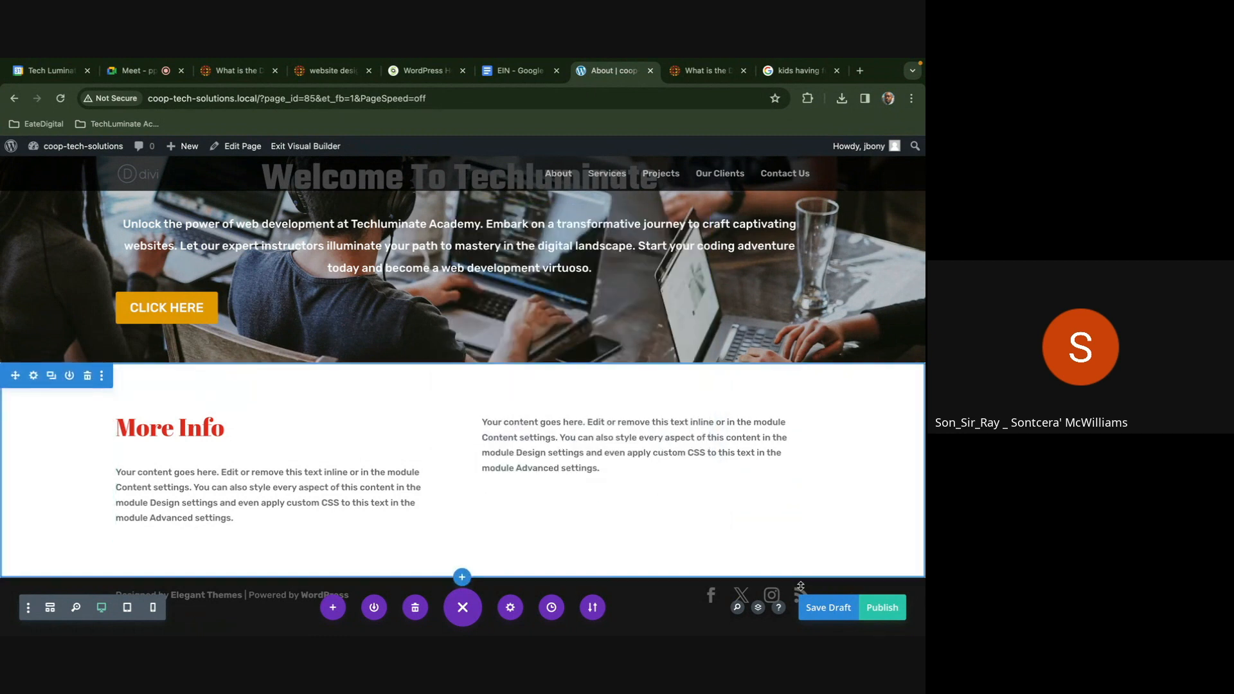
left_click(813, 604)
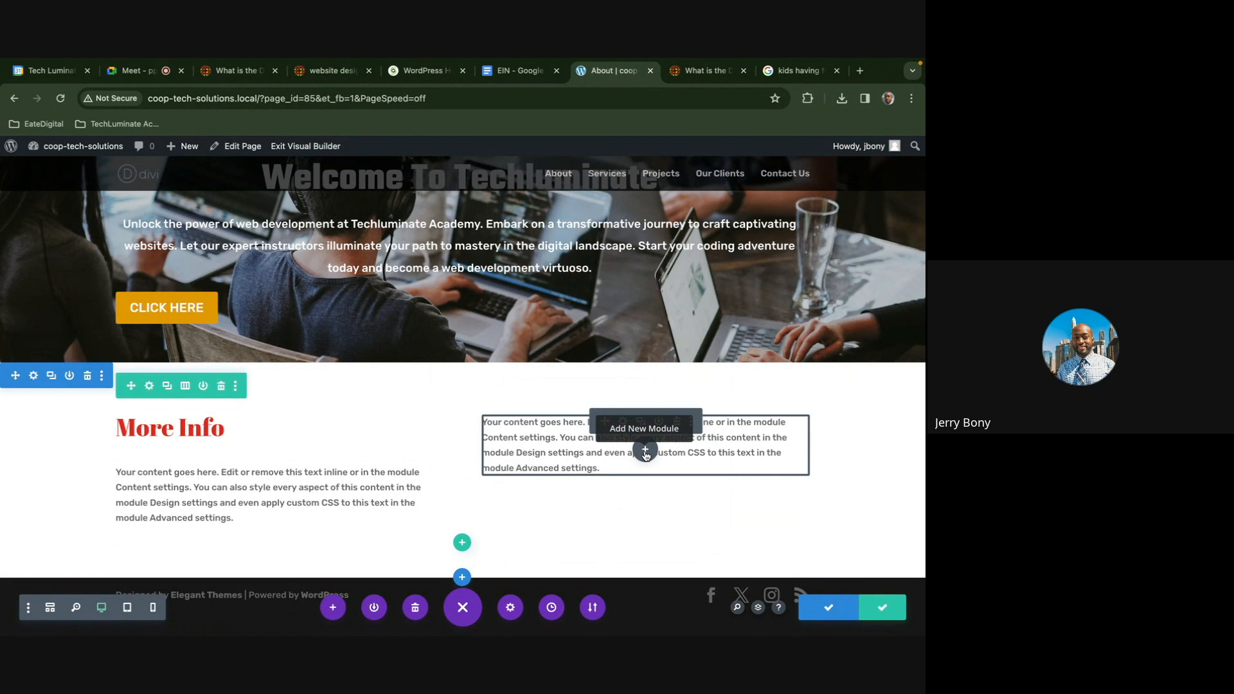
left_click(645, 450)
type("text")
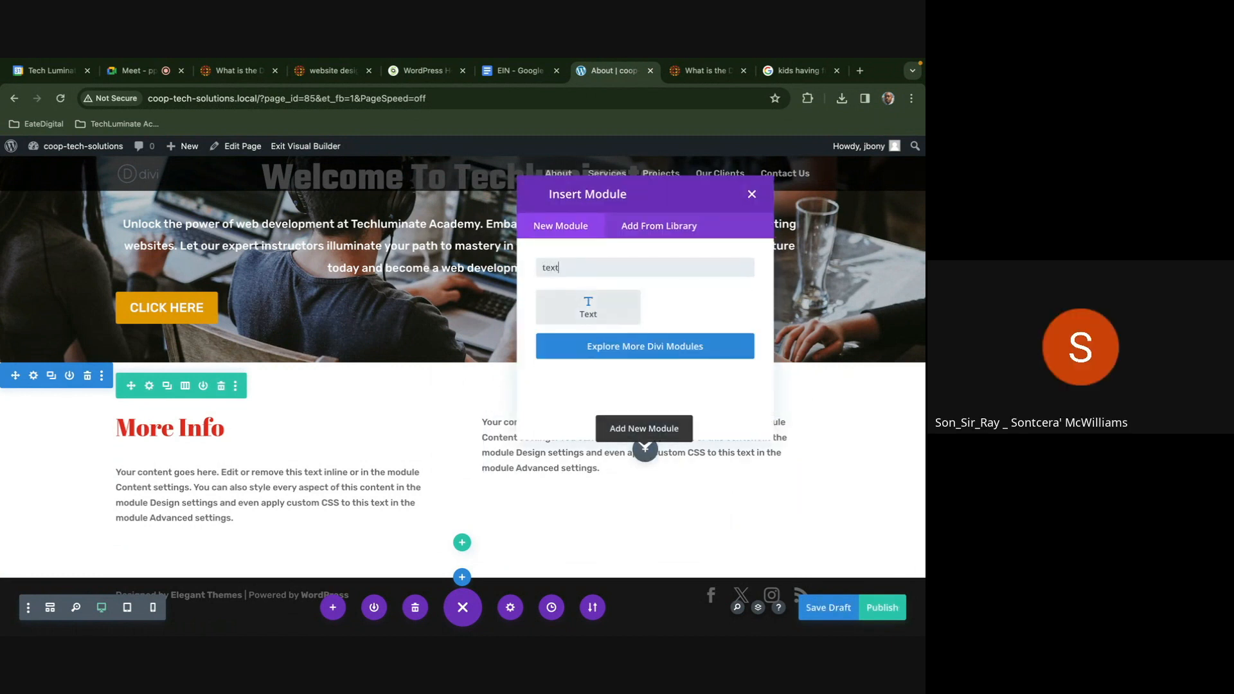
left_click(579, 310)
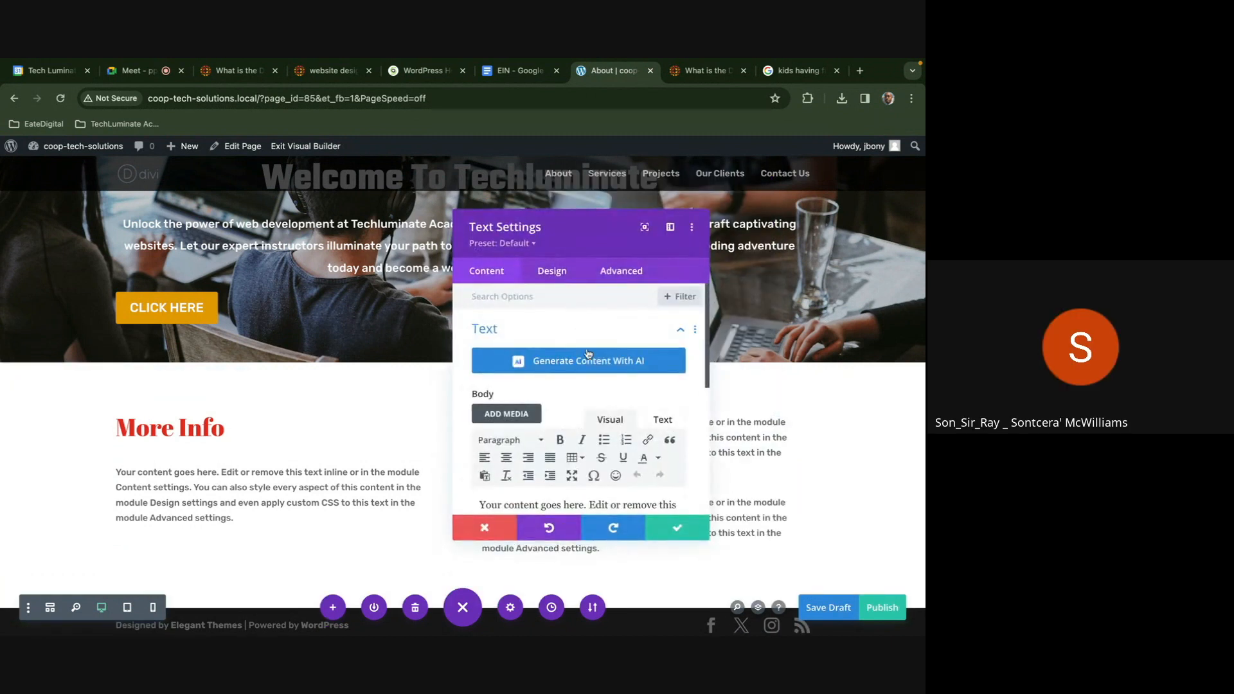
left_click(485, 527)
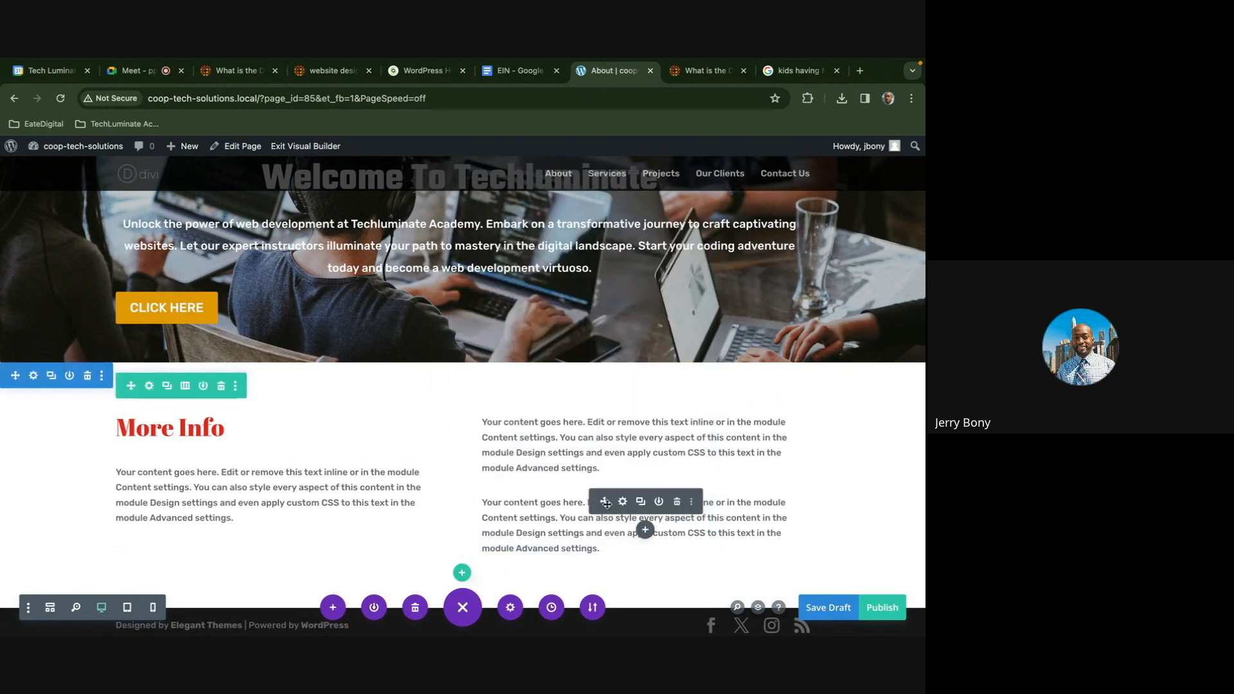
left_click(675, 505)
Add a Heading module with its default title below the second column's text
left_click(646, 450)
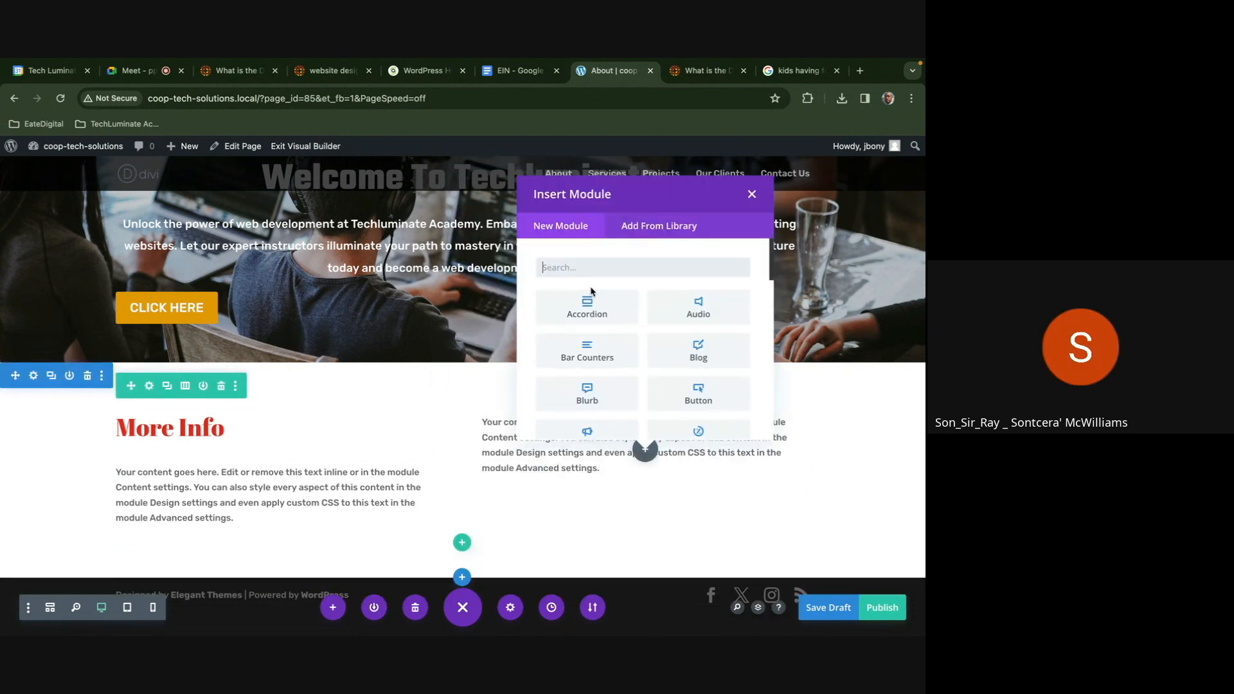
type("he")
left_click(586, 309)
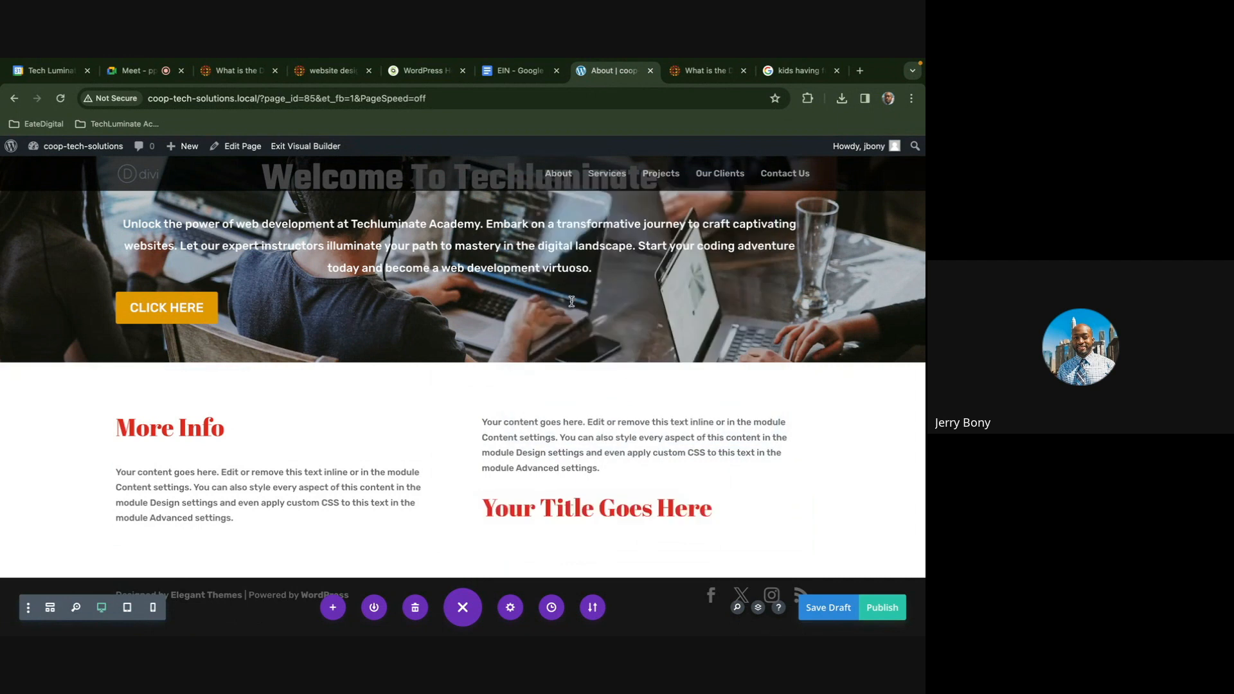
left_click(647, 537)
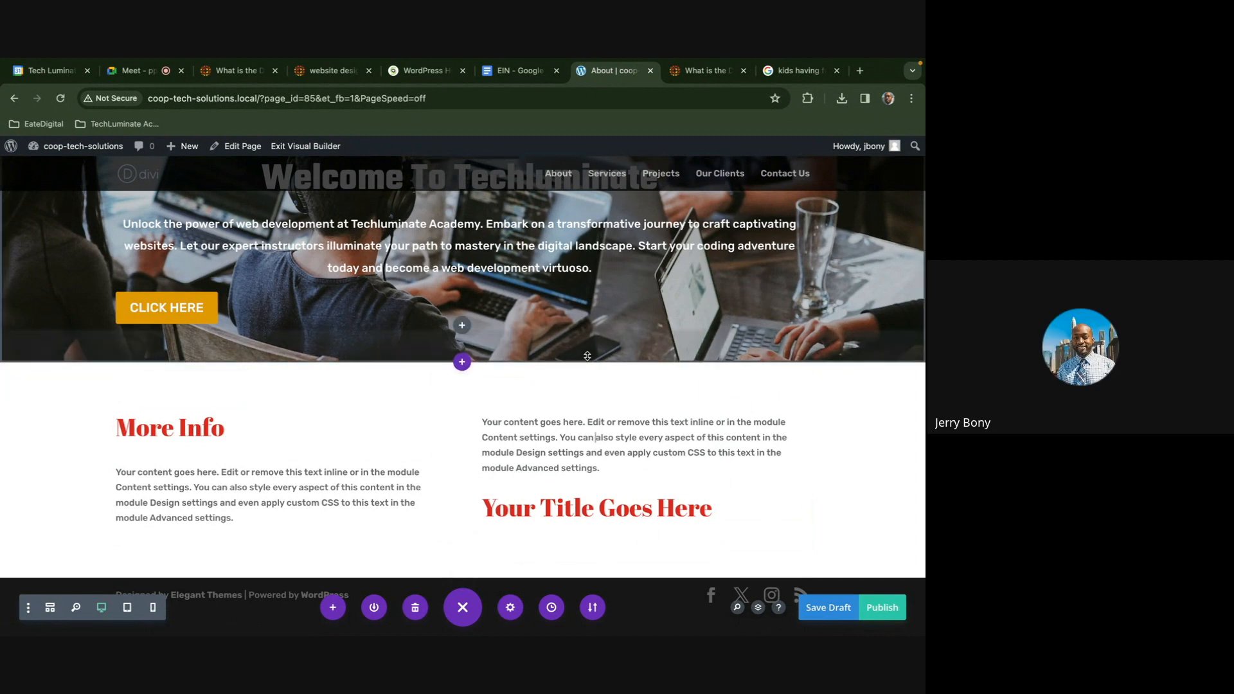
scroll(587, 355, "up", 3)
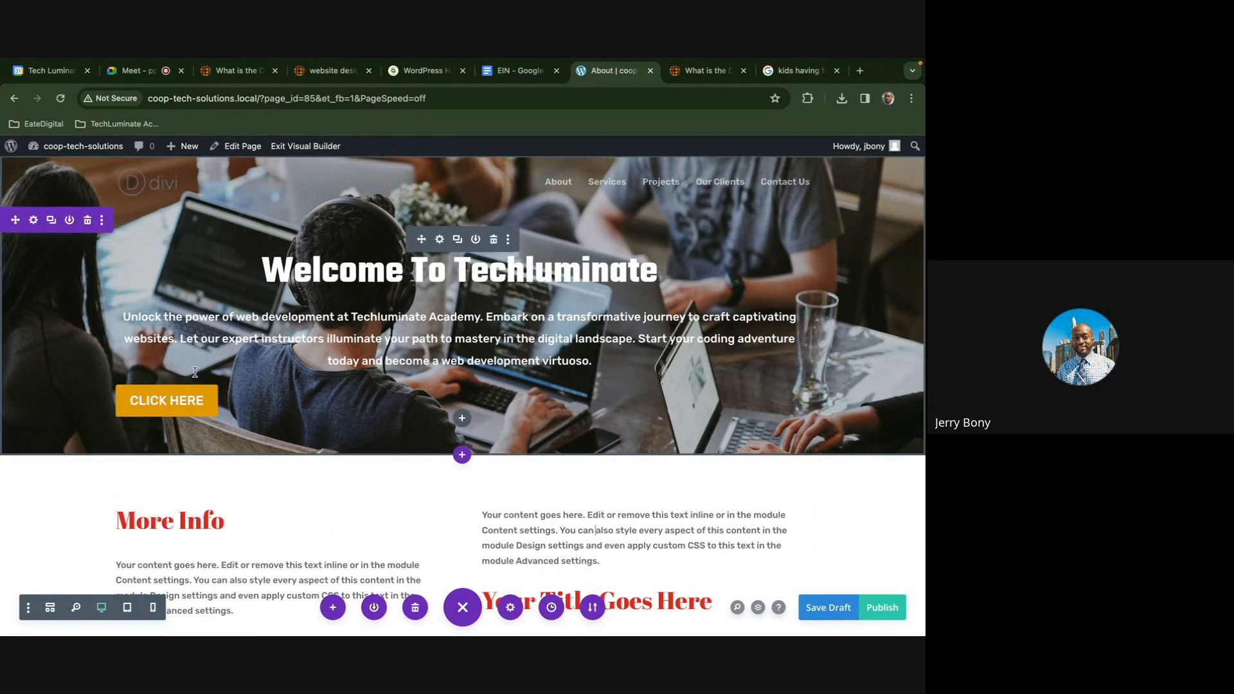
Check the new heading below the second column's text against the More Info heading and save the page
scroll(244, 450, "down", 1)
scroll(462, 472, "down", 2)
scroll(277, 450, "down", 1)
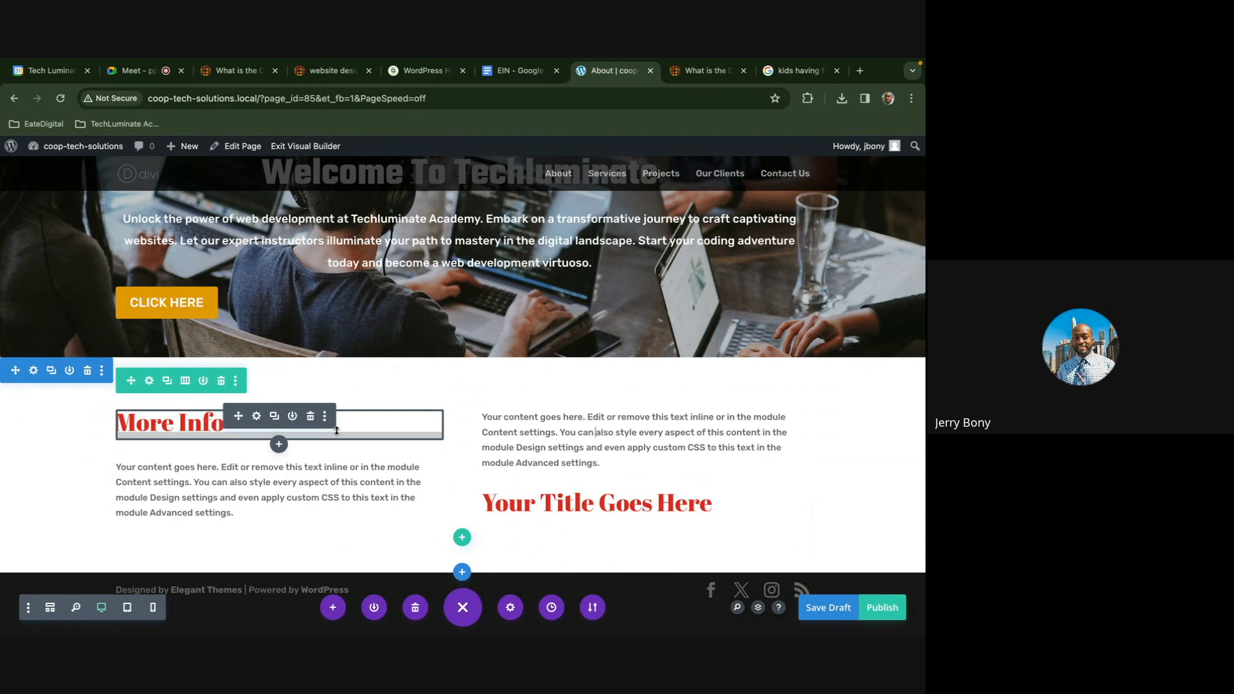
key("ctrl+s")
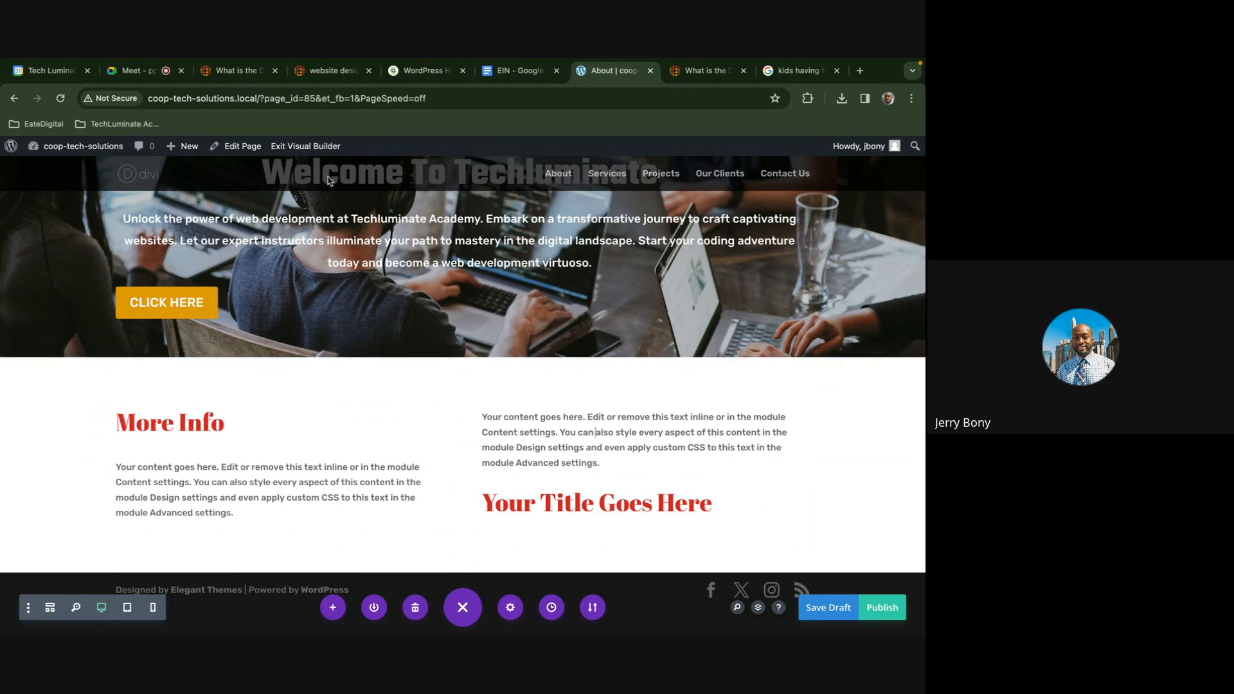
Switch to the What is the Divi Builder lesson and read its closing paragraphs and the yearly subscription offer
left_click(257, 73)
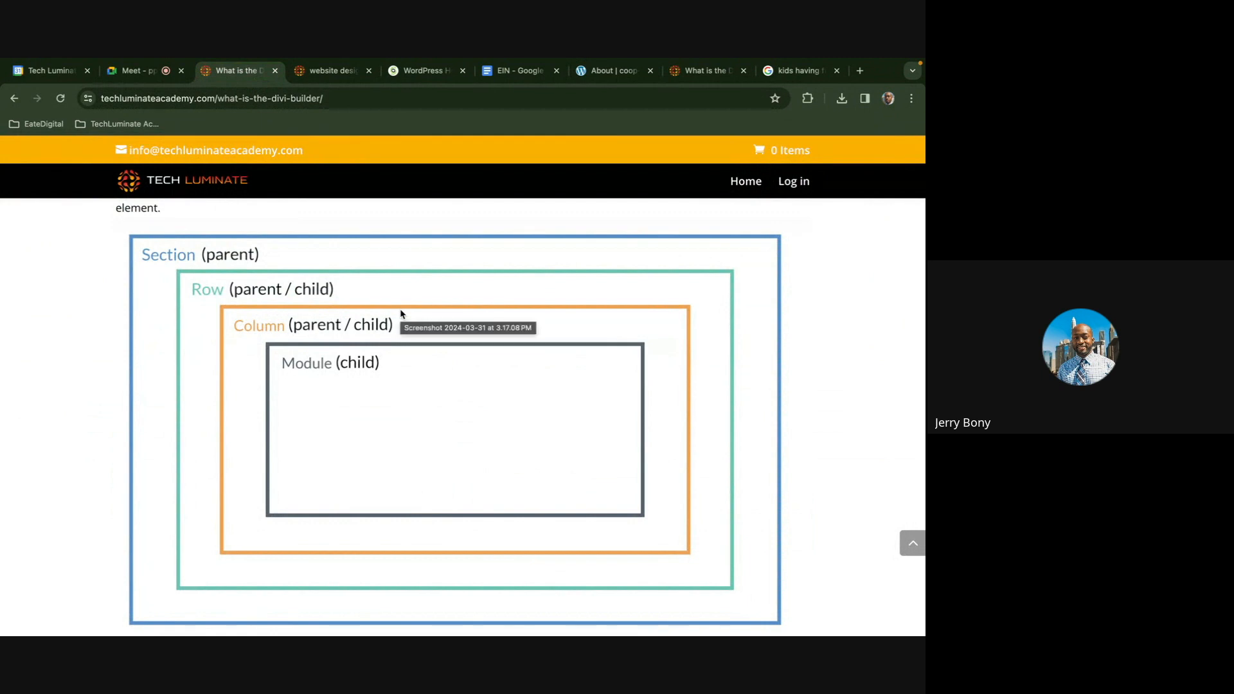
scroll(400, 309, "down", 1)
scroll(400, 311, "down", 3)
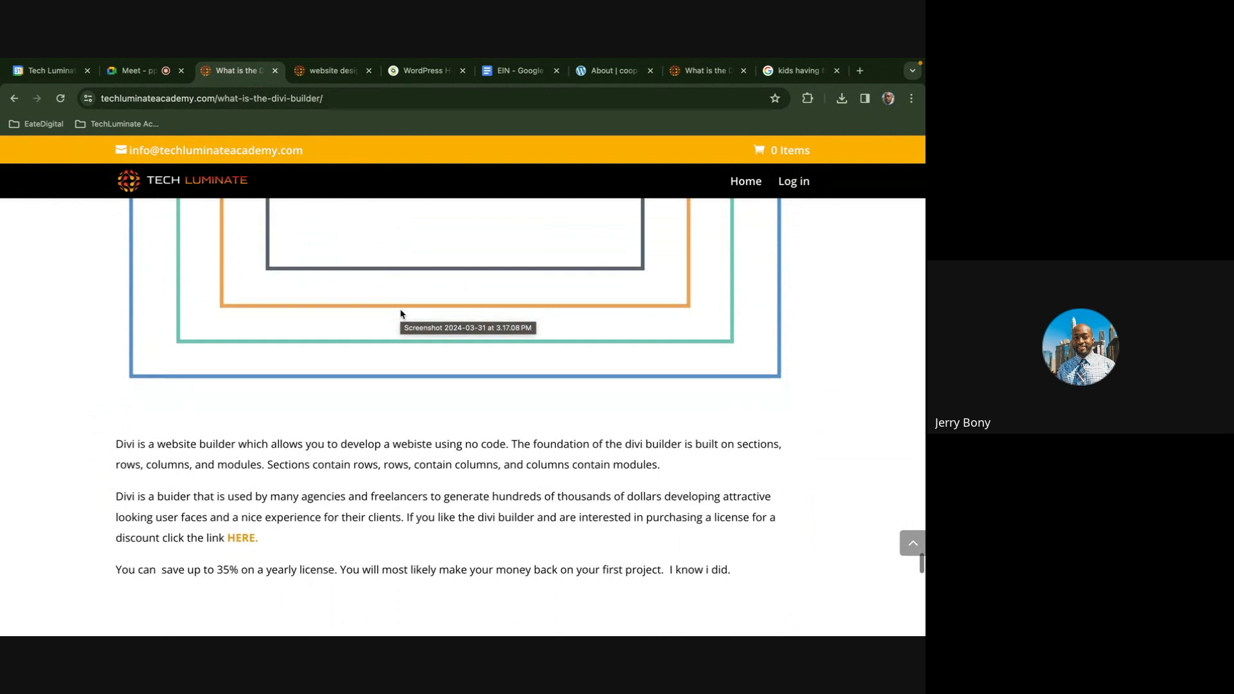
scroll(401, 313, "down", 2)
scroll(400, 314, "up", 1)
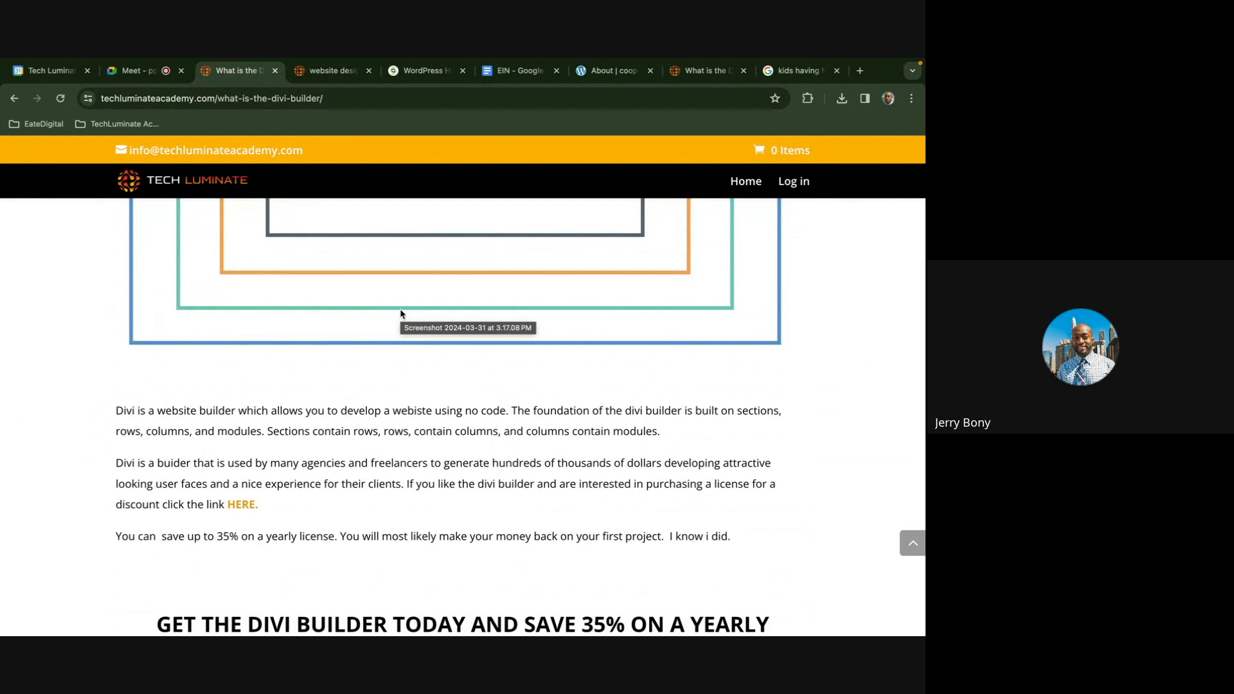
scroll(400, 313, "down", 1)
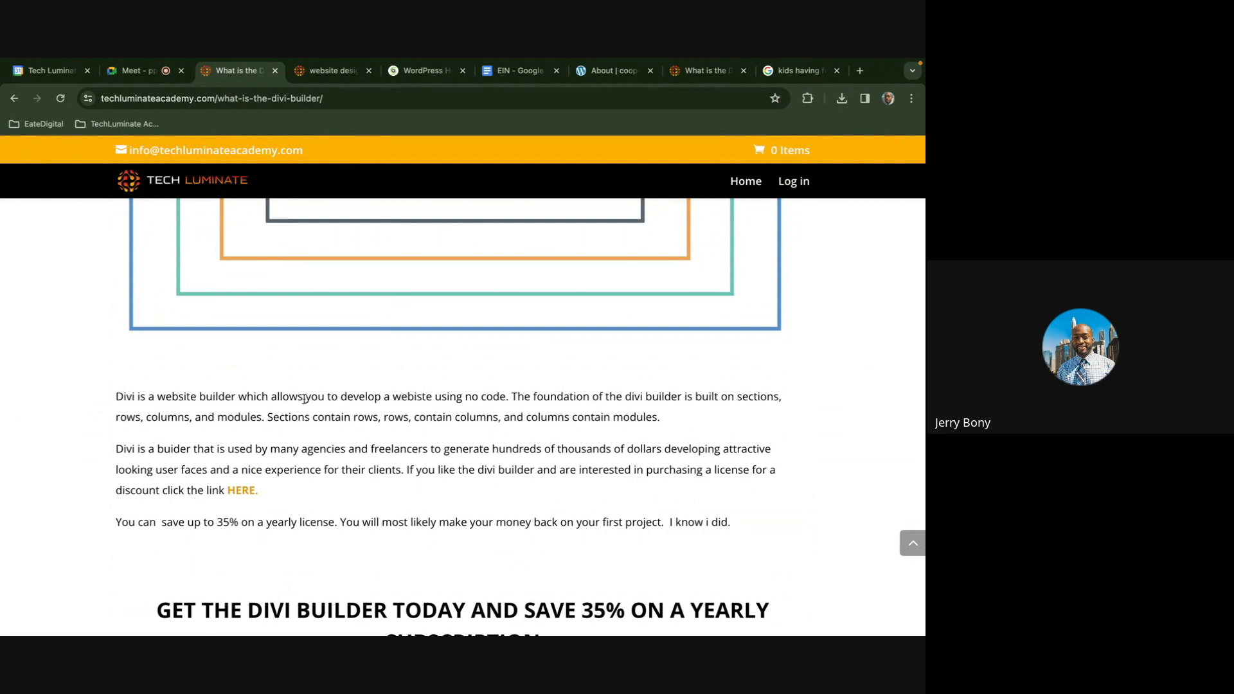
scroll(306, 415, "down", 2)
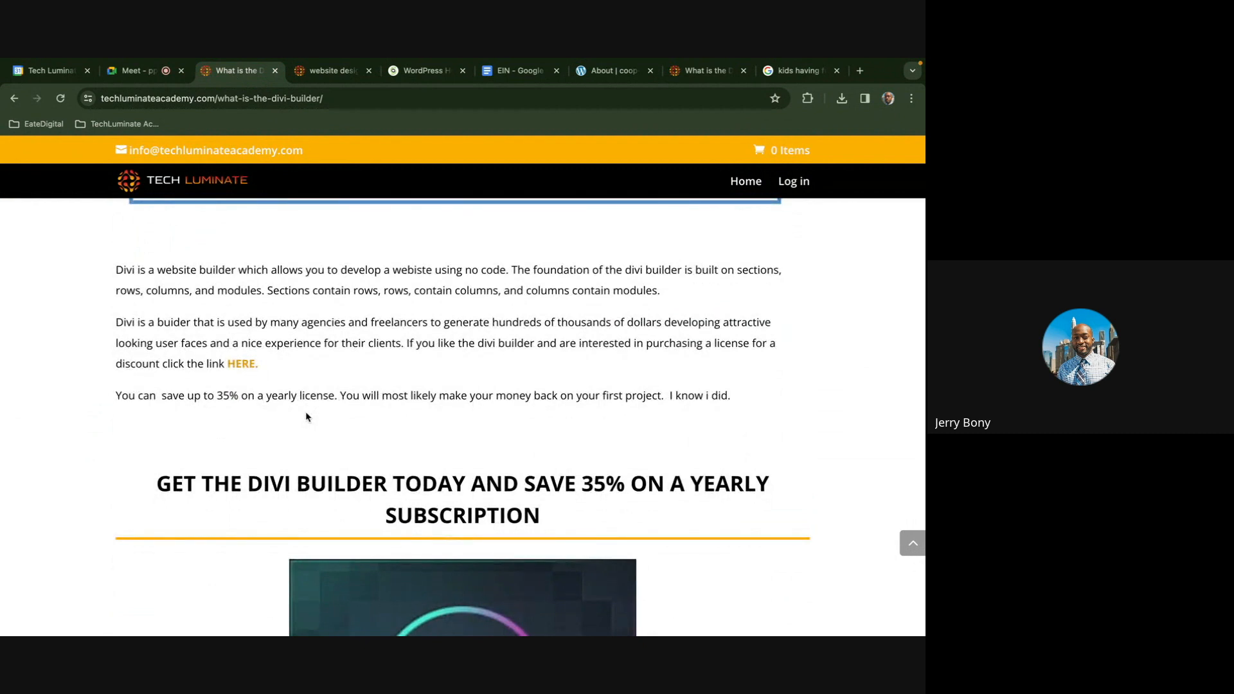
scroll(299, 409, "down", 5)
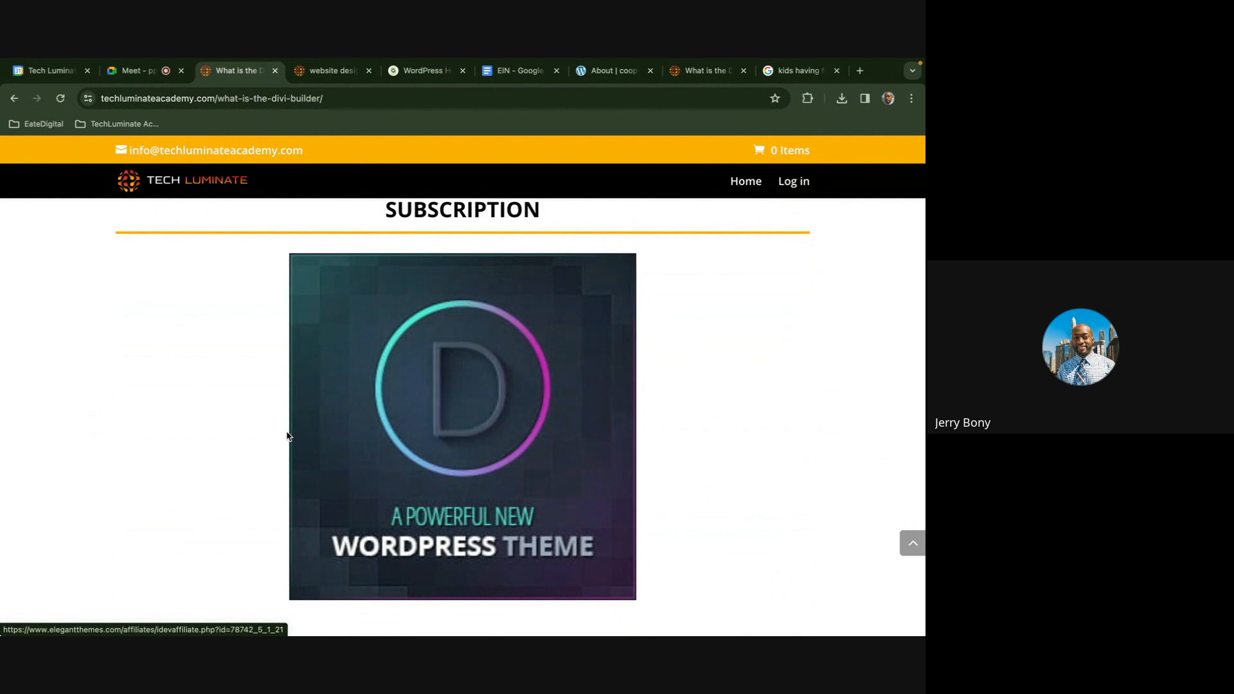
scroll(287, 433, "down", 3)
scroll(386, 438, "up", 4)
Open the Divi product page from the lesson's WordPress theme banner and review its visual editing features and website modules
left_click(387, 438)
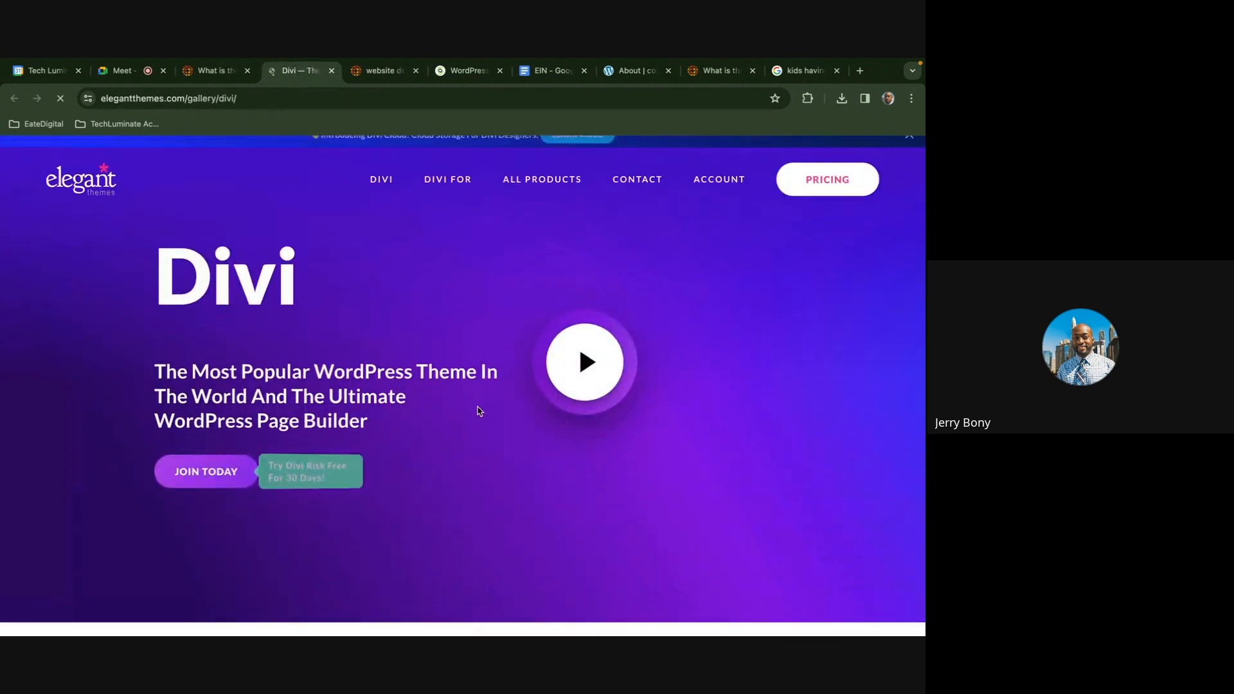
scroll(479, 411, "down", 1)
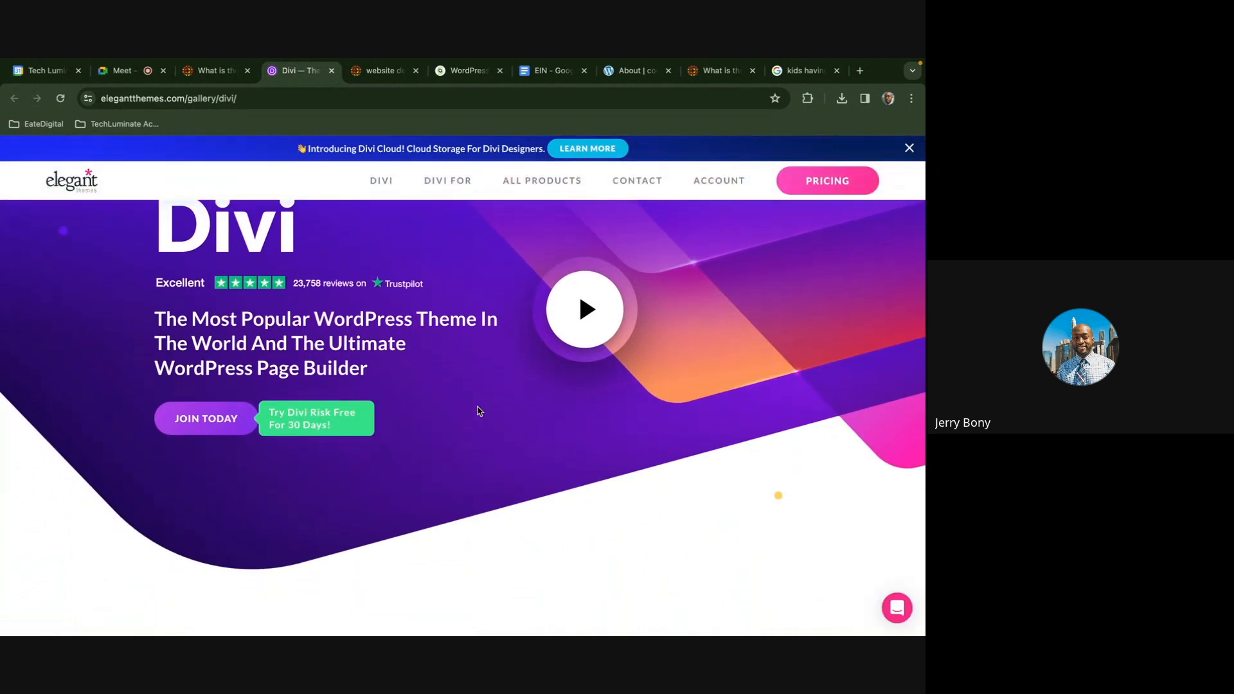
scroll(479, 414, "down", 1)
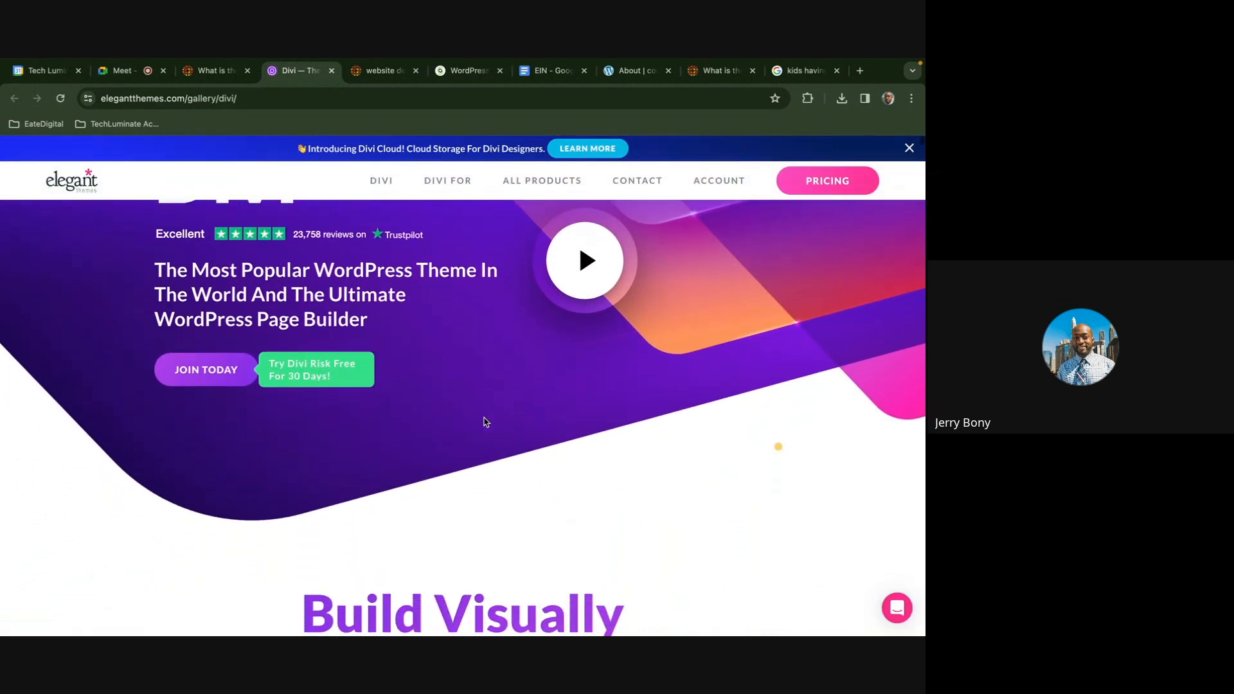
scroll(485, 422, "down", 4)
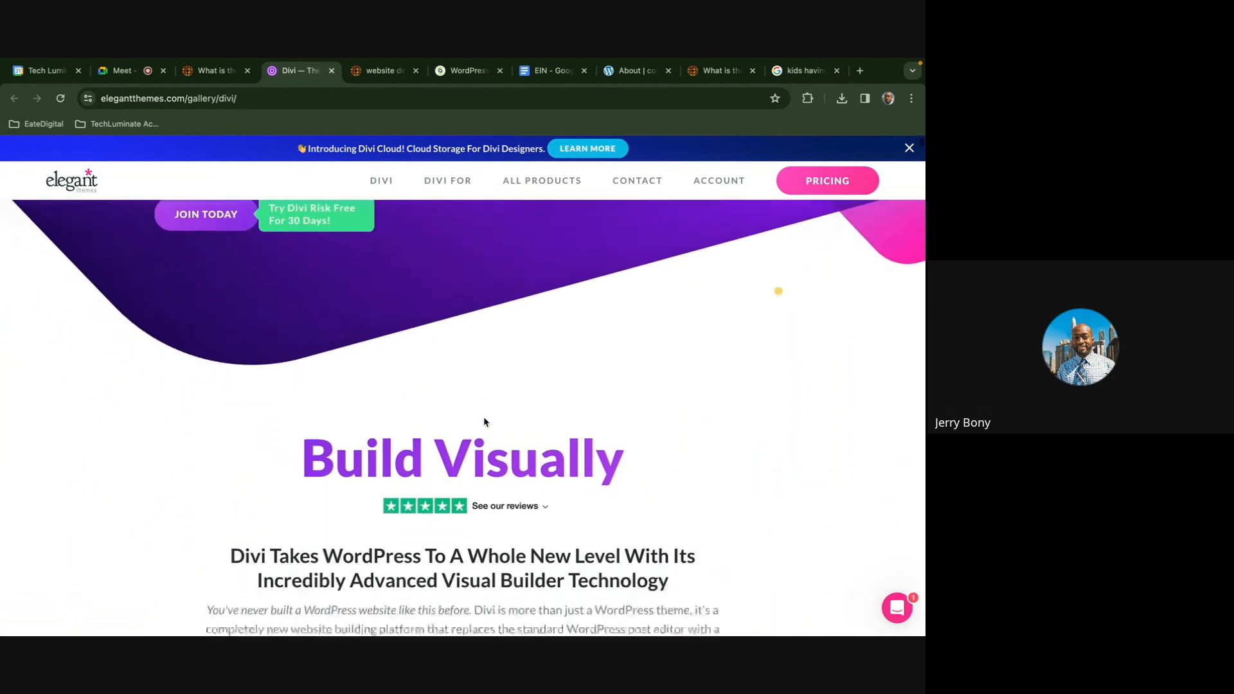
scroll(484, 418, "down", 6)
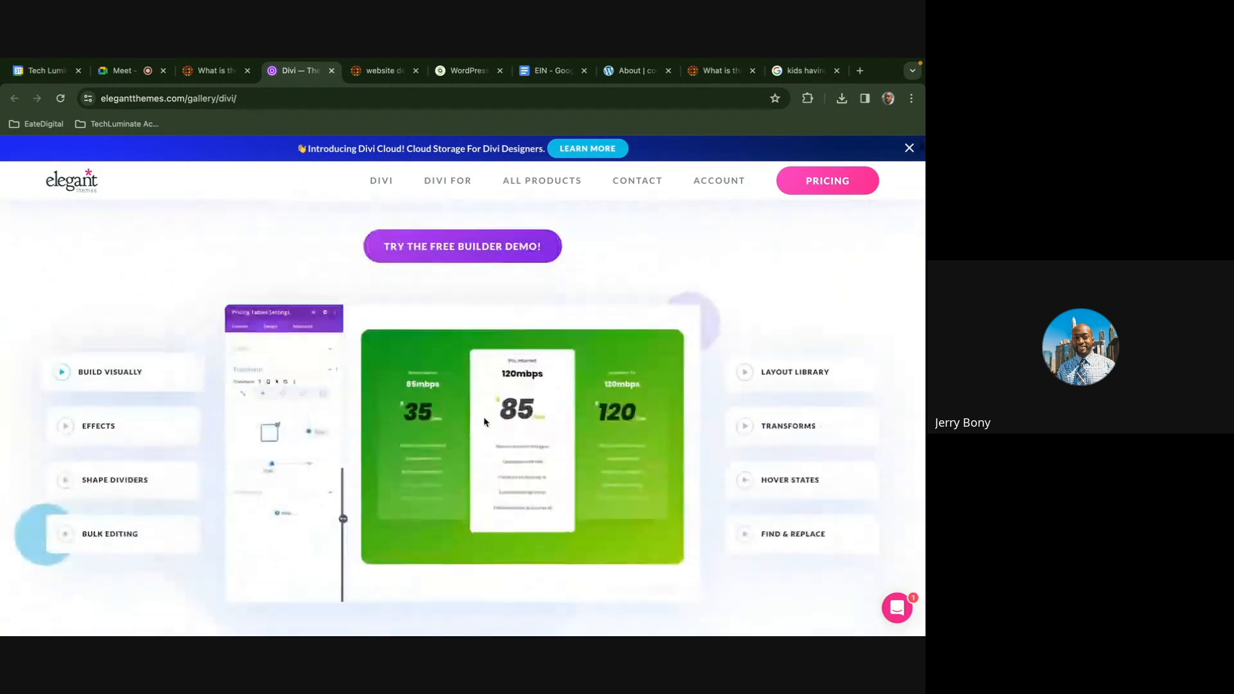
scroll(484, 421, "down", 8)
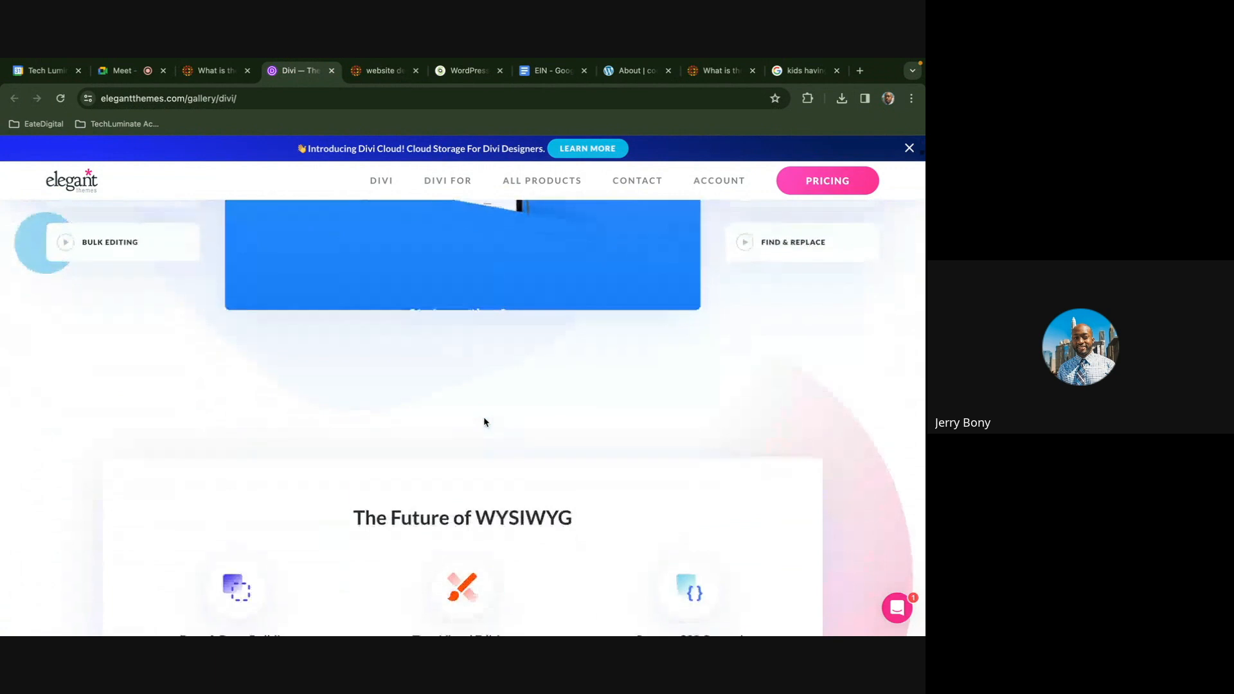
scroll(485, 421, "down", 7)
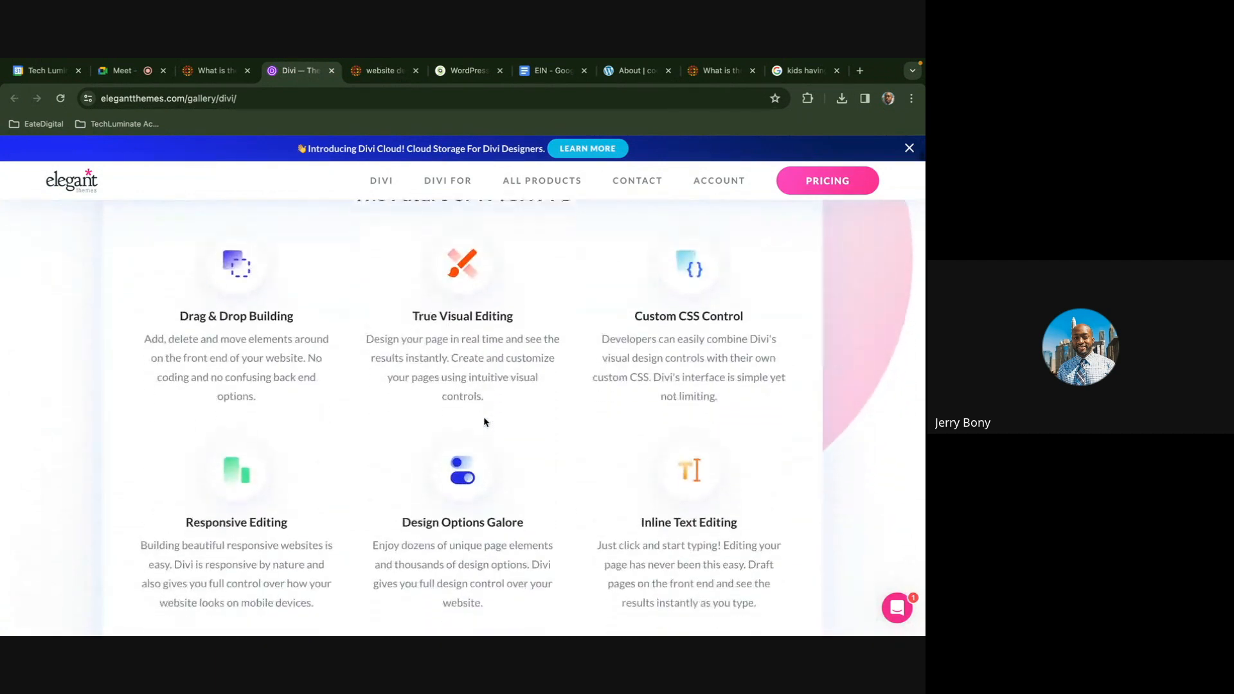
scroll(484, 421, "down", 10)
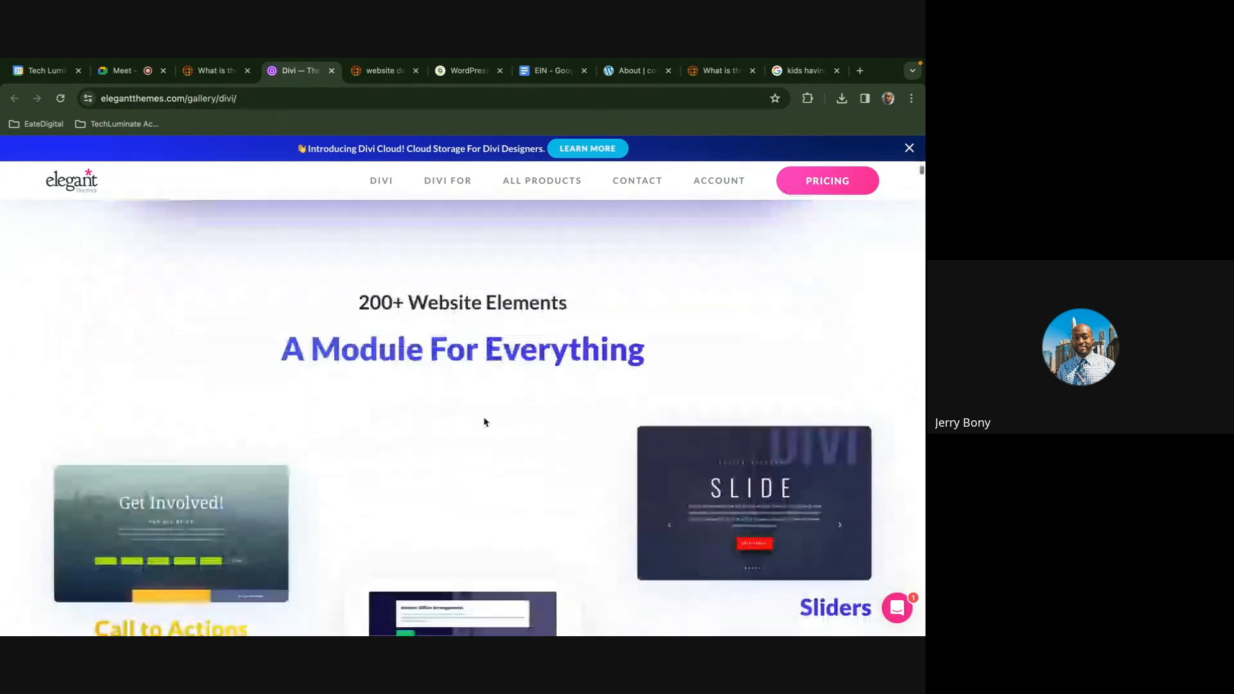
scroll(484, 422, "down", 5)
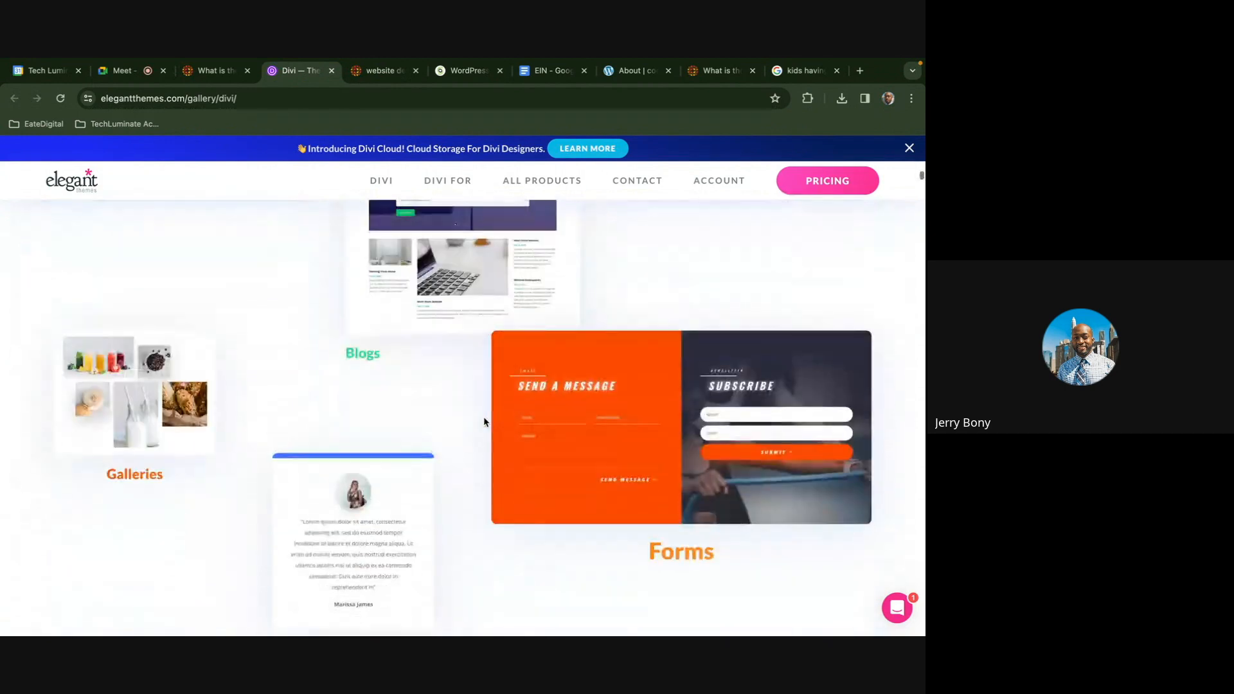
scroll(484, 421, "down", 4)
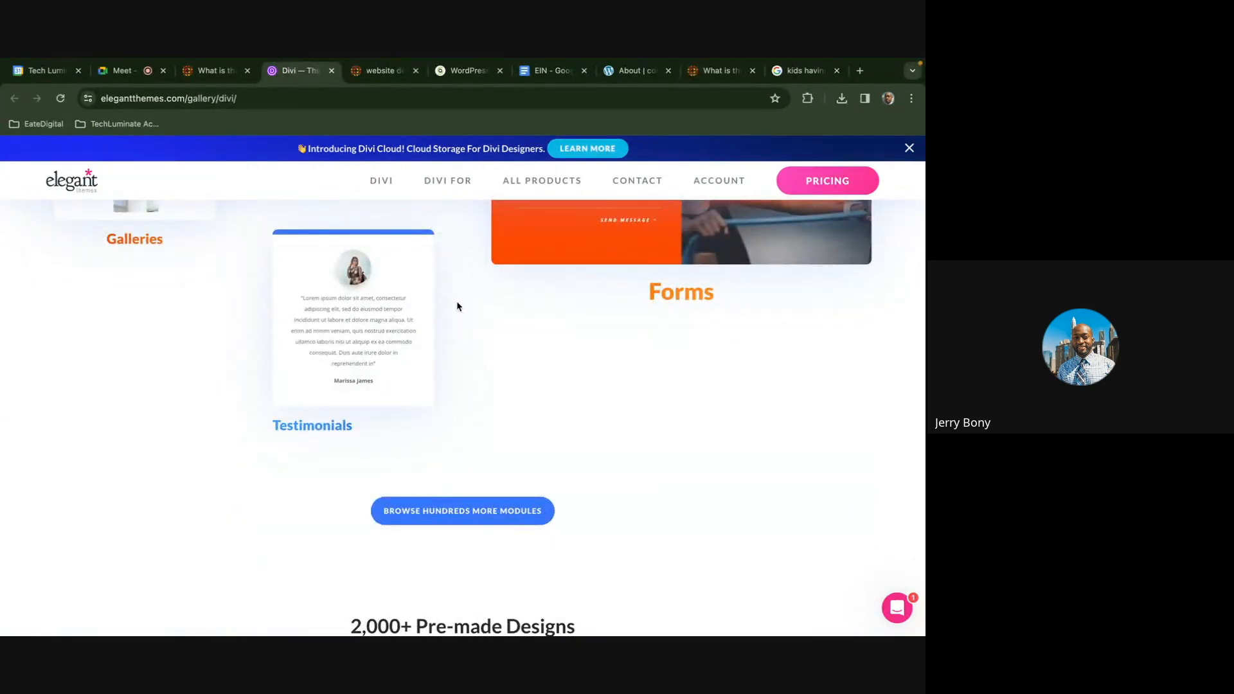
Open the Extra Magazine Theme product page and look through its introduction and sample magazine layouts
mouse_move(533, 190)
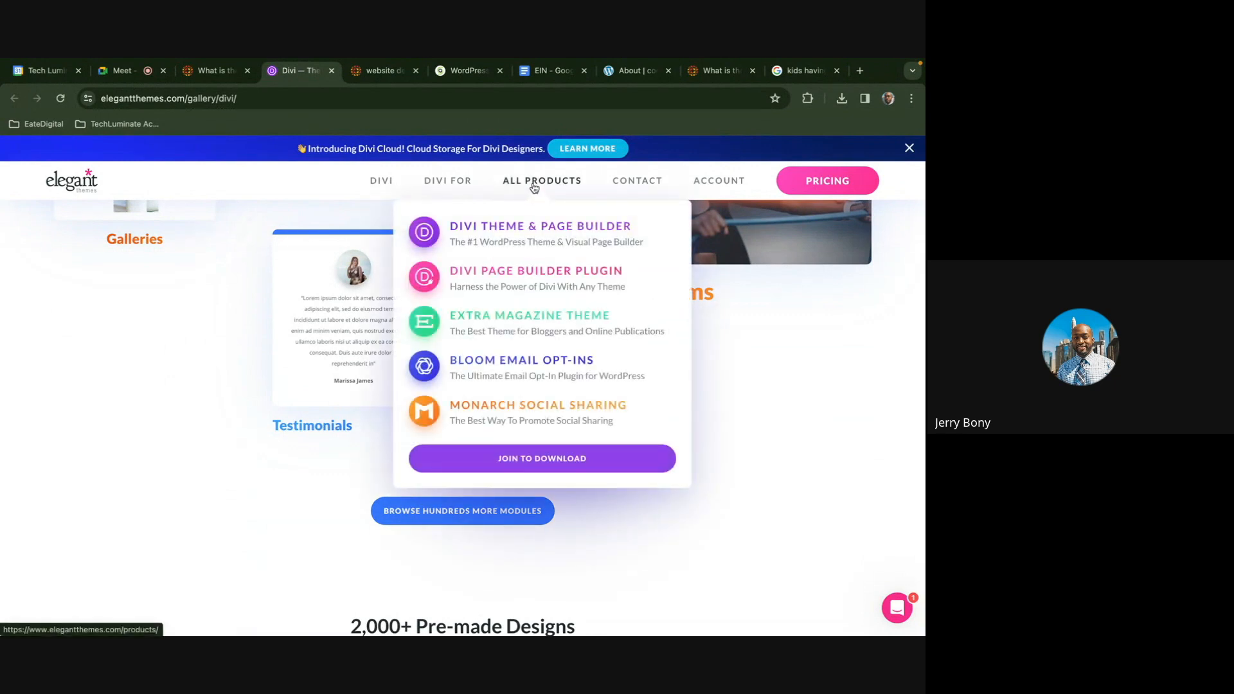
left_click(531, 324)
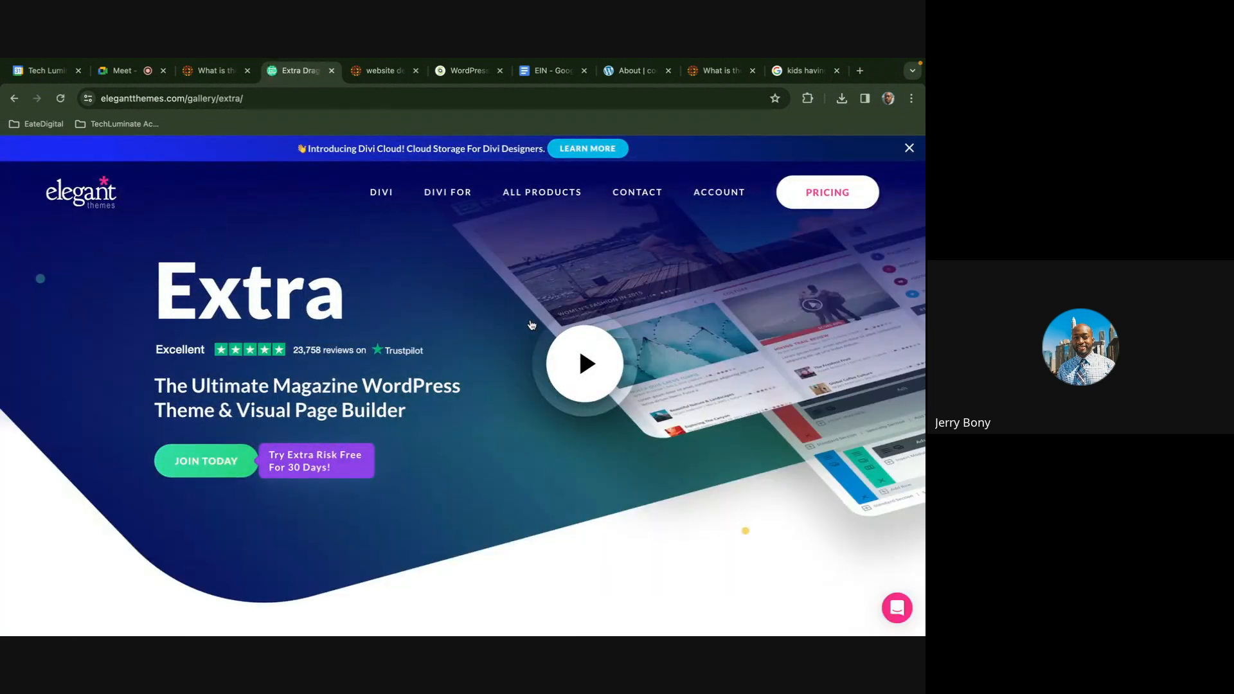
scroll(532, 324, "down", 5)
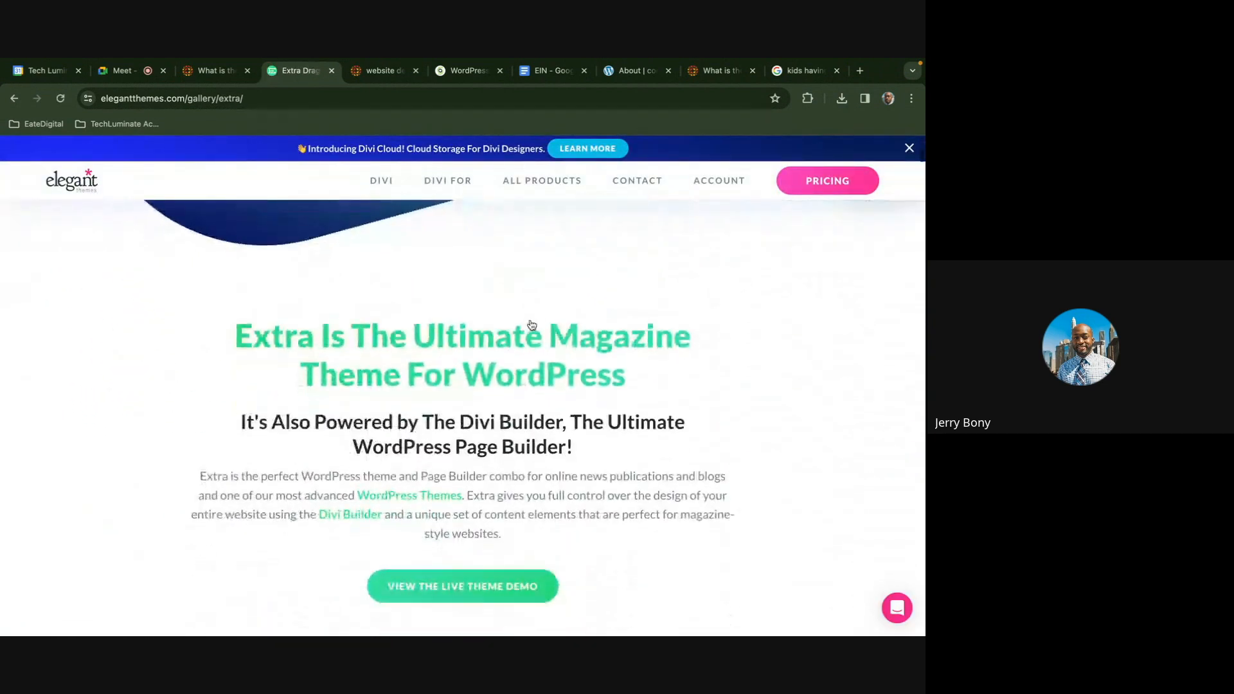
scroll(532, 324, "down", 7)
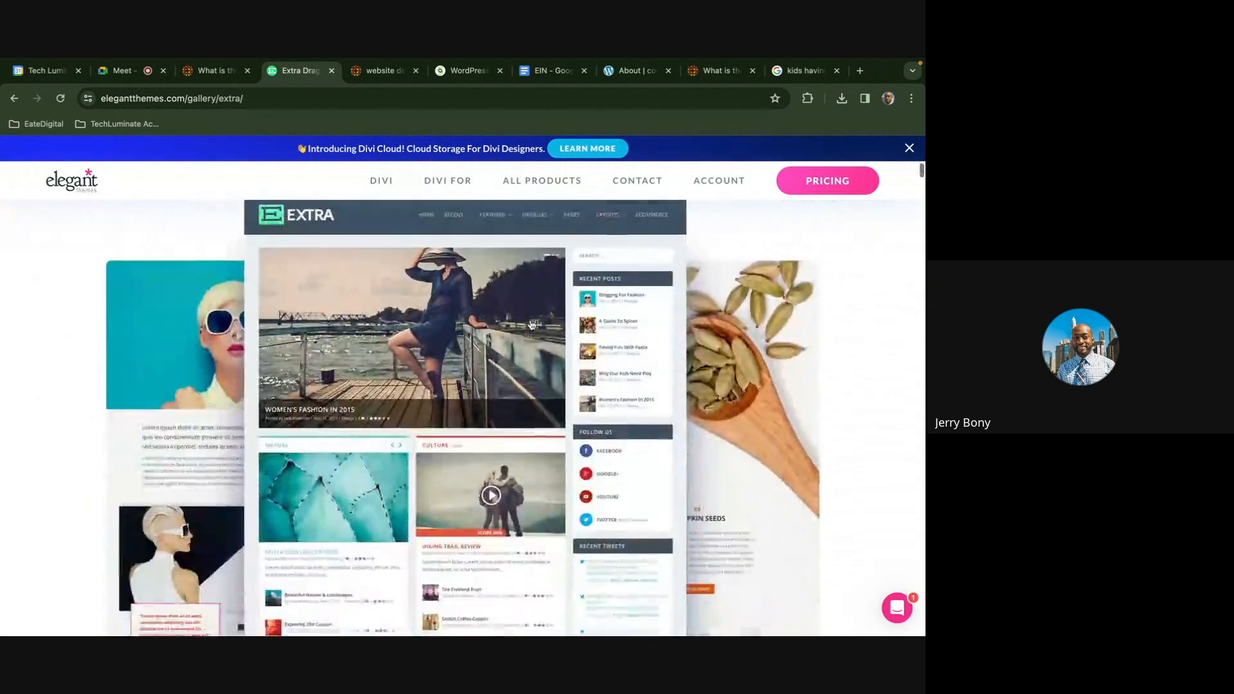
scroll(531, 324, "down", 6)
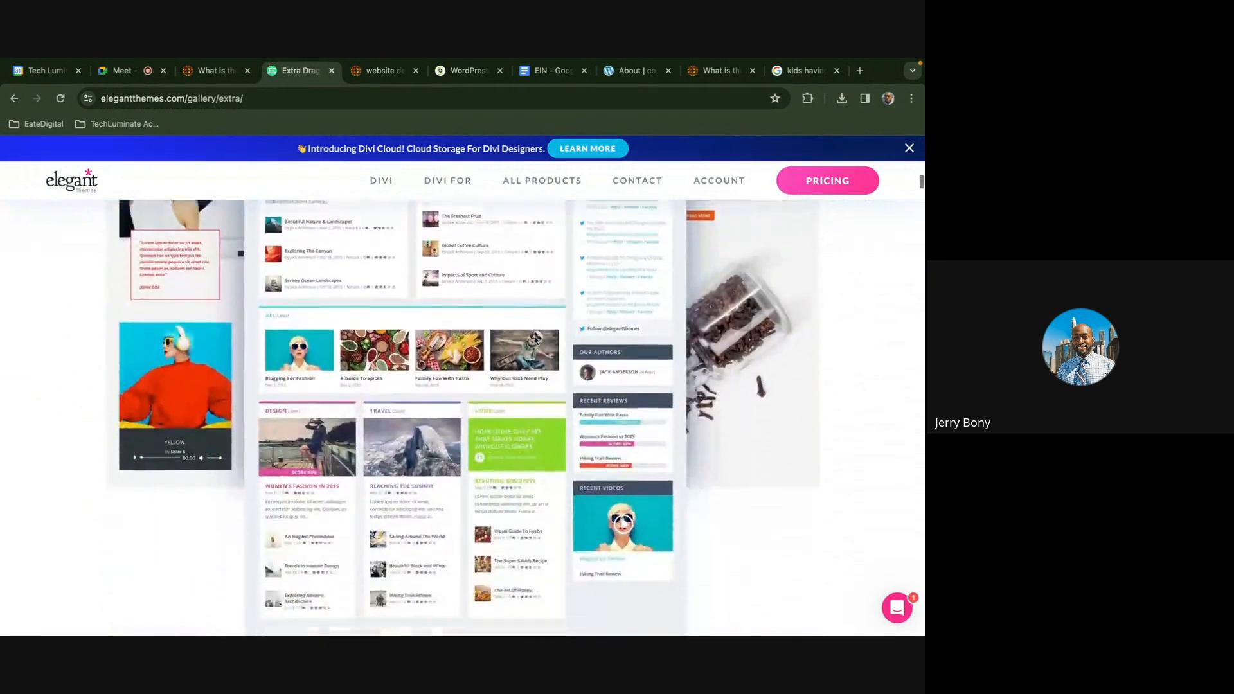
scroll(532, 324, "down", 3)
scroll(540, 270, "up", 2)
Open the Bloom Email Opt-Ins product page and examine its benefits, opt-in display types and automatic triggers
mouse_move(545, 191)
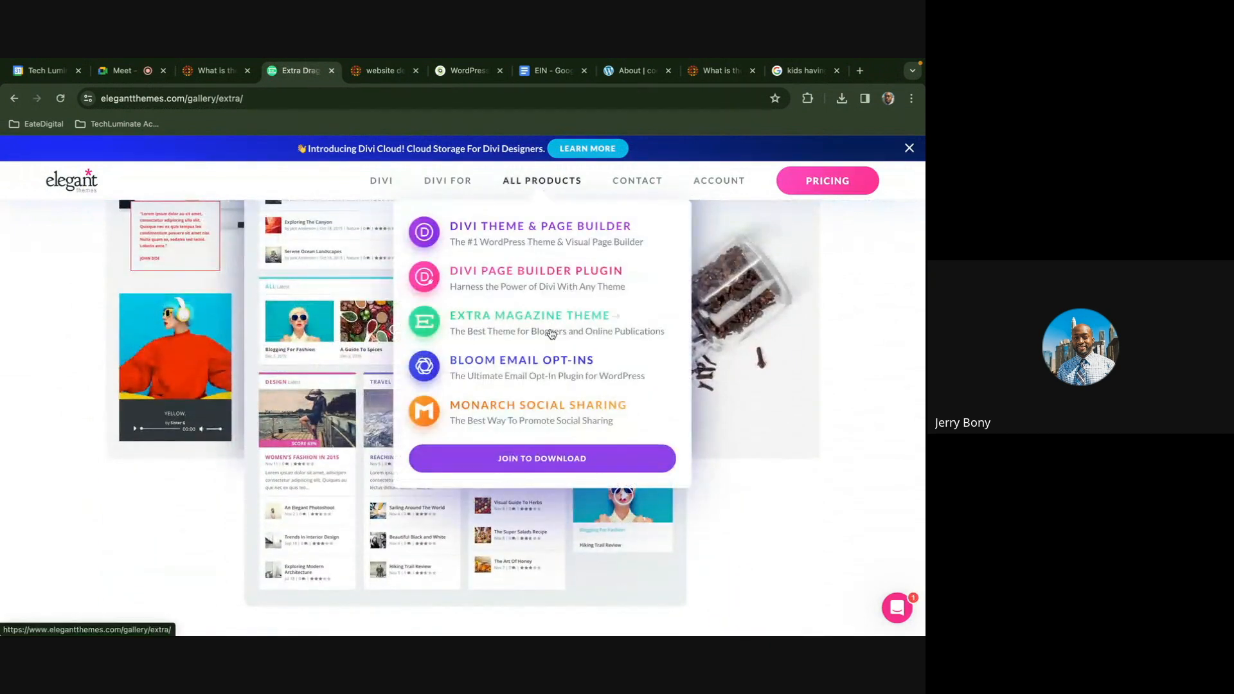
left_click(550, 361)
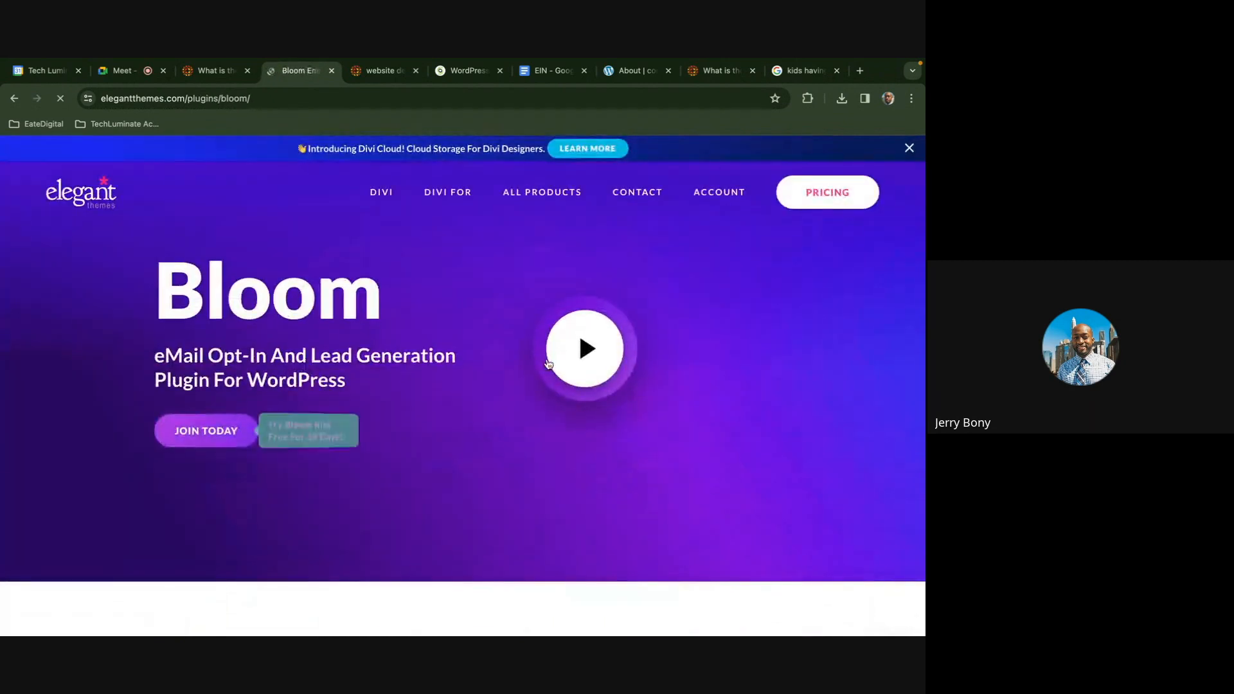
scroll(547, 360, "down", 5)
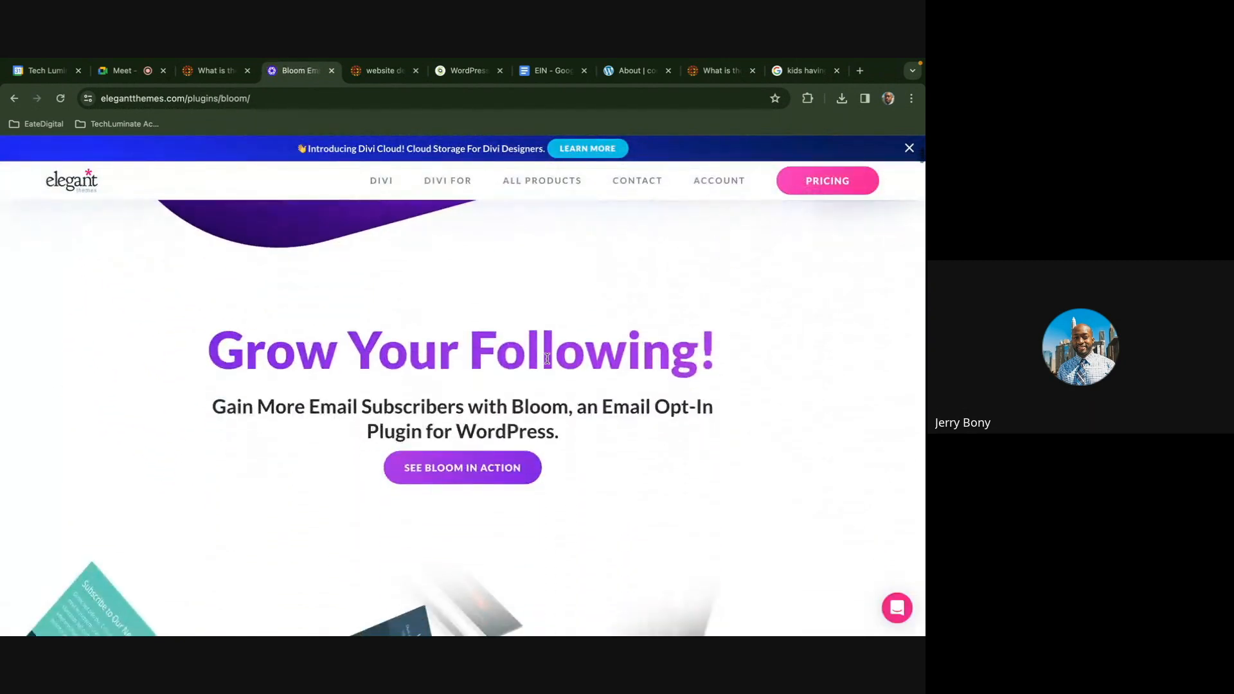
scroll(547, 357, "down", 5)
scroll(547, 363, "down", 6)
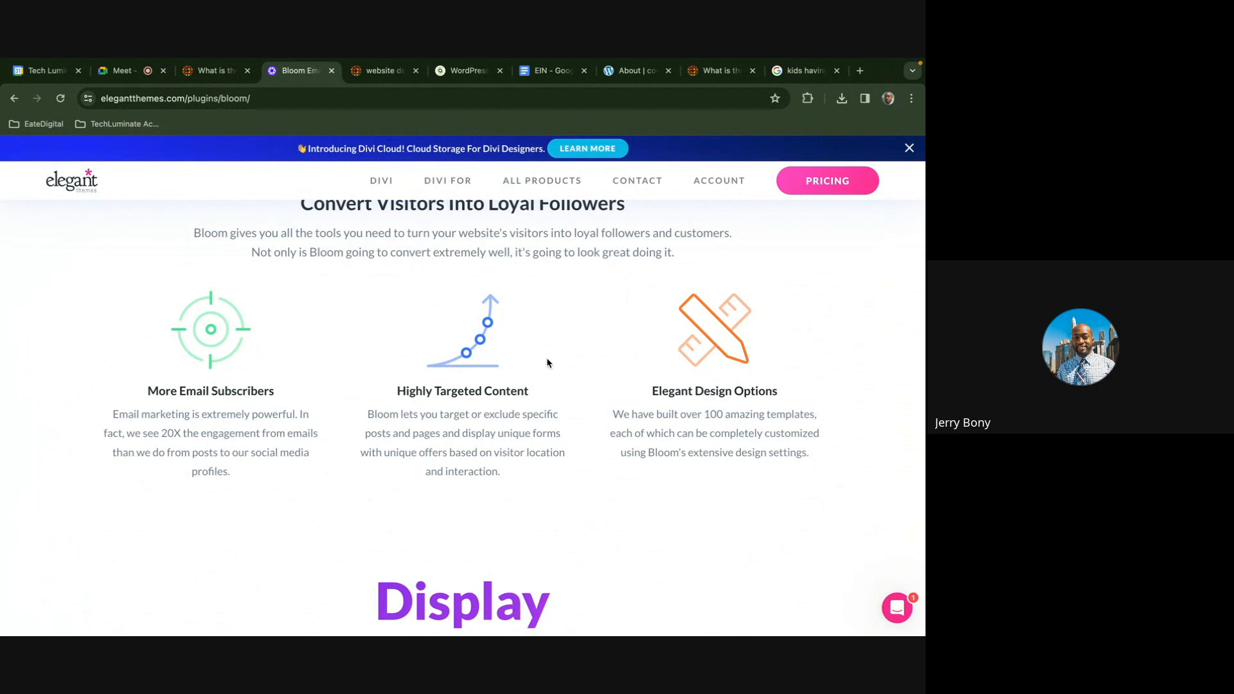
scroll(547, 364, "down", 6)
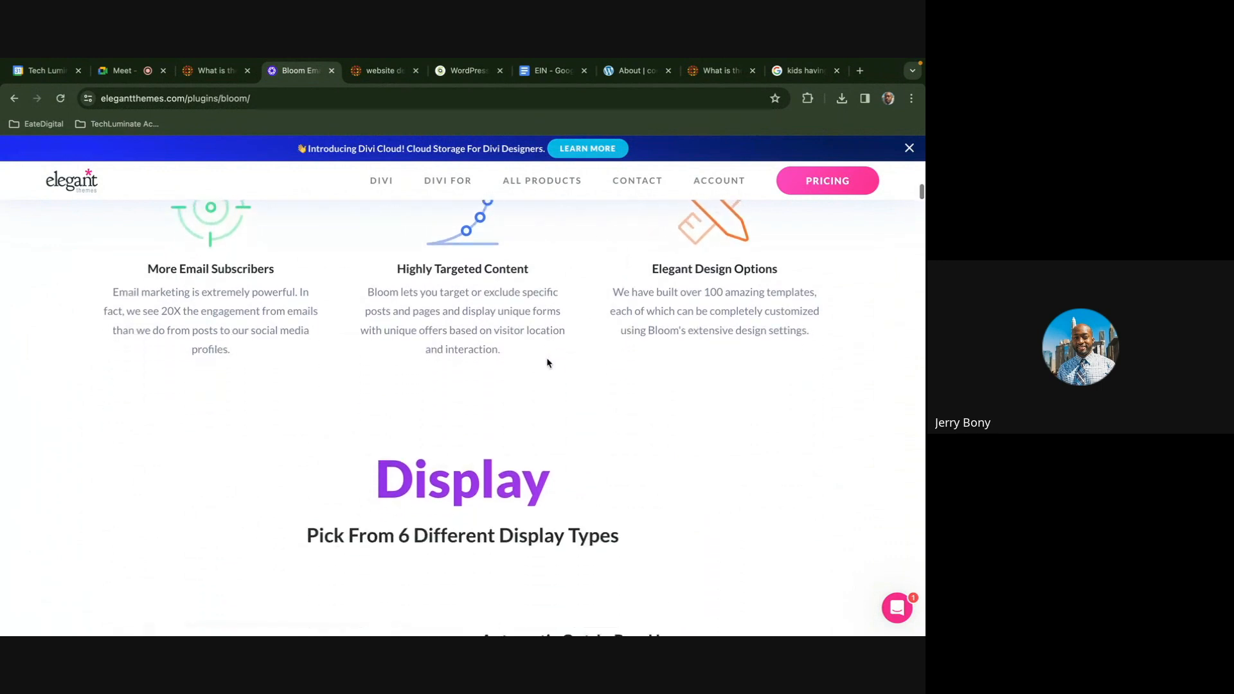
scroll(546, 357, "down", 5)
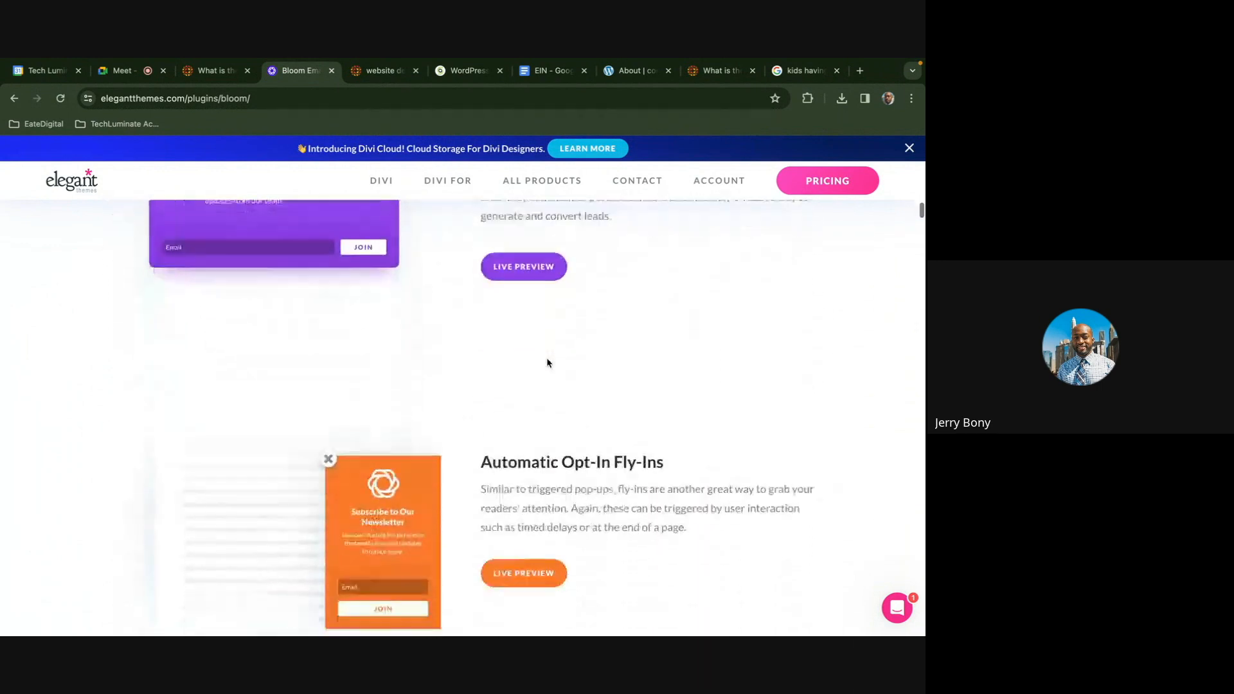
scroll(547, 358, "down", 8)
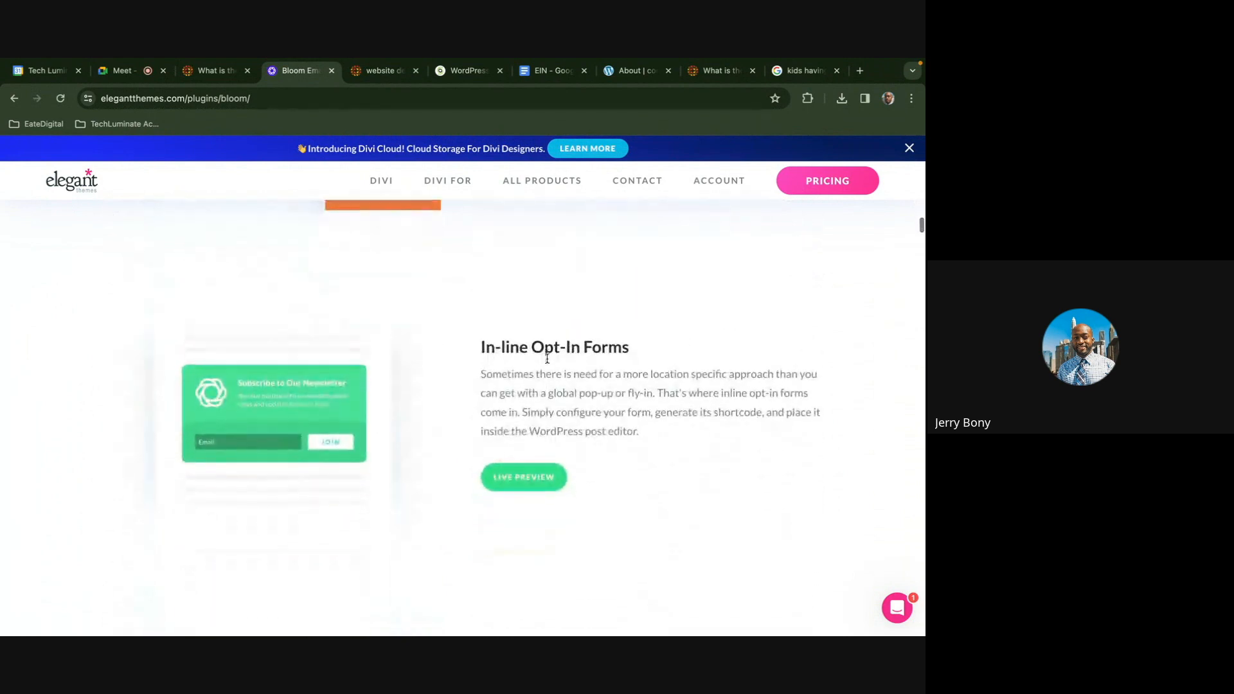
scroll(547, 358, "down", 7)
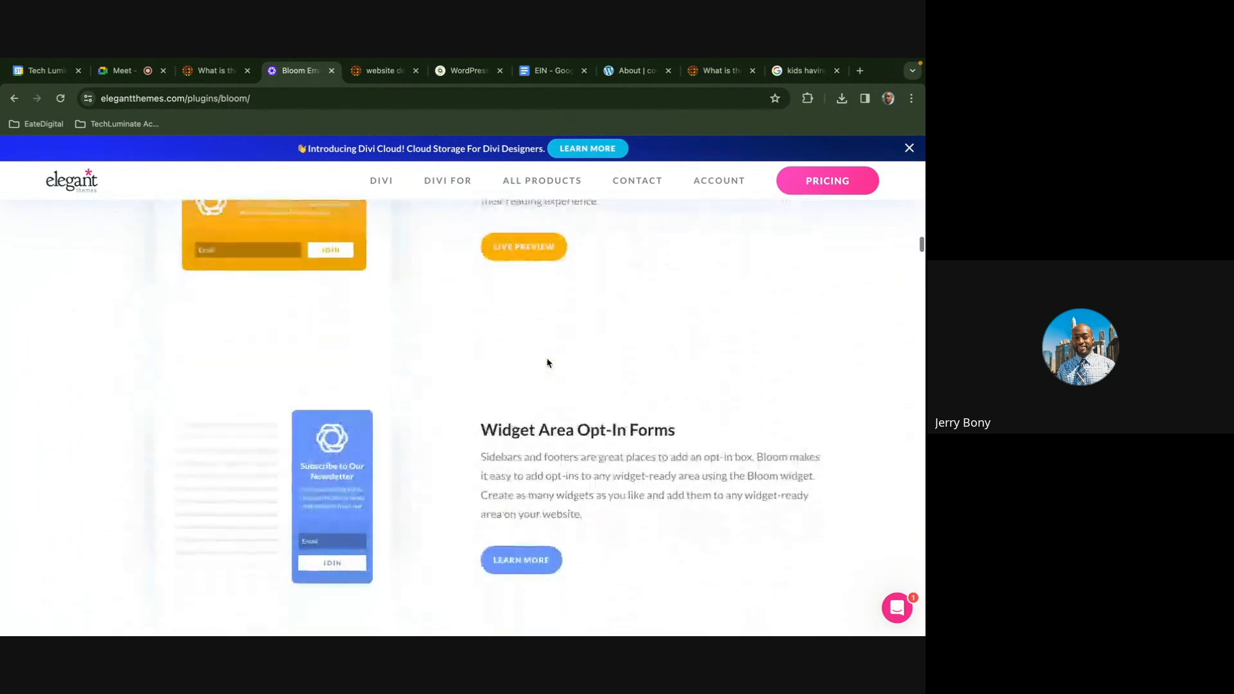
scroll(547, 359, "down", 3)
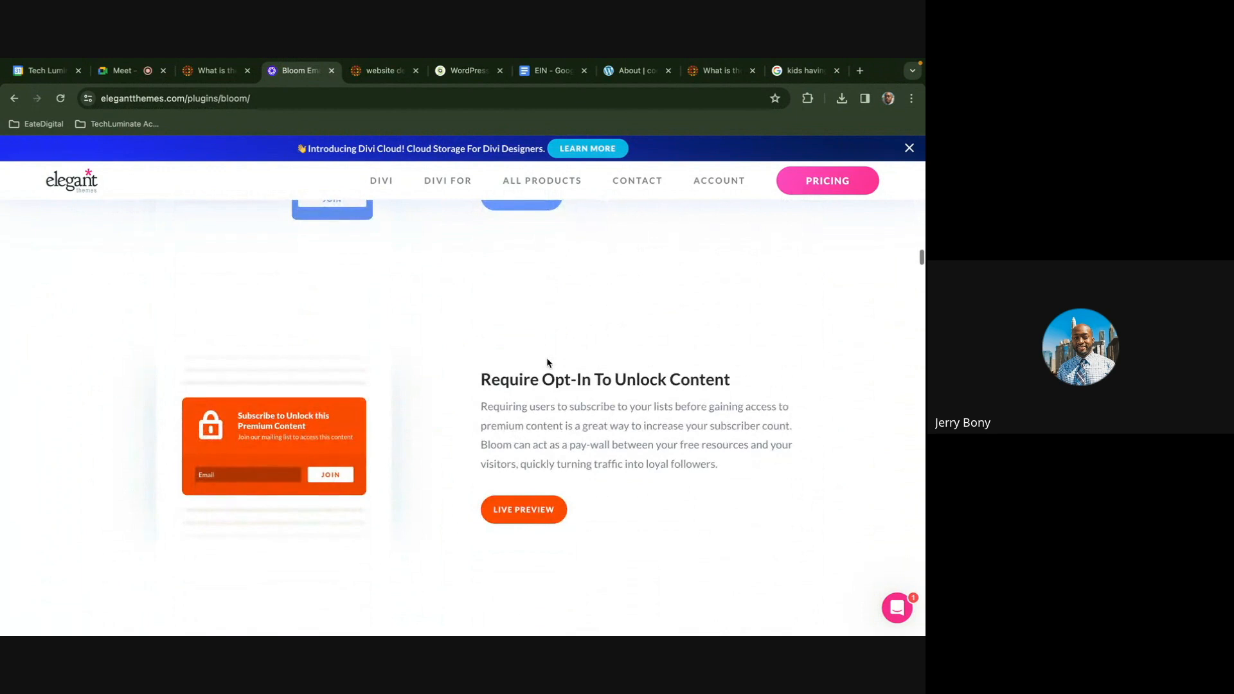
scroll(548, 364, "down", 2)
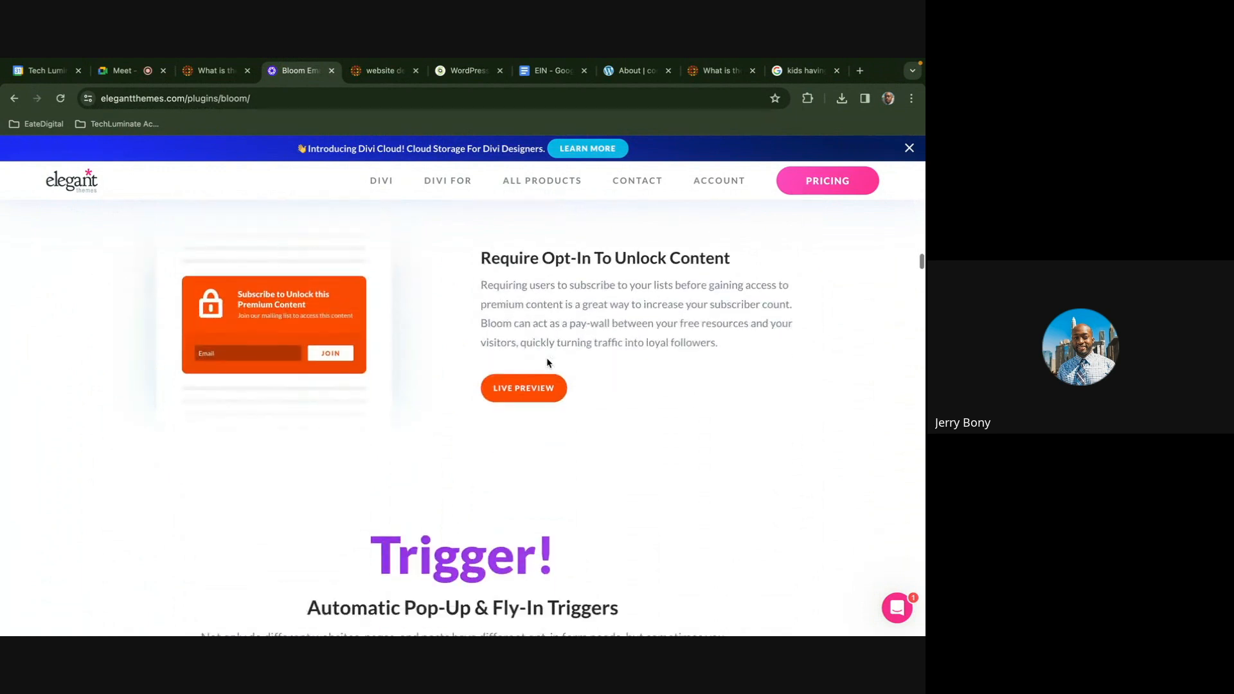
scroll(547, 364, "down", 1)
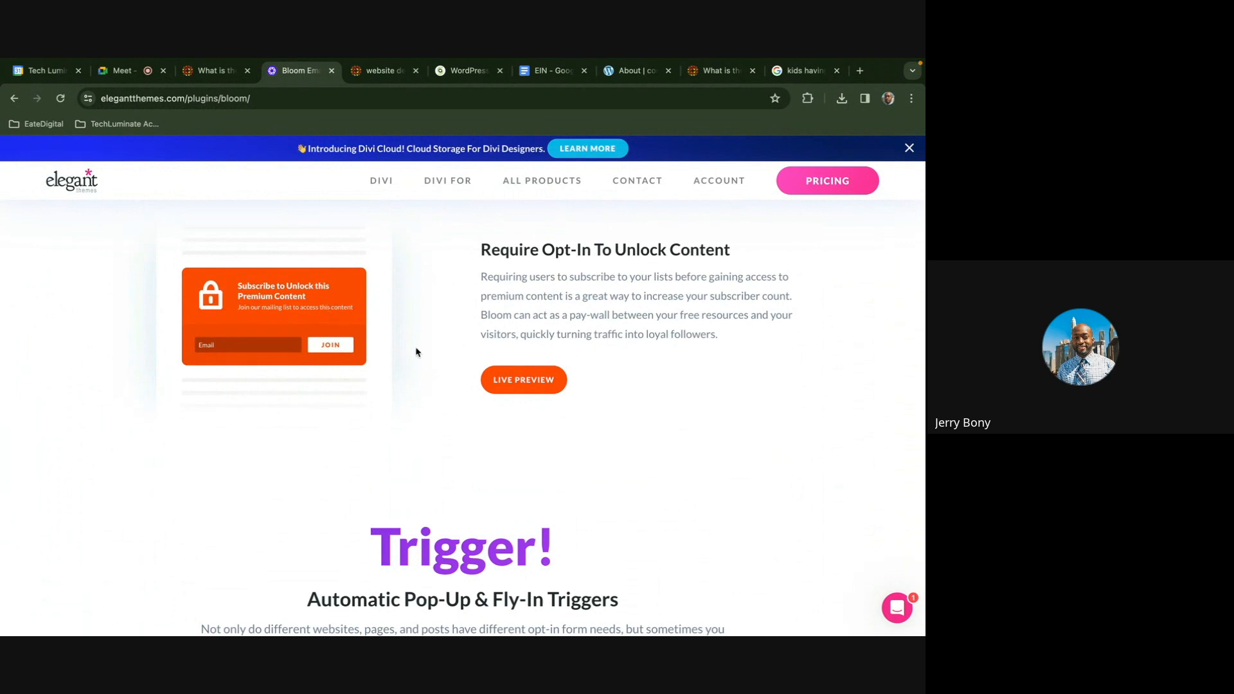
scroll(416, 352, "down", 4)
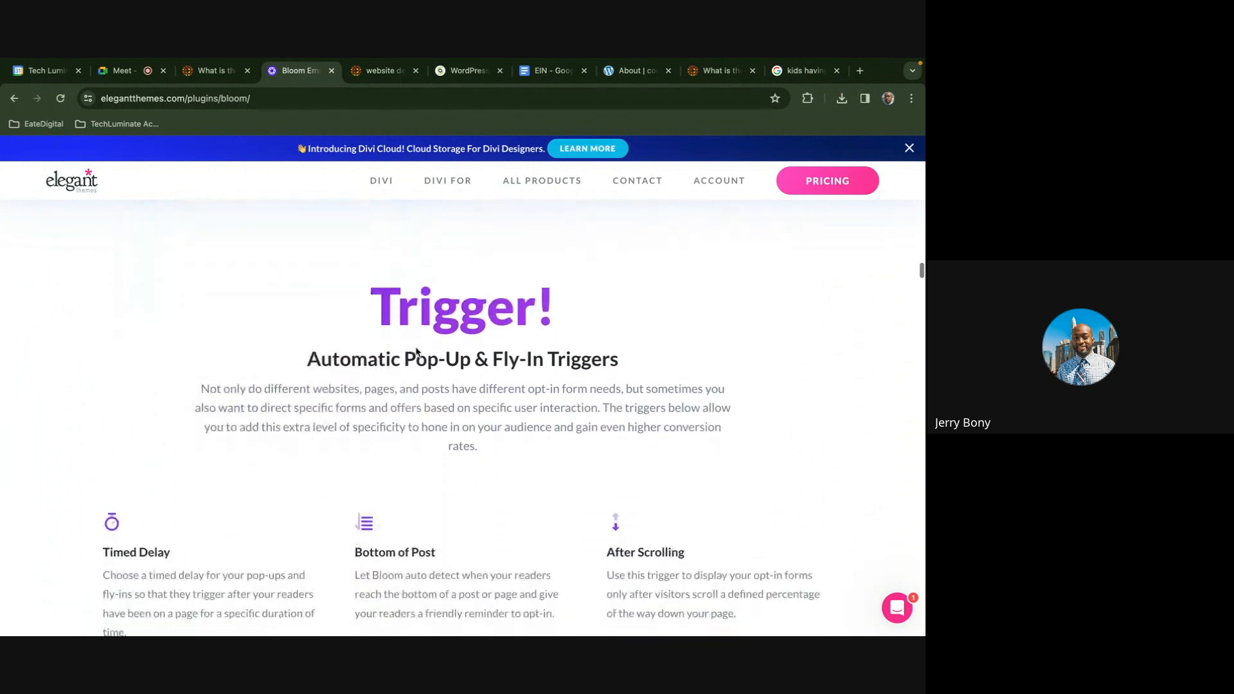
Read the rest of Bloom's automatic trigger options and continue to its email marketing integrations
scroll(417, 350, "down", 1)
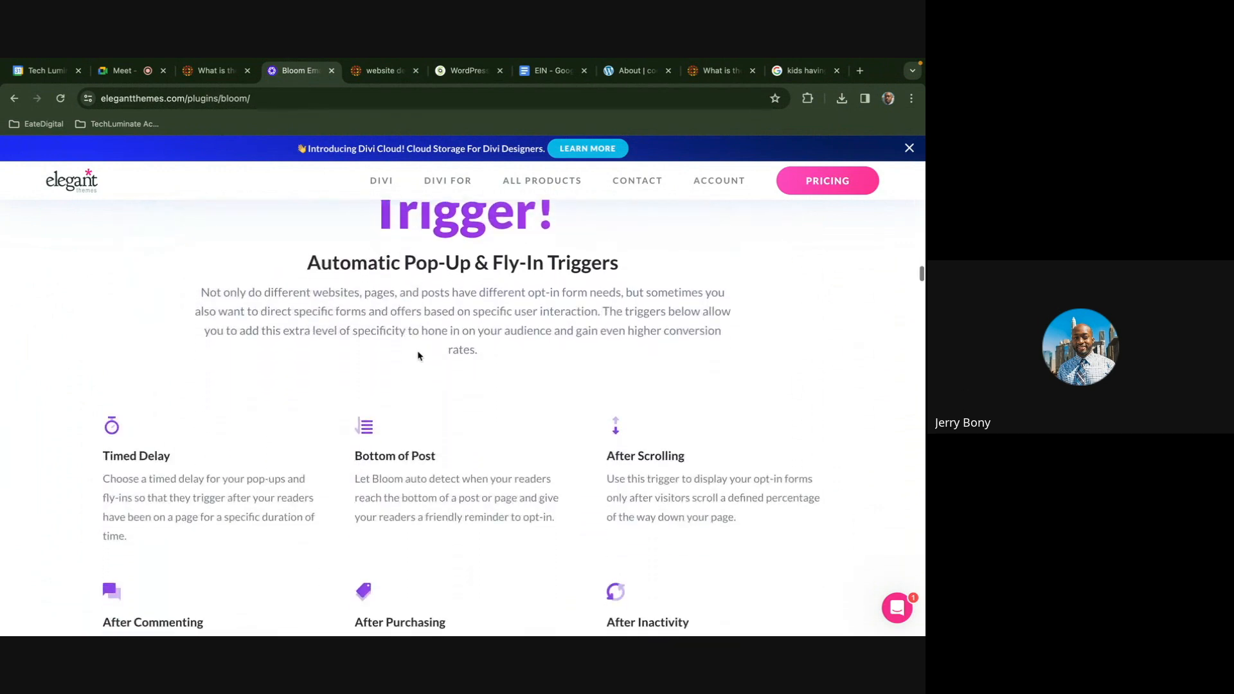
scroll(418, 355, "up", 1)
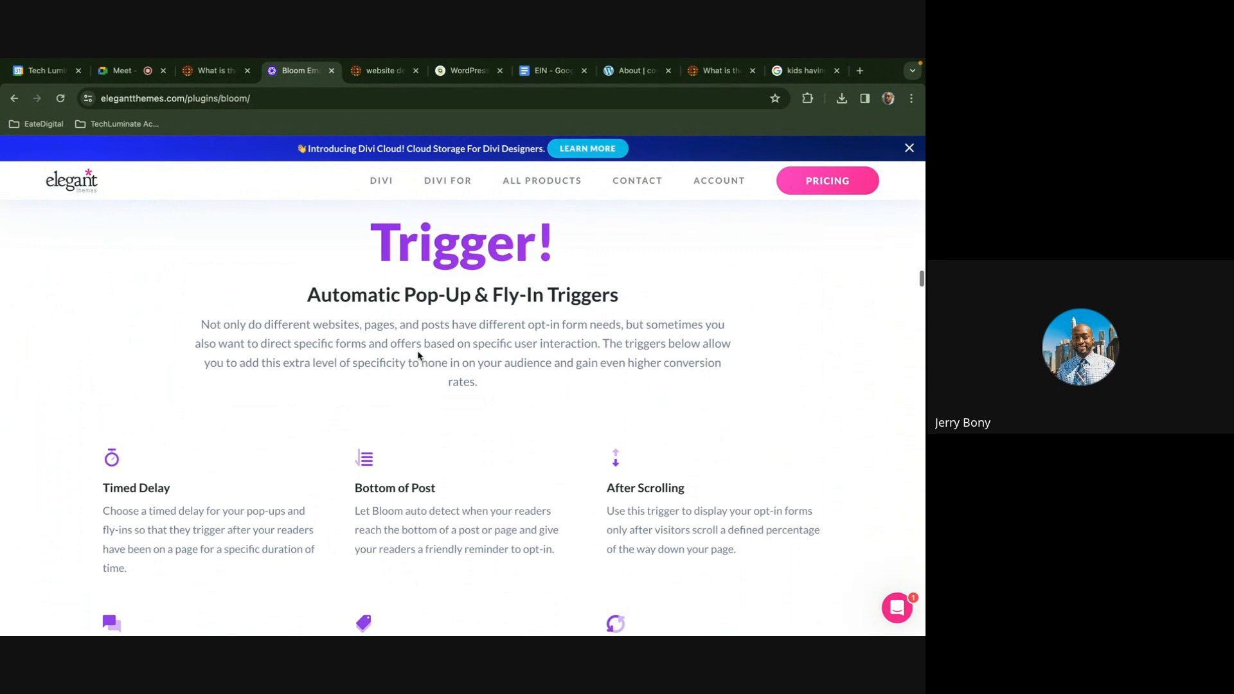
scroll(418, 356, "down", 9)
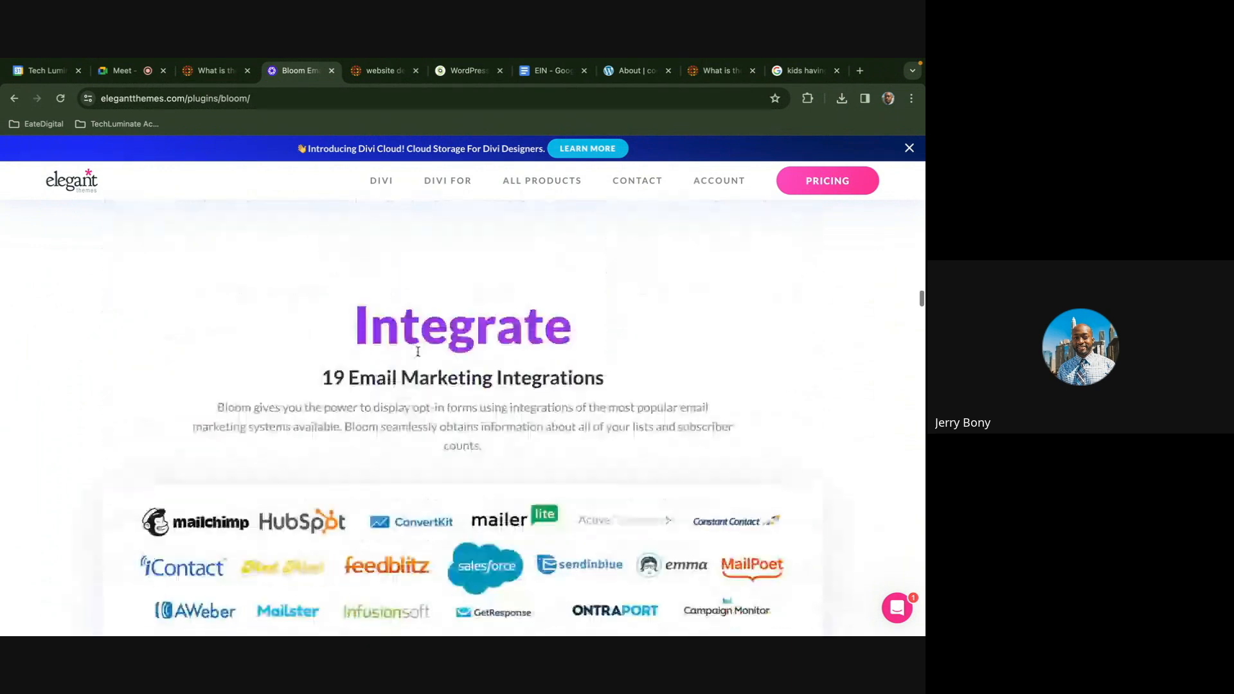
Open the Monarch Social Sharing product page and look through its introduction, benefits and sample share layouts
mouse_move(531, 201)
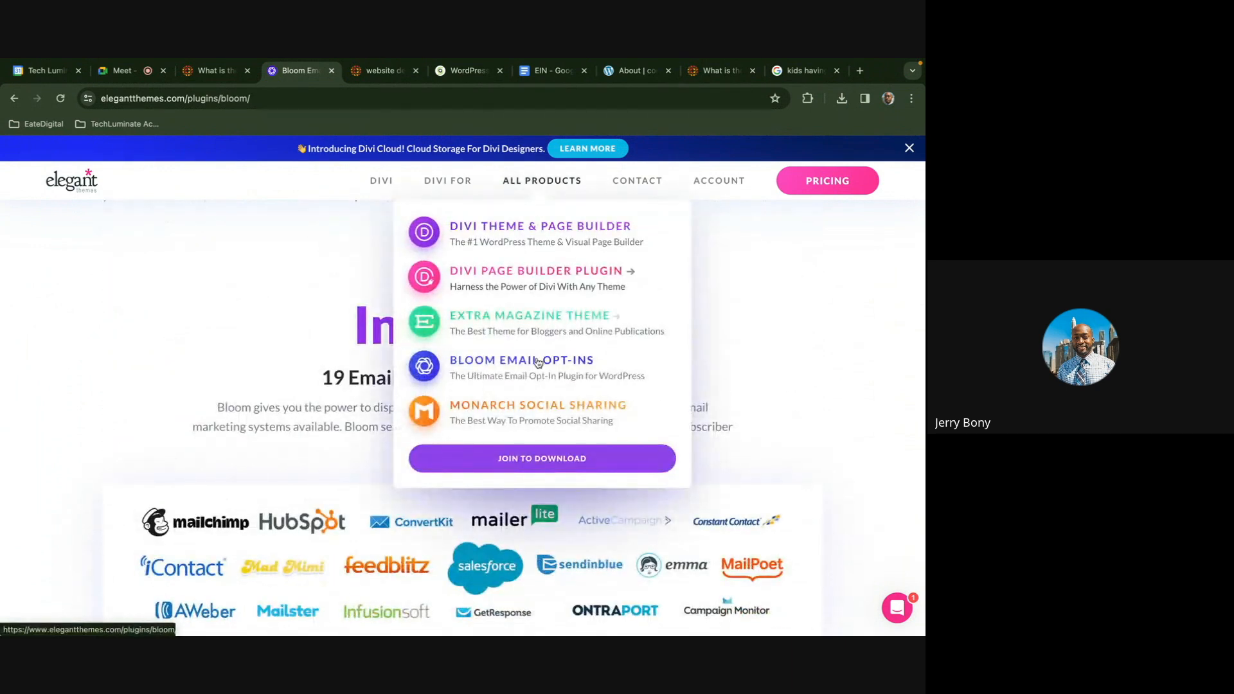
left_click(534, 410)
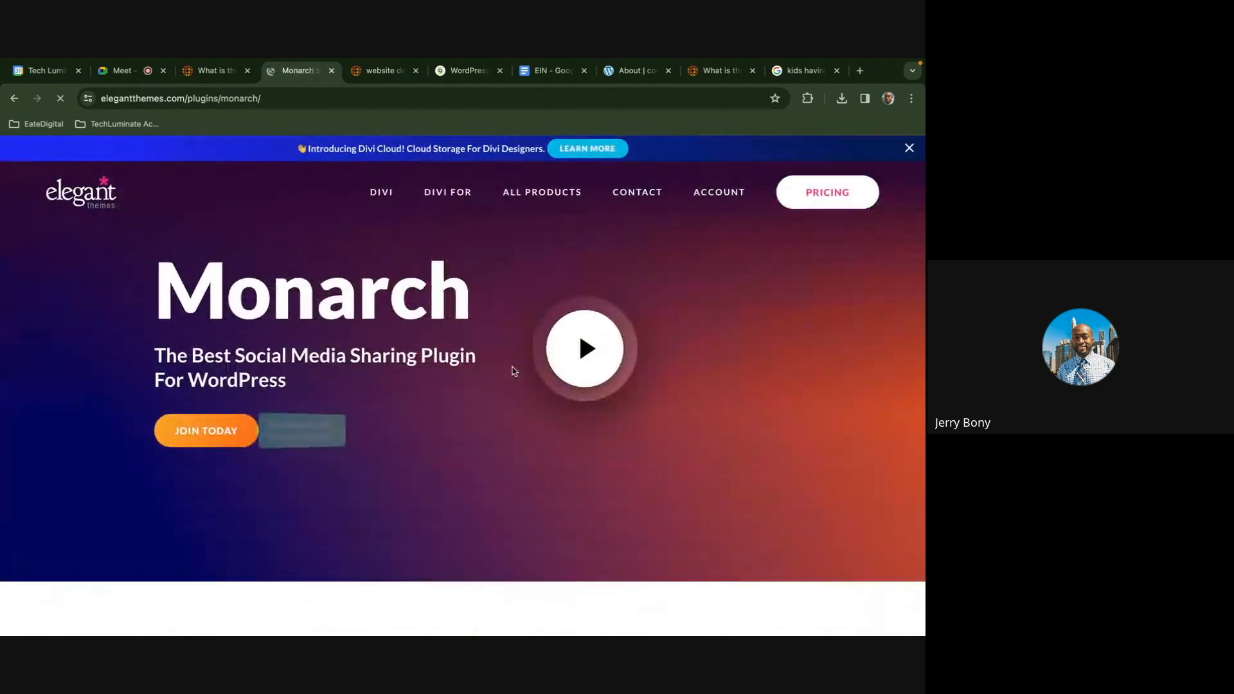
scroll(514, 370, "down", 4)
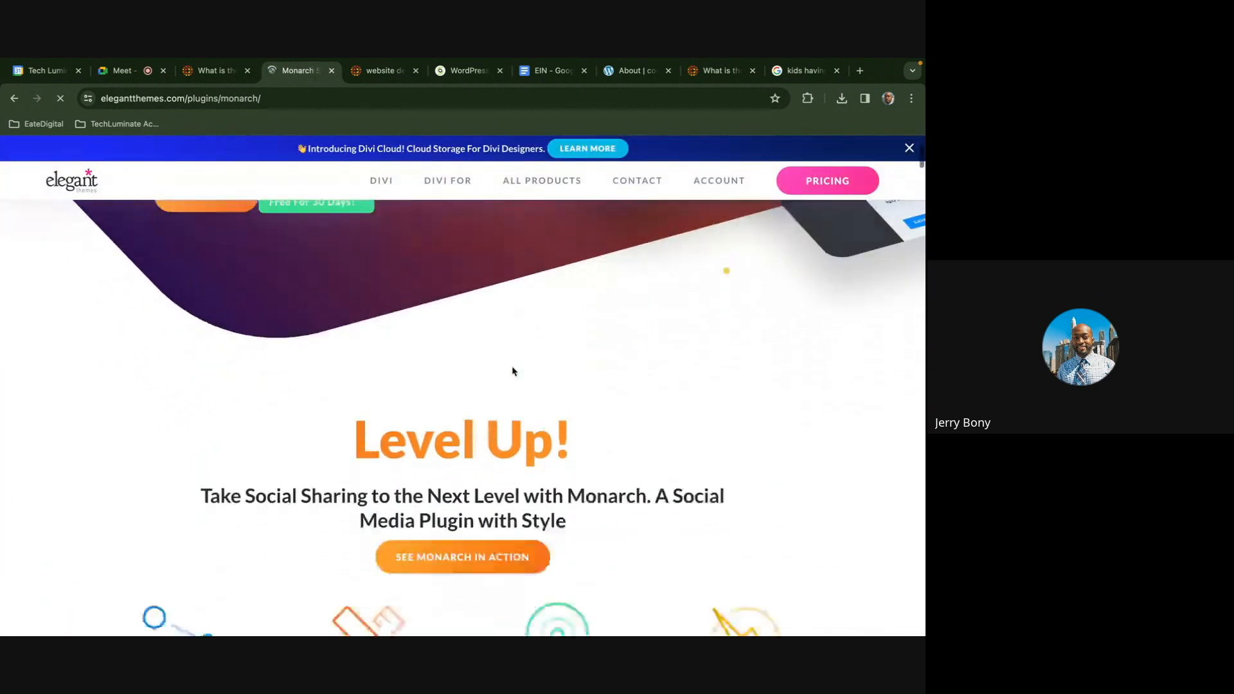
scroll(513, 369, "down", 2)
scroll(514, 371, "down", 5)
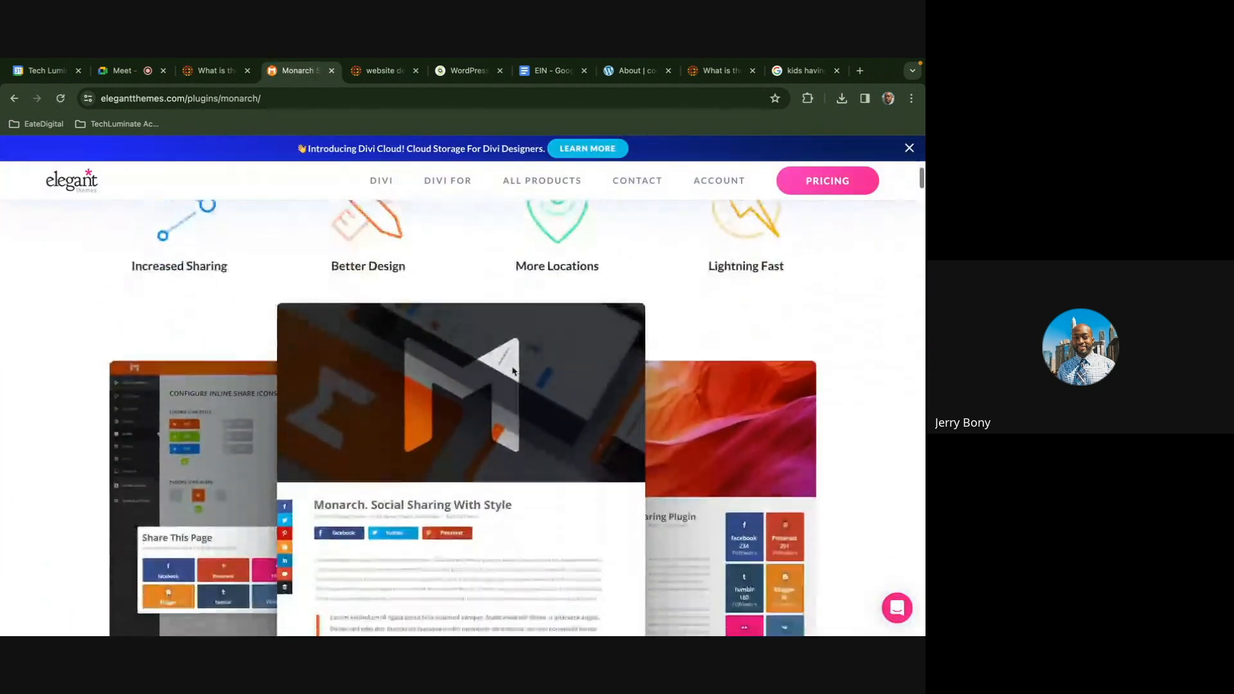
scroll(514, 371, "down", 1)
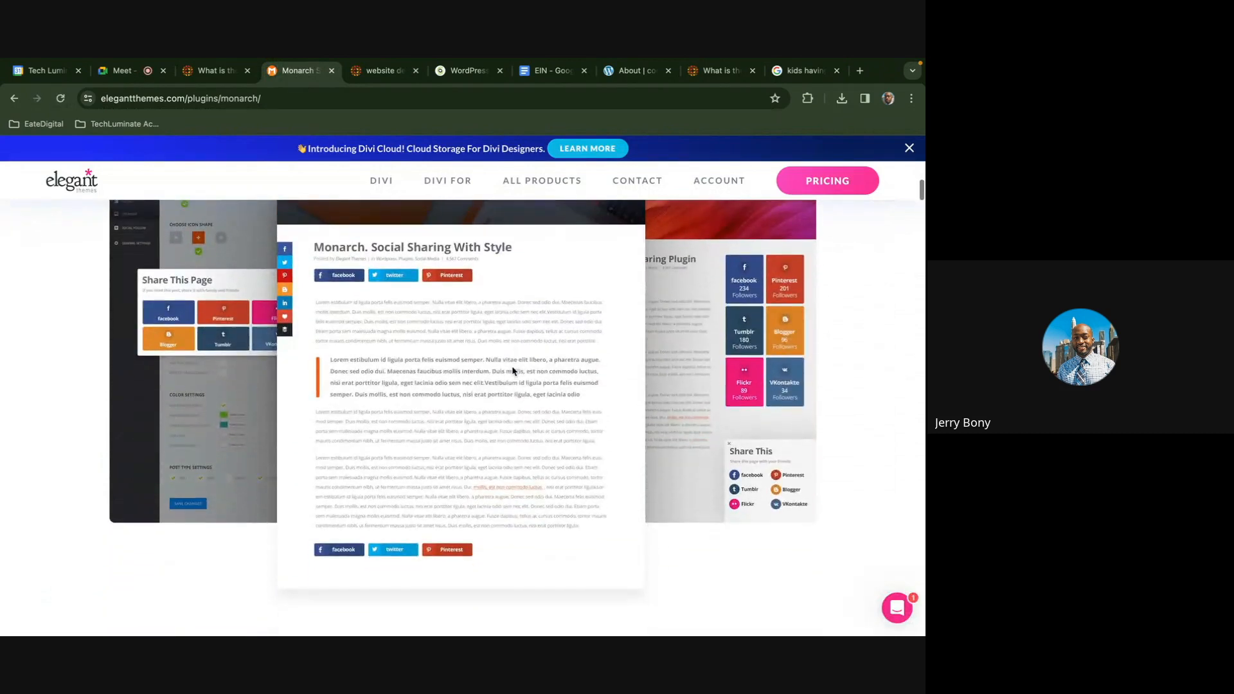
scroll(514, 371, "up", 1)
scroll(509, 365, "down", 5)
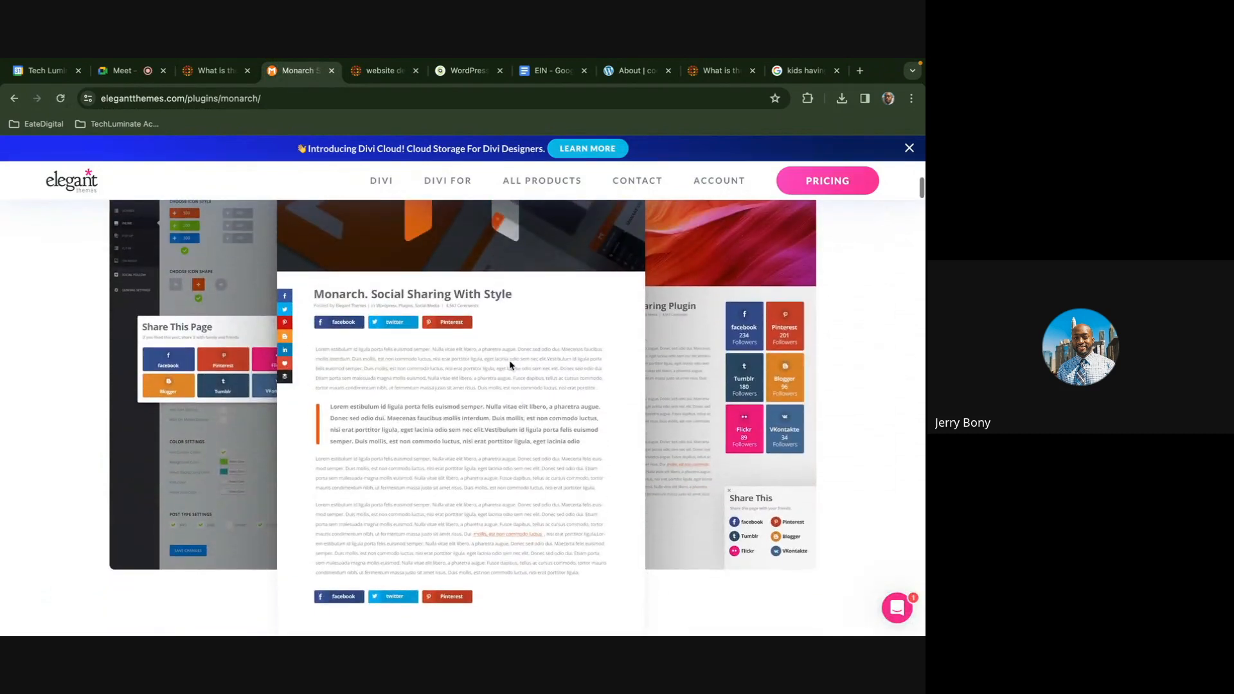
Look over the Divi audience and product lists, and review the partner hosting providers on the Divi Hosting page
mouse_move(453, 192)
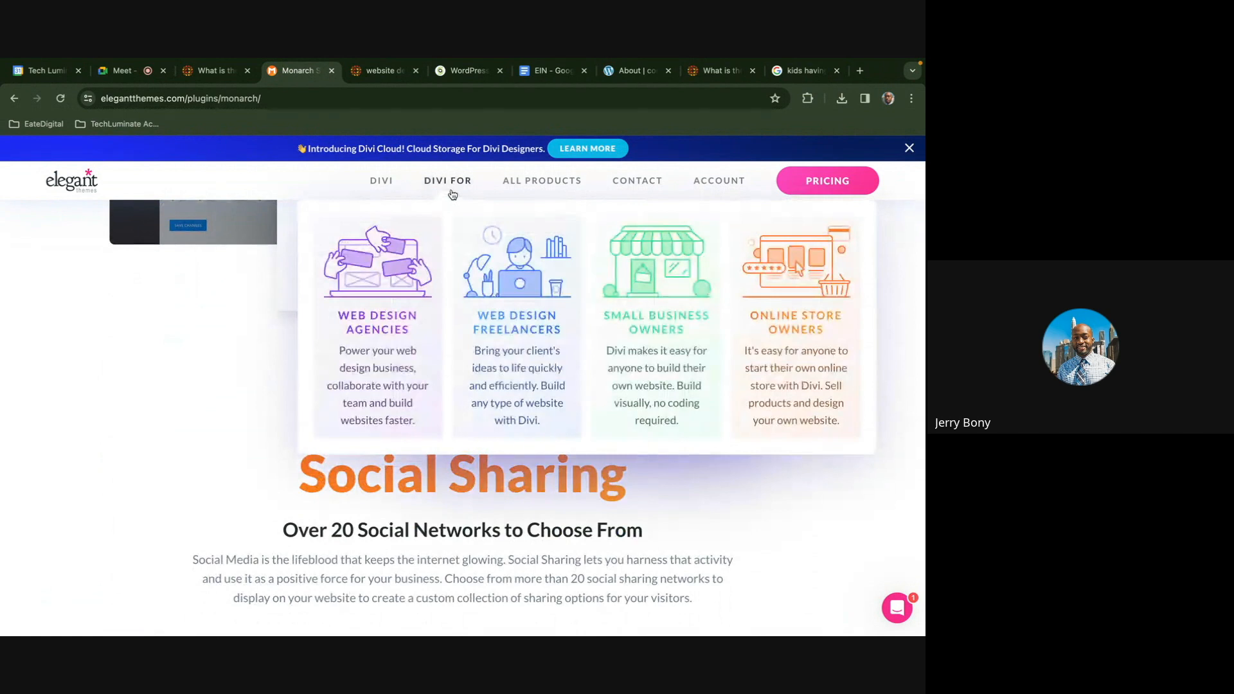
mouse_move(379, 186)
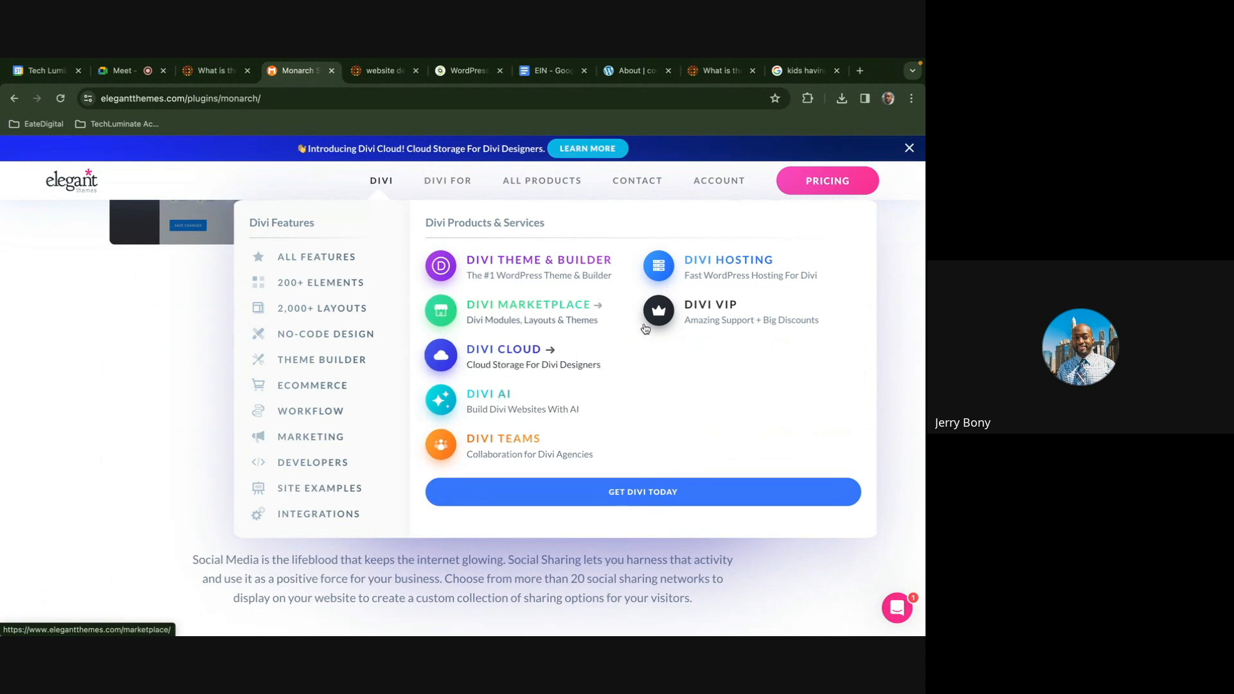
left_click(692, 289)
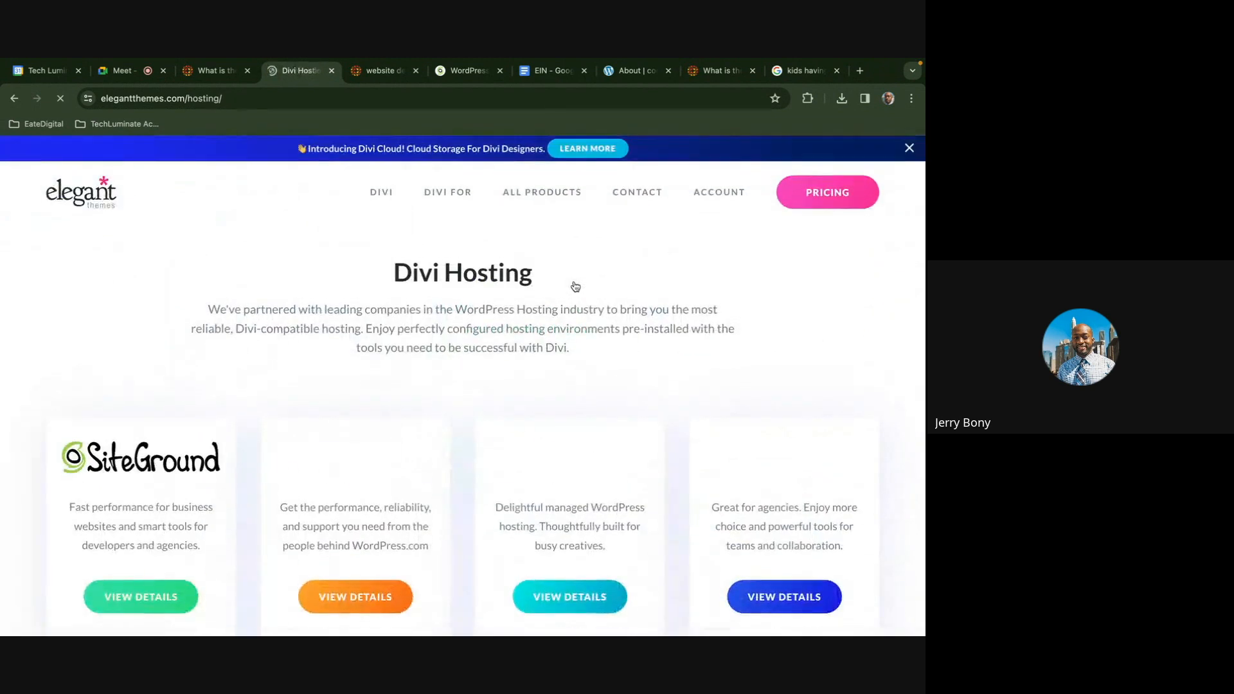
scroll(576, 287, "down", 3)
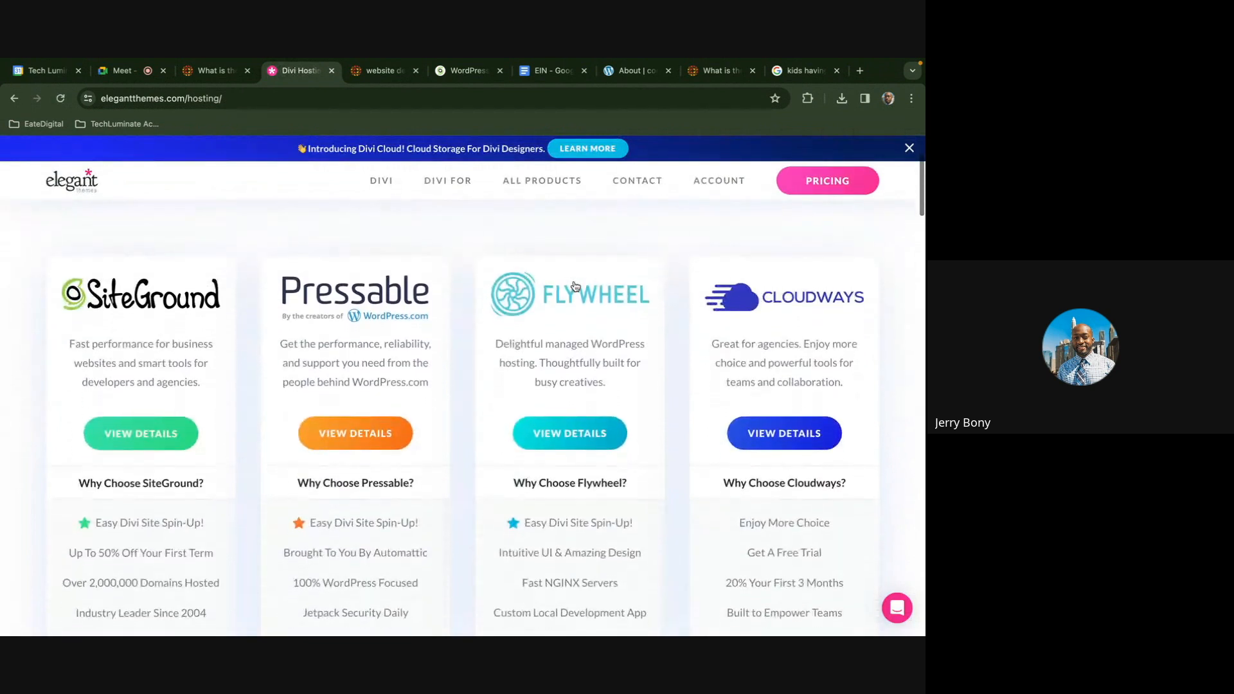
scroll(576, 287, "up", 3)
scroll(576, 286, "down", 5)
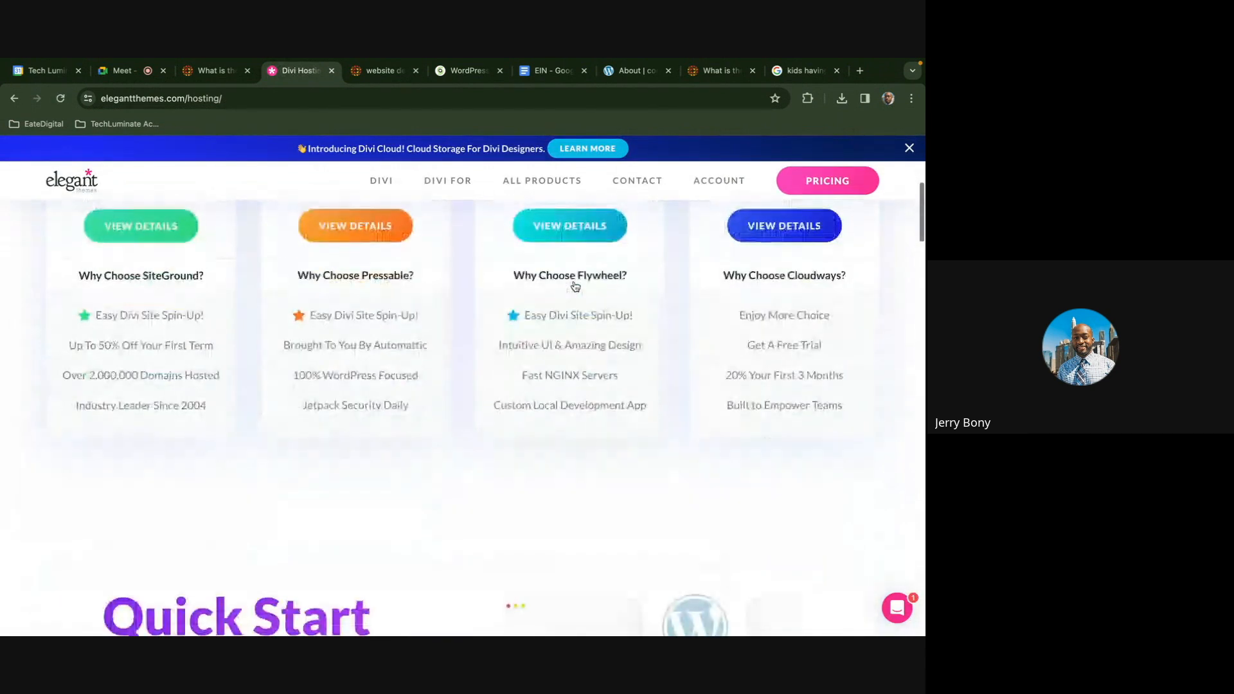
scroll(576, 286, "up", 5)
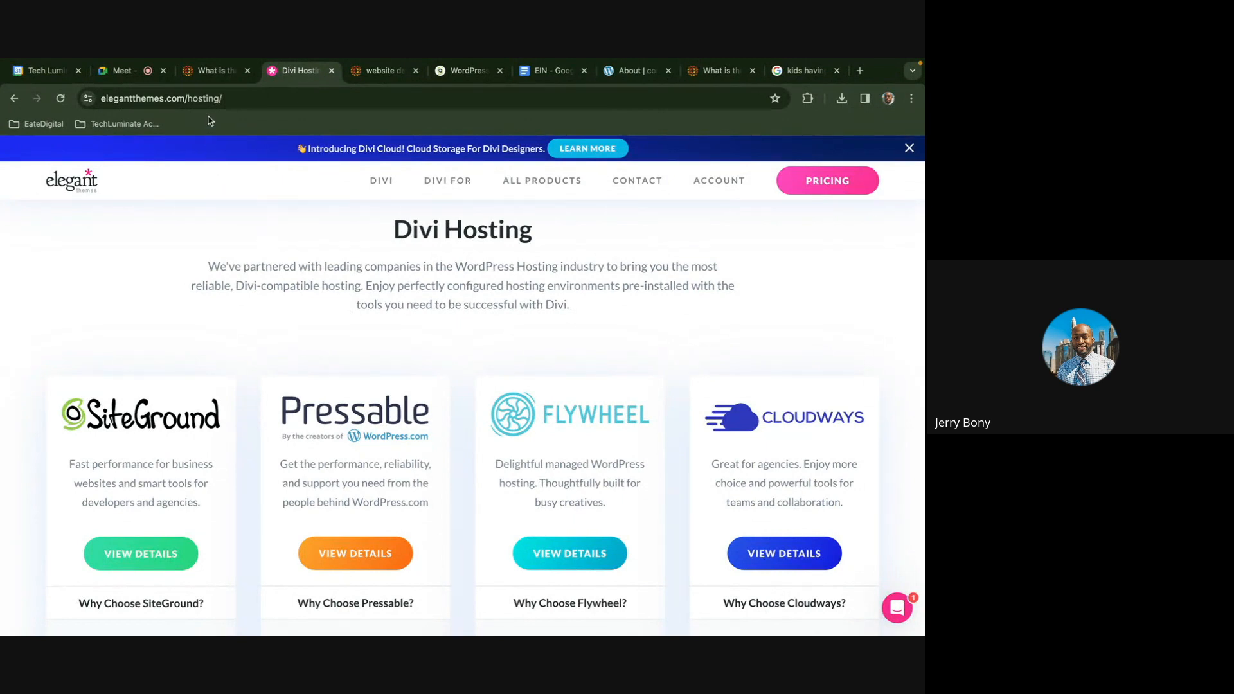
Return to the Elegant Themes home page and look over its list of all products
left_click(196, 82)
left_click(272, 78)
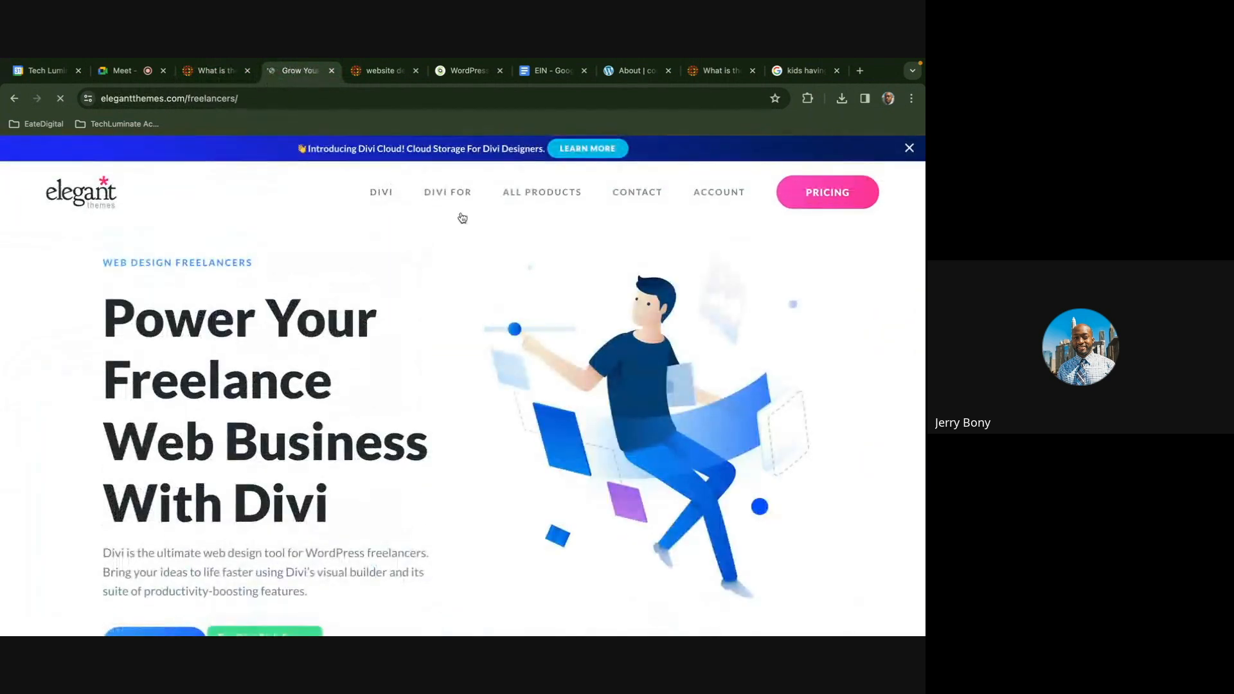
left_click(97, 199)
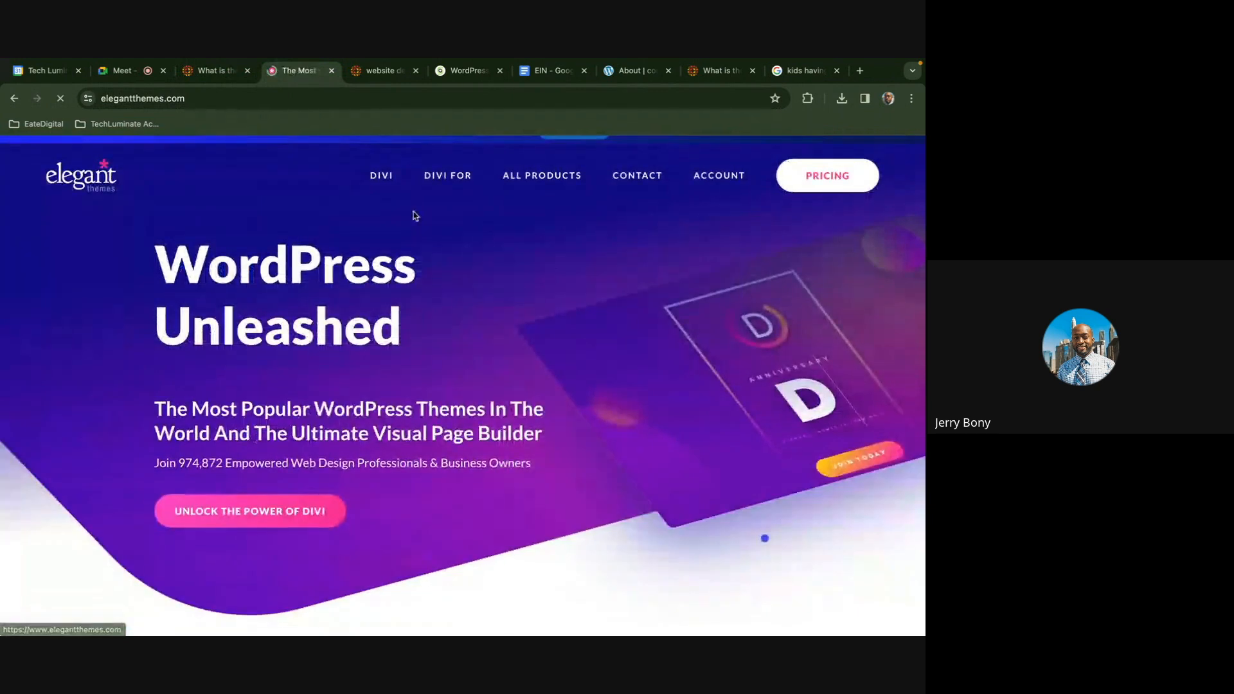
mouse_move(462, 188)
mouse_move(513, 192)
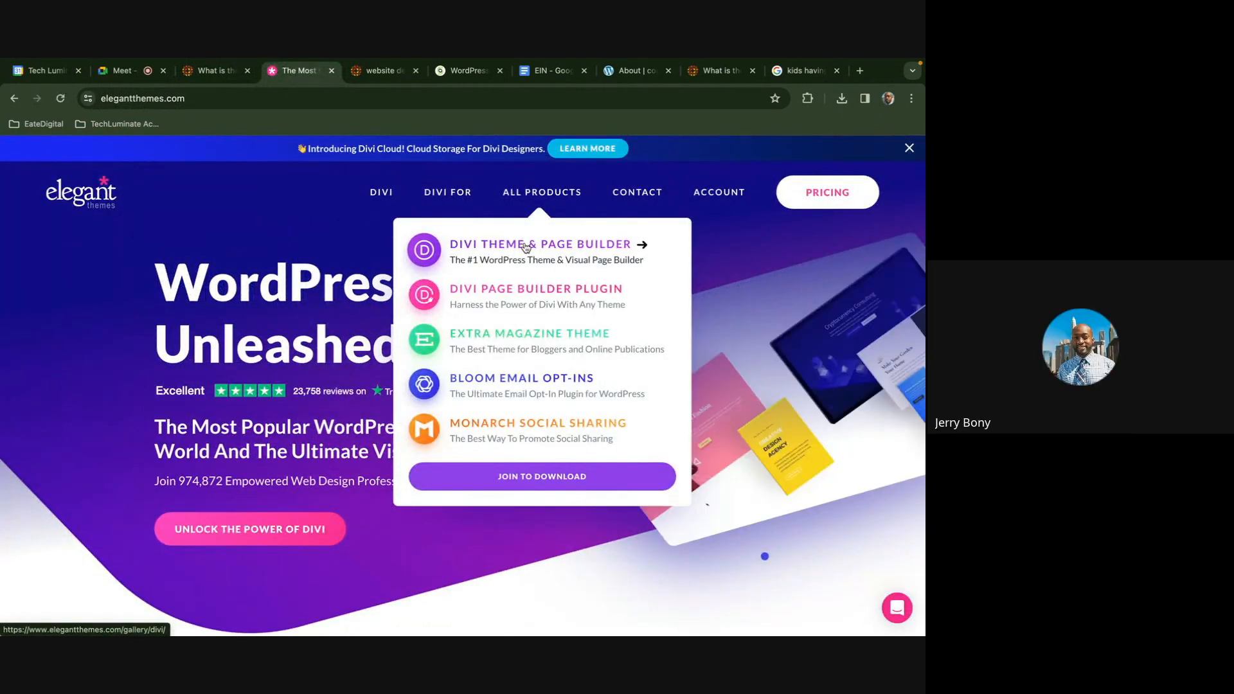
Open the pricing page and examine the yearly prices and included features of the Divi and Divi Pro plans
left_click(827, 191)
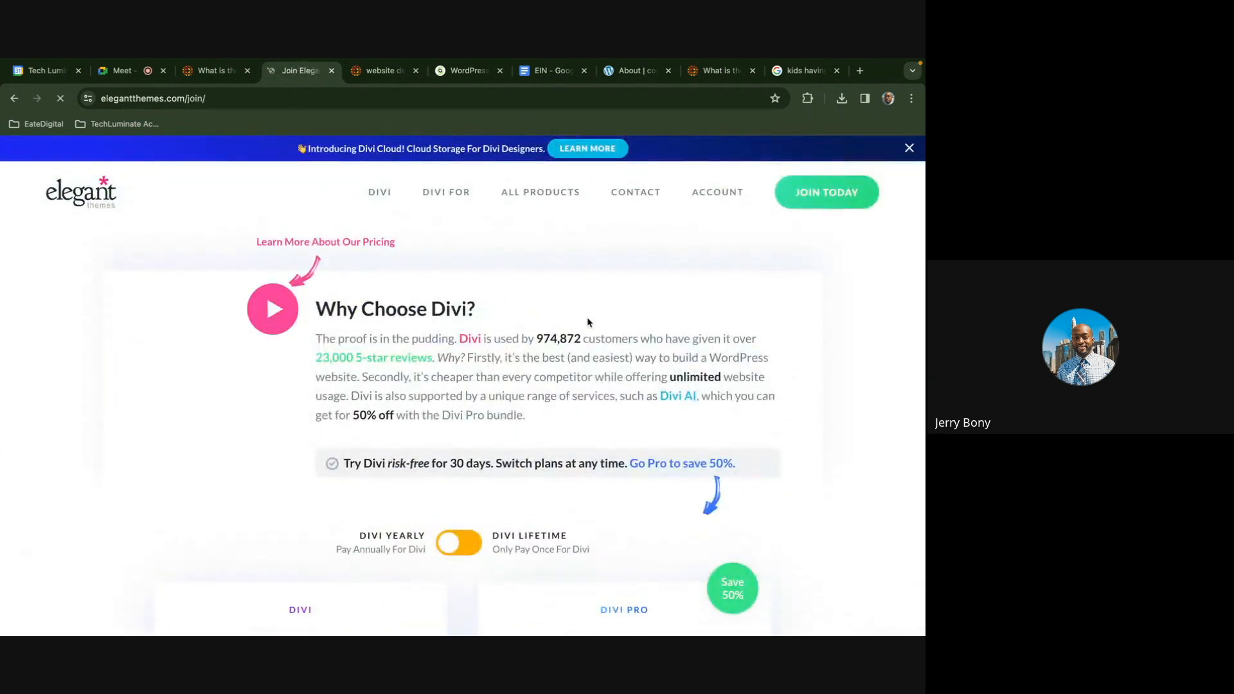
scroll(588, 318, "down", 5)
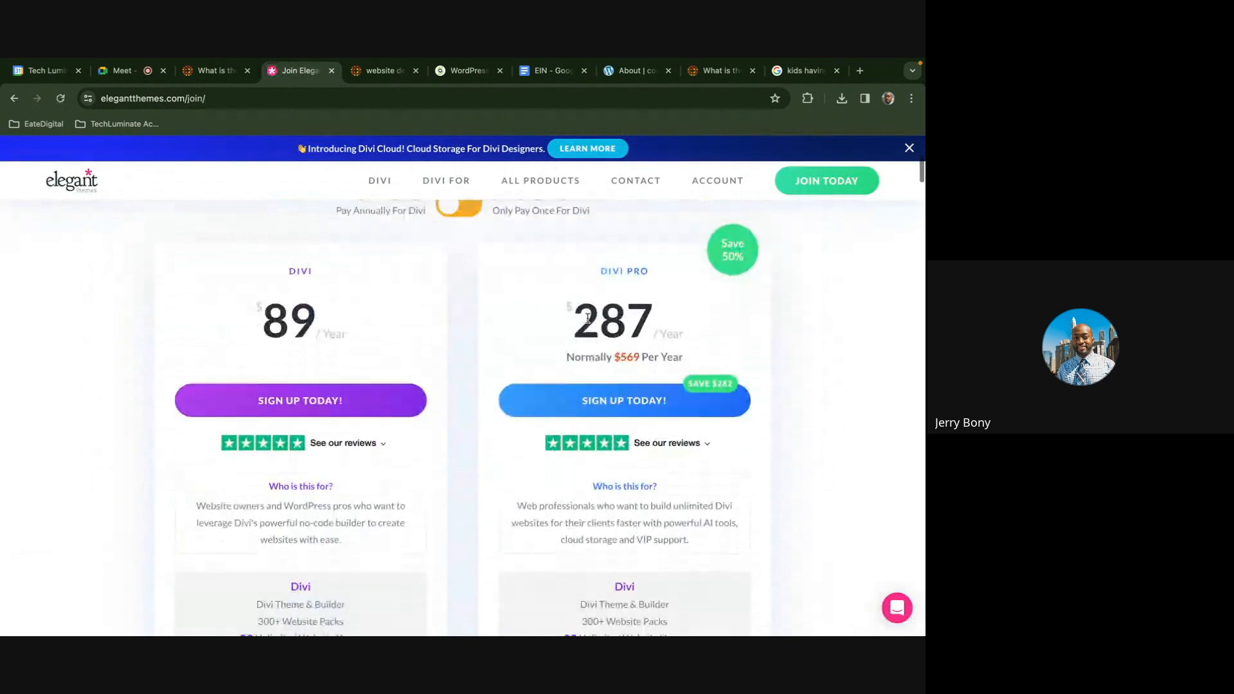
scroll(587, 317, "down", 1)
scroll(588, 317, "up", 1)
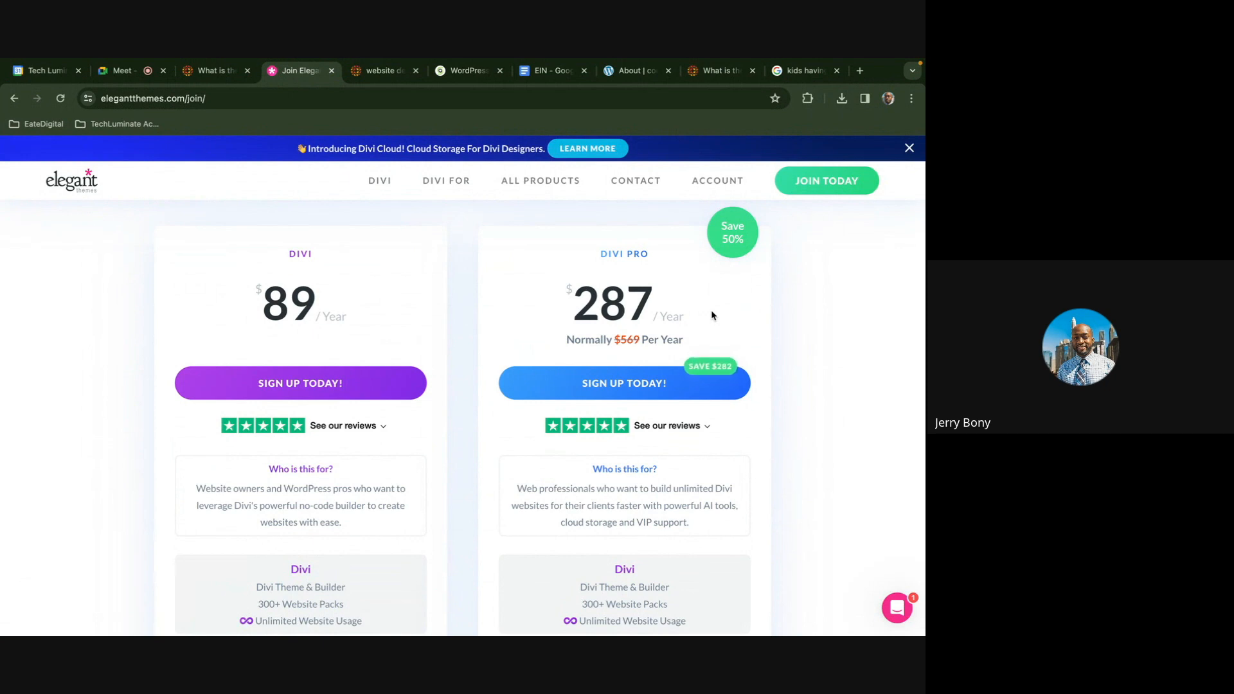
scroll(712, 315, "down", 3)
scroll(712, 314, "down", 1)
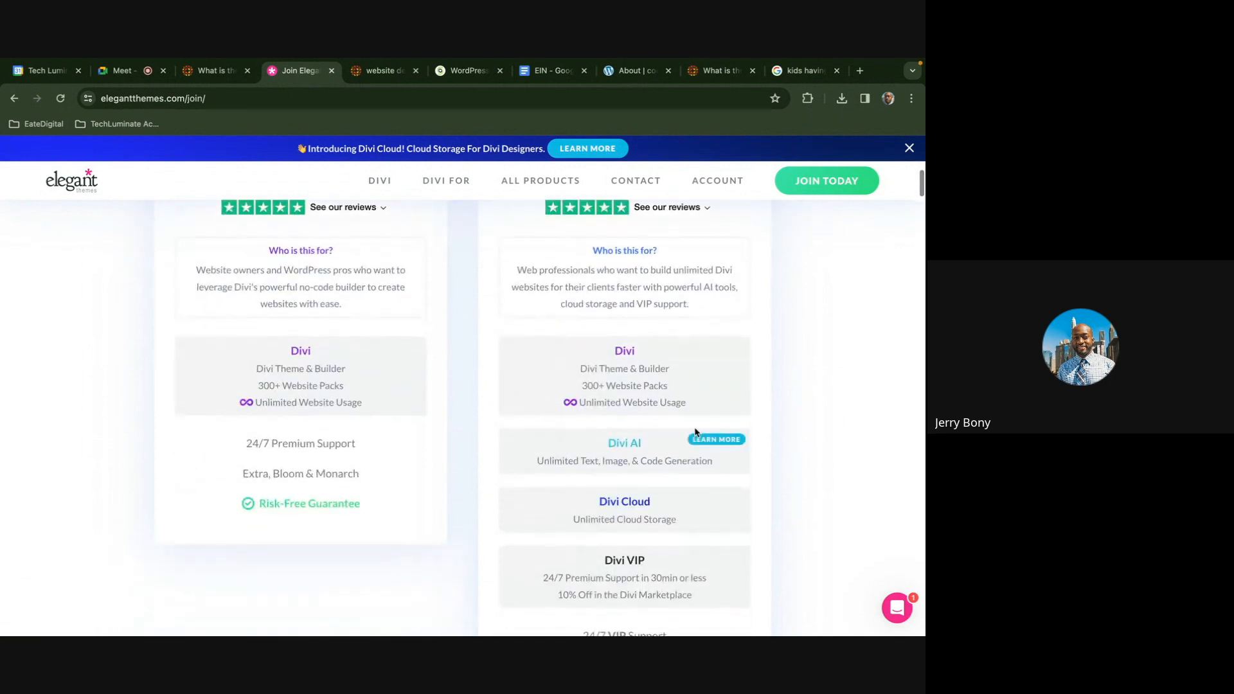
scroll(696, 430, "down", 1)
mouse_move(695, 436)
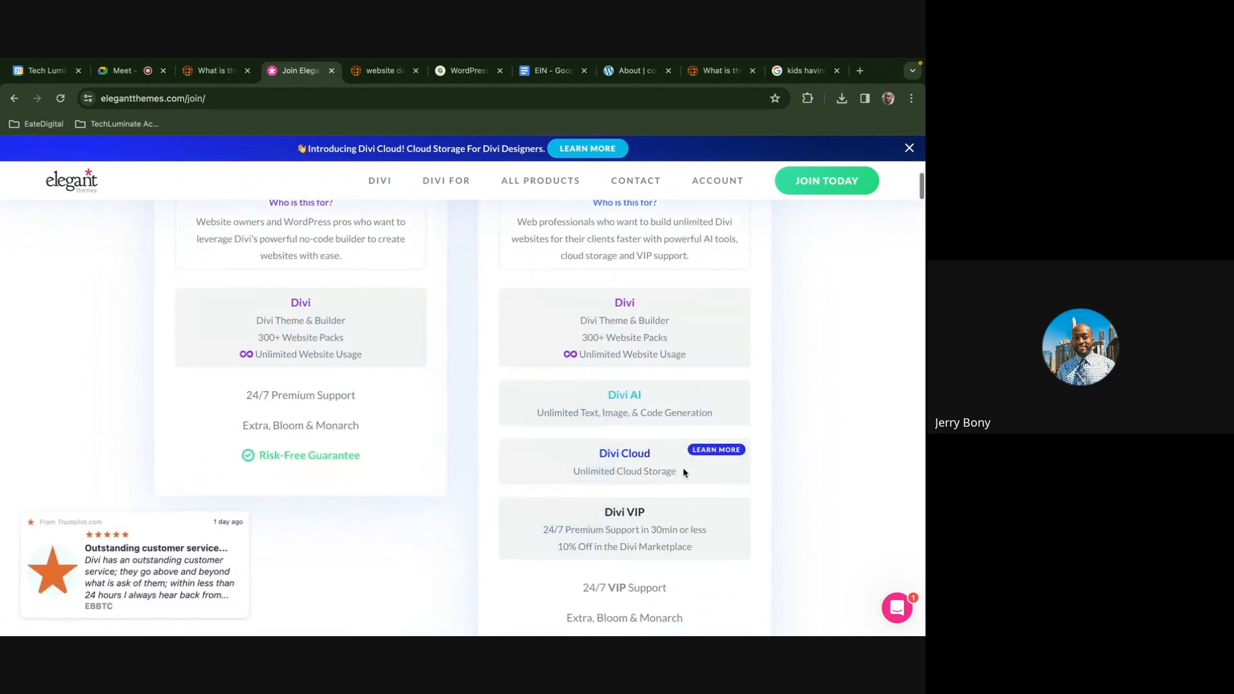
scroll(683, 469, "down", 2)
mouse_move(683, 467)
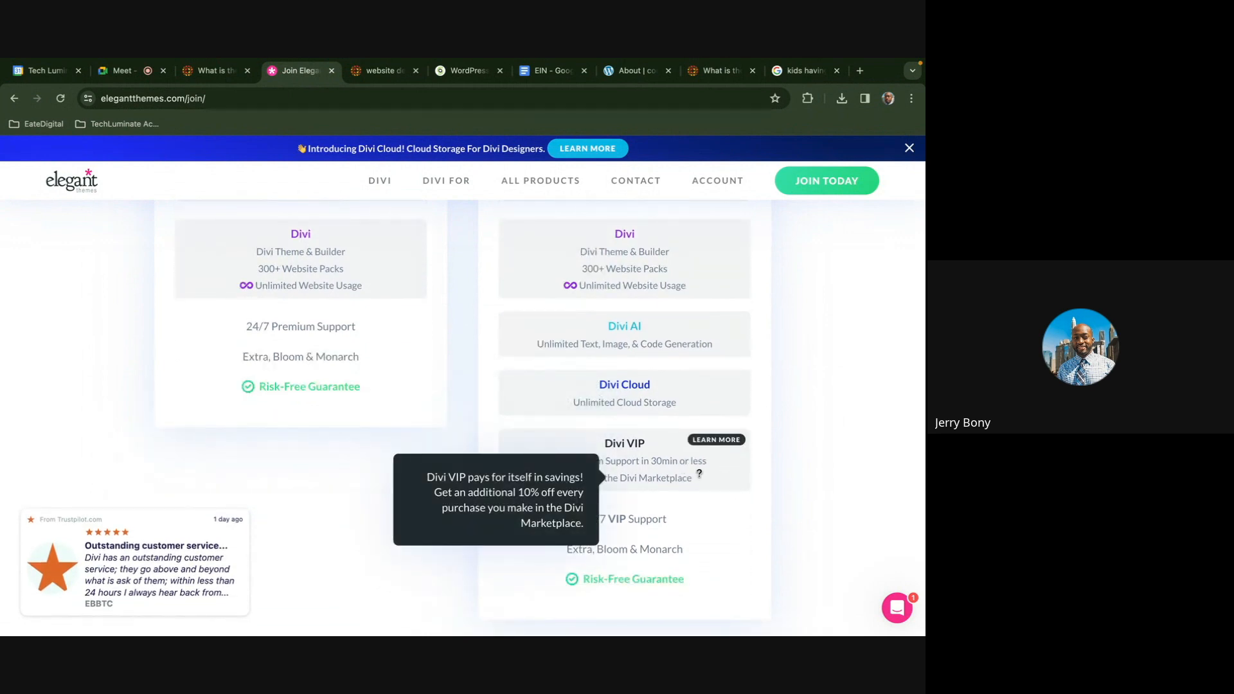
View the help options in the support chat on the pricing page and close the chat
left_click(897, 606)
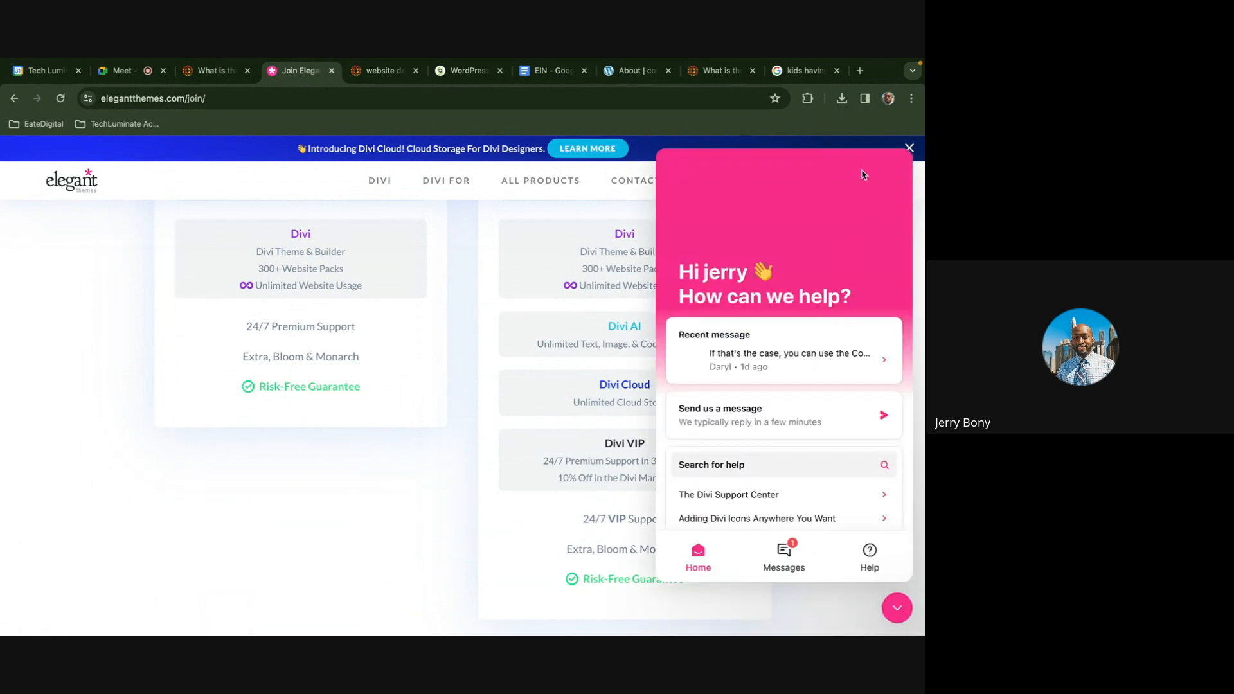
left_click(909, 148)
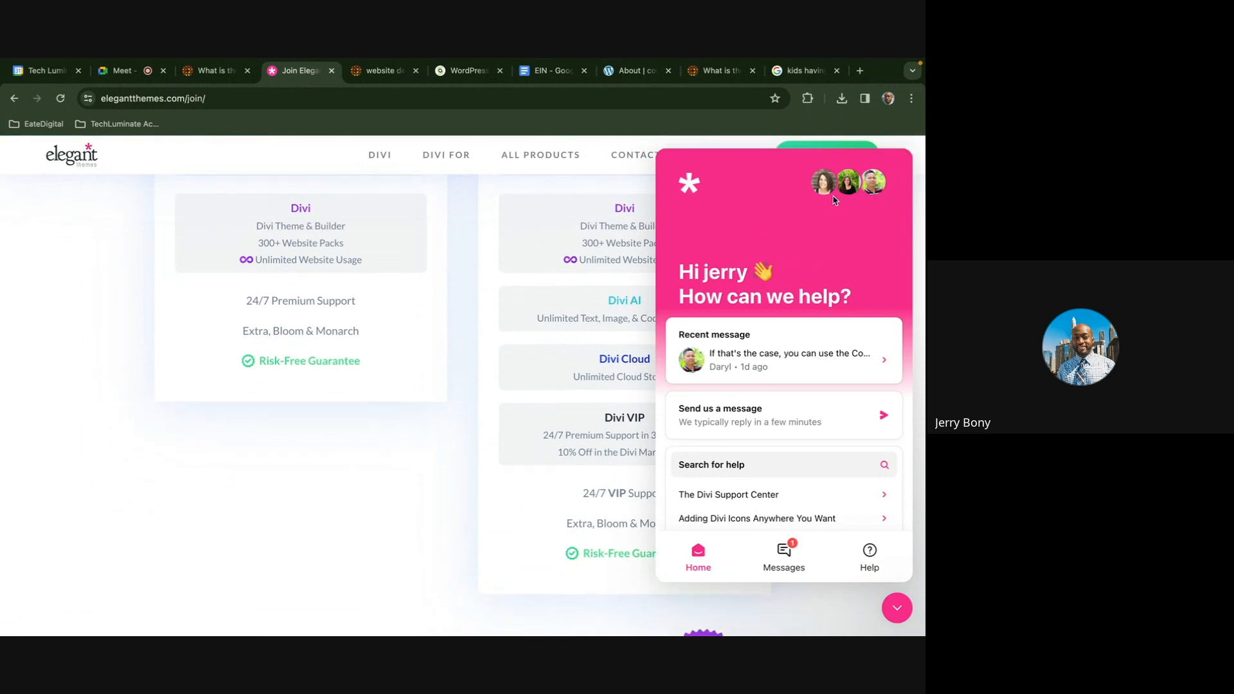
left_click(623, 210)
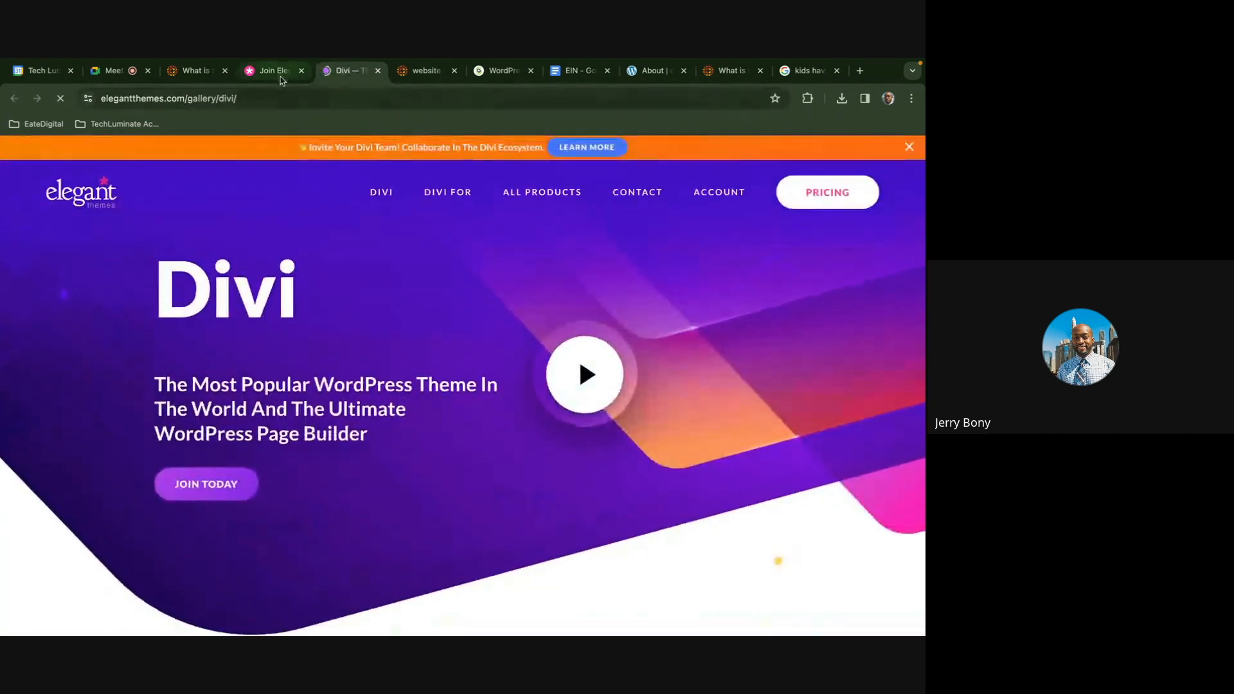
left_click(277, 70)
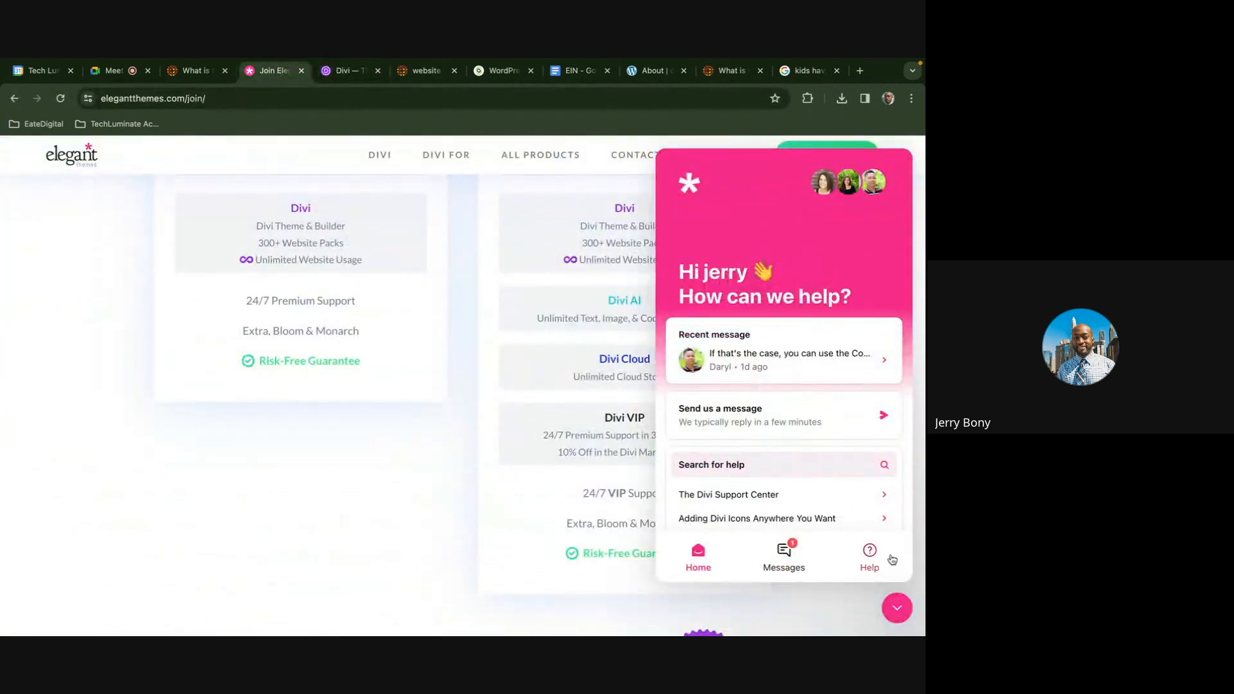
left_click(897, 608)
Compare the Divi plan with Divi Pro again, checking prices, Divi VIP benefits and the 24/7 Premium Support description
scroll(786, 450, "up", 2)
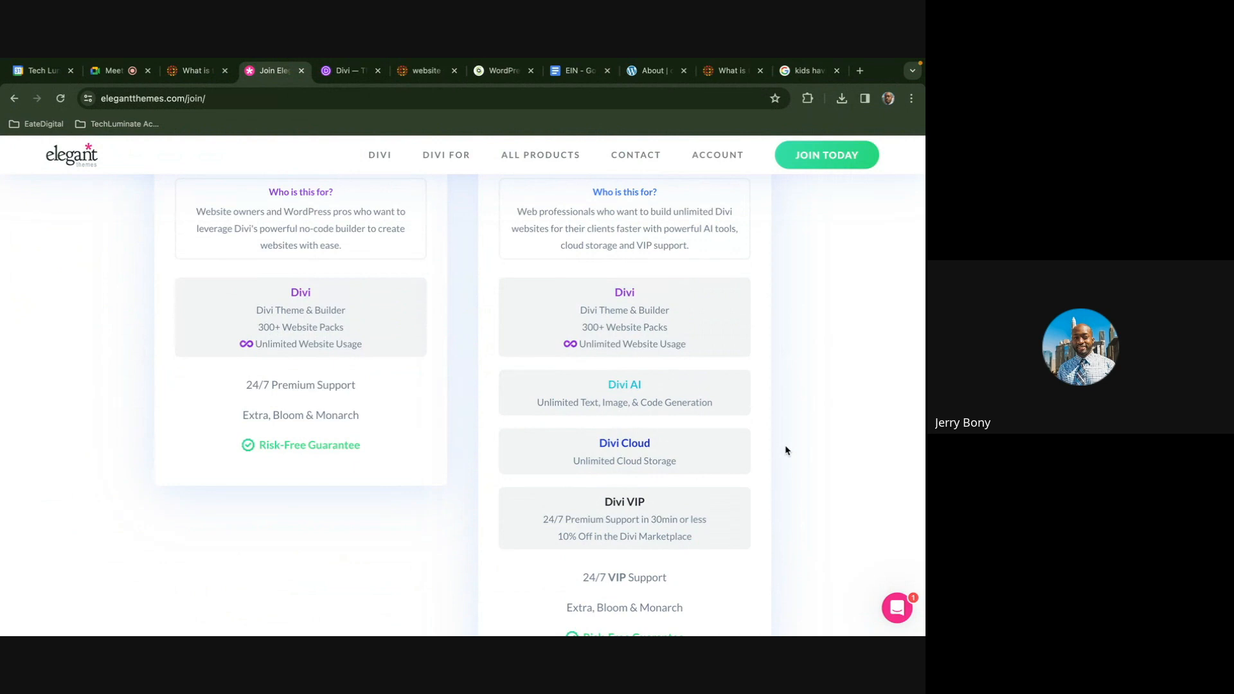
scroll(787, 450, "up", 4)
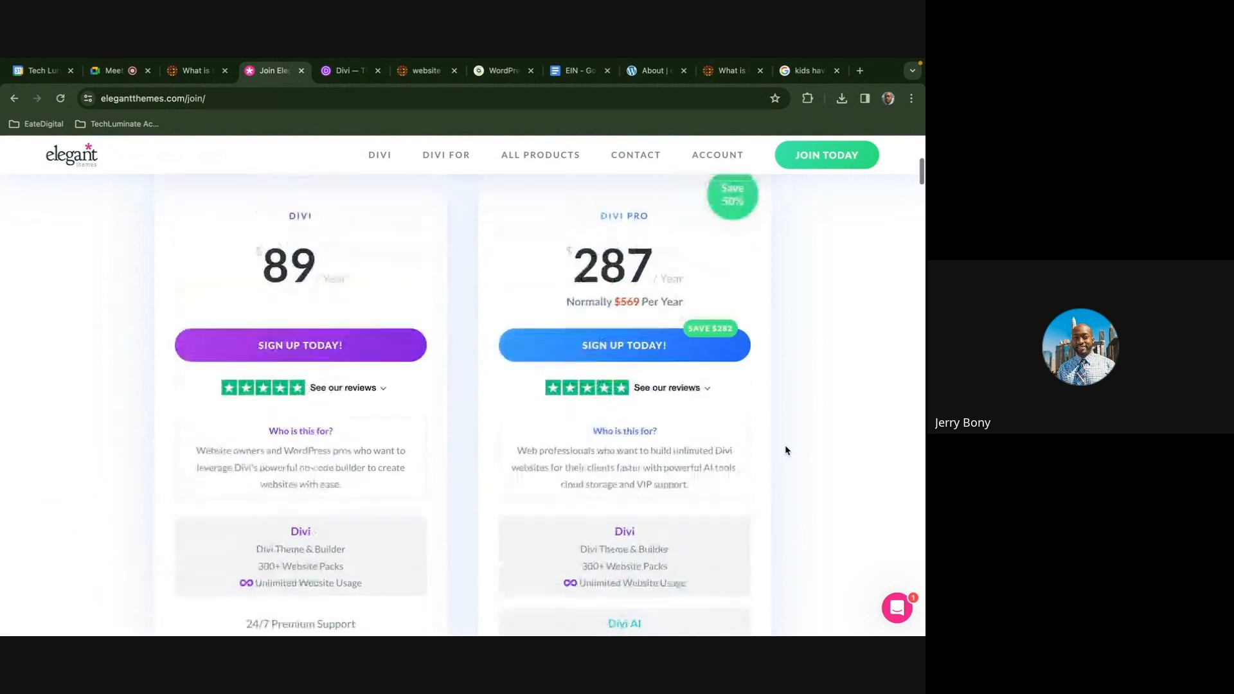
scroll(677, 483, "down", 5)
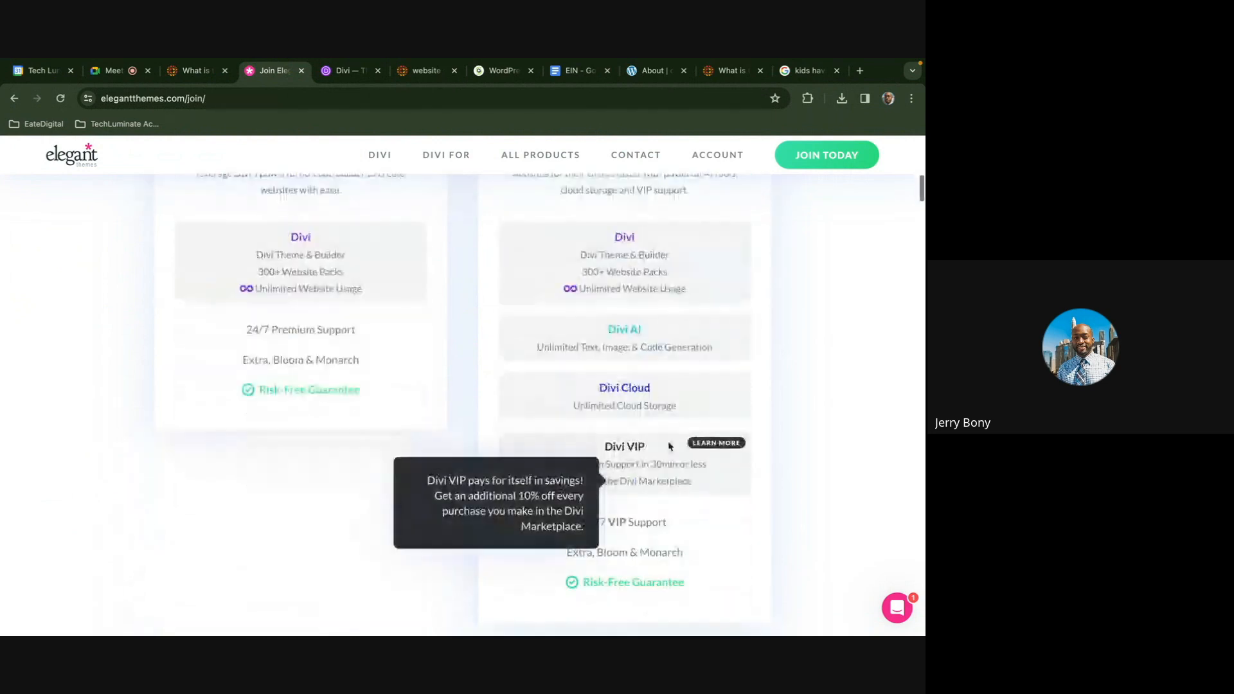
scroll(636, 457, "up", 3)
scroll(502, 391, "up", 3)
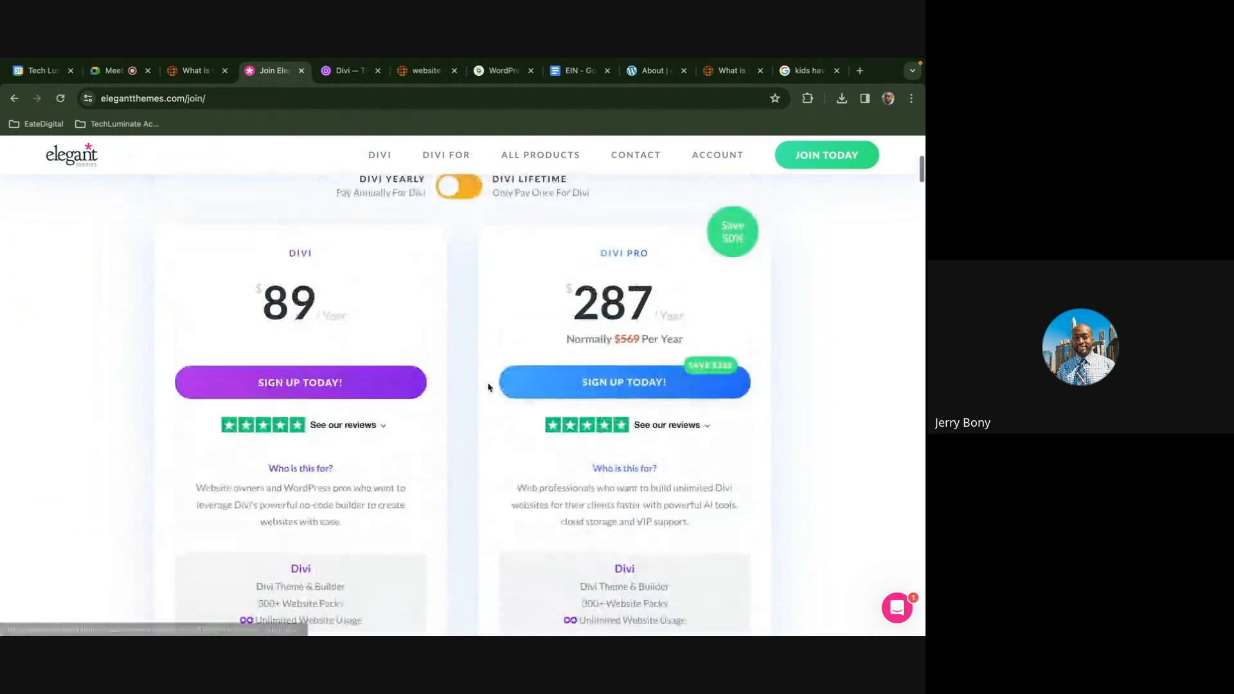
scroll(486, 393, "down", 2)
scroll(351, 483, "down", 1)
scroll(324, 321, "up", 1)
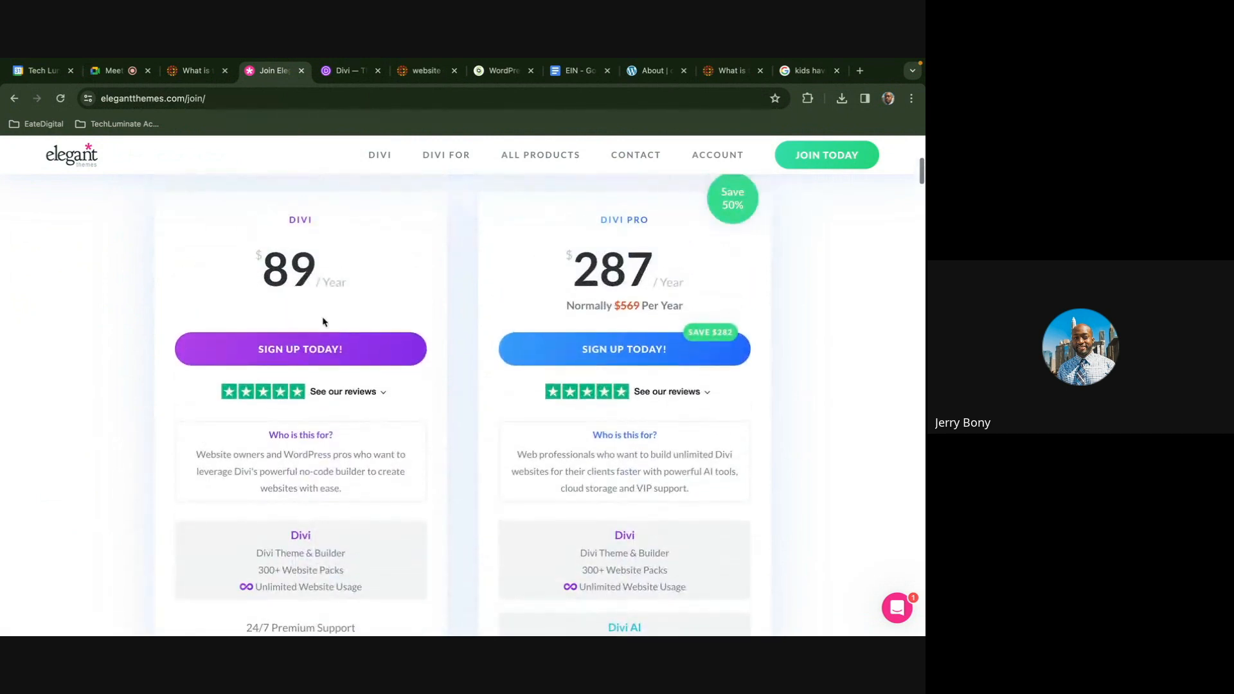
scroll(307, 283, "down", 4)
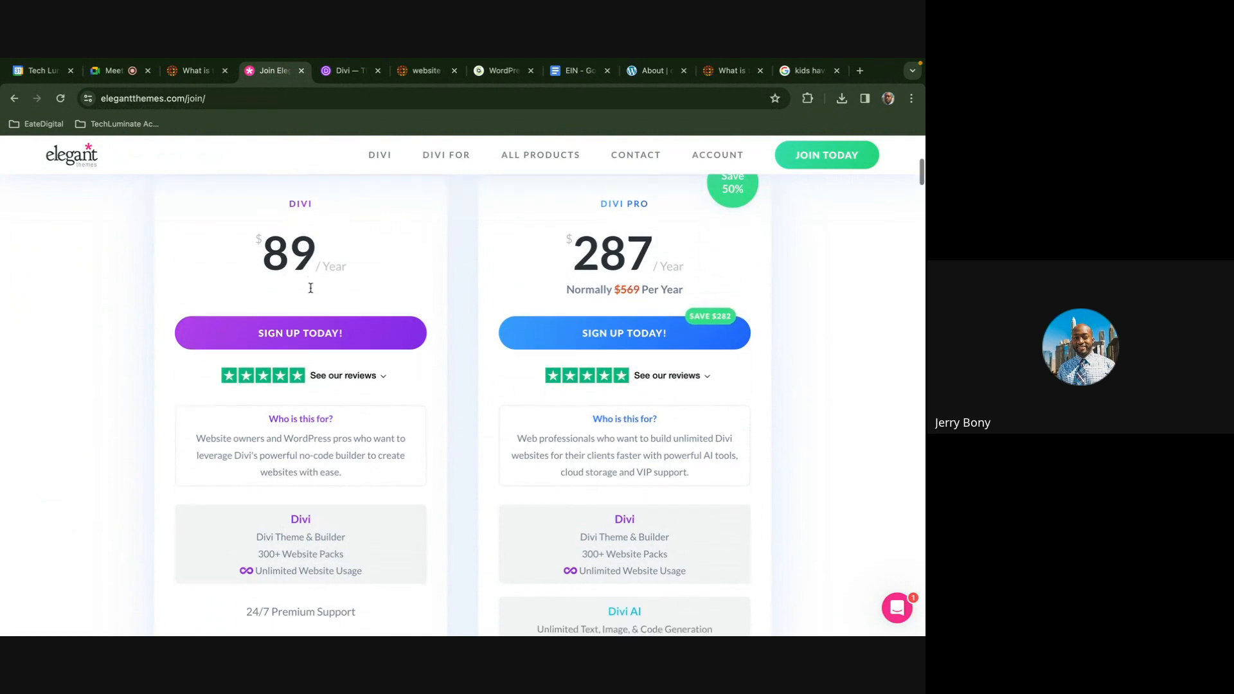
mouse_move(321, 402)
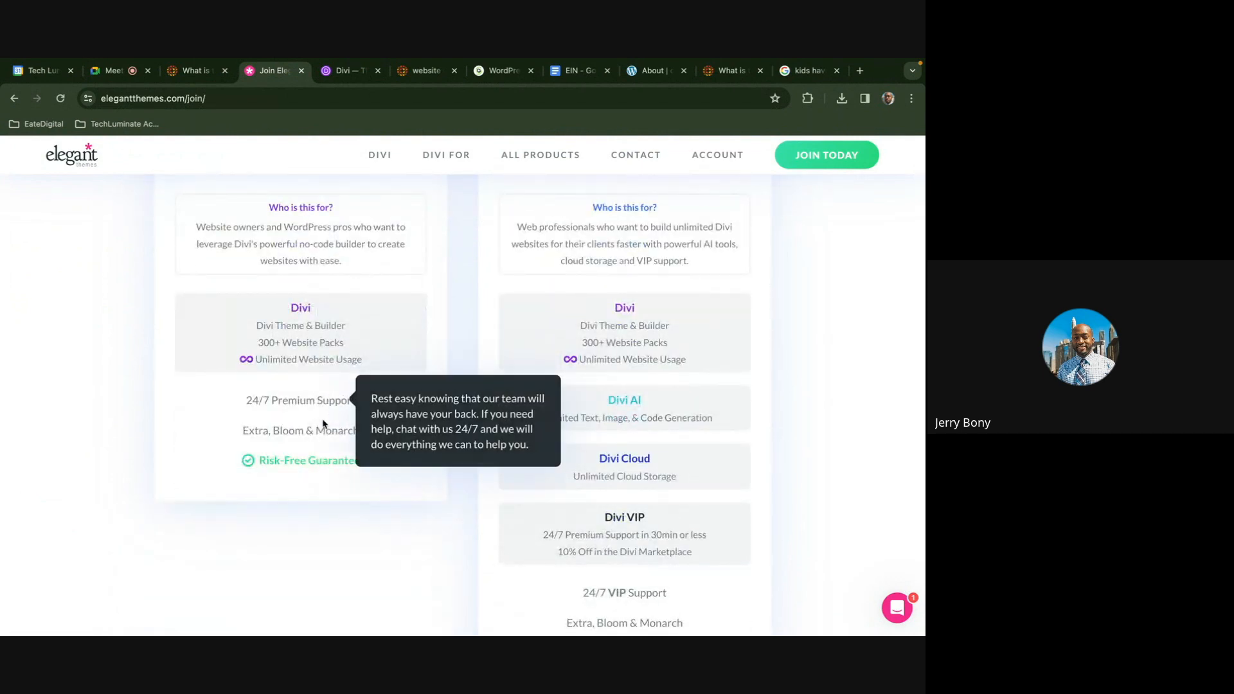
Read the descriptions of Extra, Bloom & Monarch and the Risk-Free Guarantee in the yearly Divi plan
mouse_move(286, 436)
scroll(333, 436, "up", 1)
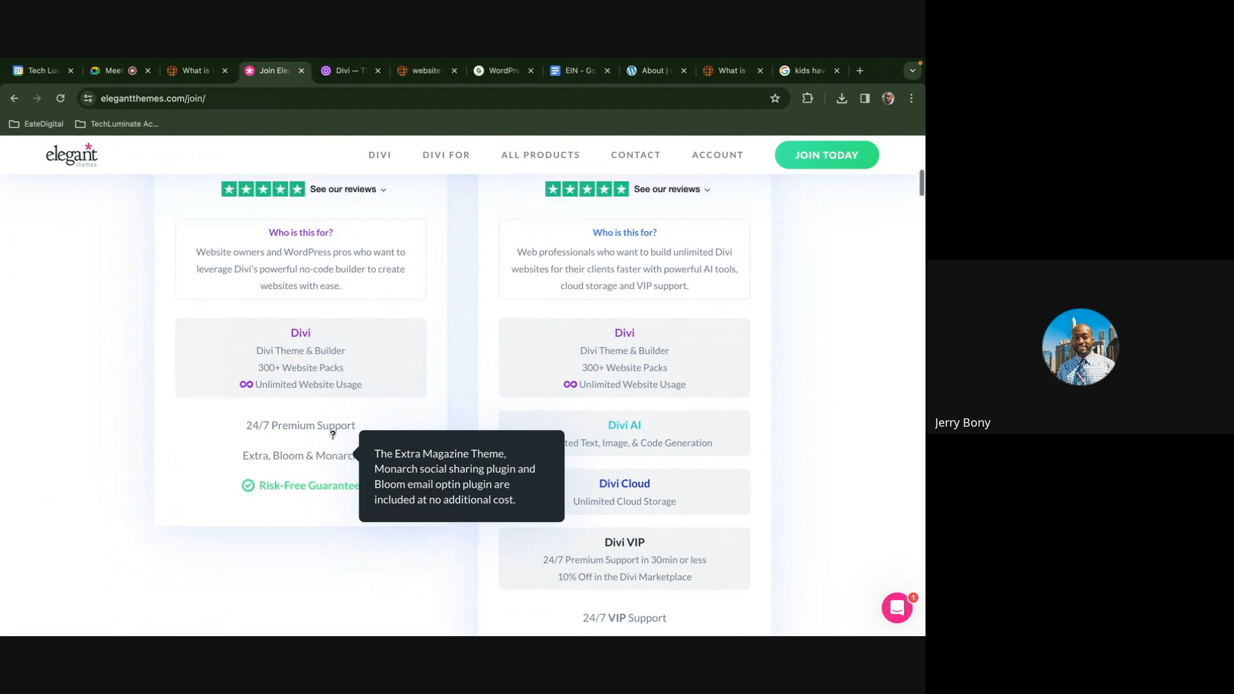
scroll(333, 434, "down", 1)
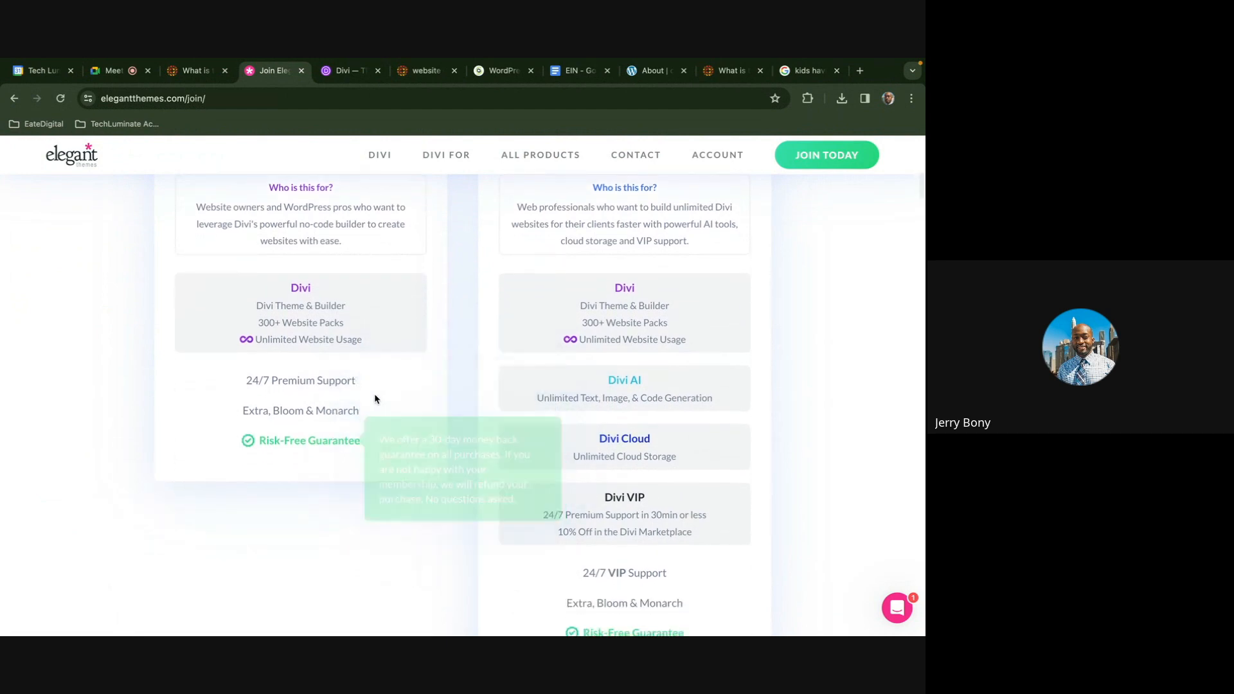
scroll(373, 350, "up", 1)
mouse_move(621, 454)
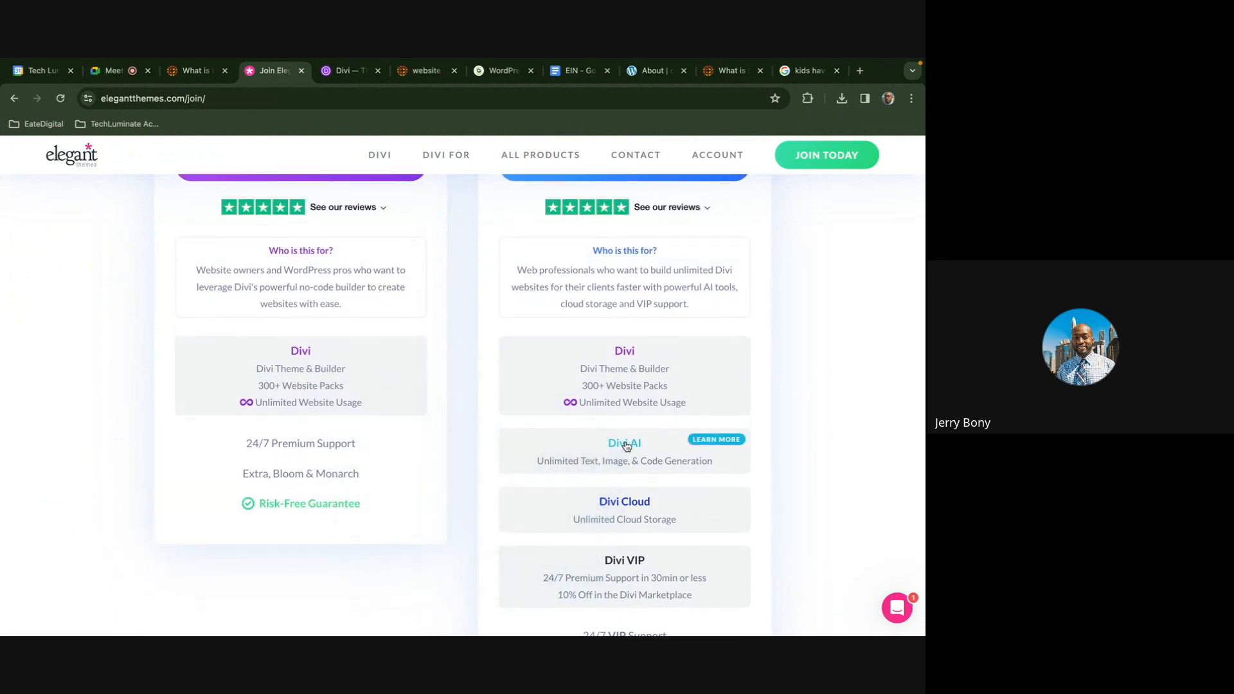
Switch the pricing to Divi Lifetime and examine the price and included features of the one-time payment Divi Lifetime plan
scroll(622, 440, "up", 3)
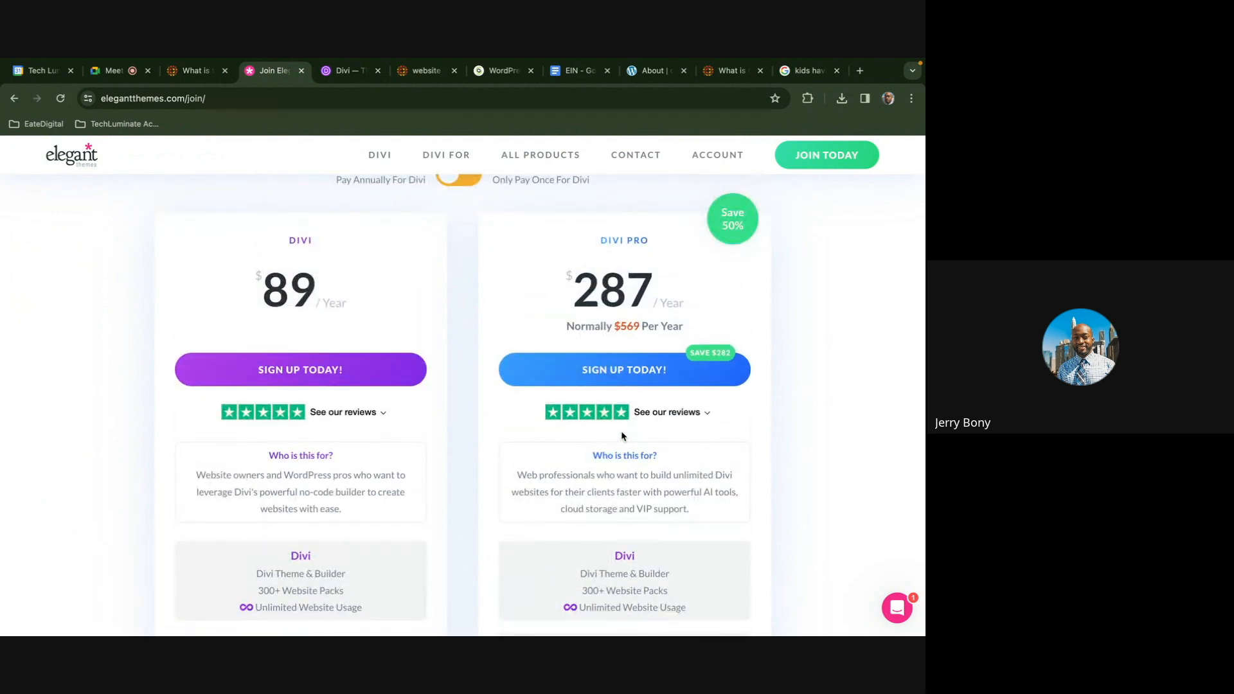
scroll(623, 437, "up", 1)
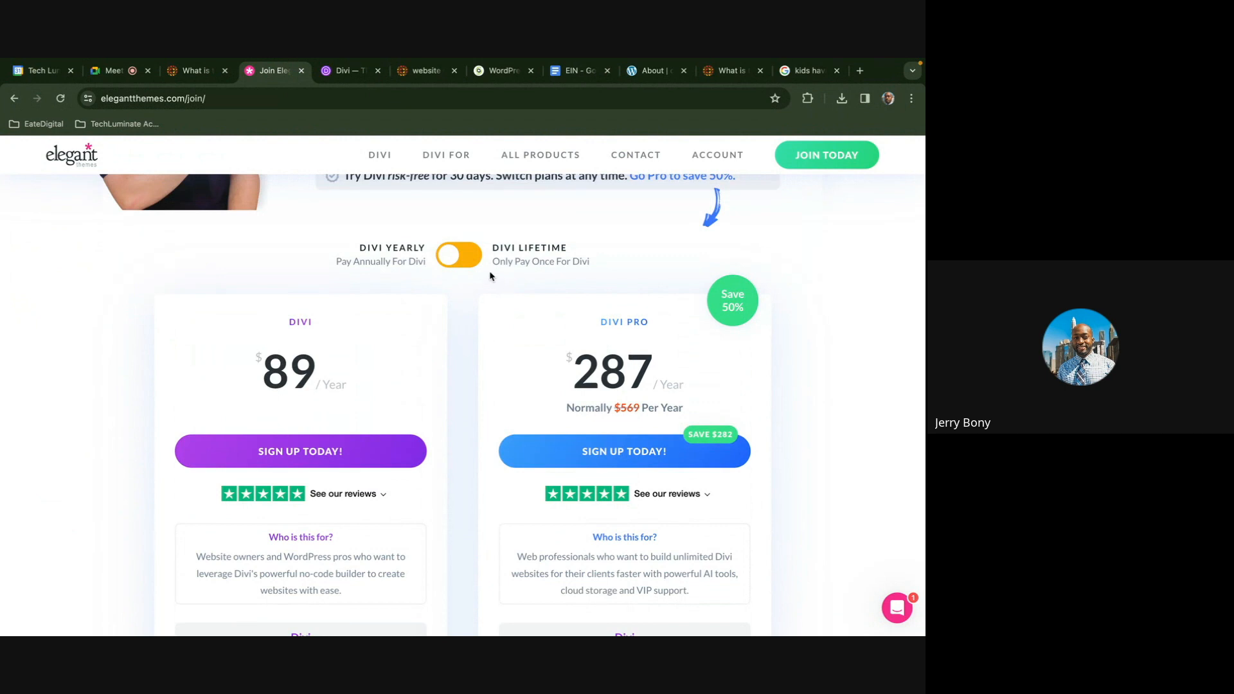
left_click(466, 255)
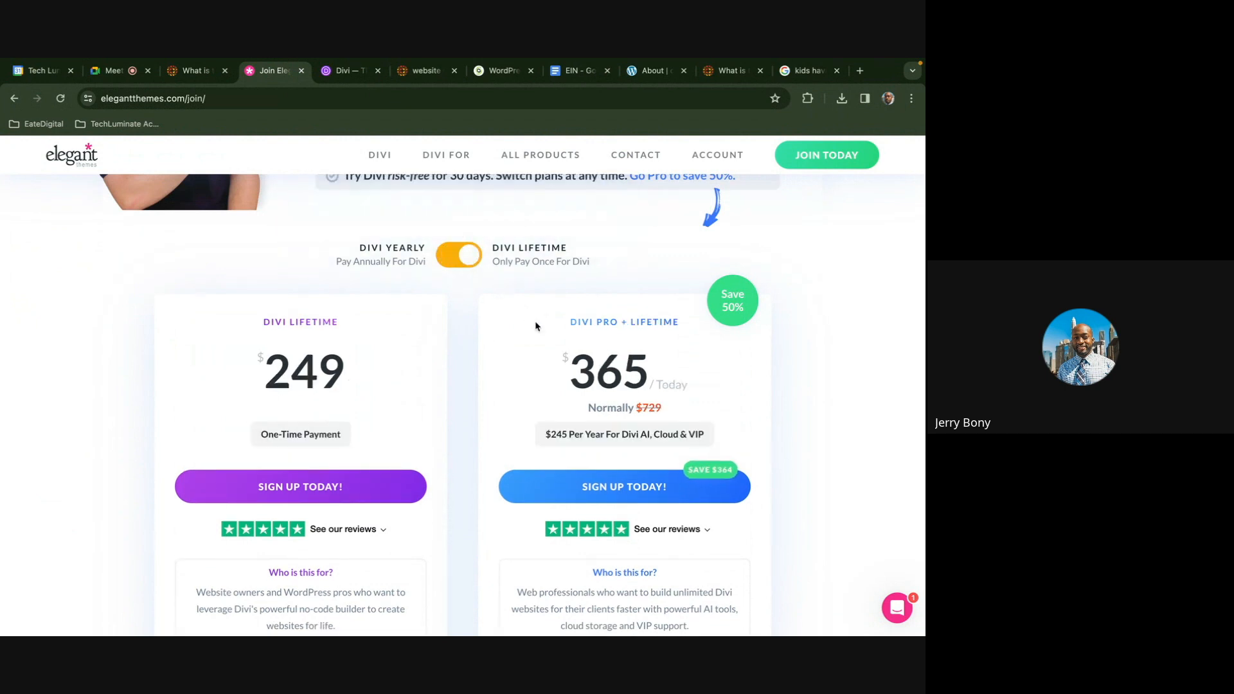
scroll(536, 326, "down", 1)
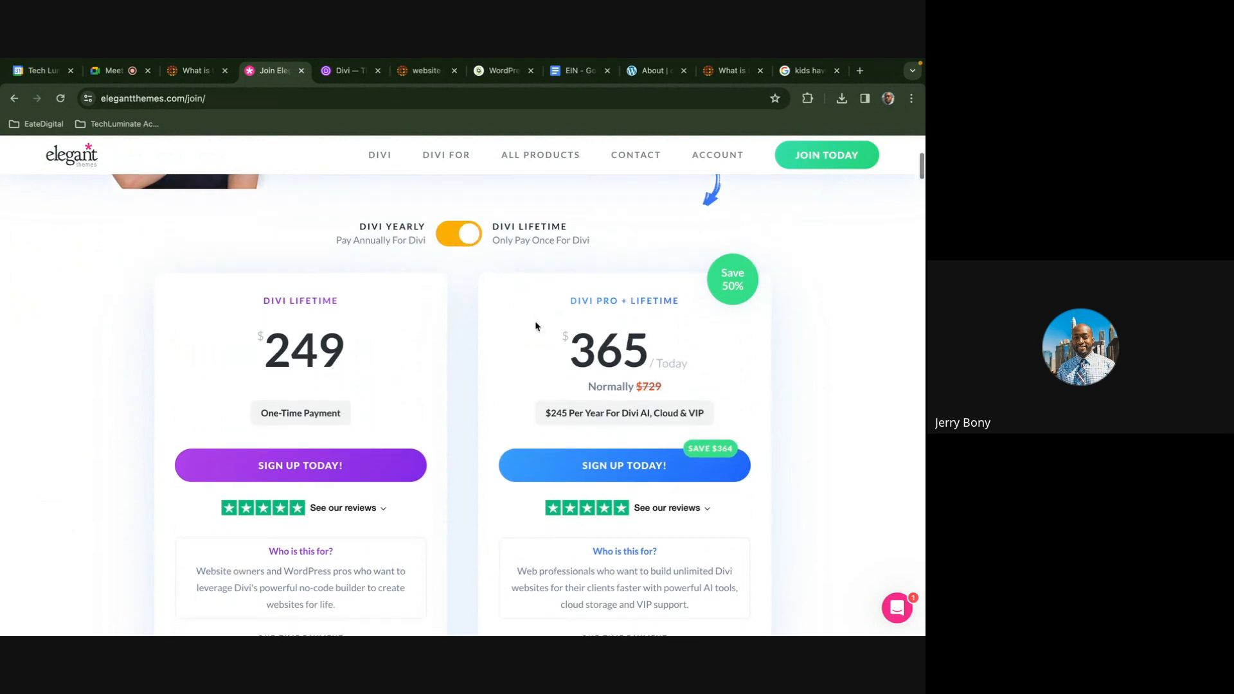
scroll(536, 326, "down", 1)
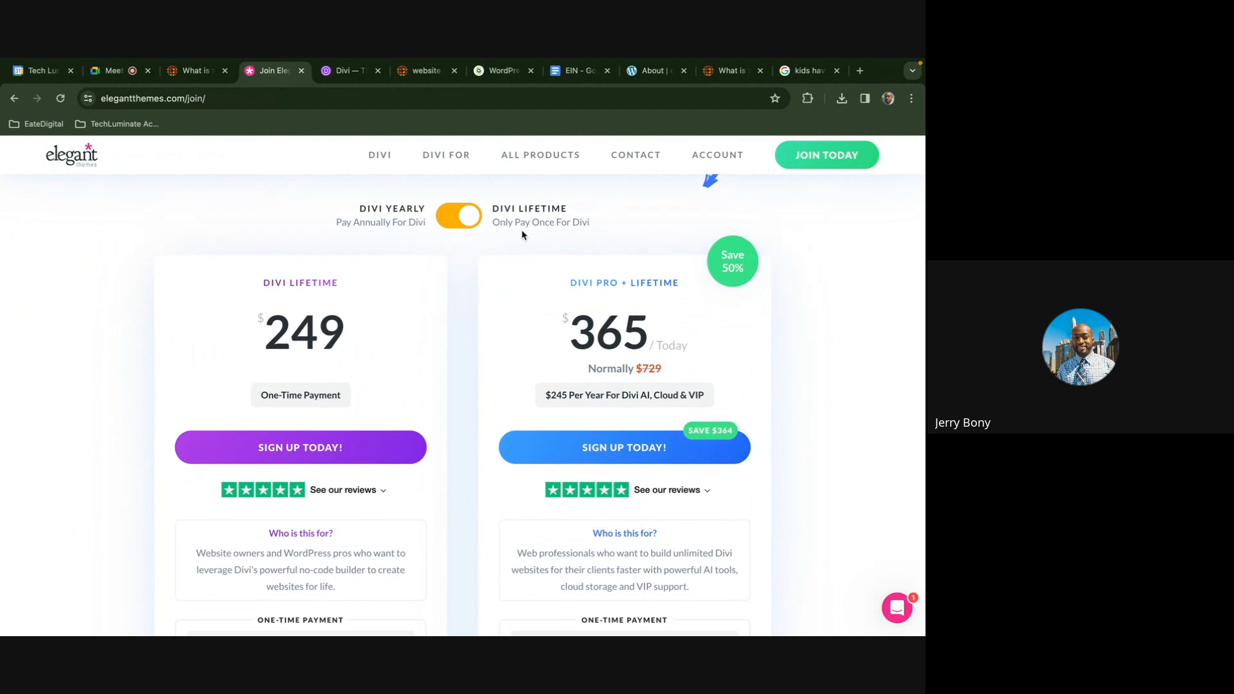
scroll(547, 258, "down", 3)
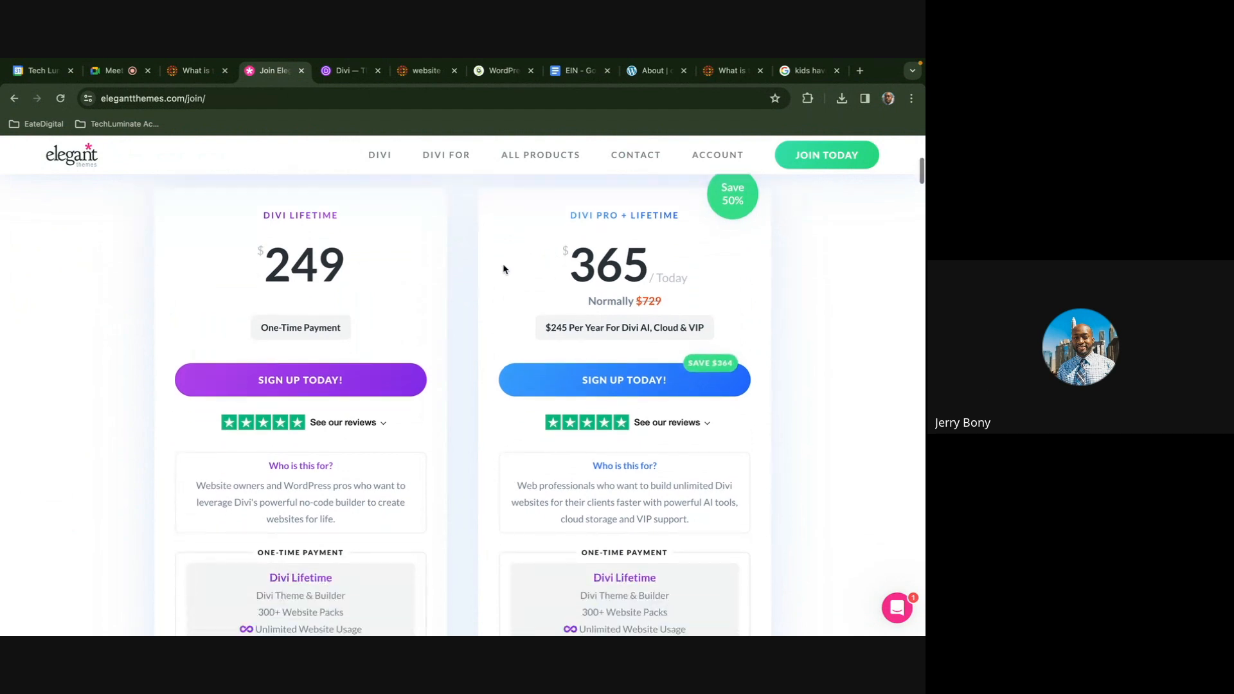
scroll(443, 269, "down", 3)
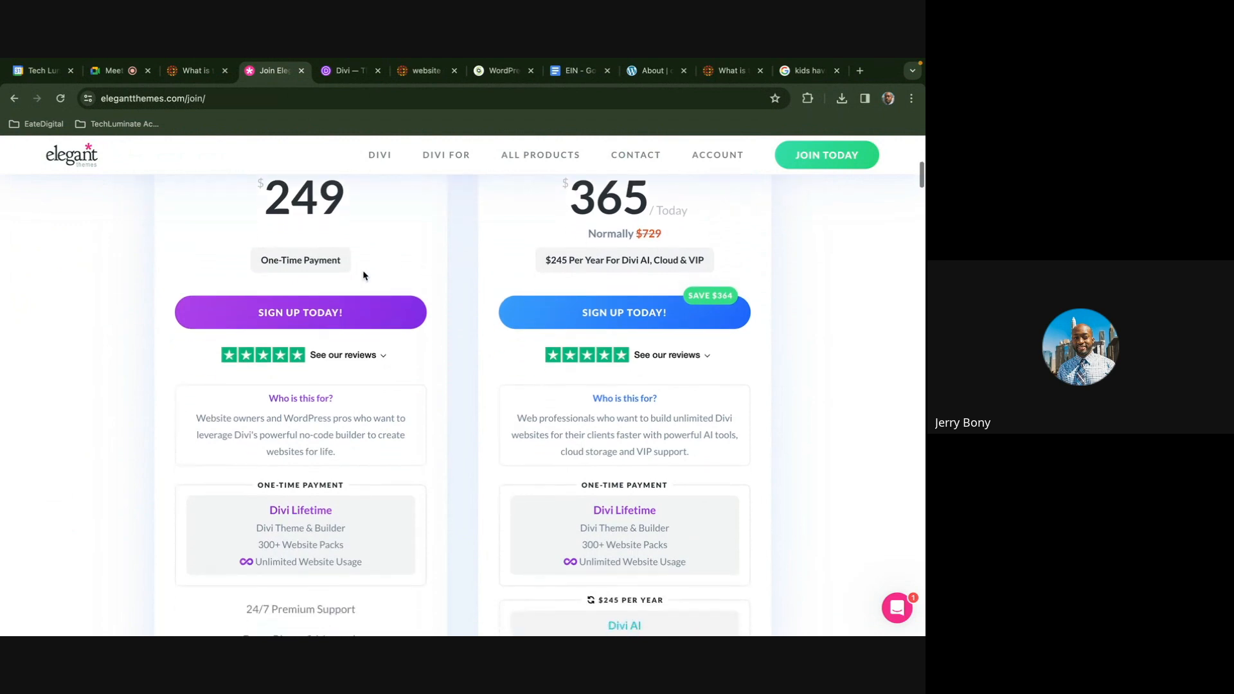
scroll(358, 275, "down", 1)
scroll(357, 274, "up", 2)
scroll(357, 274, "down", 7)
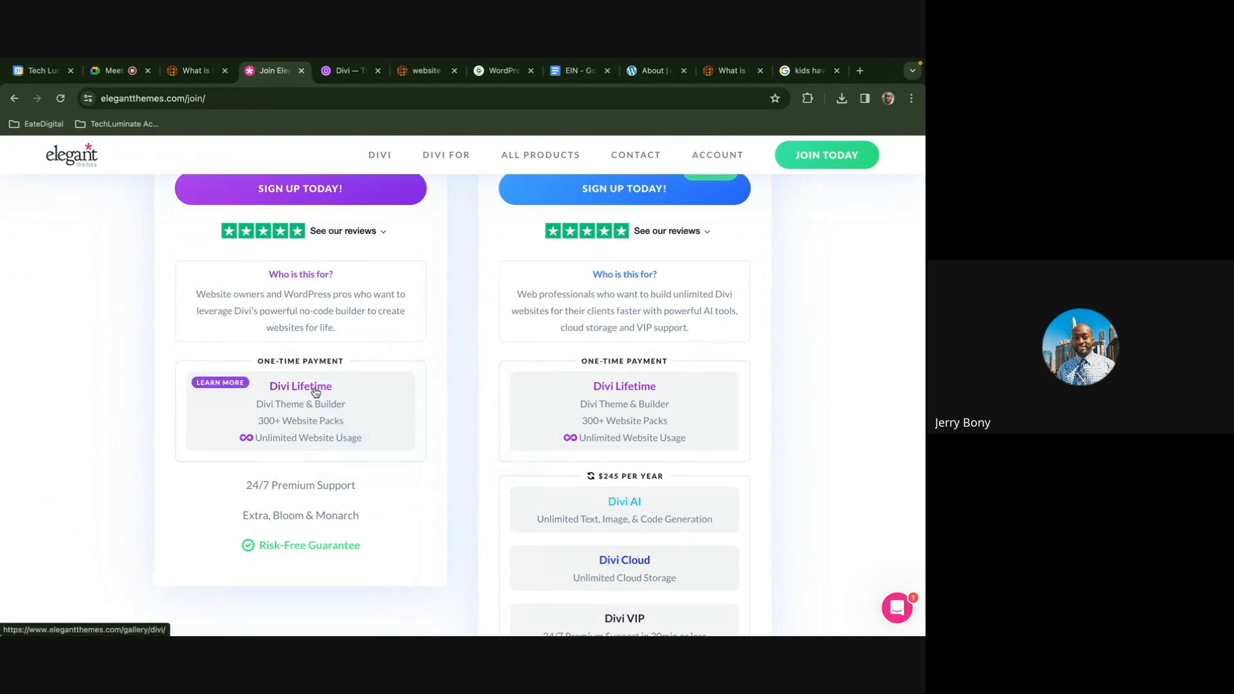
scroll(348, 399, "up", 2)
scroll(349, 399, "up", 3)
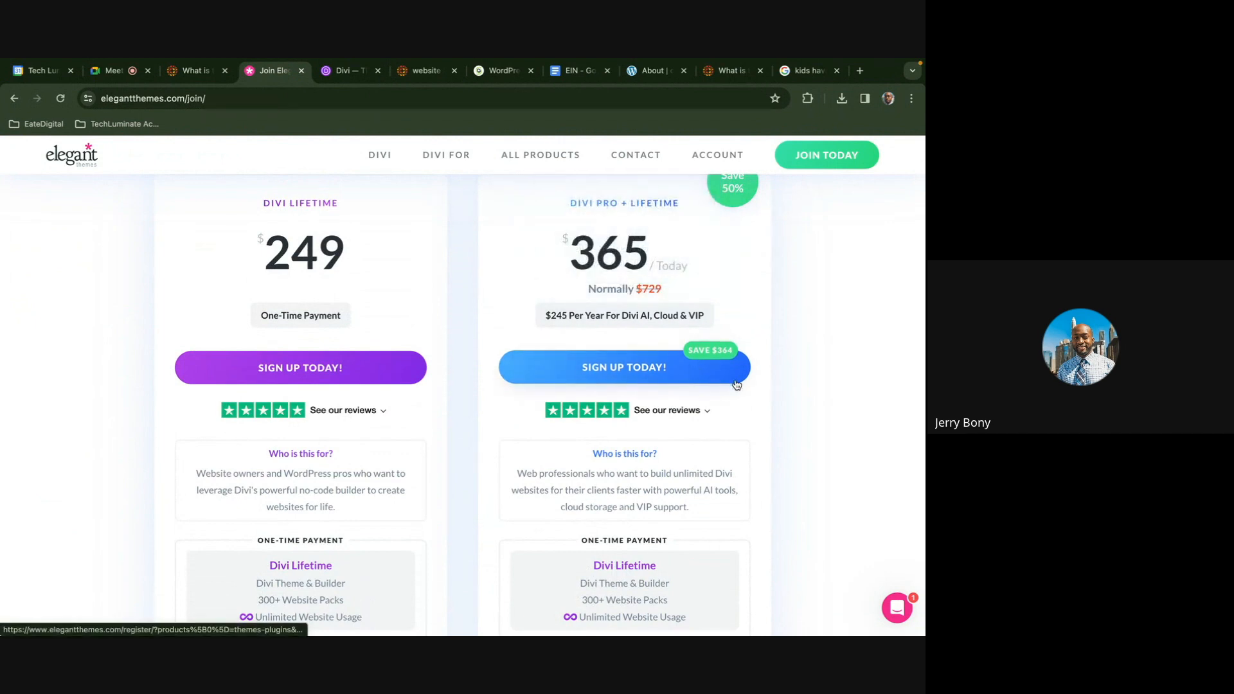
Examine the Divi Pro + Lifetime plan's yearly Divi AI, Cloud and VIP services, its VIP support description and its pricing
scroll(737, 380, "down", 2)
scroll(737, 384, "down", 4)
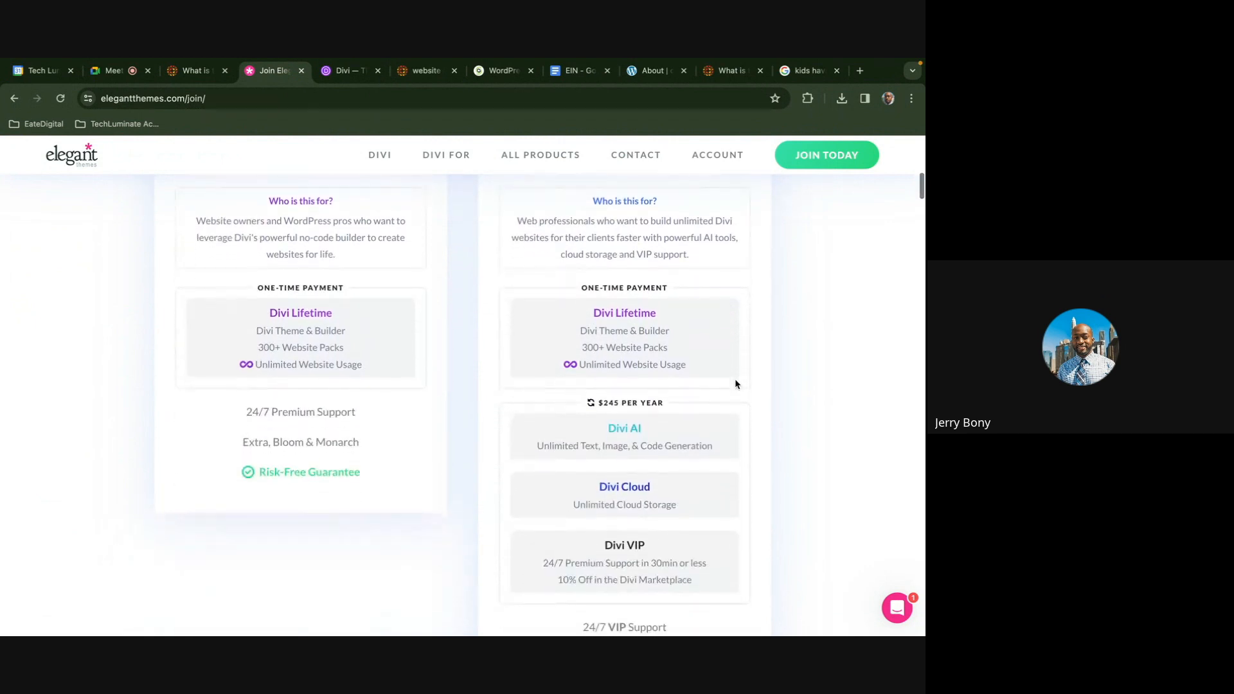
scroll(714, 391, "down", 1)
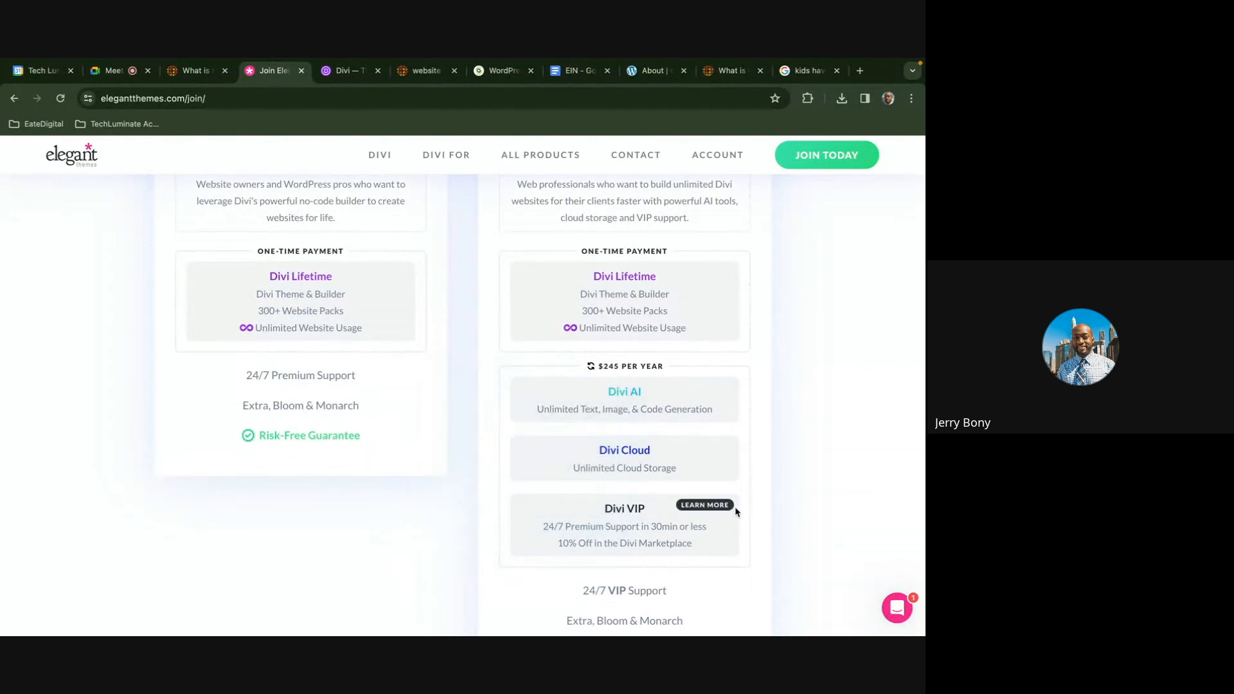
scroll(737, 510, "up", 3)
mouse_move(680, 448)
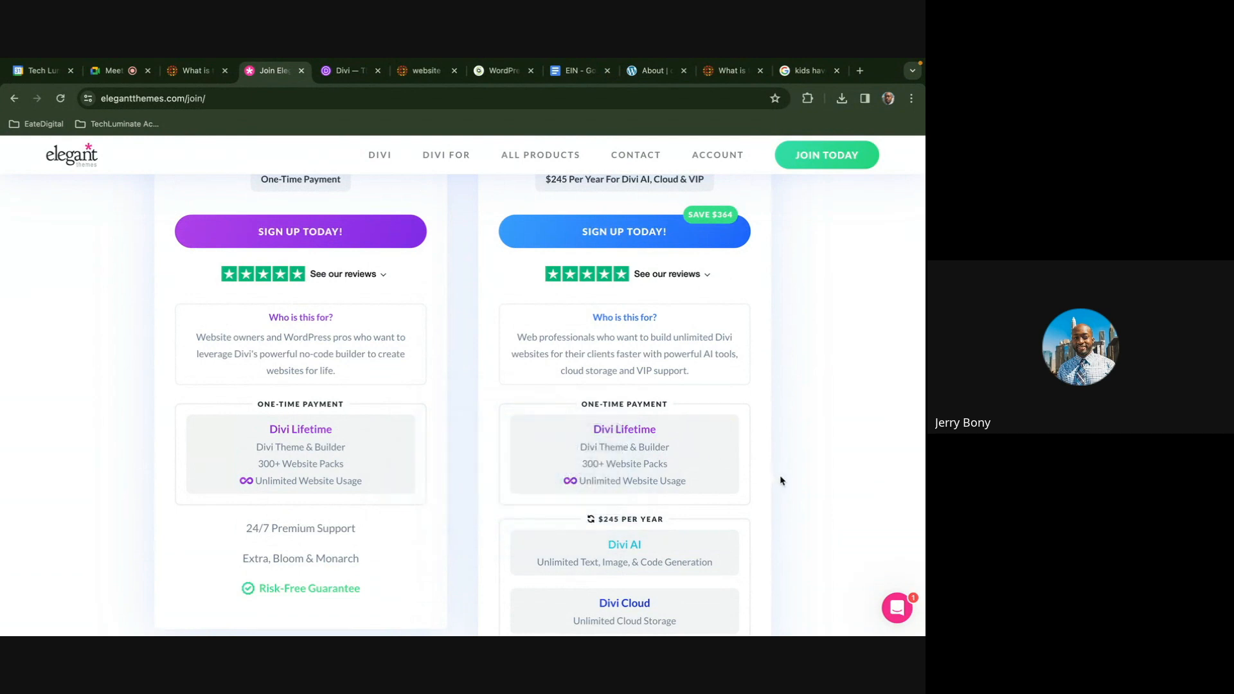
scroll(776, 478, "down", 2)
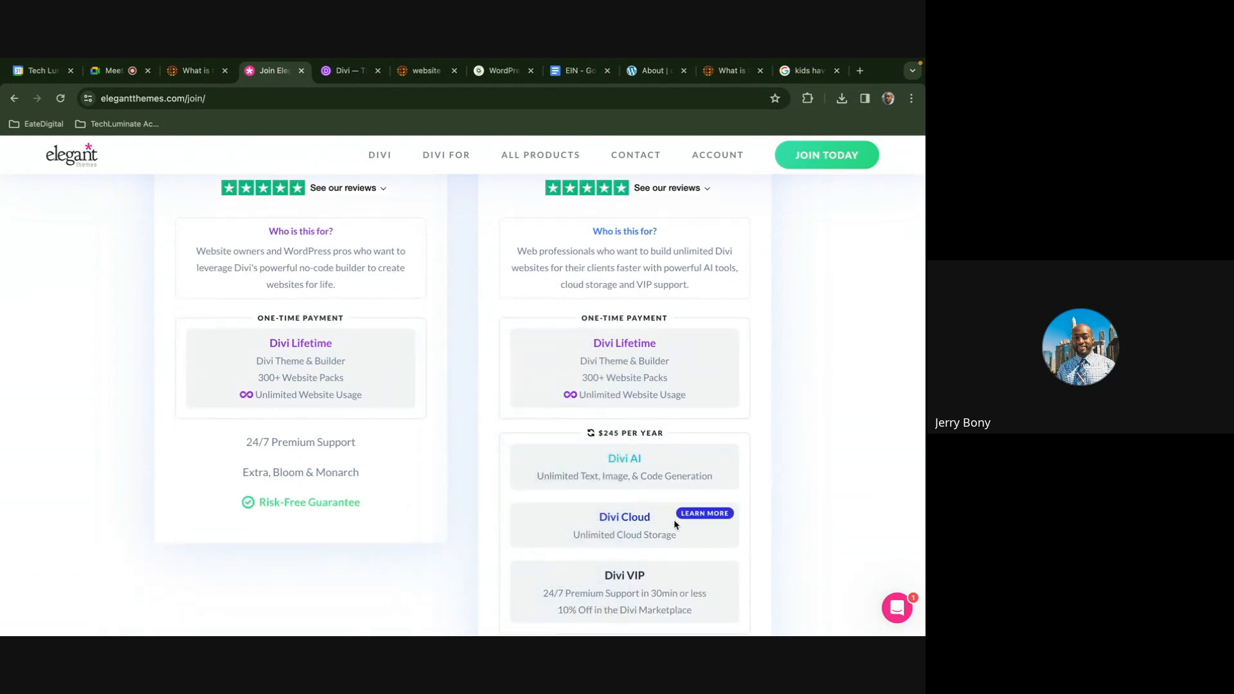
mouse_move(686, 586)
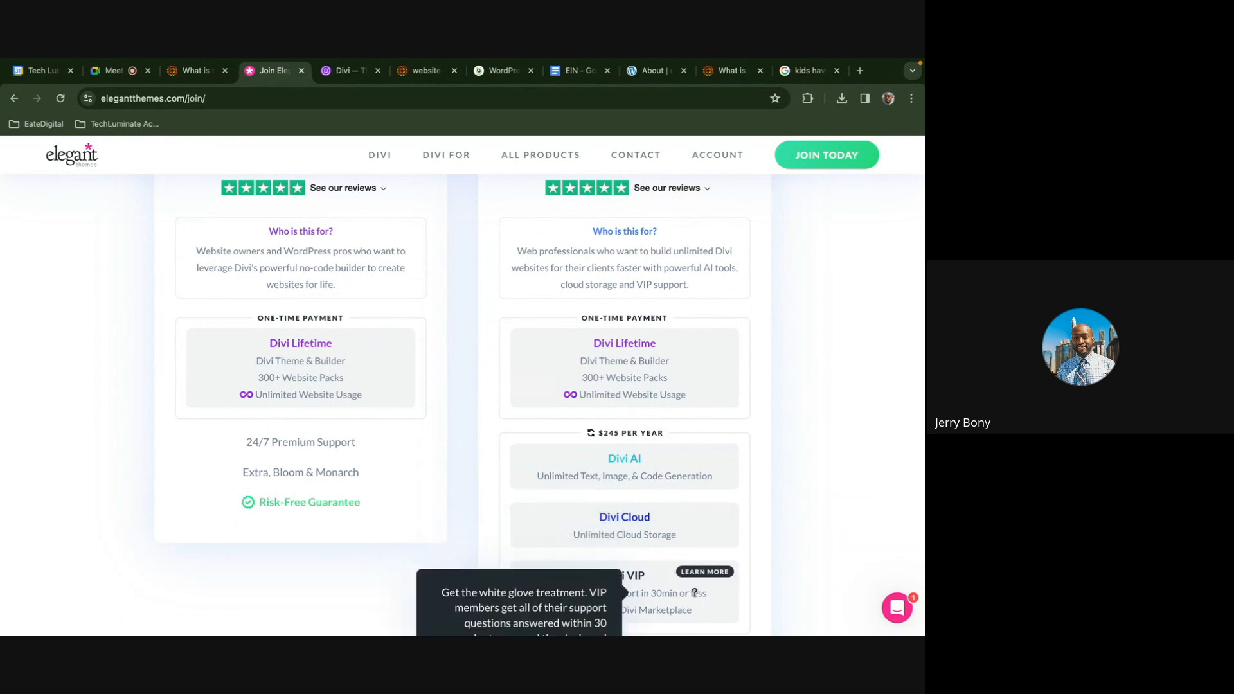
scroll(699, 582, "down", 1)
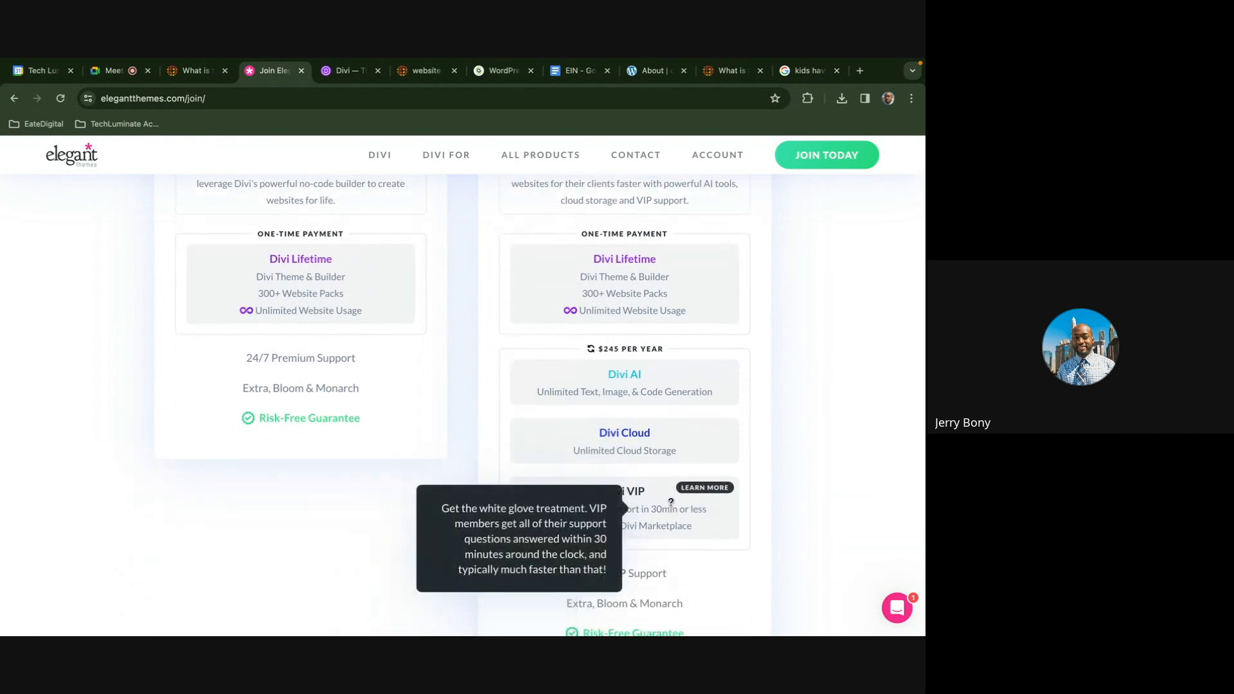
mouse_move(635, 391)
scroll(636, 390, "up", 3)
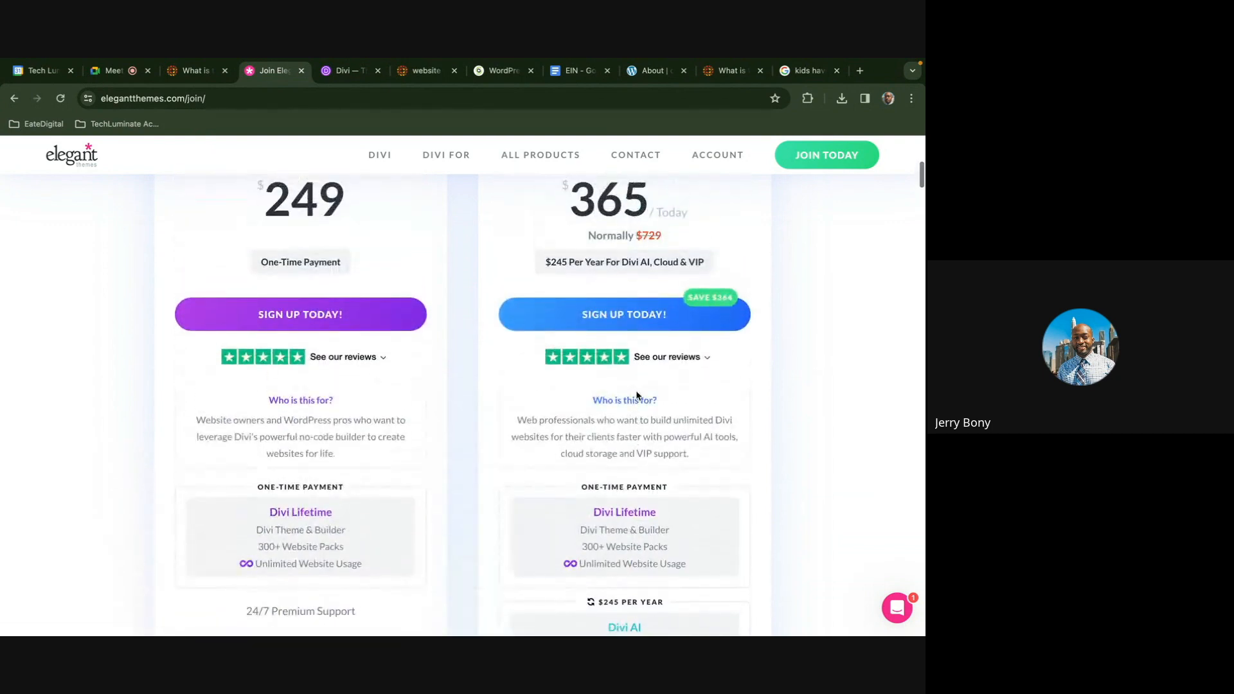
scroll(637, 395, "up", 1)
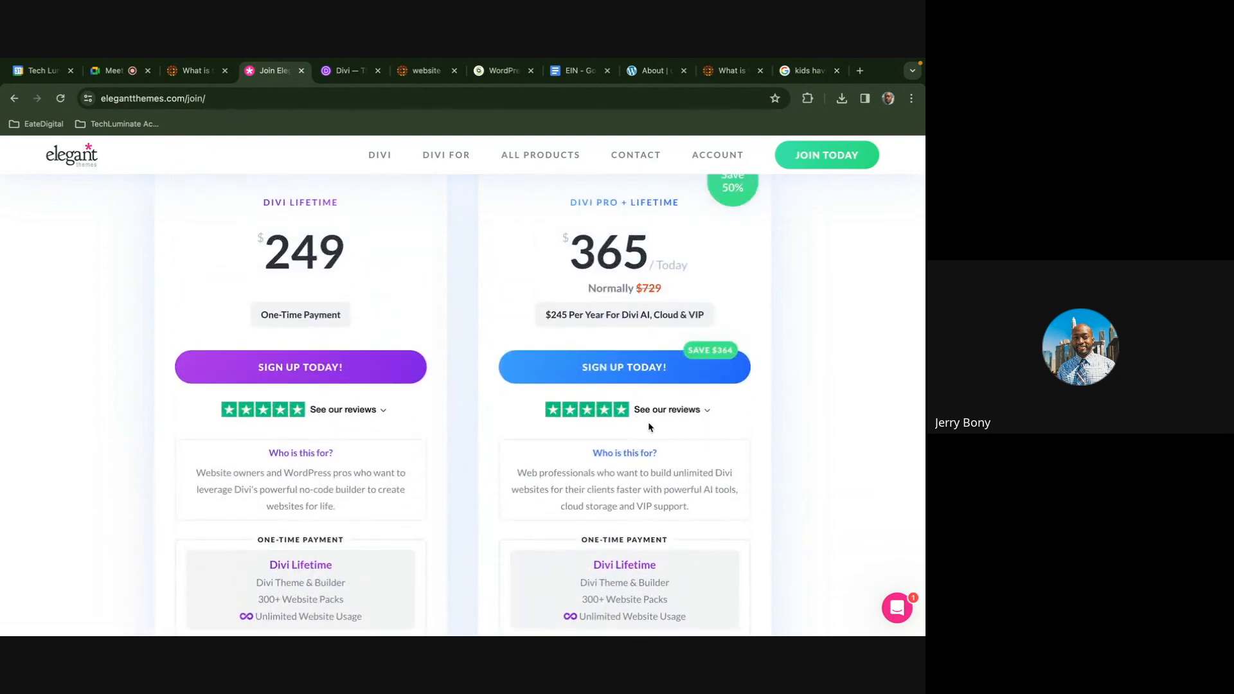
scroll(650, 427, "up", 1)
scroll(643, 412, "up", 3)
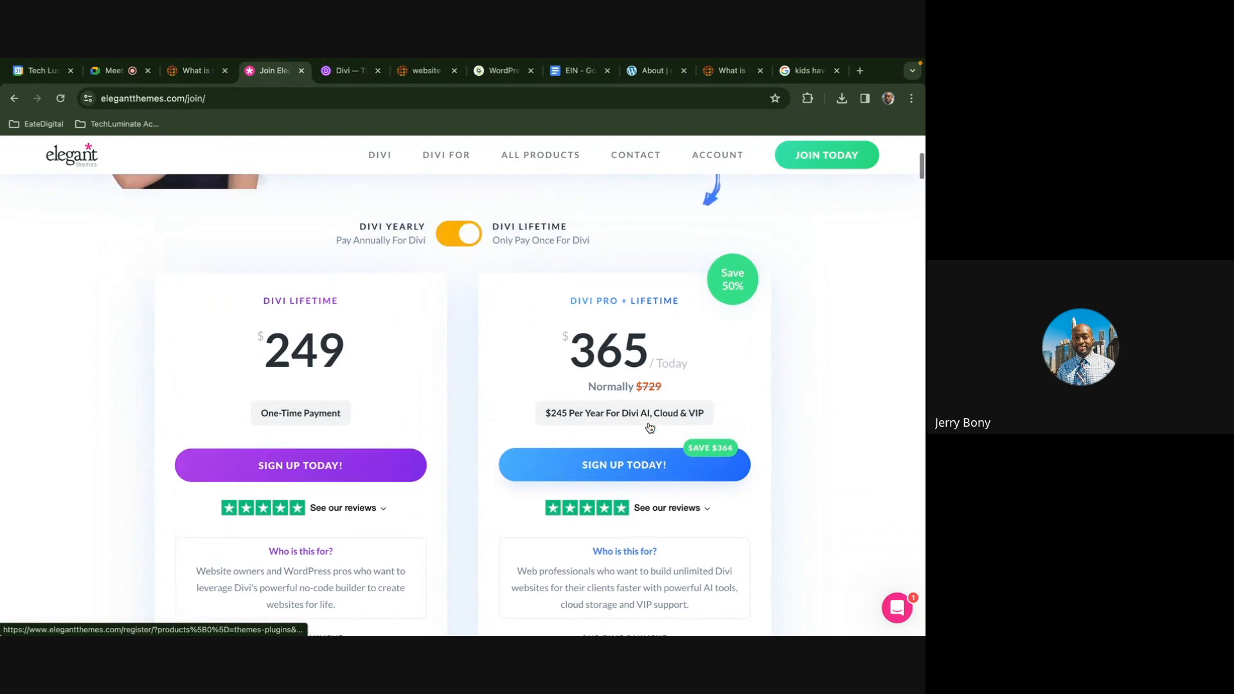
scroll(592, 341, "up", 3)
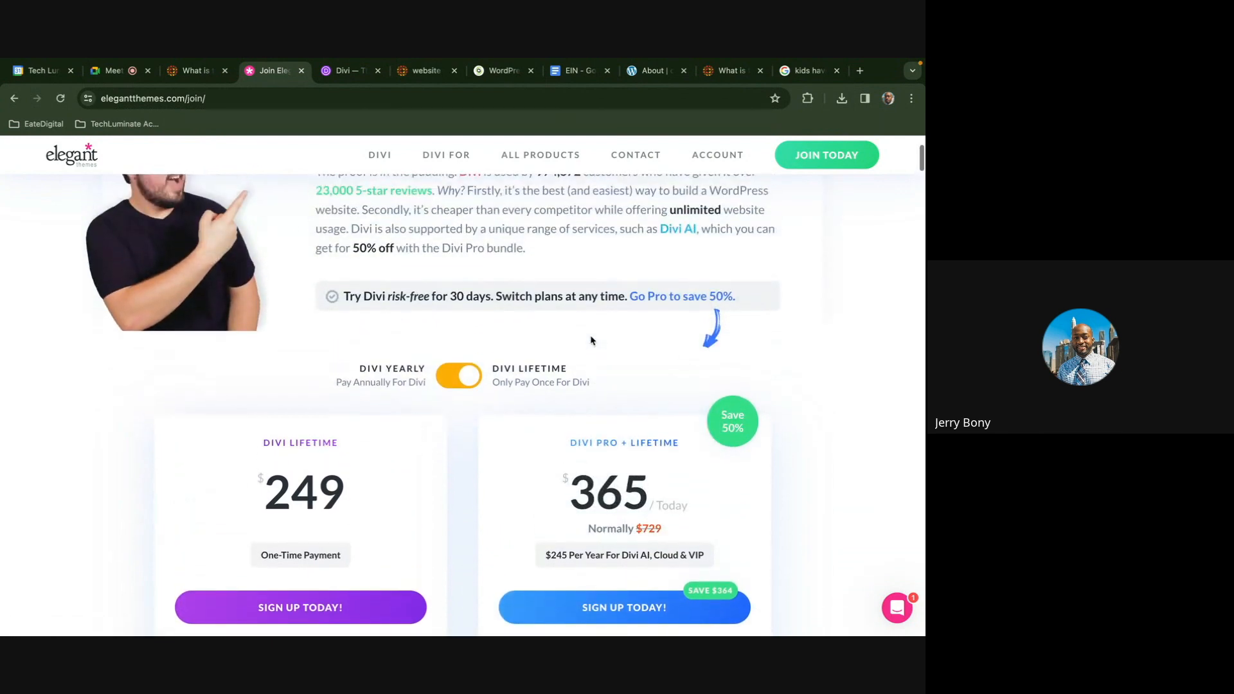